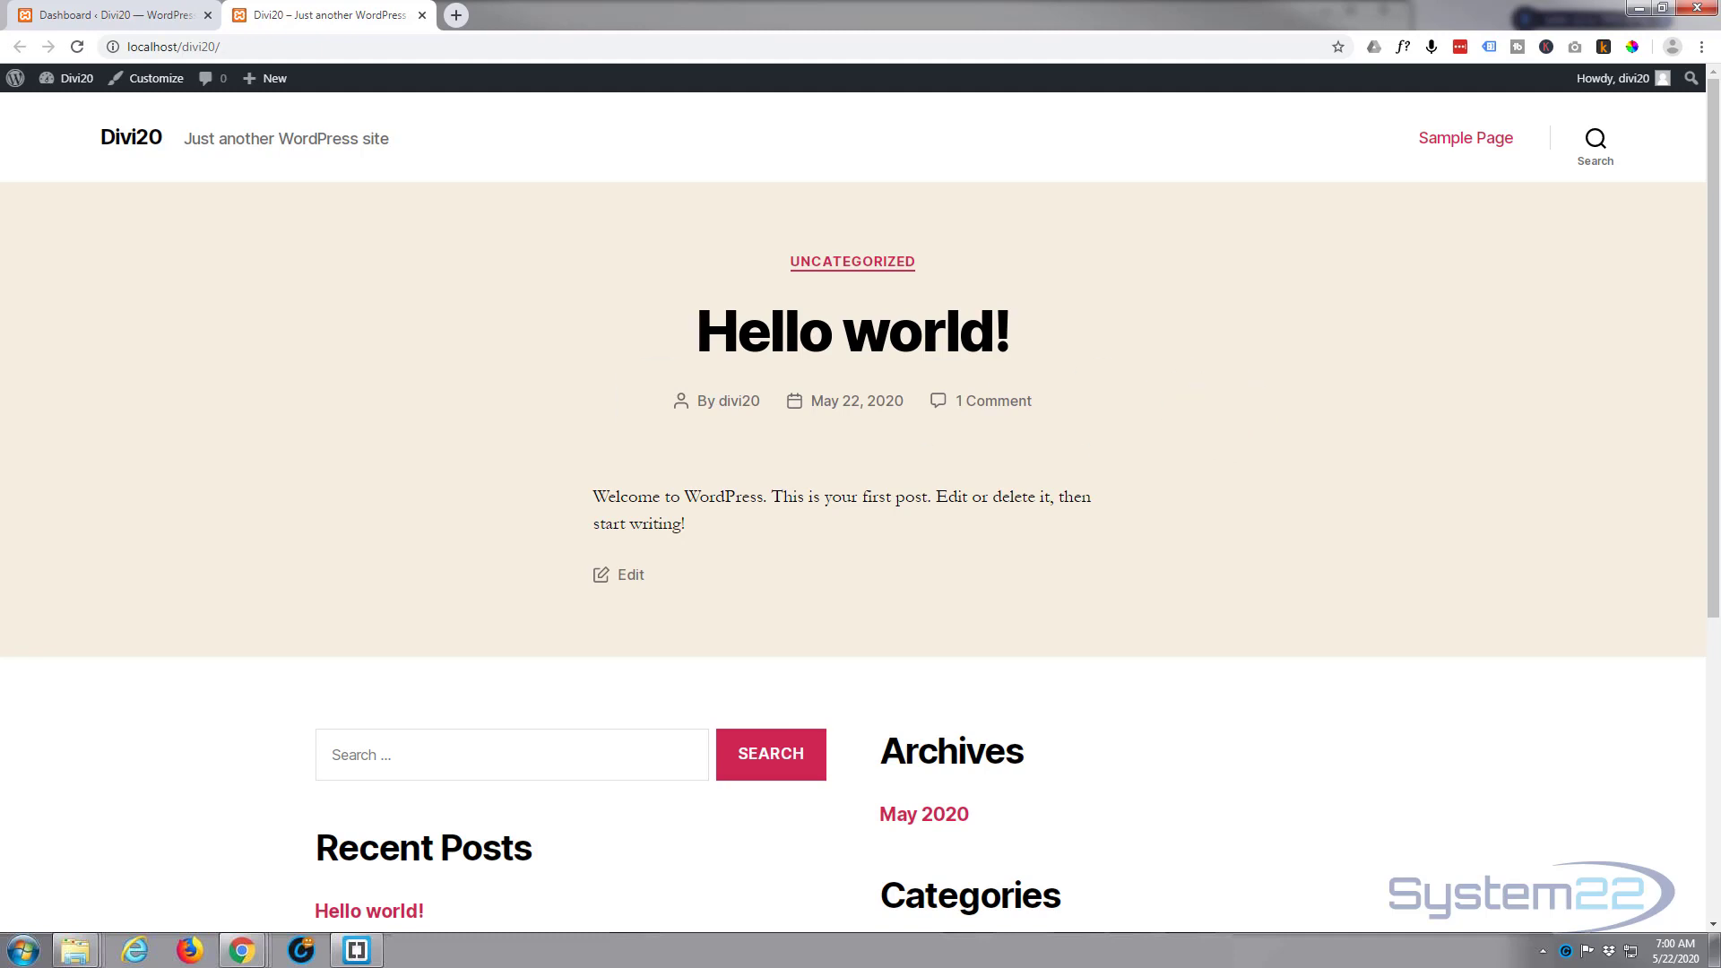
Step: Upload and install the Divi.zip theme through the WordPress dashboard and activate it on the site
drag(0, 165, 0, 216)
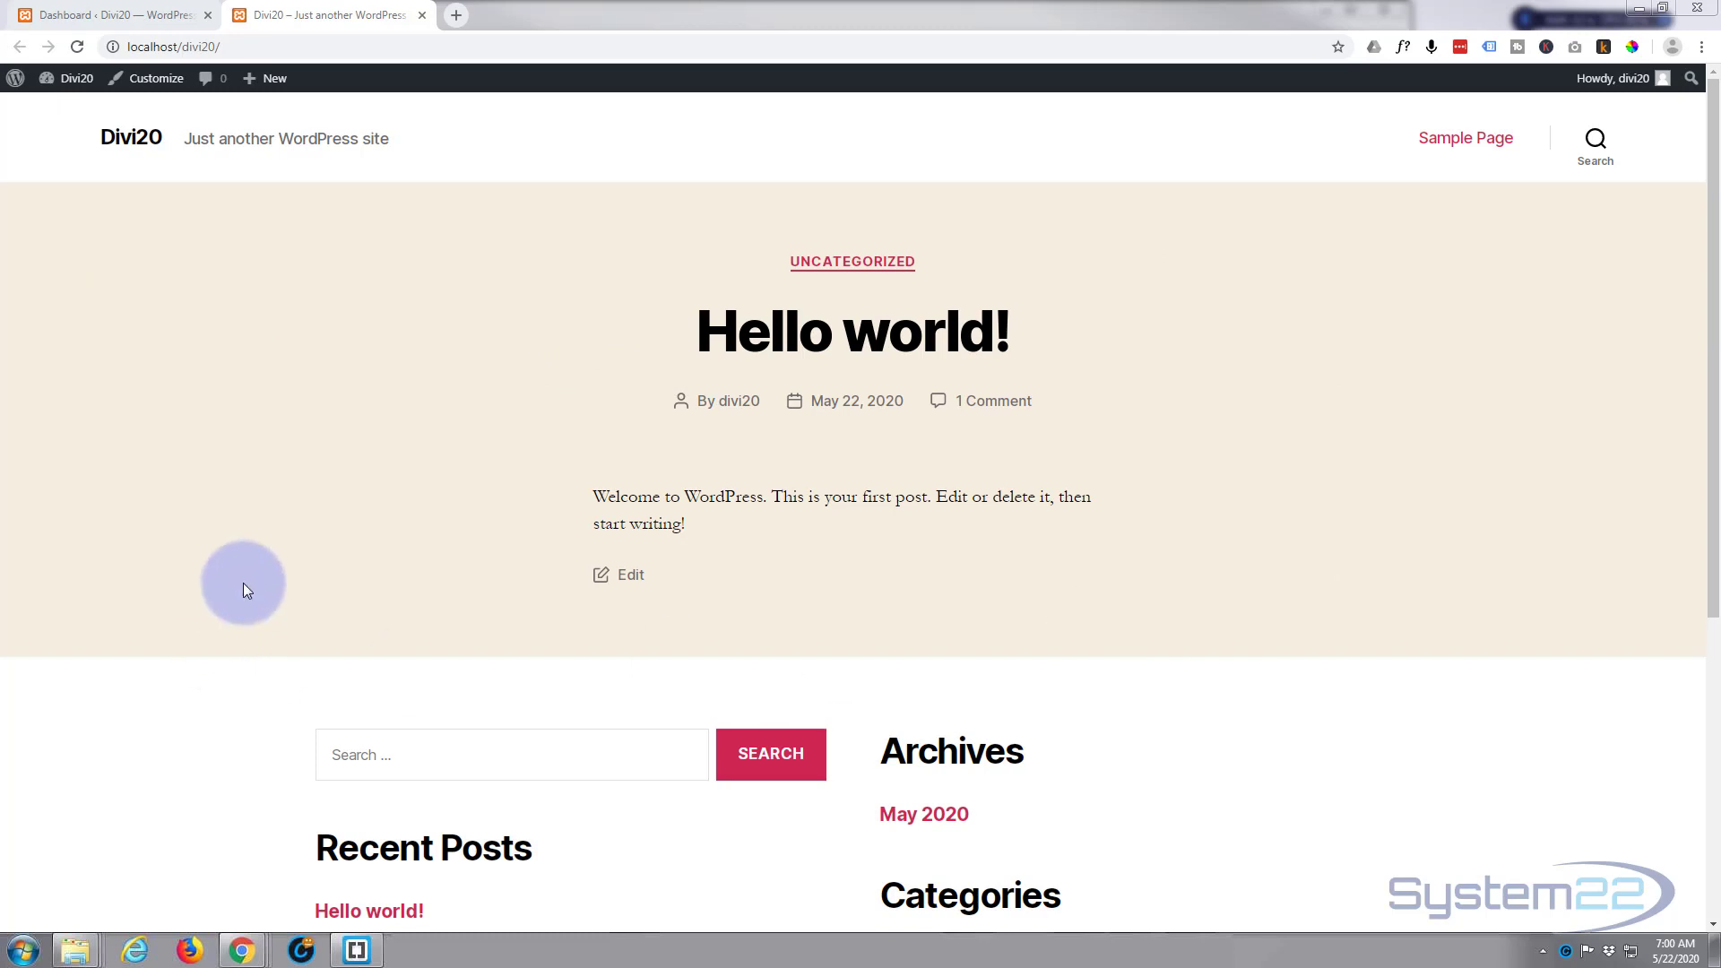
click(112, 16)
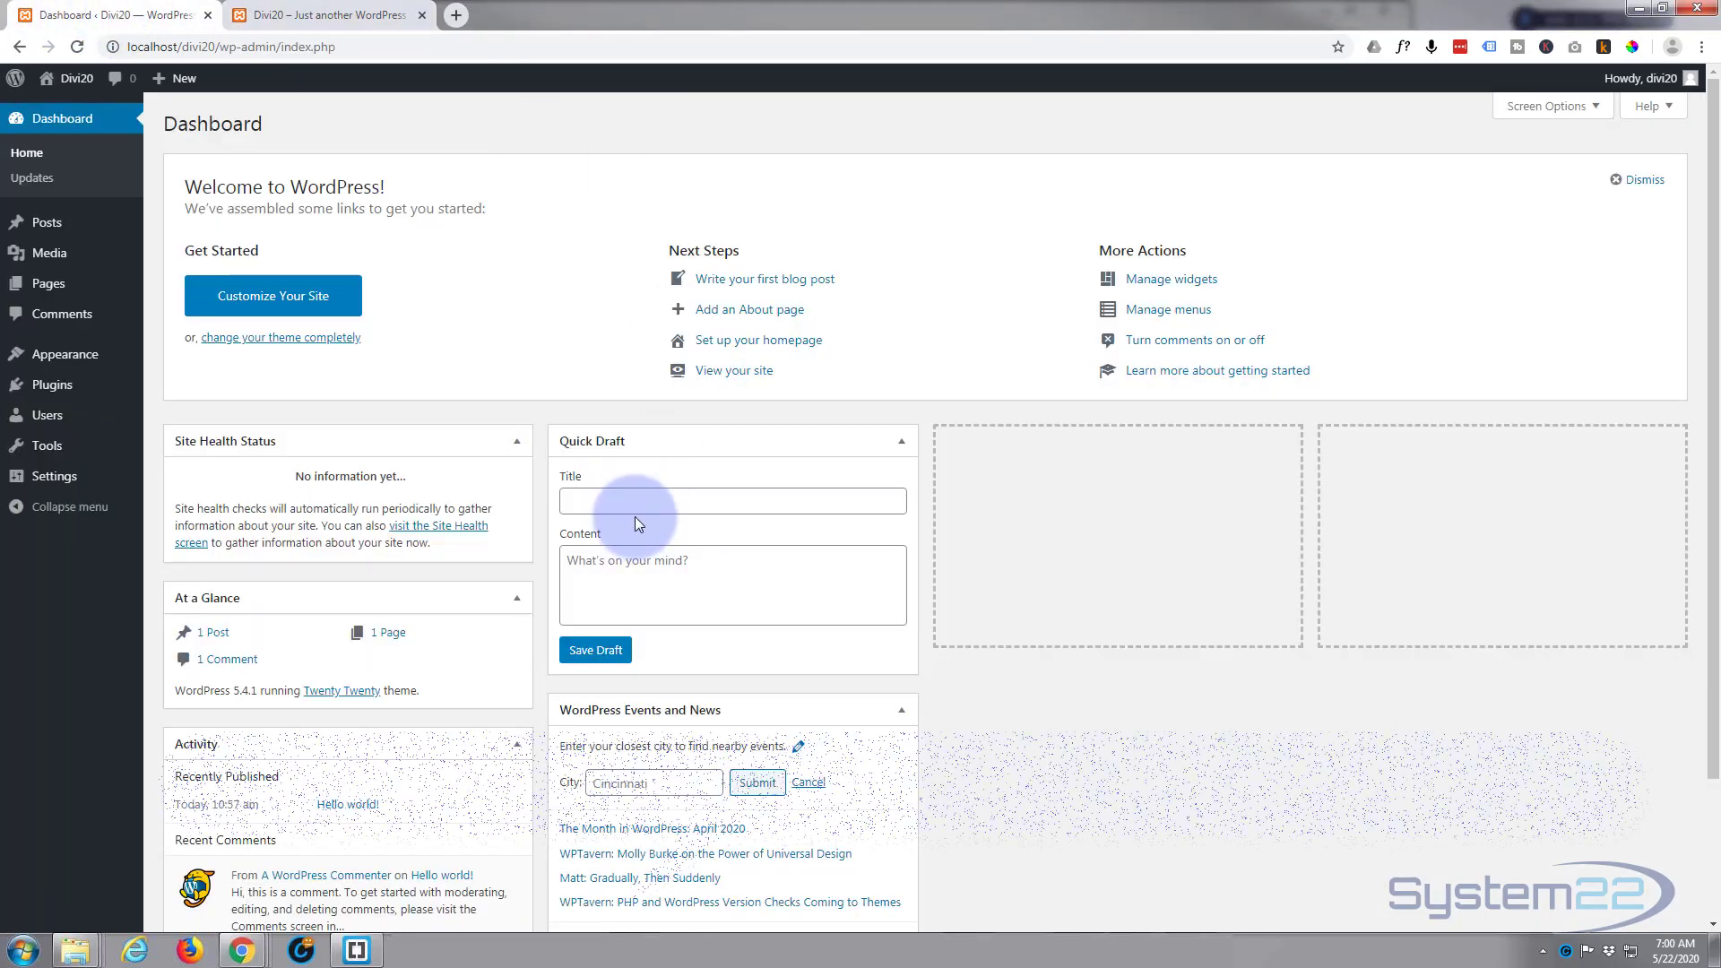
mouse_move(76, 356)
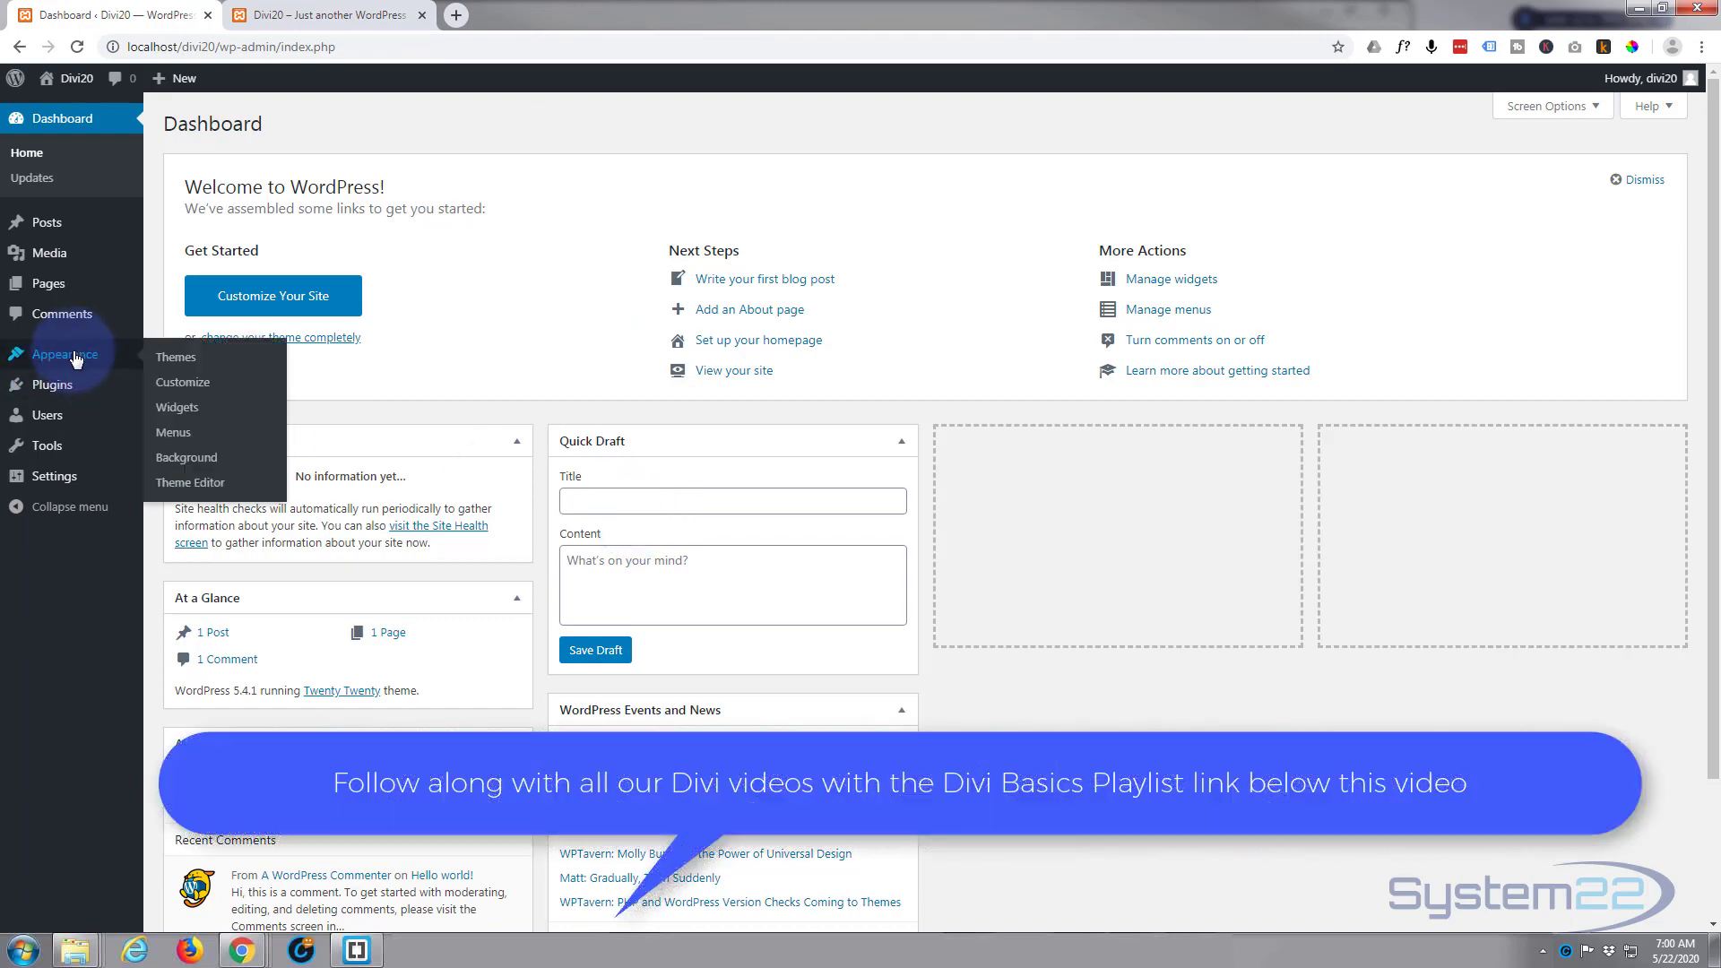
click(175, 362)
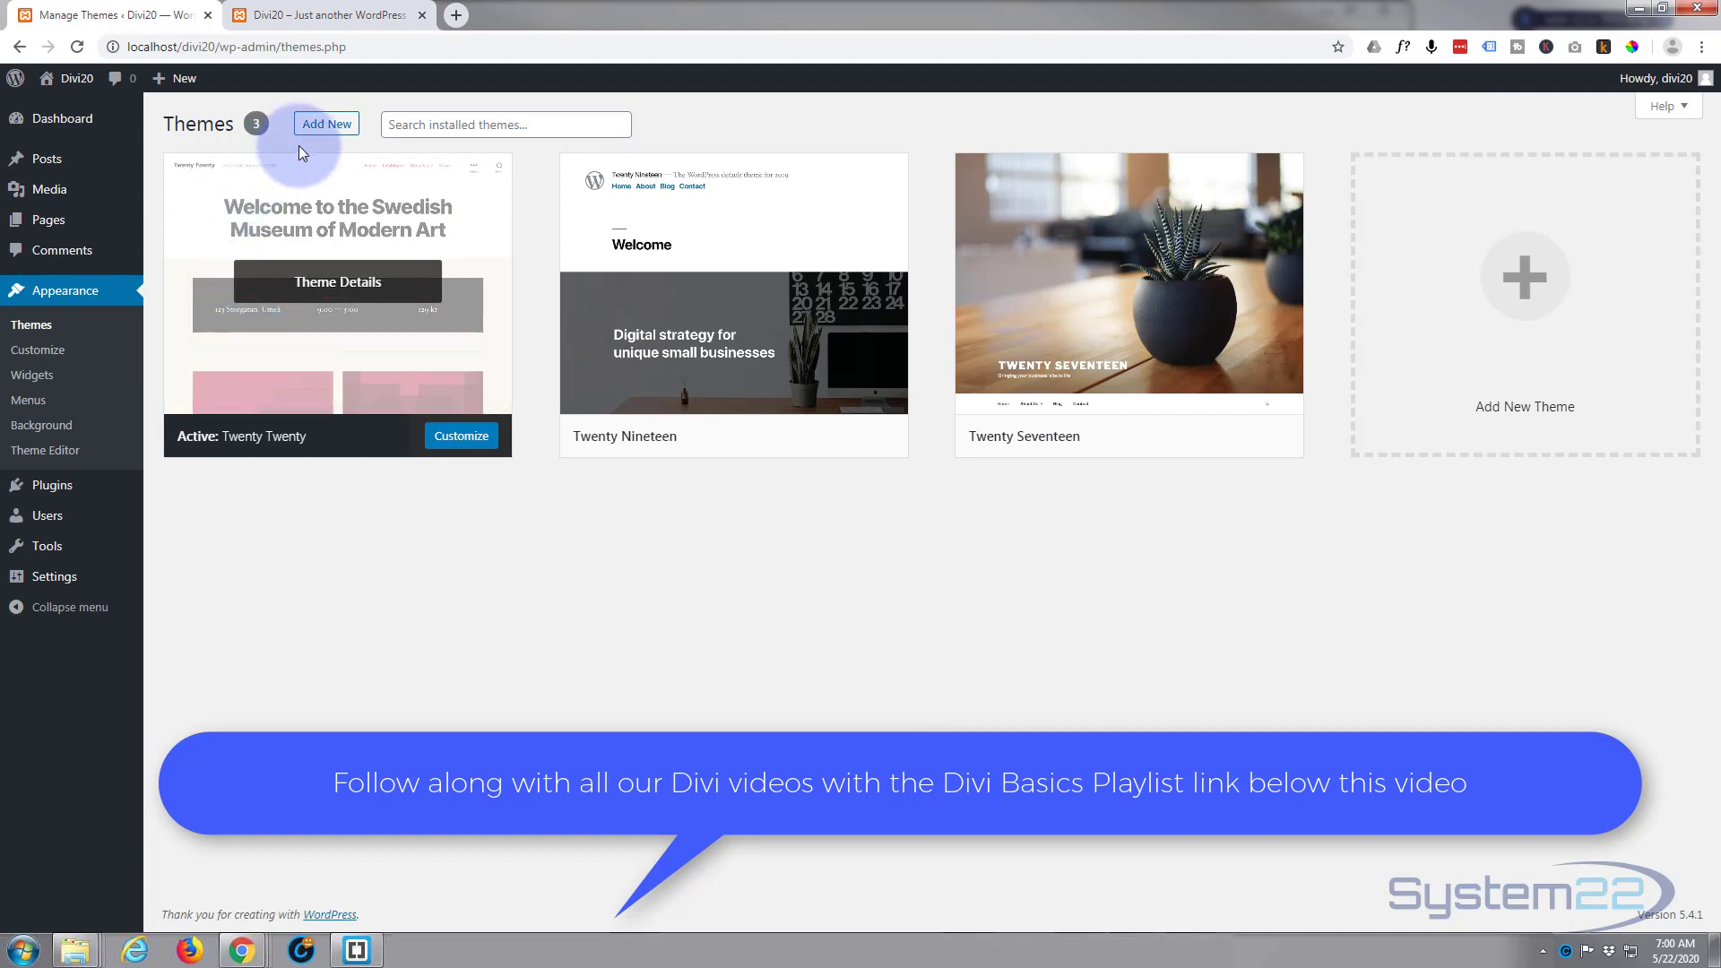
click(325, 129)
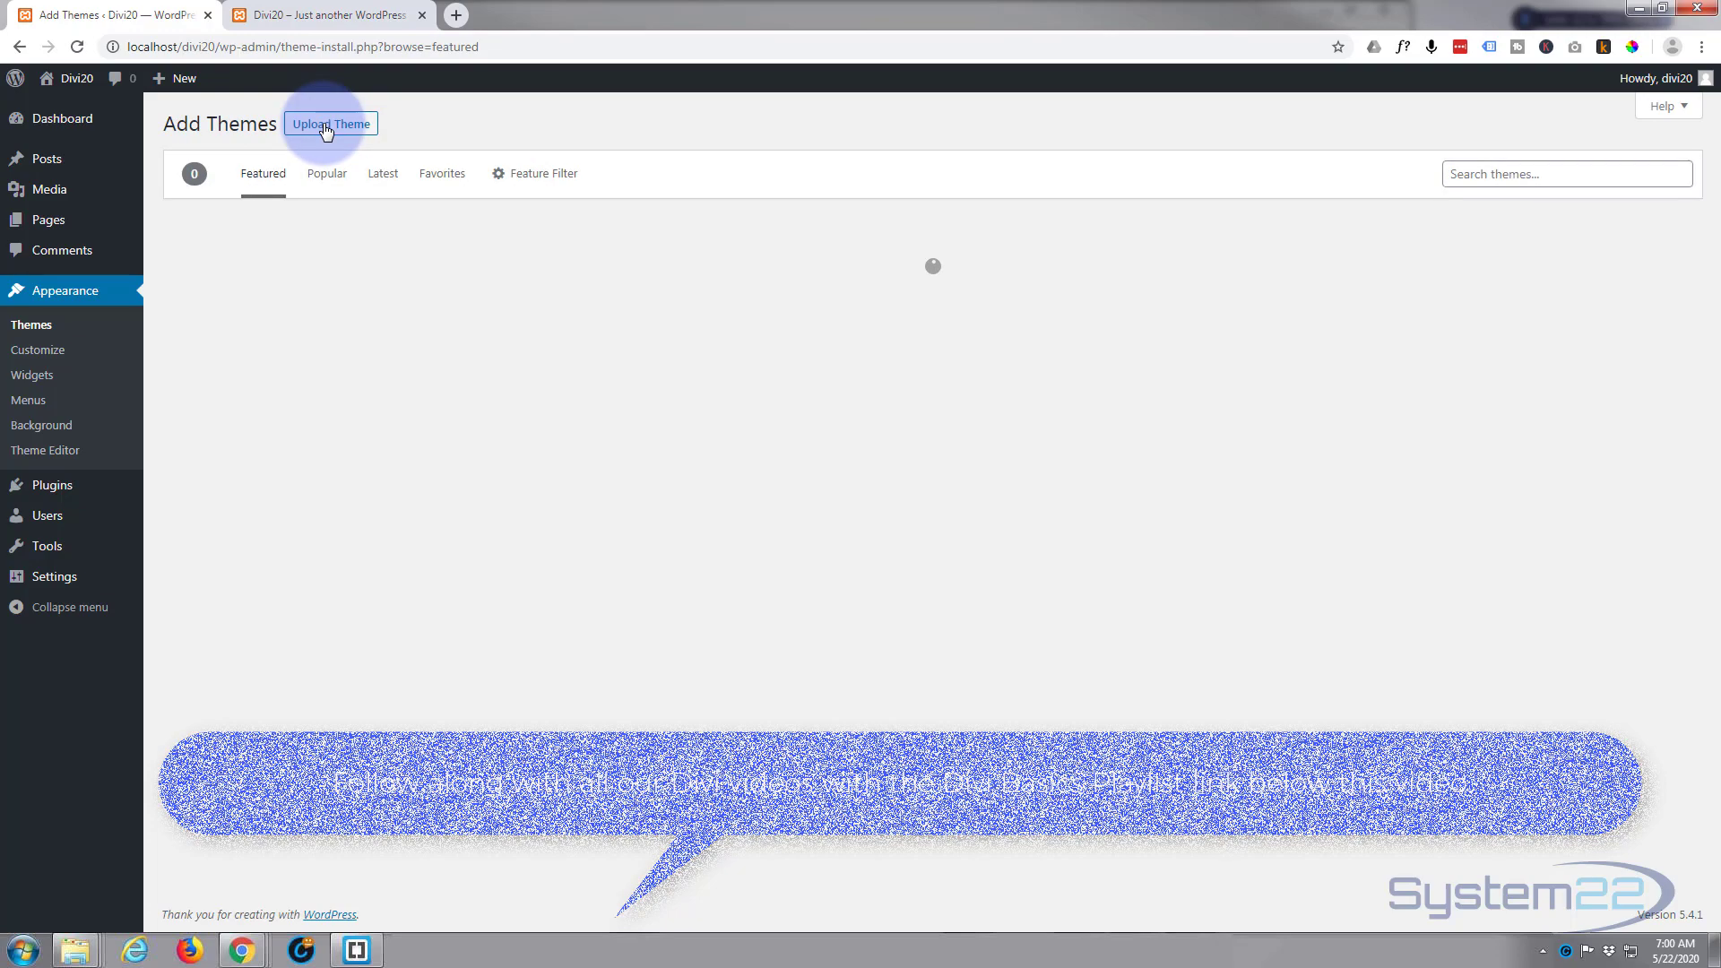
click(318, 127)
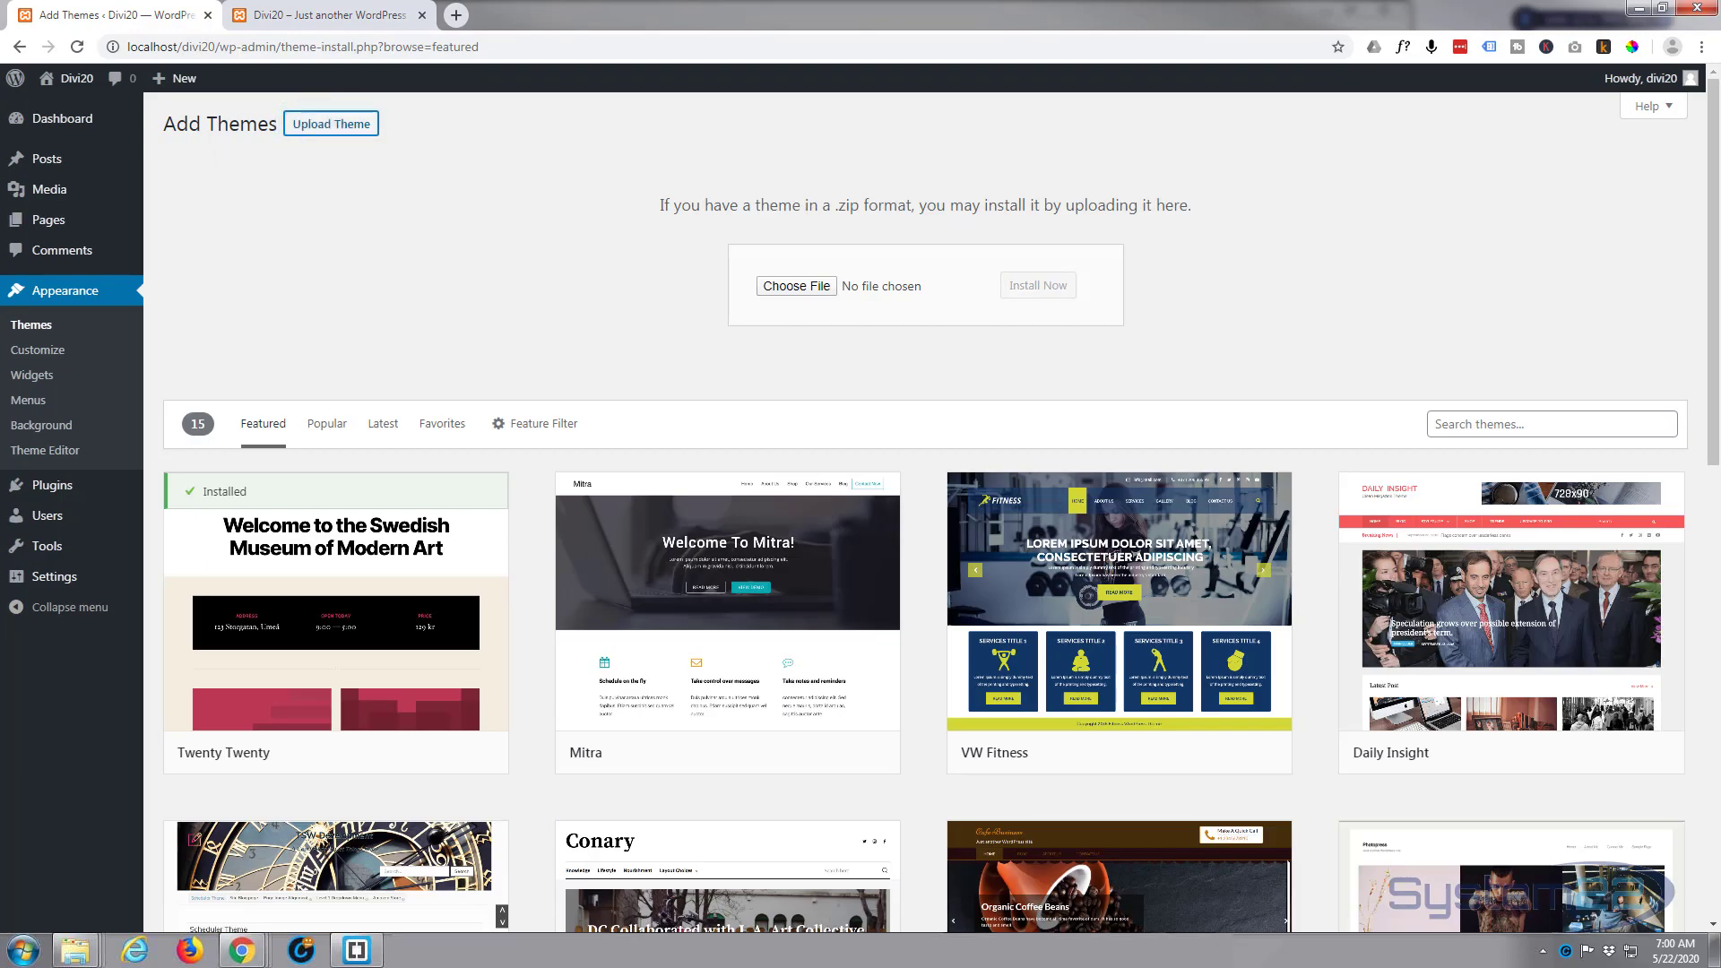
drag(796, 279, 884, 287)
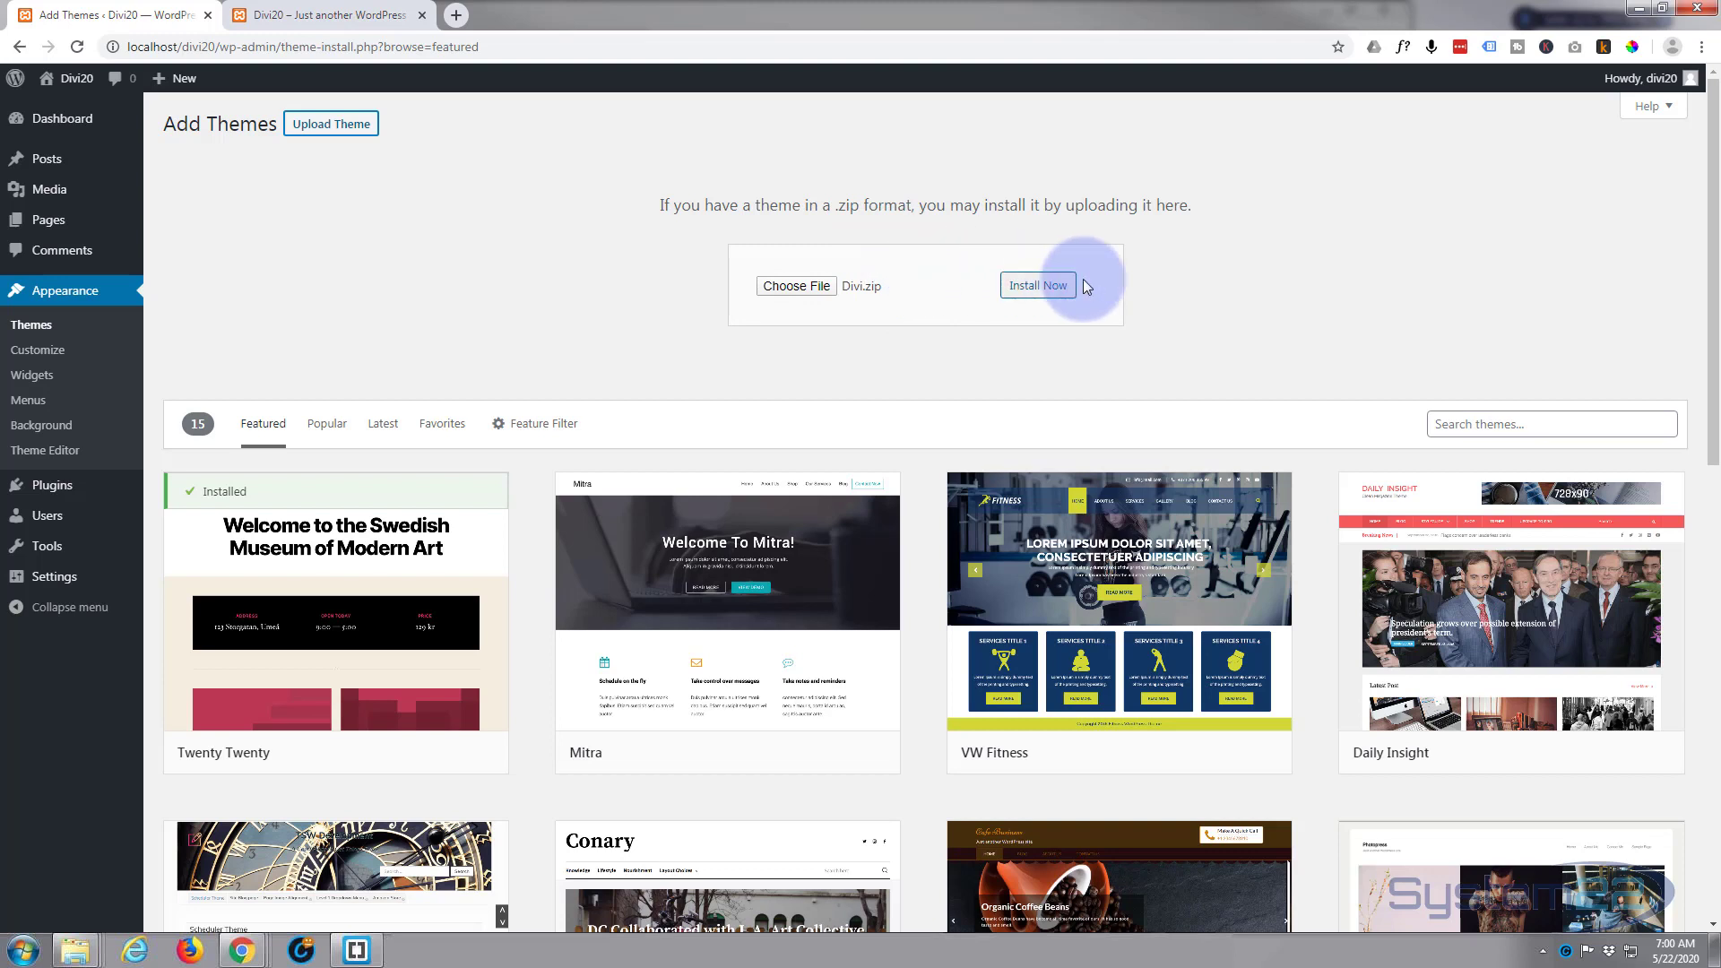
click(1046, 289)
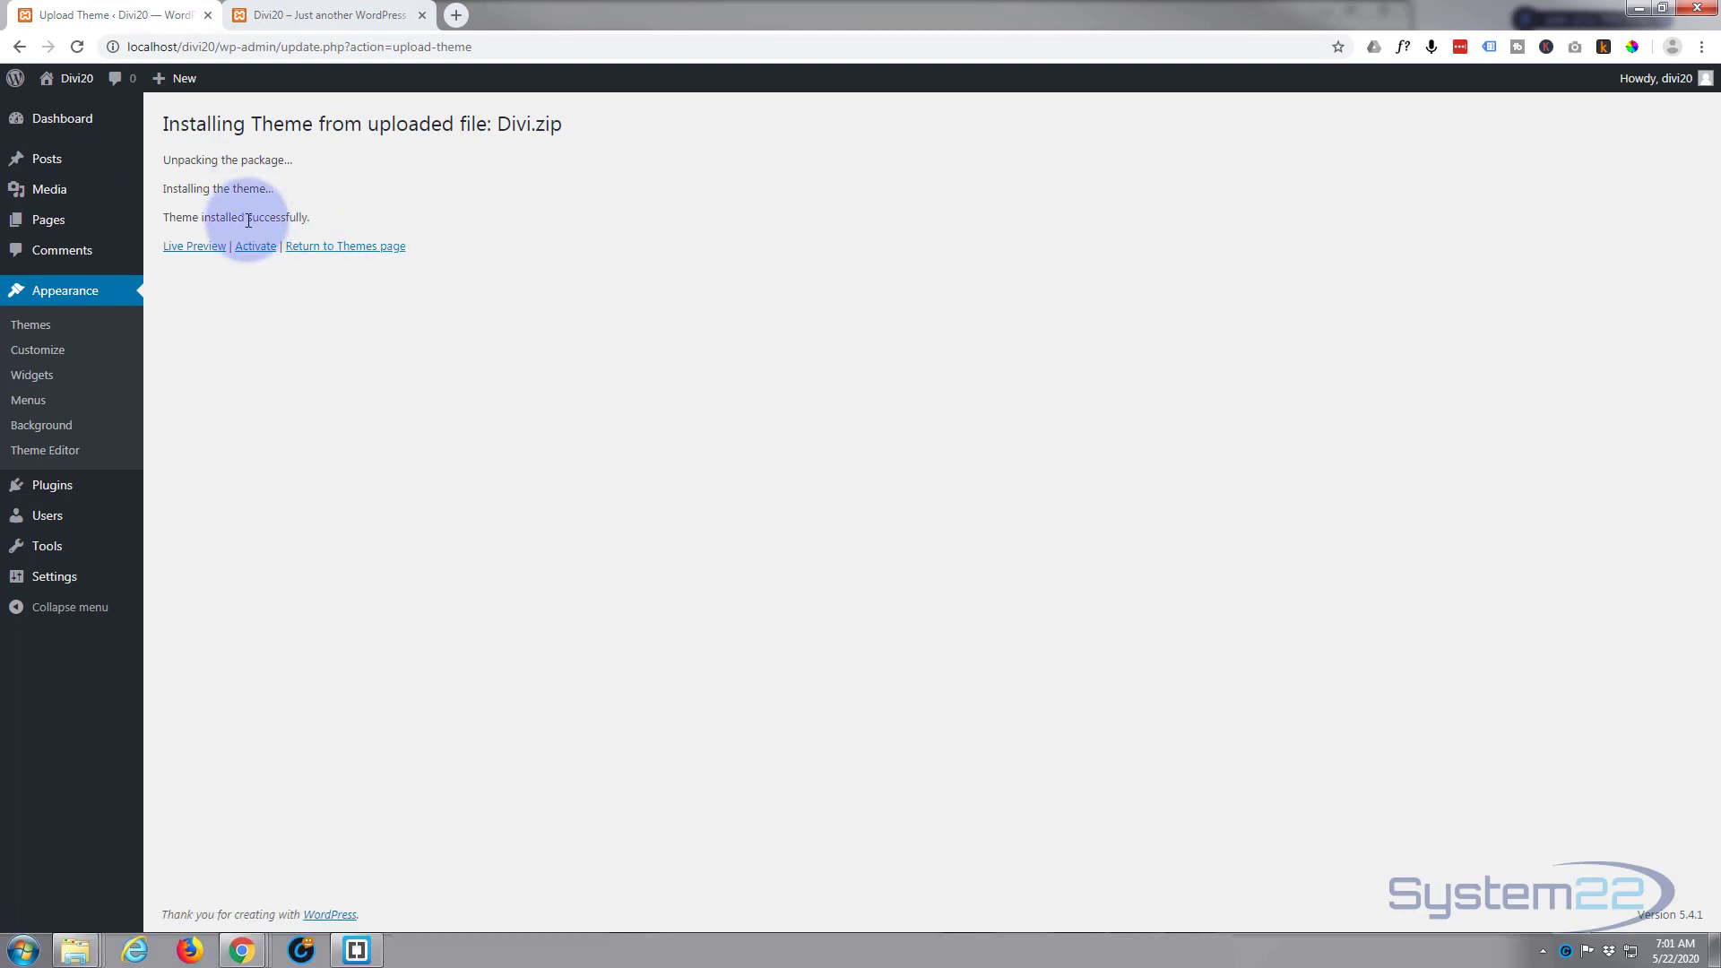
click(252, 251)
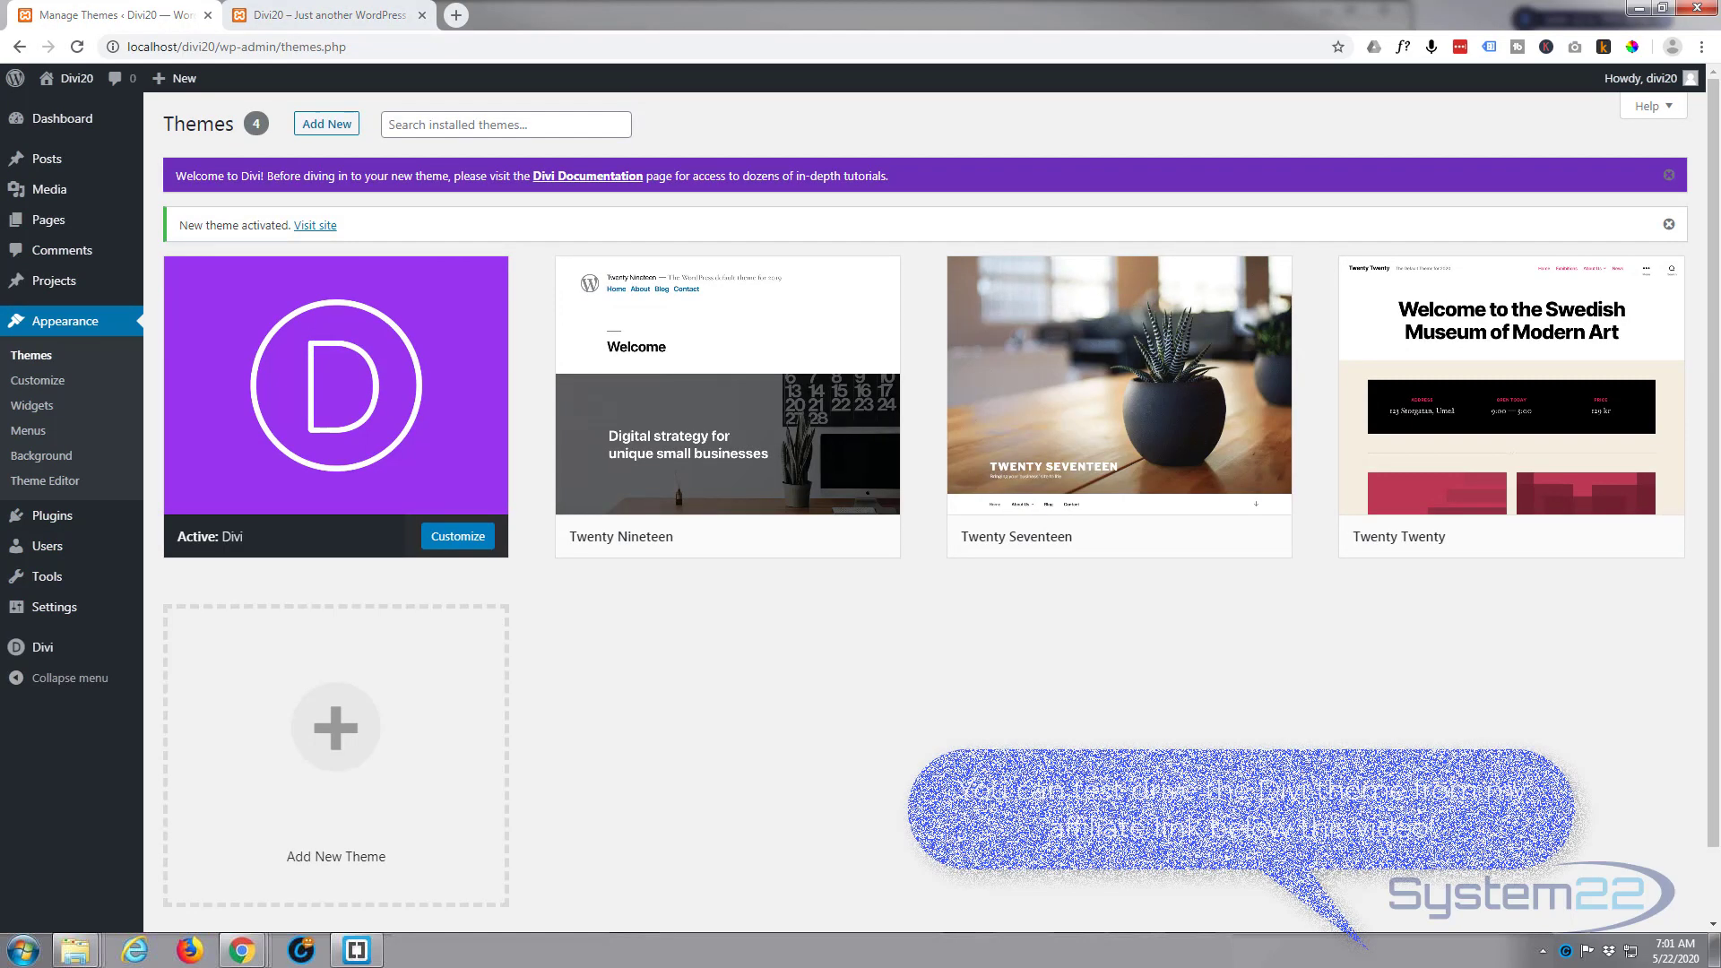
Step: Fill in the username and paste the API key in the Updates section of Divi's Theme Options
mouse_move(283, 484)
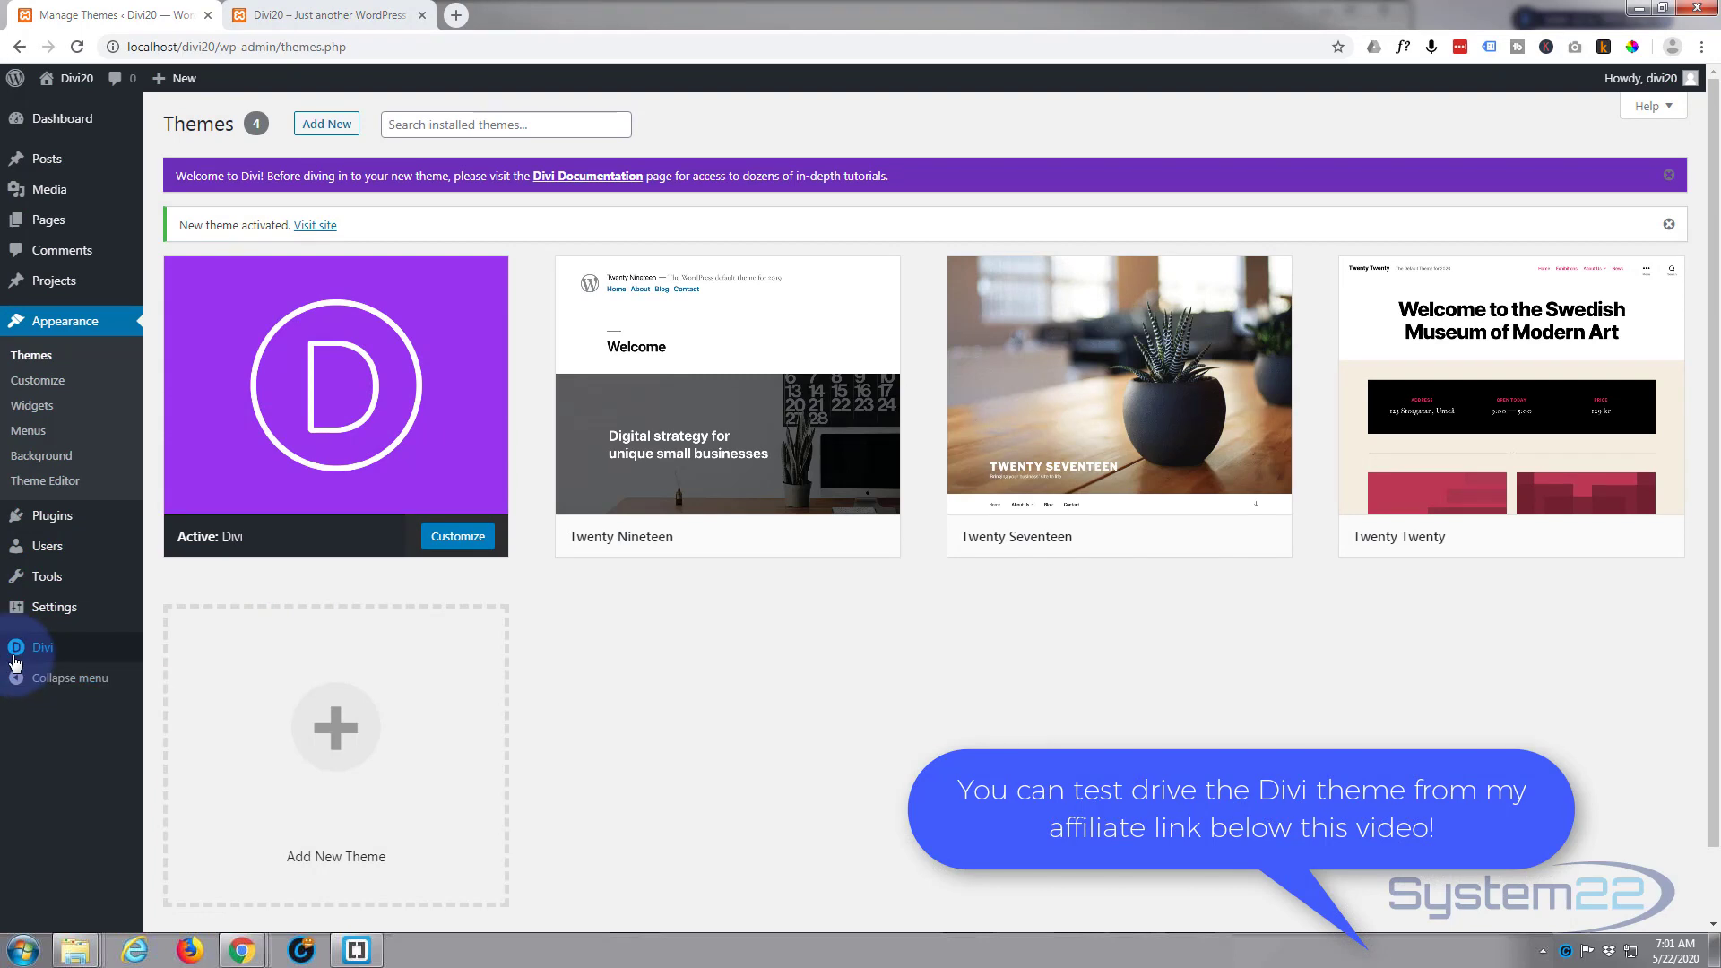
mouse_move(14, 662)
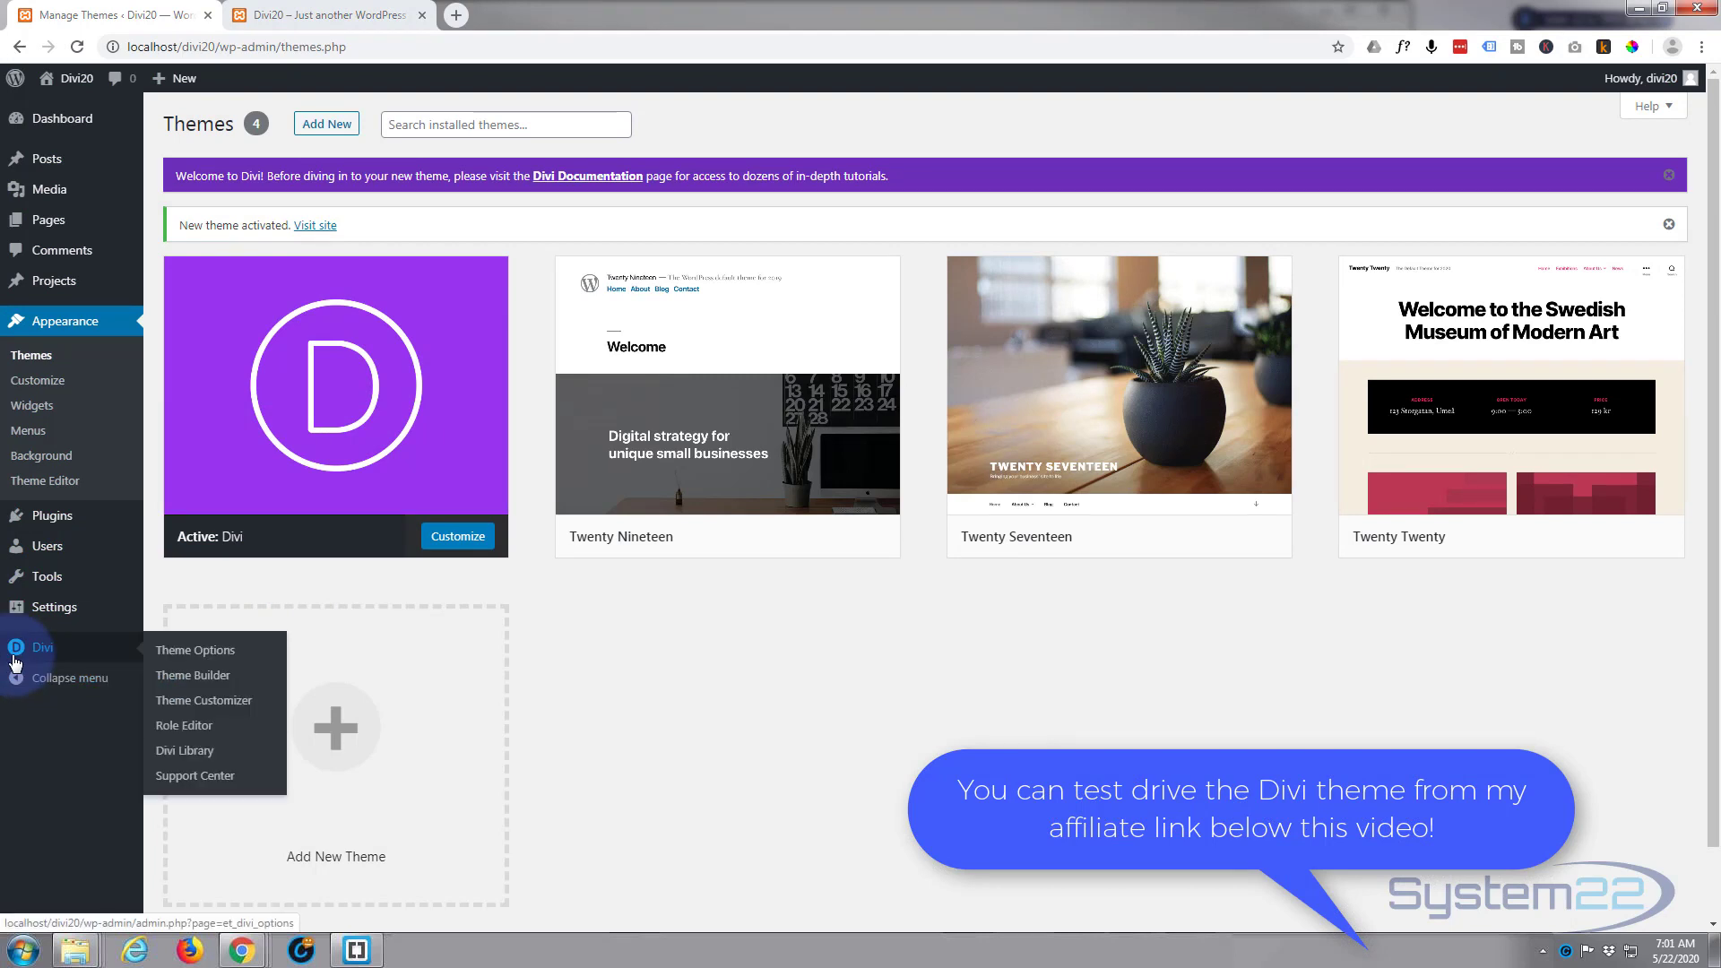
click(199, 659)
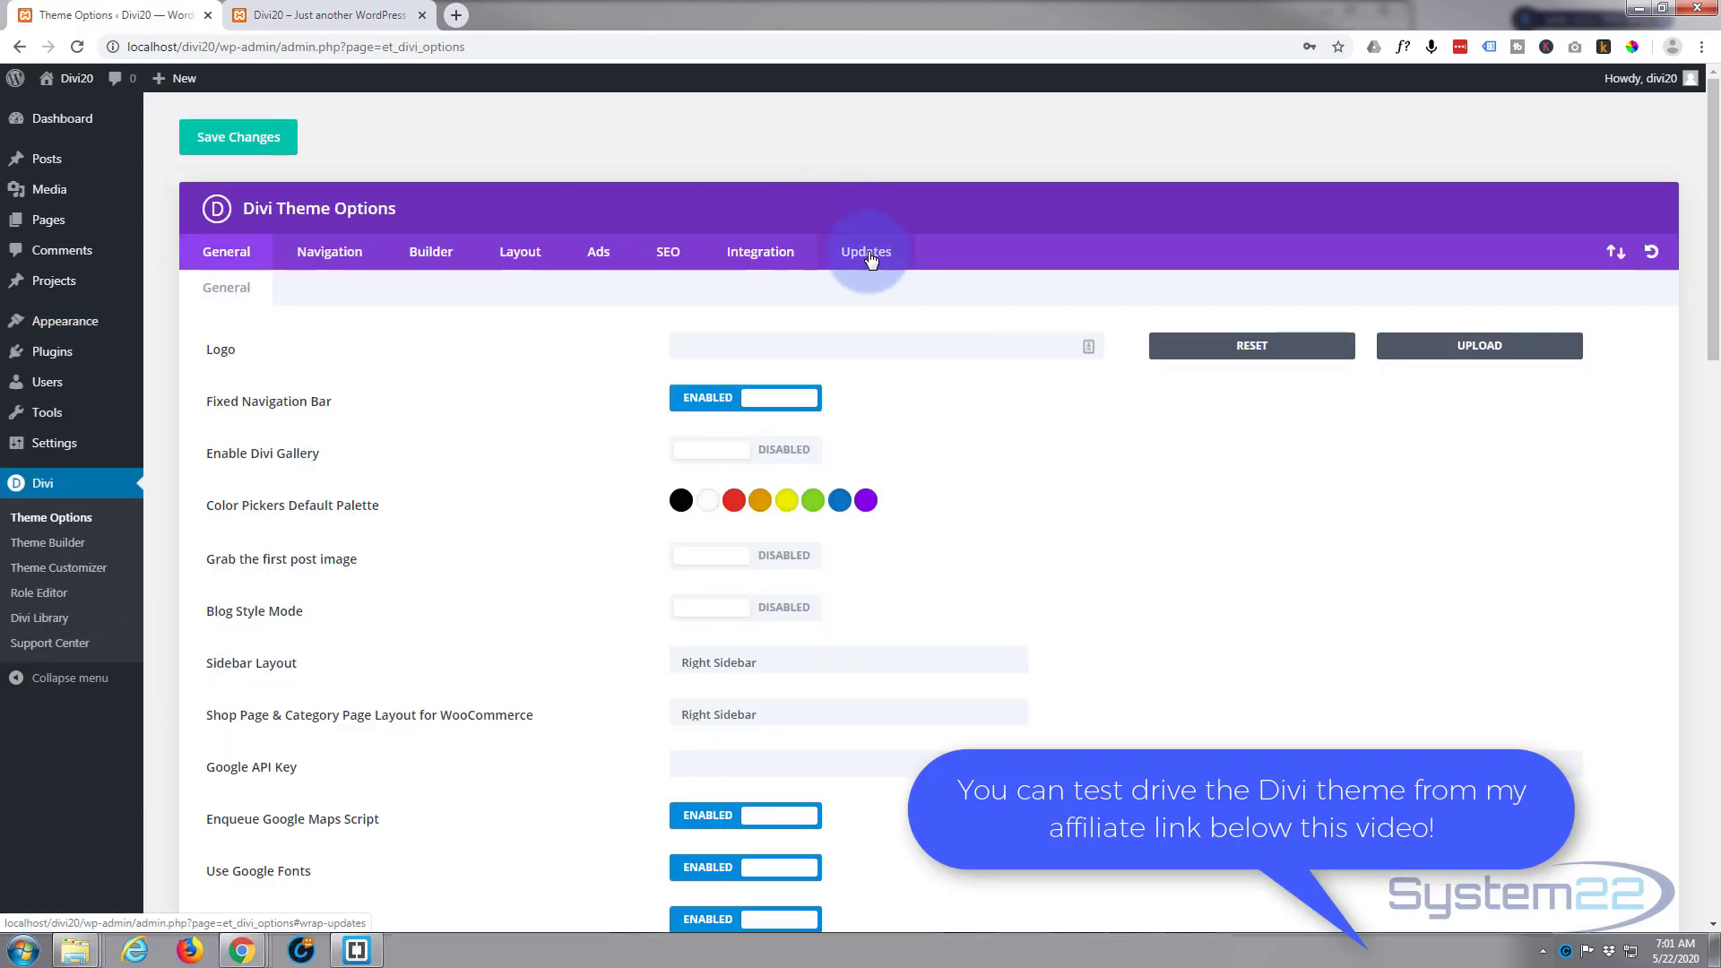
click(868, 256)
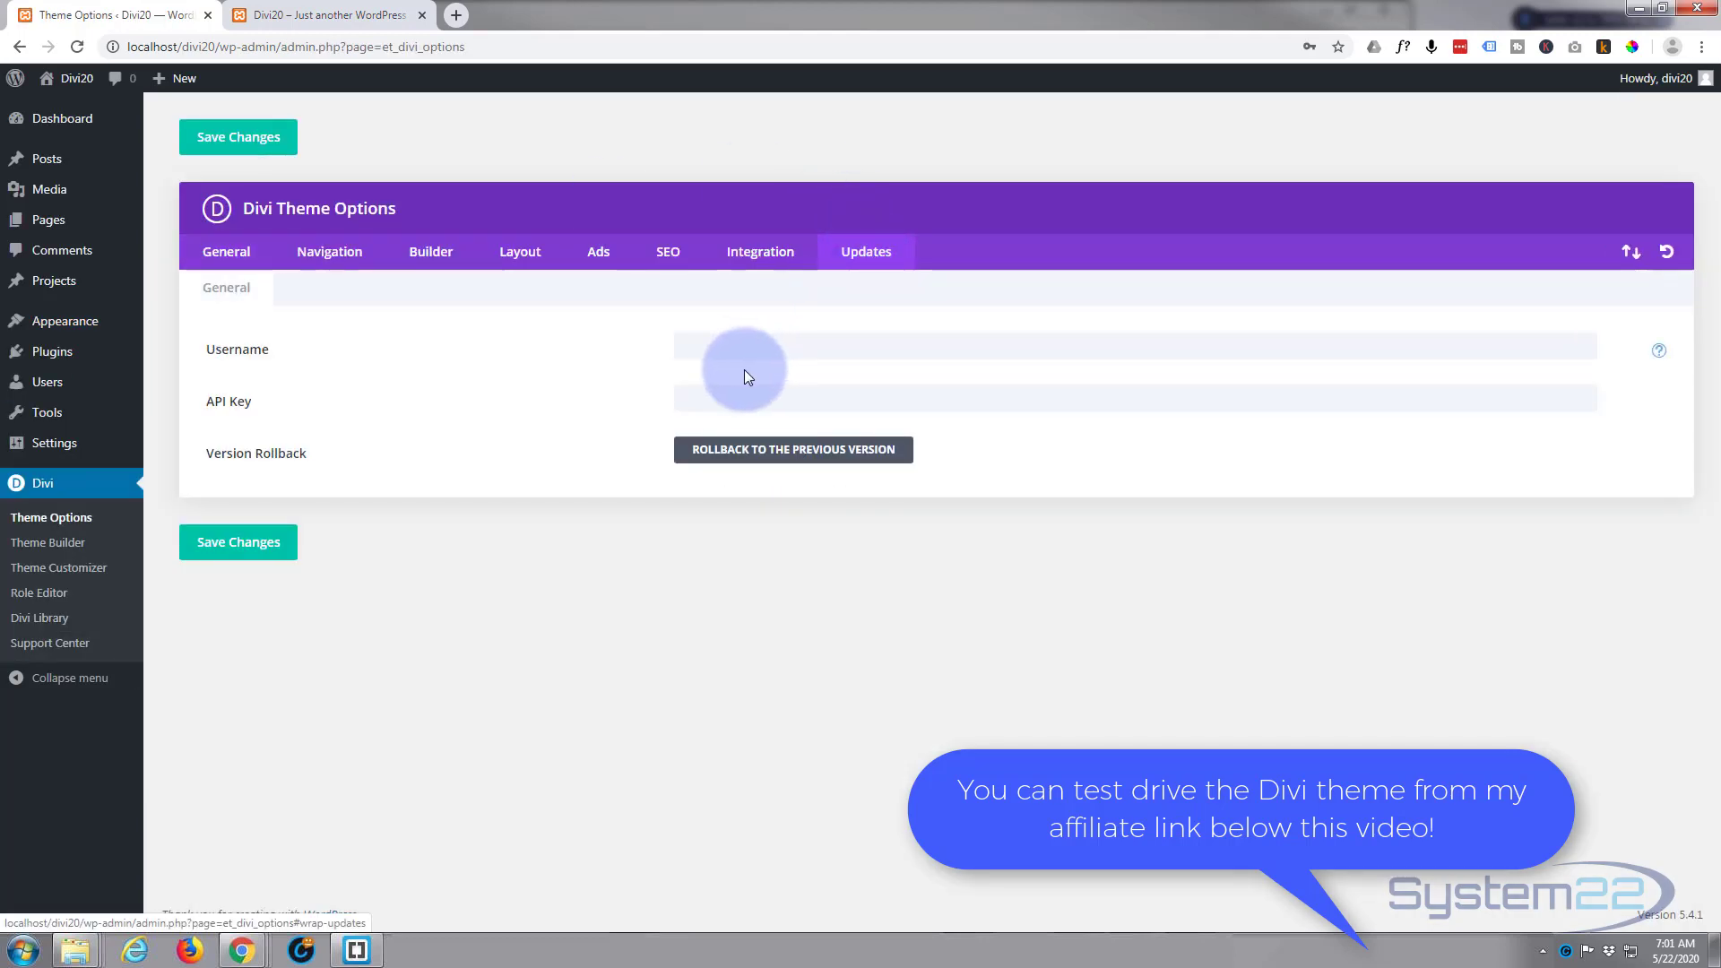
click(708, 348)
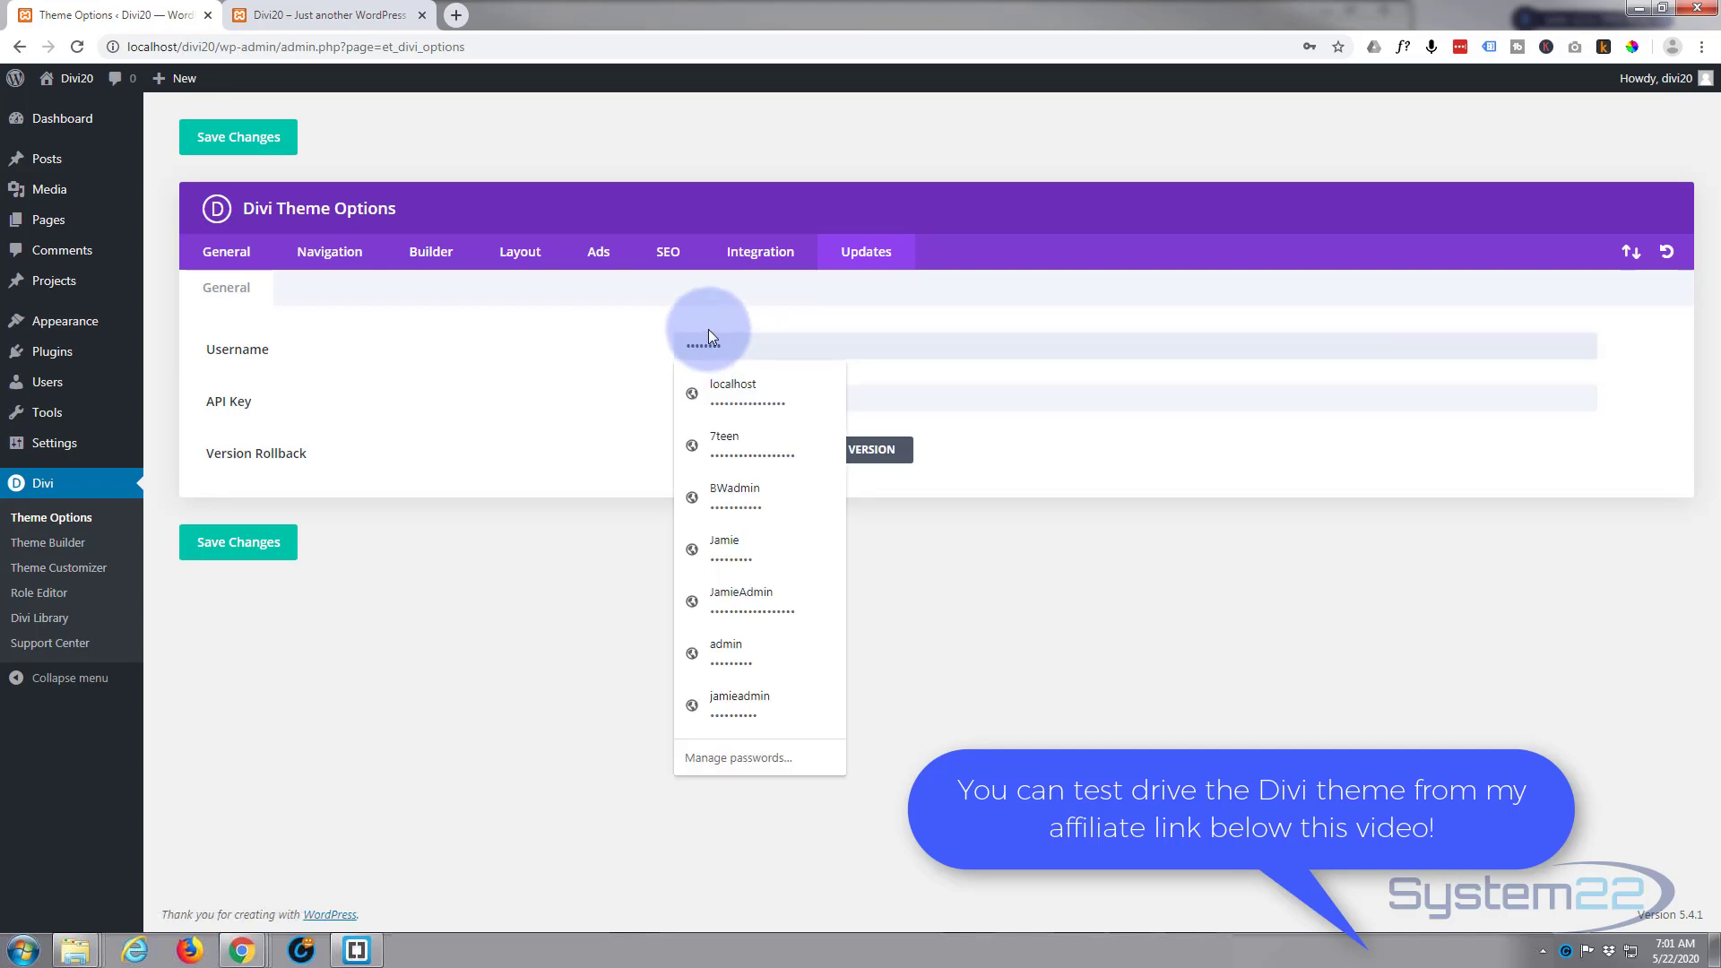
click(904, 403)
key(ctrl+v)
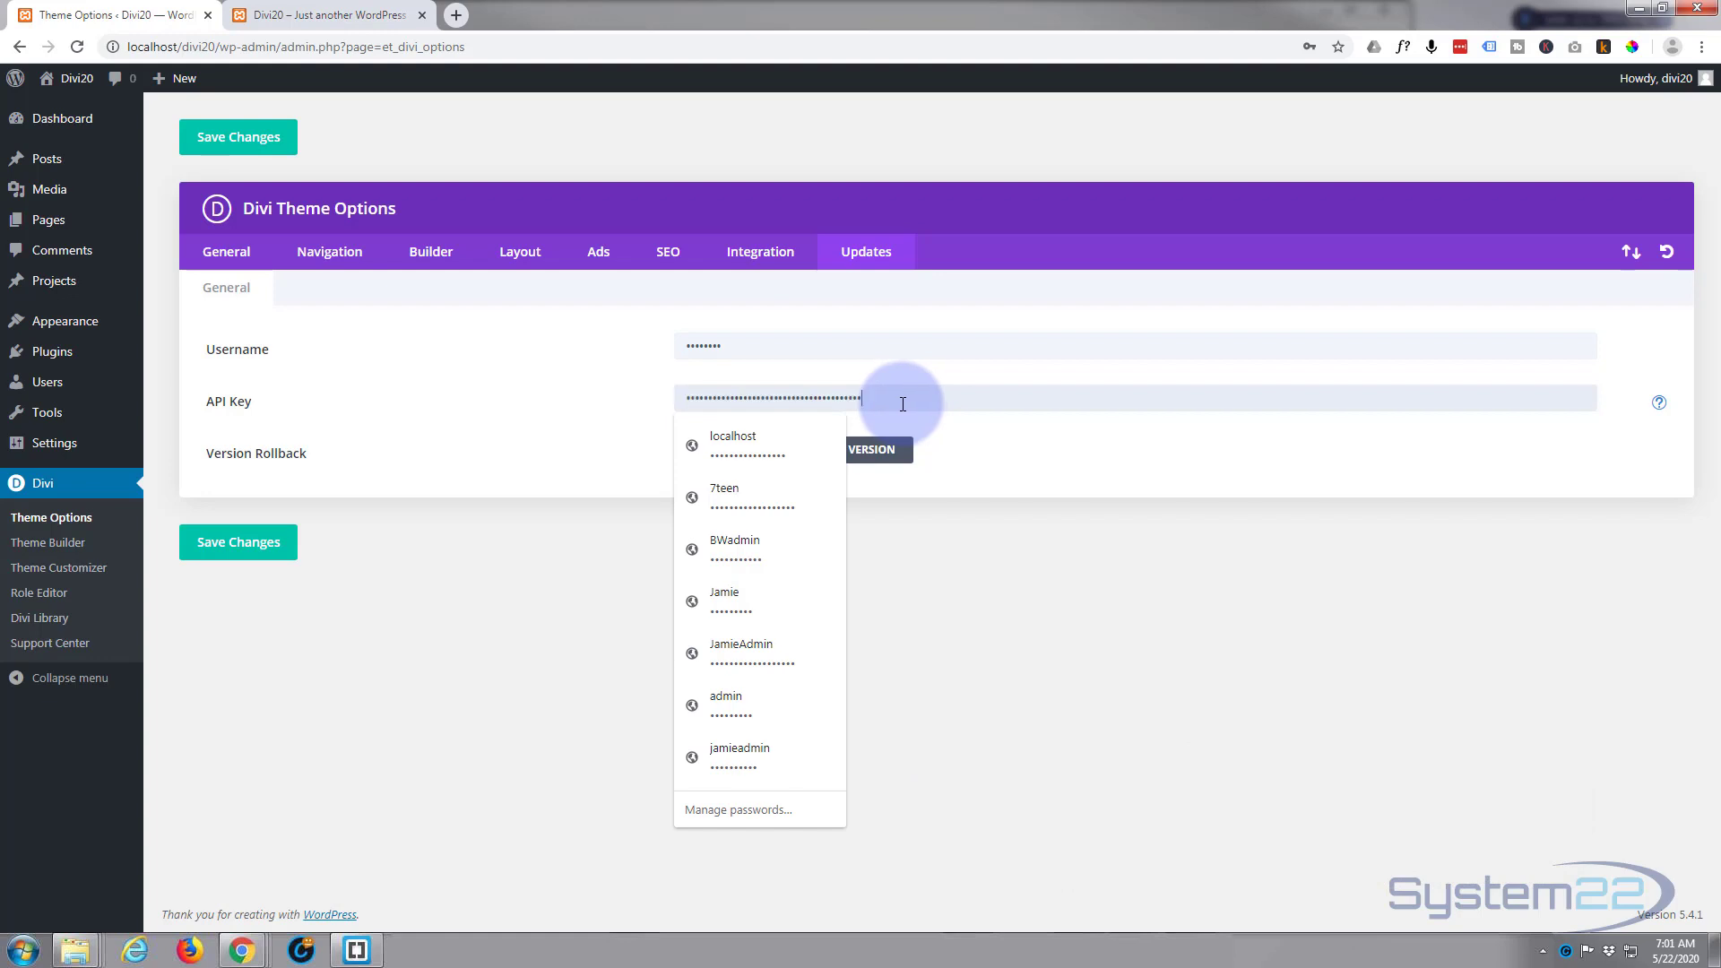
click(1019, 470)
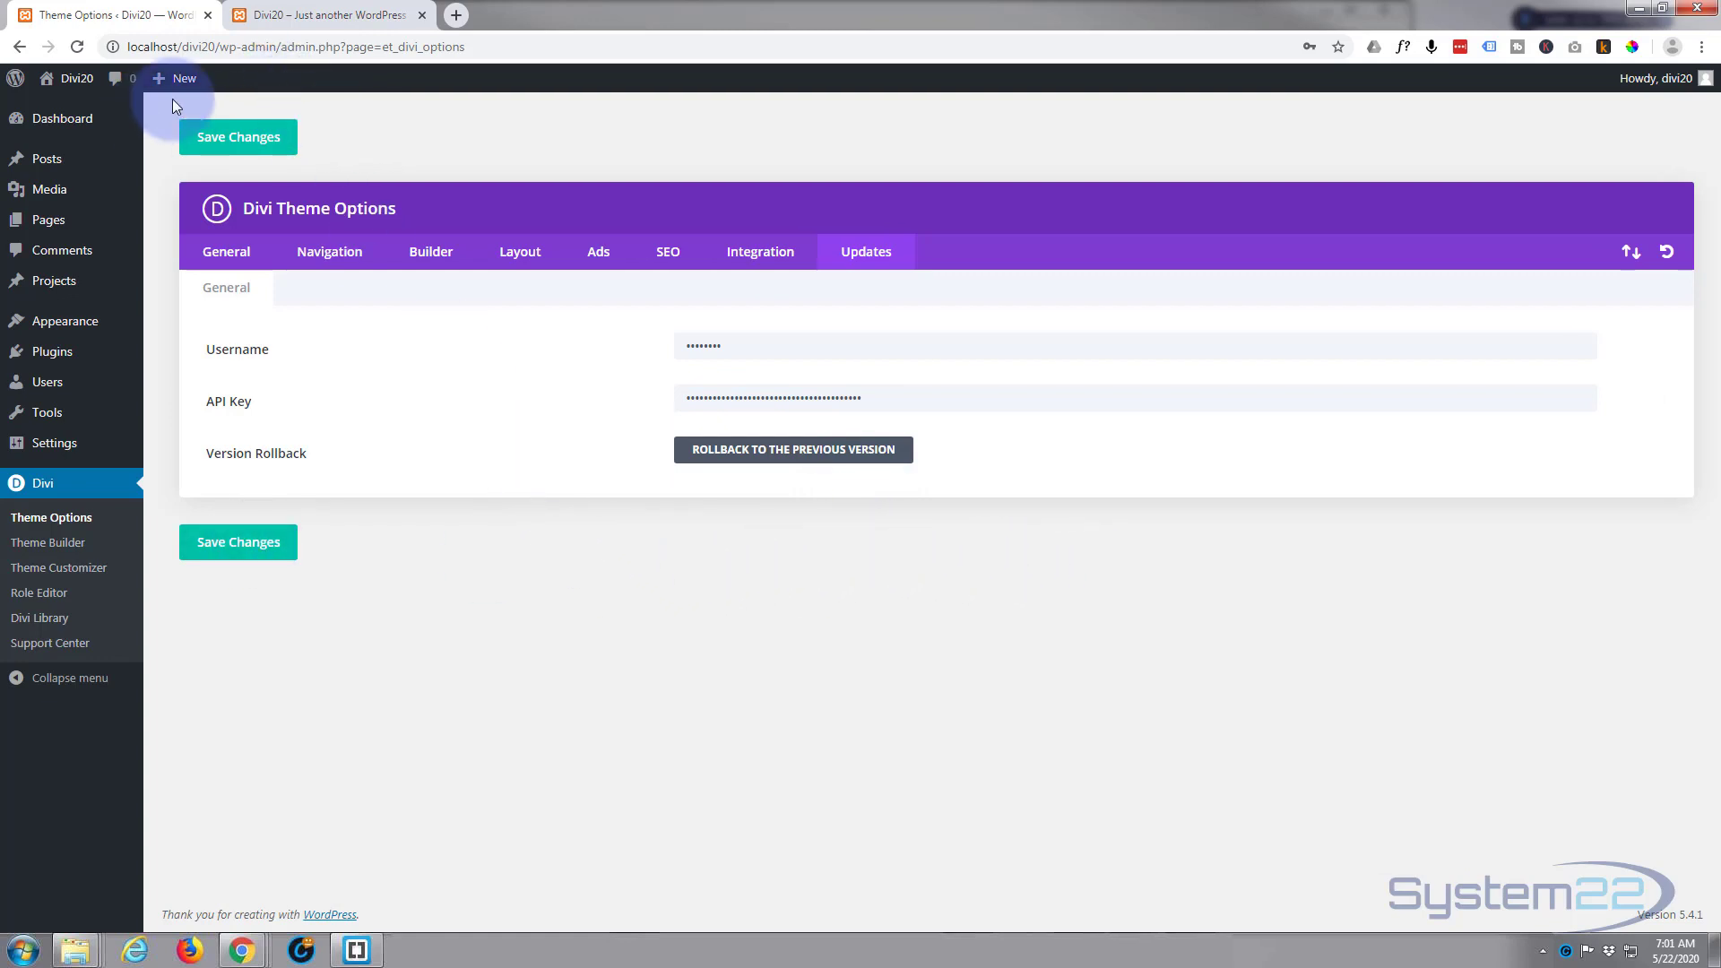
Step: Reload the site's front page to view it with the Divi theme
click(386, 15)
mouse_move(43, 80)
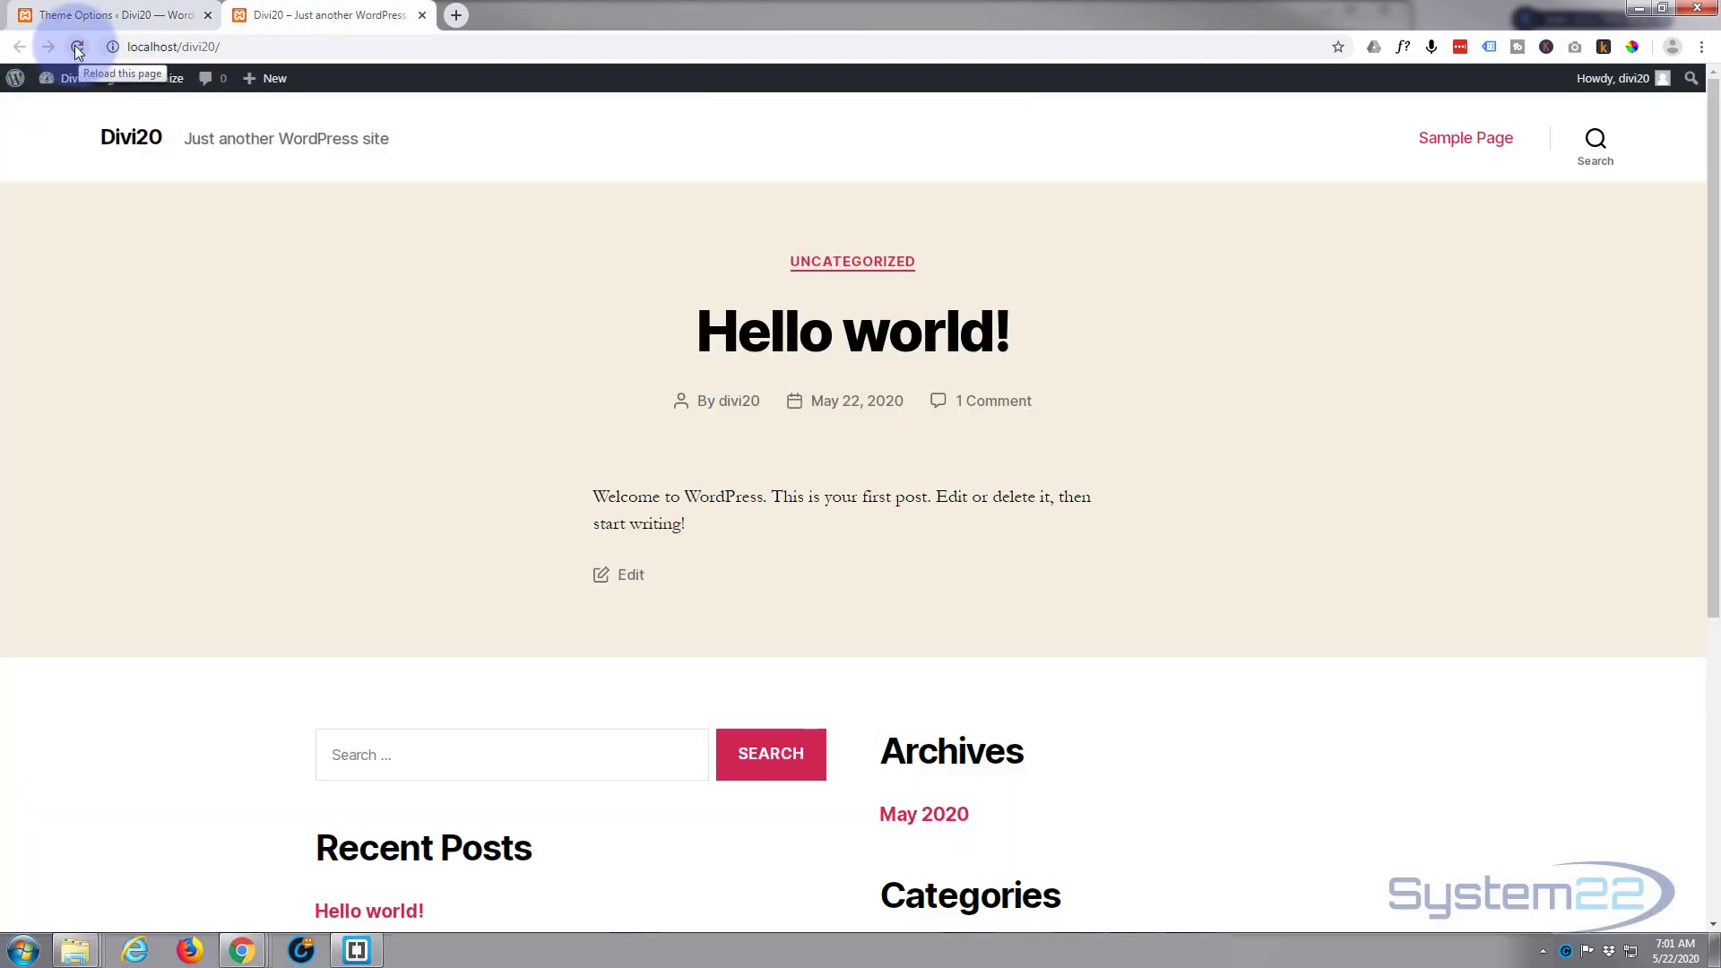
click(75, 46)
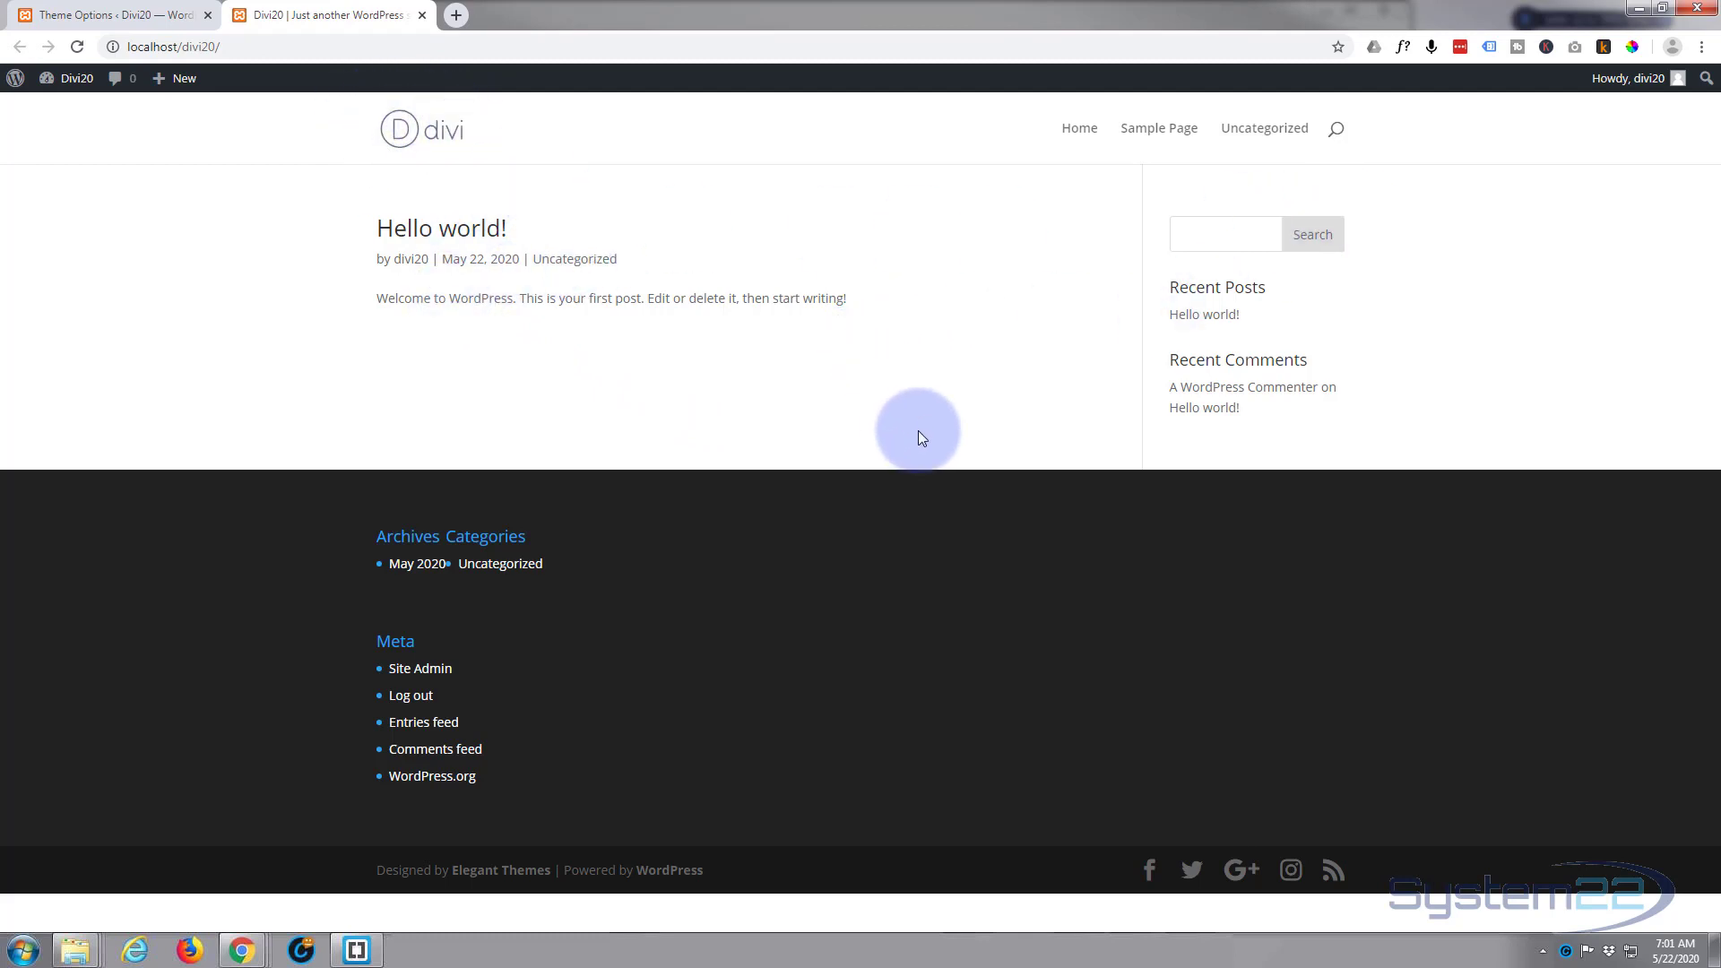
Step: Create a new page titled Home, dismissing the block editor welcome guide, and open it in the Divi Builder
mouse_move(164, 87)
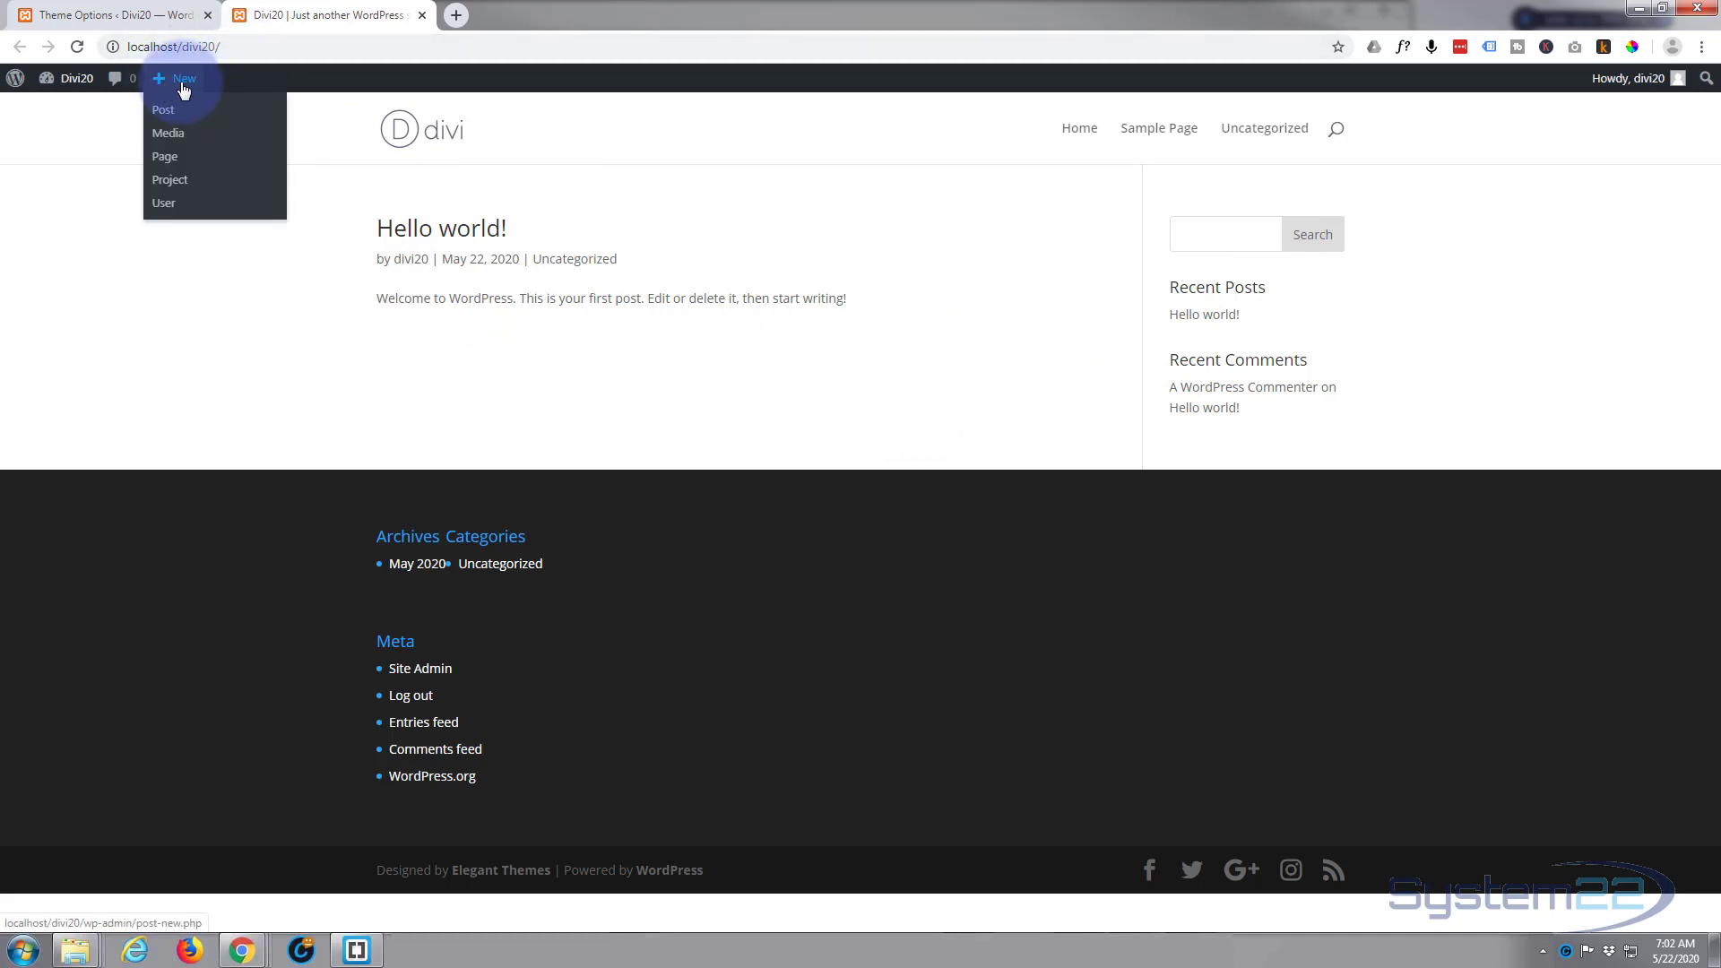
click(169, 163)
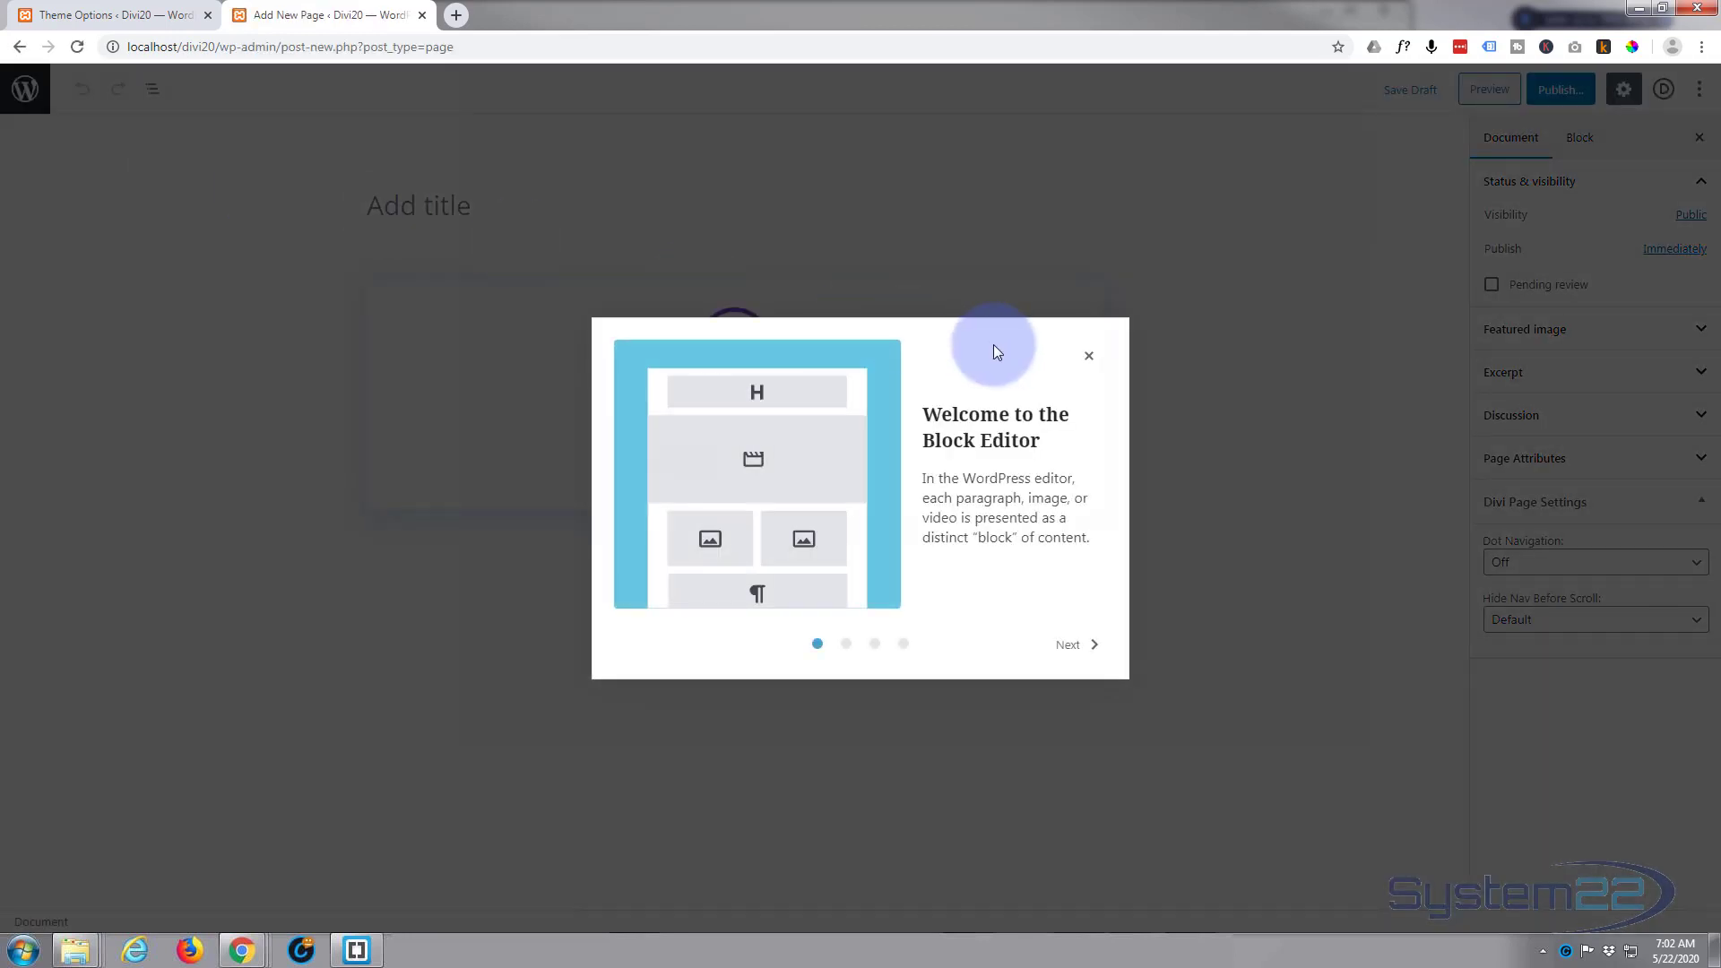
click(1090, 356)
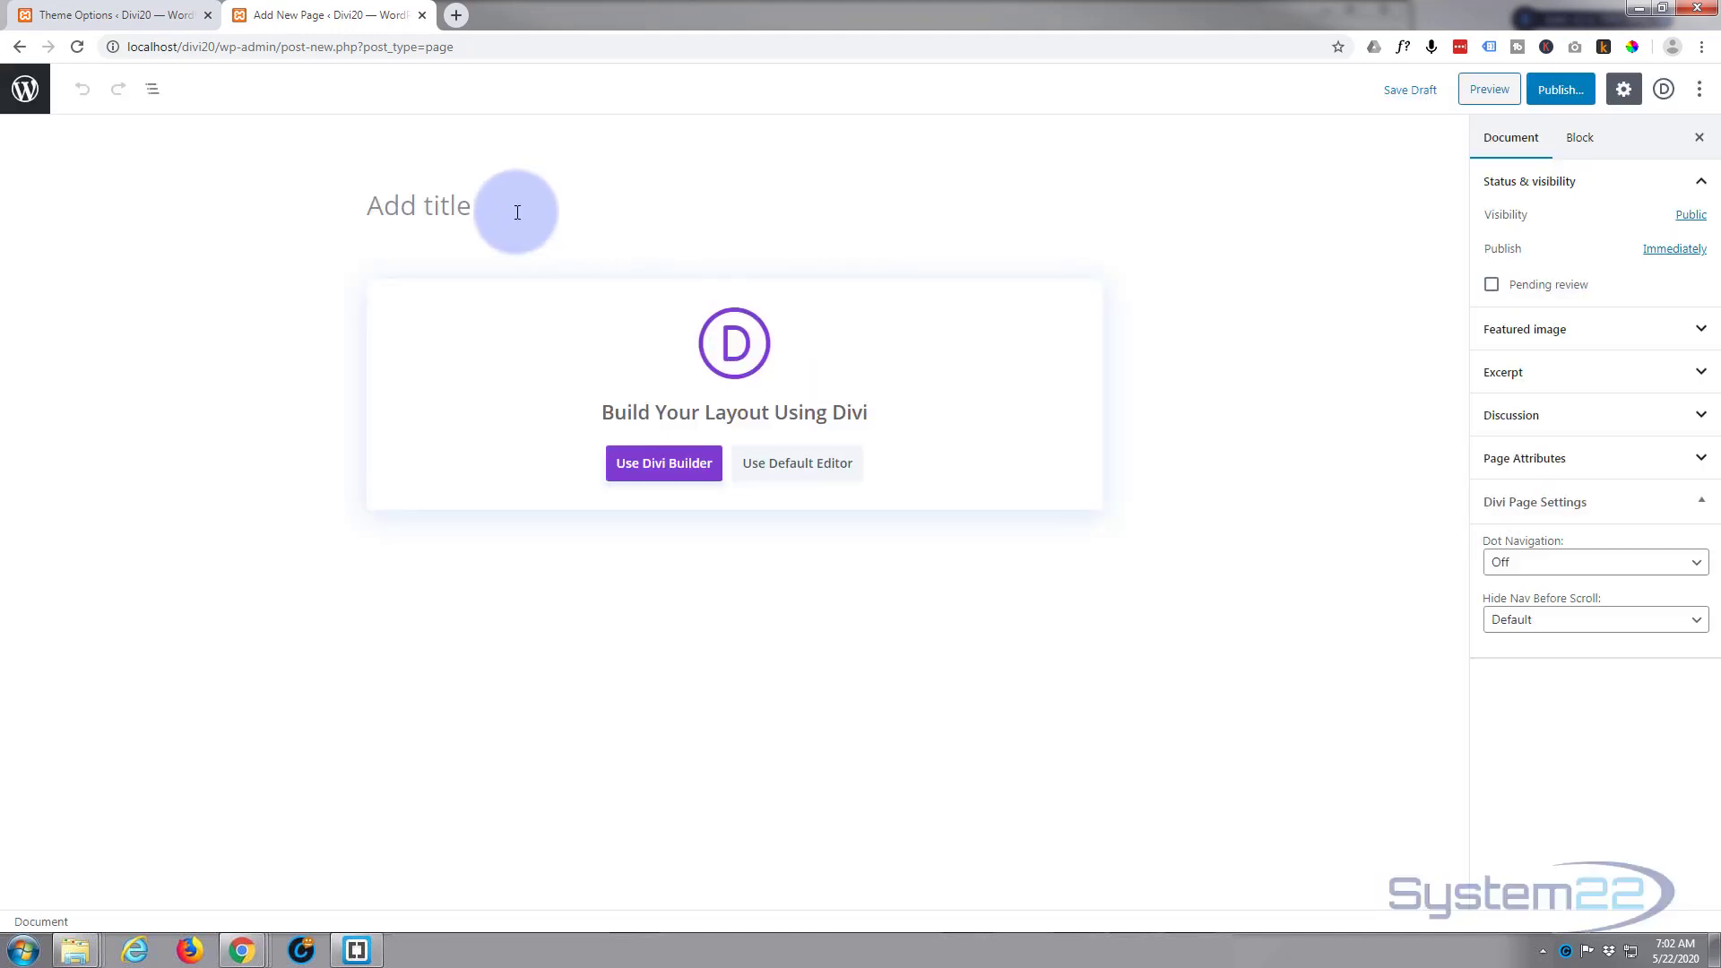
click(517, 211)
text(Home)
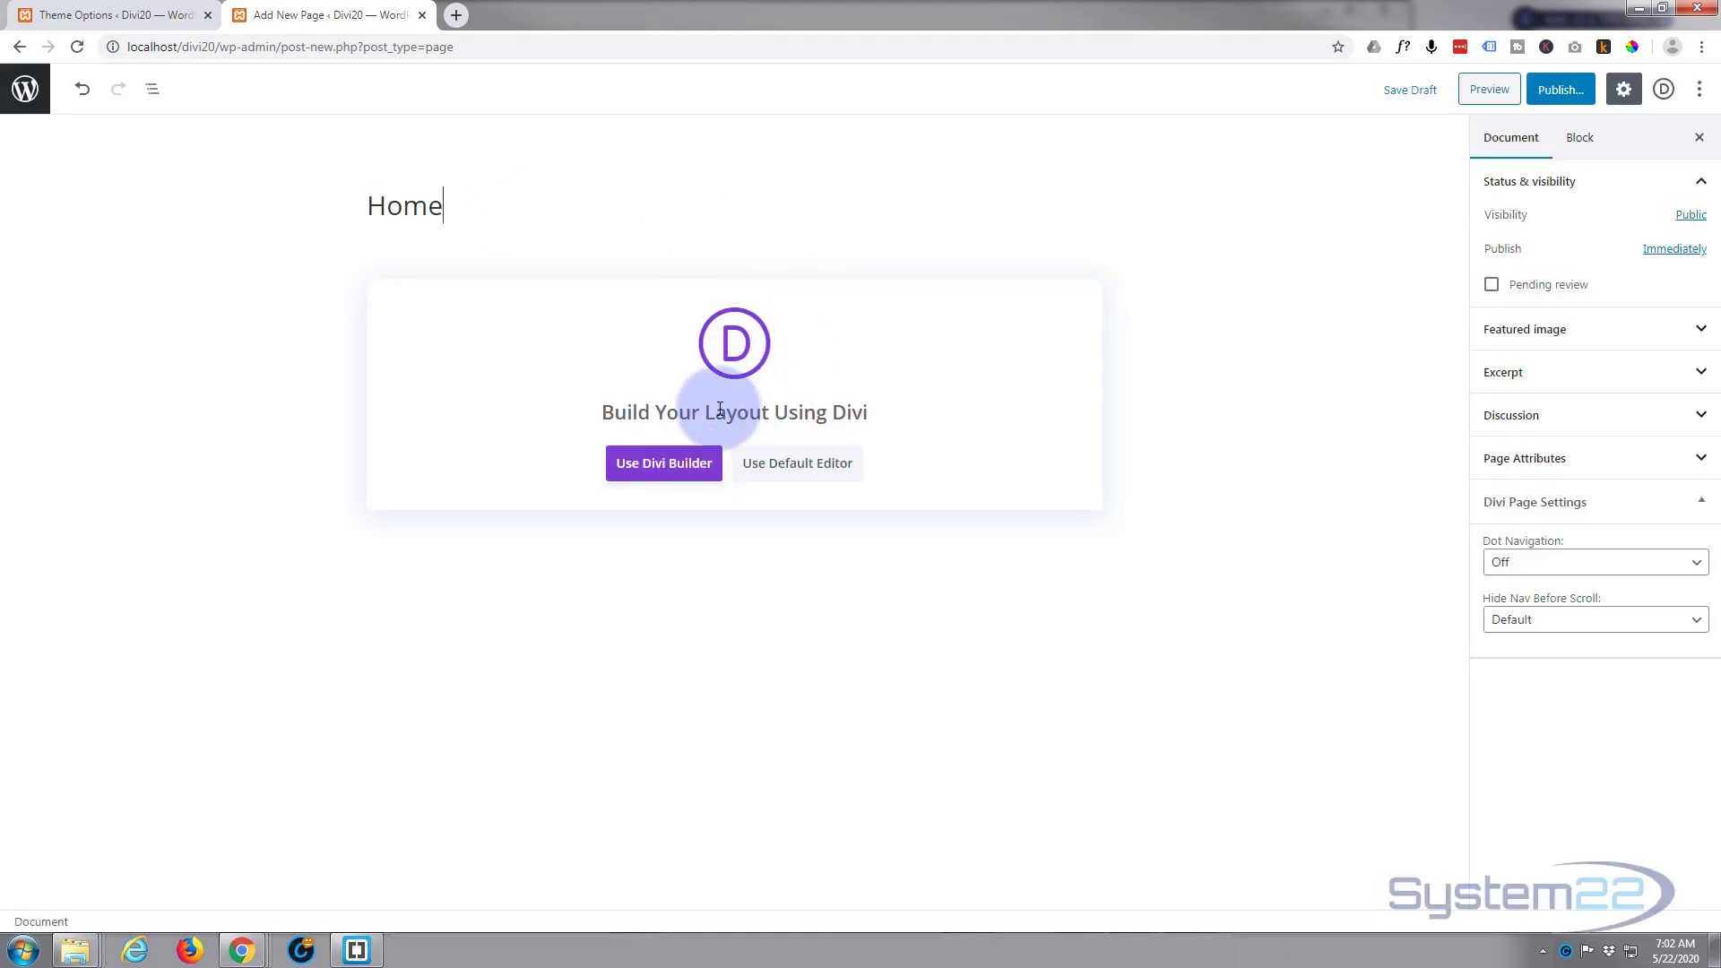
click(674, 466)
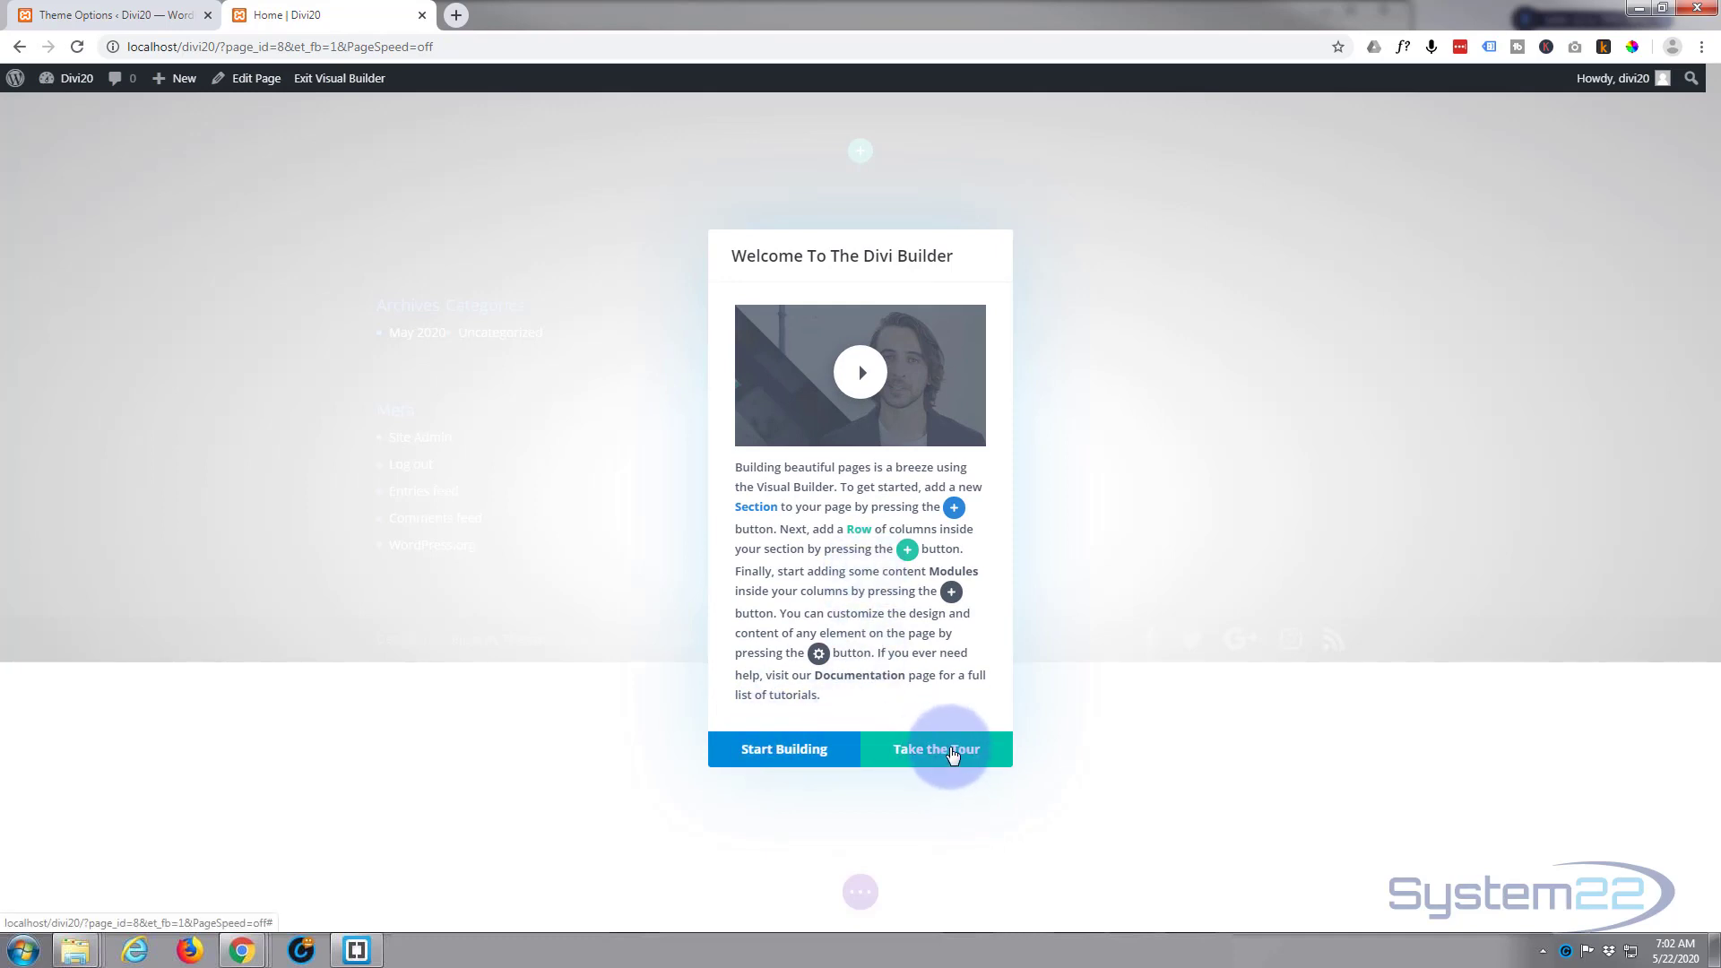
Step: Load the Web Agency Home Page premade layout from the Business category onto the page
click(767, 755)
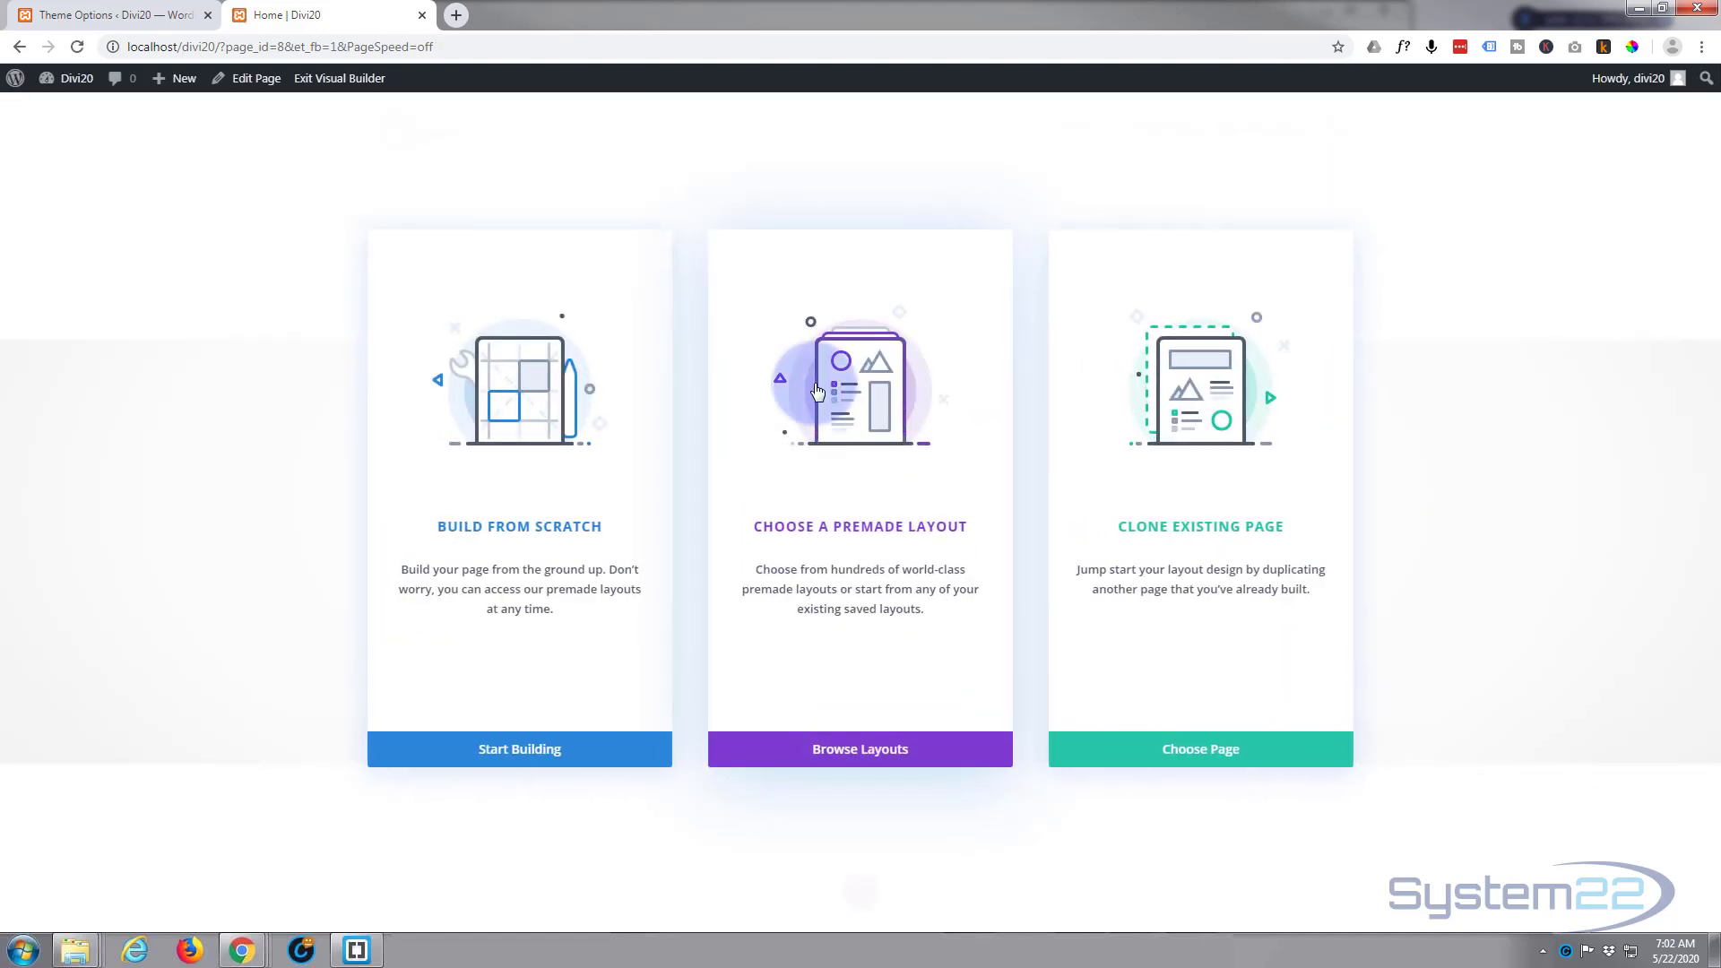
click(847, 751)
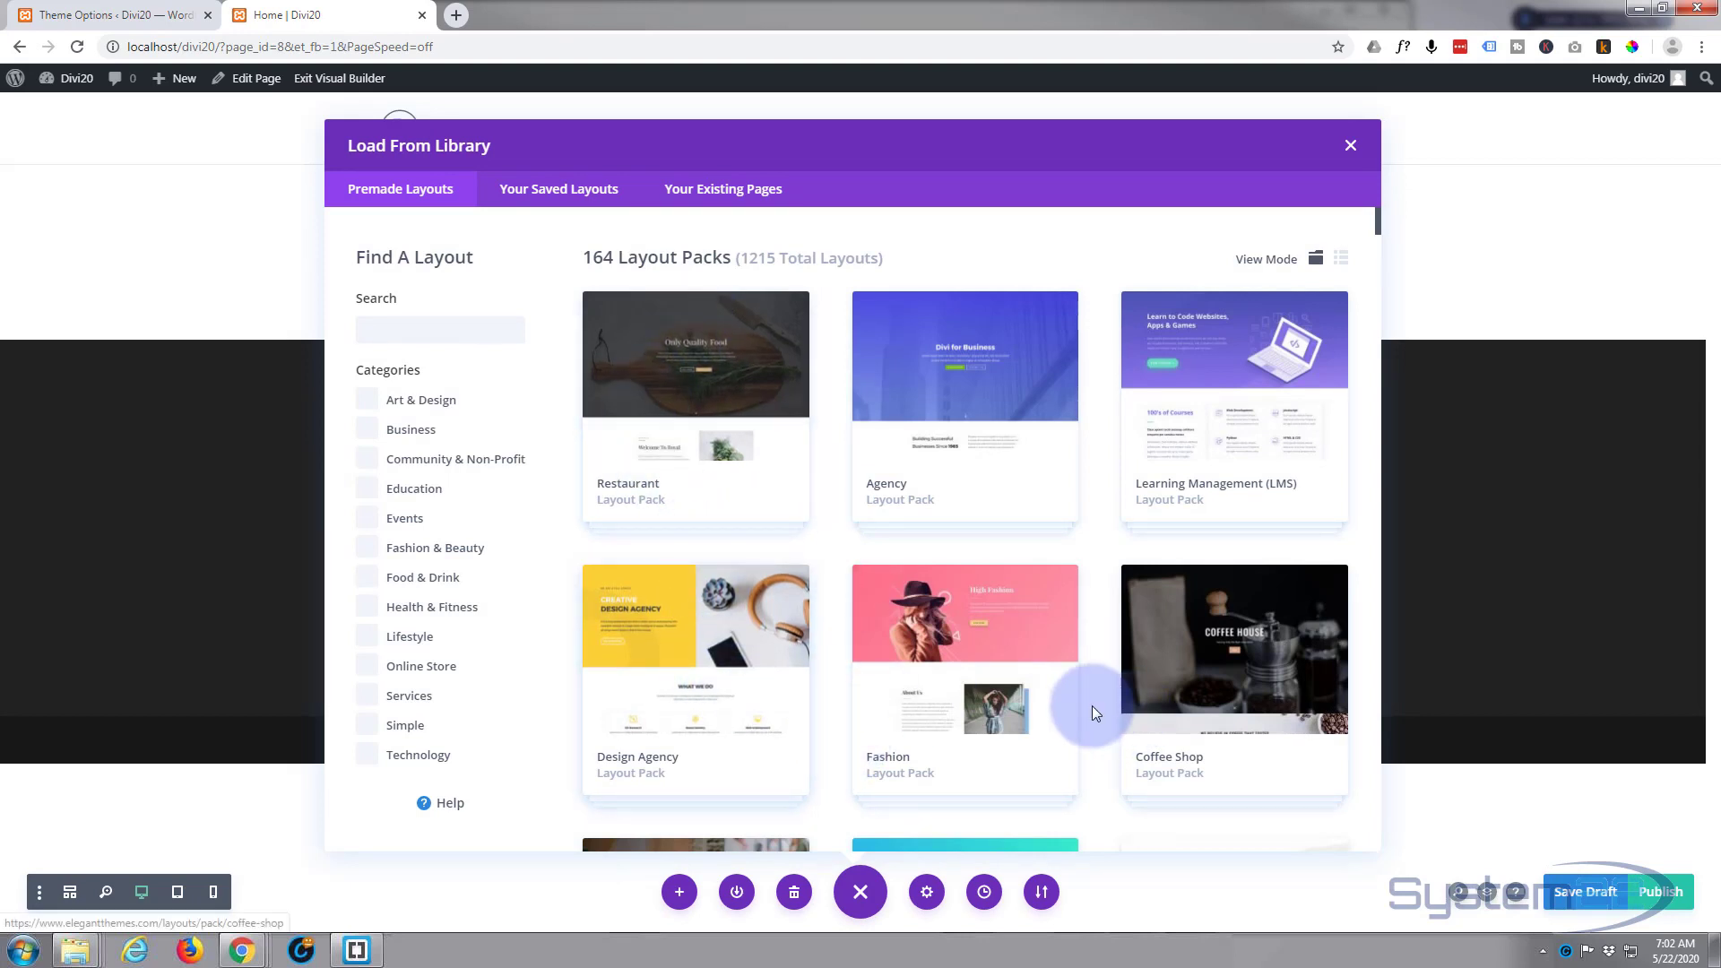
click(370, 433)
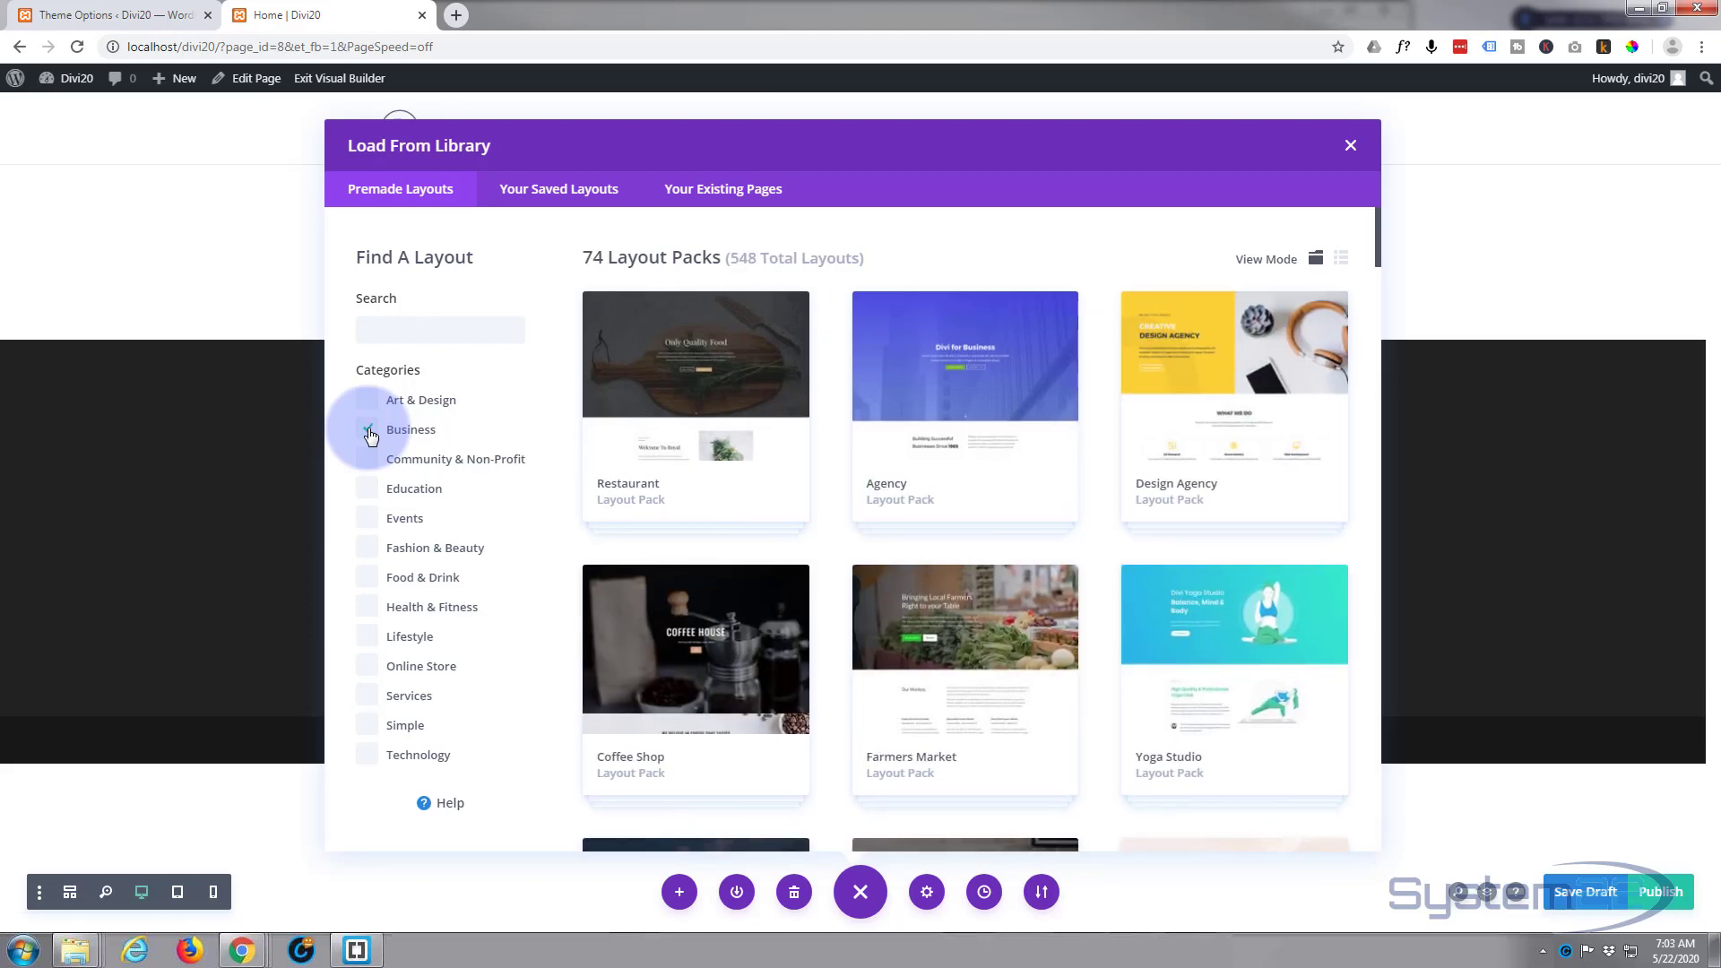
scroll(793, 408, down, 4)
scroll(796, 410, down, 4)
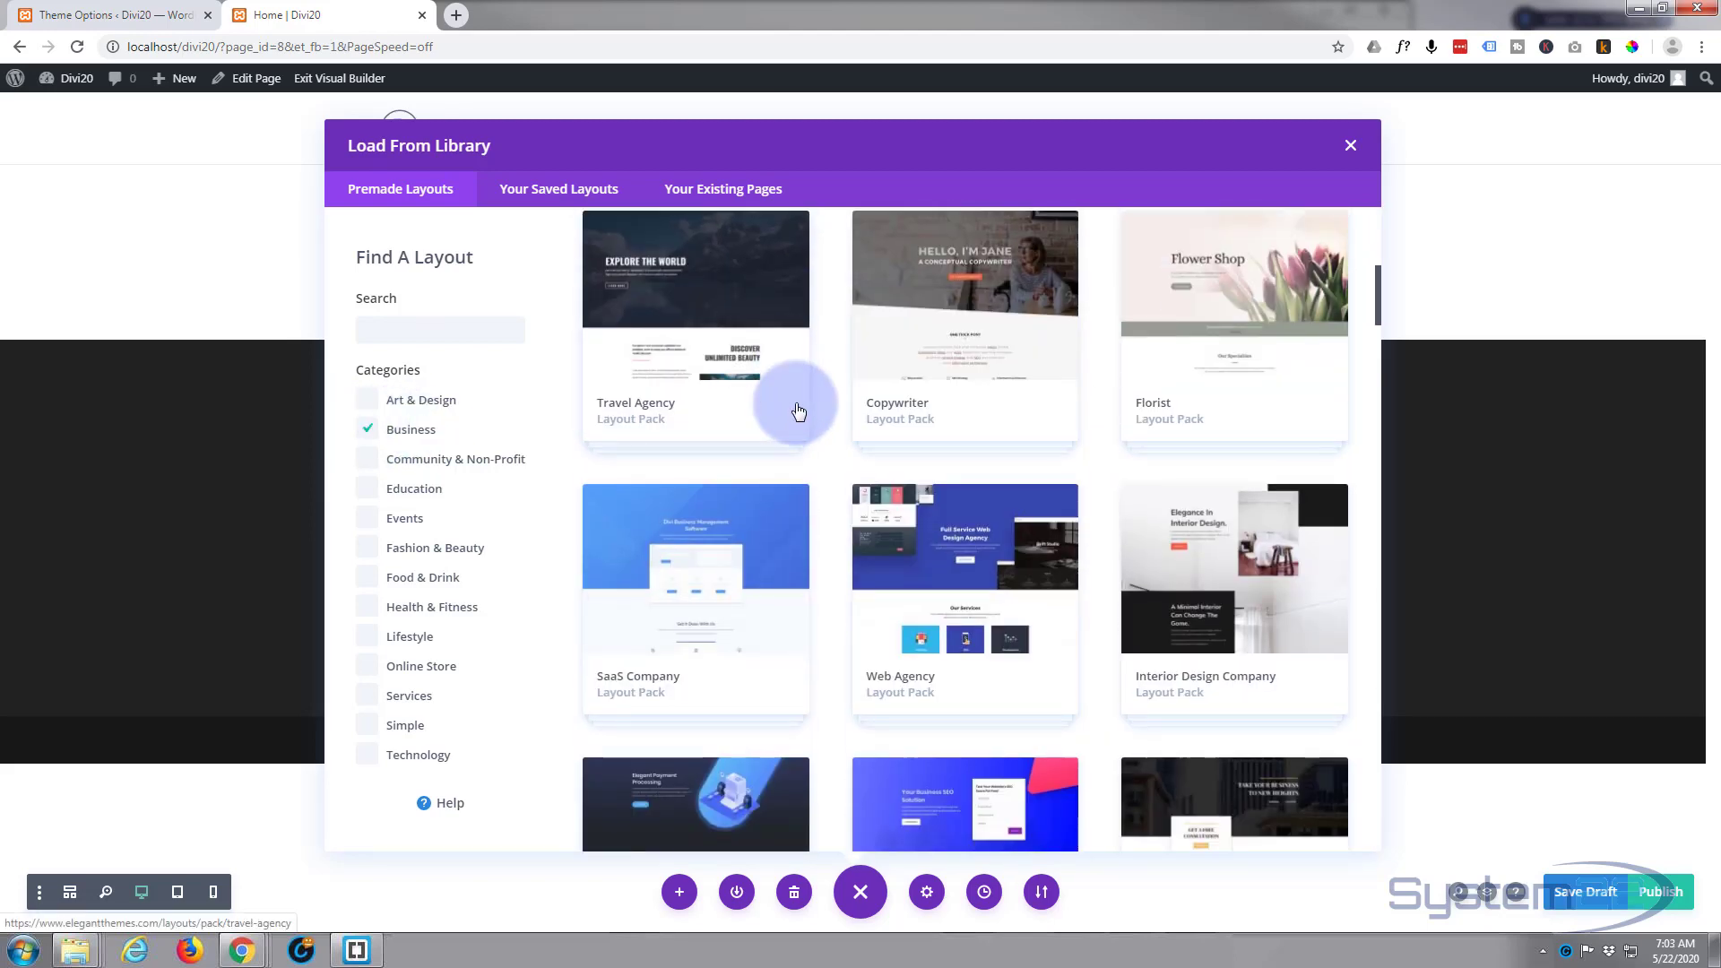
click(949, 487)
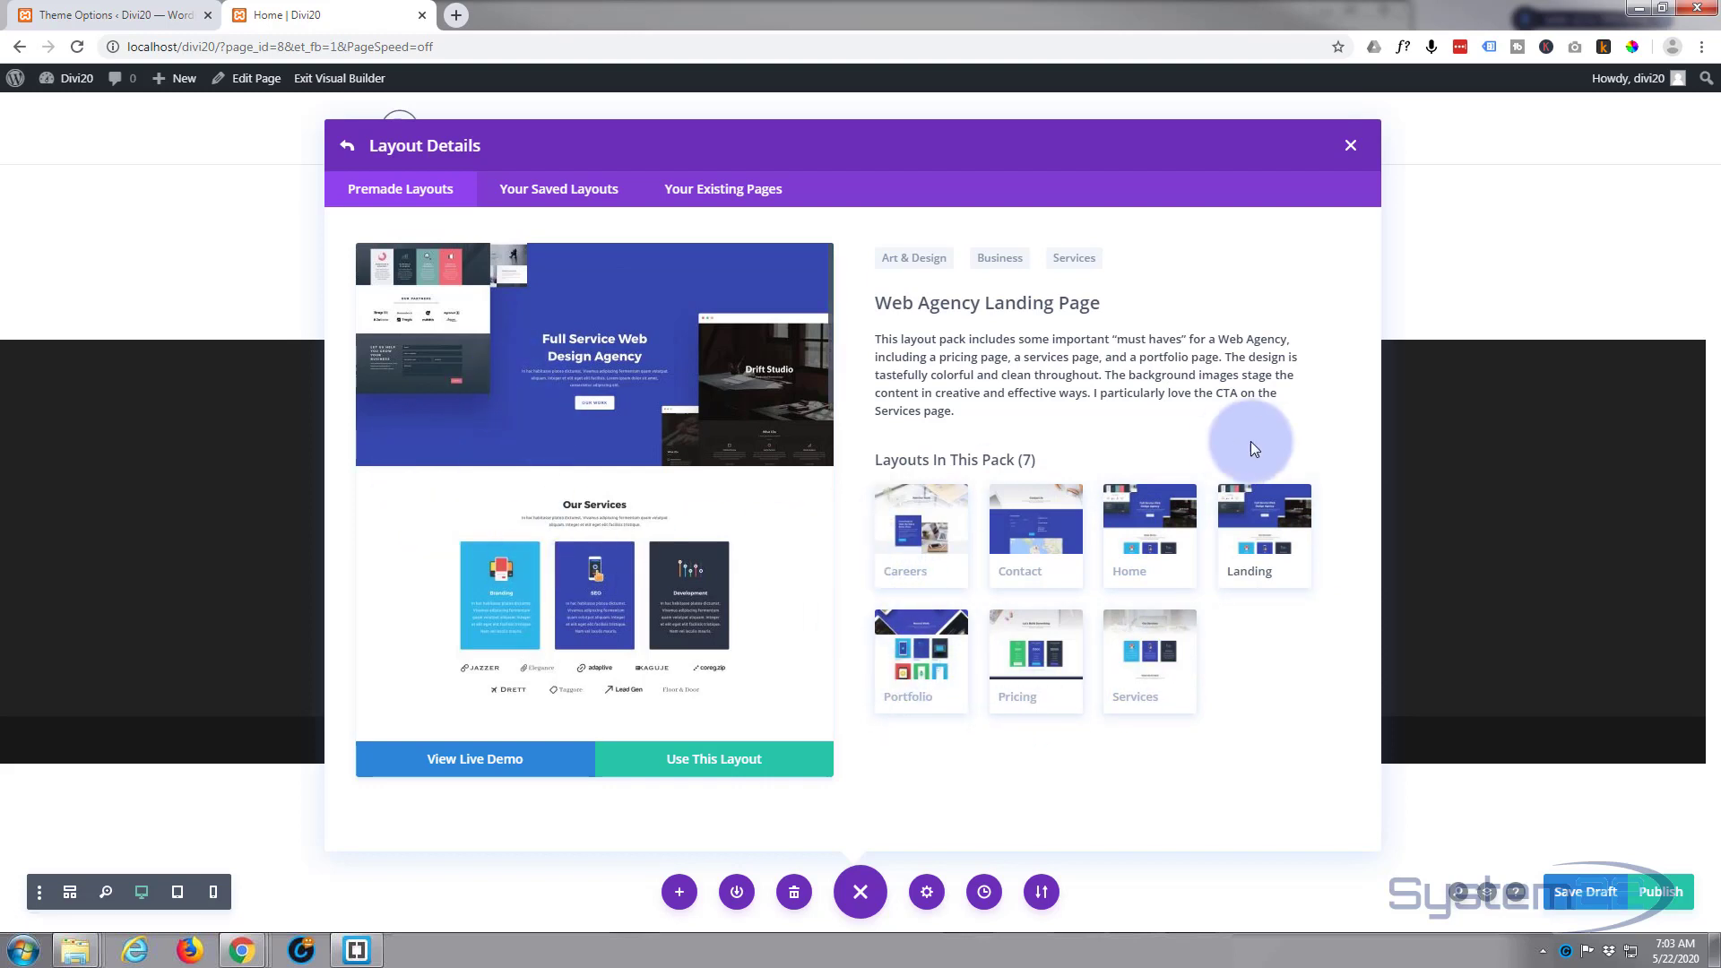
click(1152, 533)
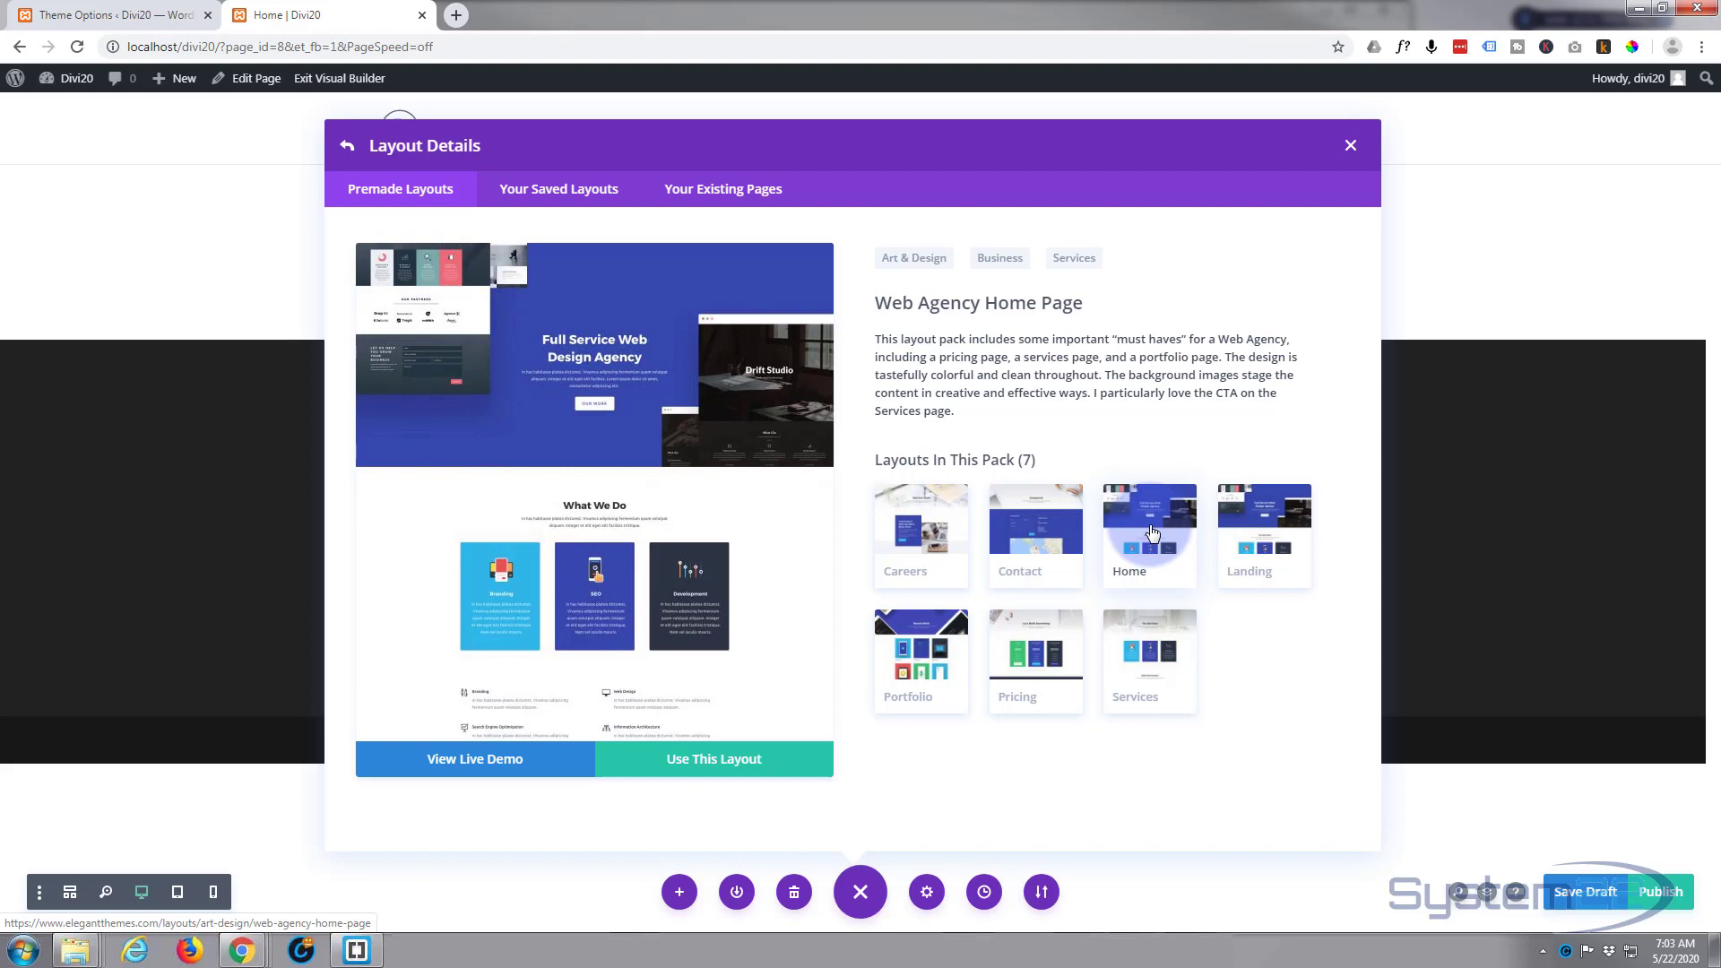
click(714, 759)
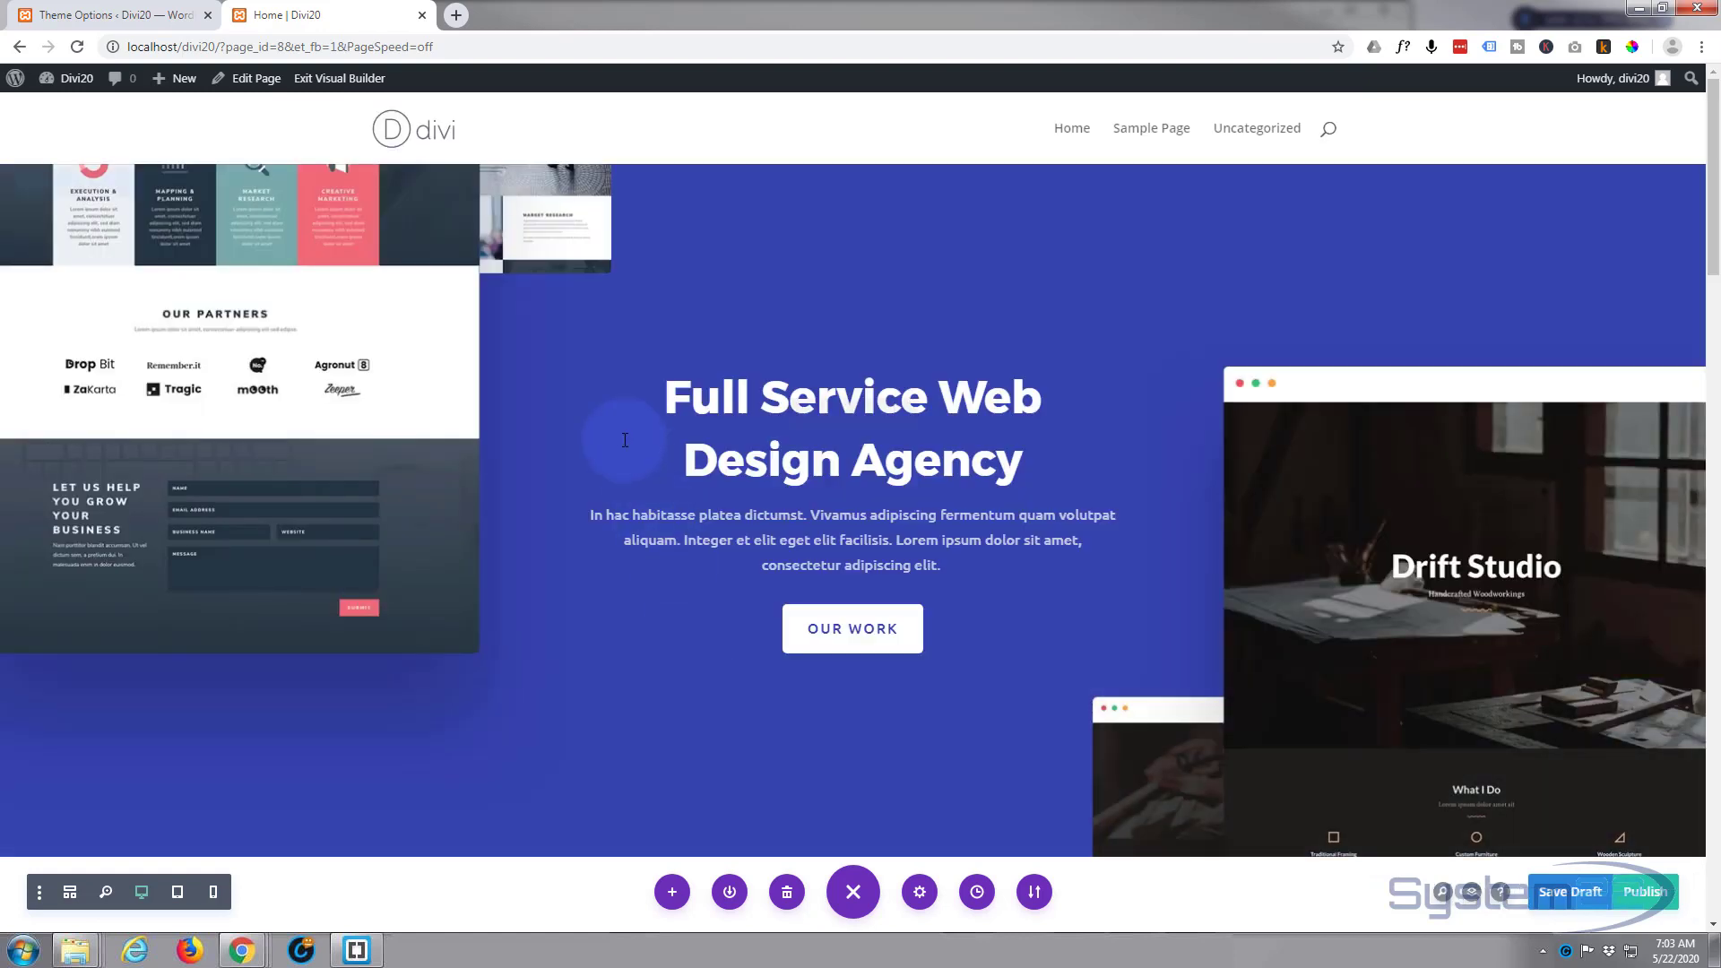
Step: Review the imported Web Agency layout from its hero section through Recent Work, then publish the Home page
scroll(619, 437, down, 5)
scroll(623, 440, down, 20)
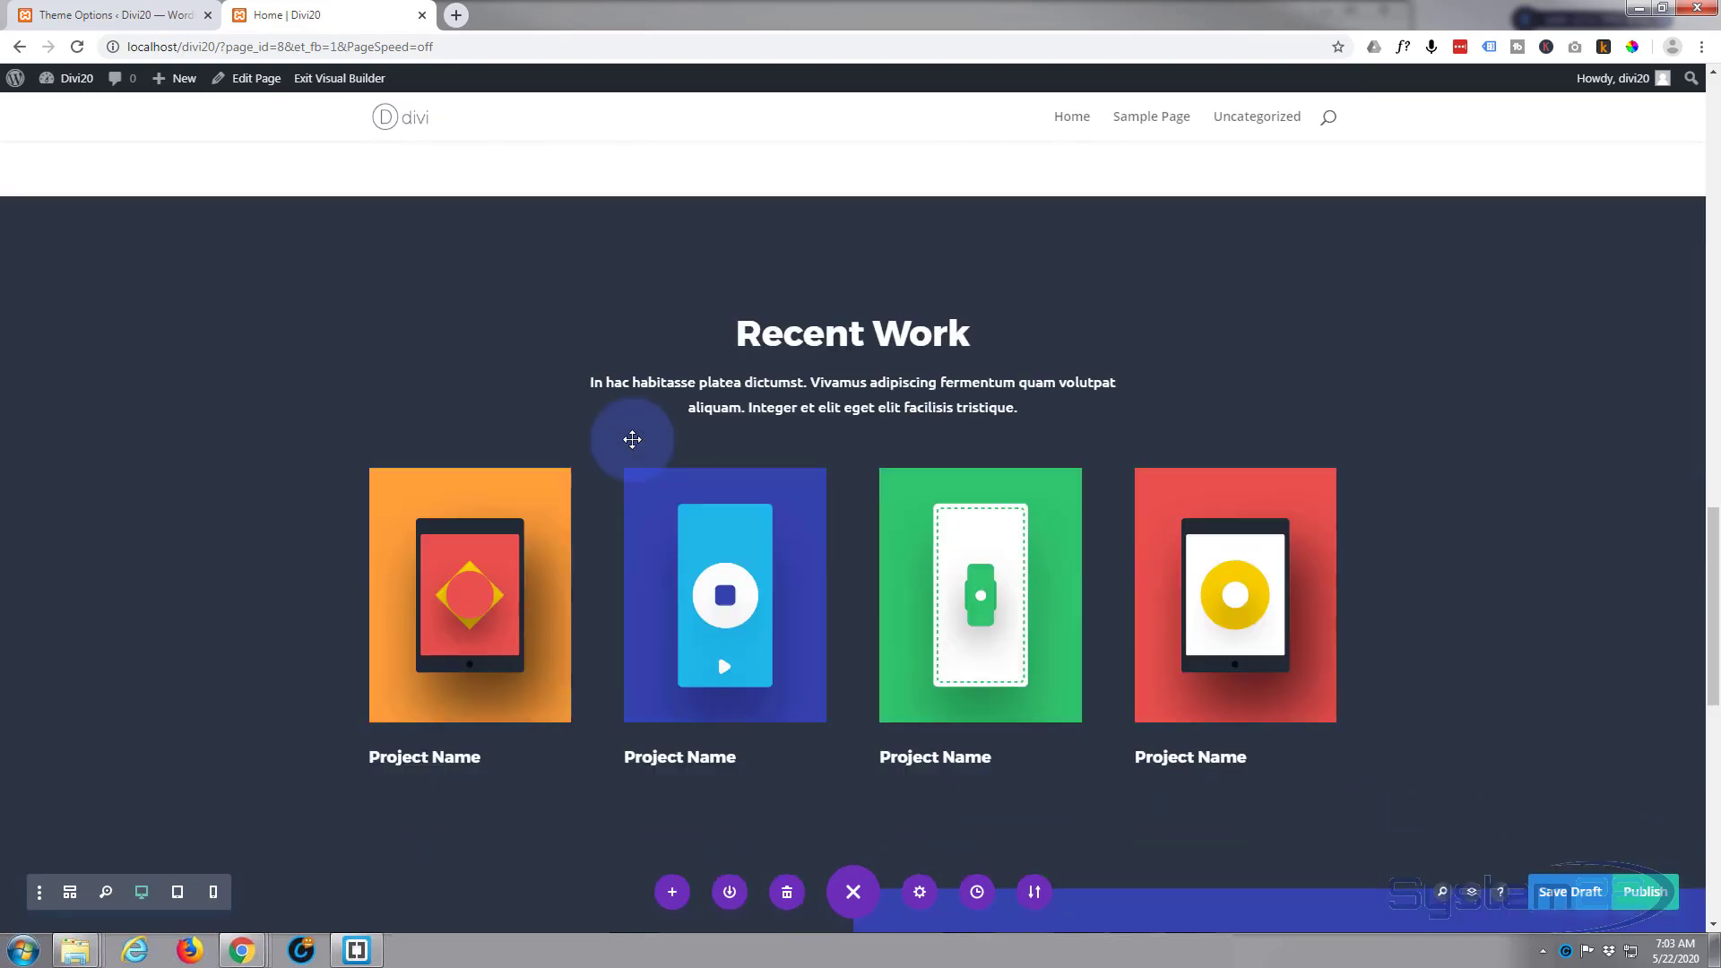
scroll(634, 447, down, 5)
scroll(637, 444, up, 15)
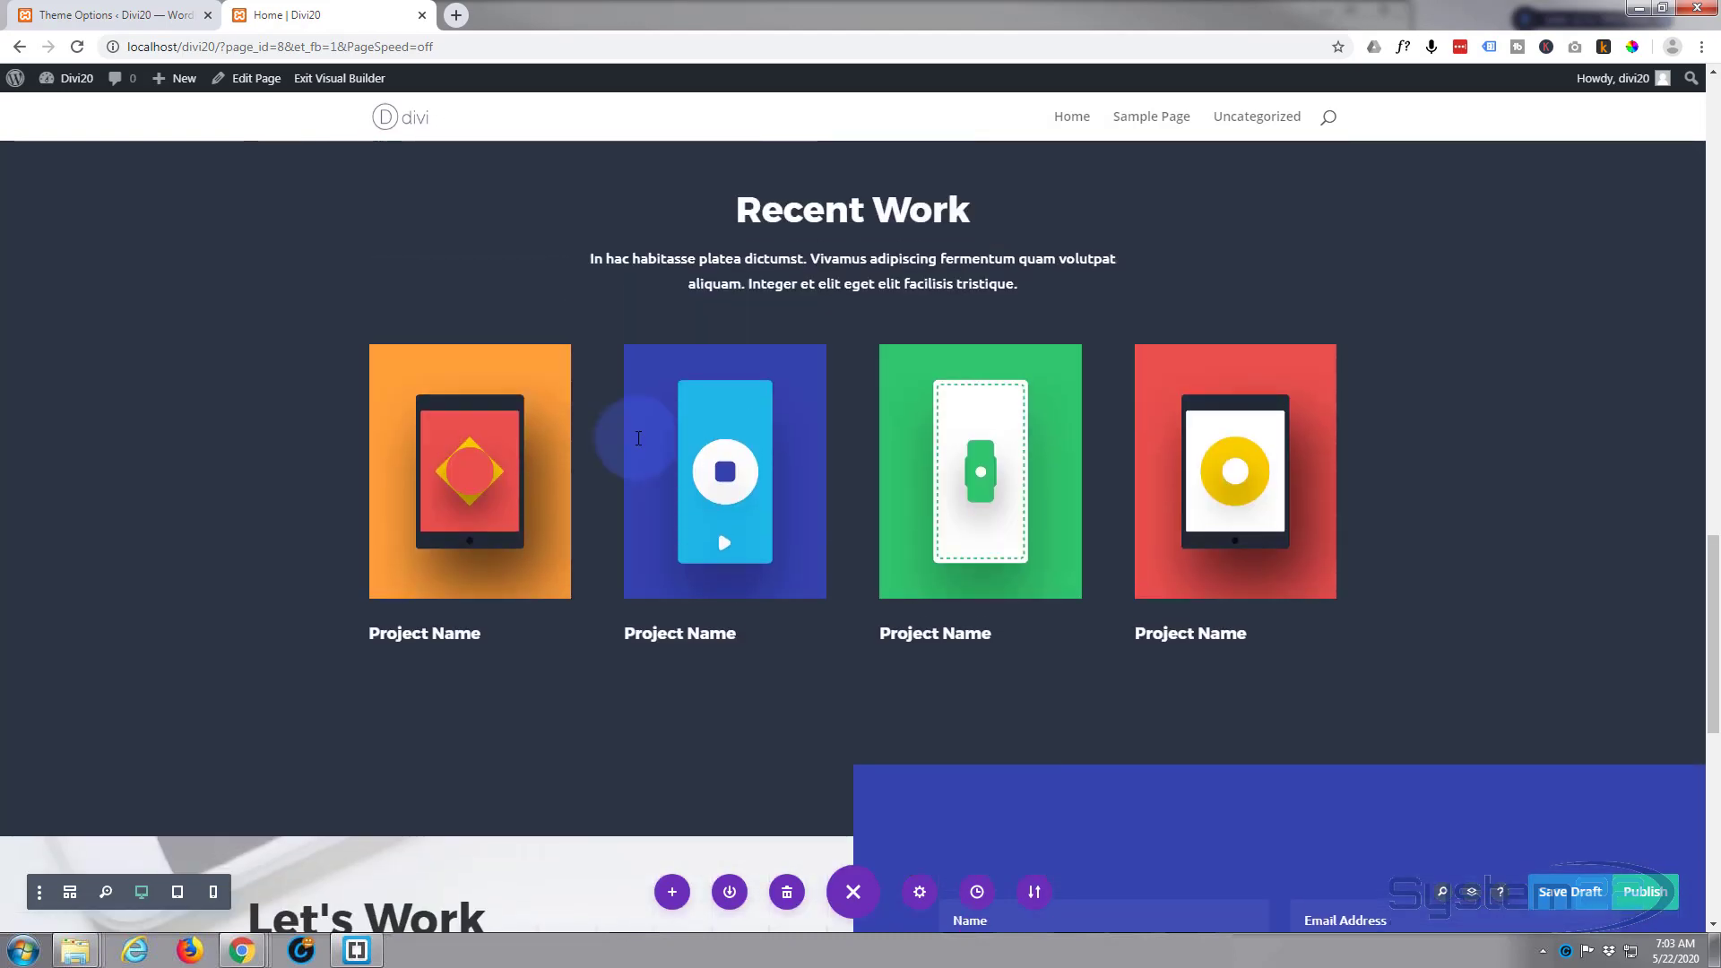
scroll(642, 437, up, 15)
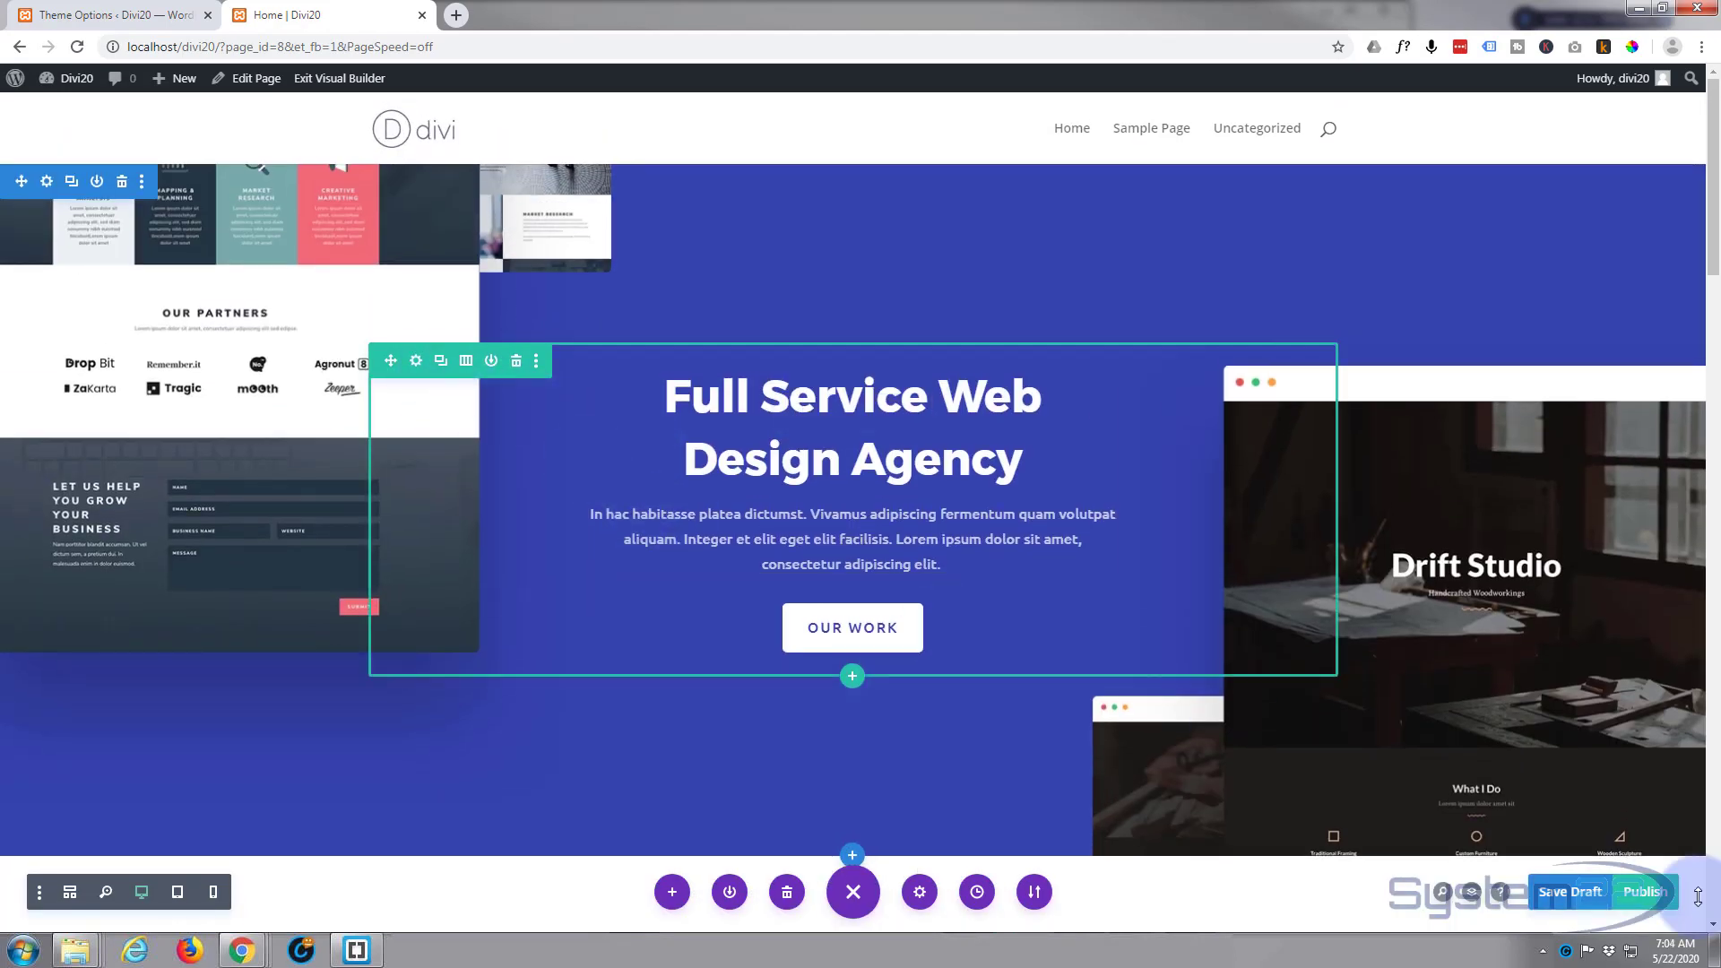
click(1648, 893)
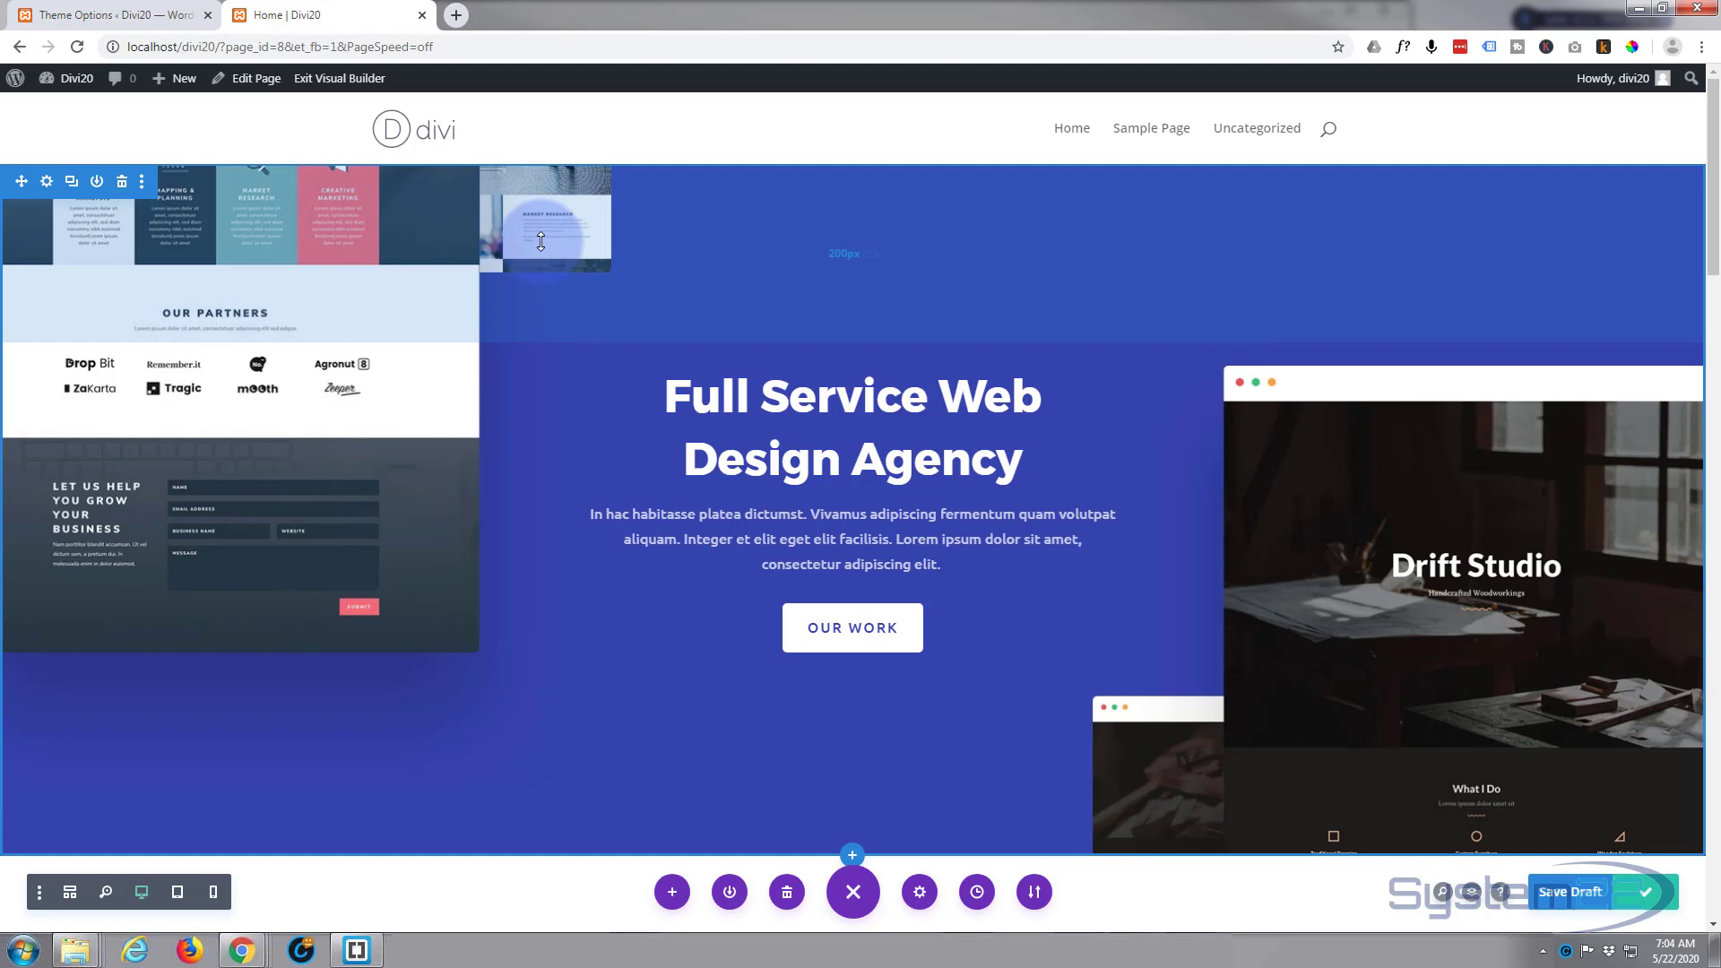
Step: Create a new post titled About, dismissing the block editor welcome guide, and open it in the Divi Builder
click(171, 82)
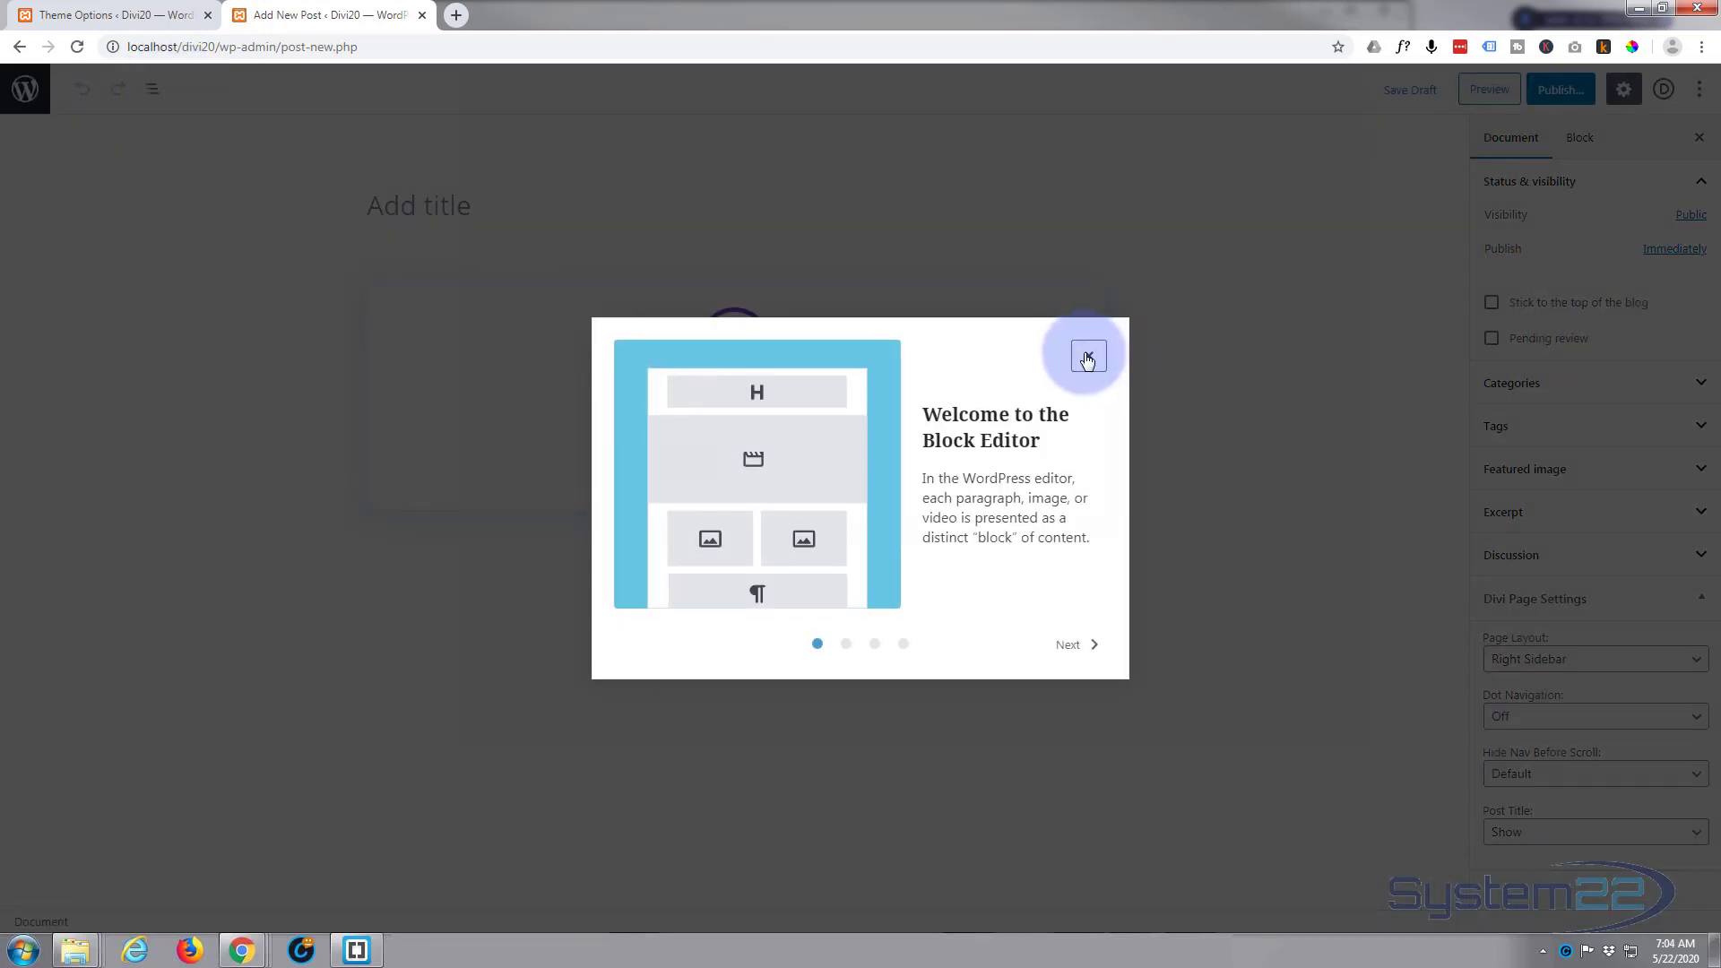
click(1088, 358)
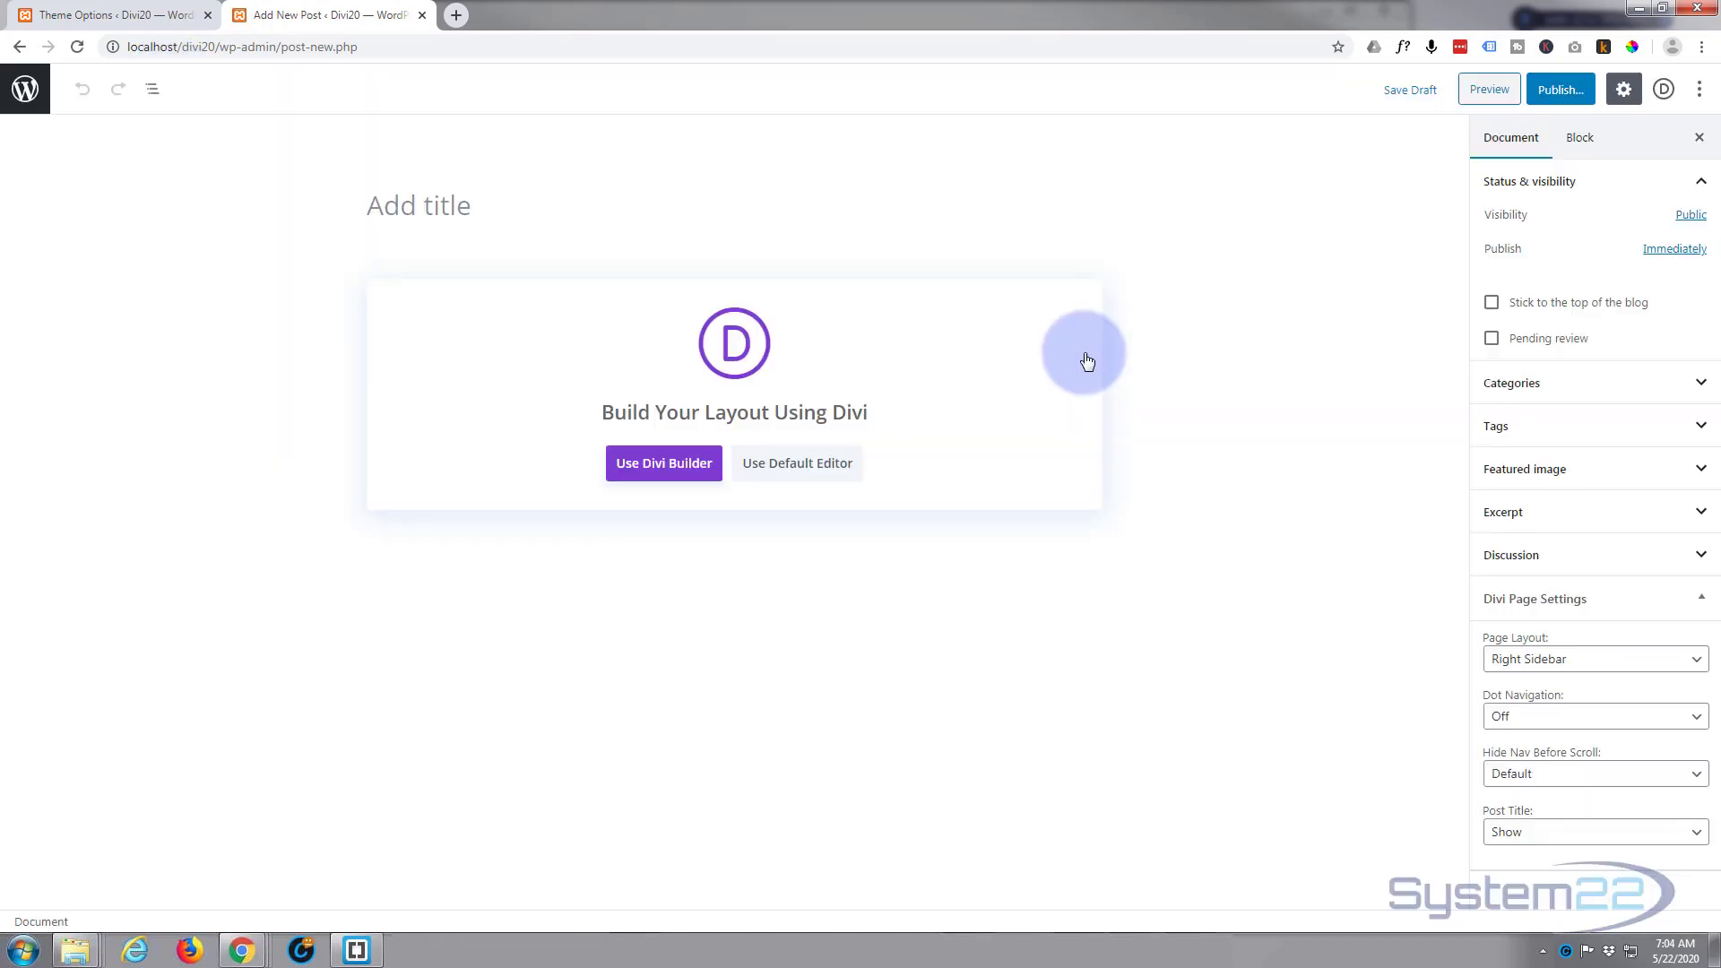
click(381, 201)
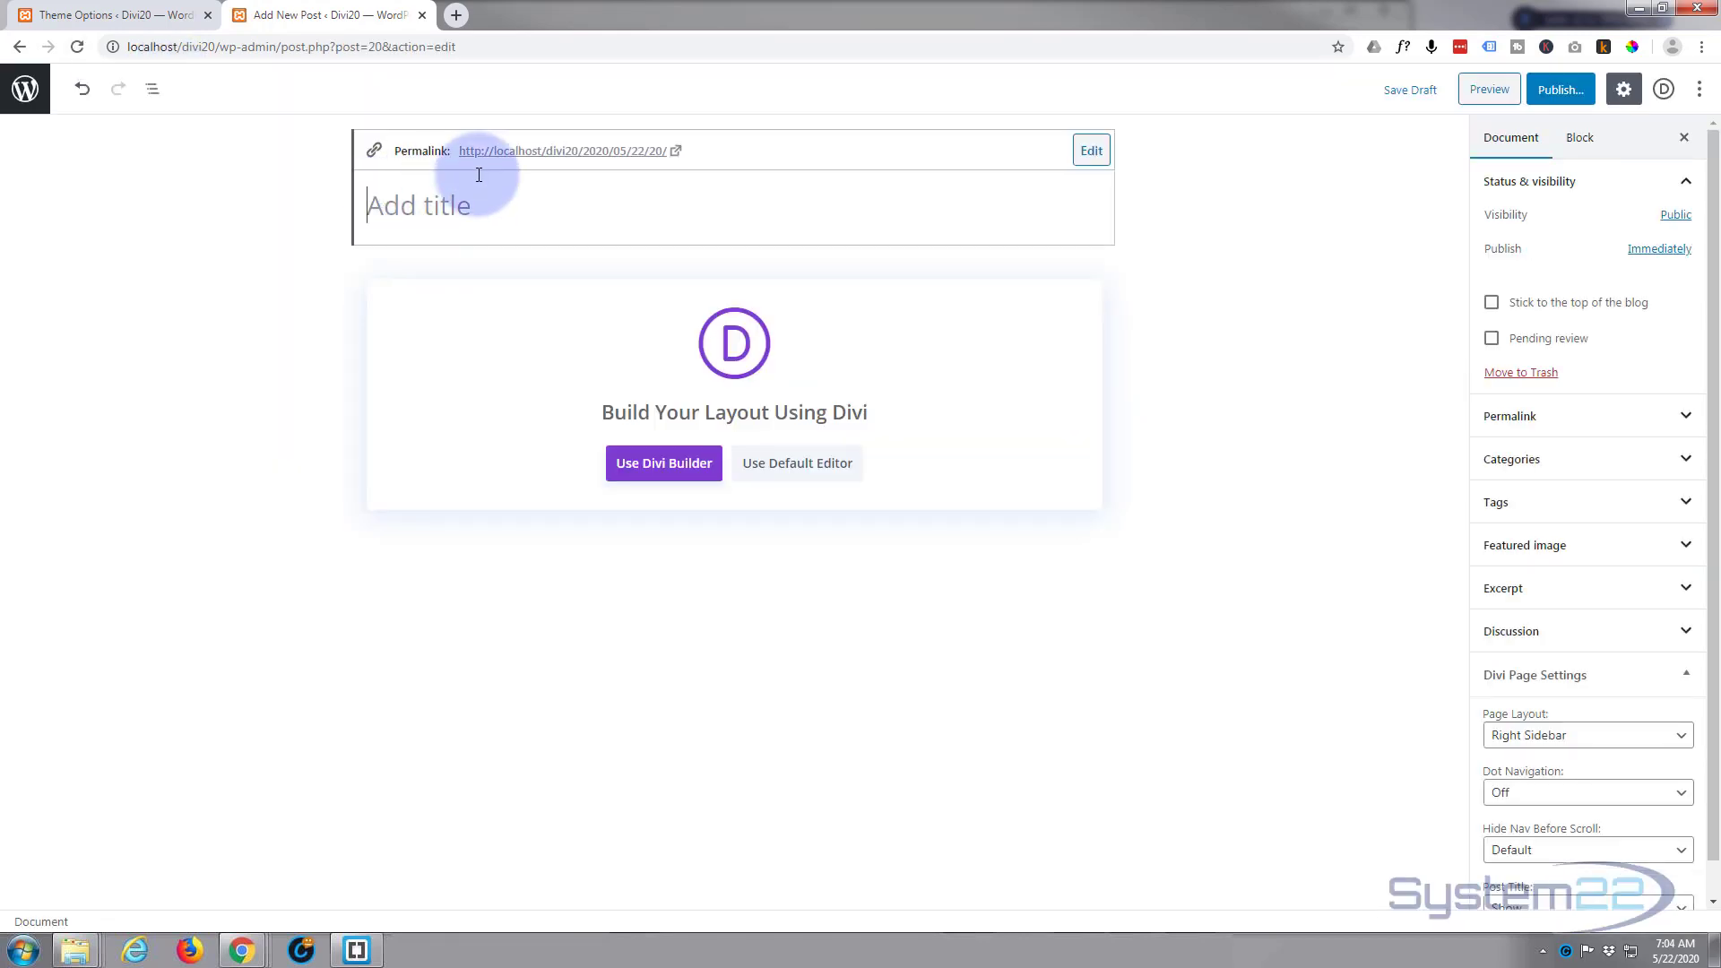
text(About)
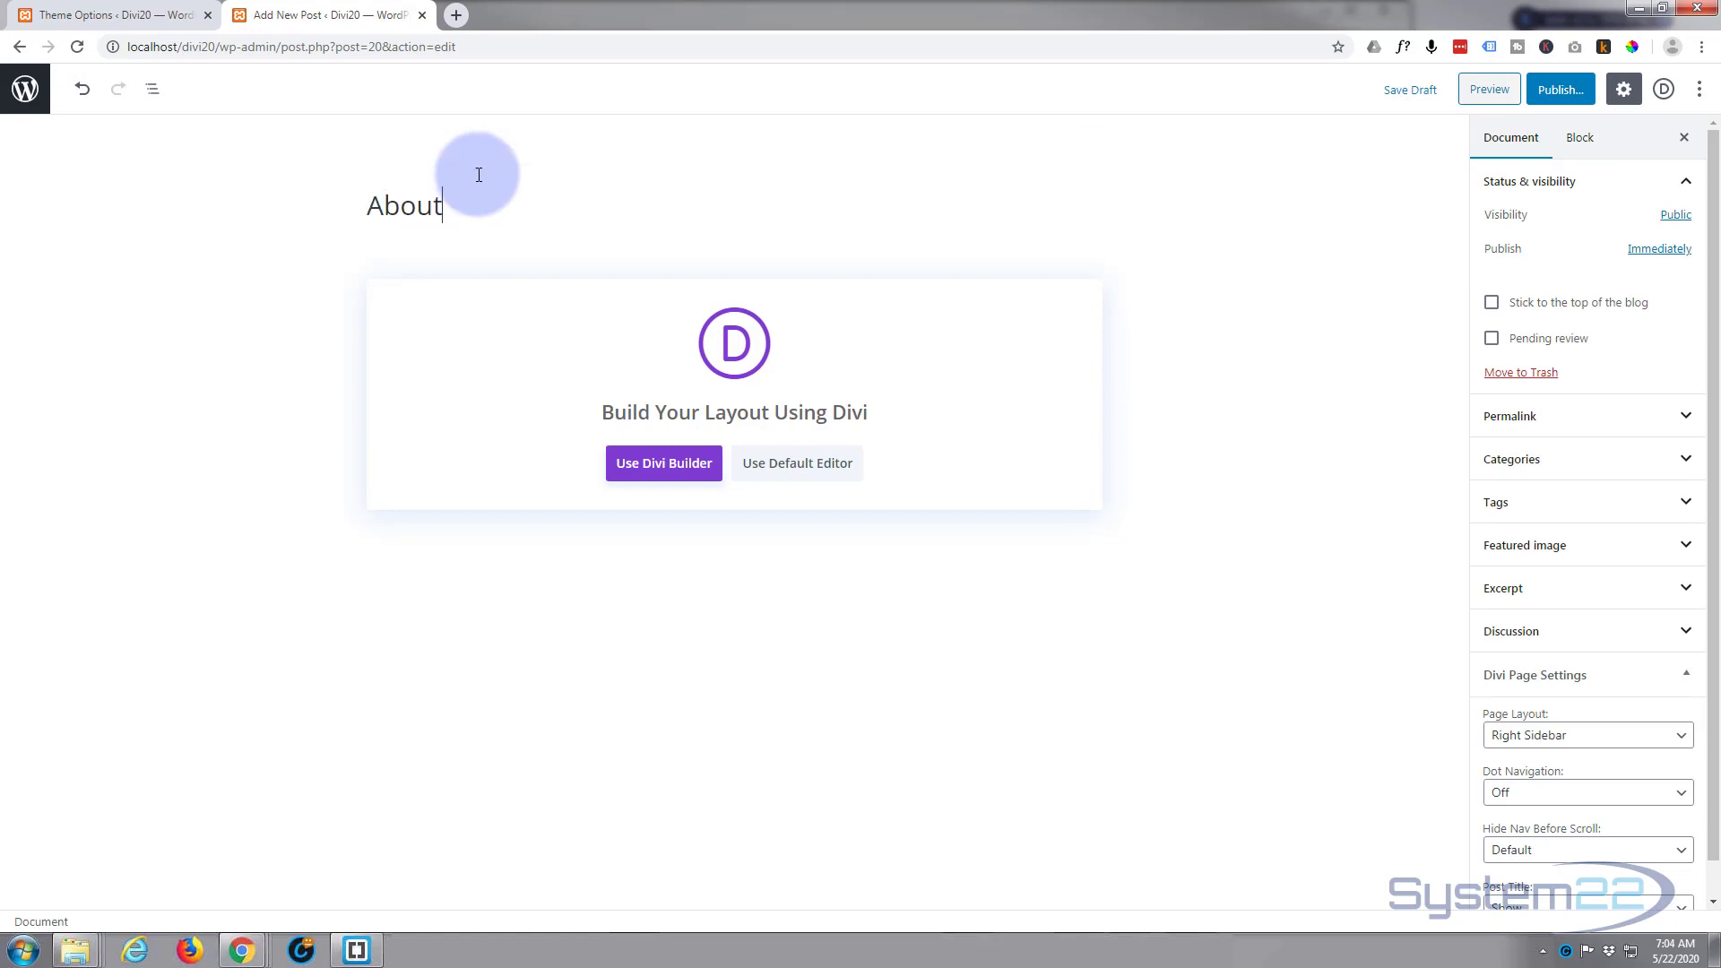
click(657, 463)
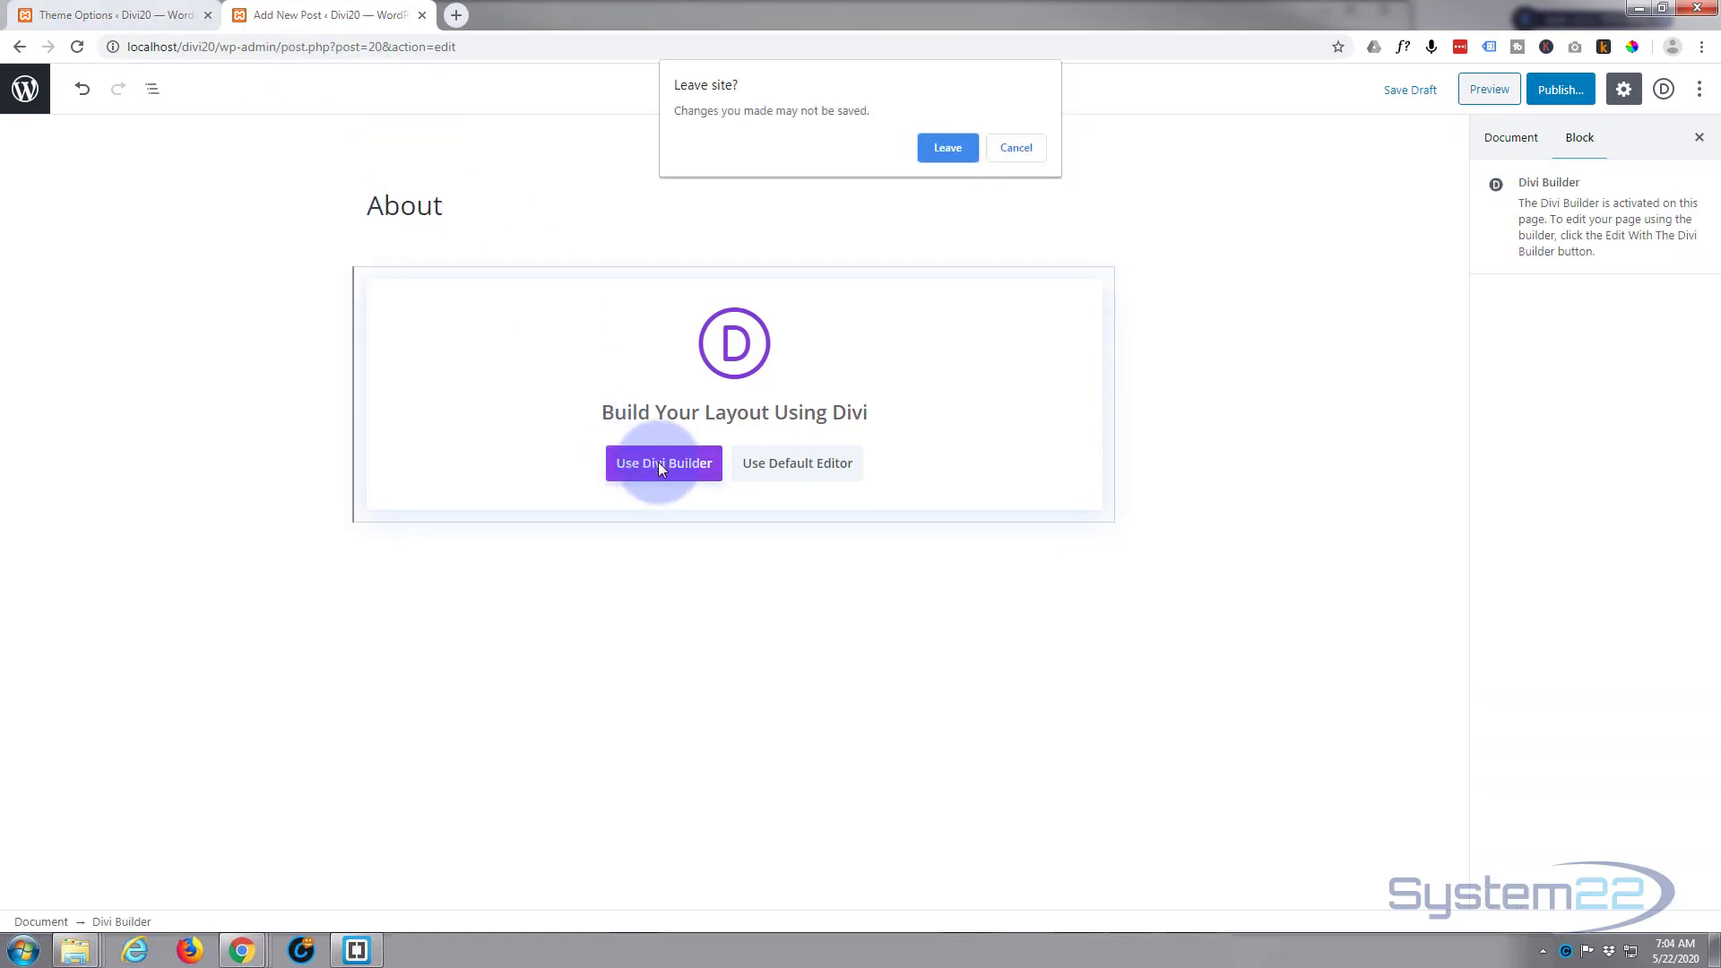
key(Return)
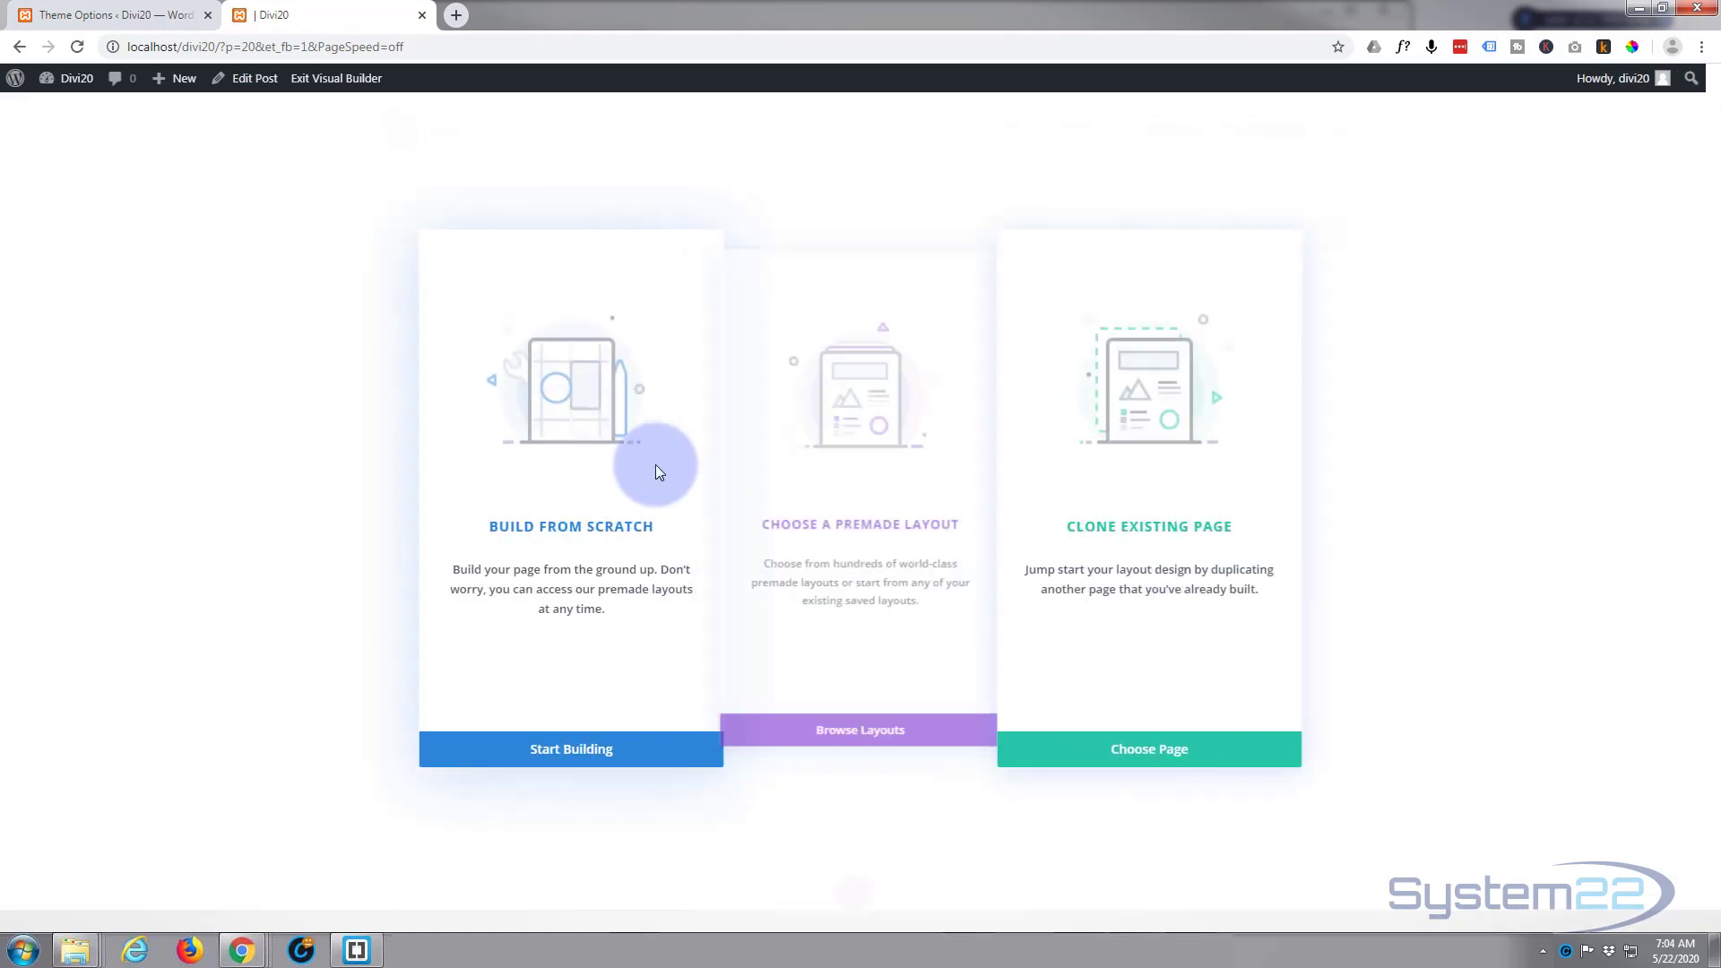
Step: Load the Web Agency Portfolio Page premade layout from the Business category into the About post
click(864, 756)
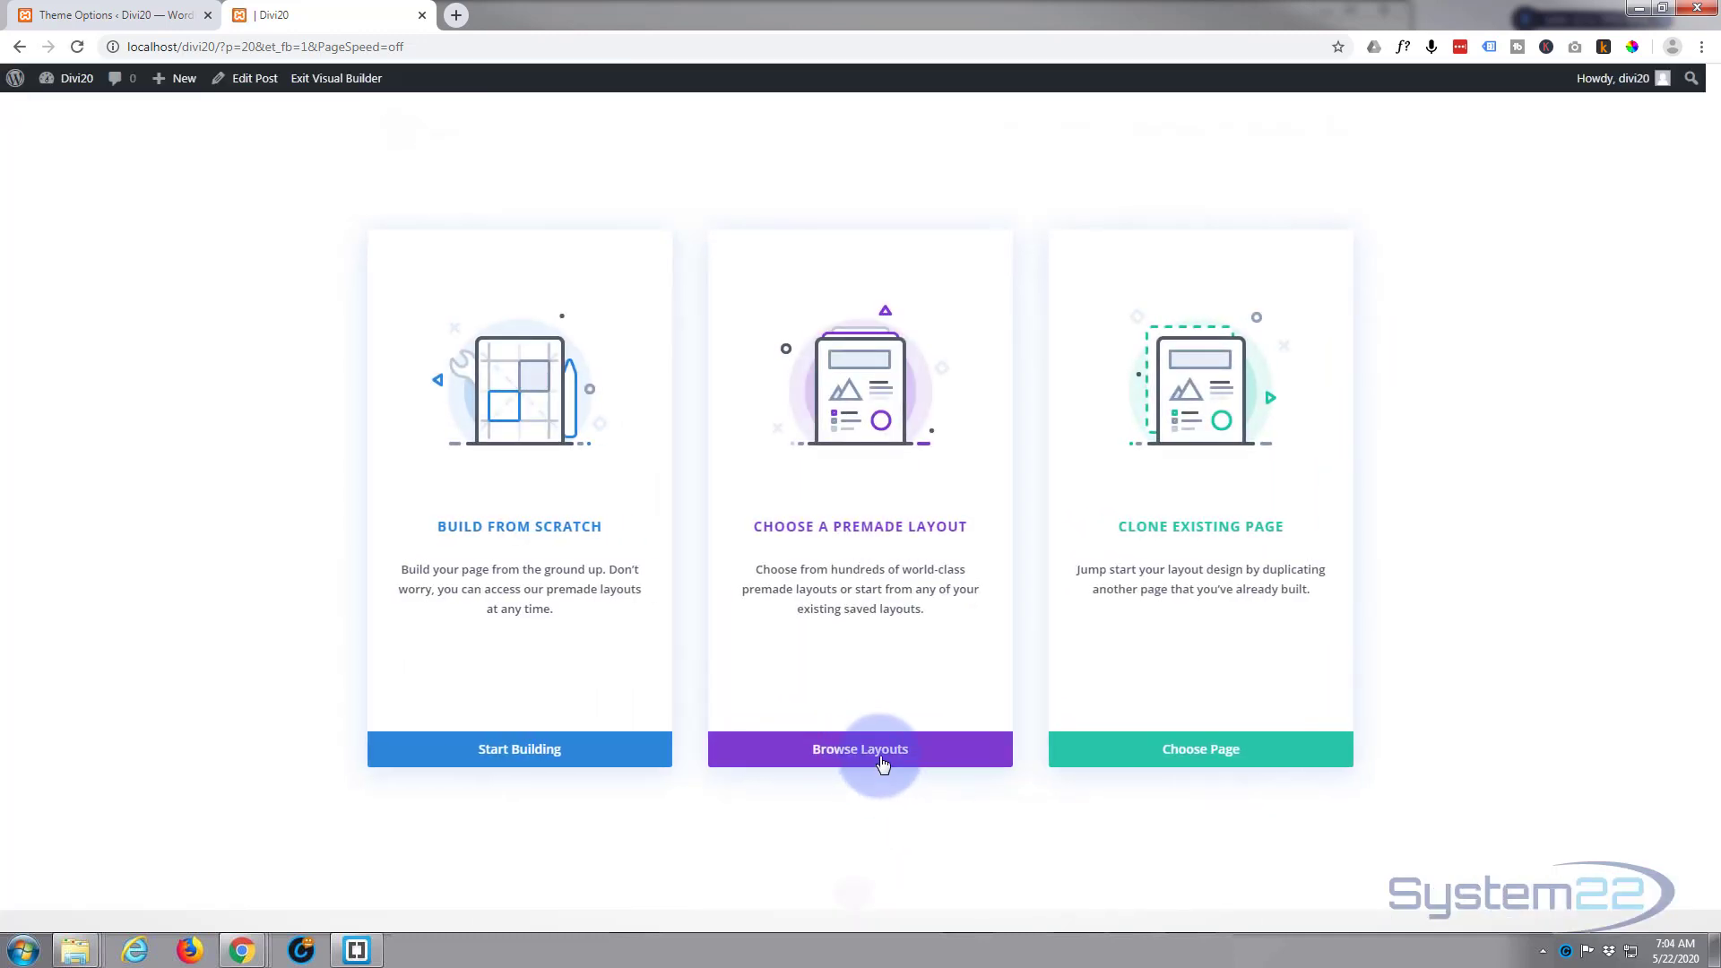
click(883, 753)
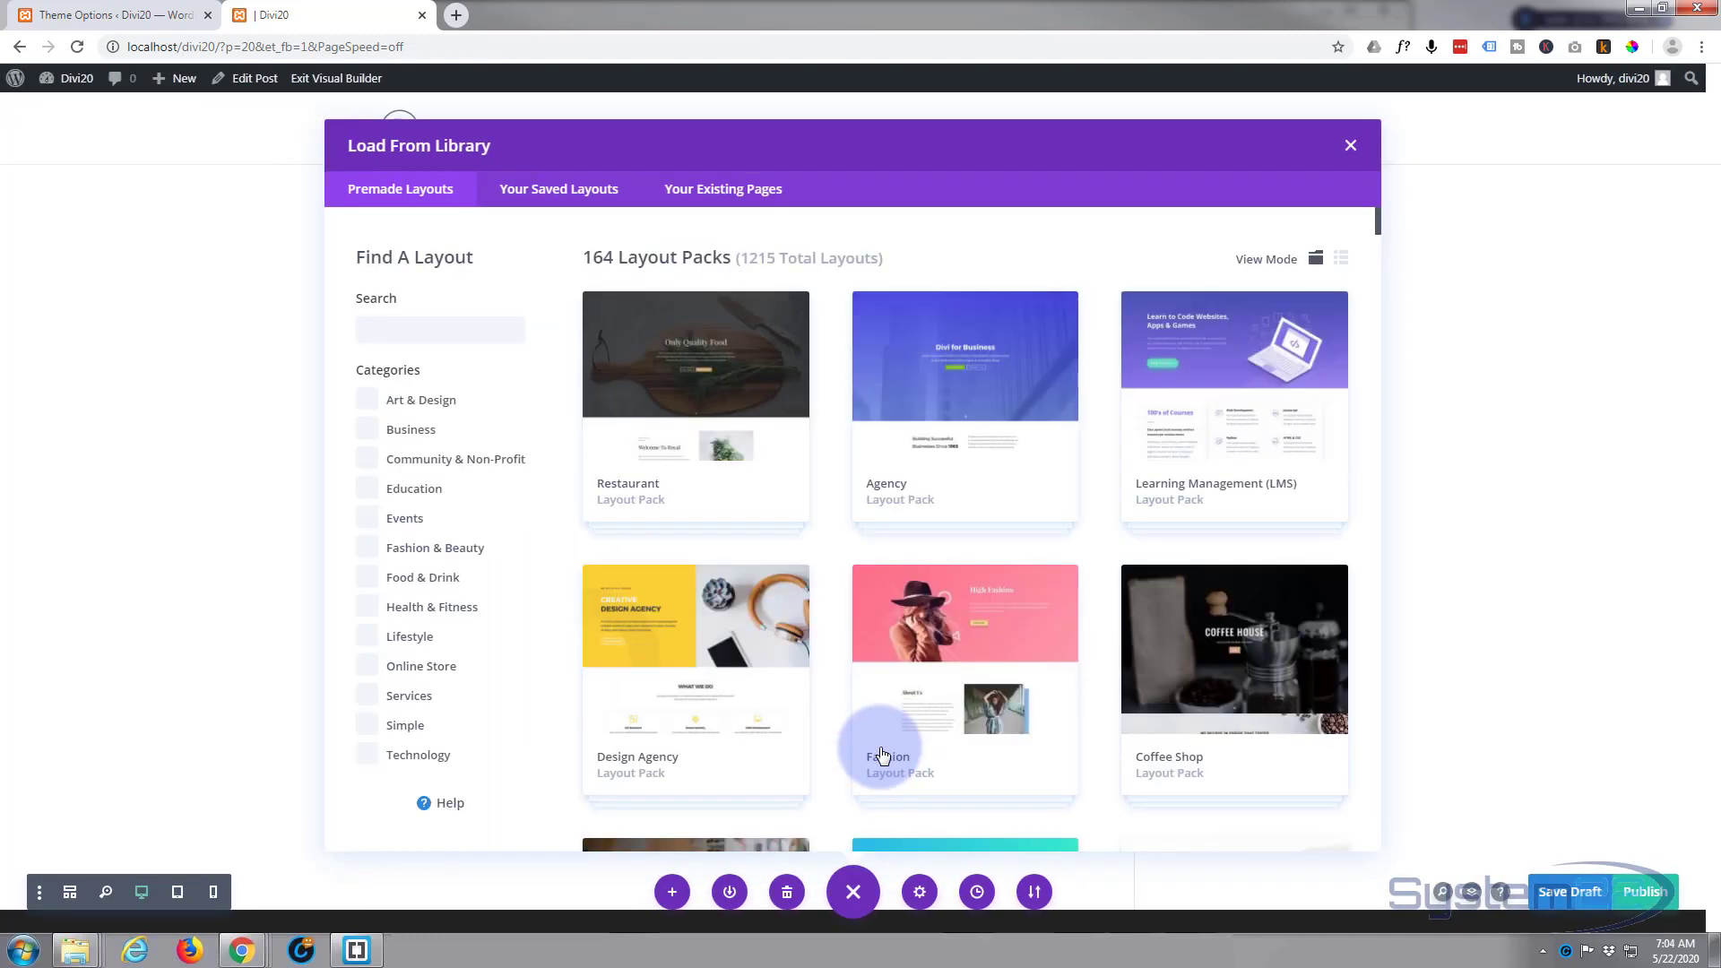
click(368, 431)
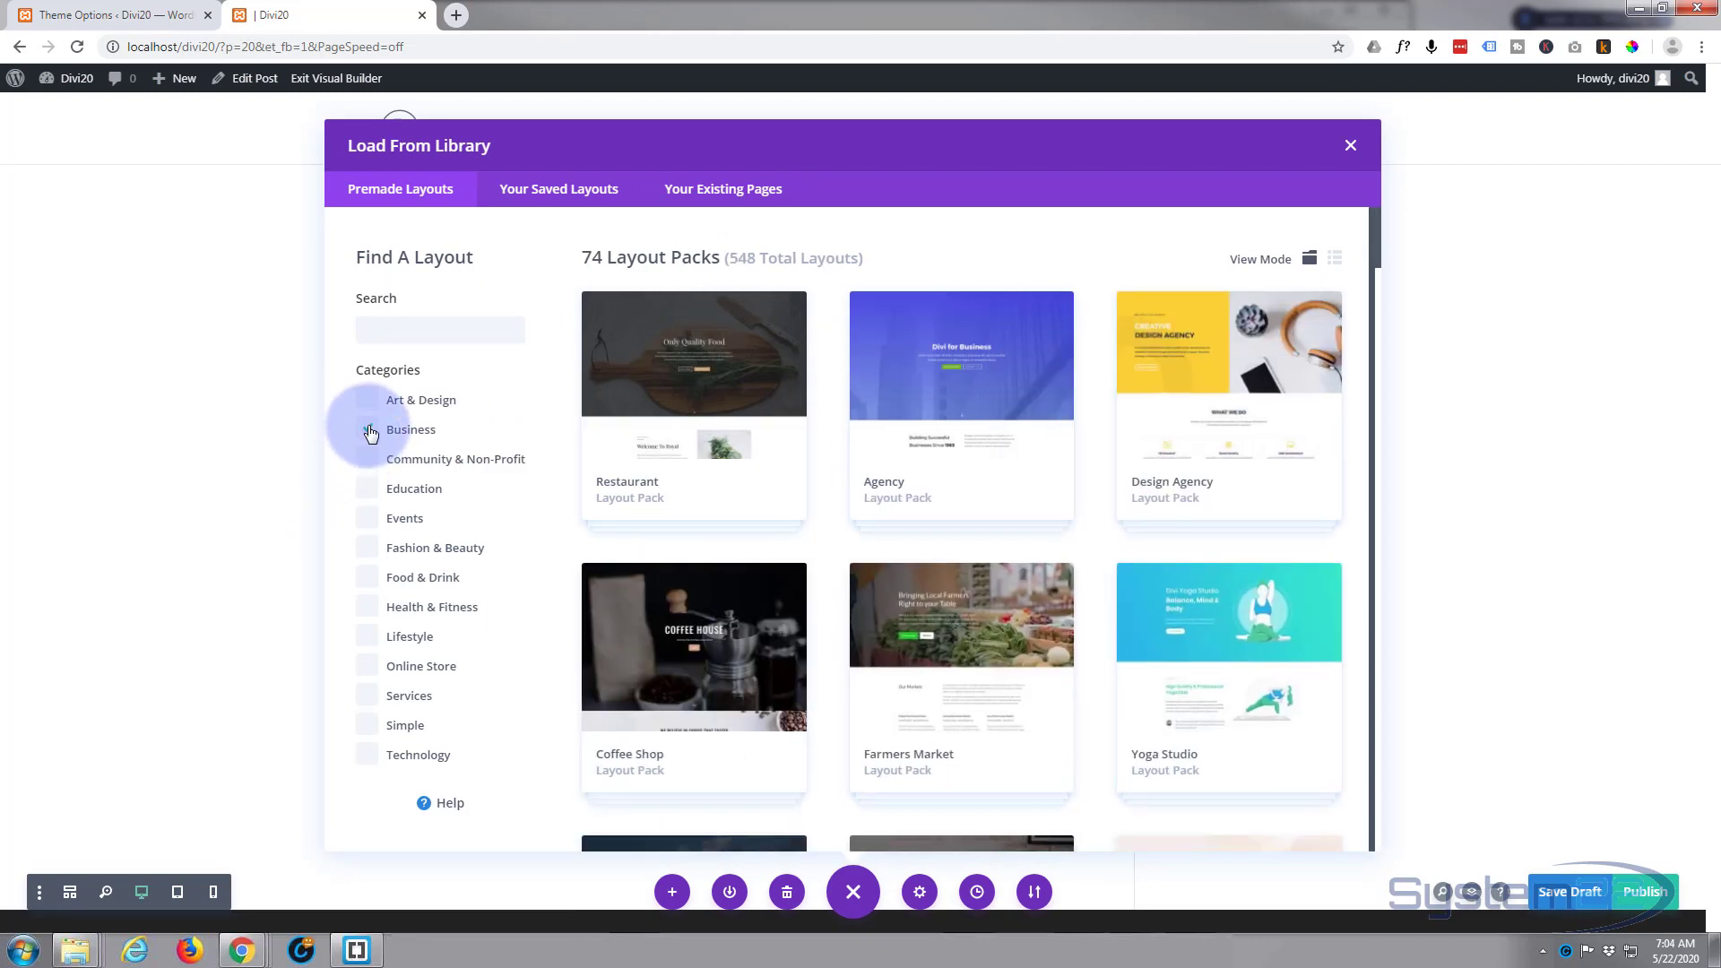
scroll(946, 415, down, 8)
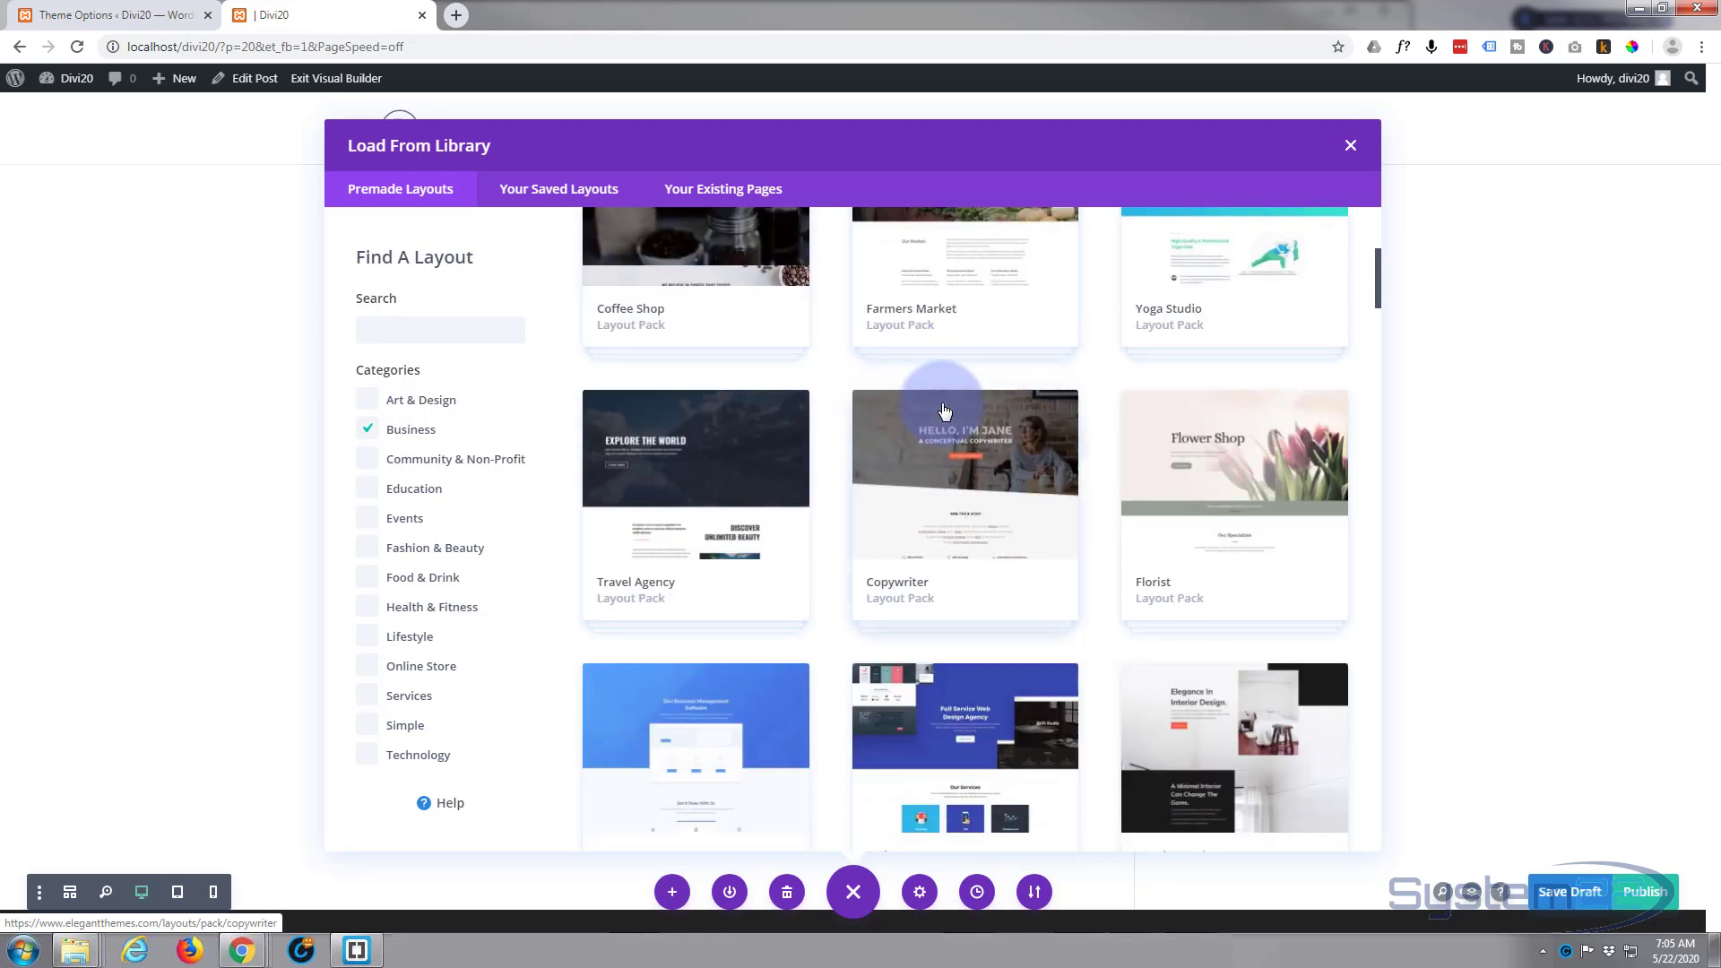
click(957, 480)
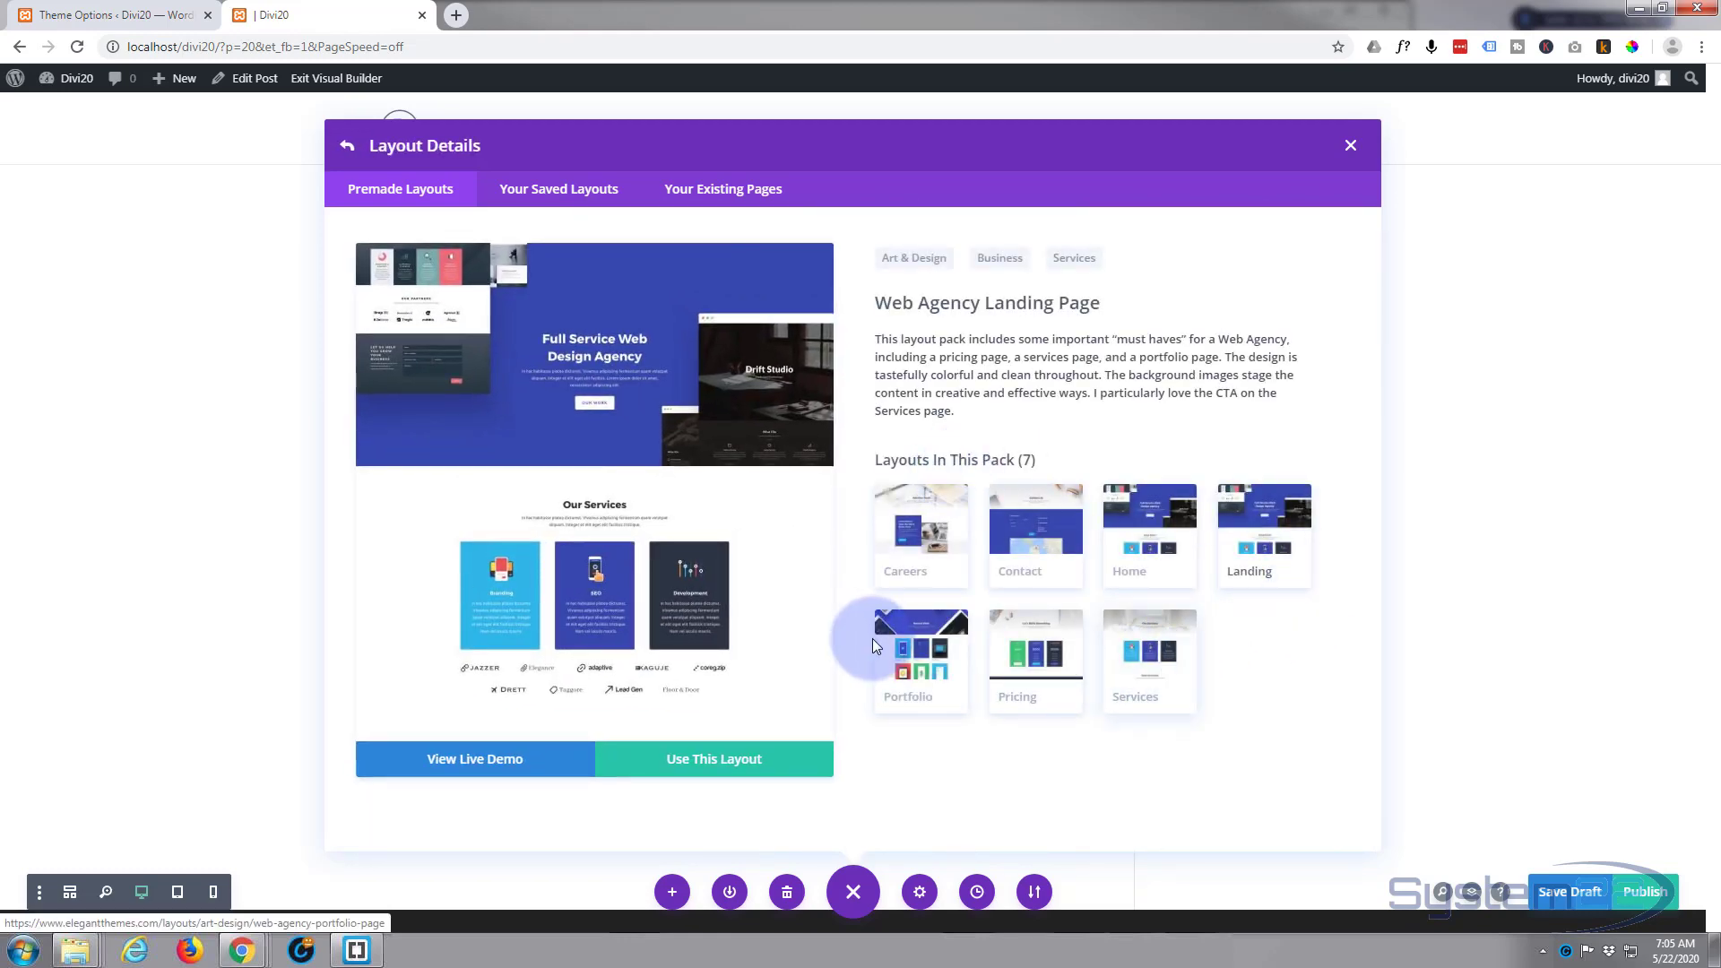
click(914, 661)
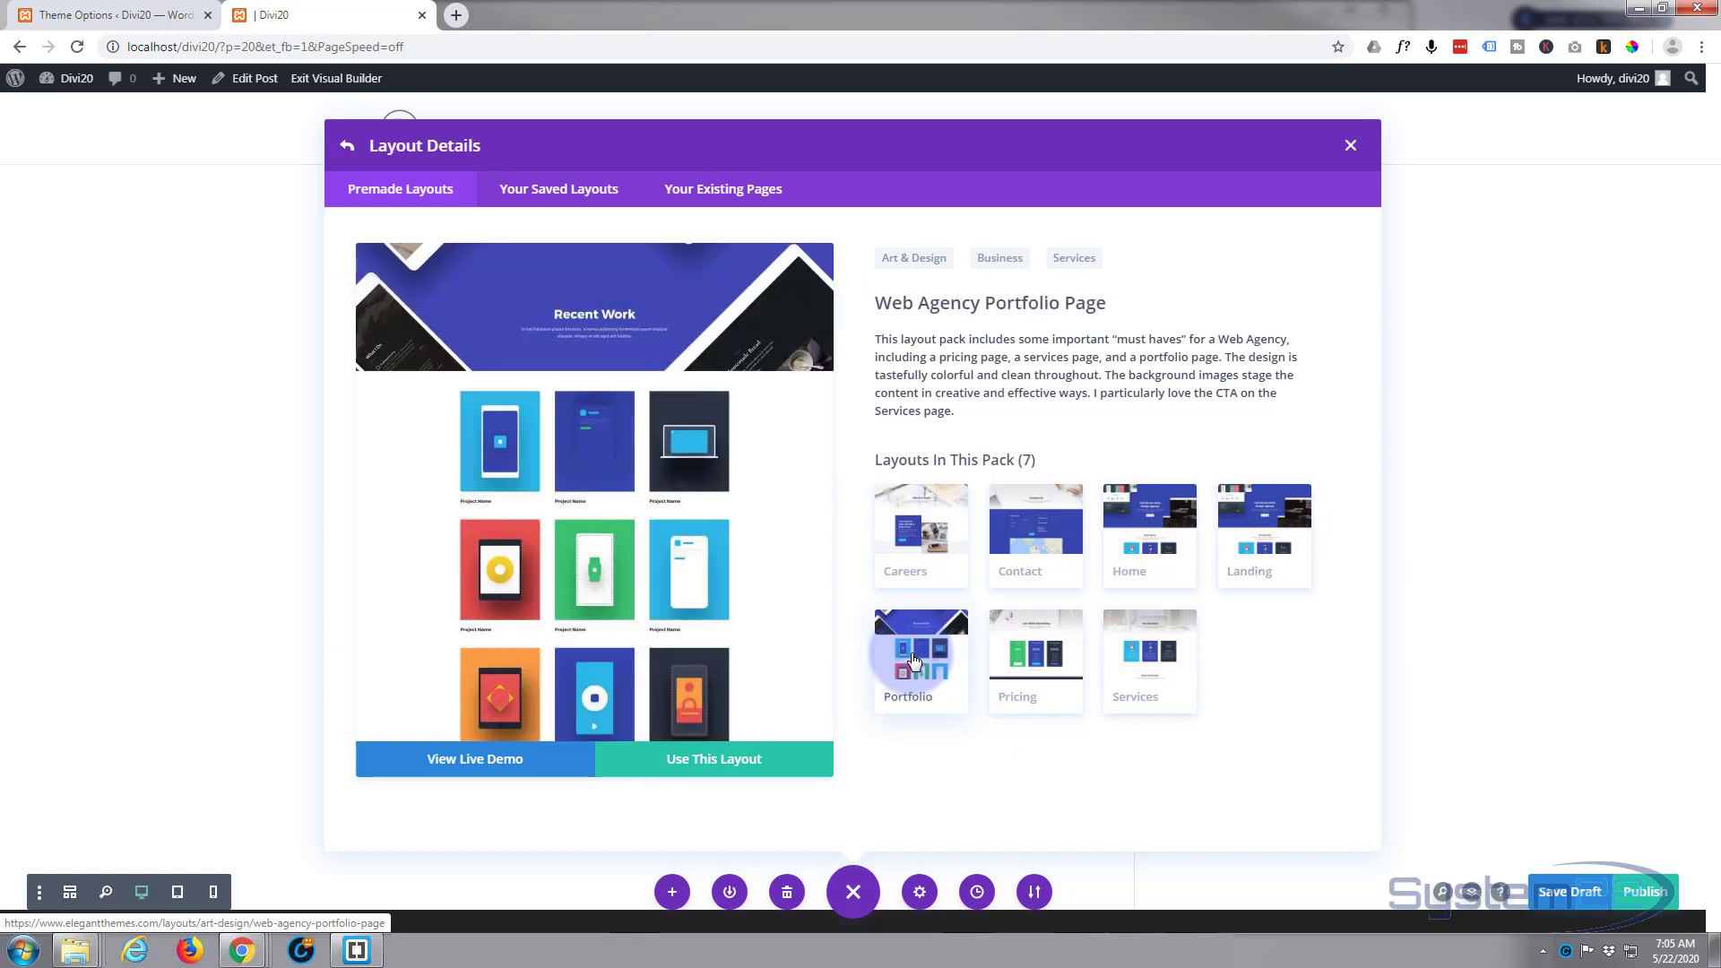
click(694, 764)
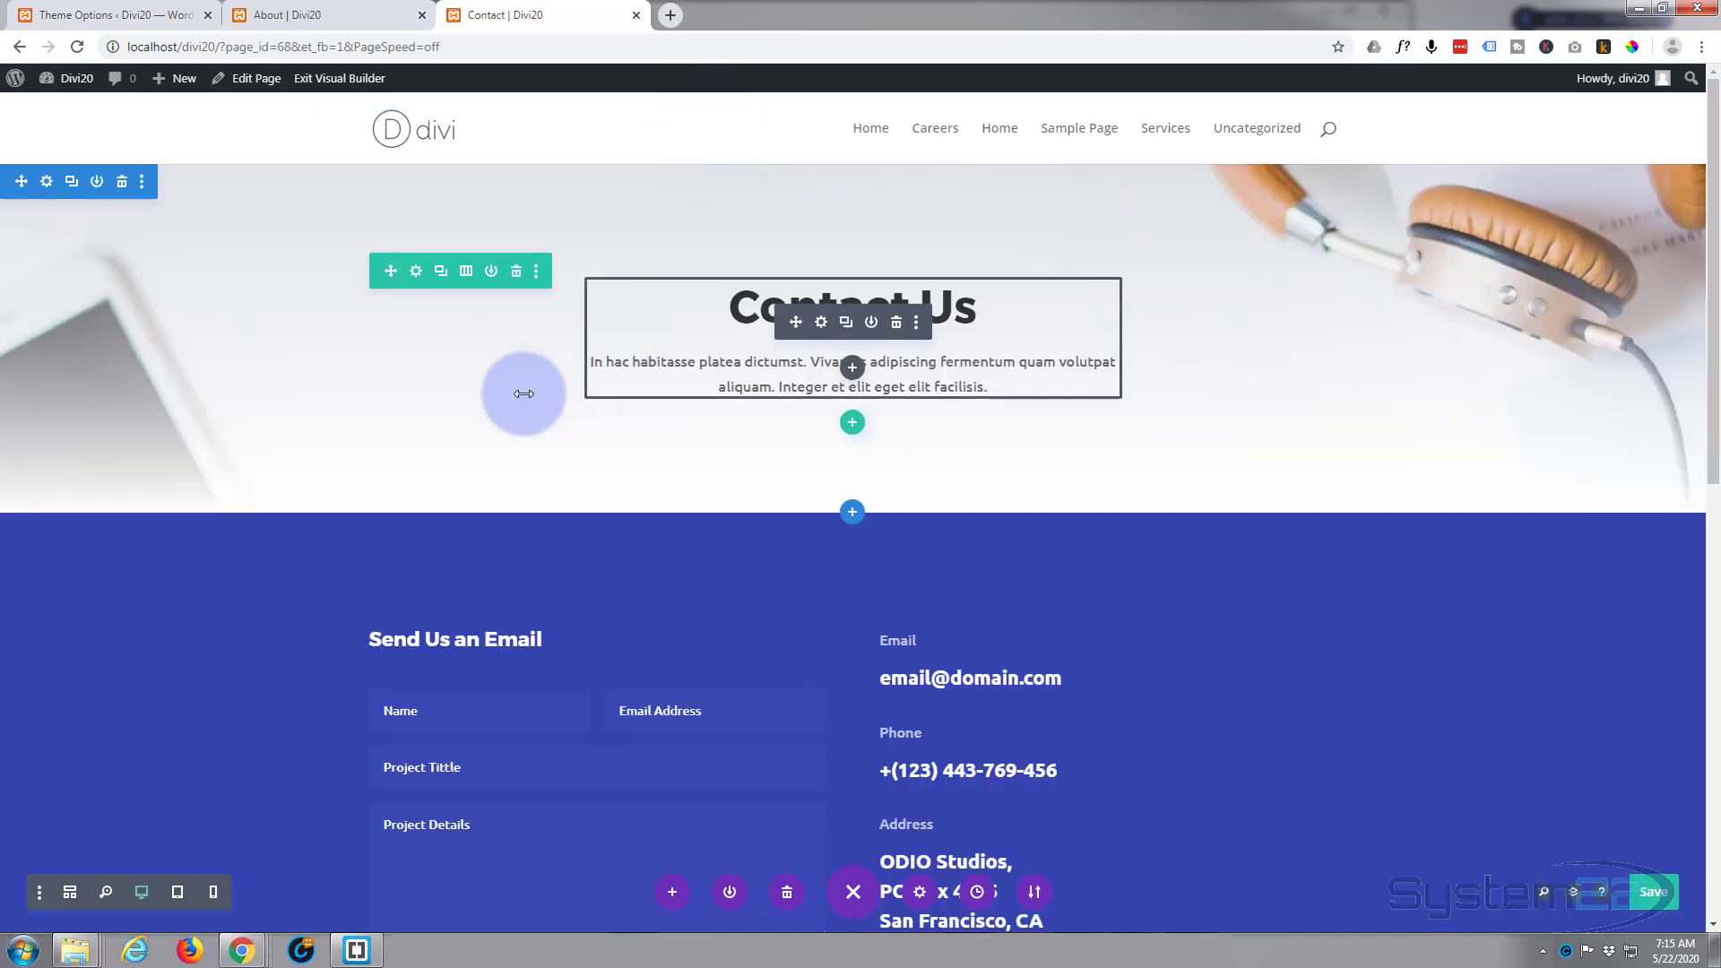
Step: Open the list of all pages in the WordPress admin and move Sample Page to the trash
drag(282, 364, 158, 327)
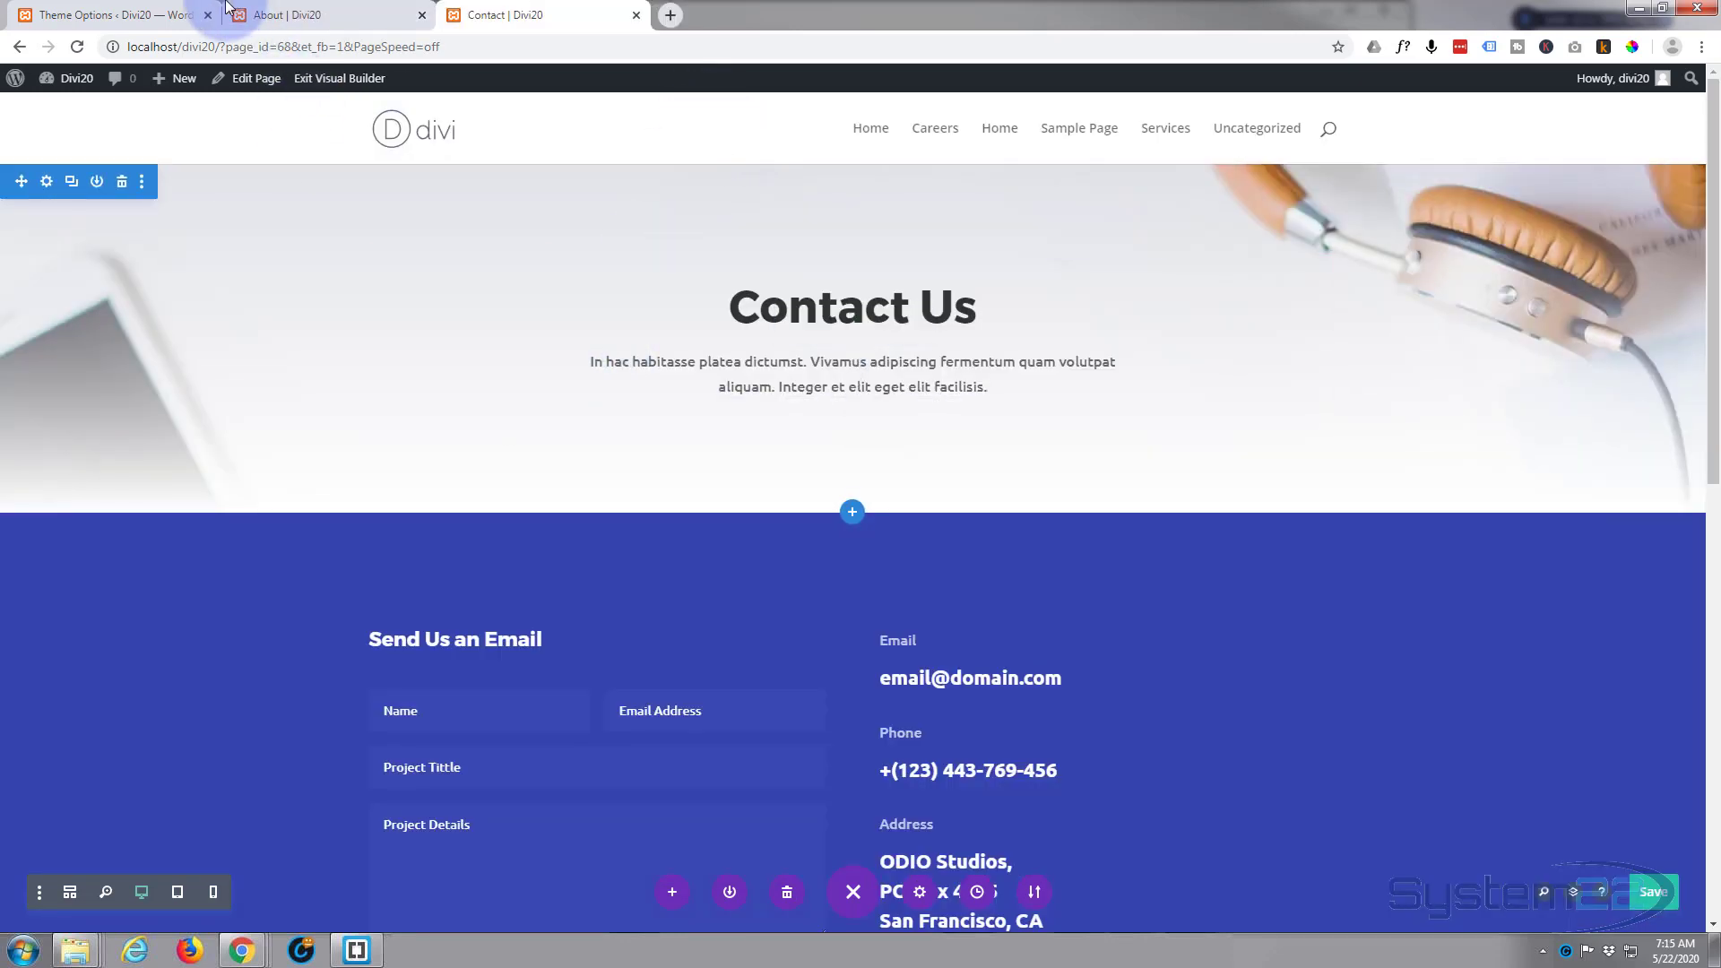
click(83, 16)
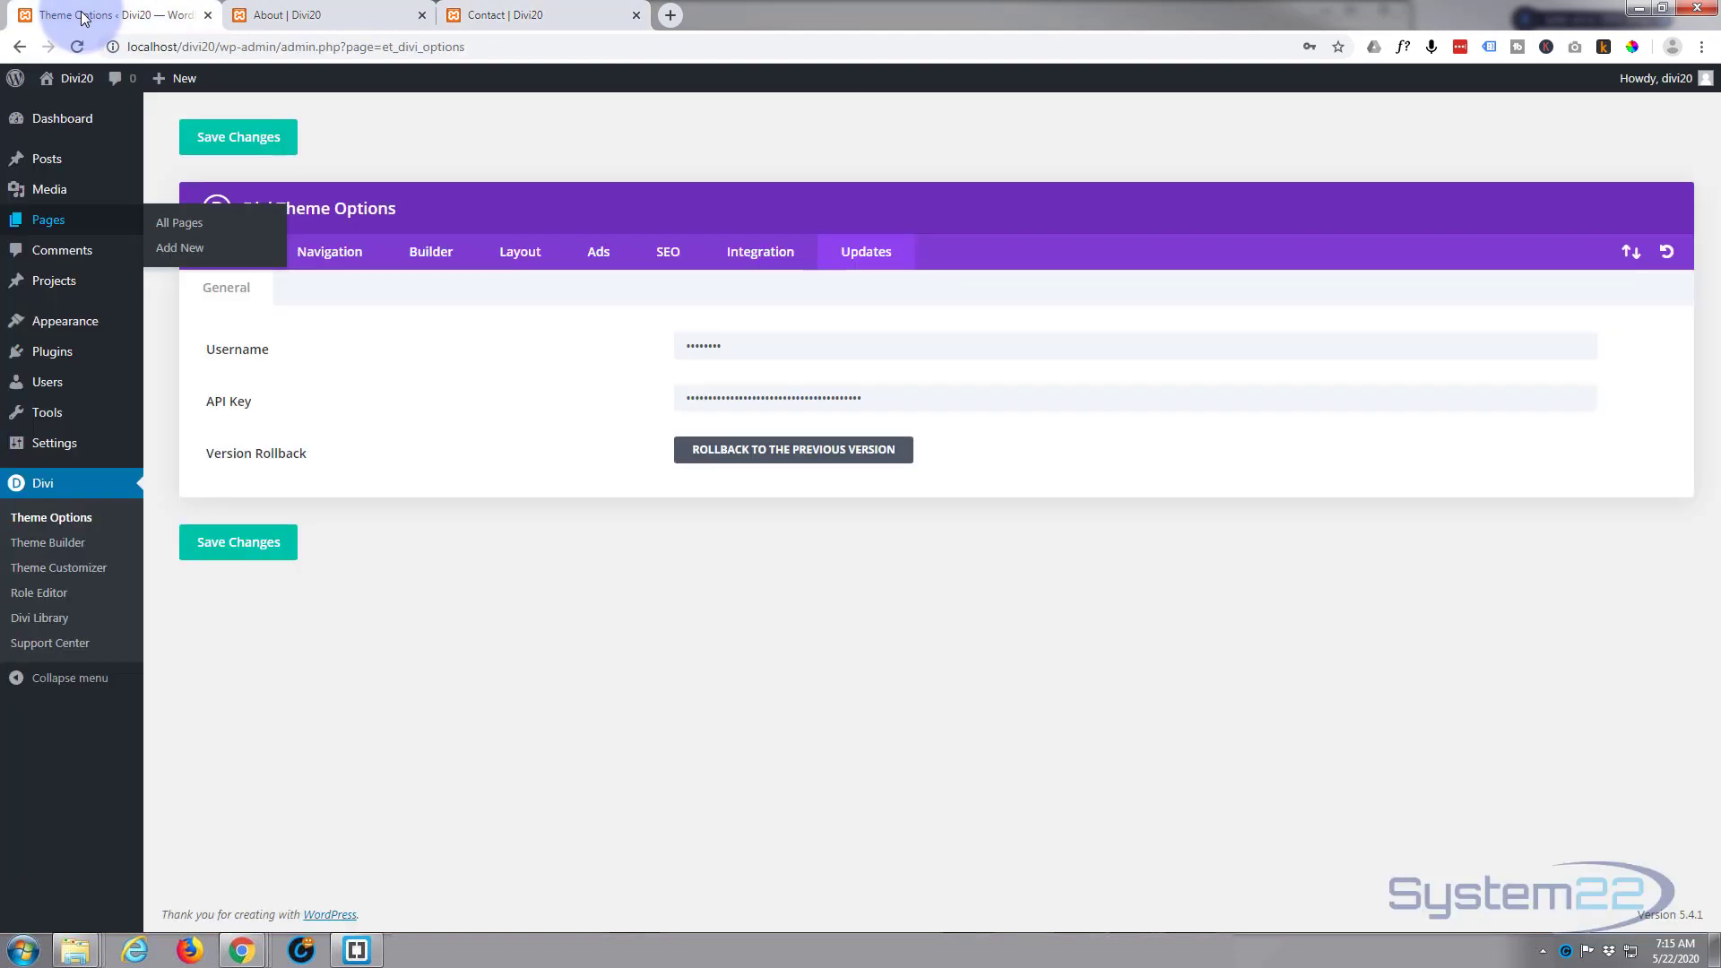
click(49, 228)
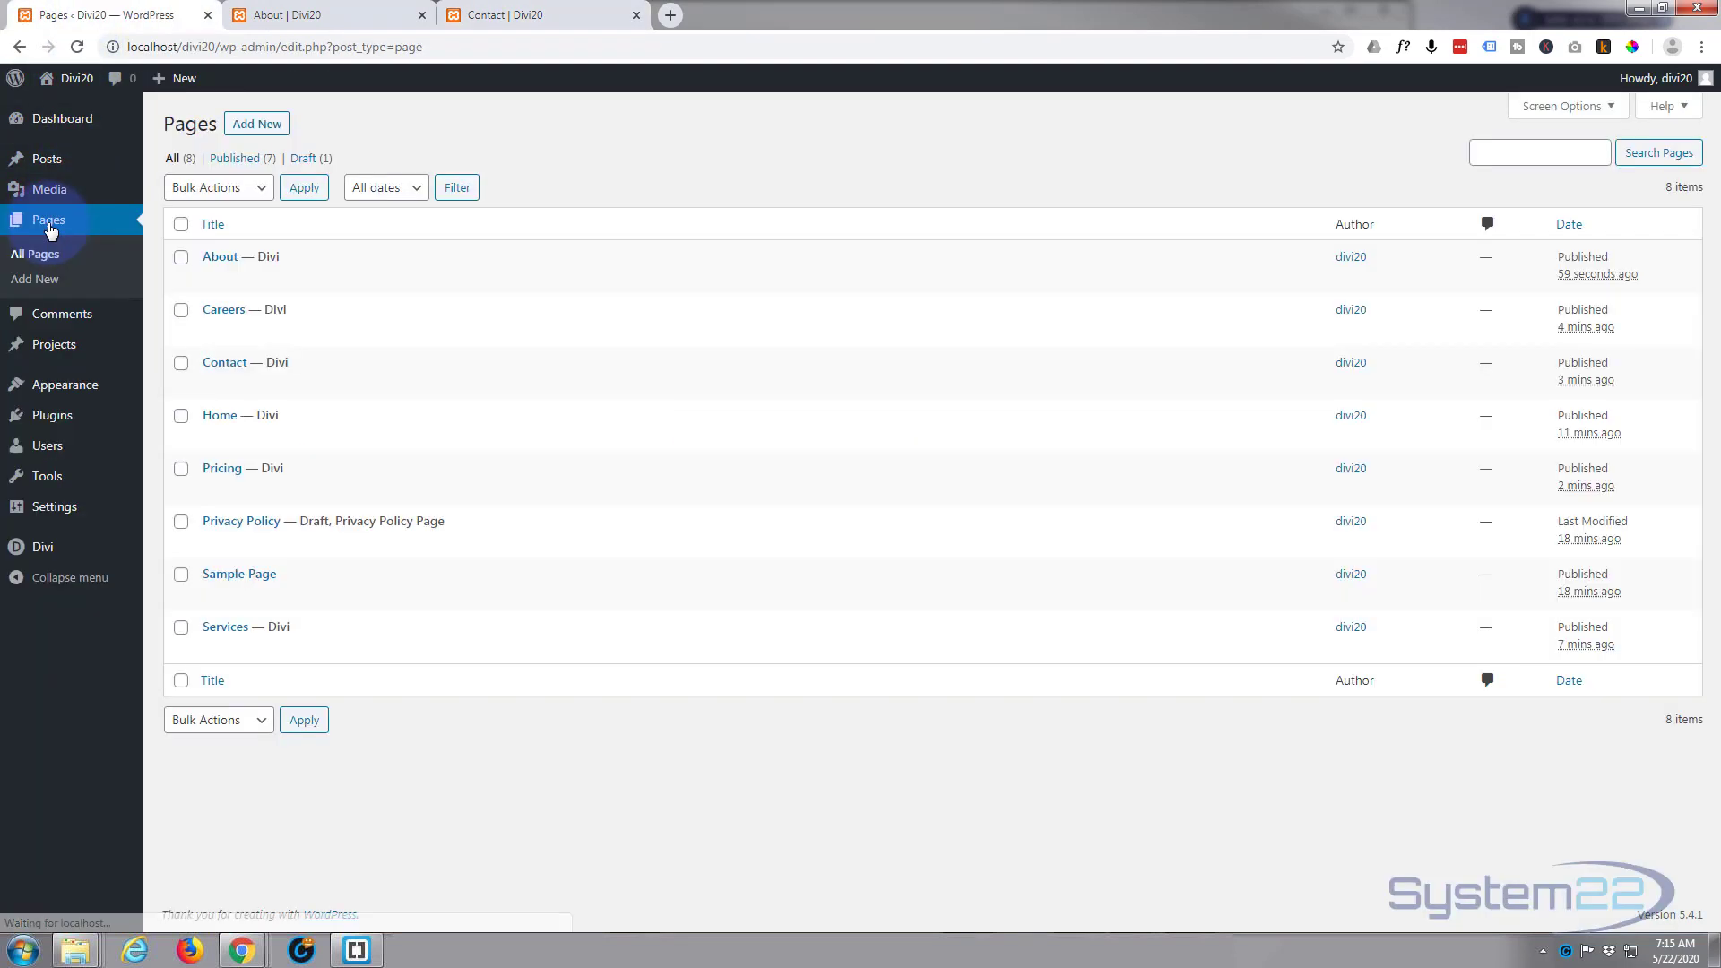
click(333, 251)
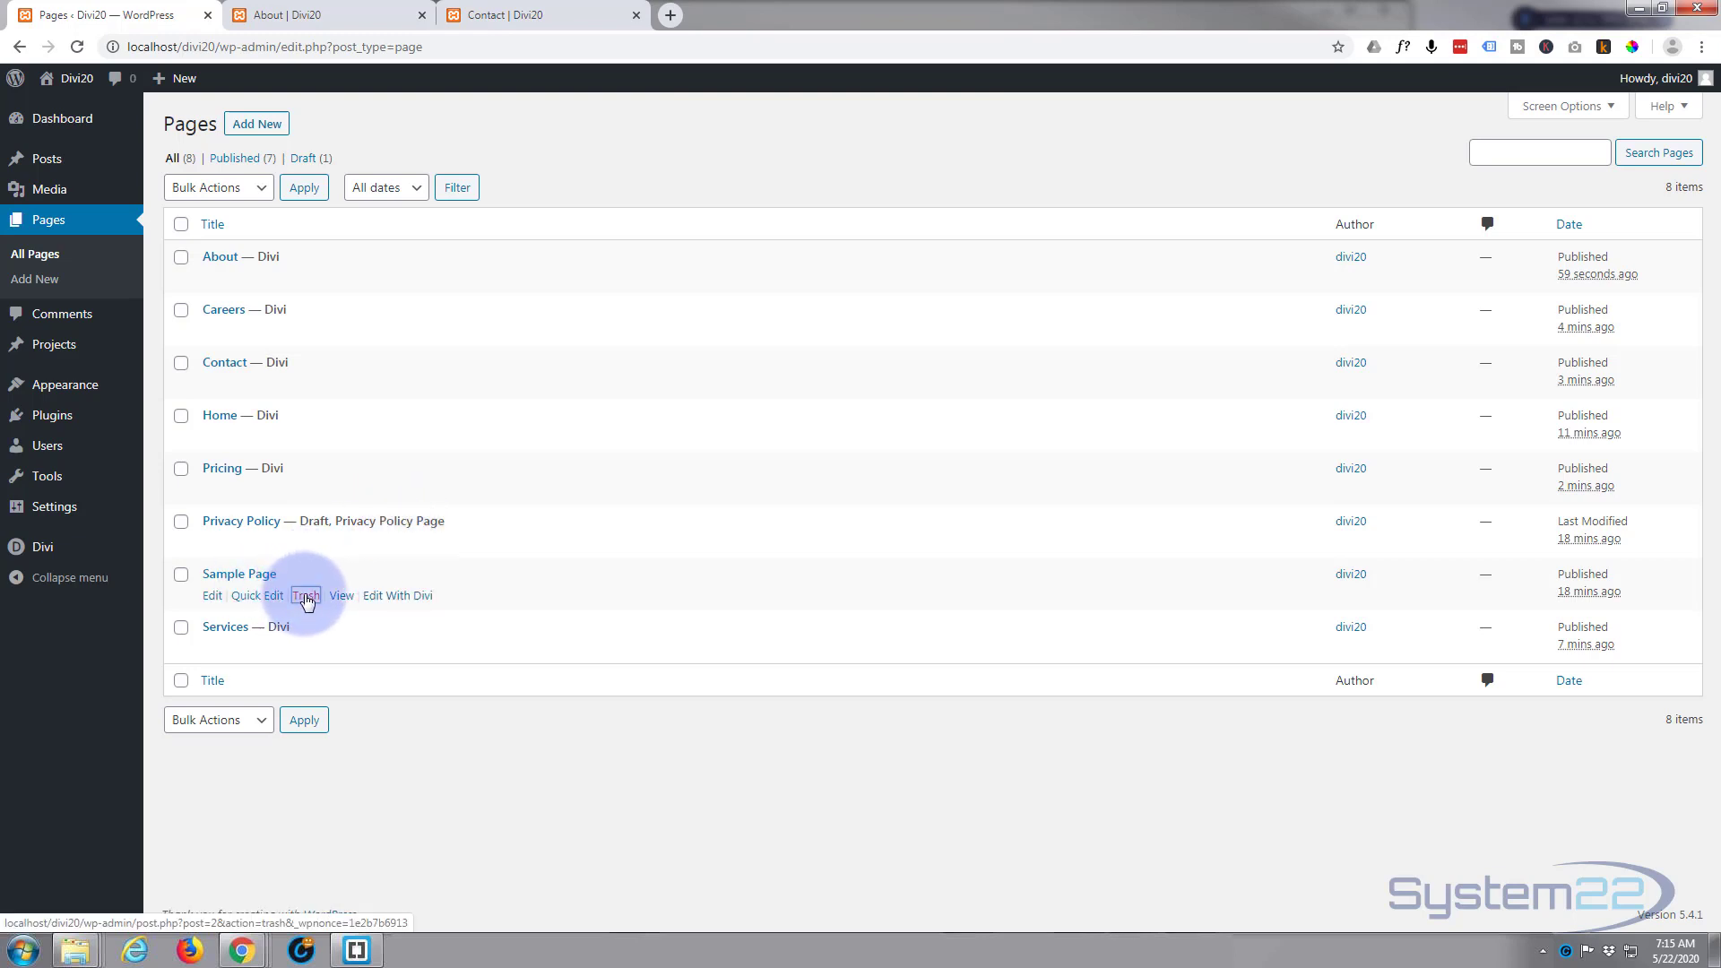
click(306, 596)
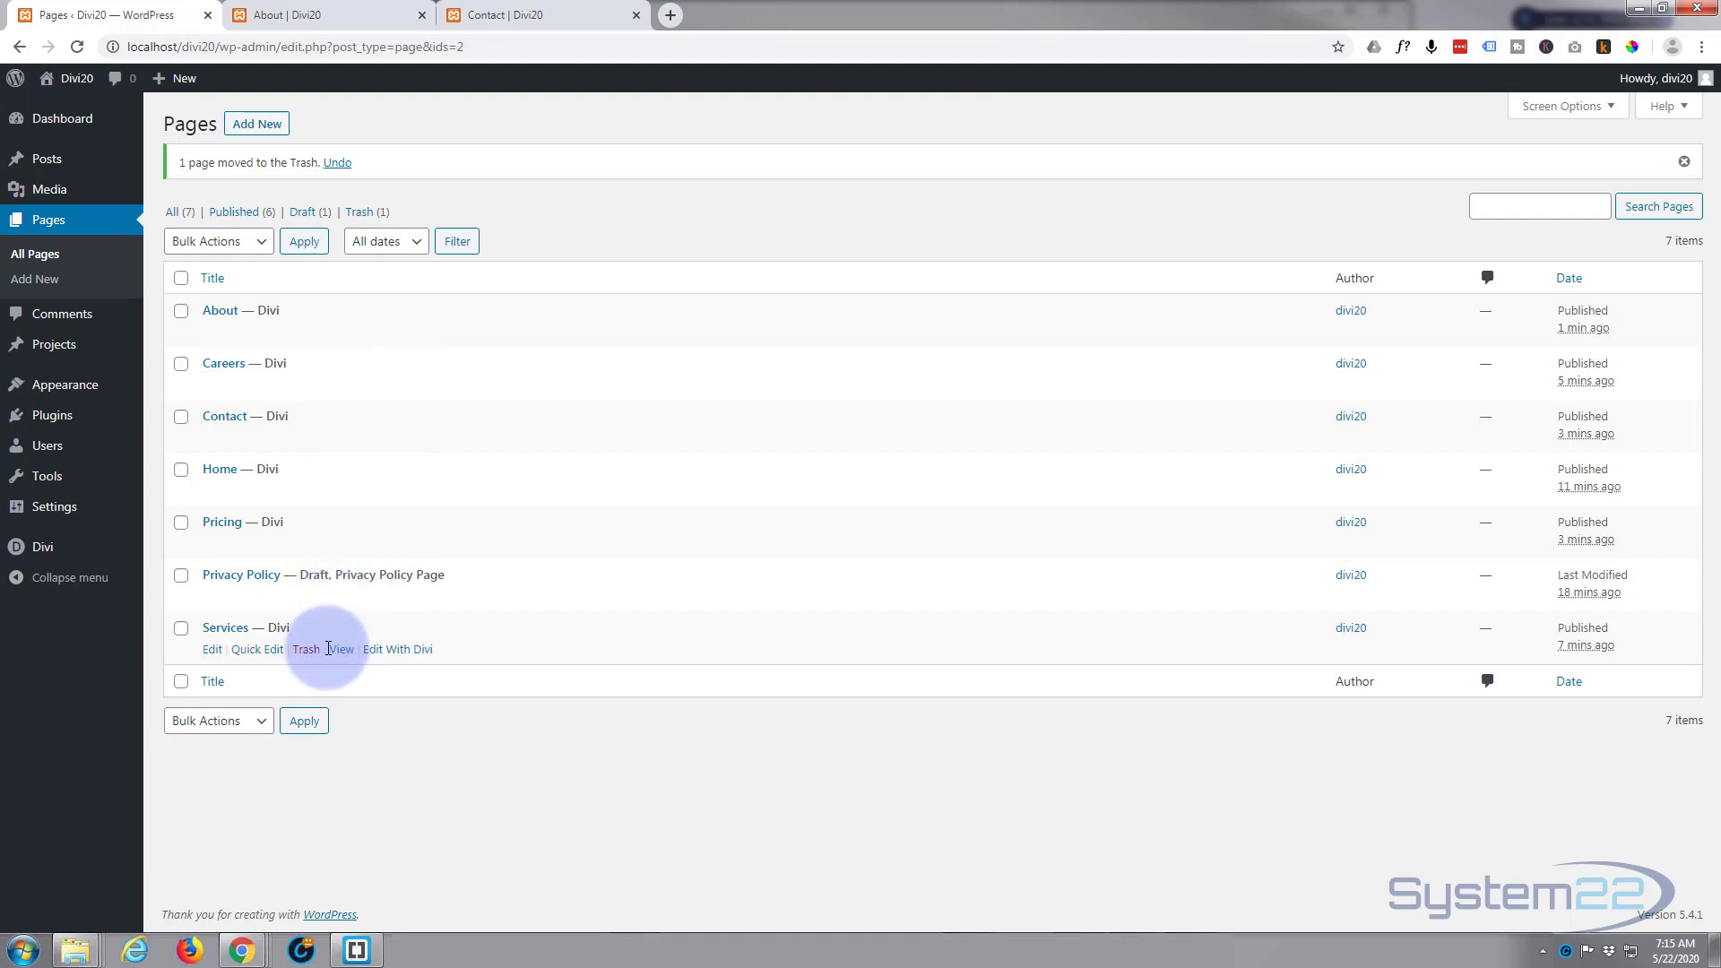
Step: Open the Divi Theme Options, check the default logo on the About page, then upload logo60.png and set it as the site logo
mouse_move(41, 552)
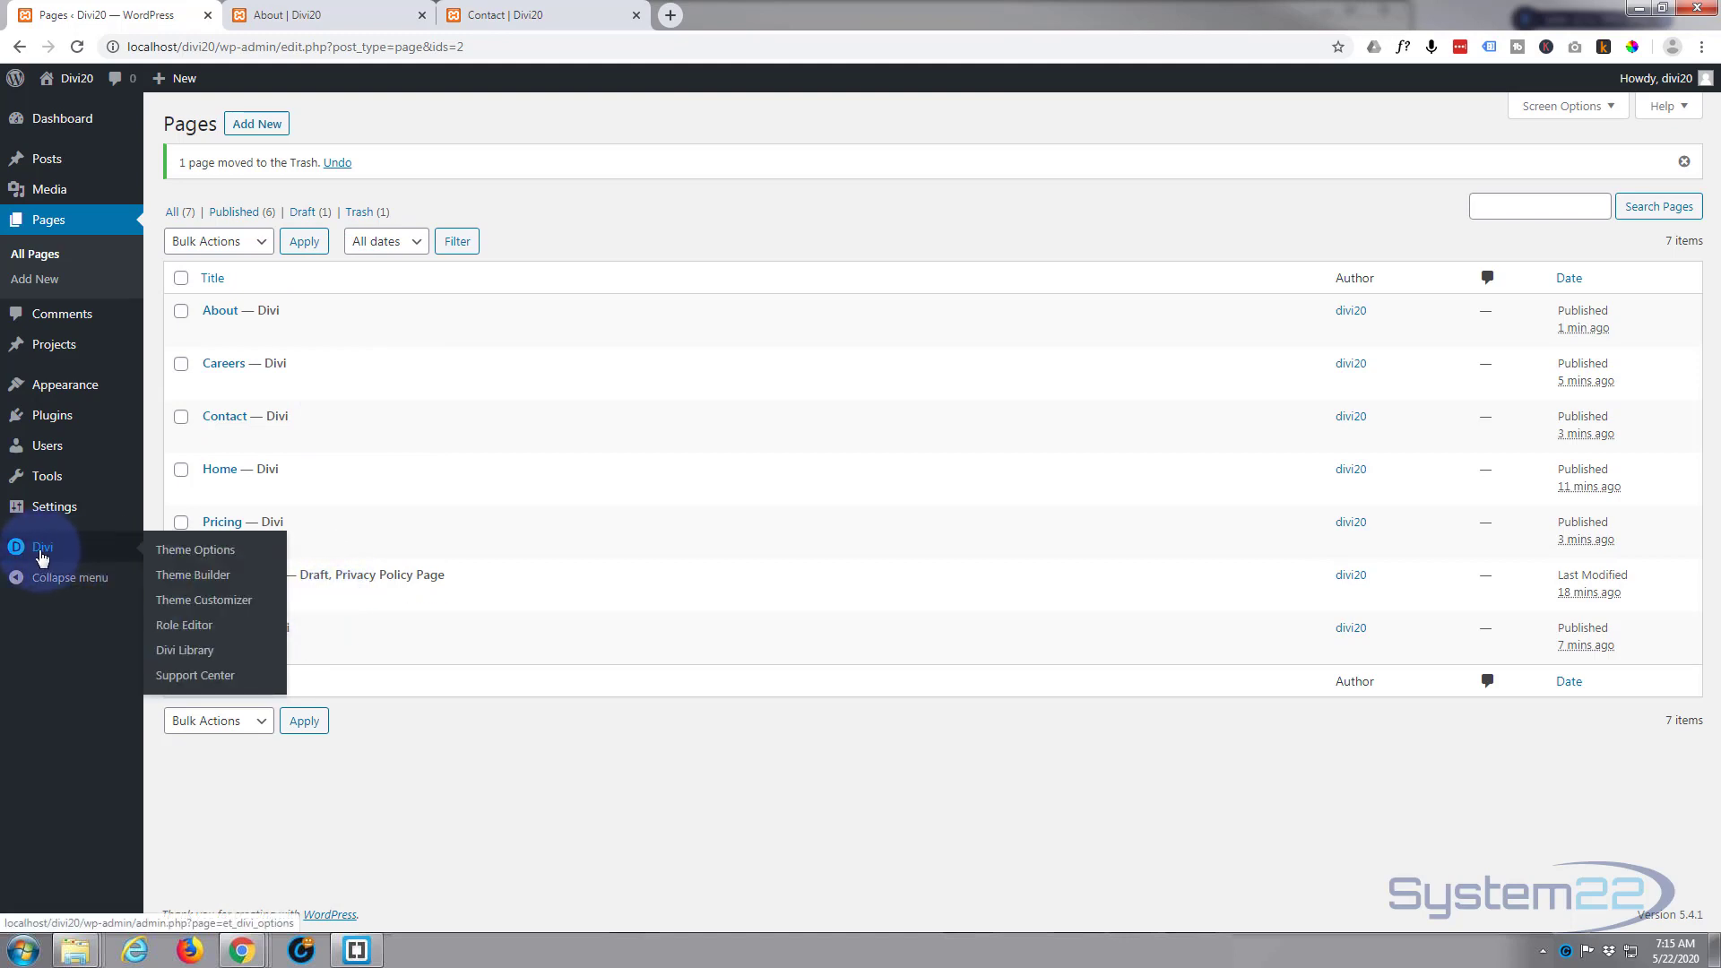
click(189, 556)
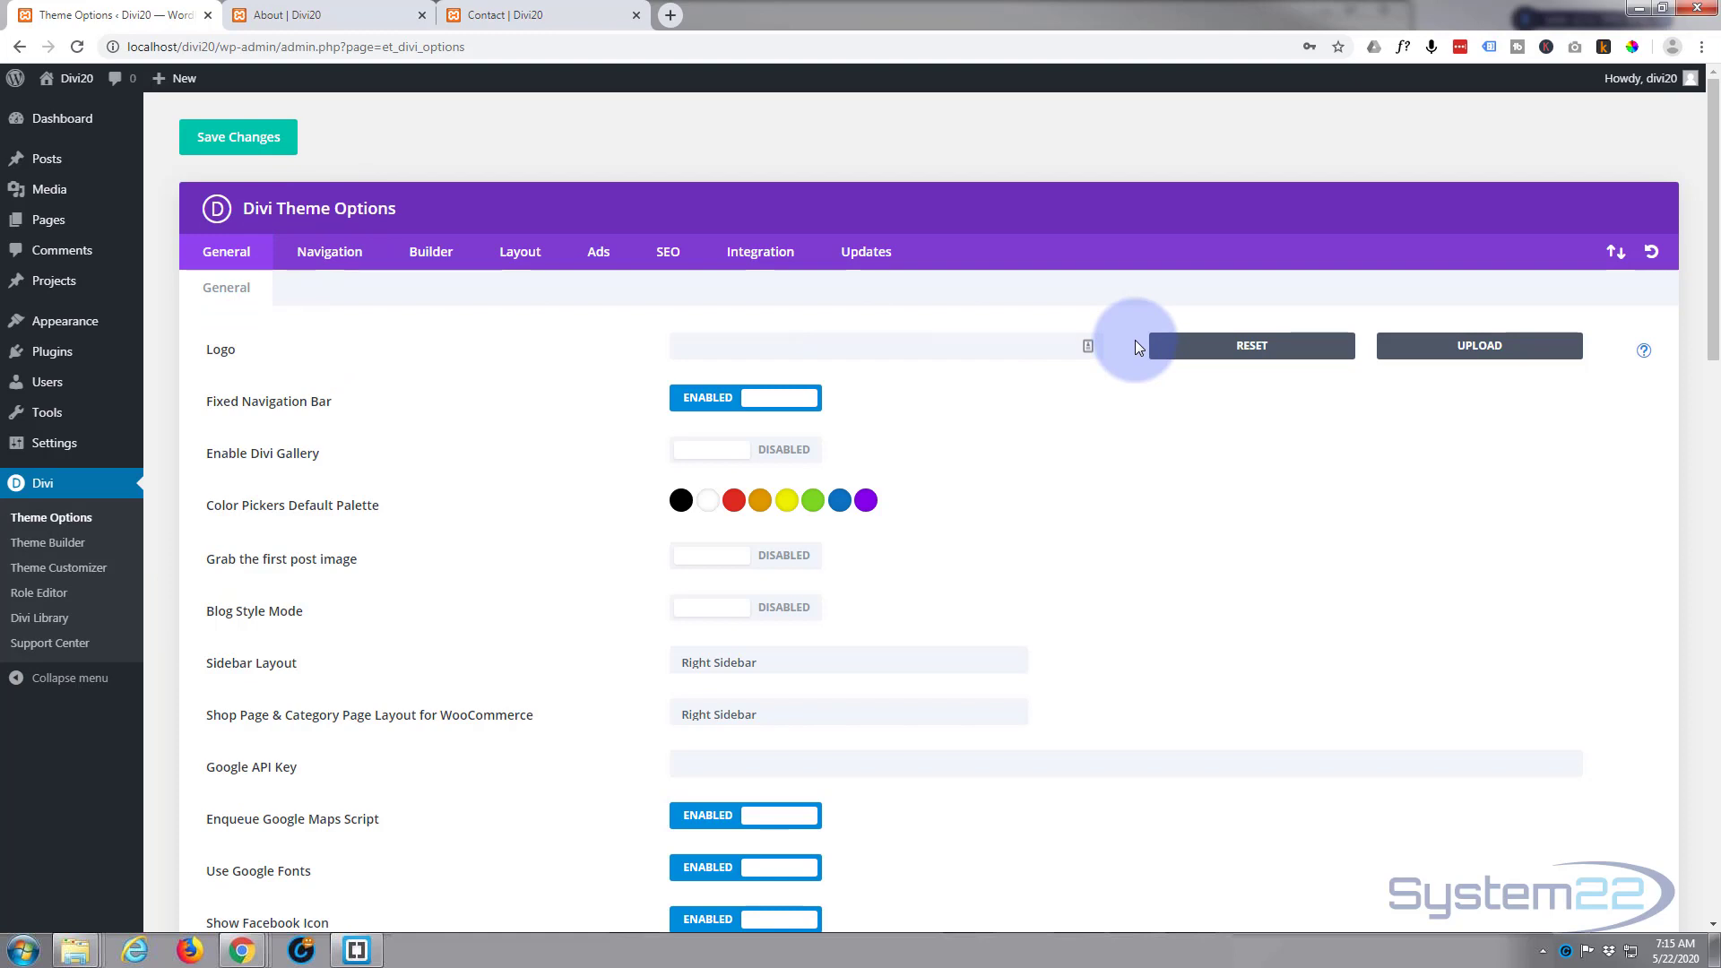
click(310, 11)
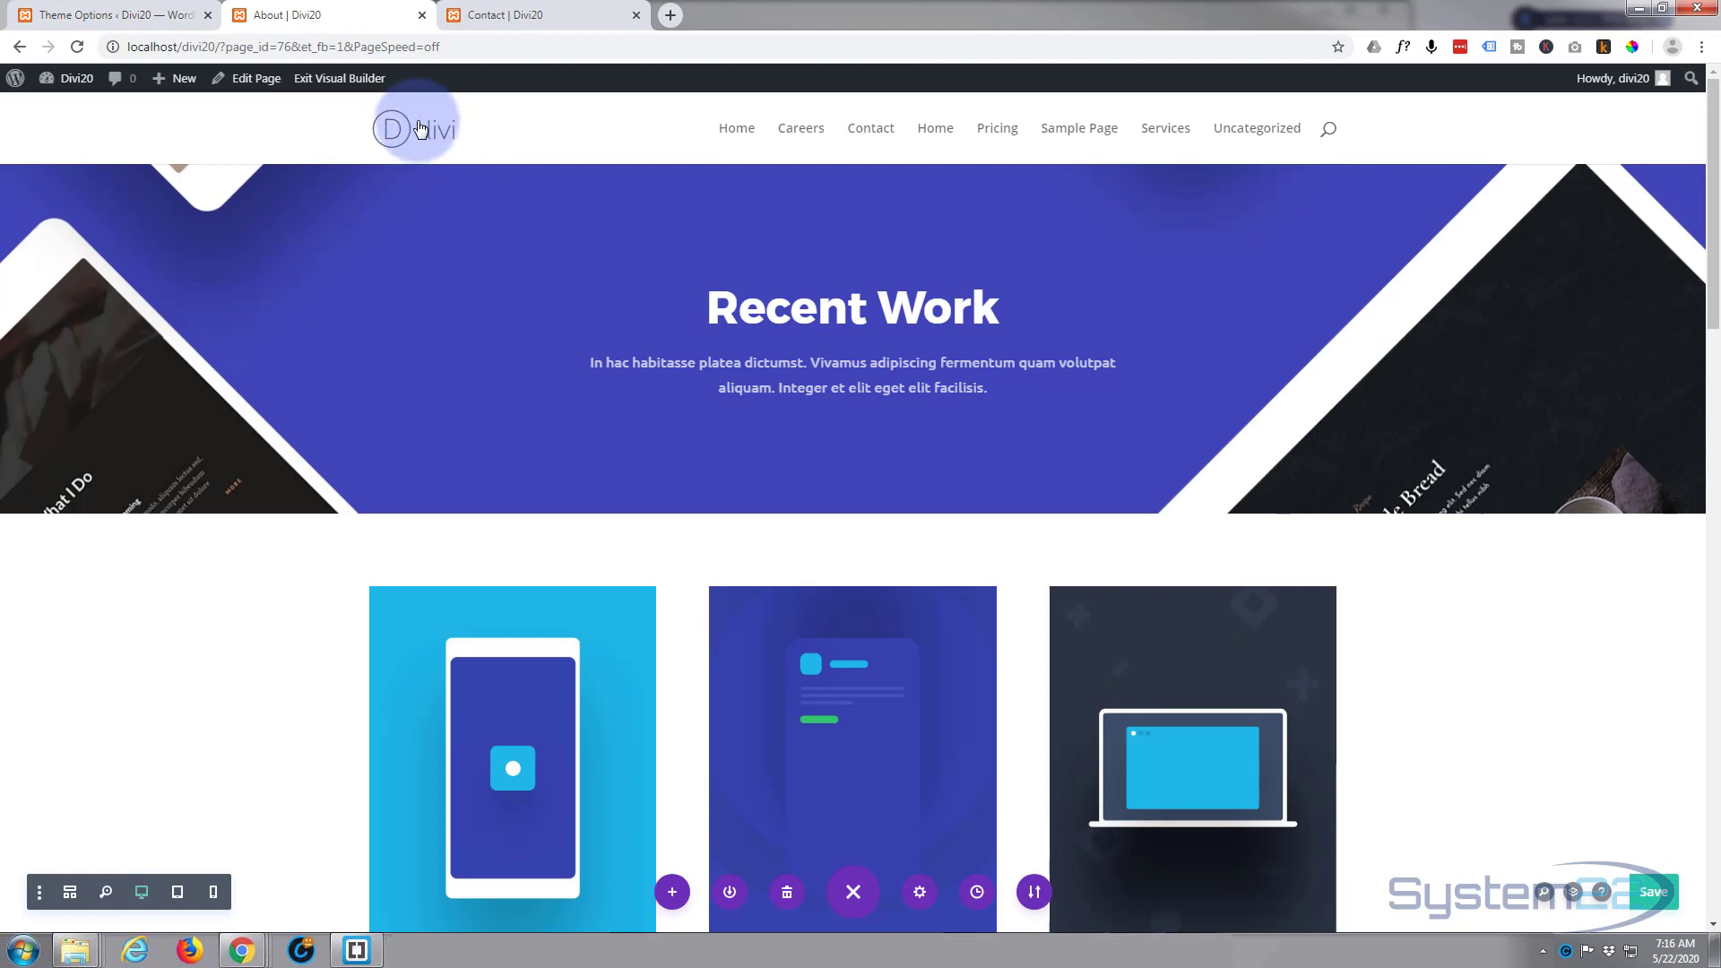
click(112, 22)
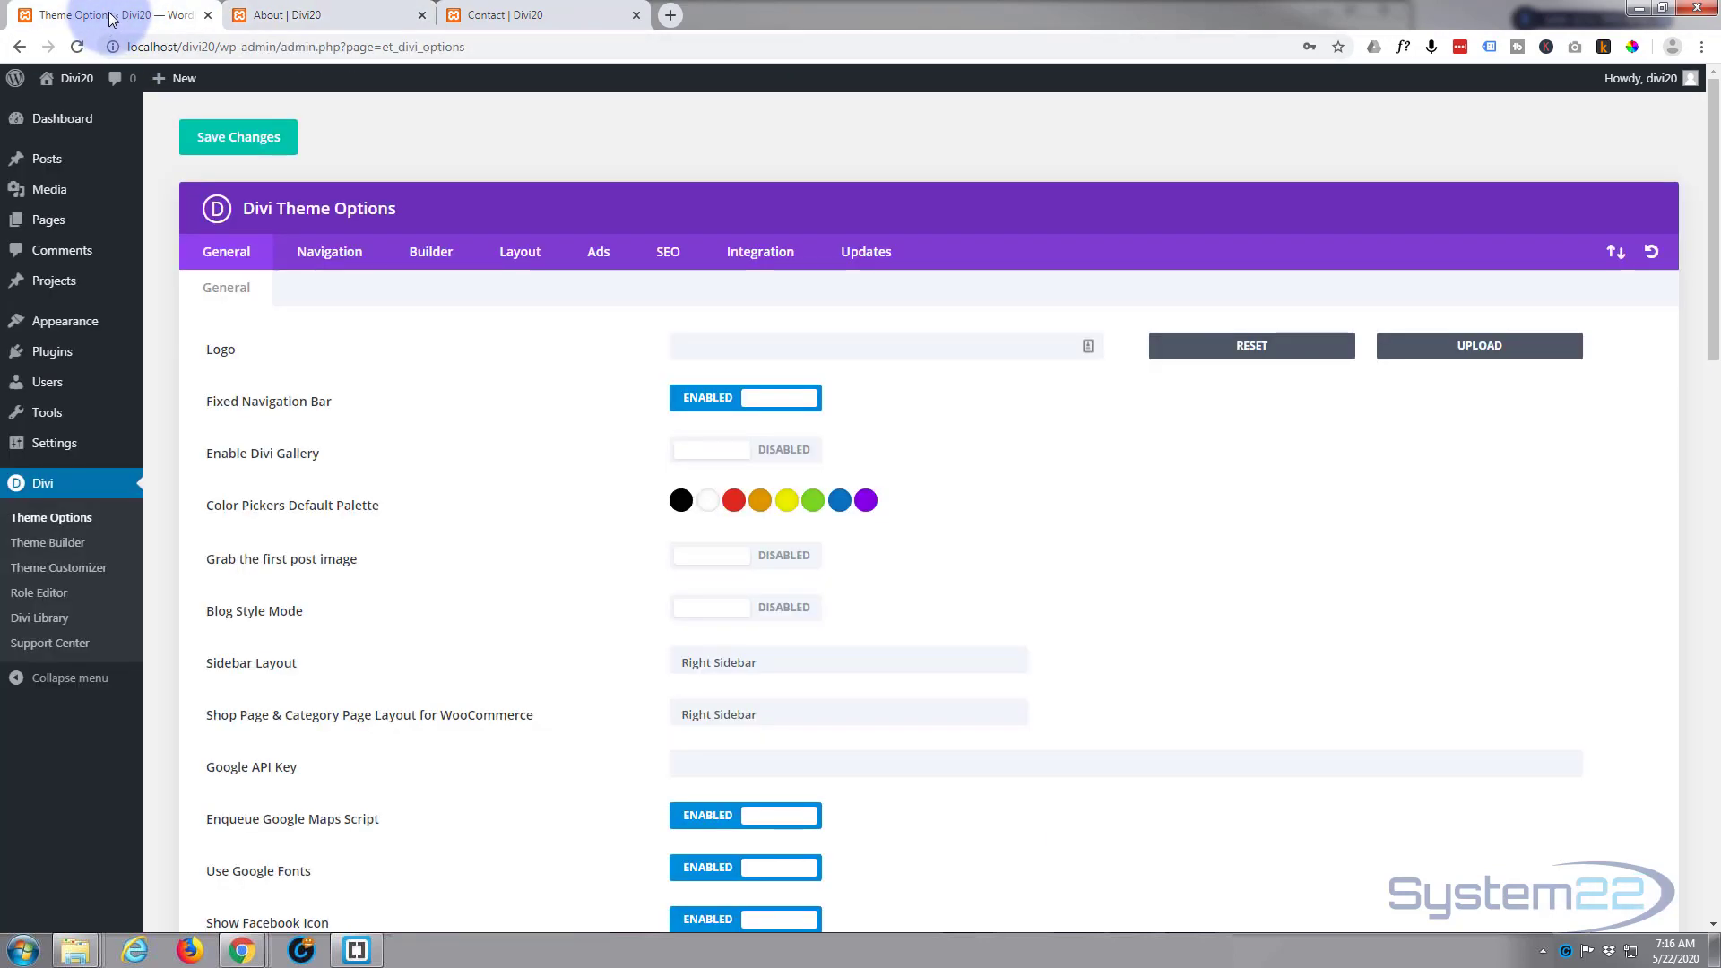
click(1489, 349)
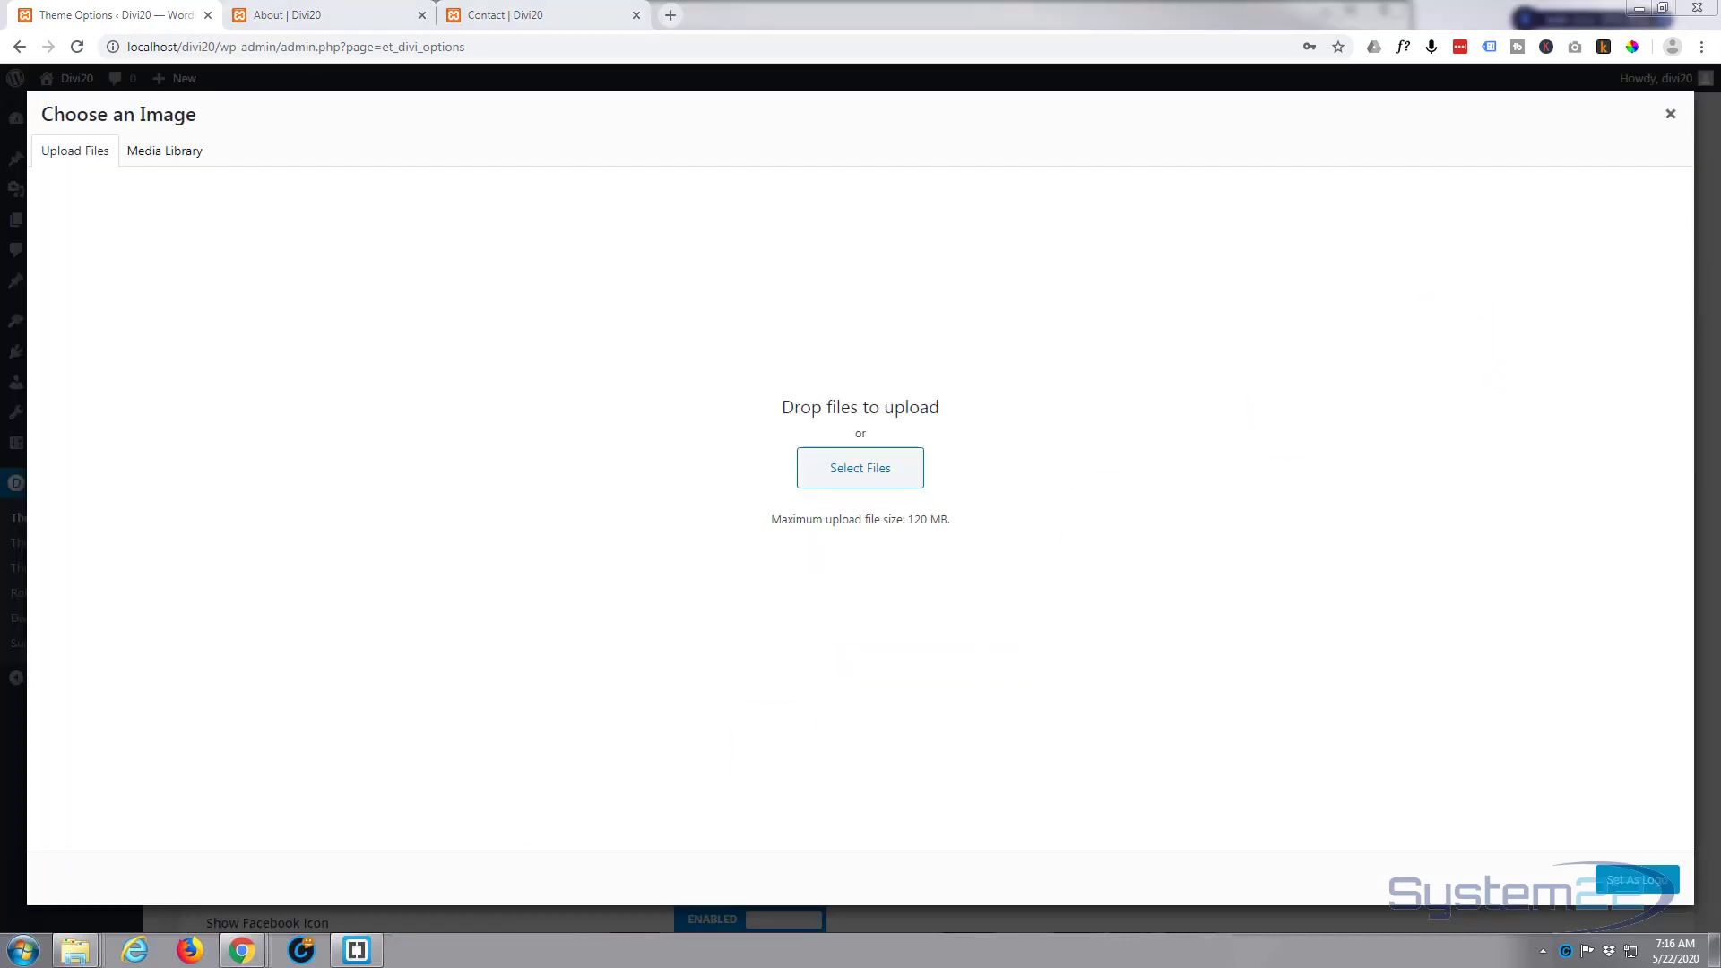
drag(5, 341, 615, 385)
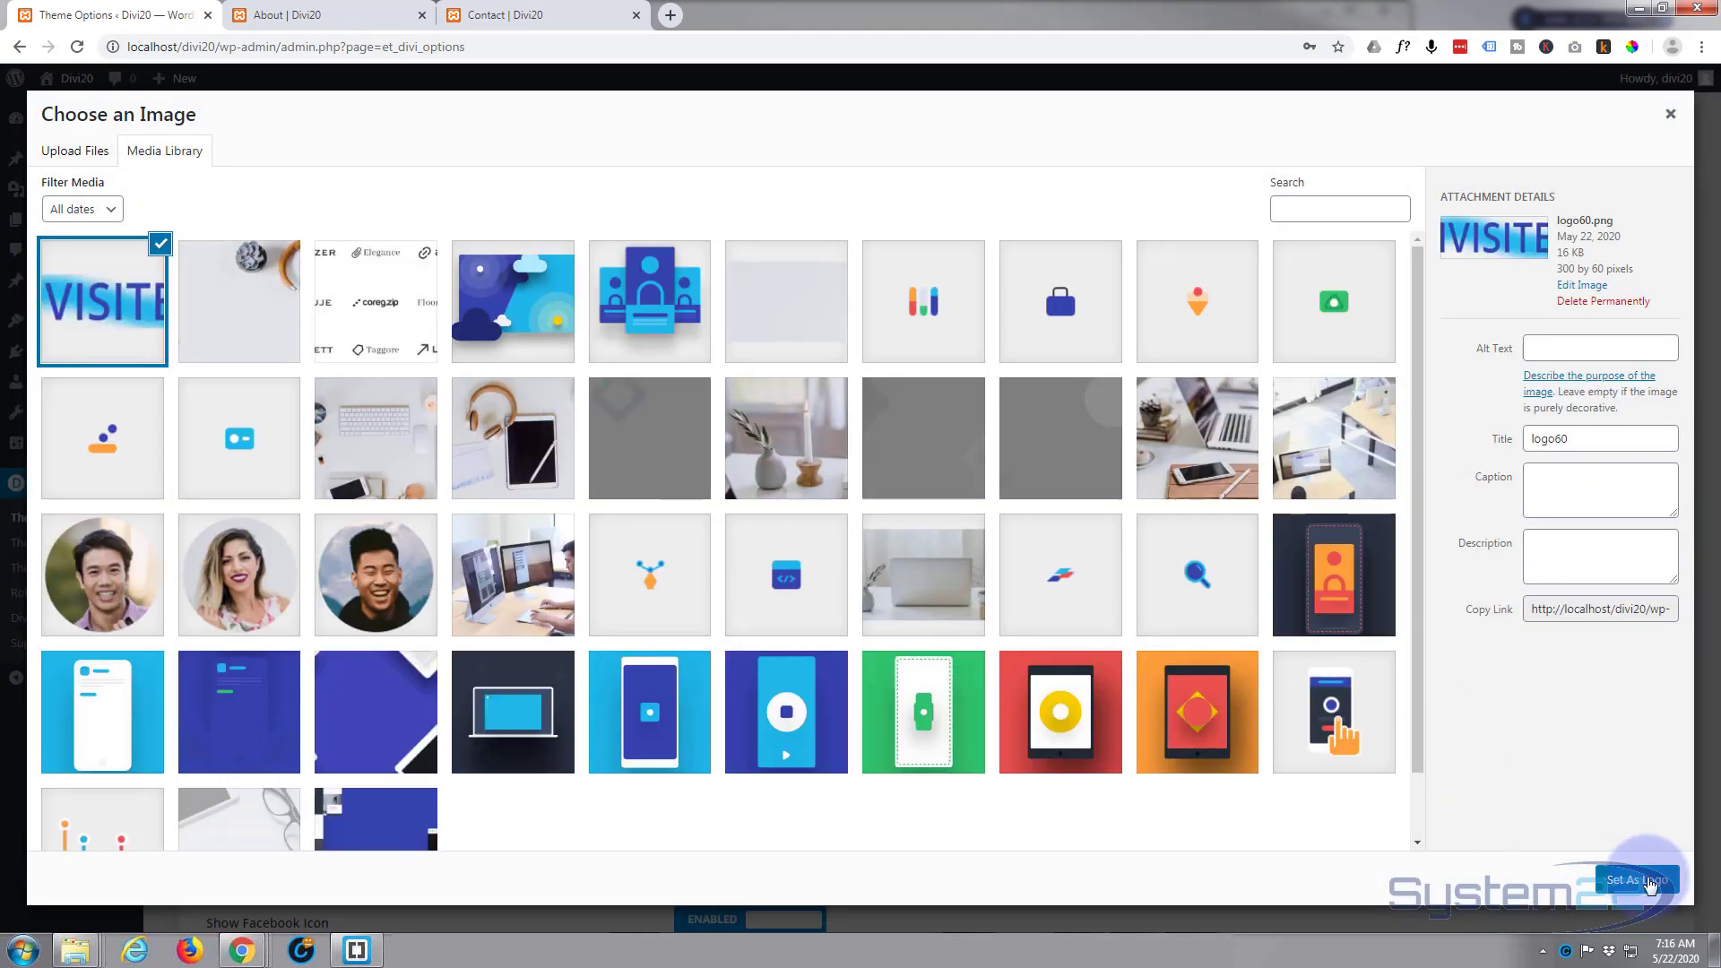
click(1653, 882)
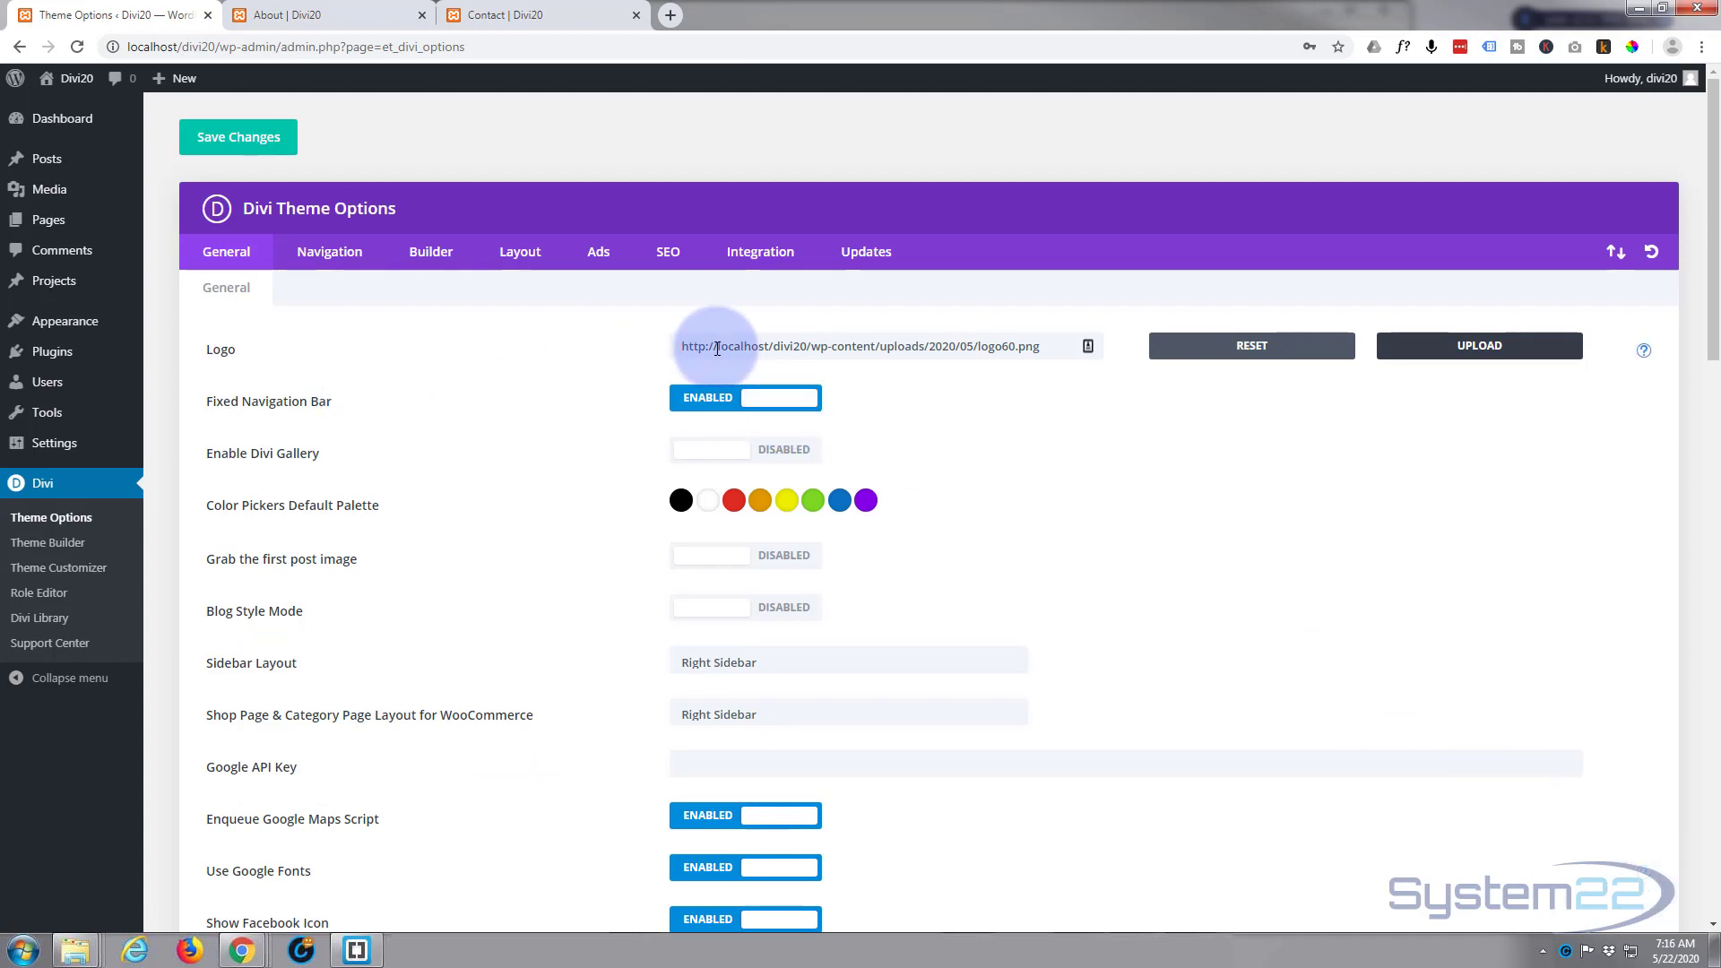
Step: Review the general Divi theme options, including the social icons and post counts, and enable the Back To Top Button
scroll(532, 390, down, 1)
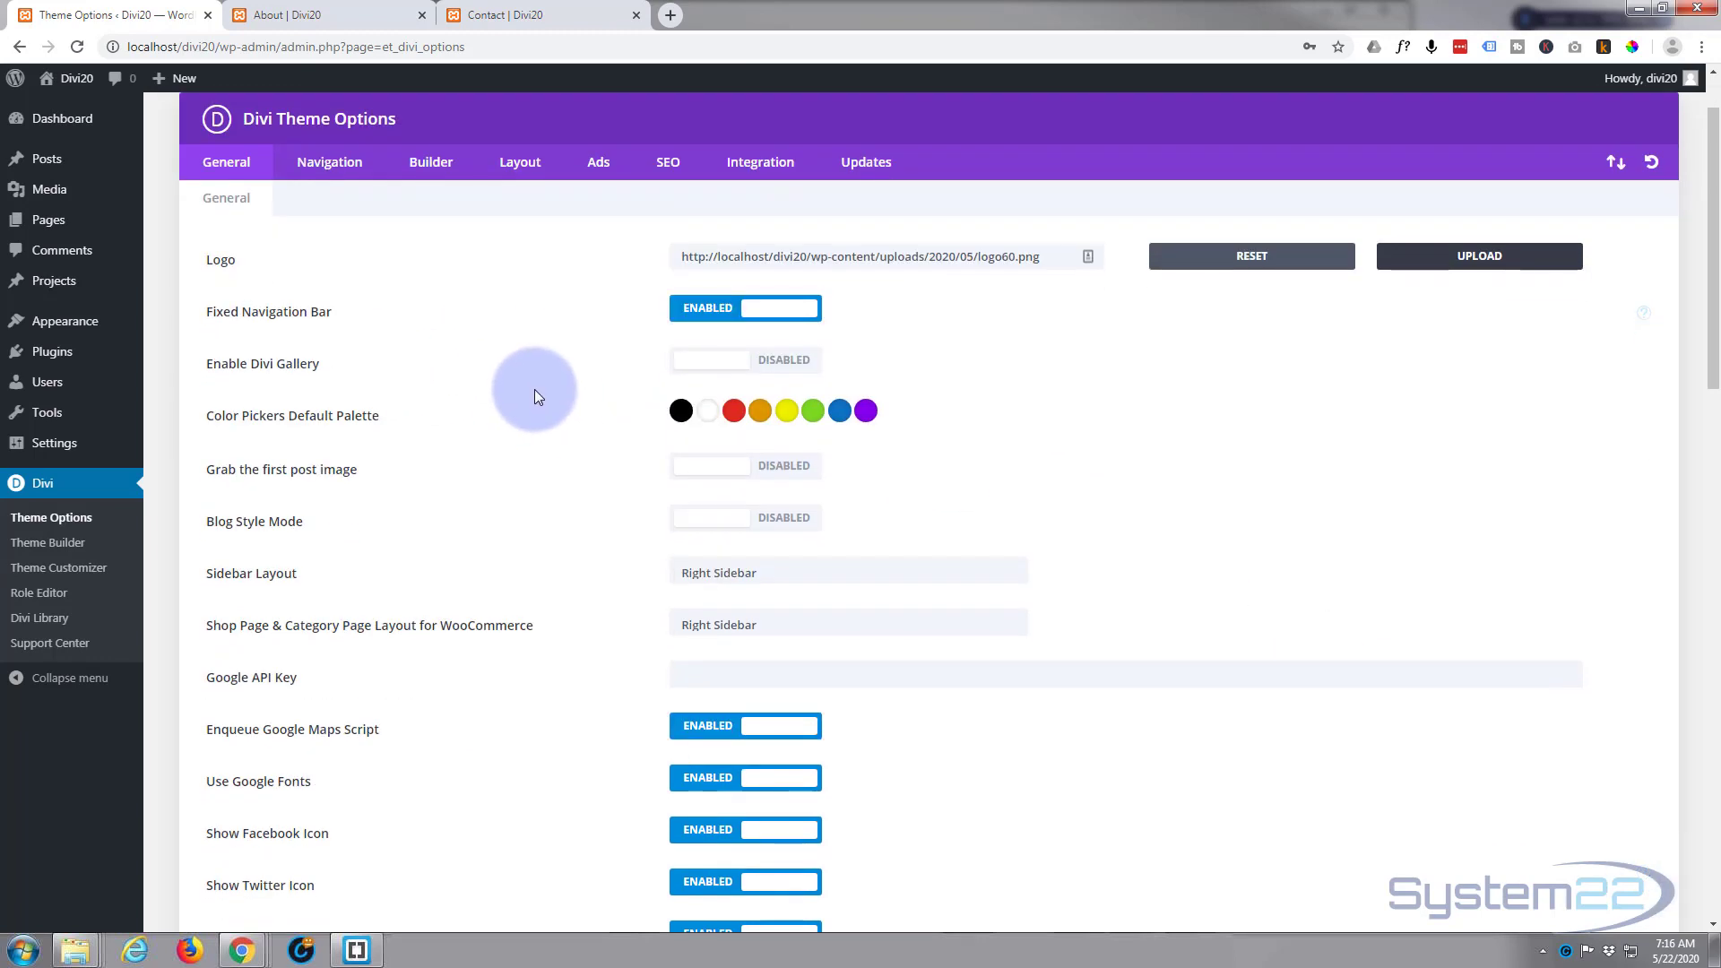
scroll(534, 388, down, 2)
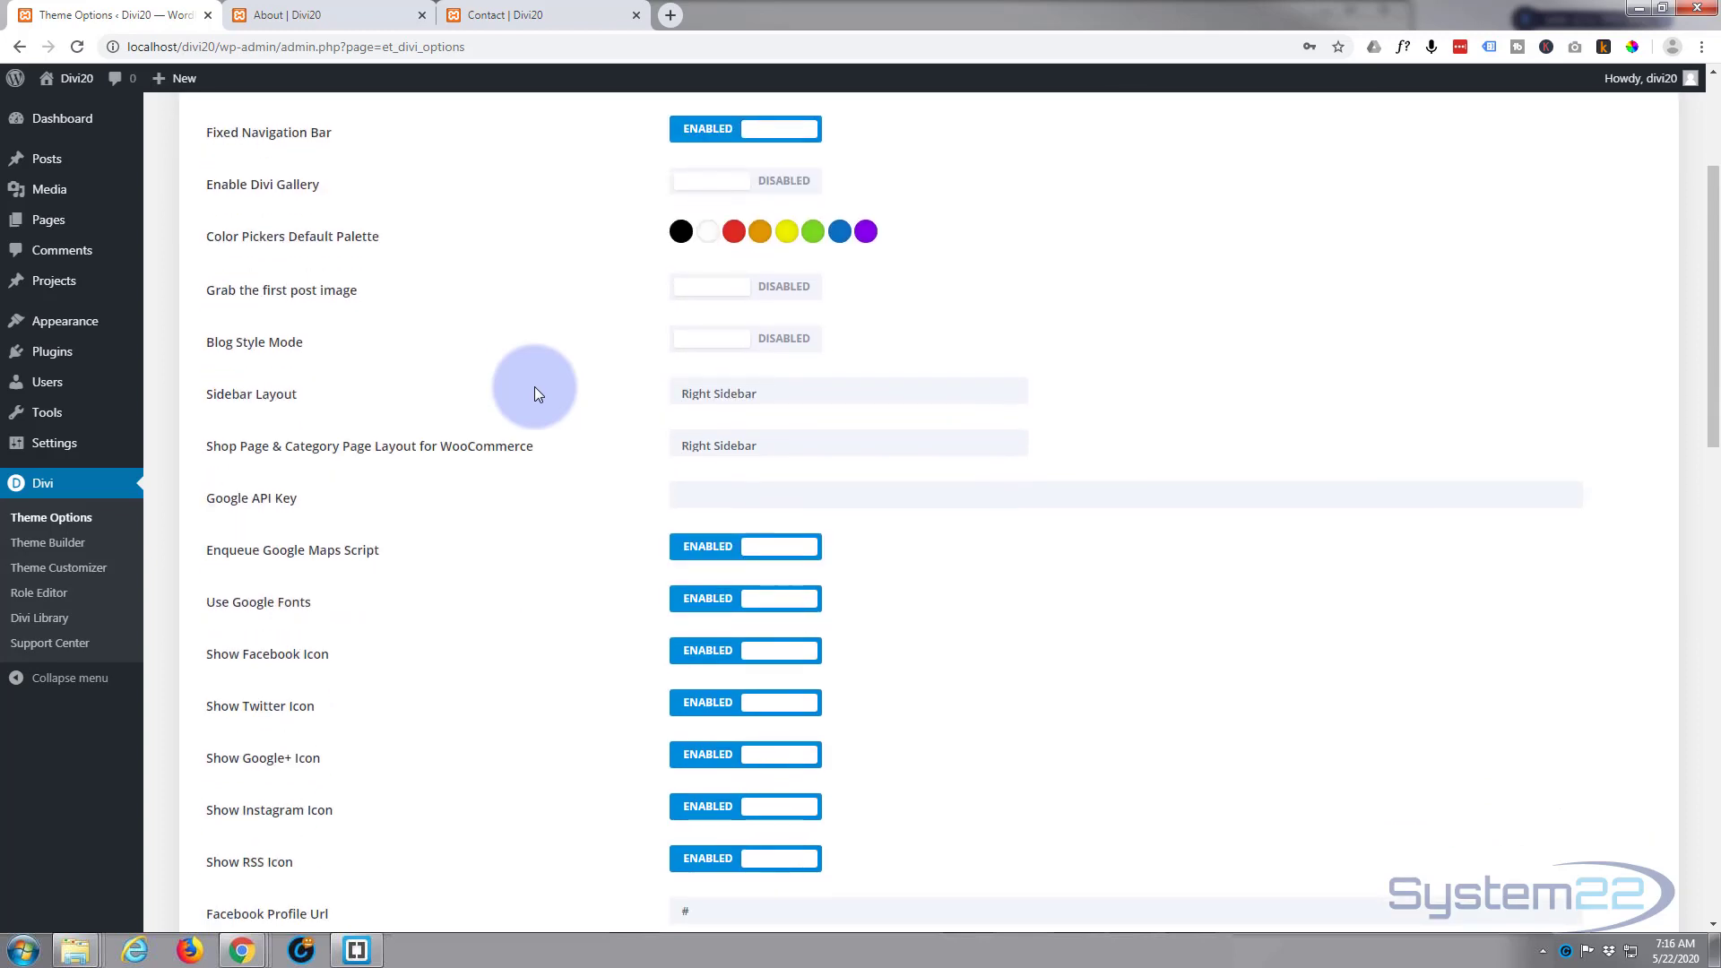
scroll(534, 386, down, 1)
scroll(536, 393, down, 1)
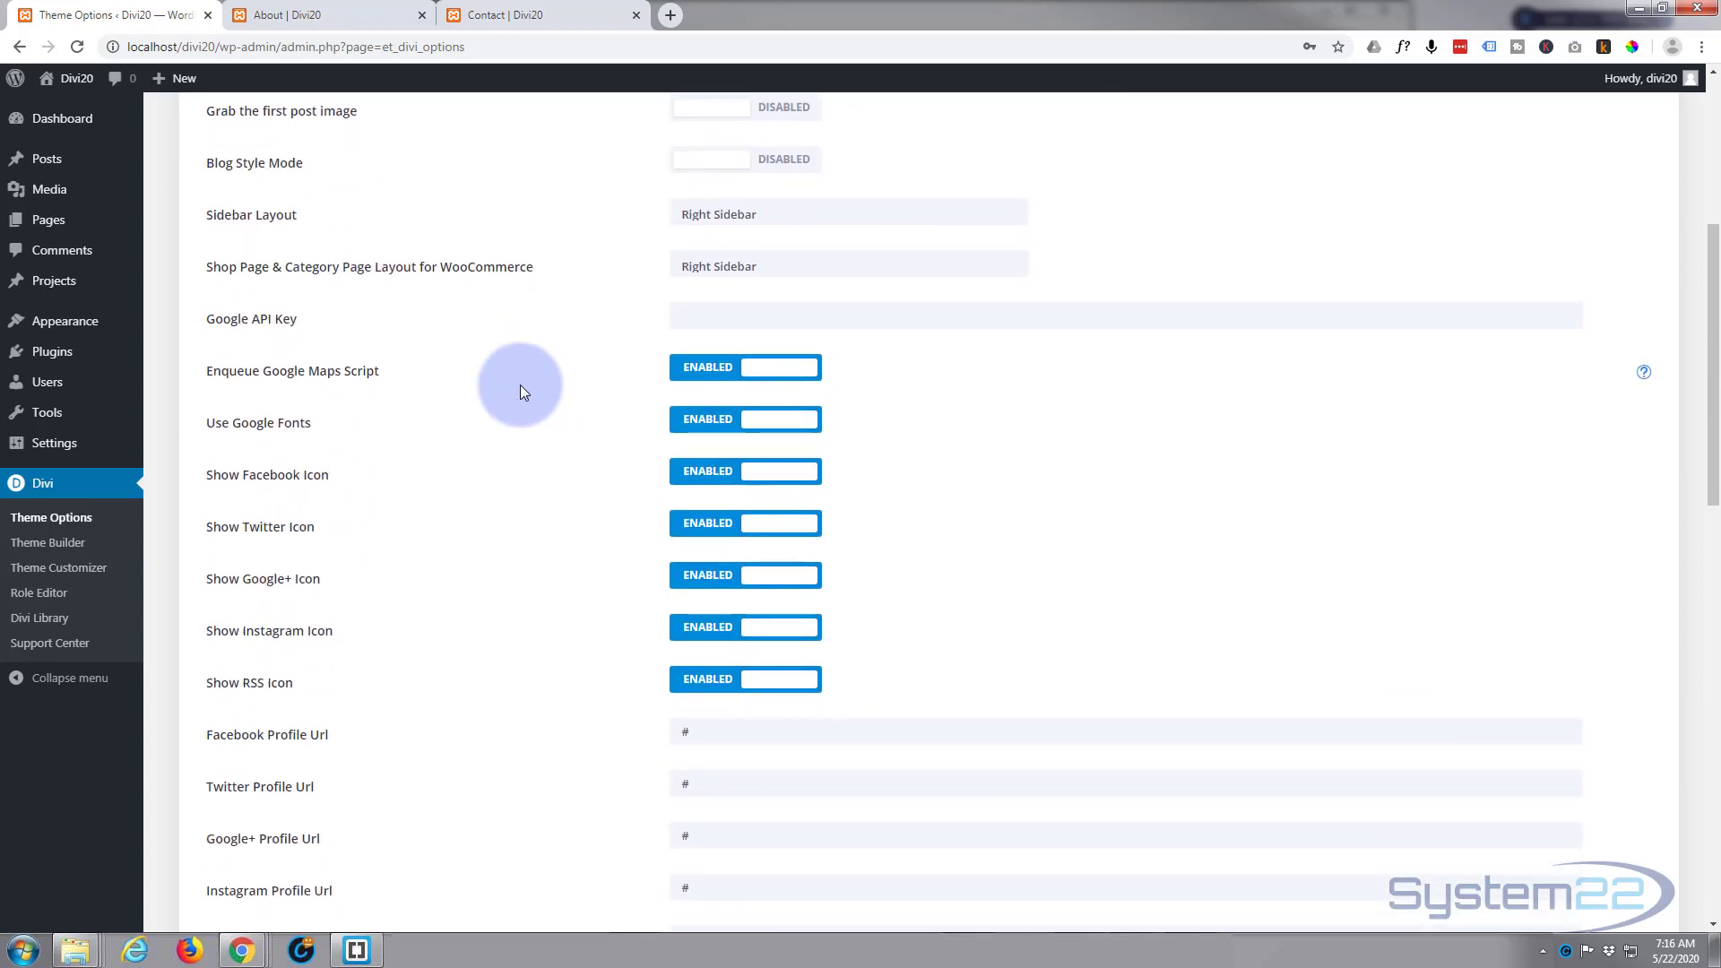
scroll(502, 371, down, 2)
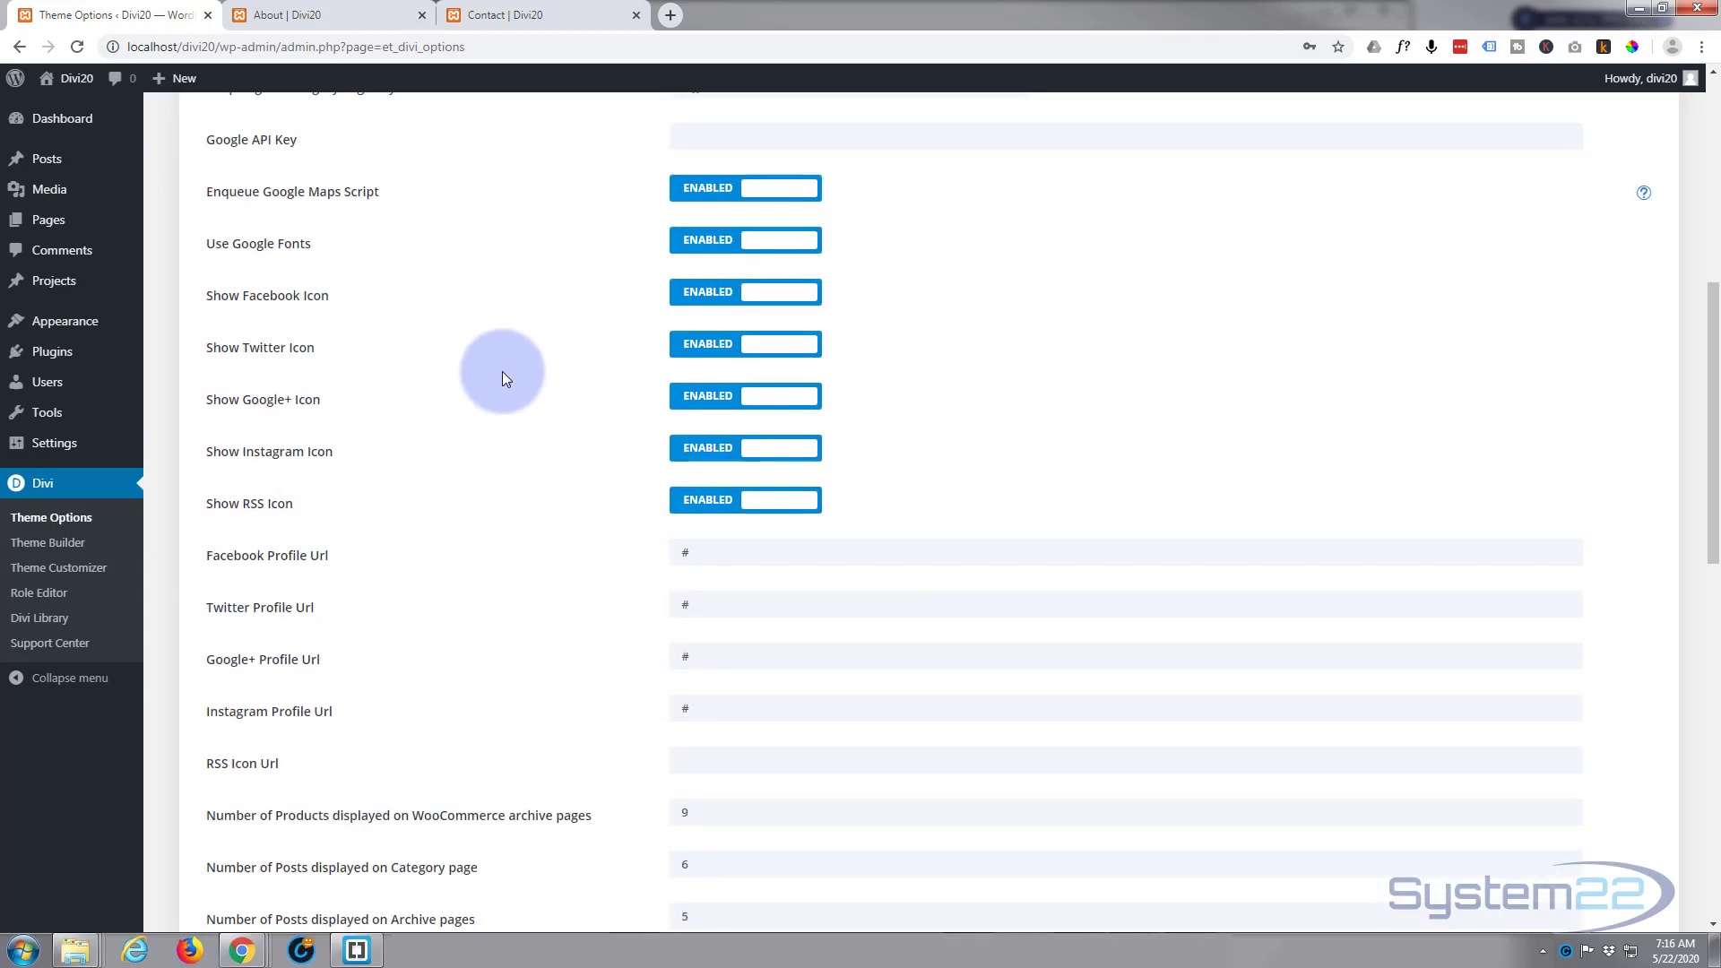
scroll(450, 492, down, 6)
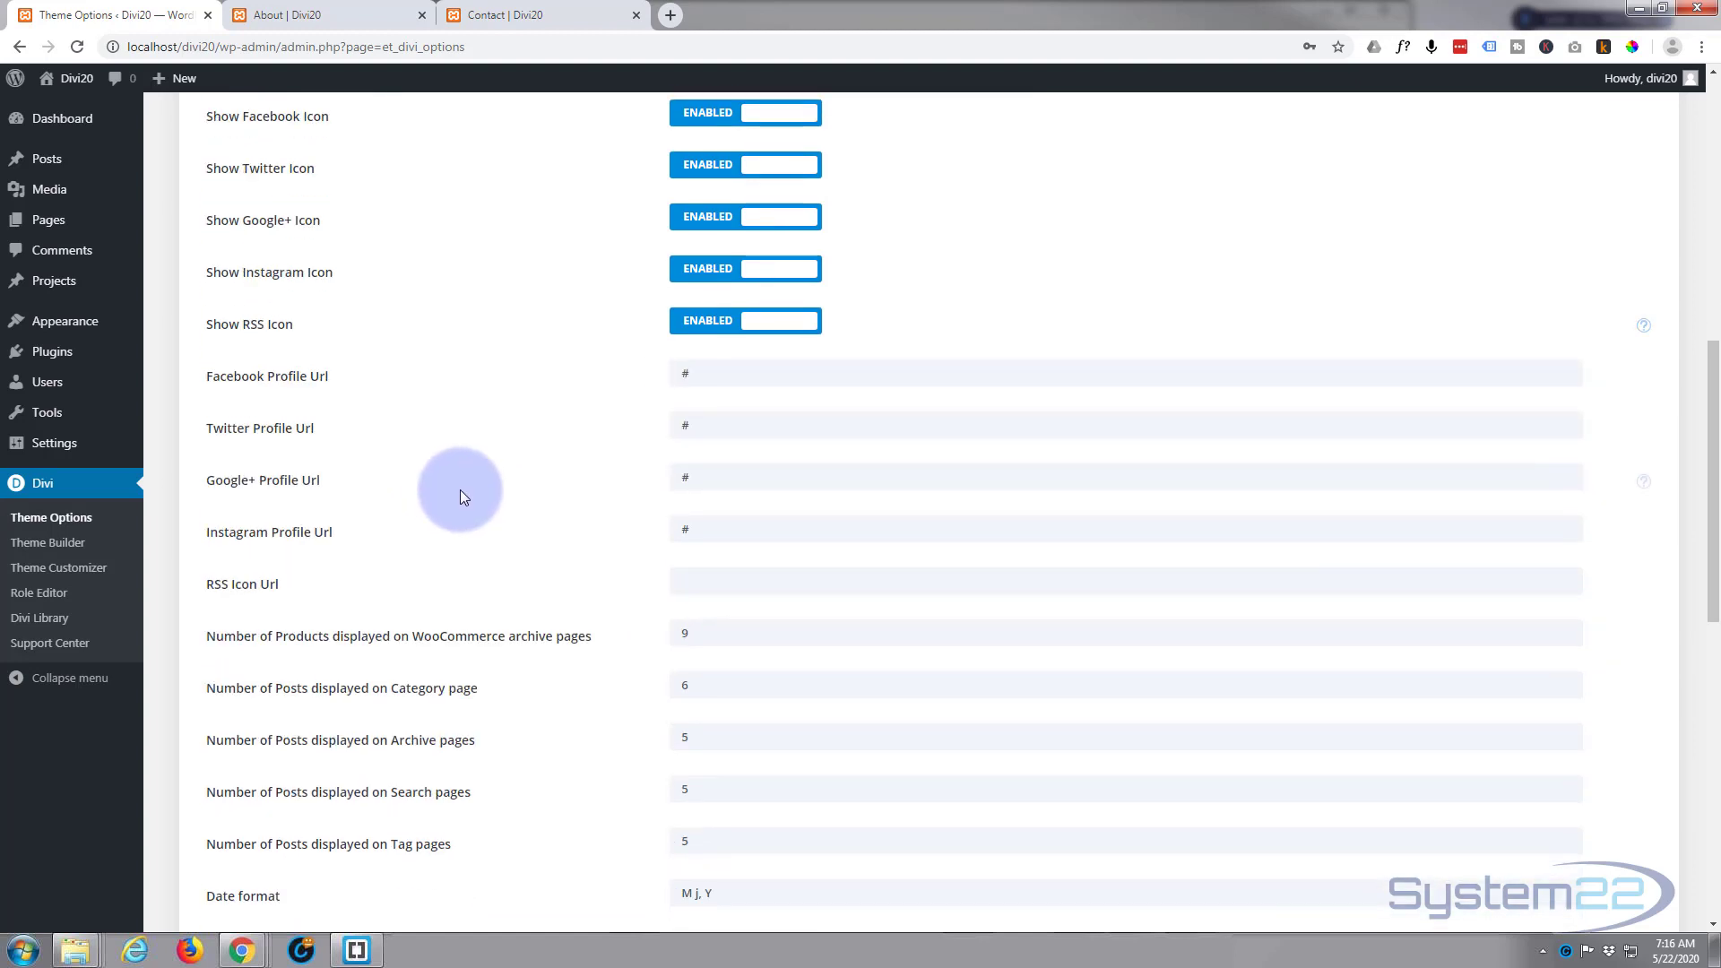
scroll(461, 491, down, 2)
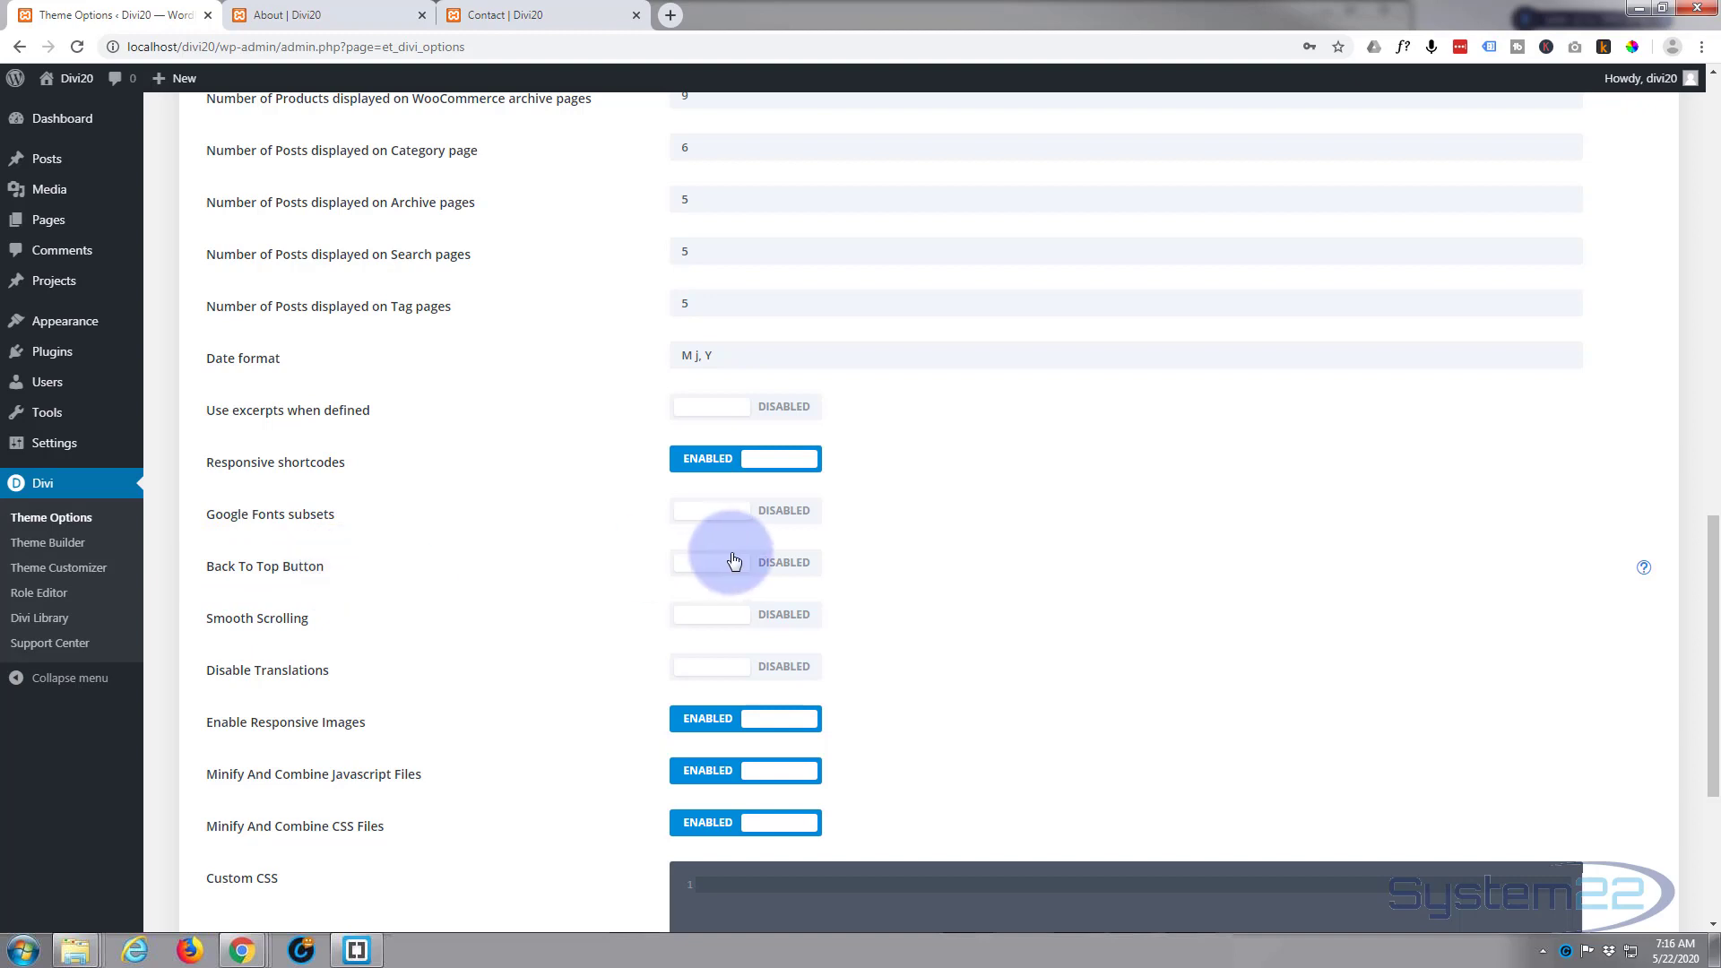
click(771, 565)
scroll(1215, 514, down, 4)
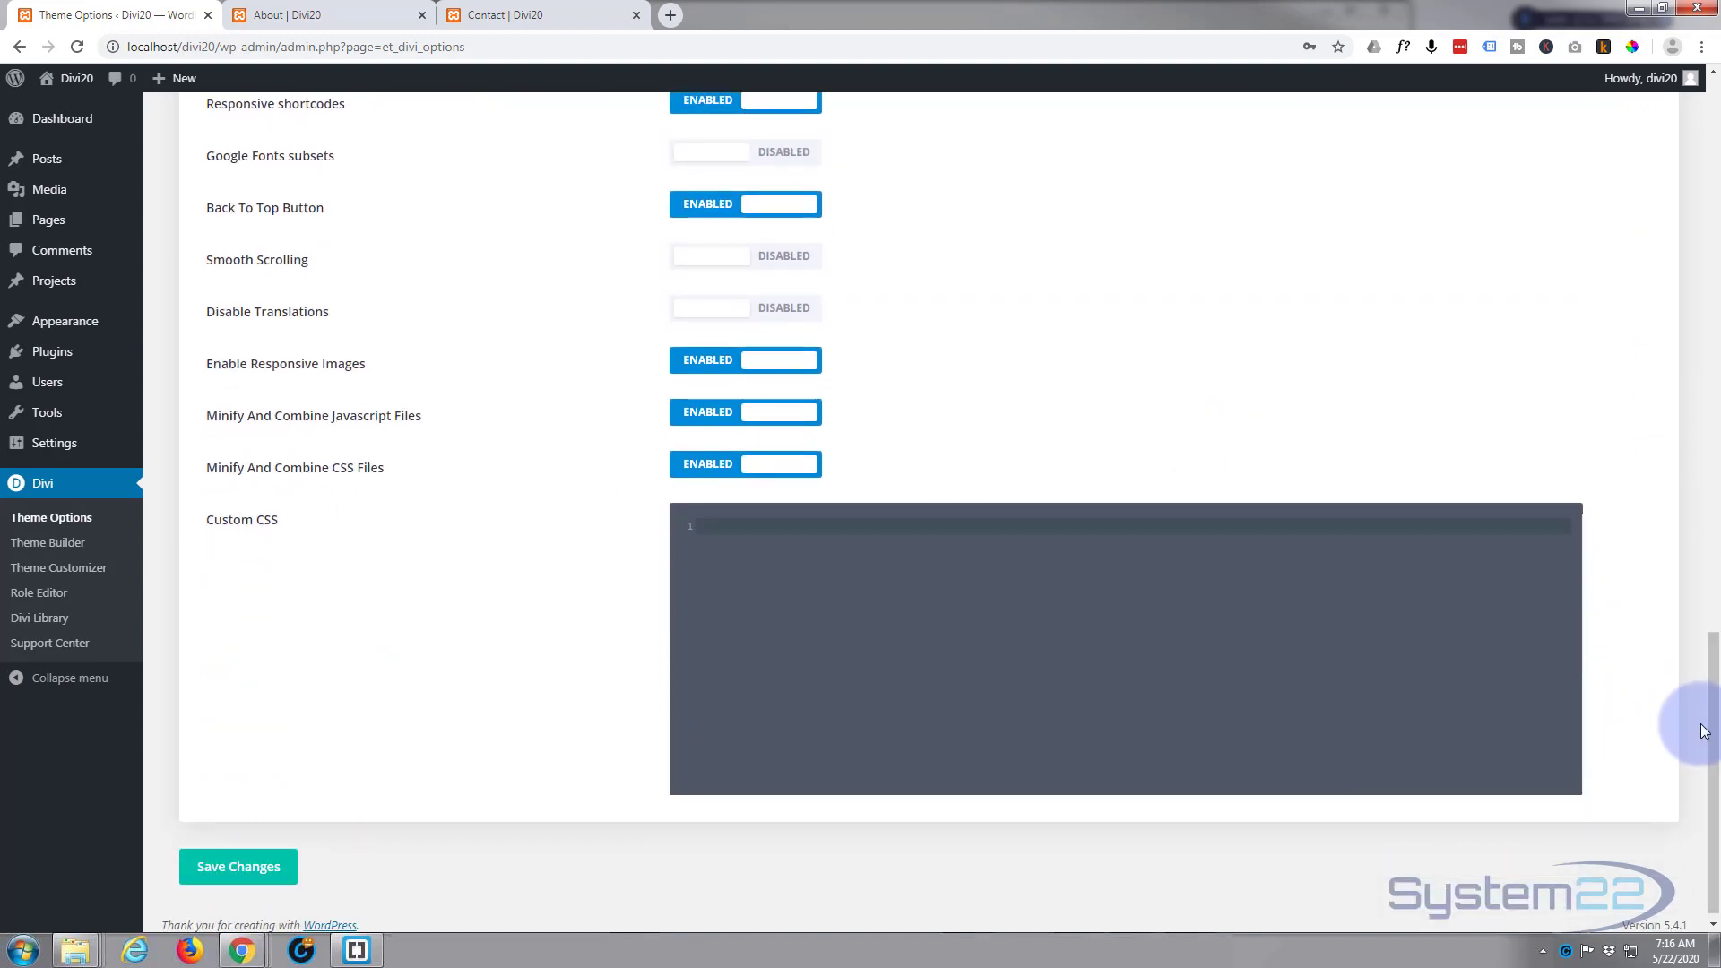
scroll(1101, 369, up, 2)
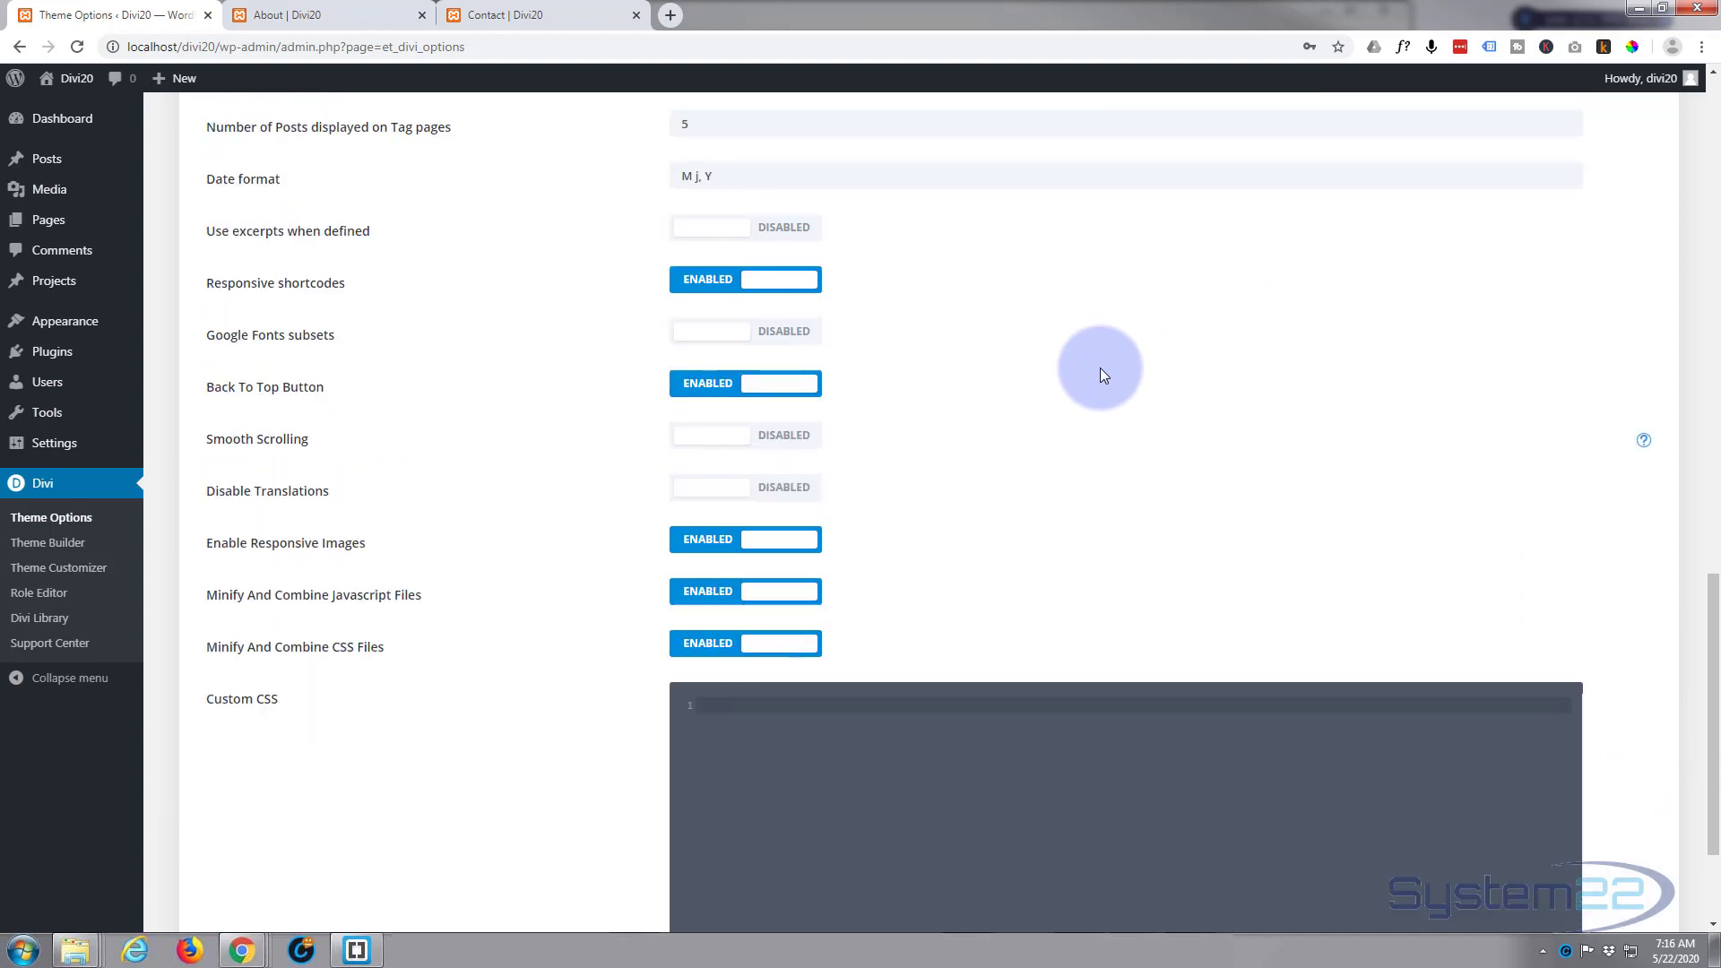
scroll(1100, 367, up, 15)
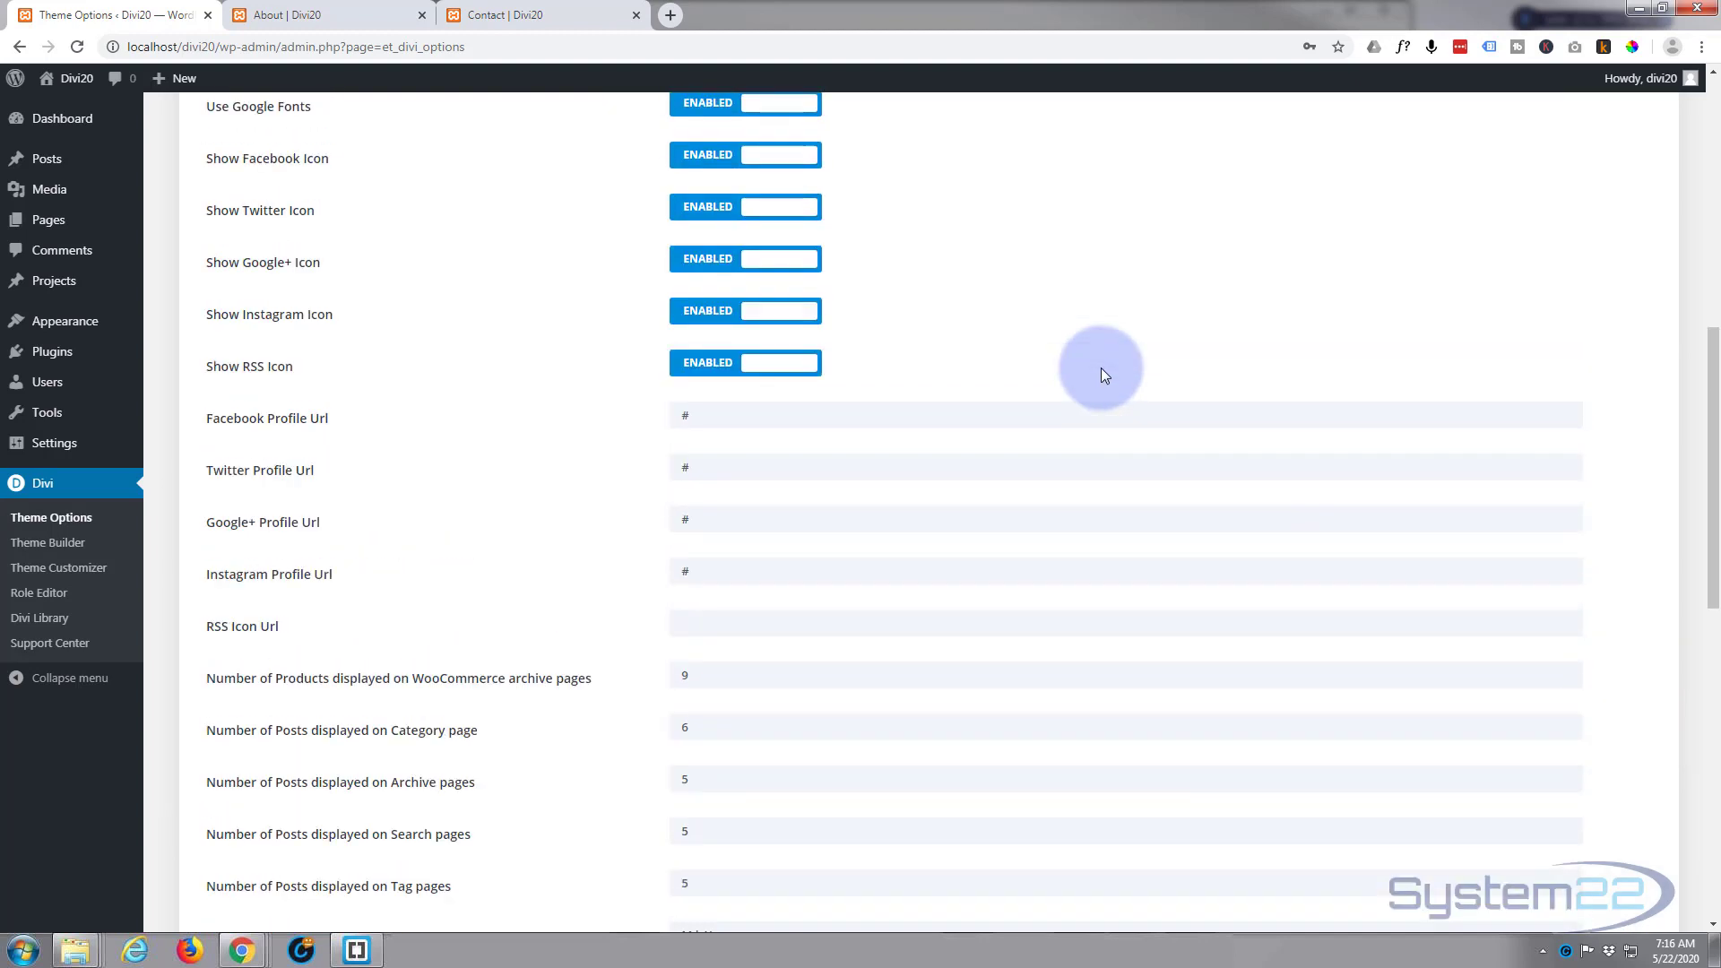
scroll(466, 492, up, 2)
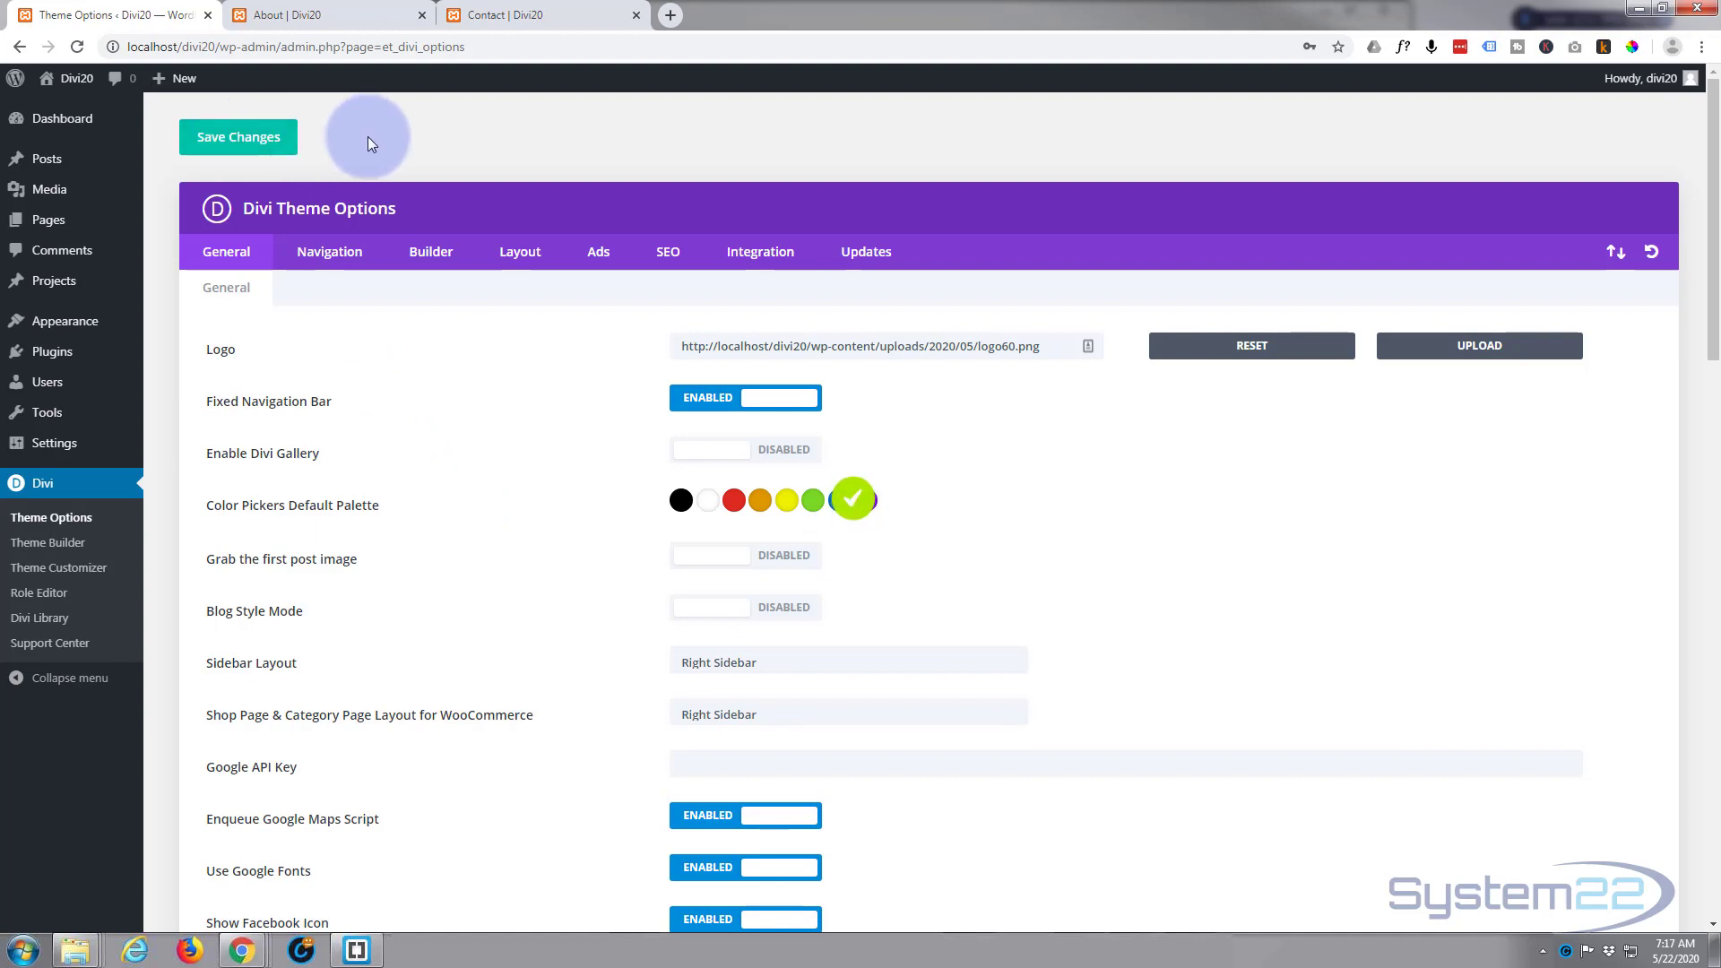
Step: Reload the About page to check the uploaded logo in its header, and return to the theme options
click(268, 16)
click(77, 47)
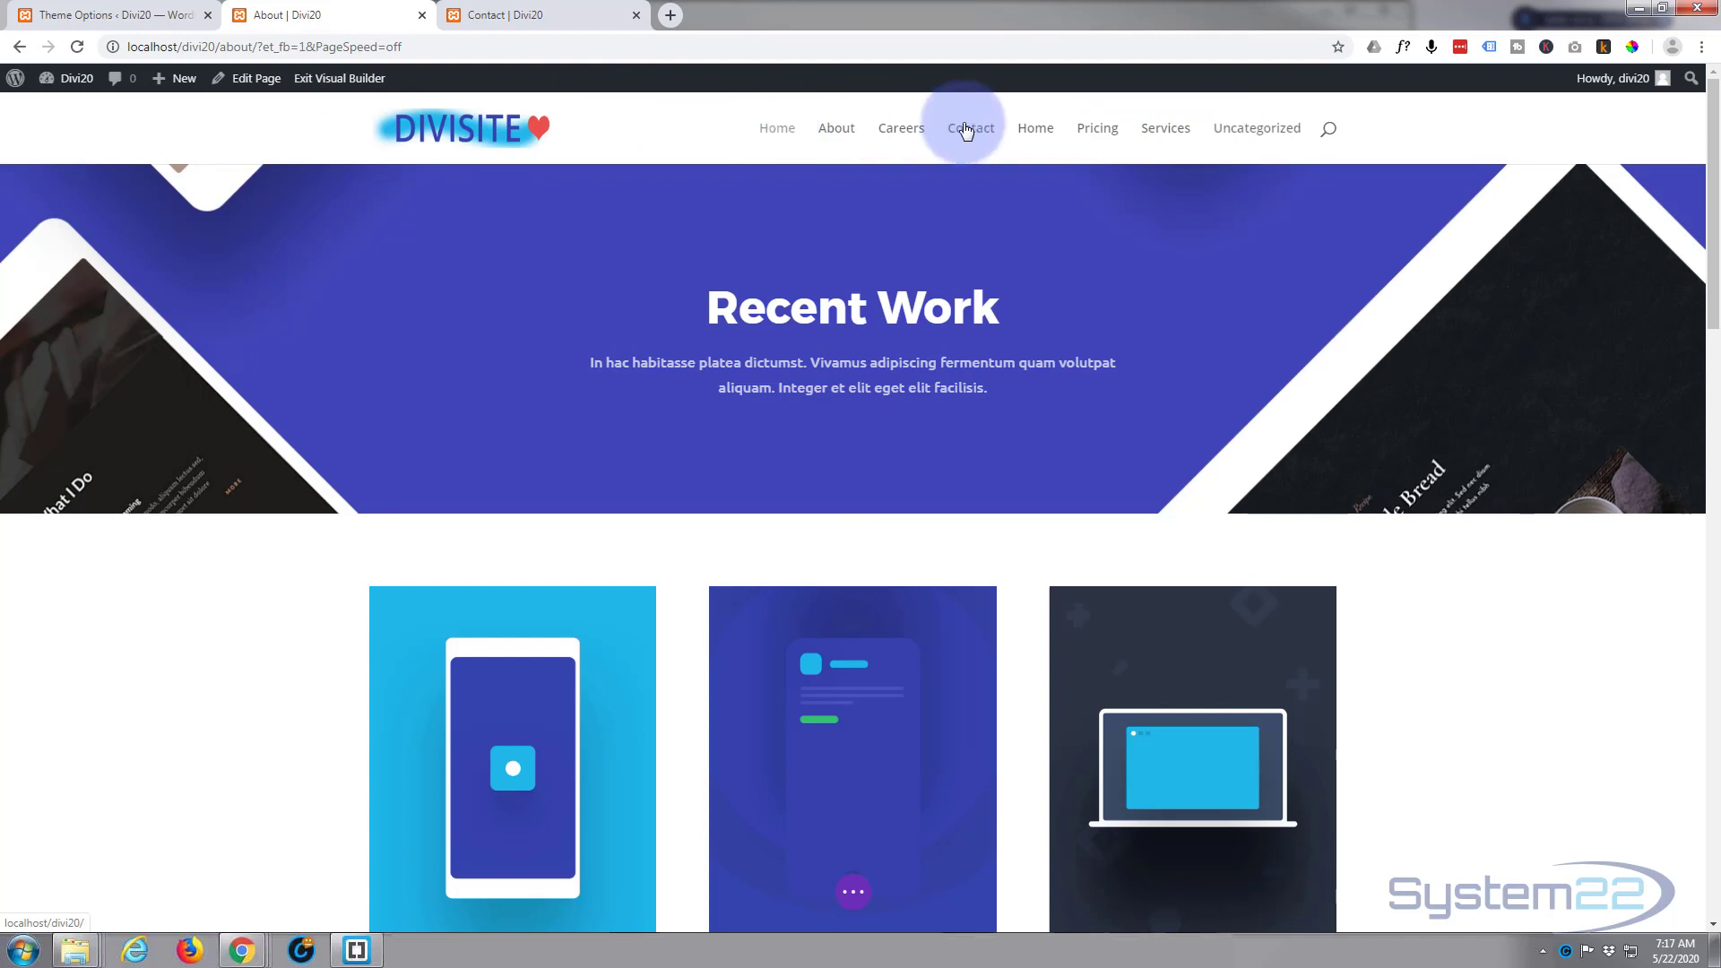
click(75, 20)
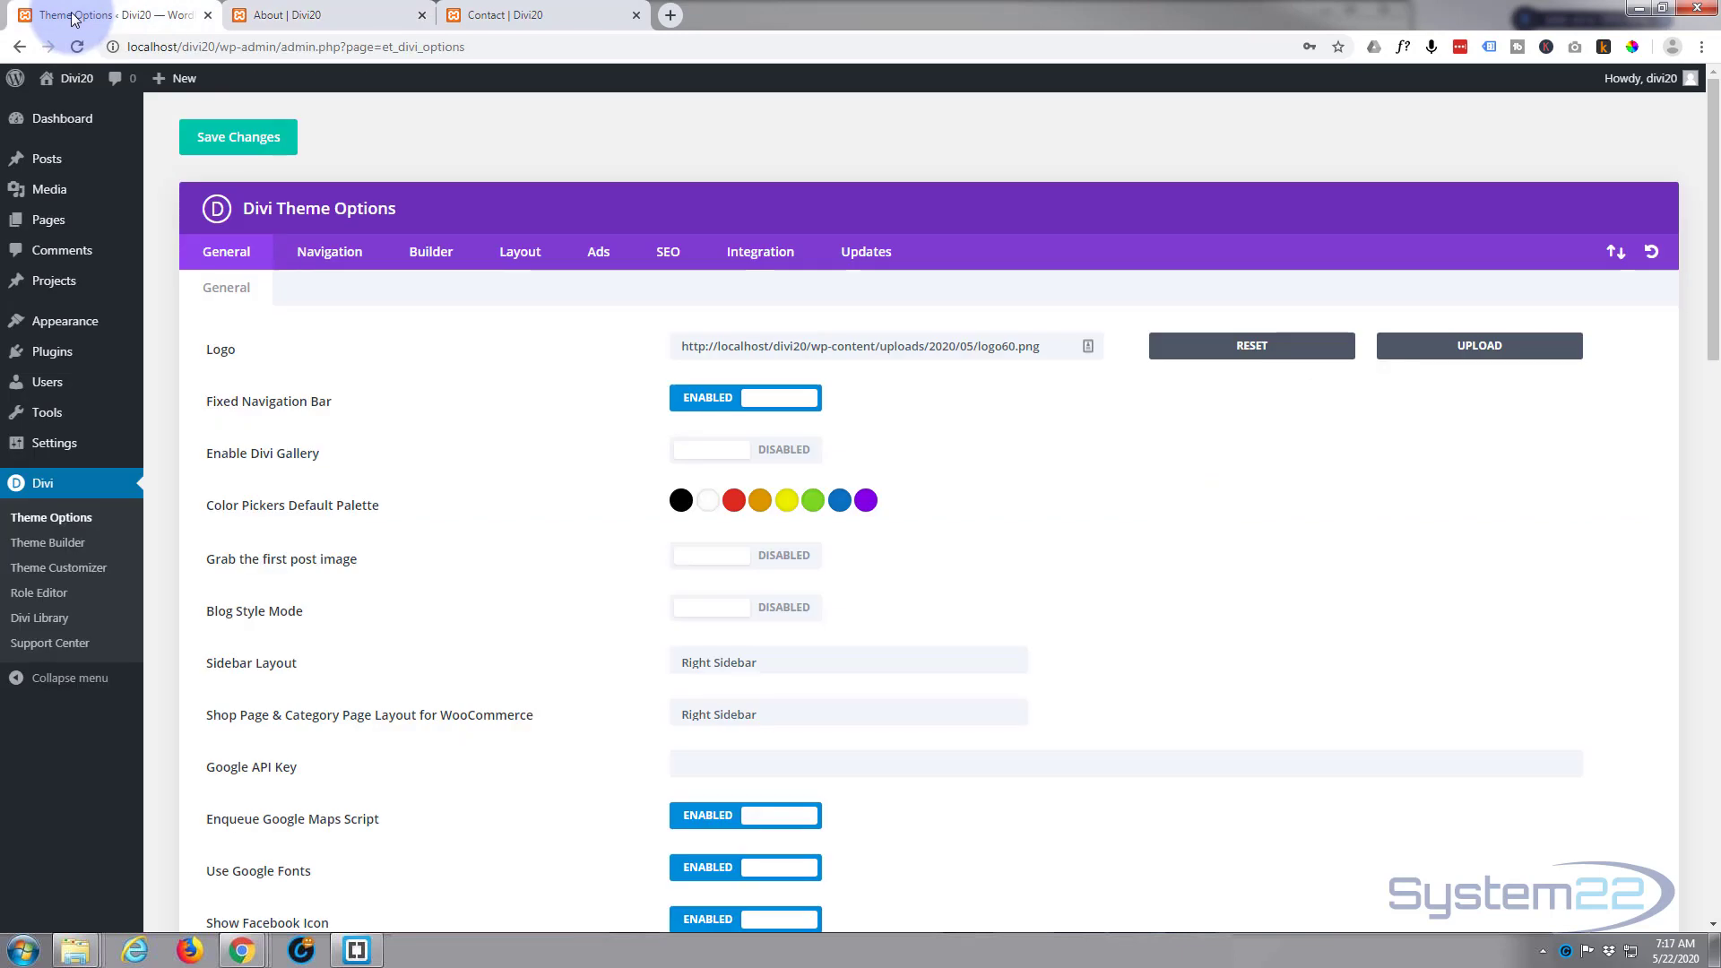
Step: Open the WordPress menu editor and create a new menu named main
mouse_move(96, 131)
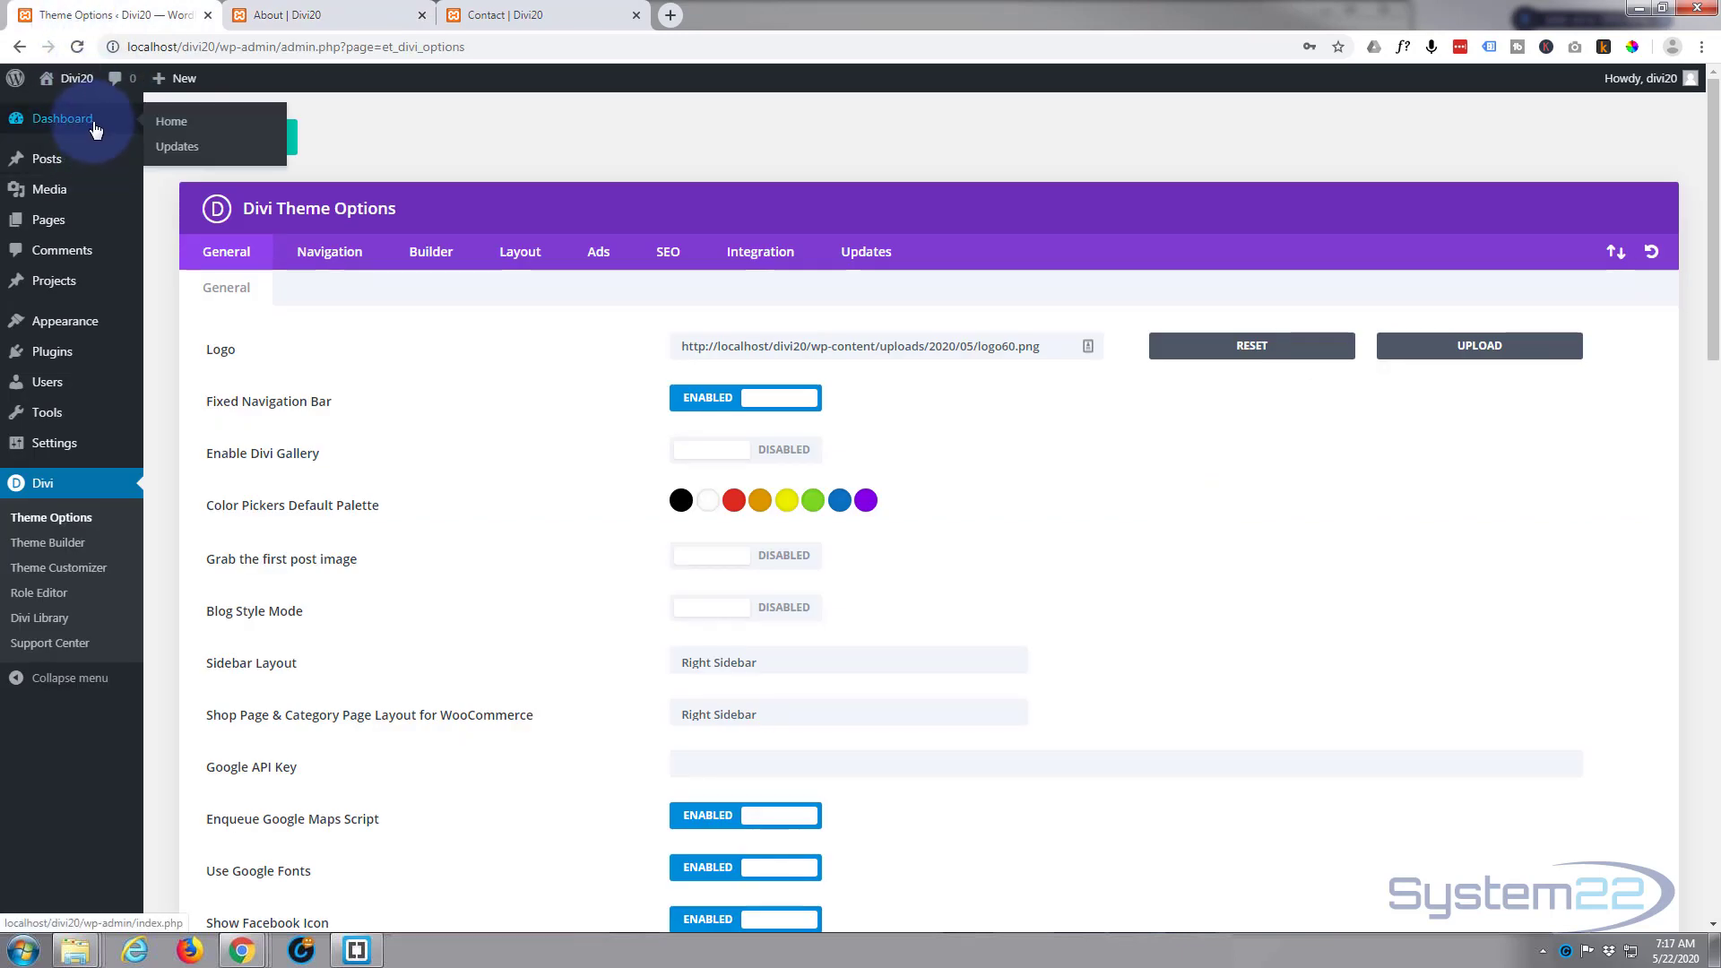
mouse_move(59, 335)
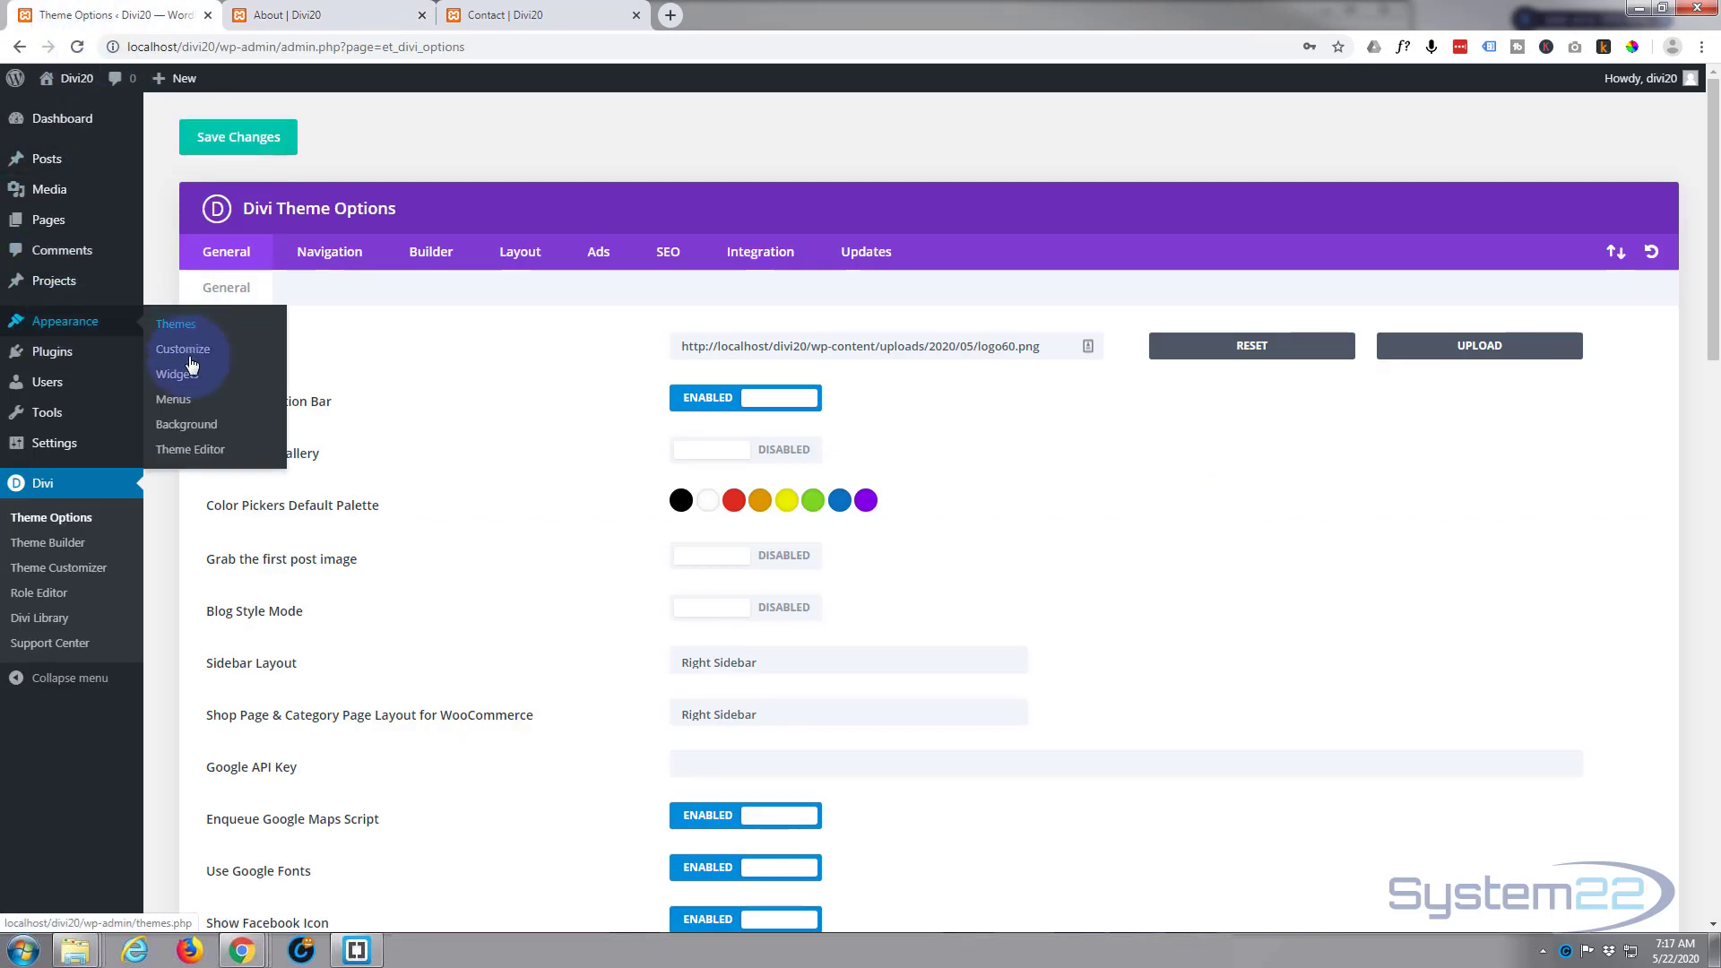
click(175, 401)
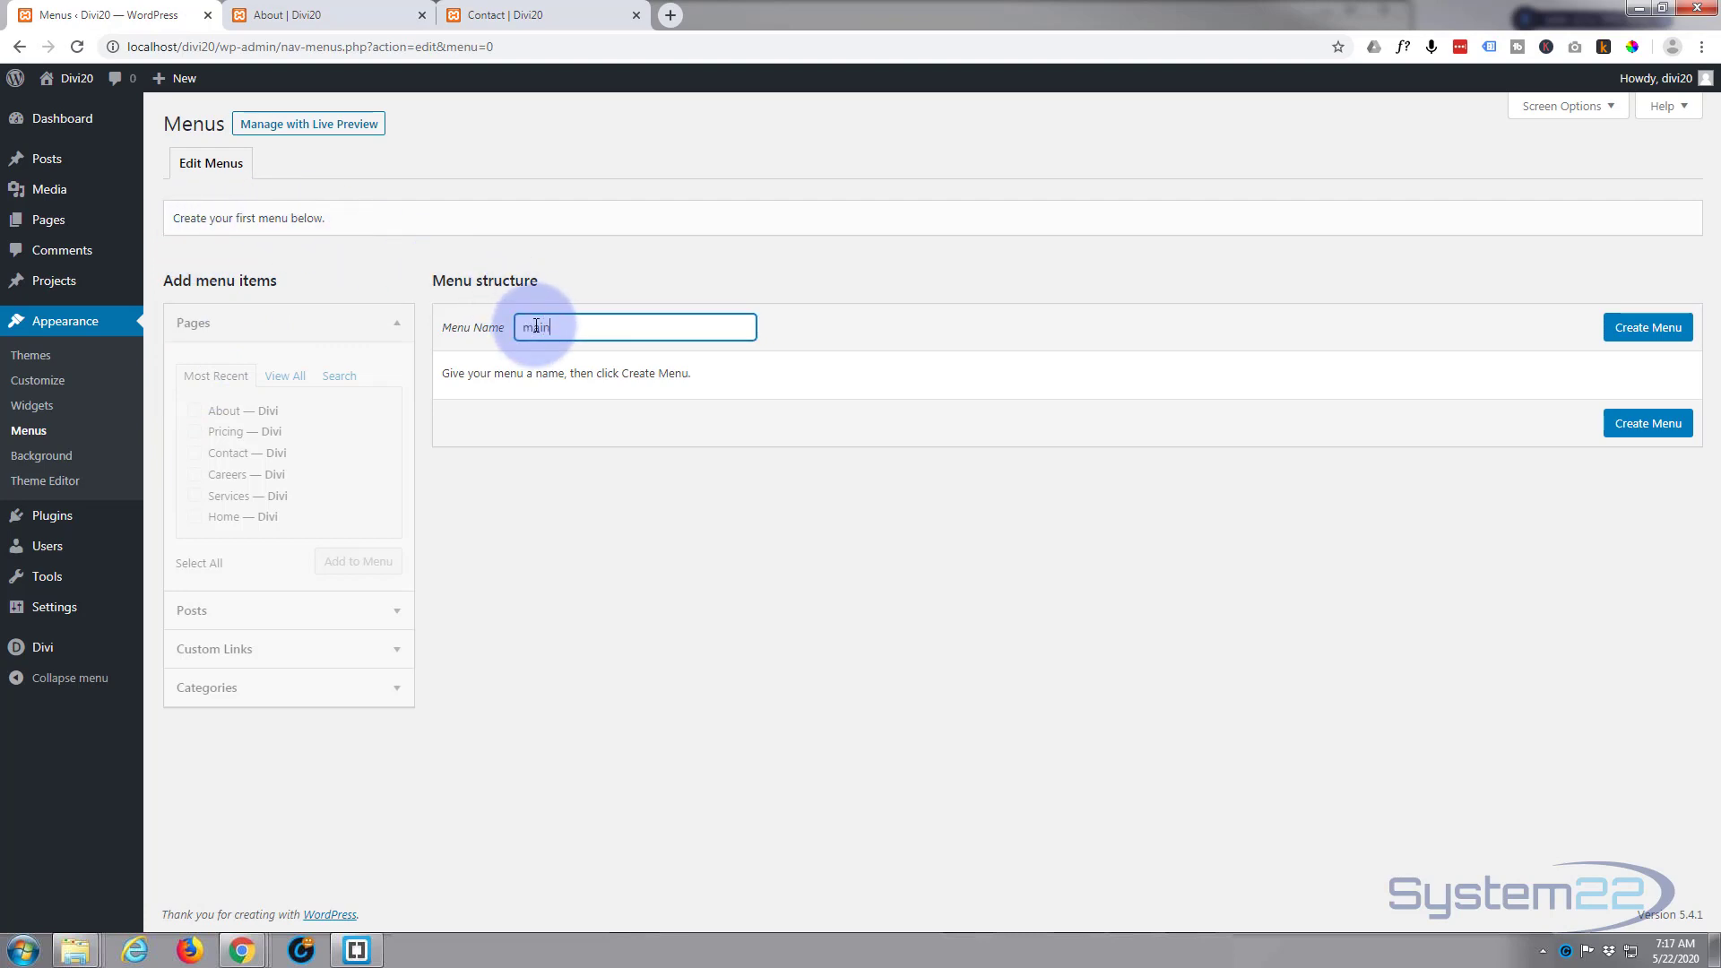
click(1646, 335)
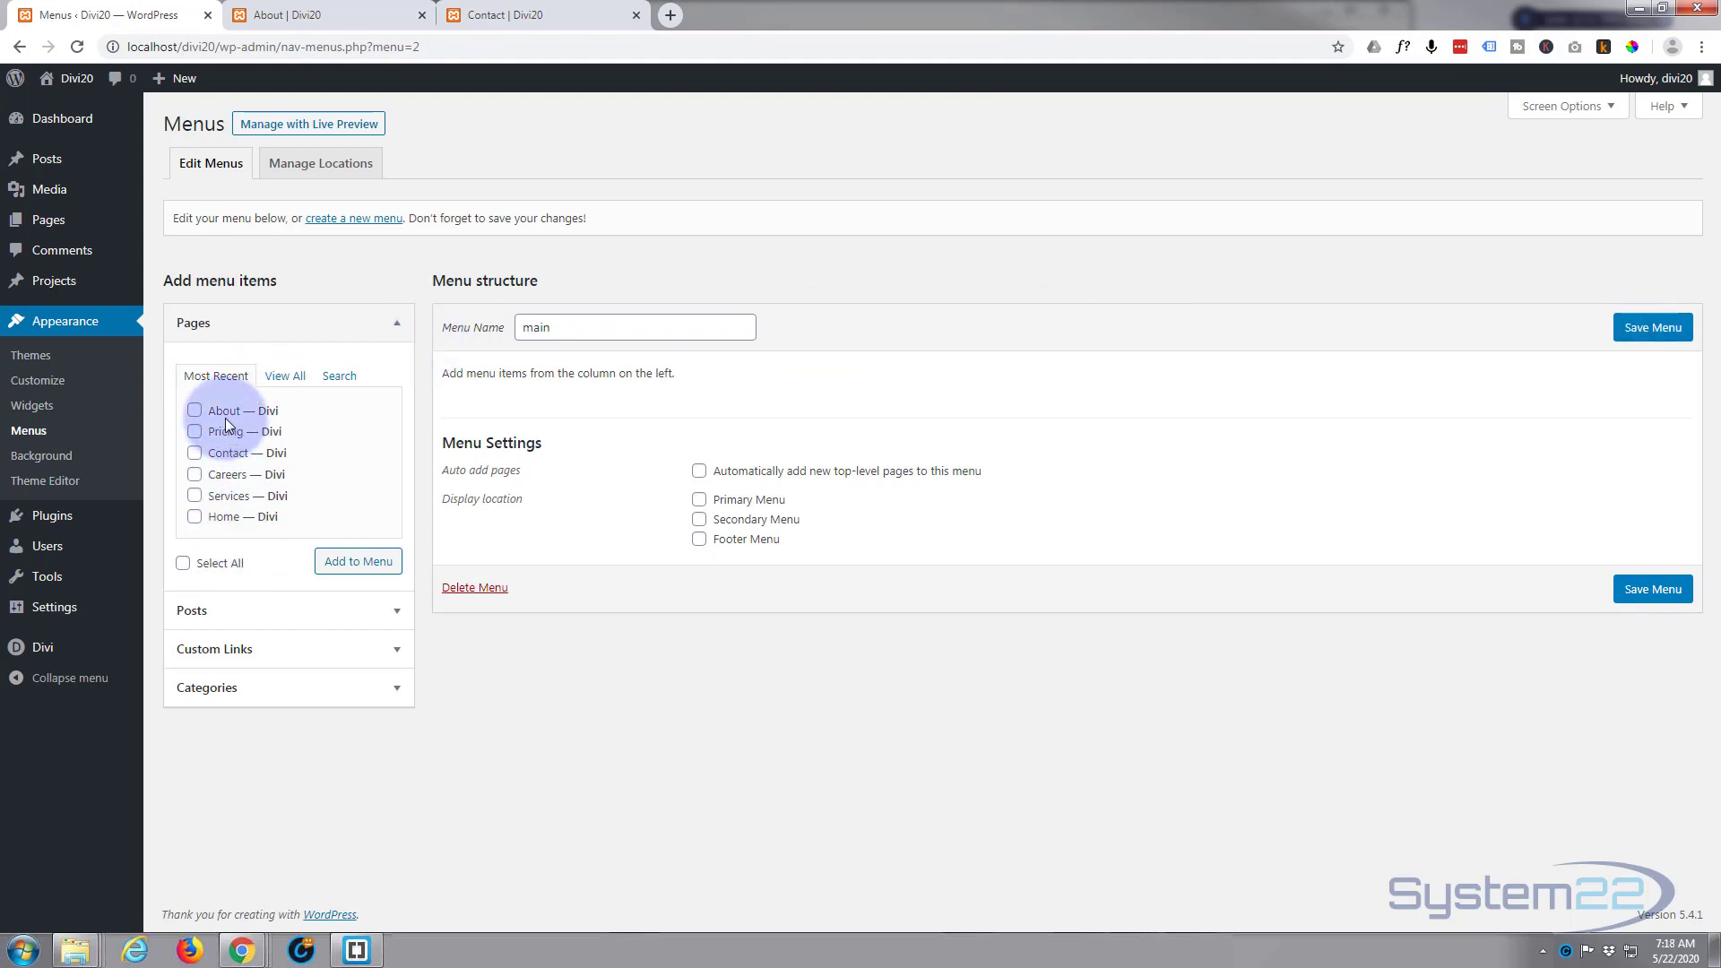
Step: Add the Home, Services, Careers, Contact, Pricing and About pages to the main menu
click(194, 517)
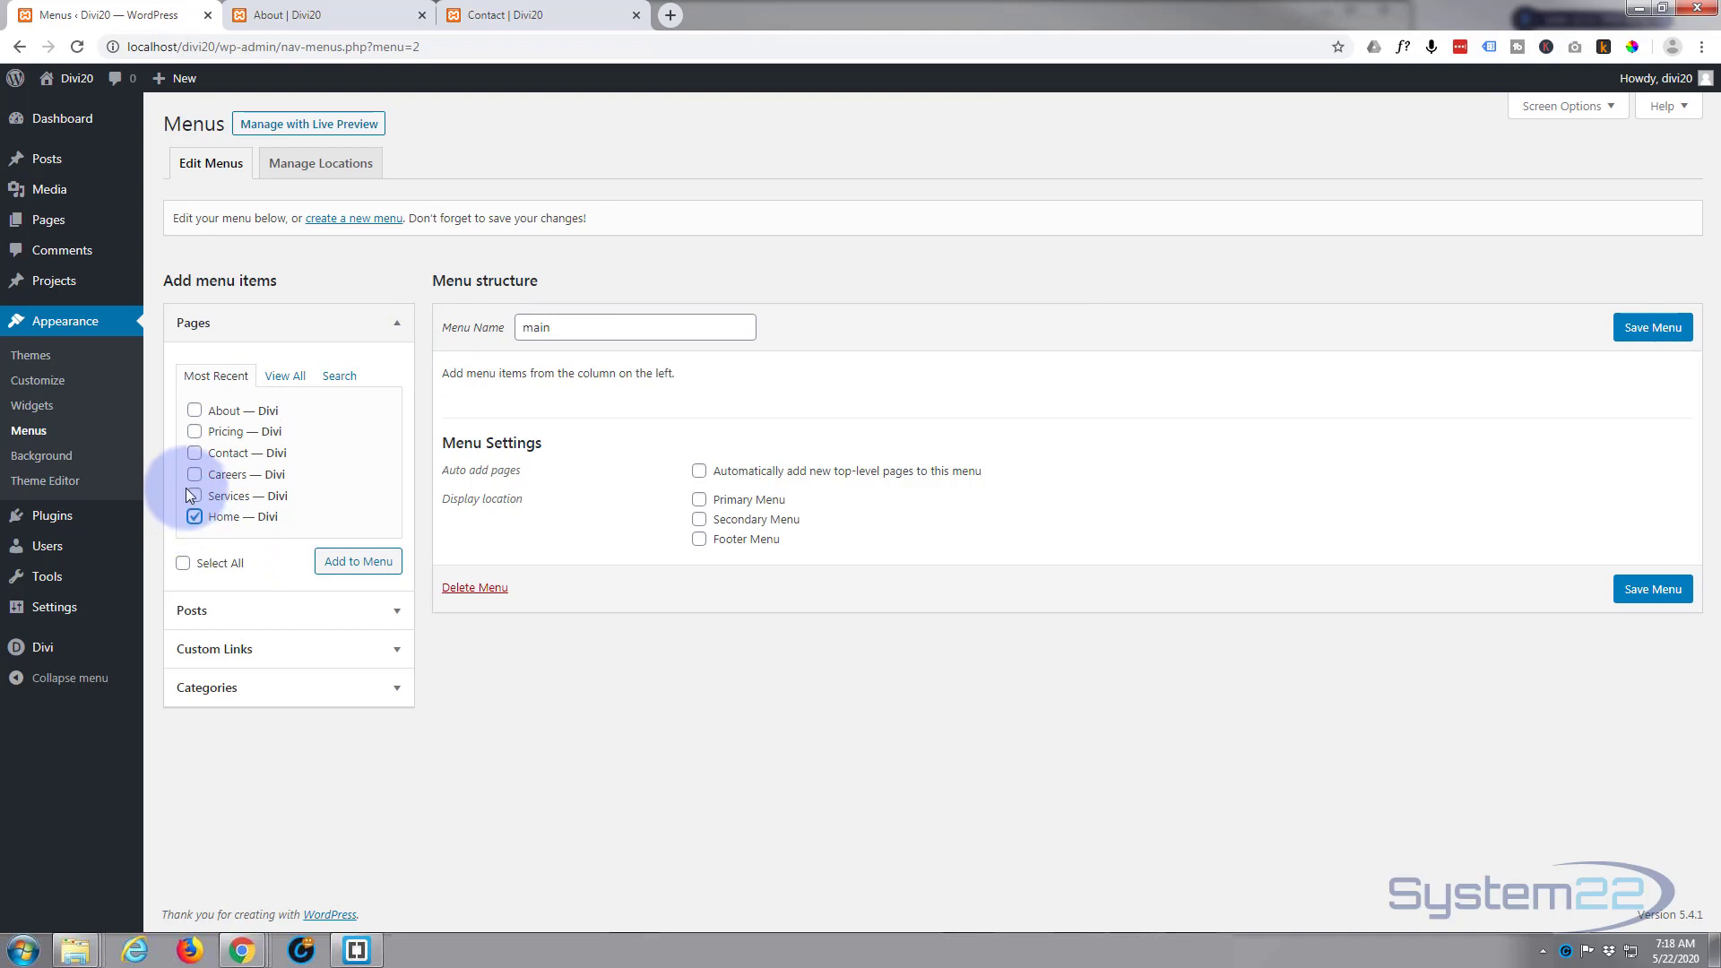
click(195, 496)
click(195, 474)
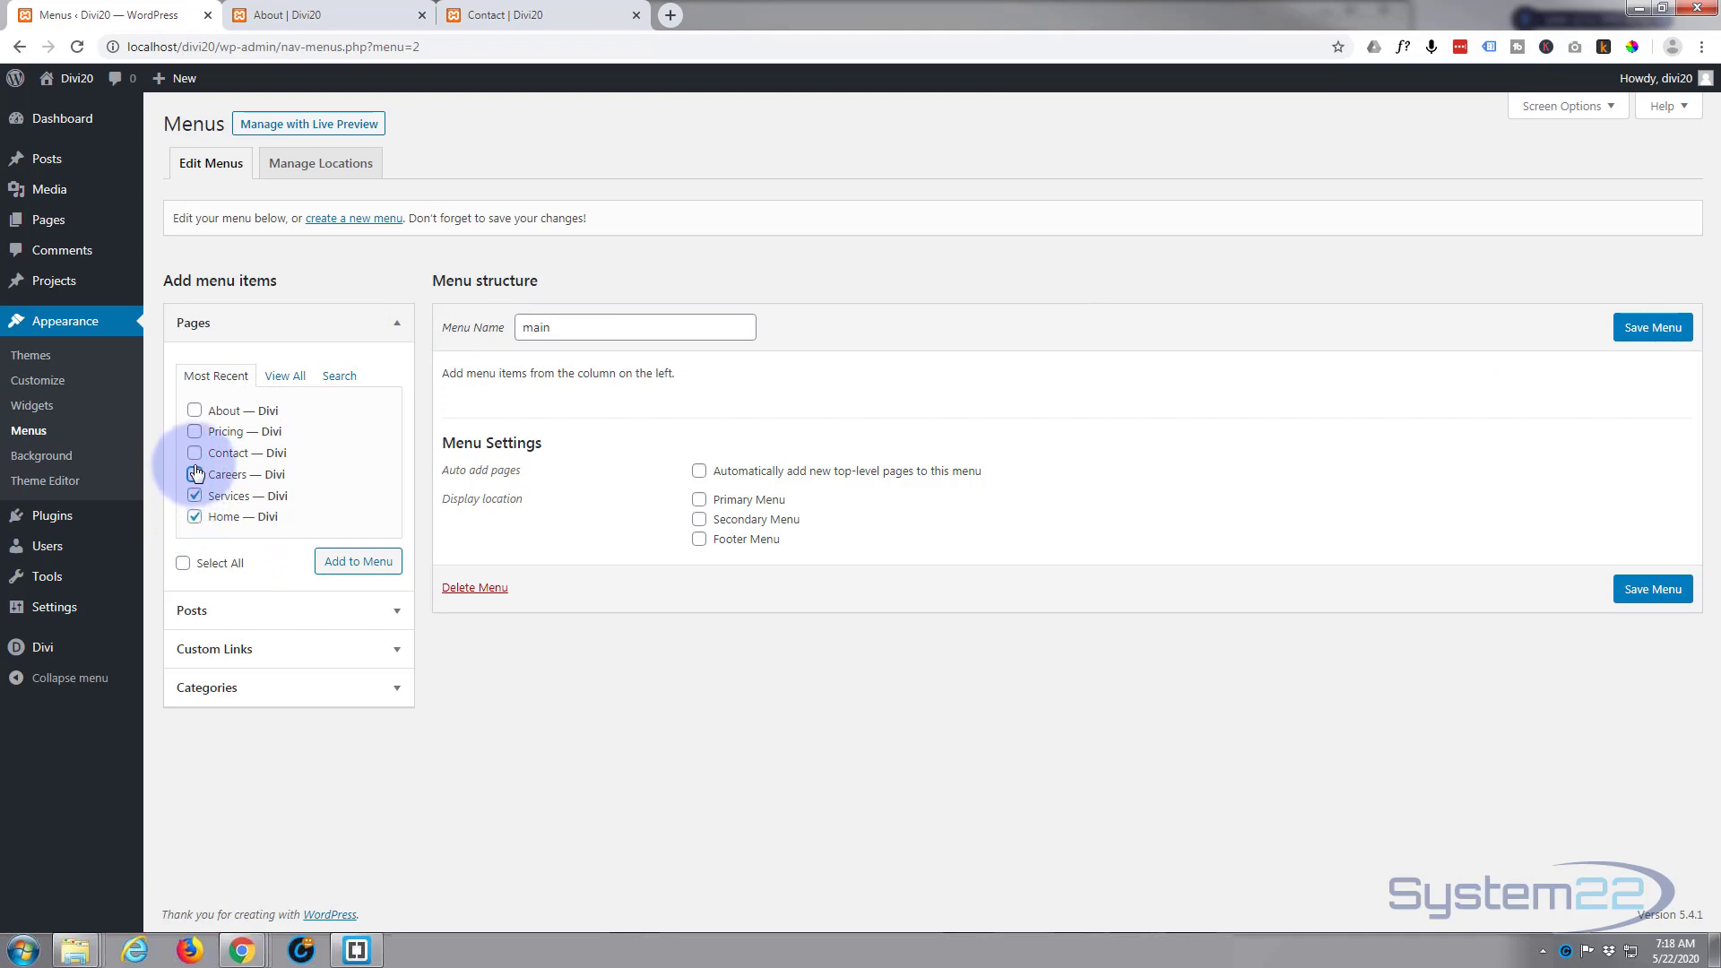
click(194, 453)
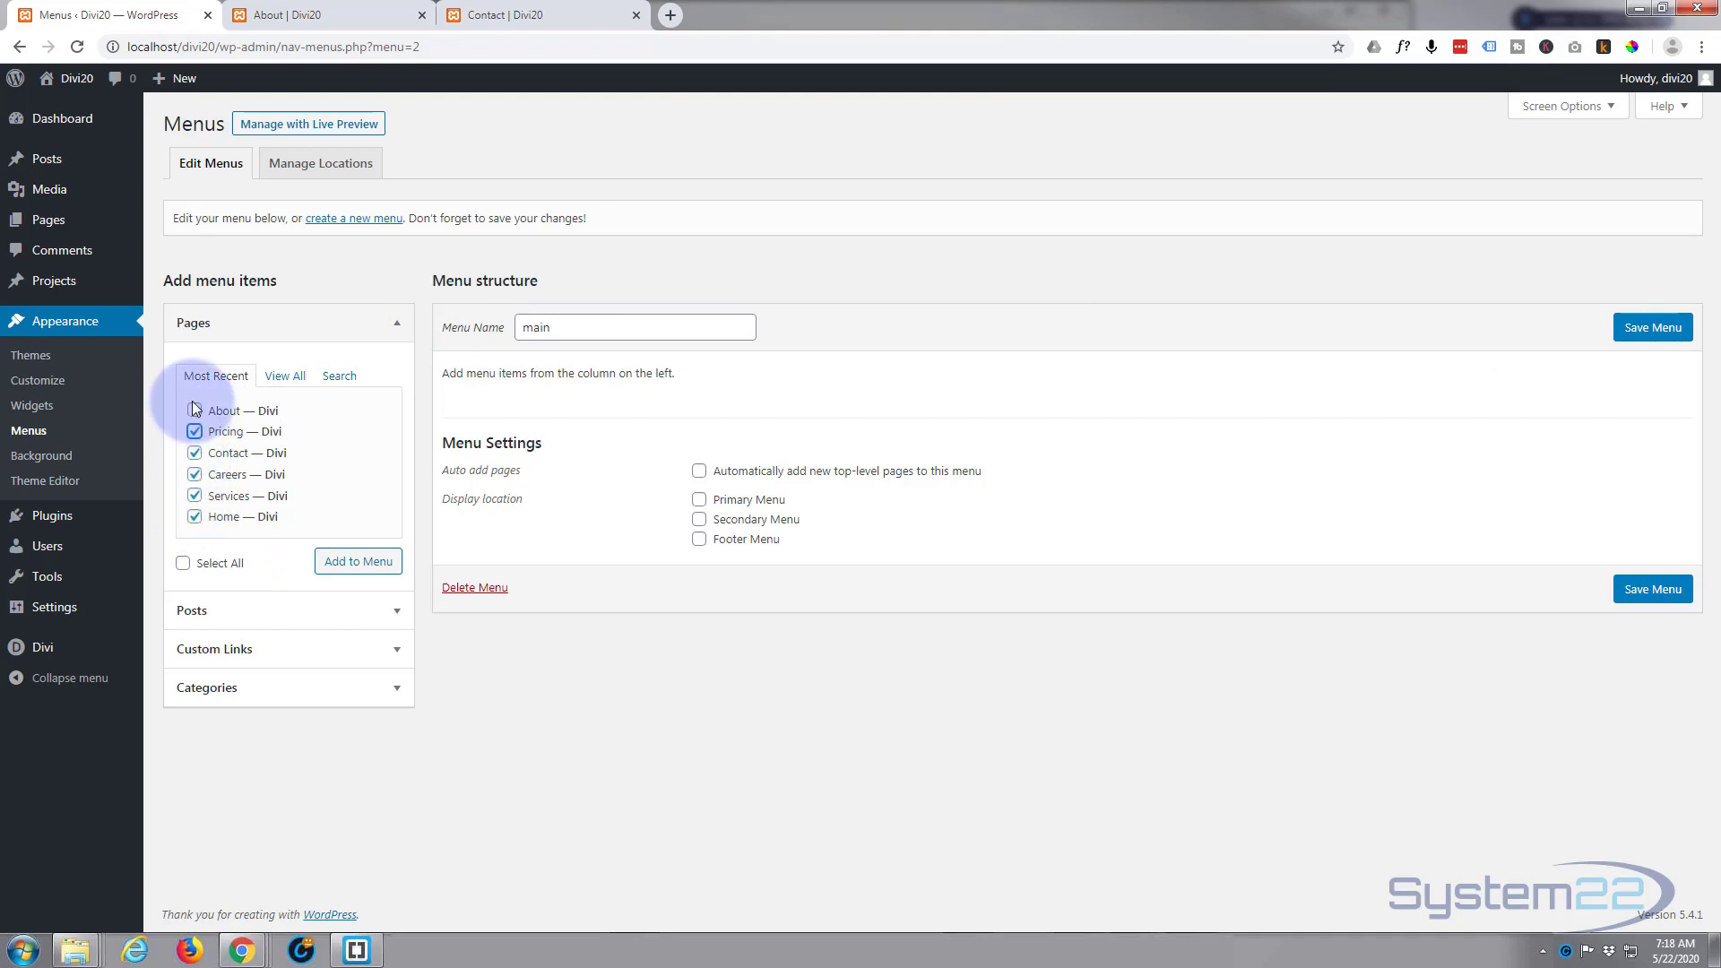
click(195, 433)
click(193, 411)
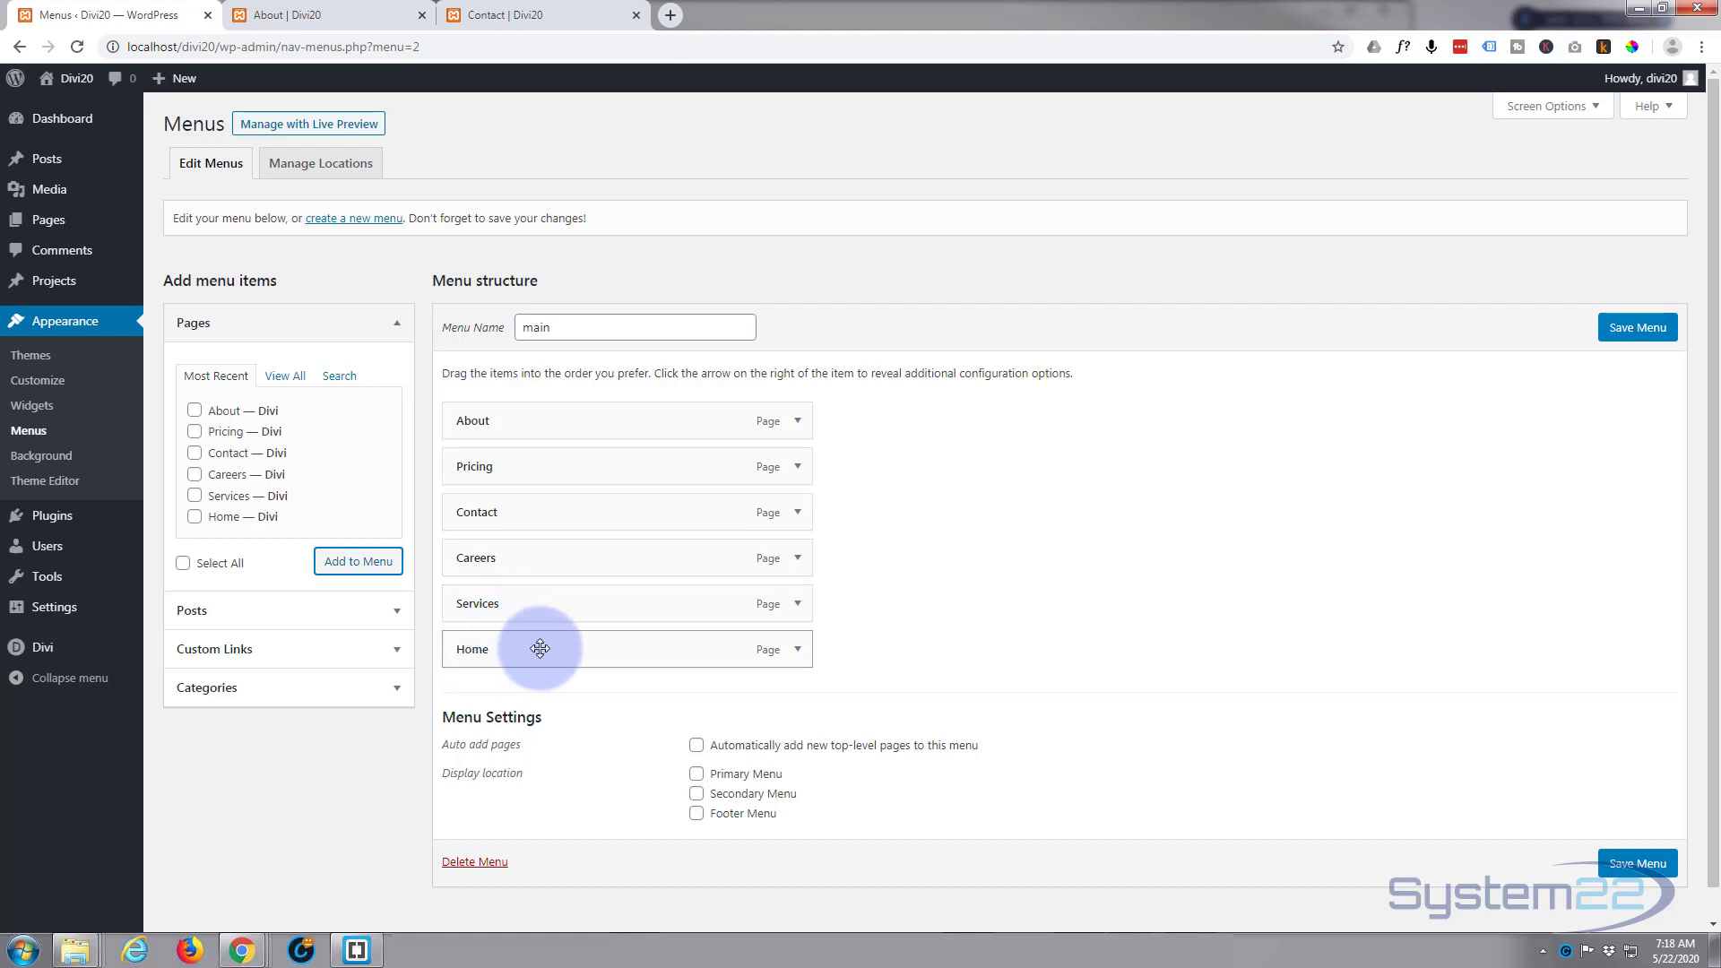
Step: Arrange the menu items as top-level entries in the order Home, About, Services, Pricing, Careers, Contact
drag(550, 650, 546, 422)
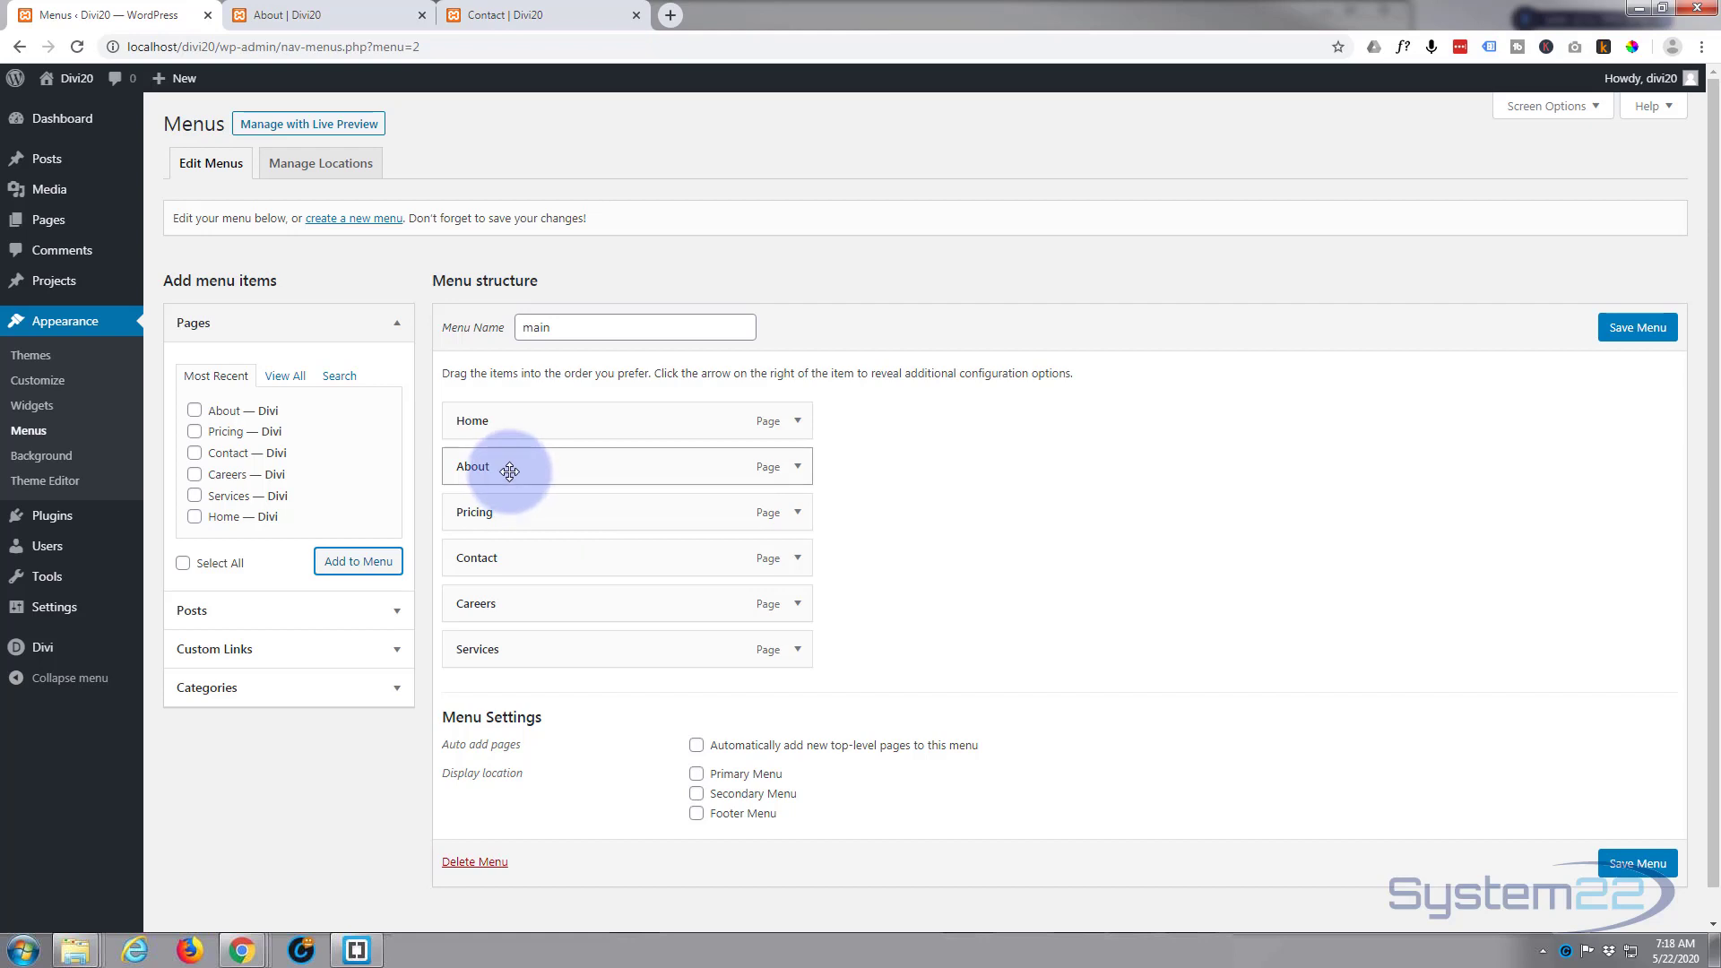
drag(510, 471, 567, 472)
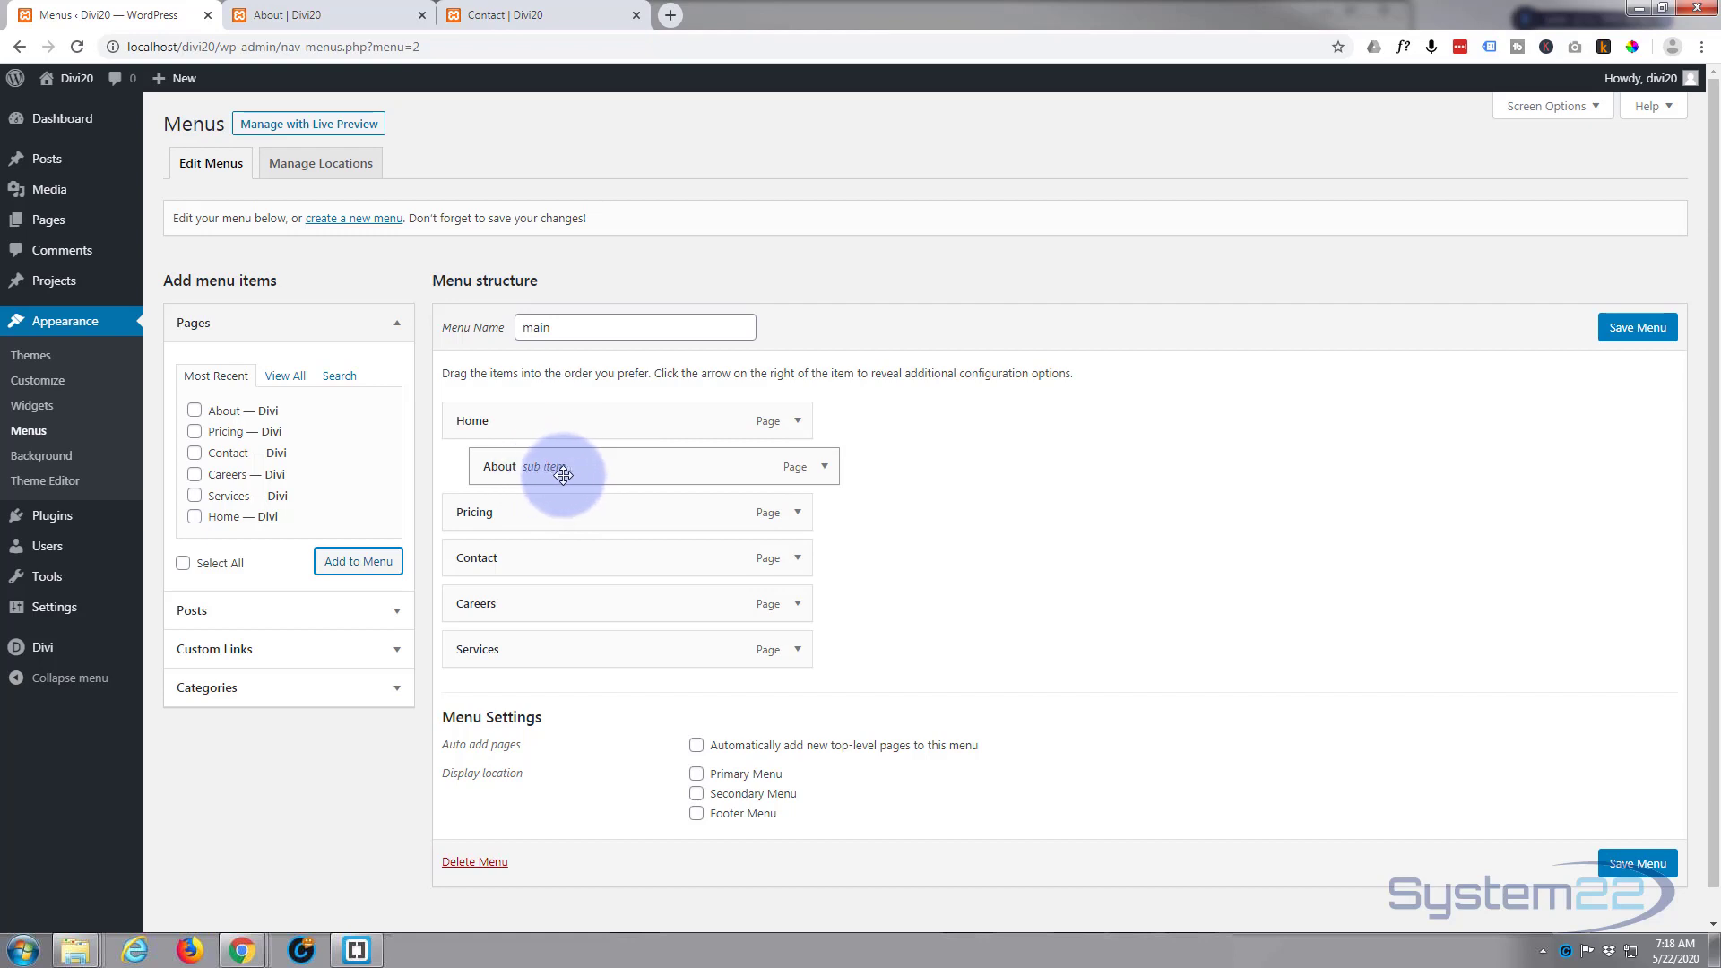
drag(645, 470, 611, 471)
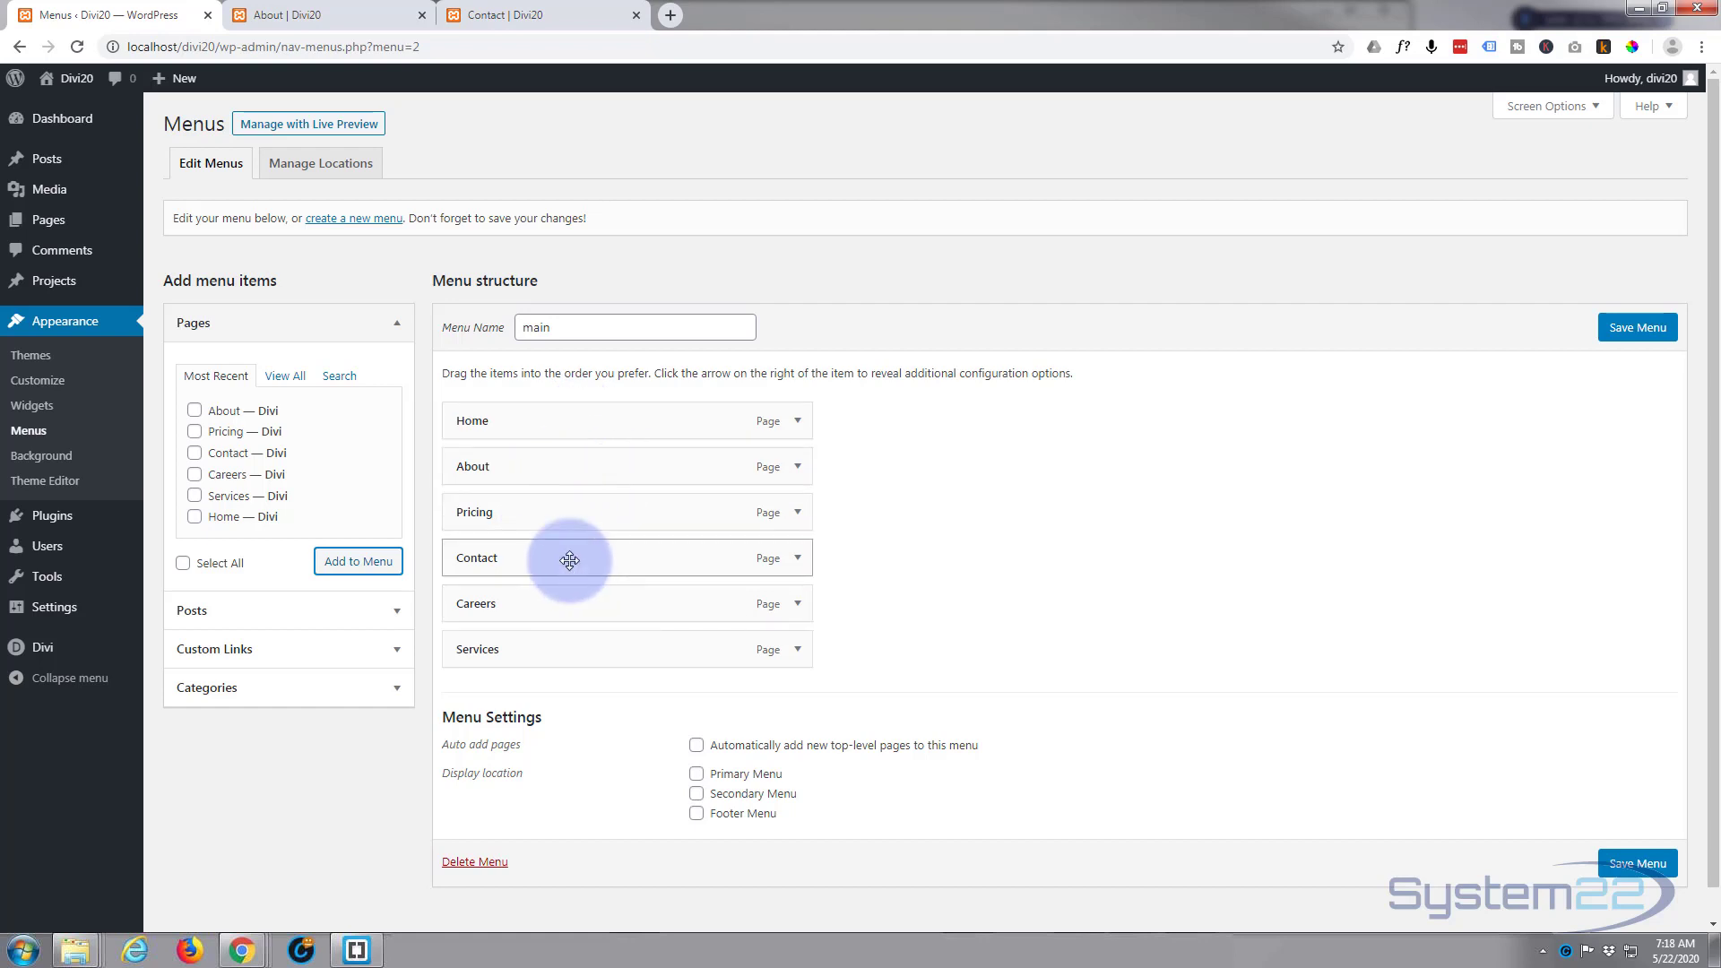
drag(568, 561, 562, 512)
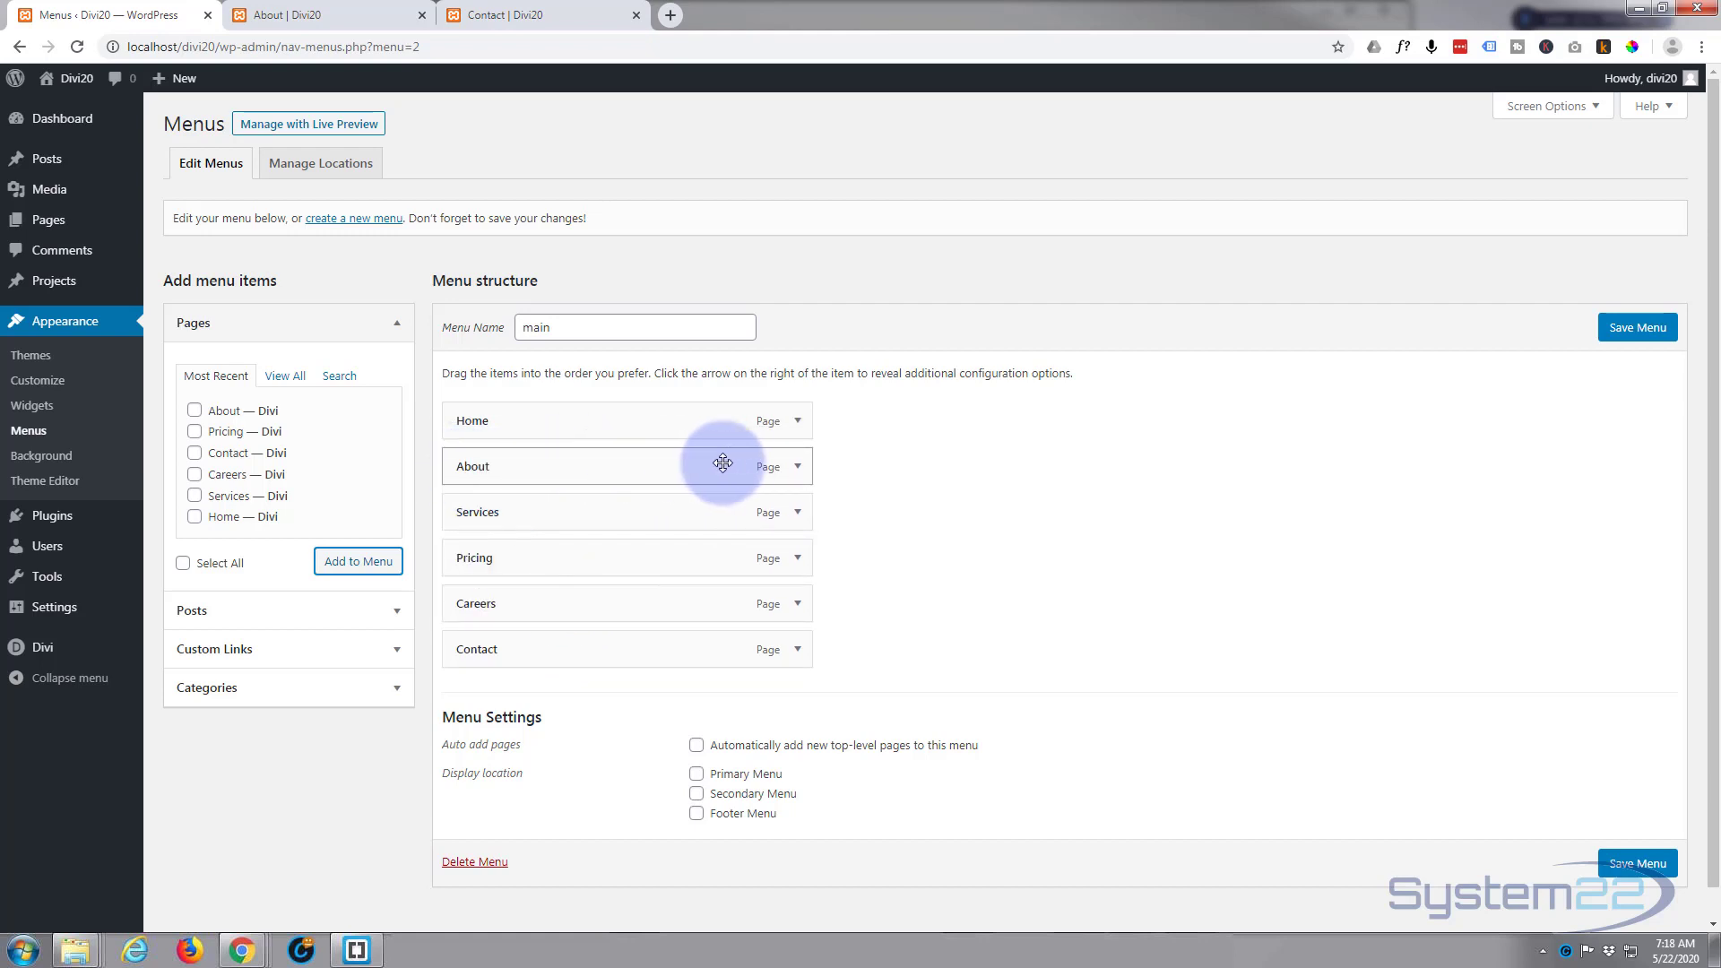
Step: Change the About menu item's navigation label to Portfolio and save the menu
click(798, 466)
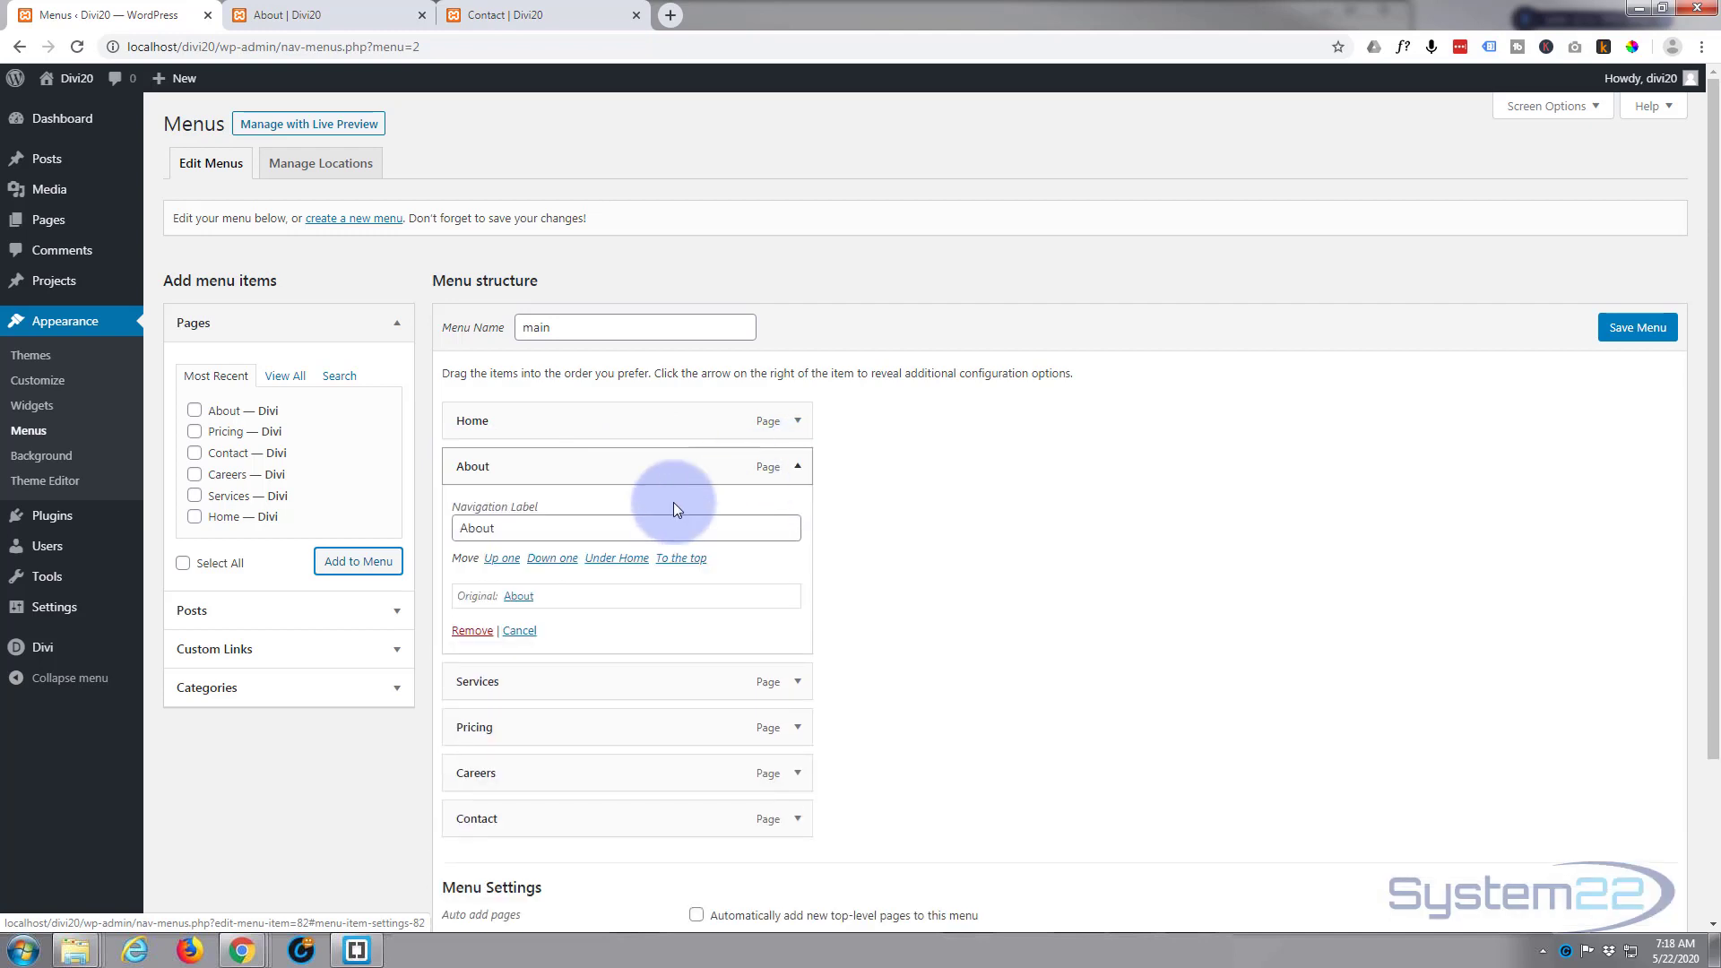
click(800, 471)
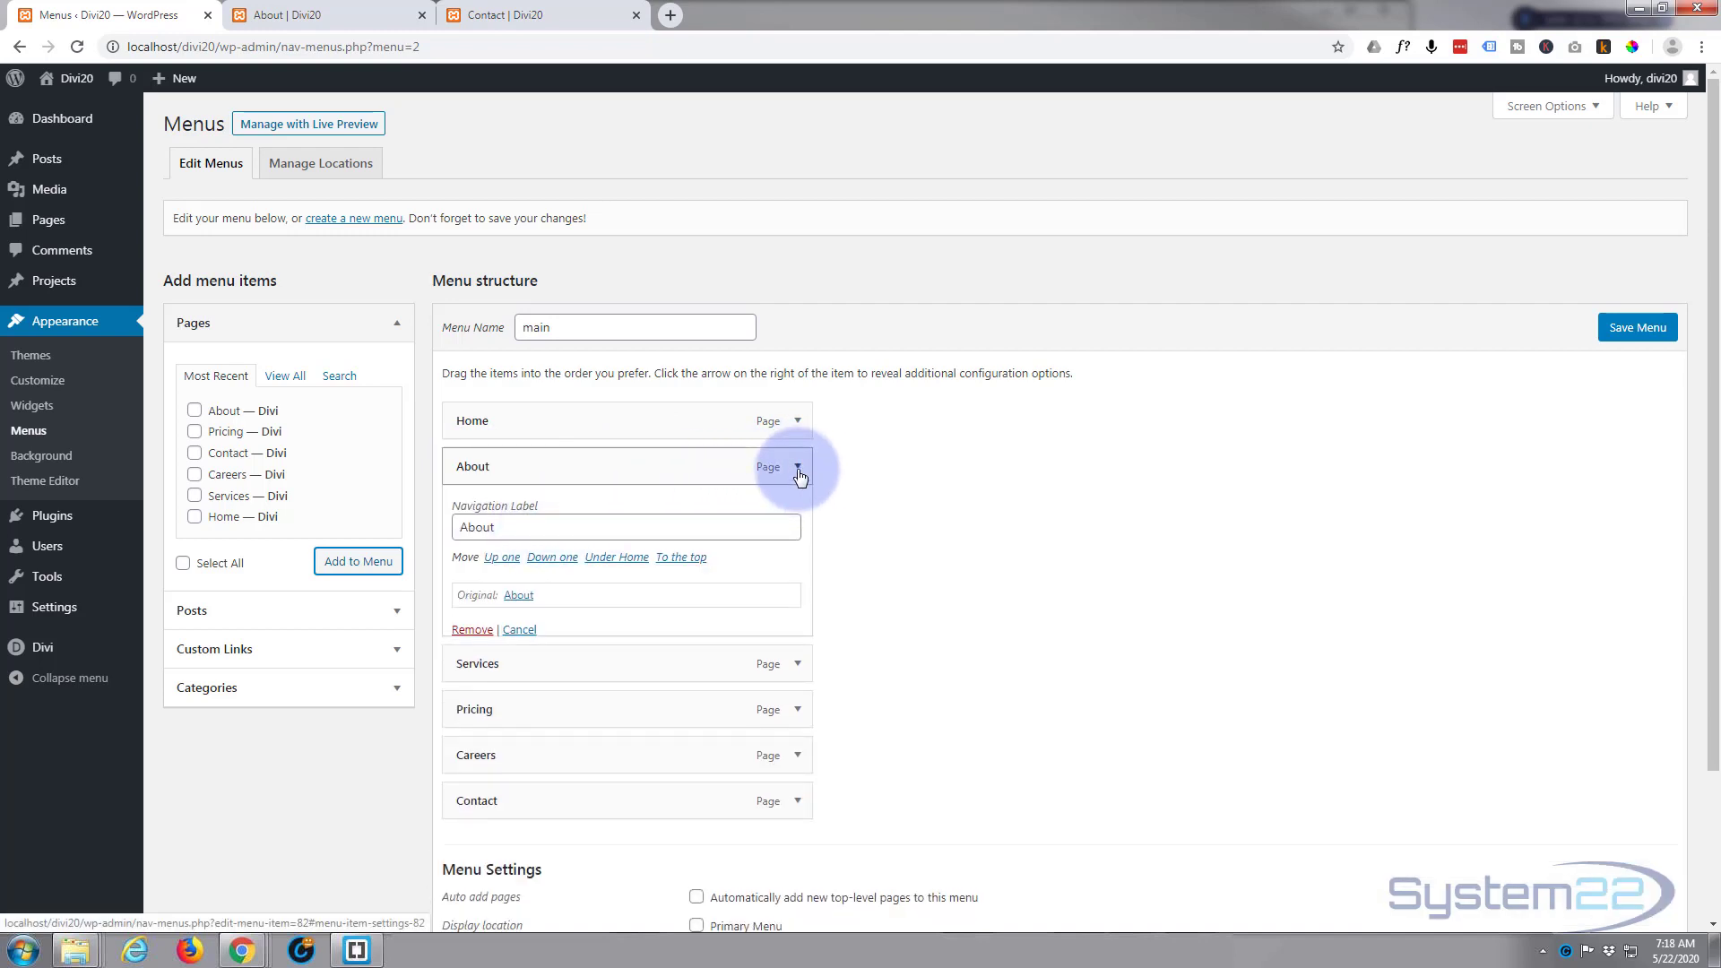
click(798, 468)
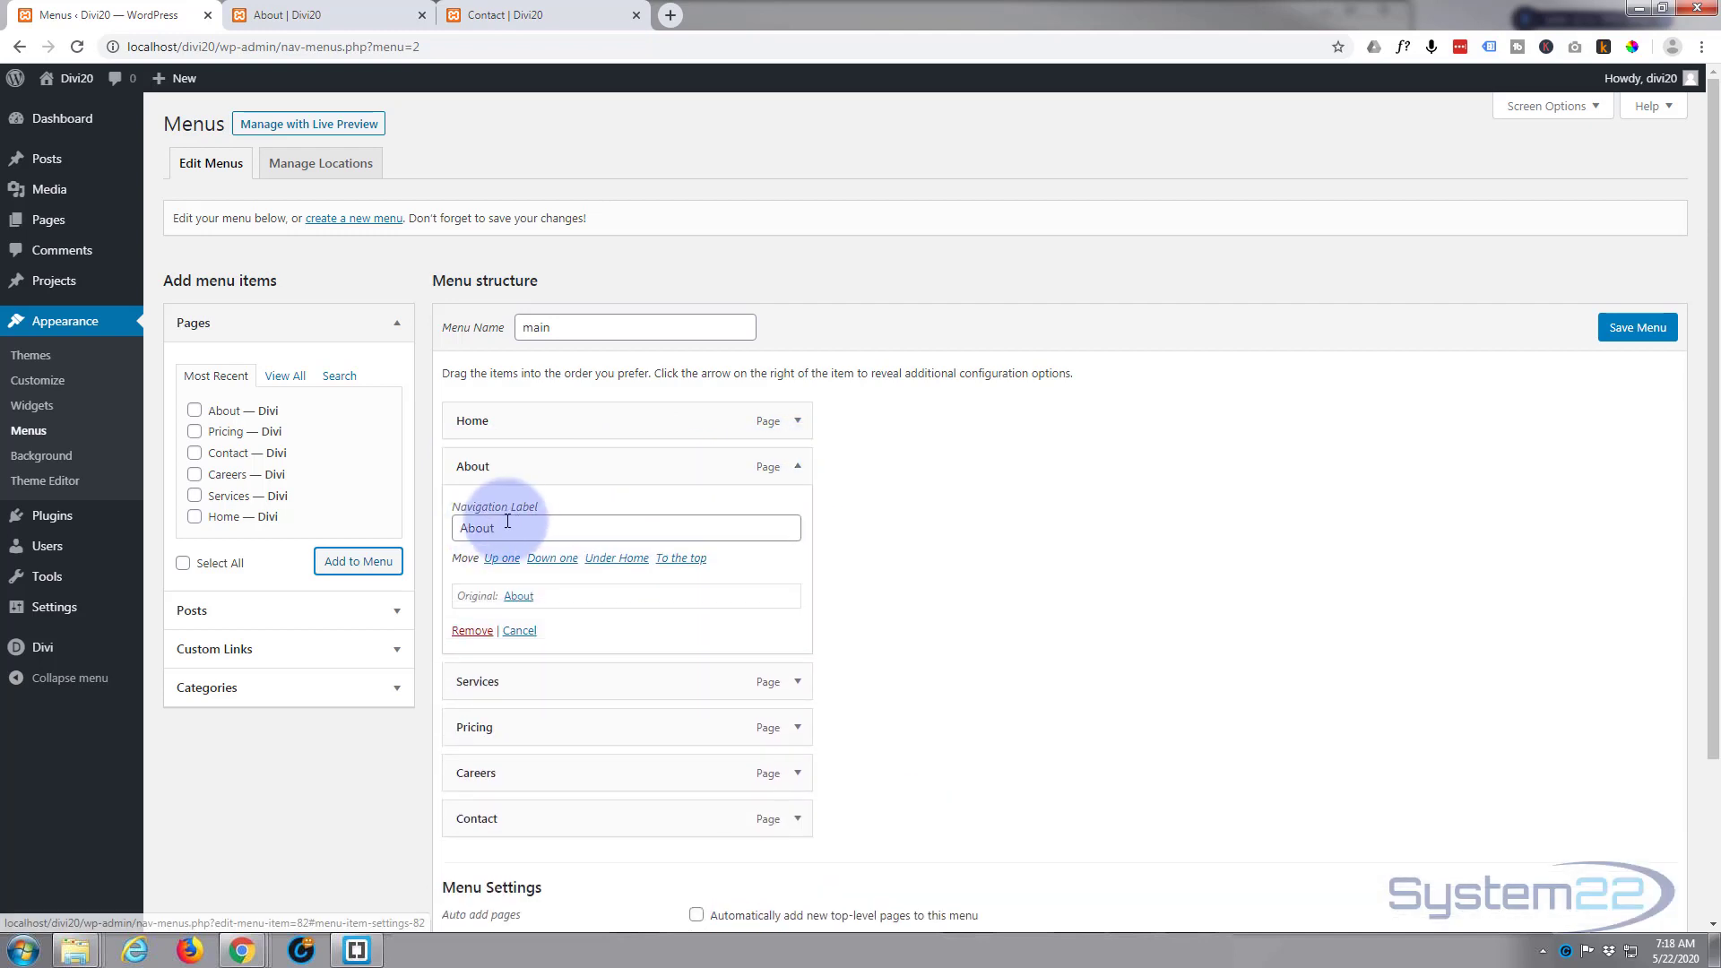
drag(519, 528, 446, 532)
text(P)
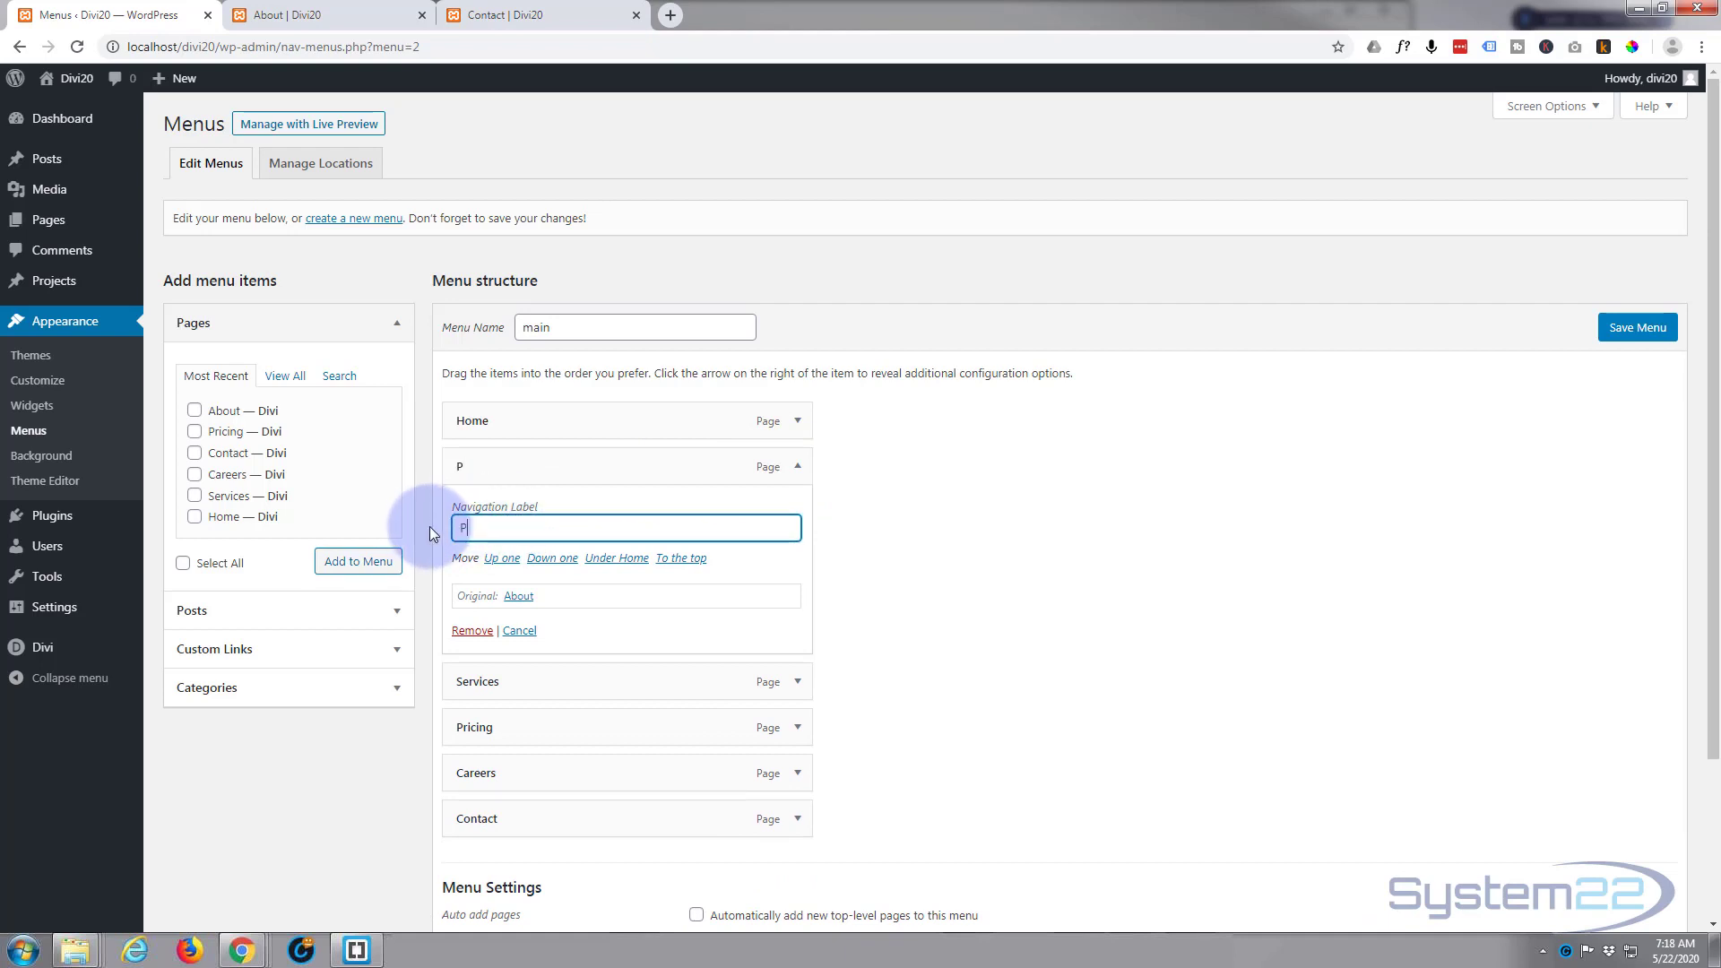
text(ortfolio)
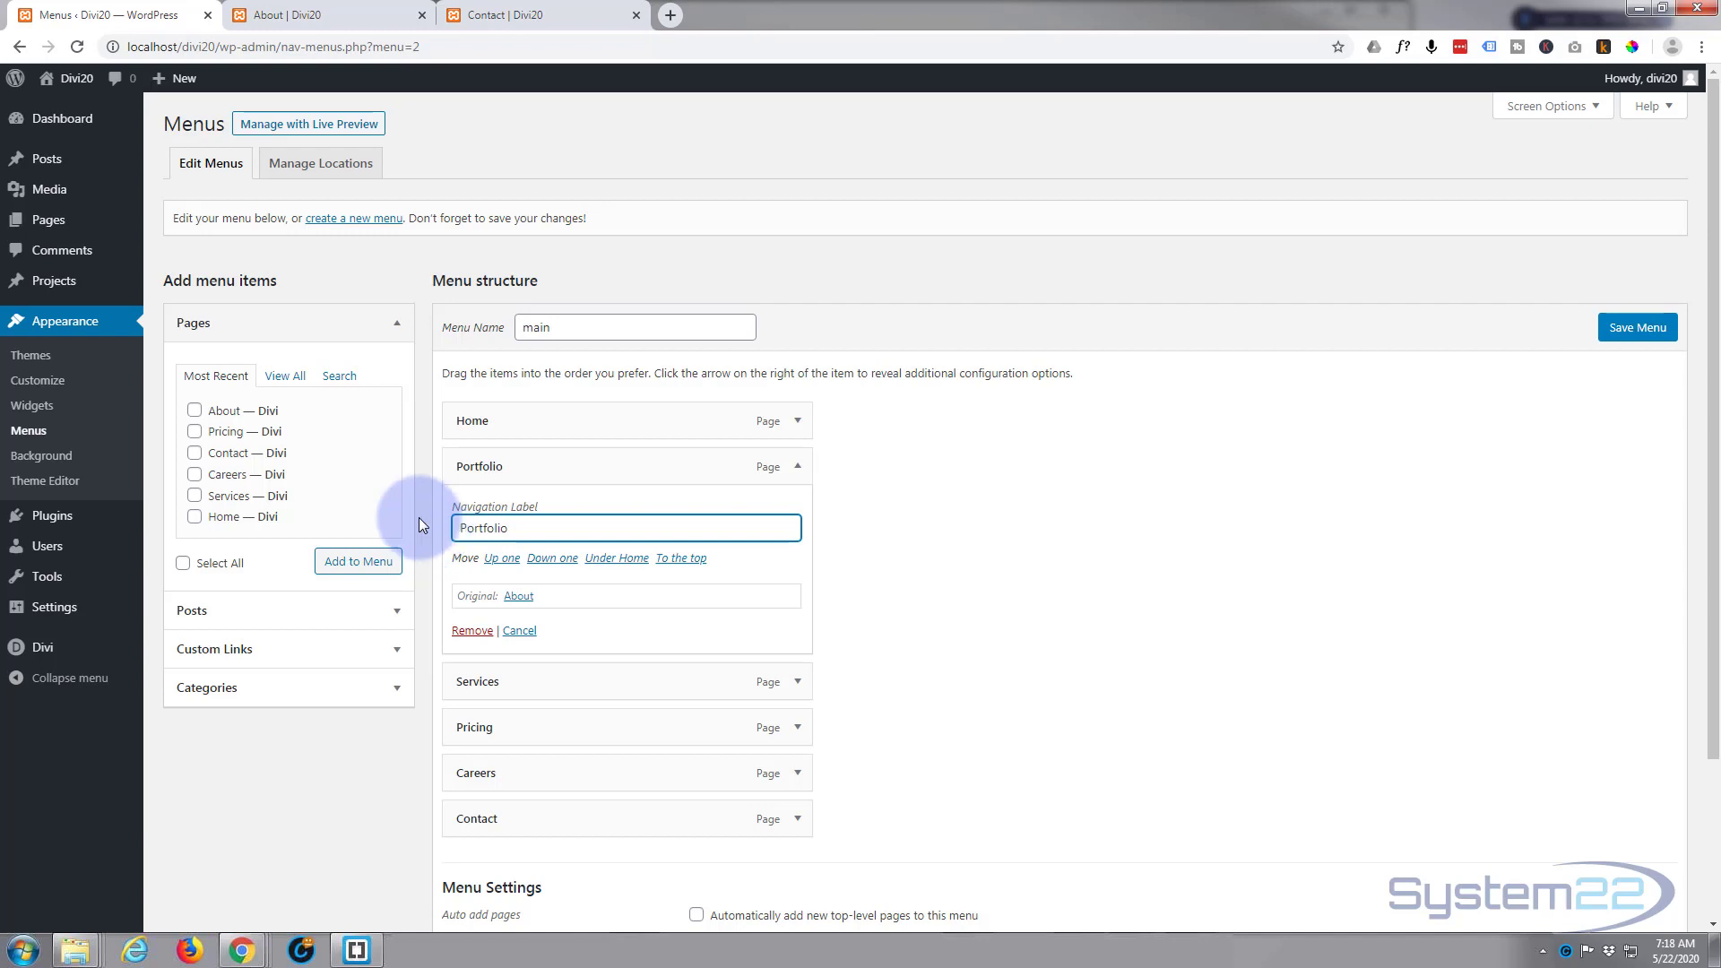
click(1638, 328)
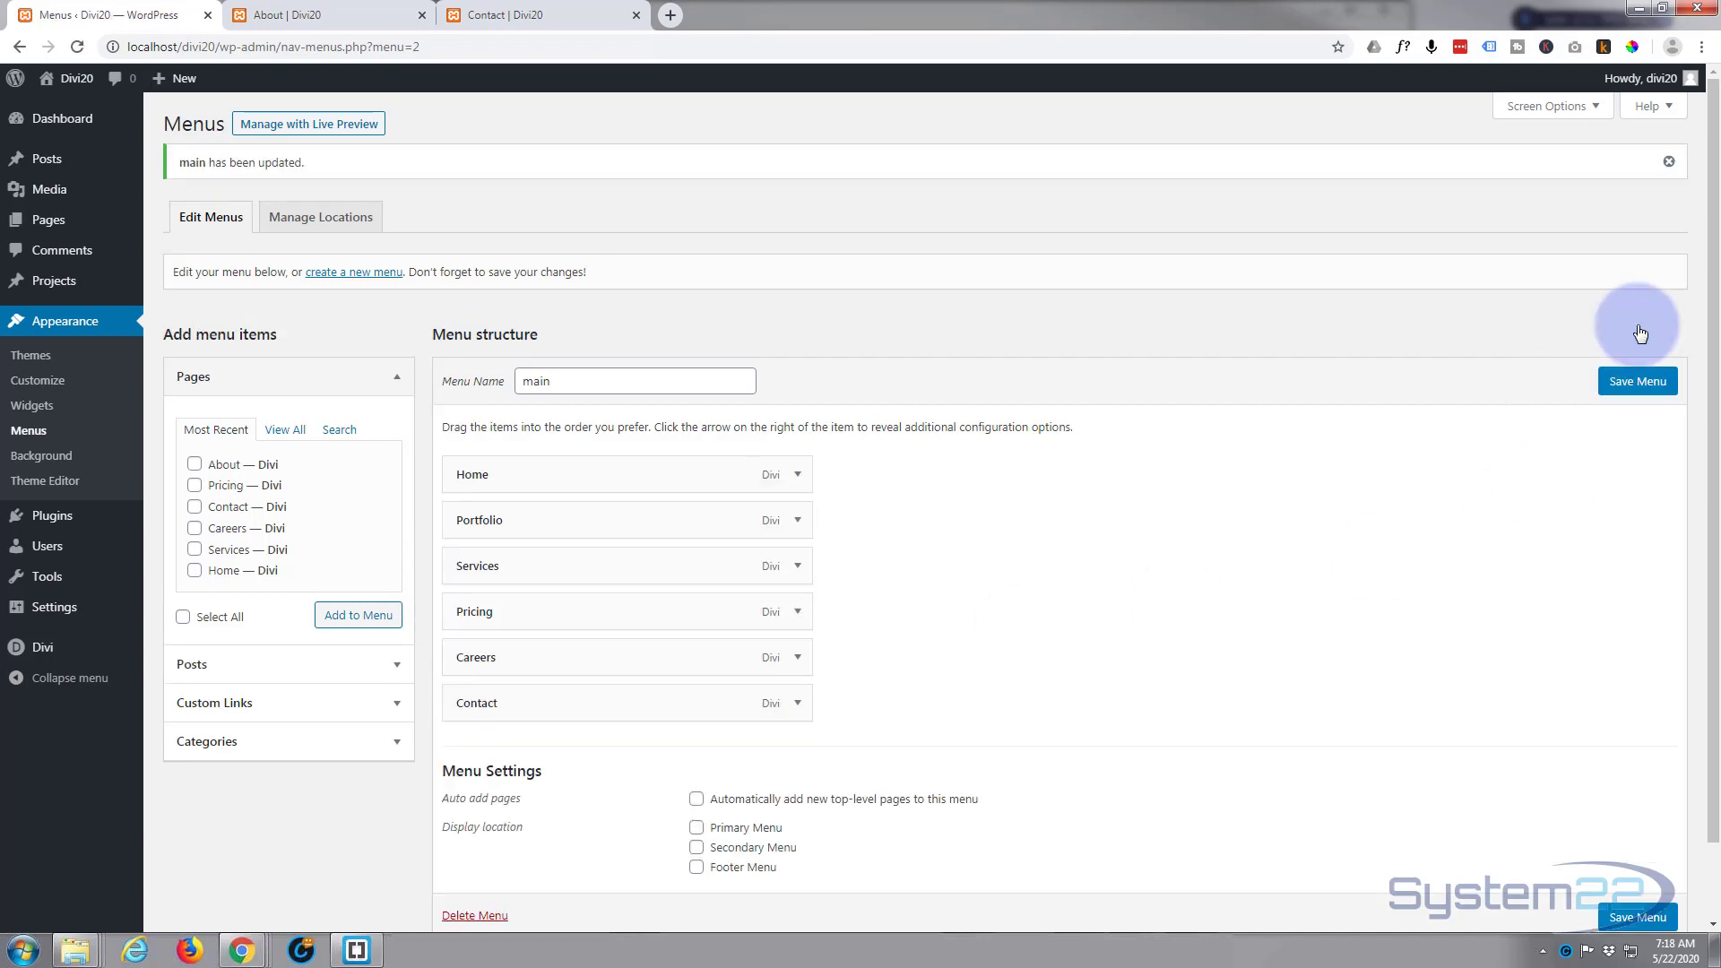
Step: Check the header menu on the About page, then assign the main menu to the Primary Menu location in the Divi Theme Customizer
click(296, 15)
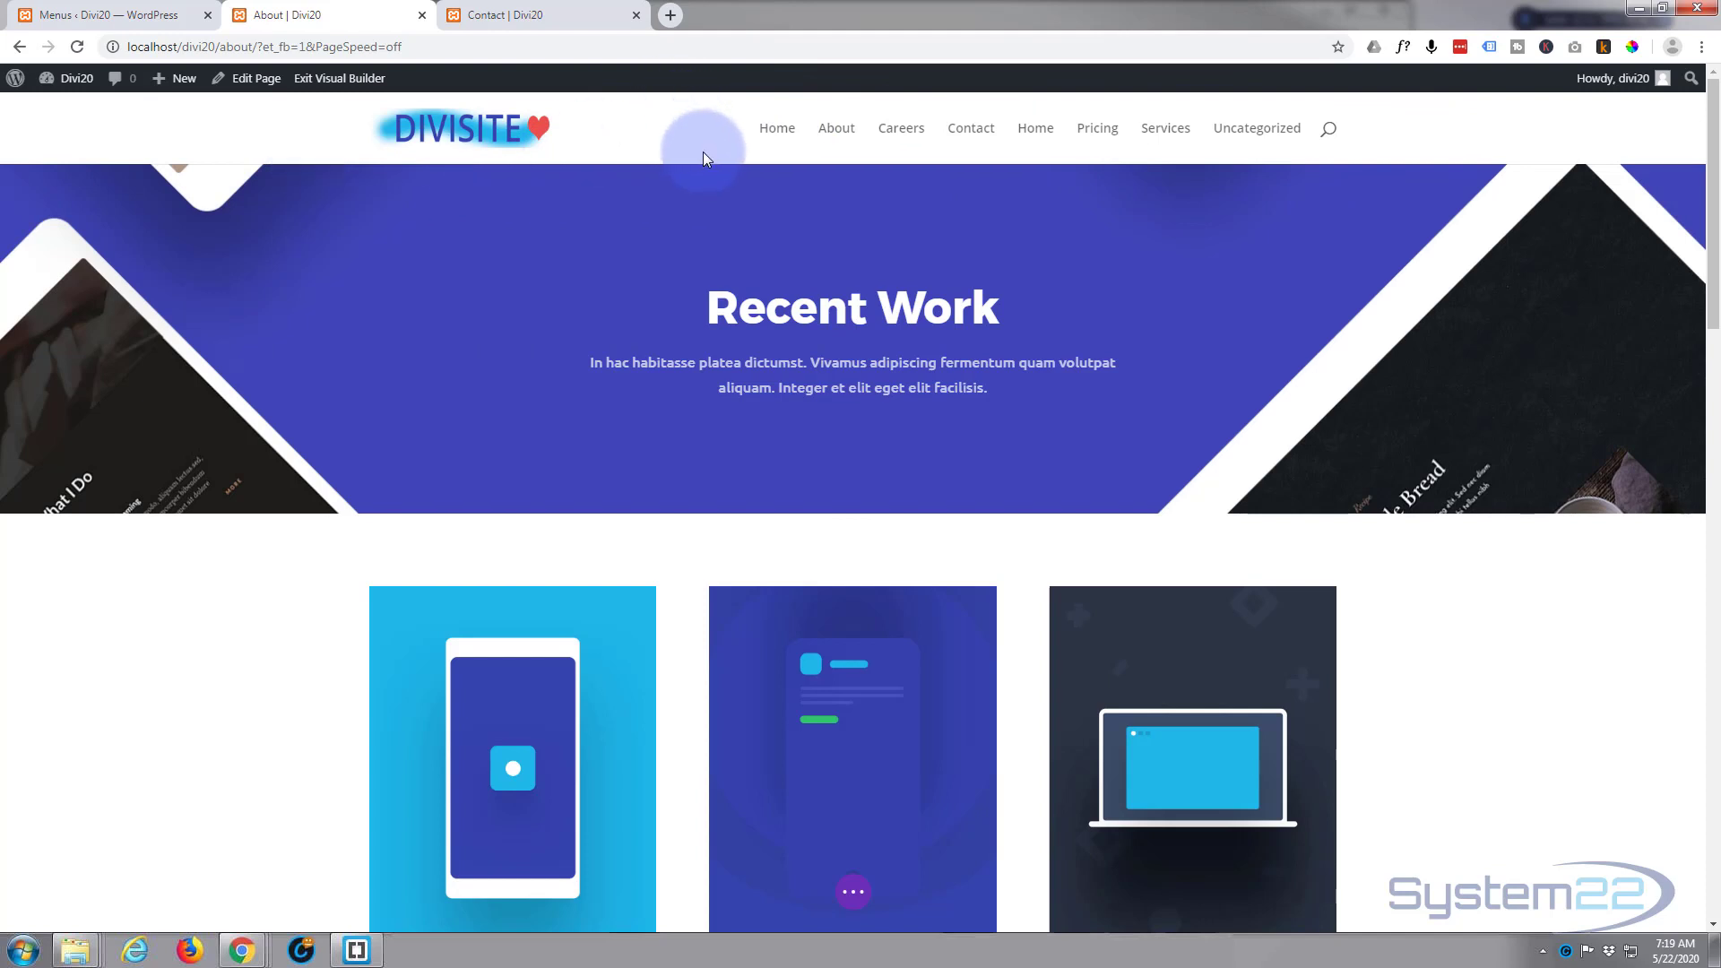
click(70, 20)
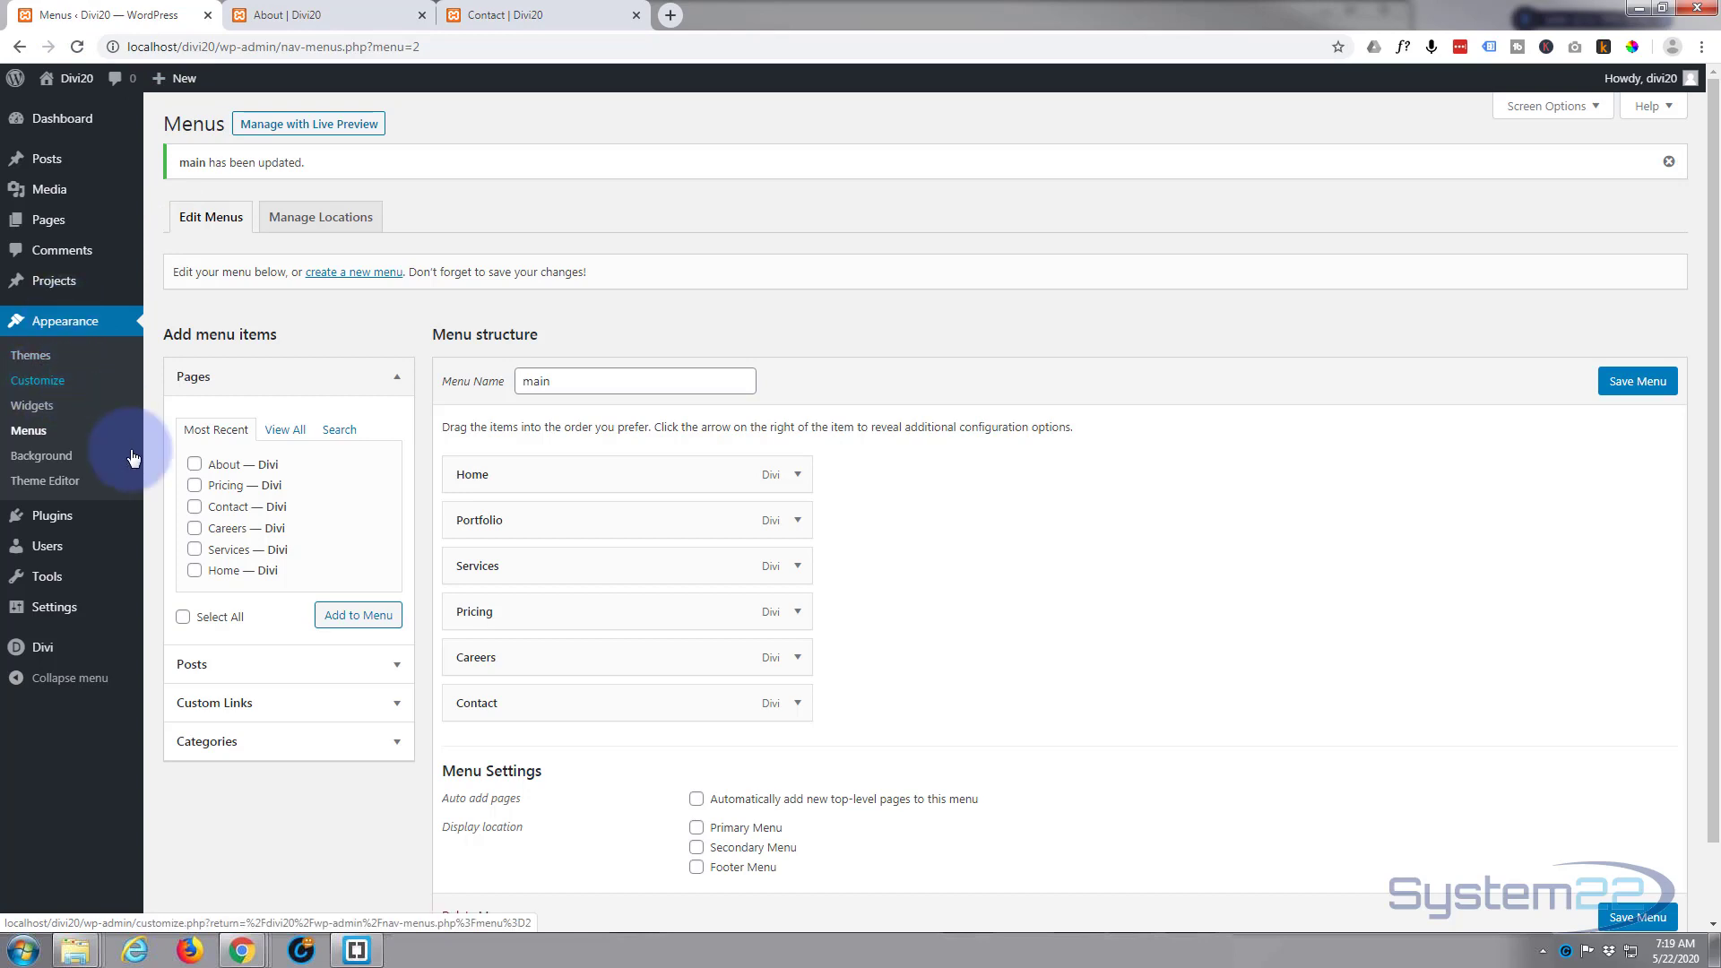
mouse_move(40, 657)
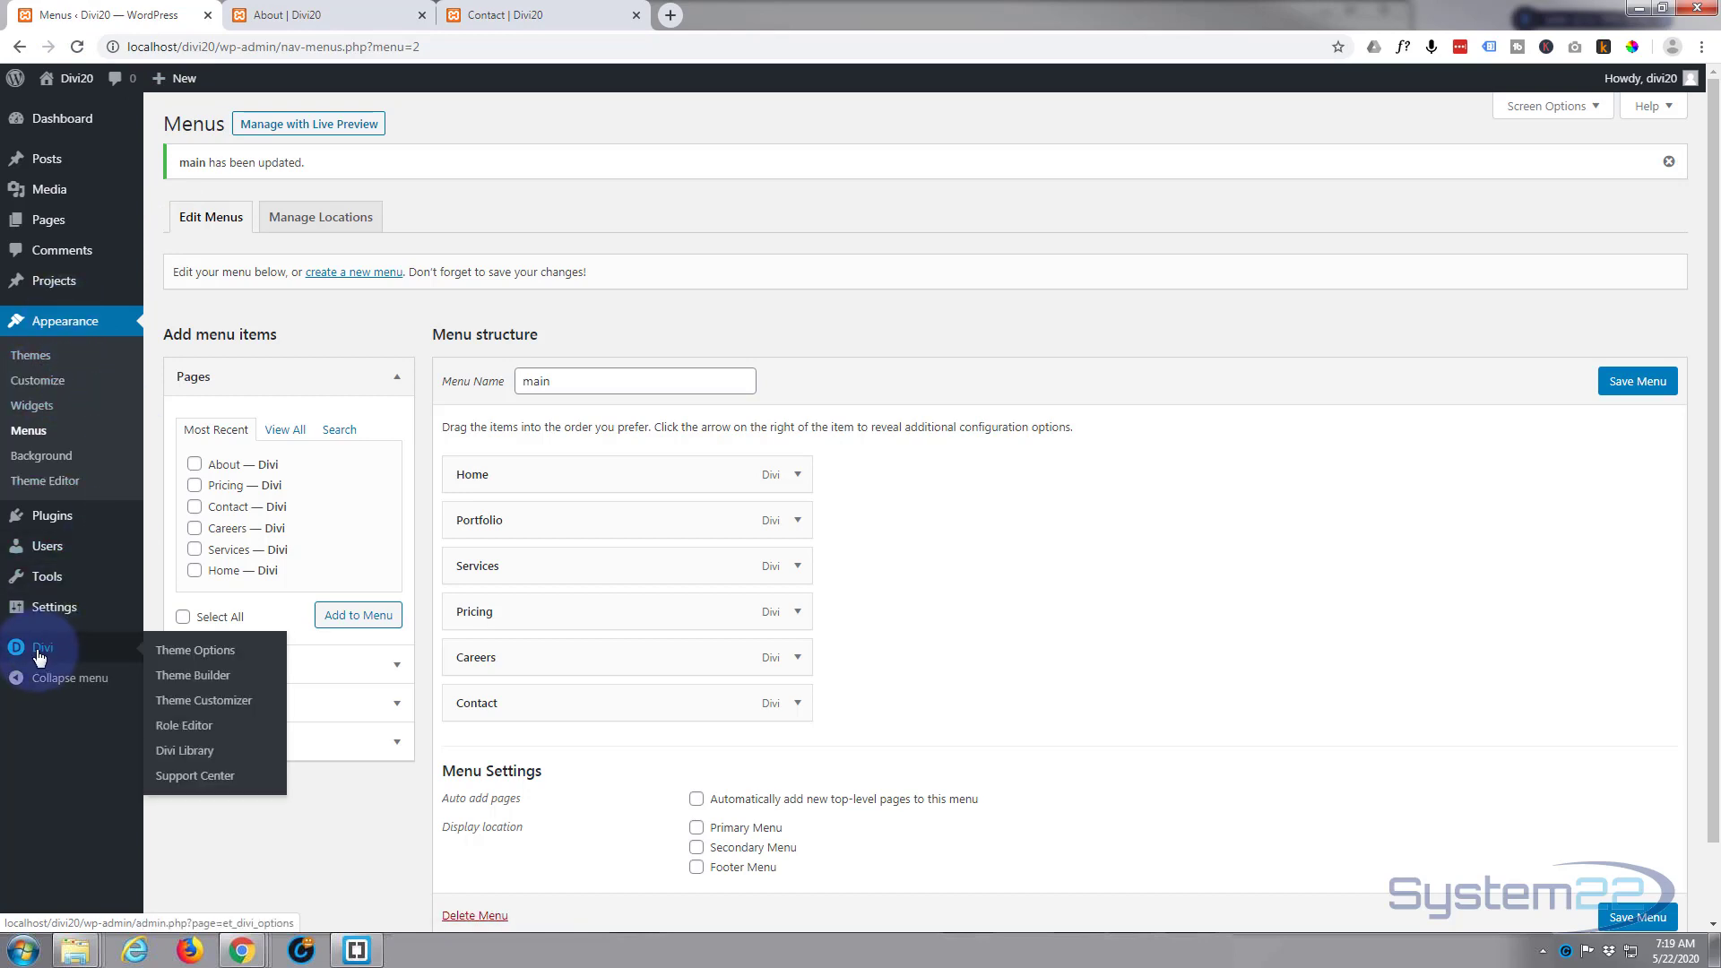
click(204, 704)
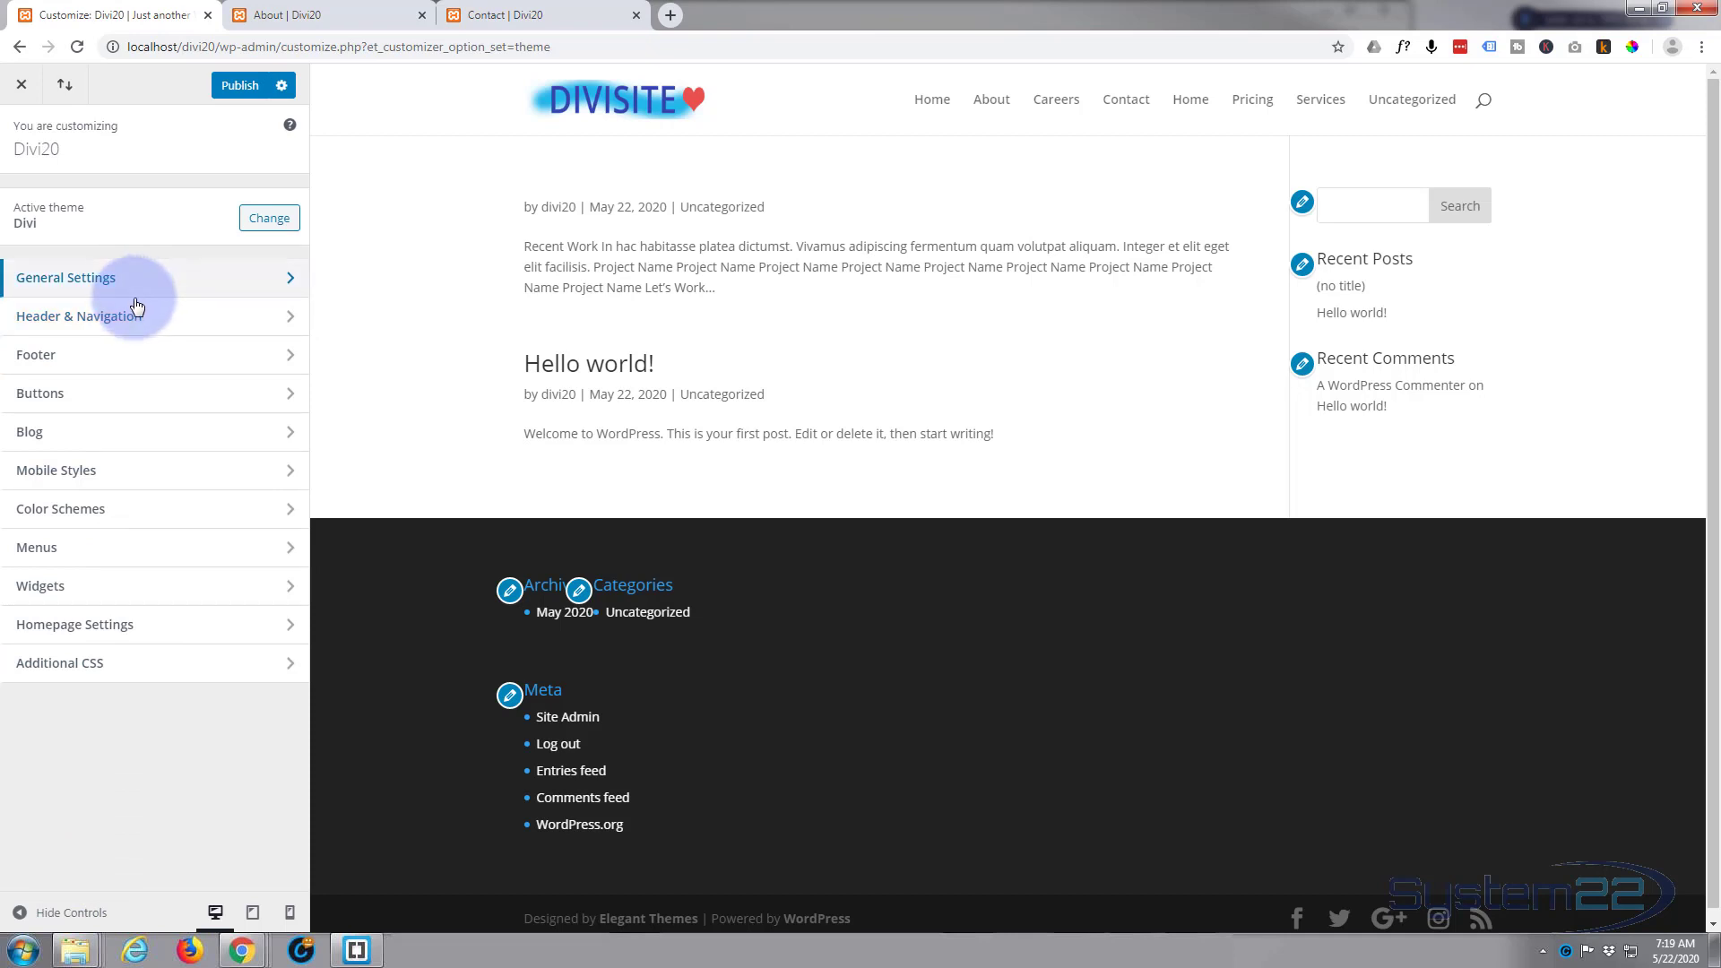
click(146, 548)
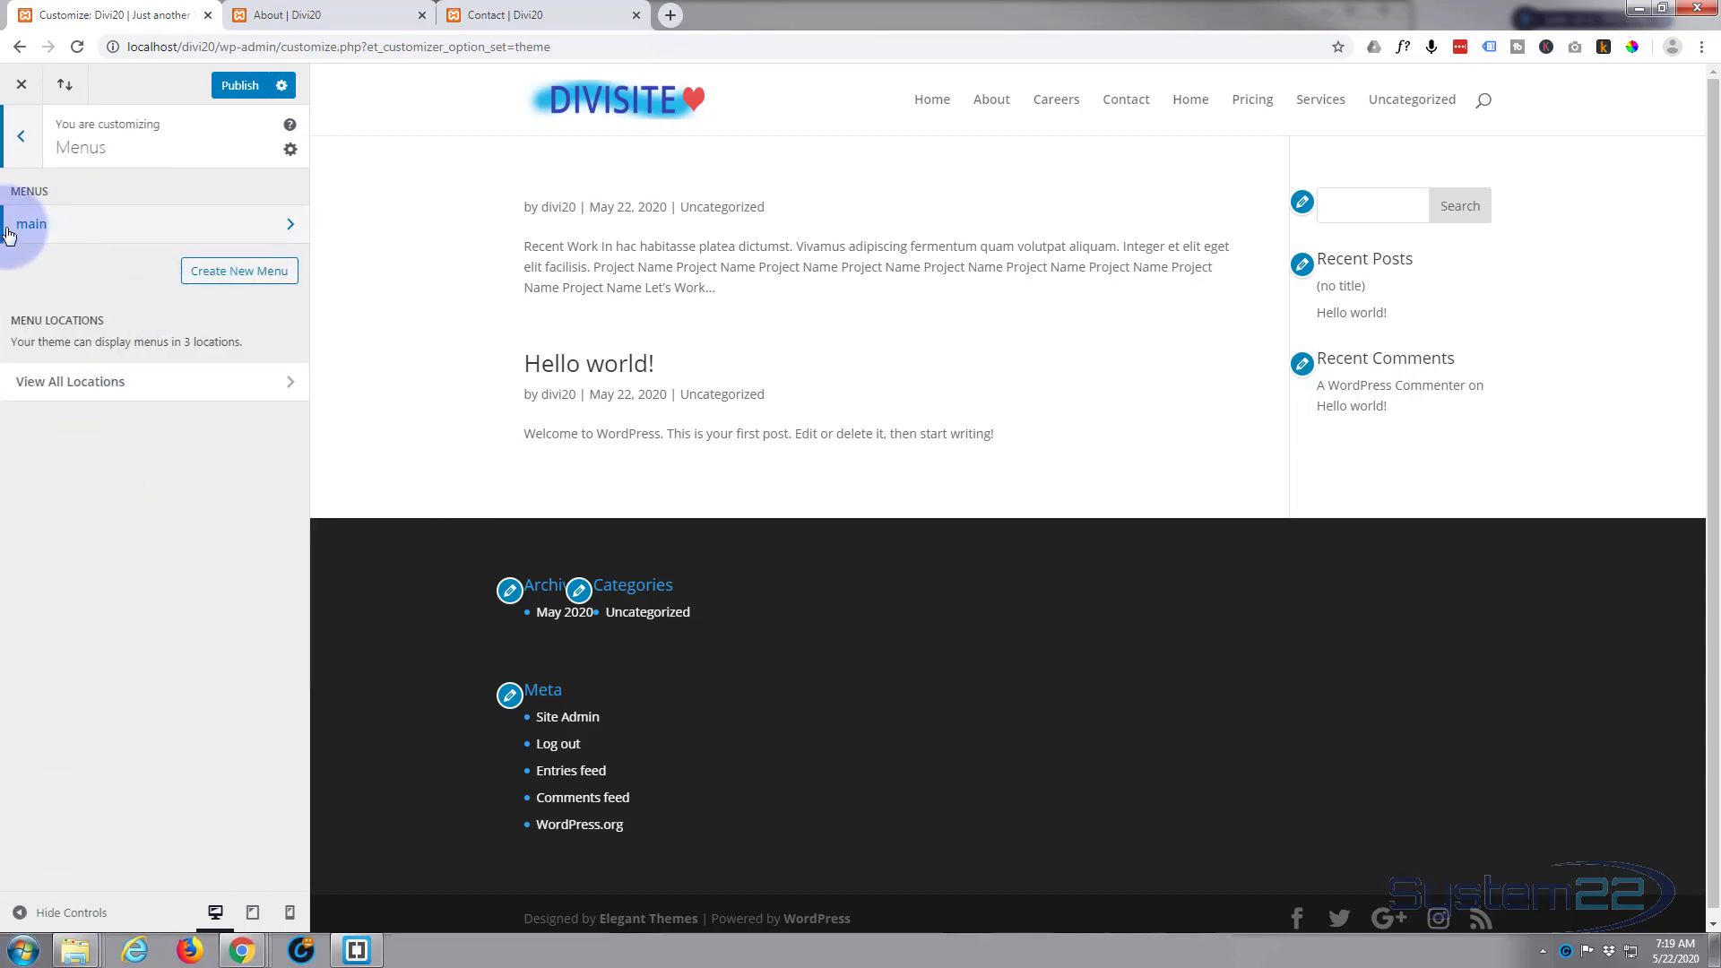
click(191, 231)
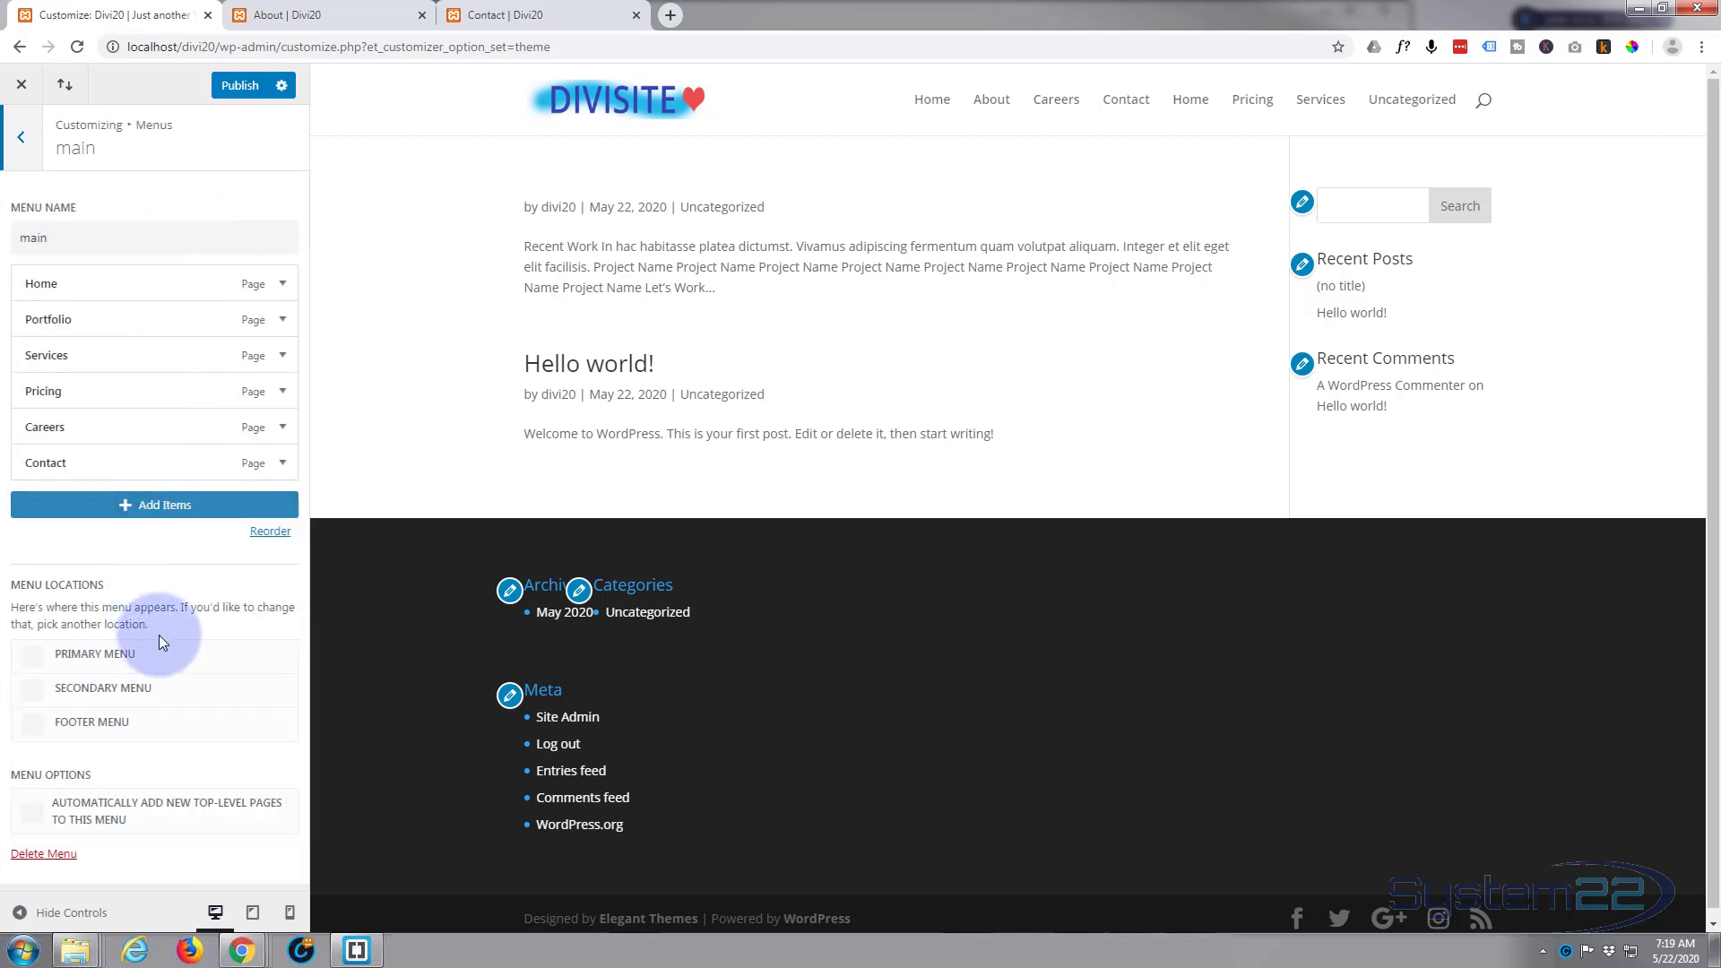
click(31, 656)
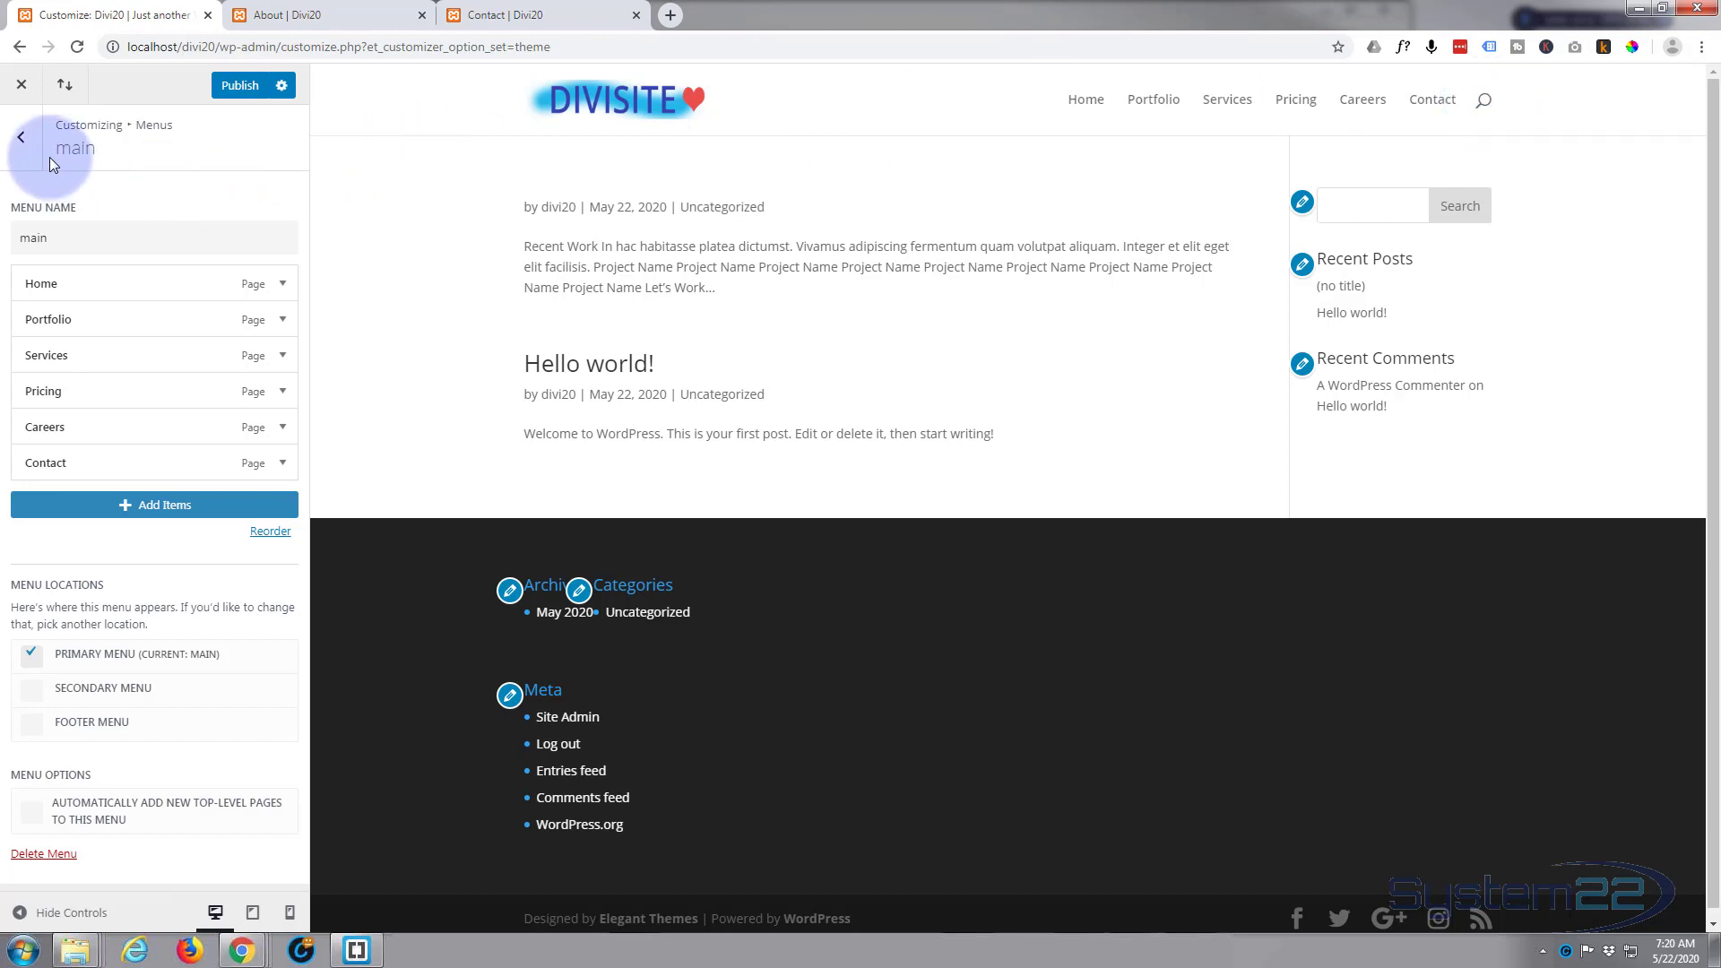
Step: Set the background color of the header's Primary Menu Bar to black (#000000)
click(23, 139)
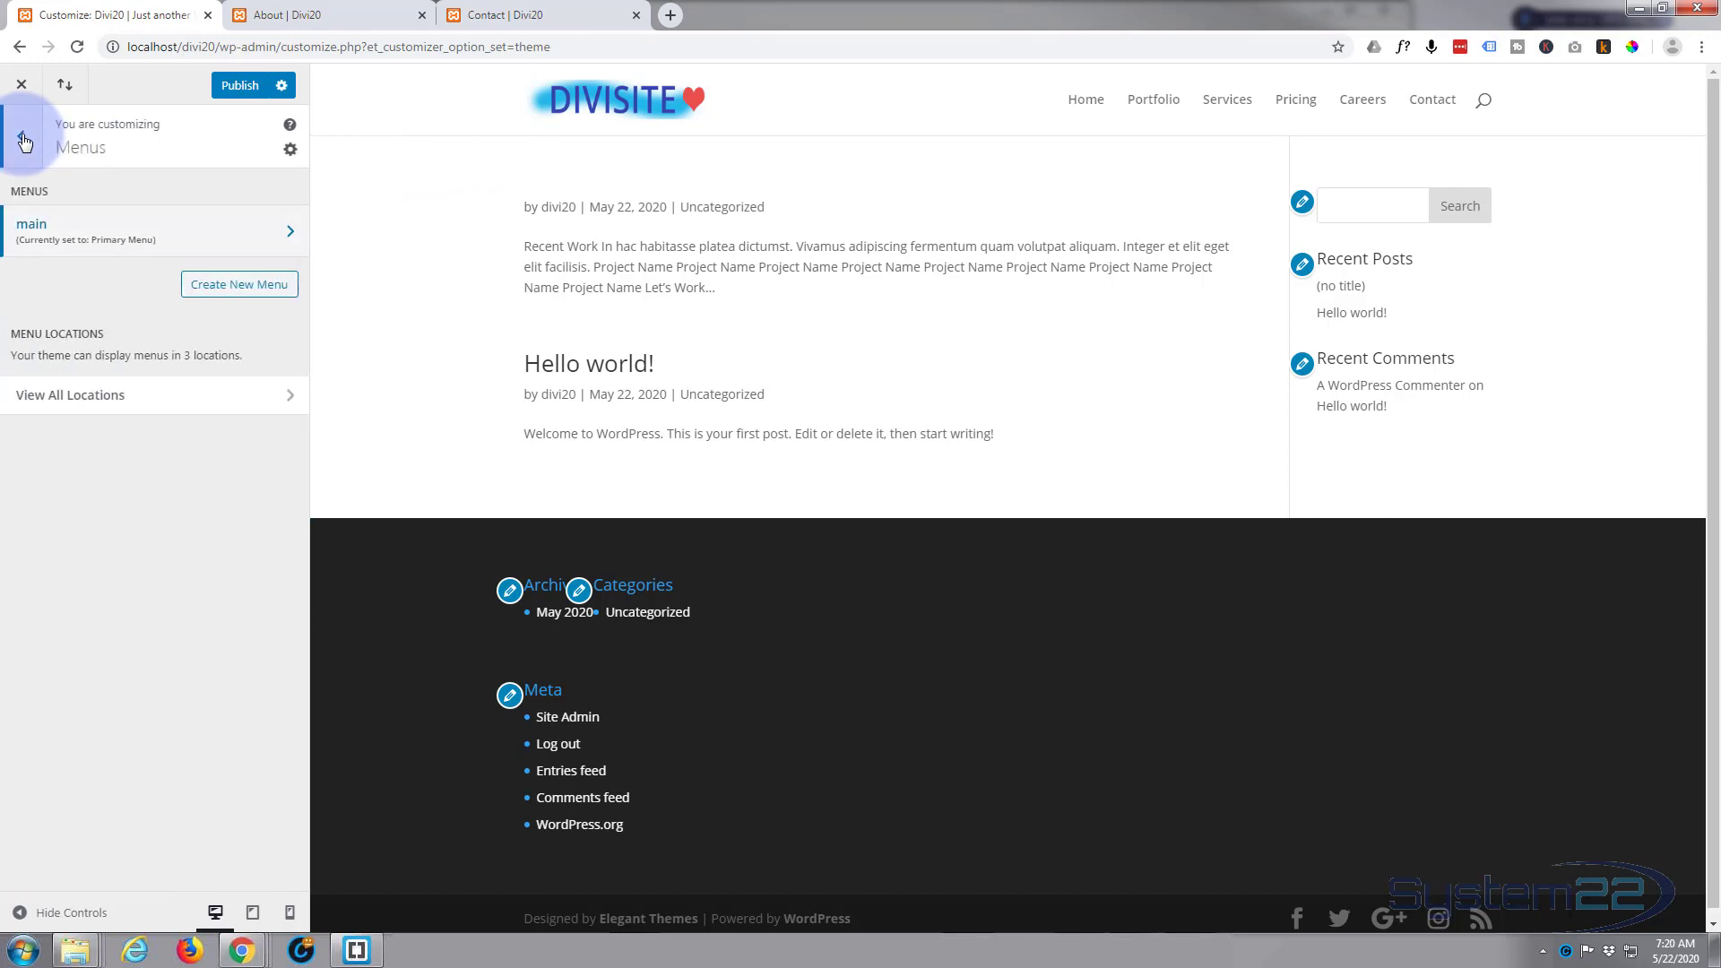
click(22, 140)
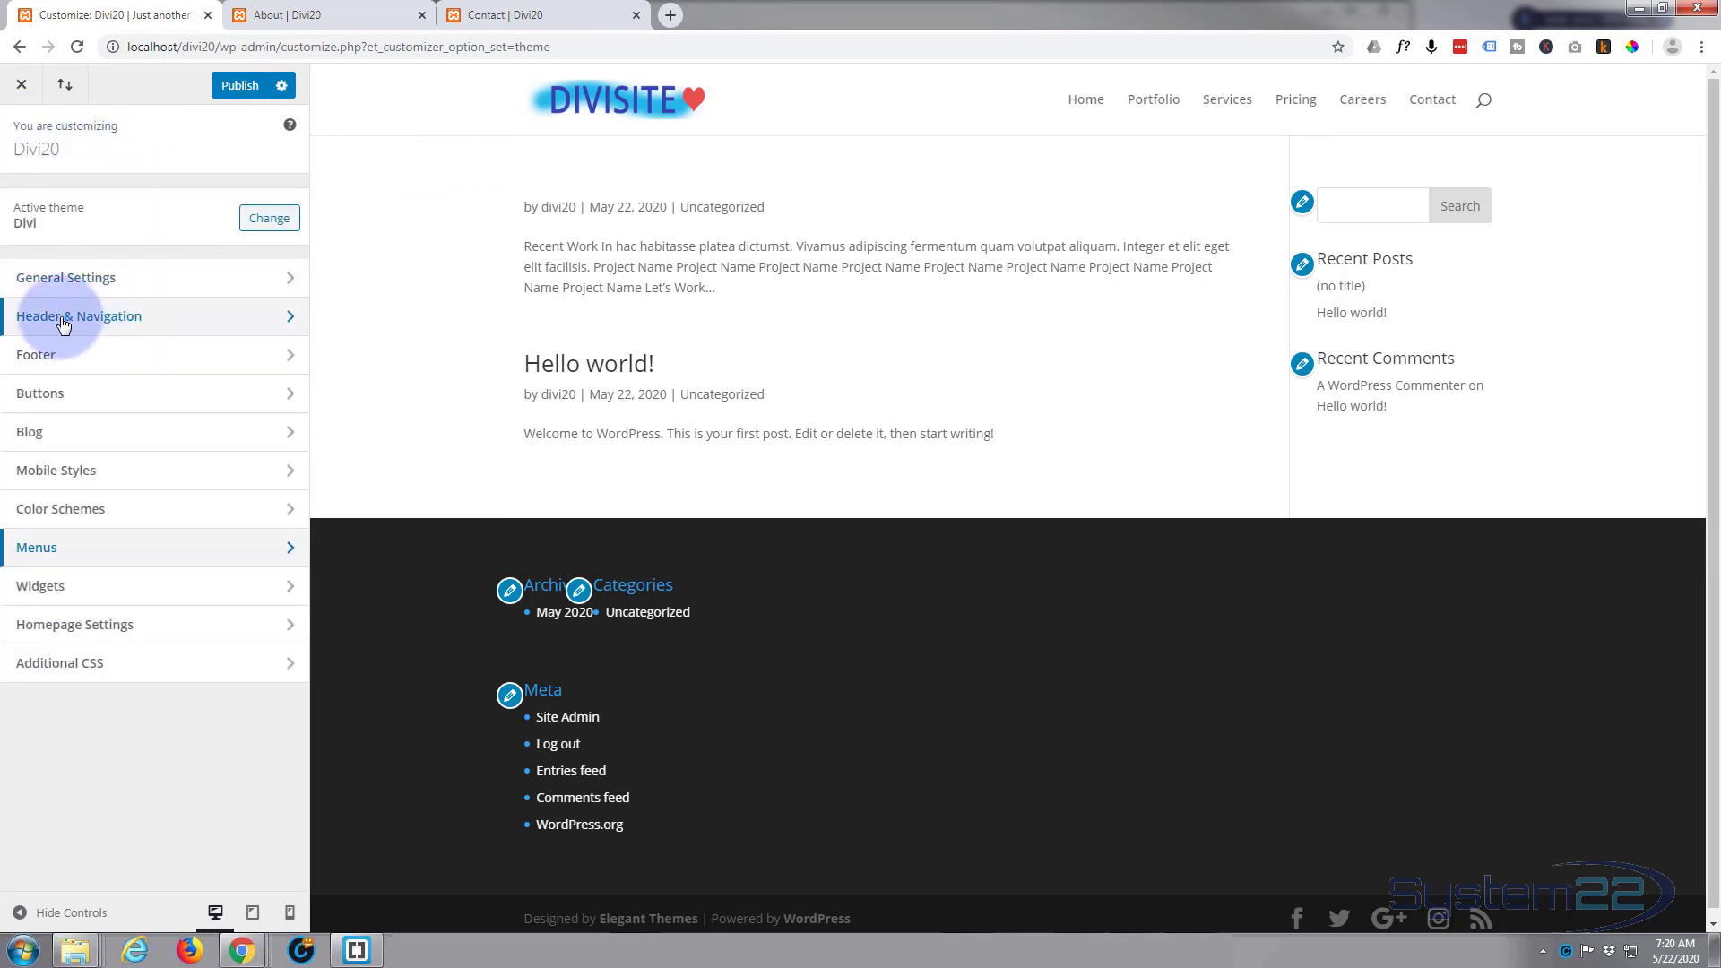
click(257, 323)
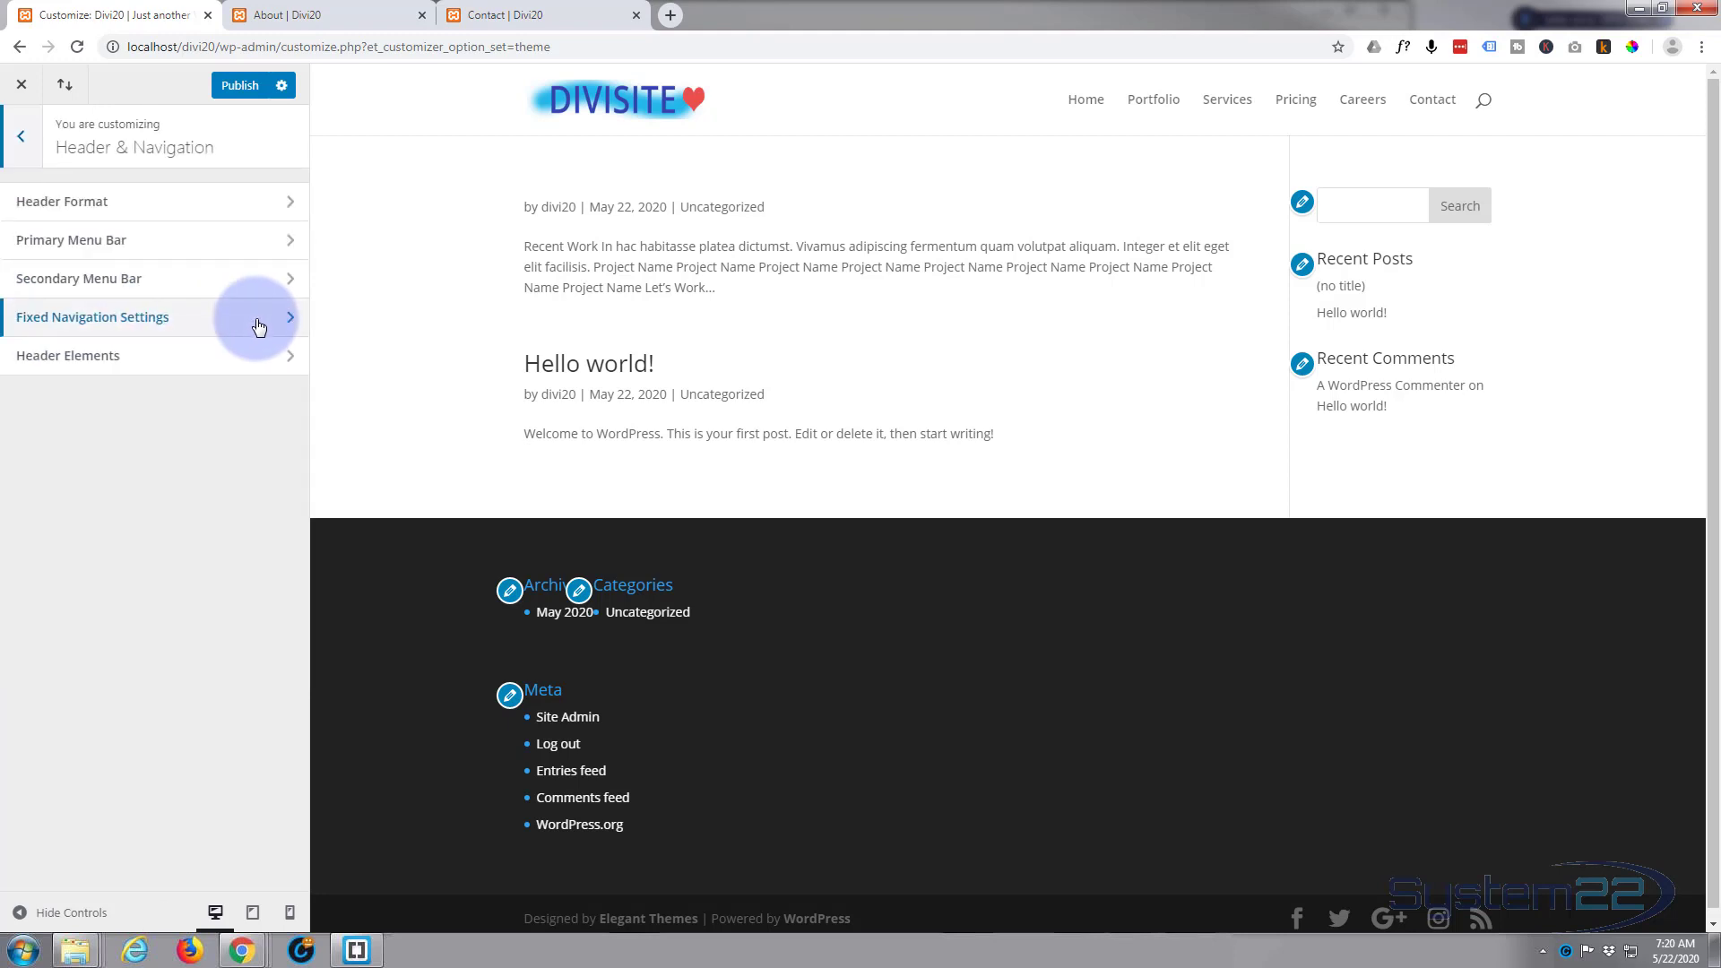
click(199, 249)
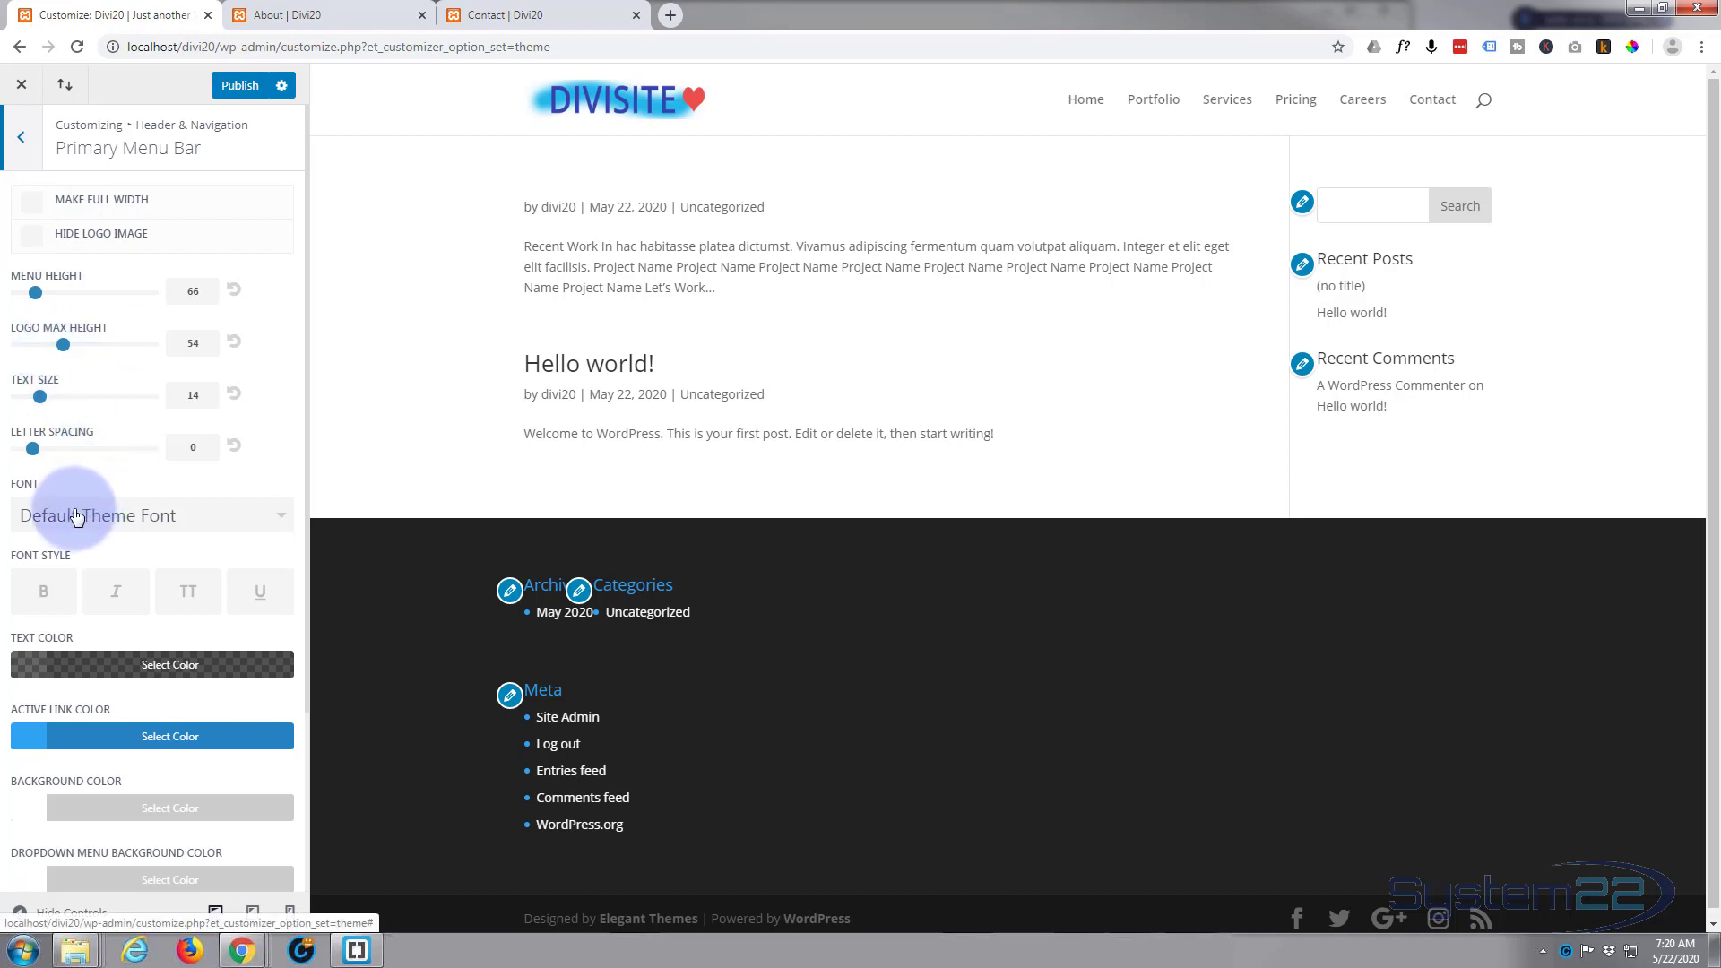
scroll(76, 517, down, 1)
scroll(77, 517, down, 1)
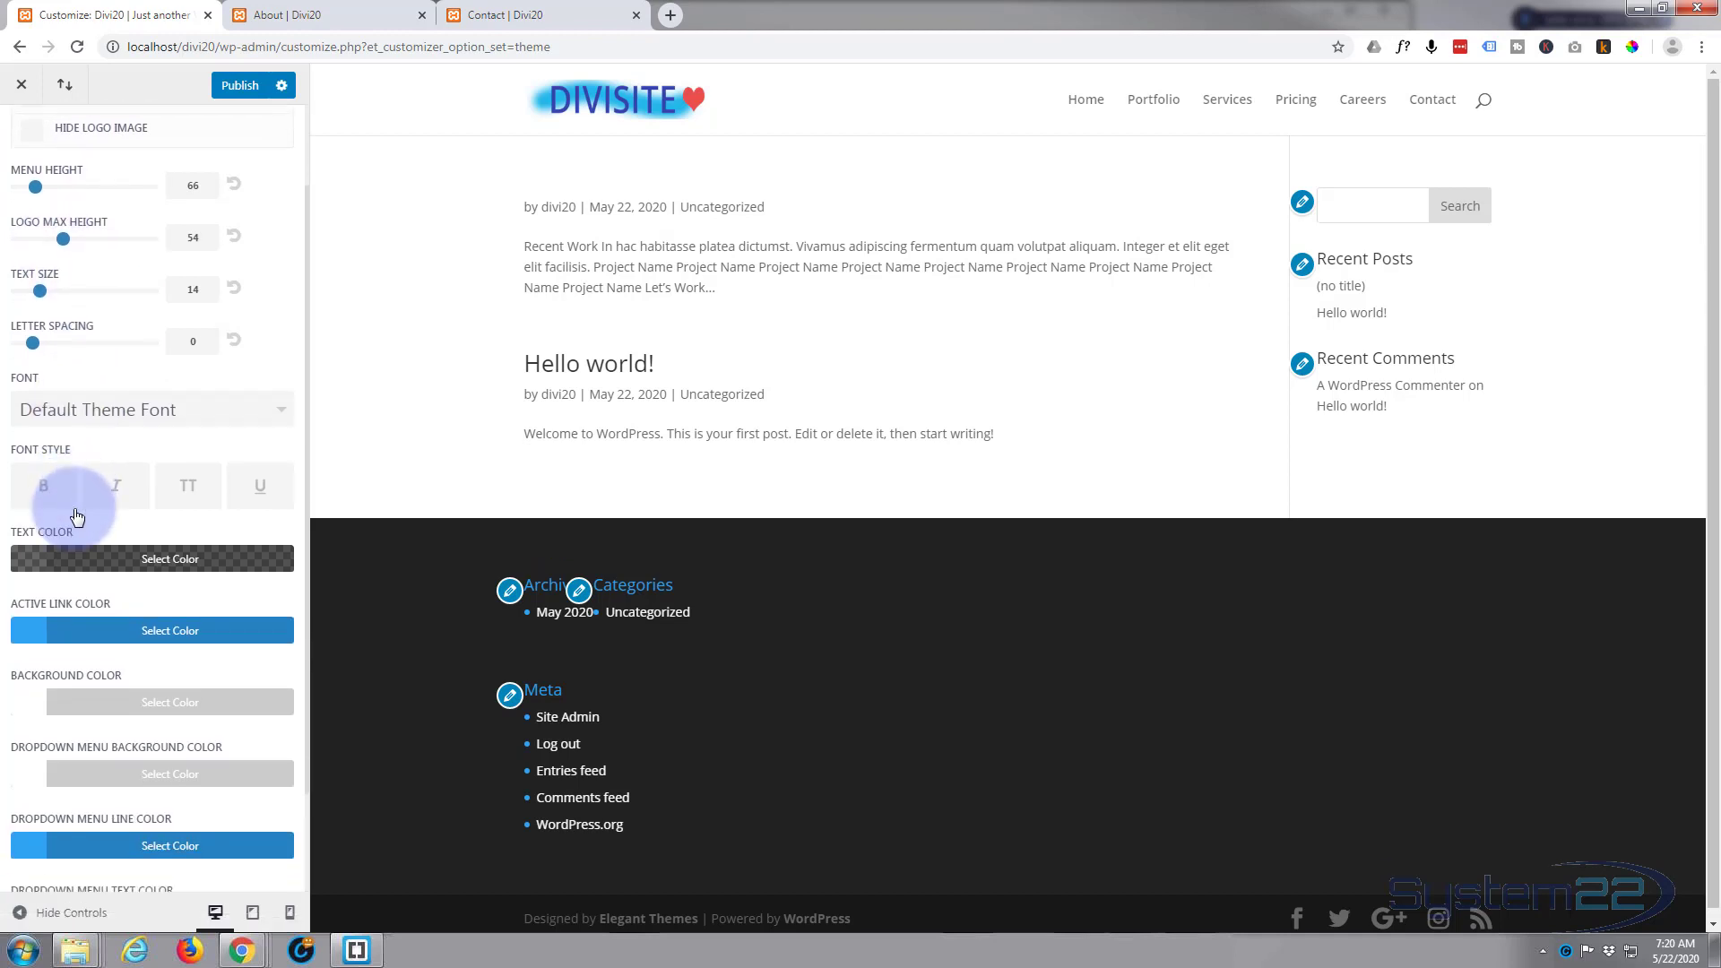
click(132, 633)
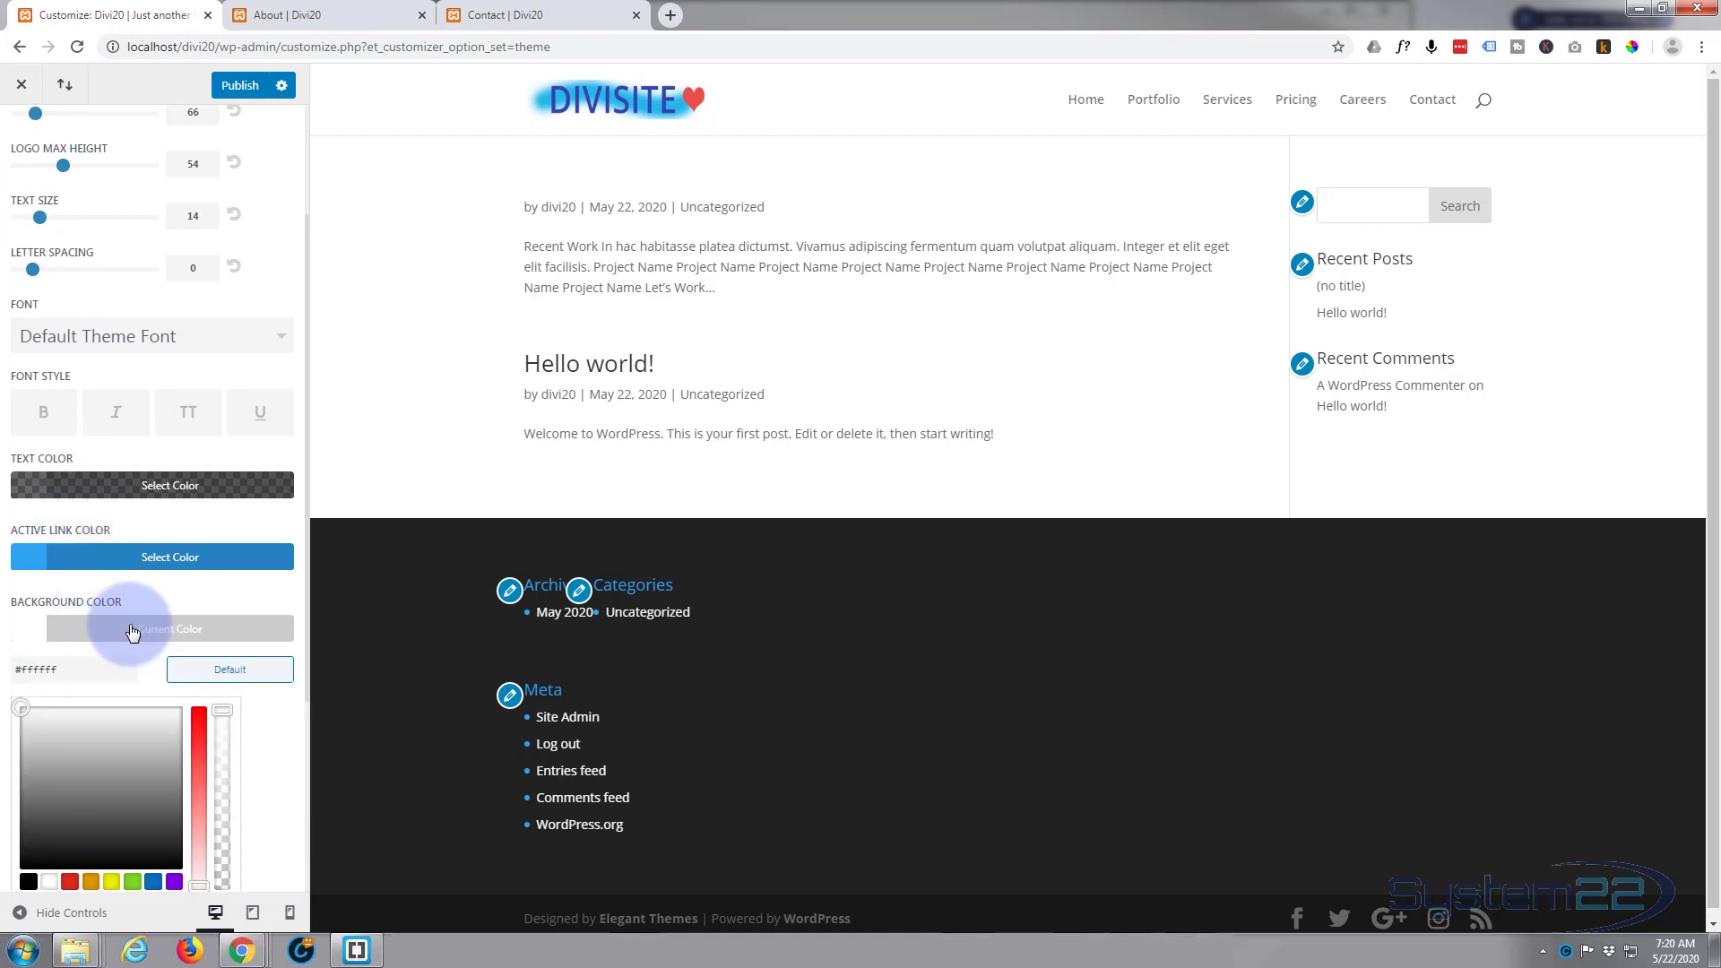
click(28, 883)
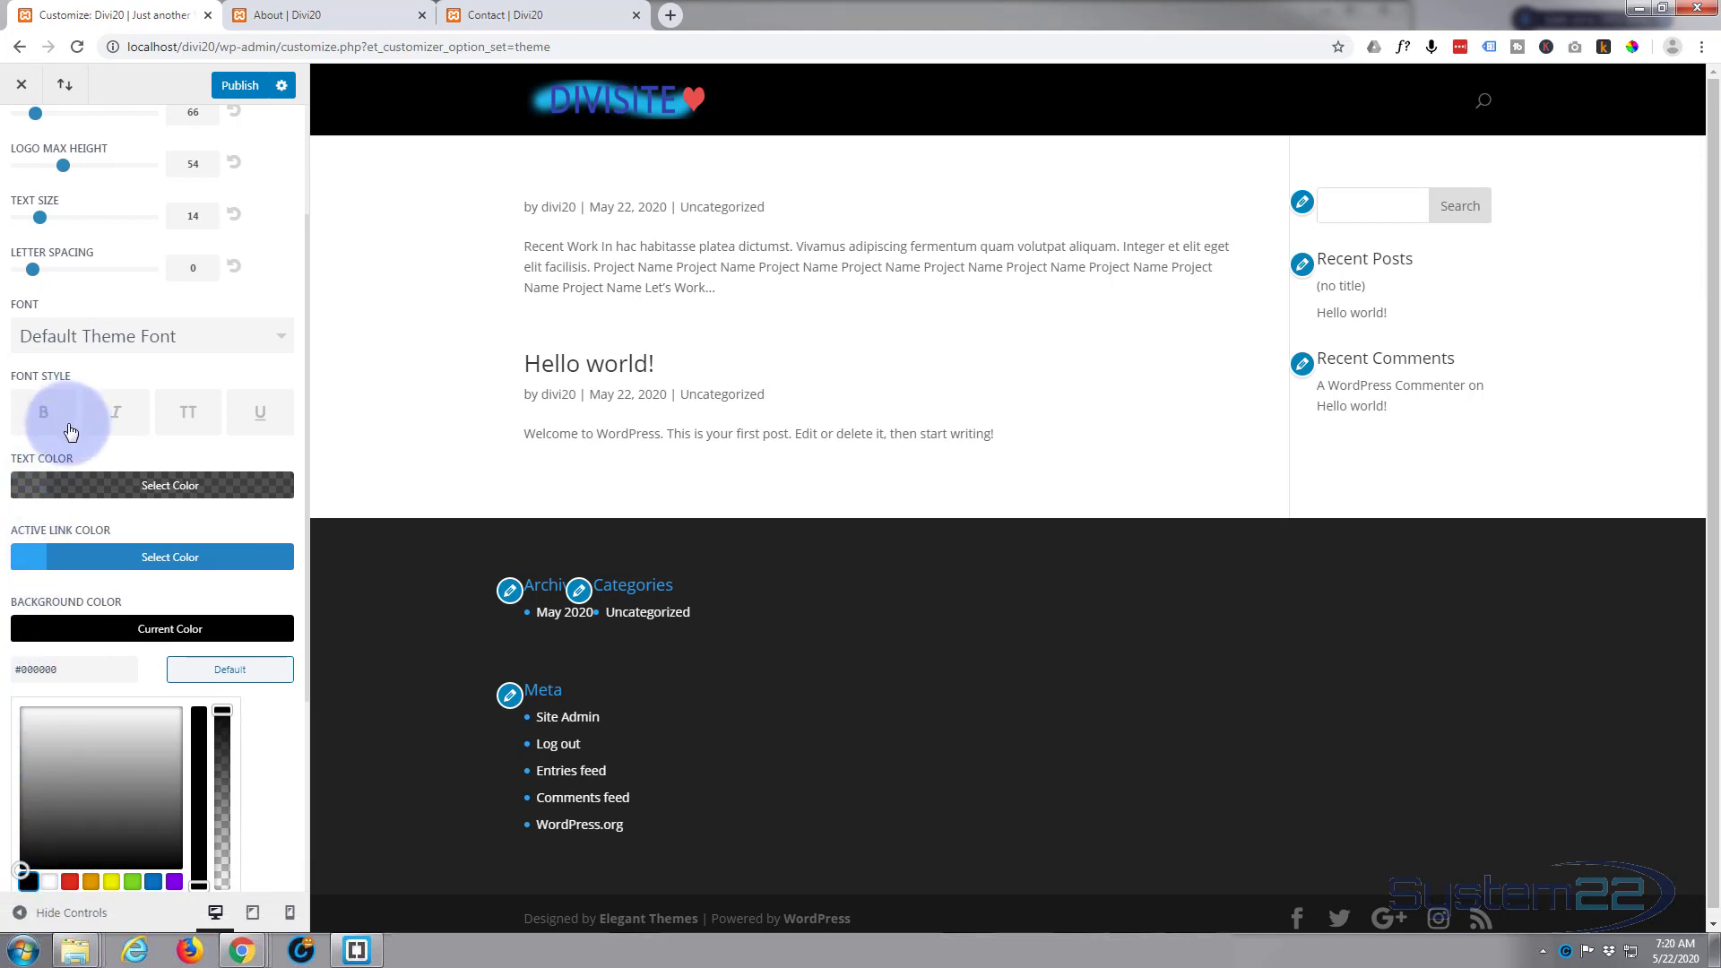
Step: Set the Primary Menu Bar's text color to fully opaque white (#ffffff) and review the active link color
click(126, 484)
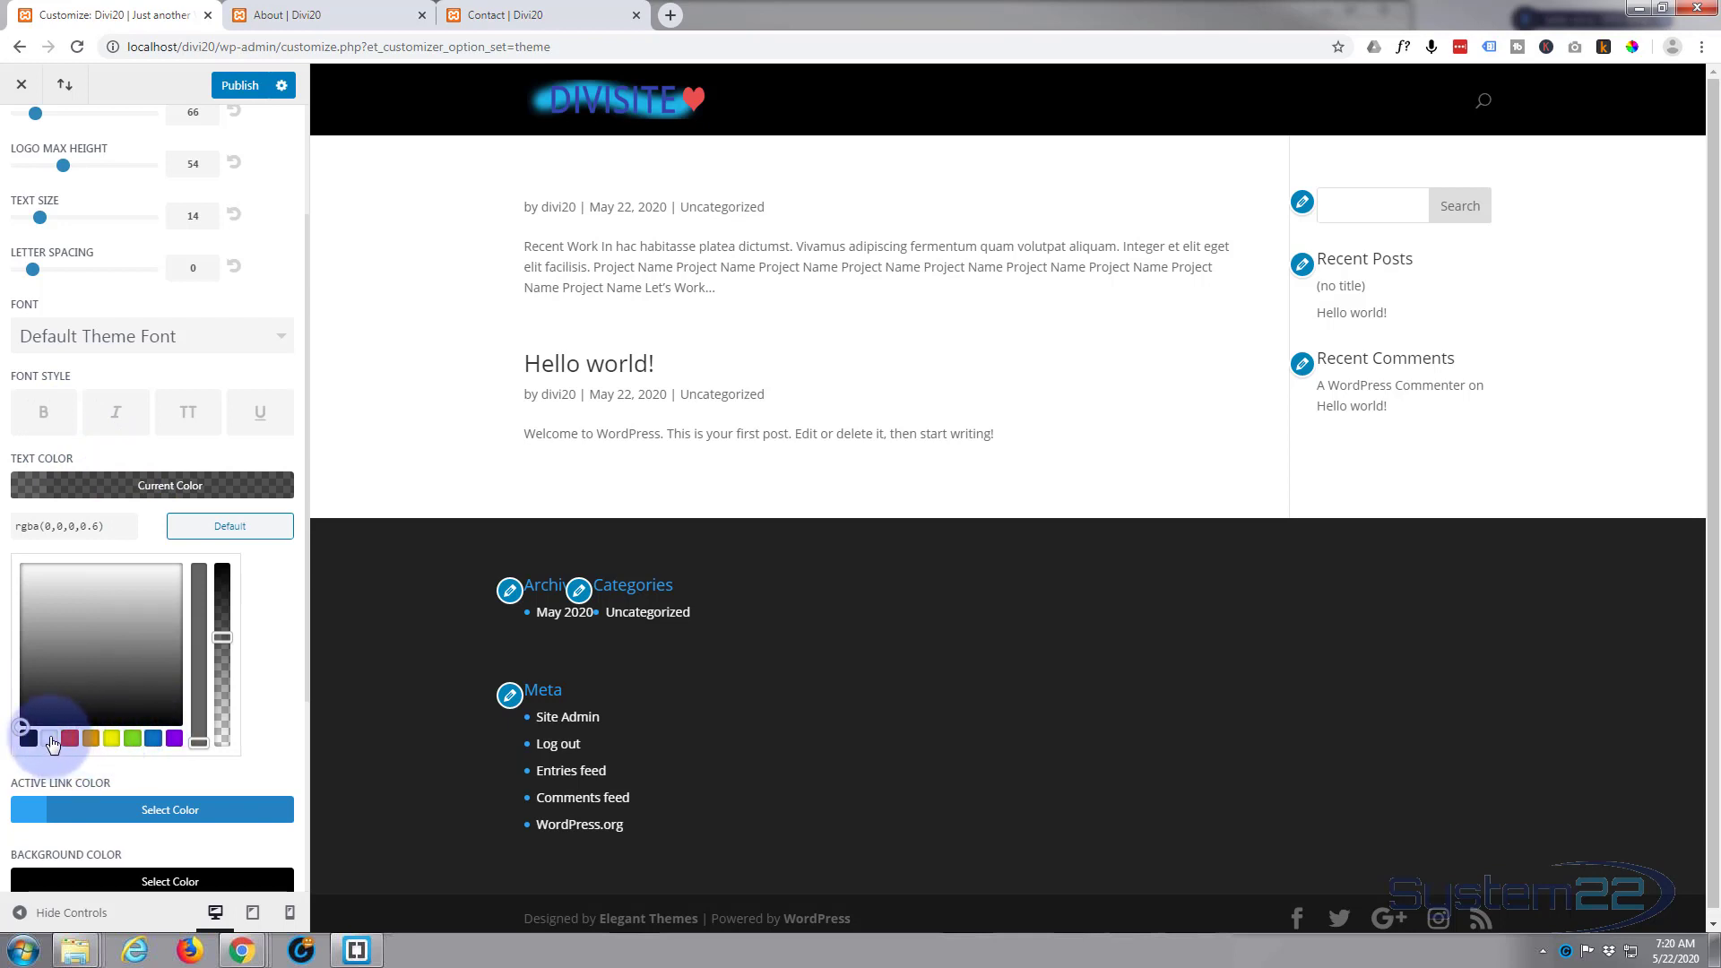
click(49, 739)
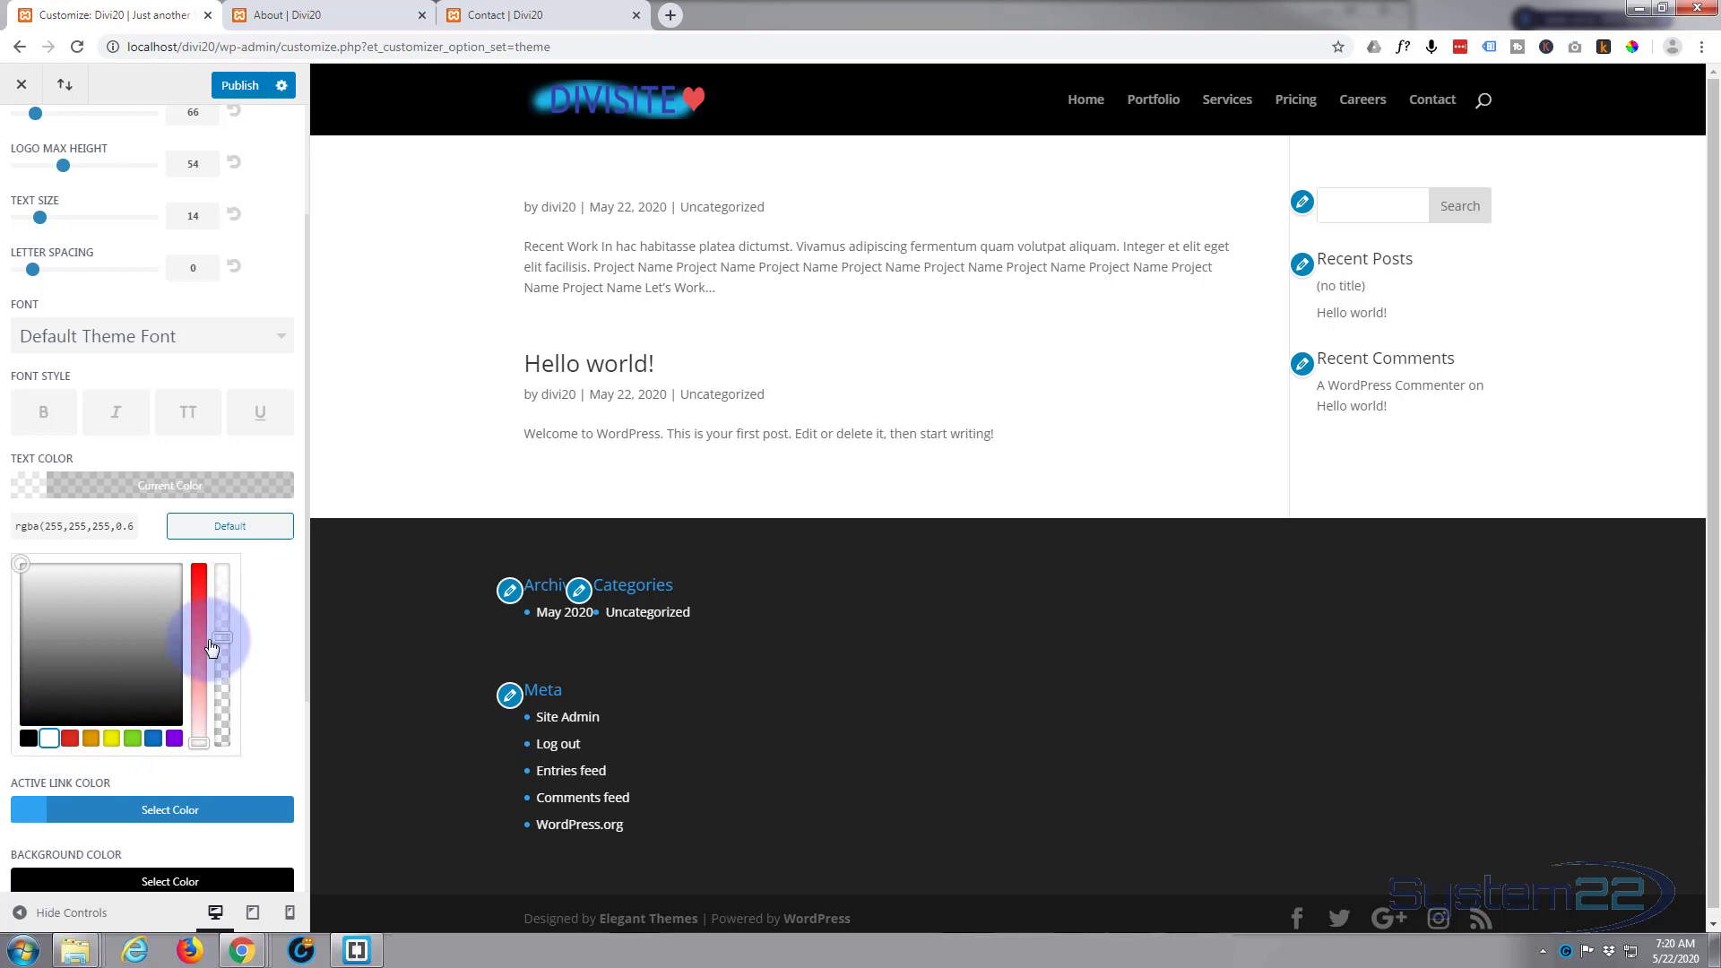
drag(223, 638, 238, 551)
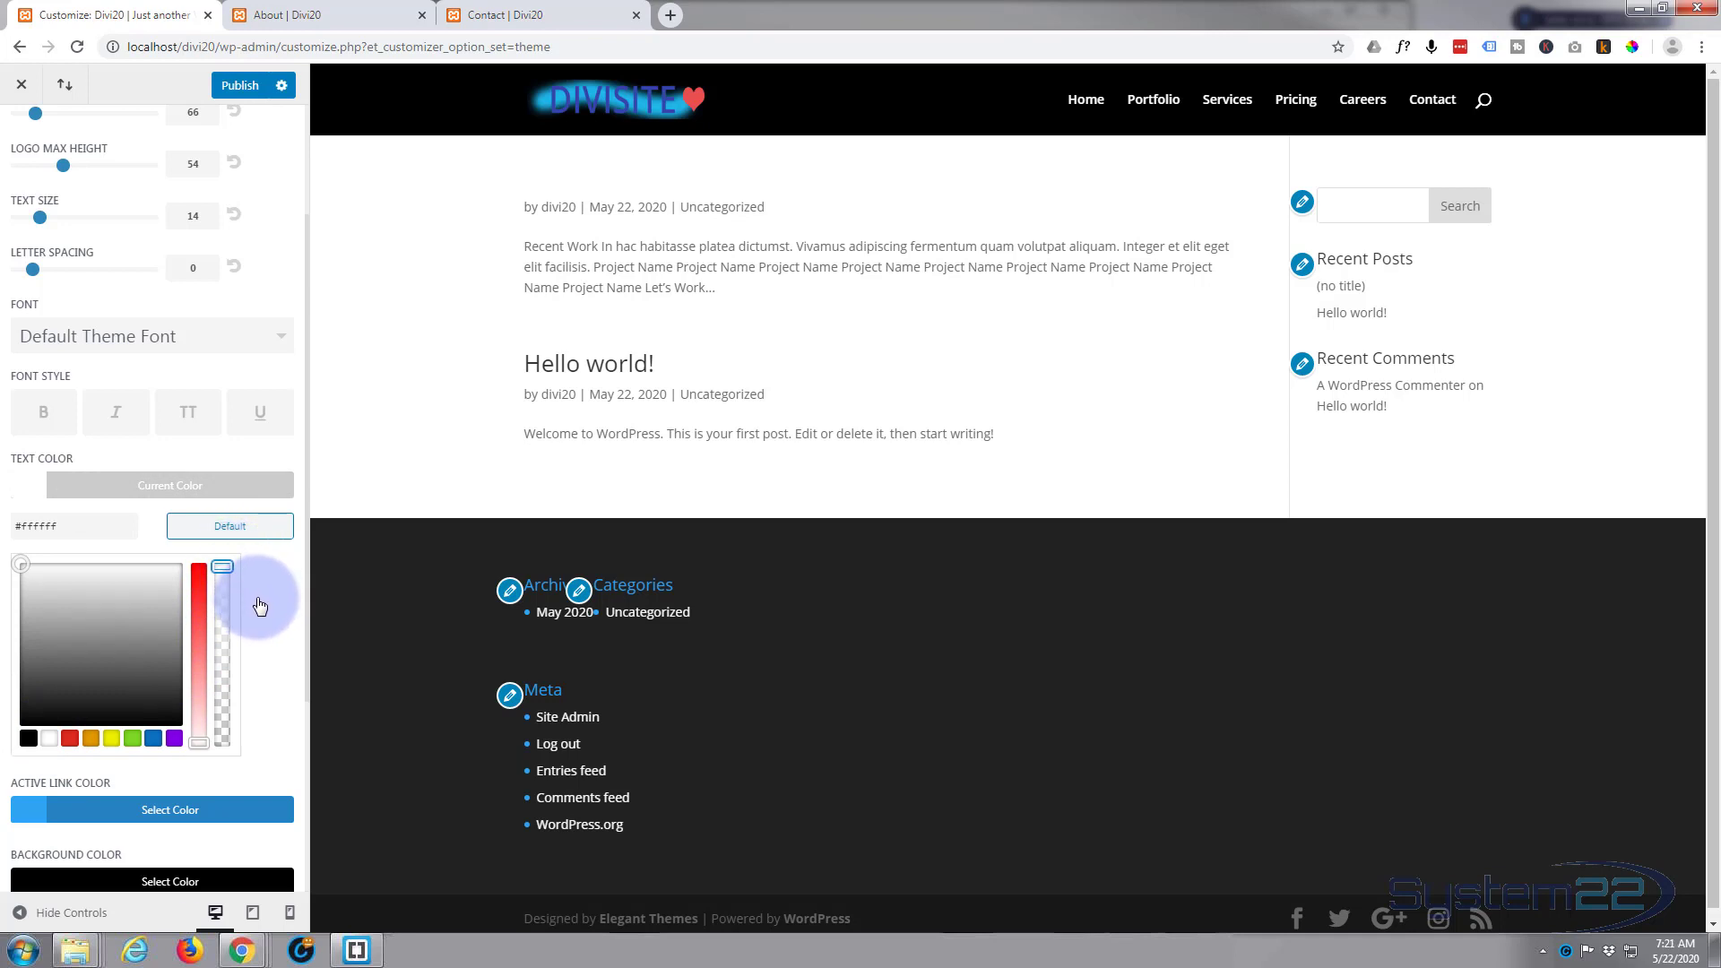
scroll(77, 607, down, 2)
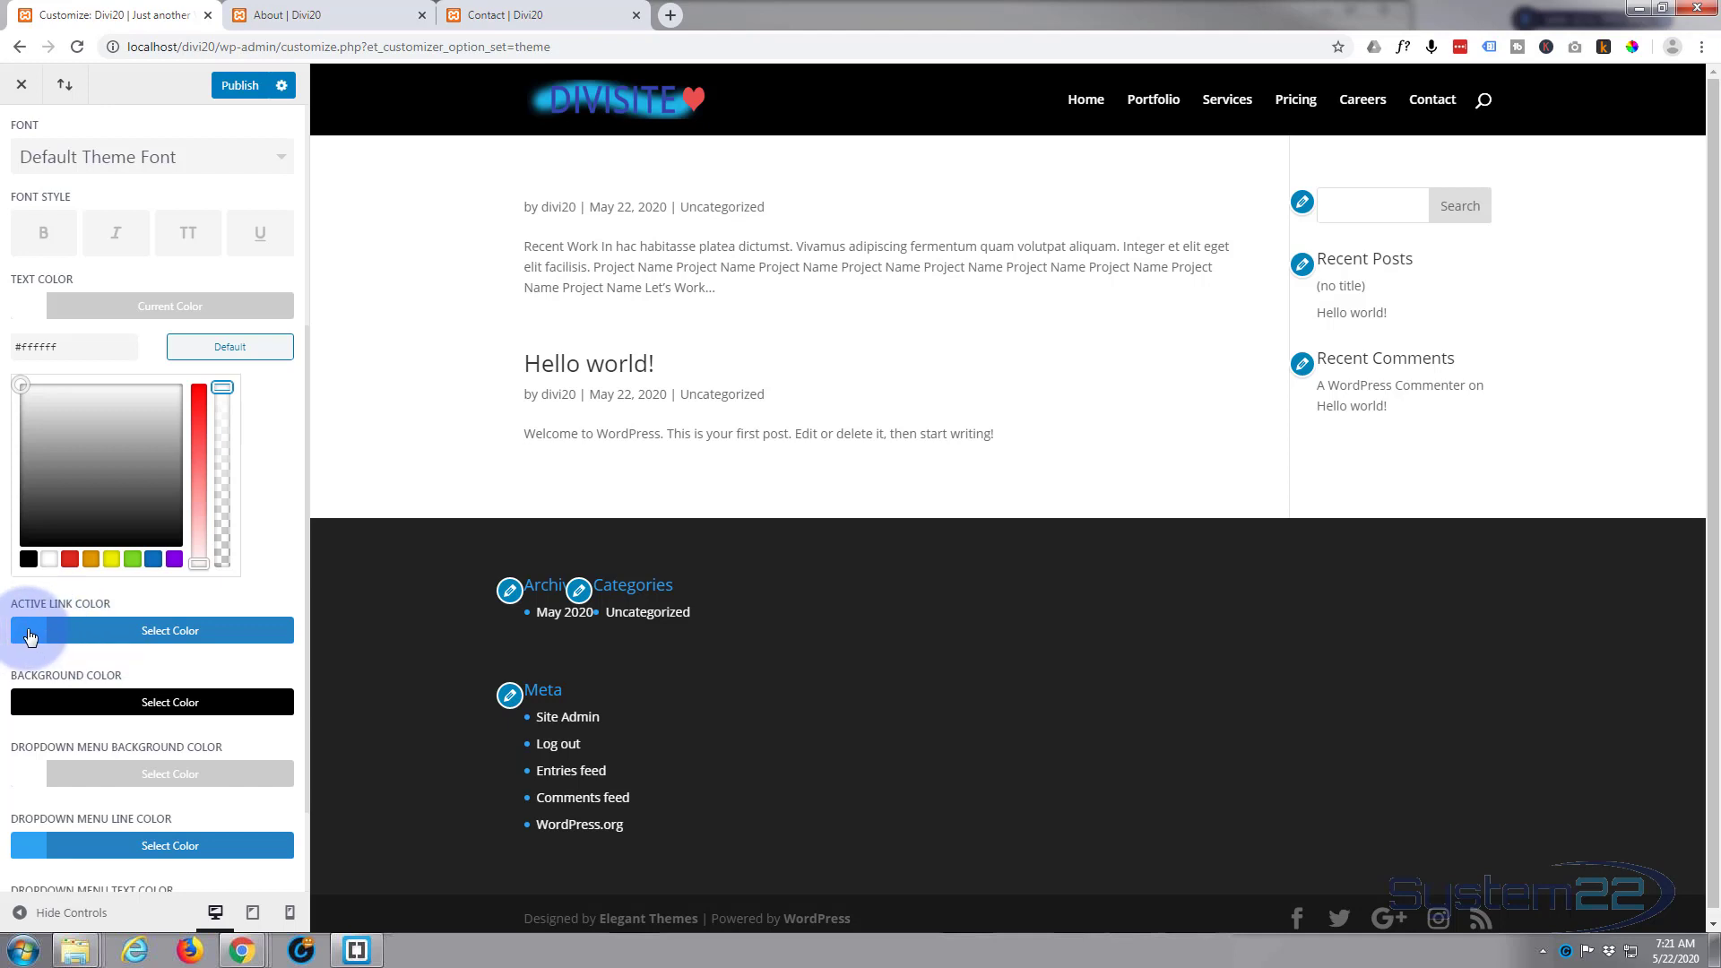
click(156, 631)
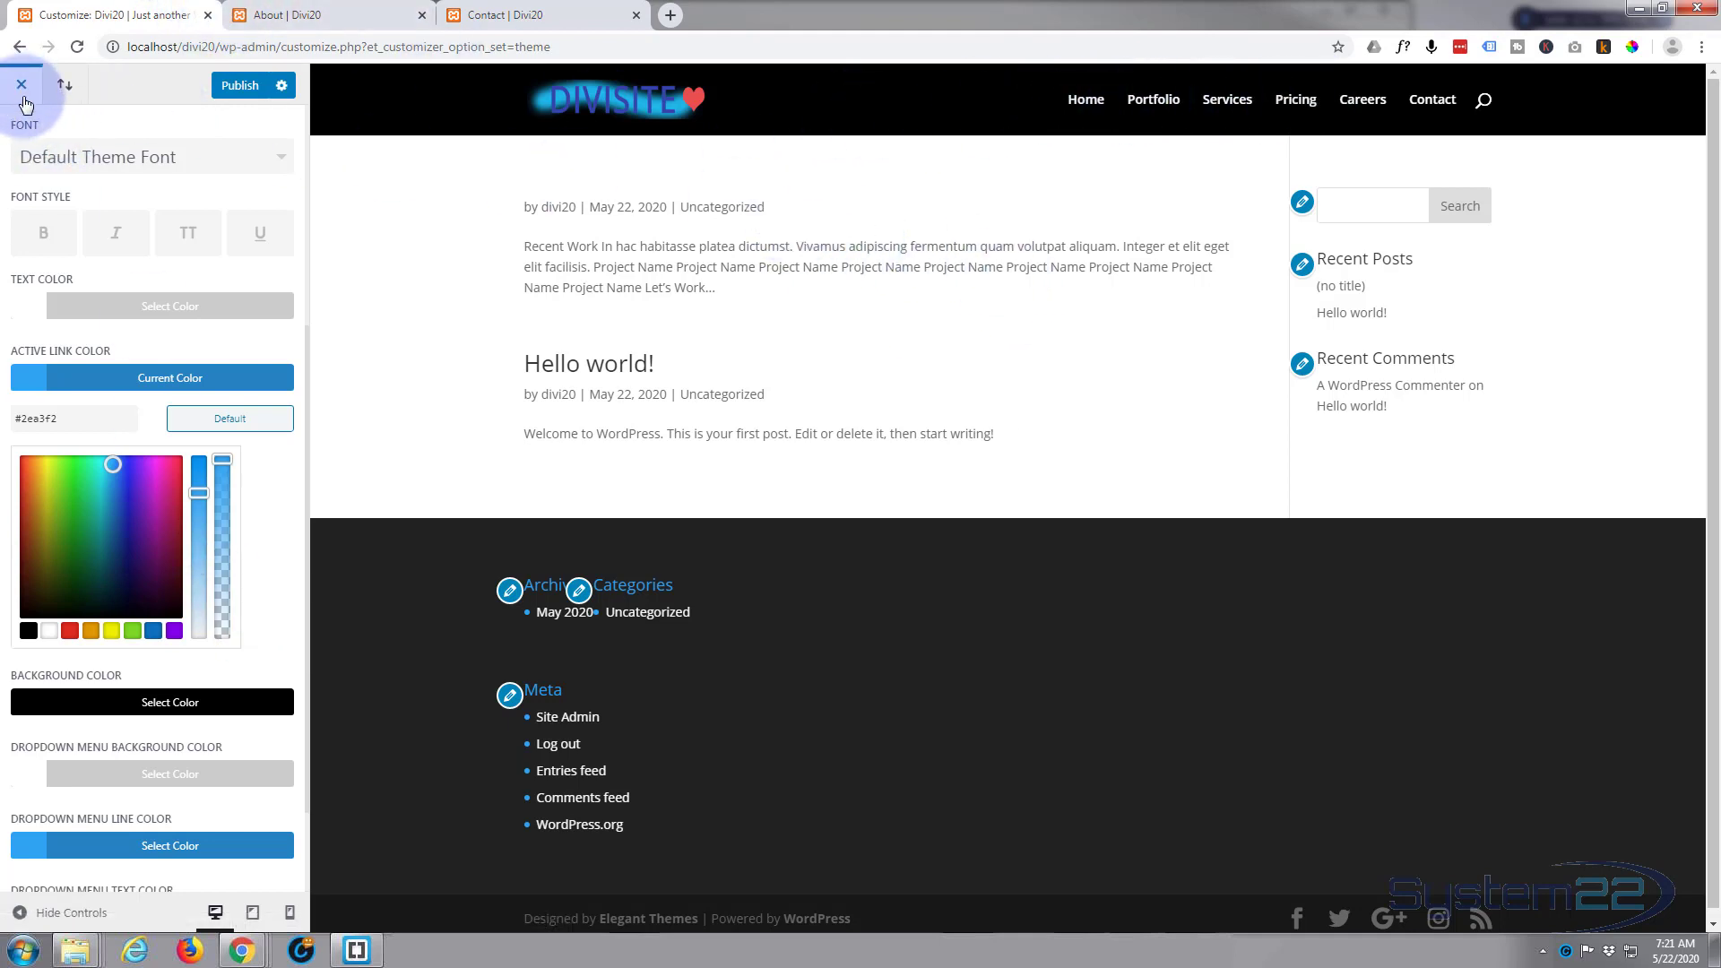
scroll(39, 187, up, 4)
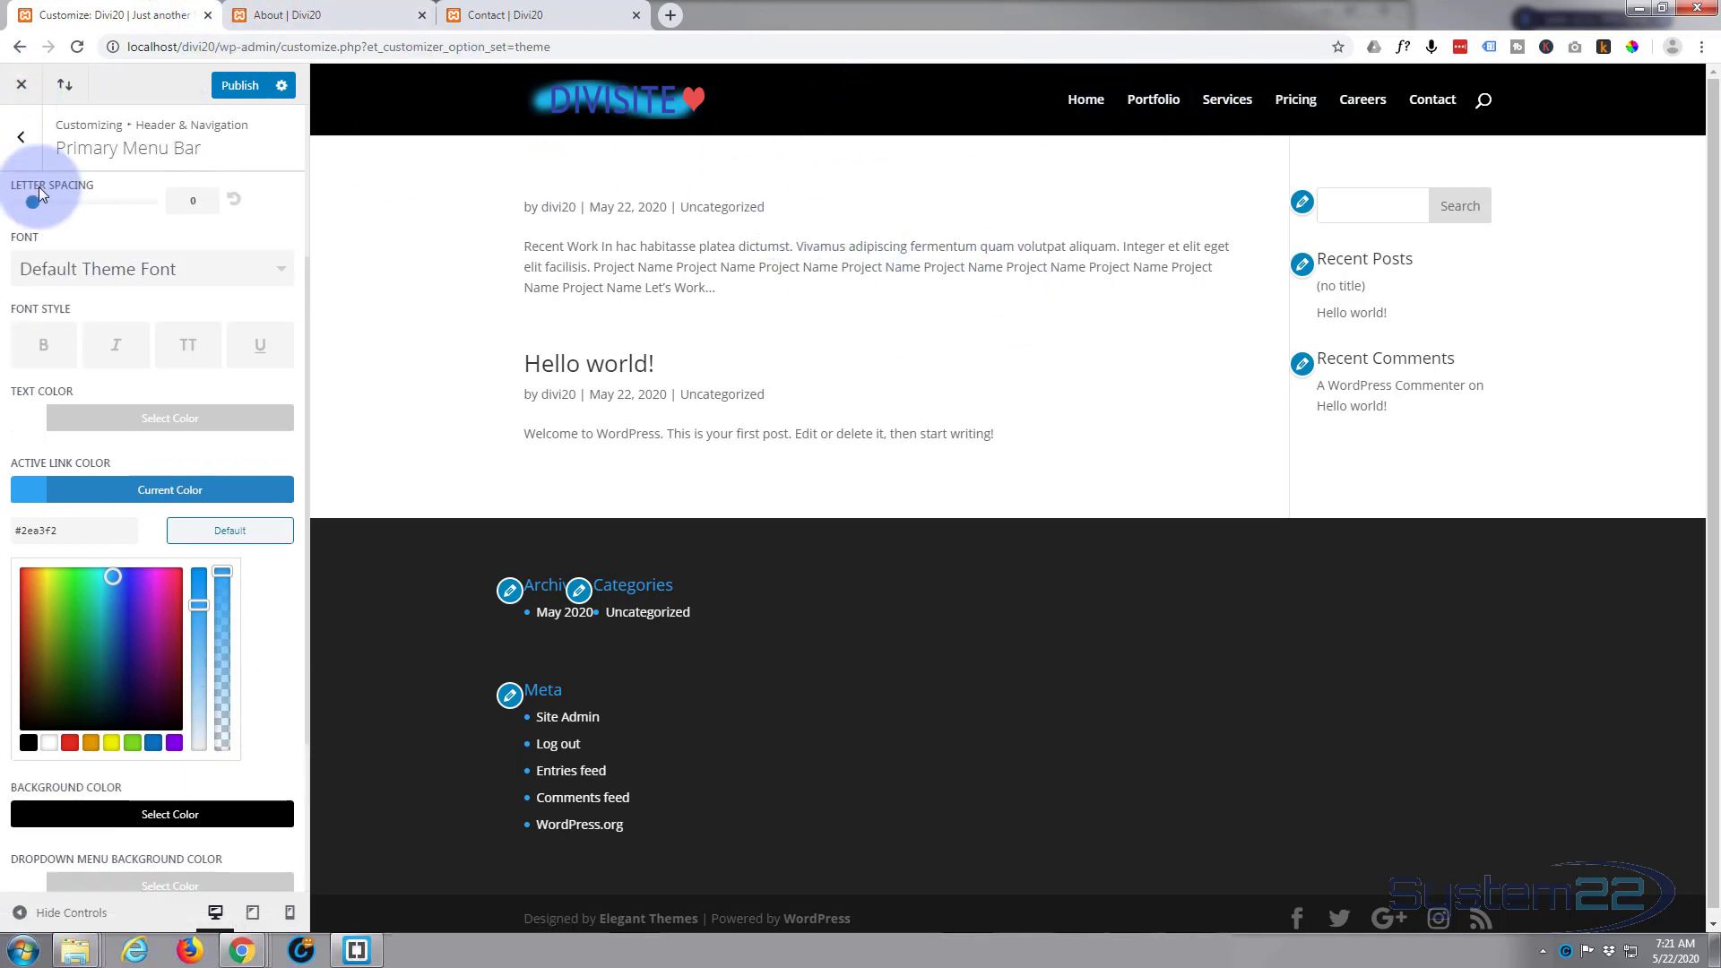
Step: Disable the search icon in the Header Elements settings under Header & Navigation
click(23, 138)
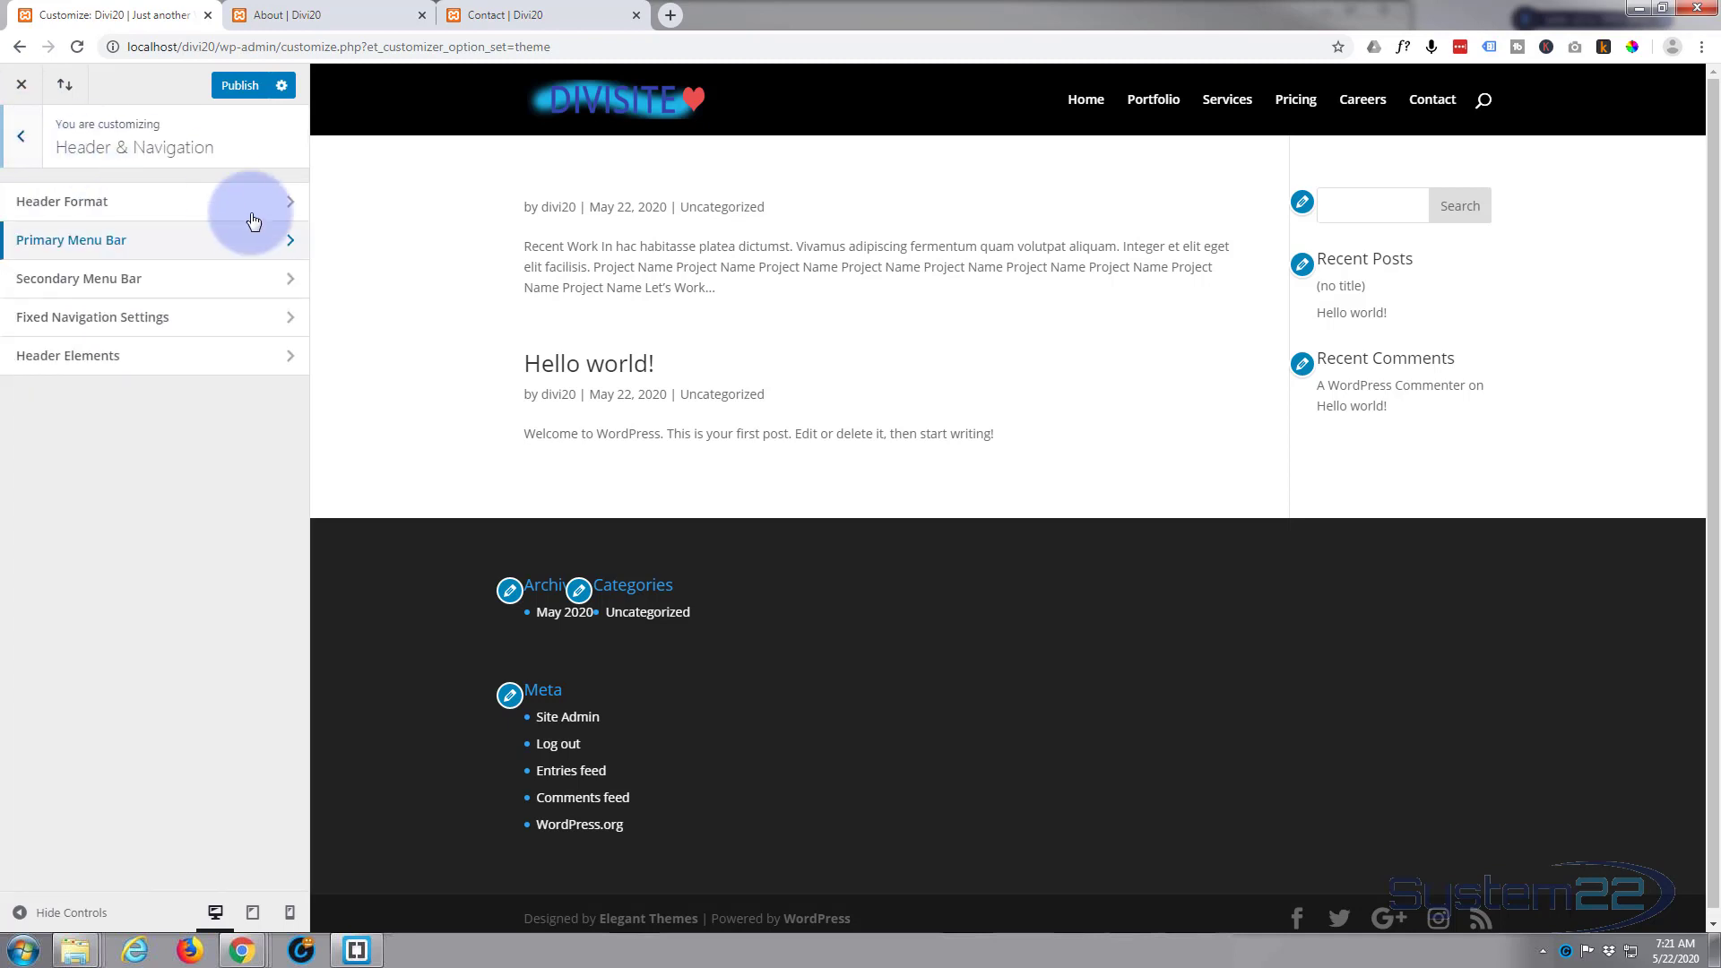
click(171, 358)
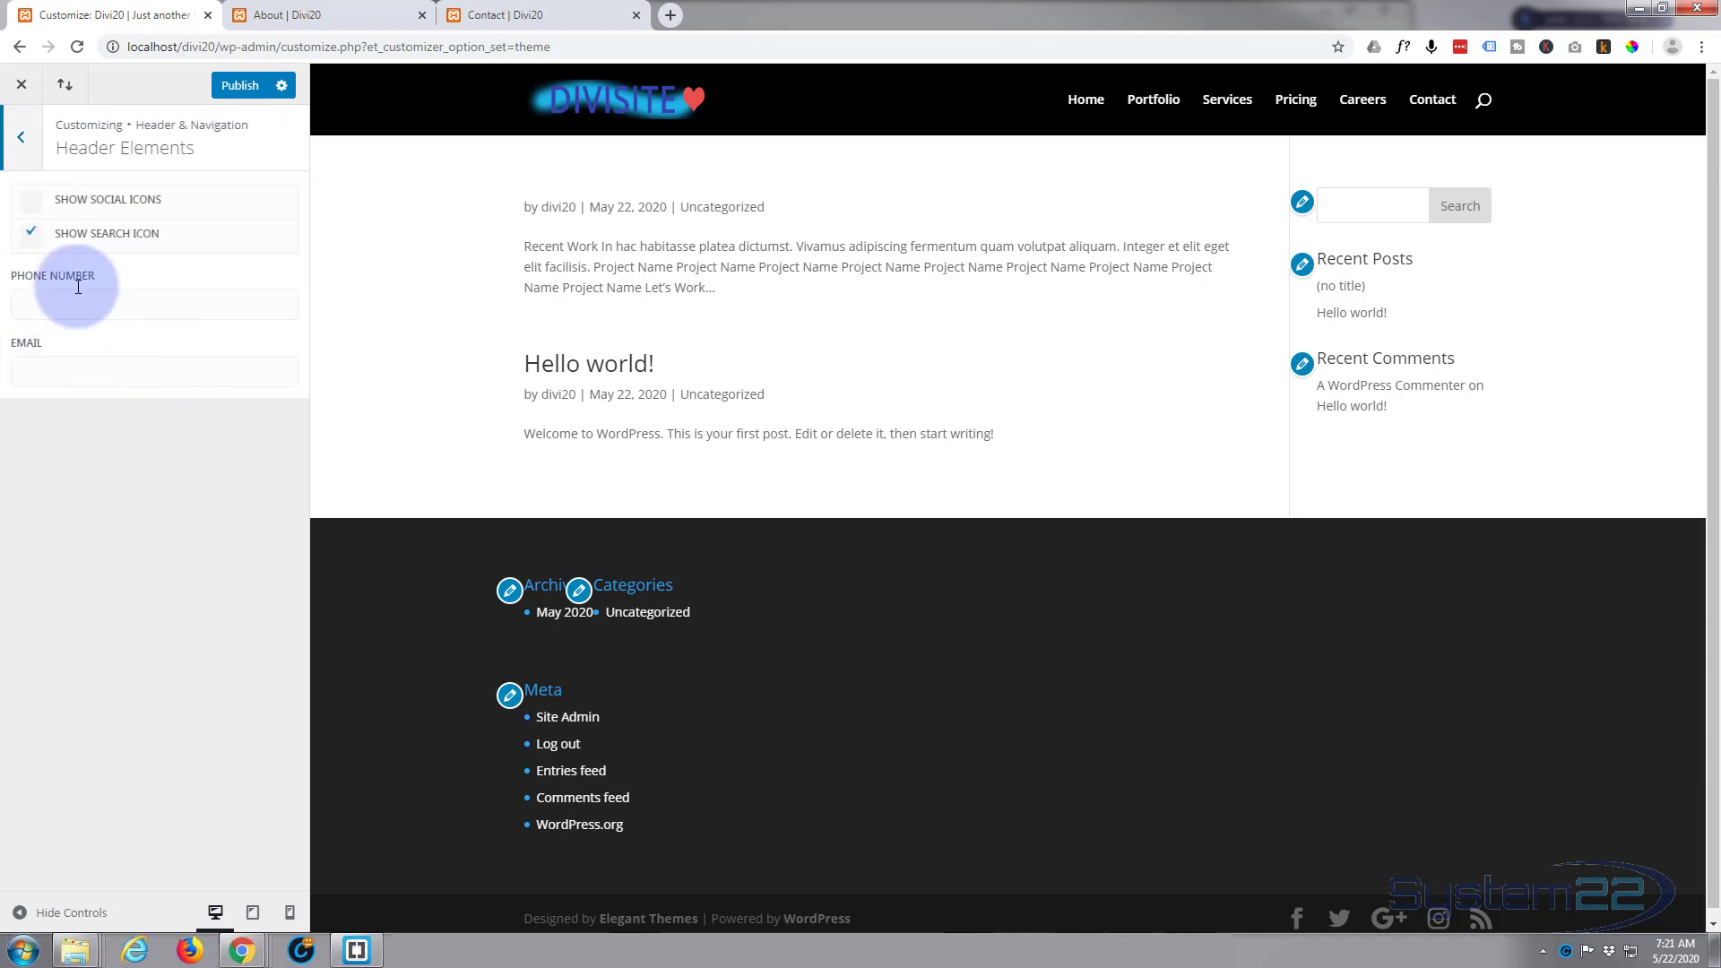
click(32, 234)
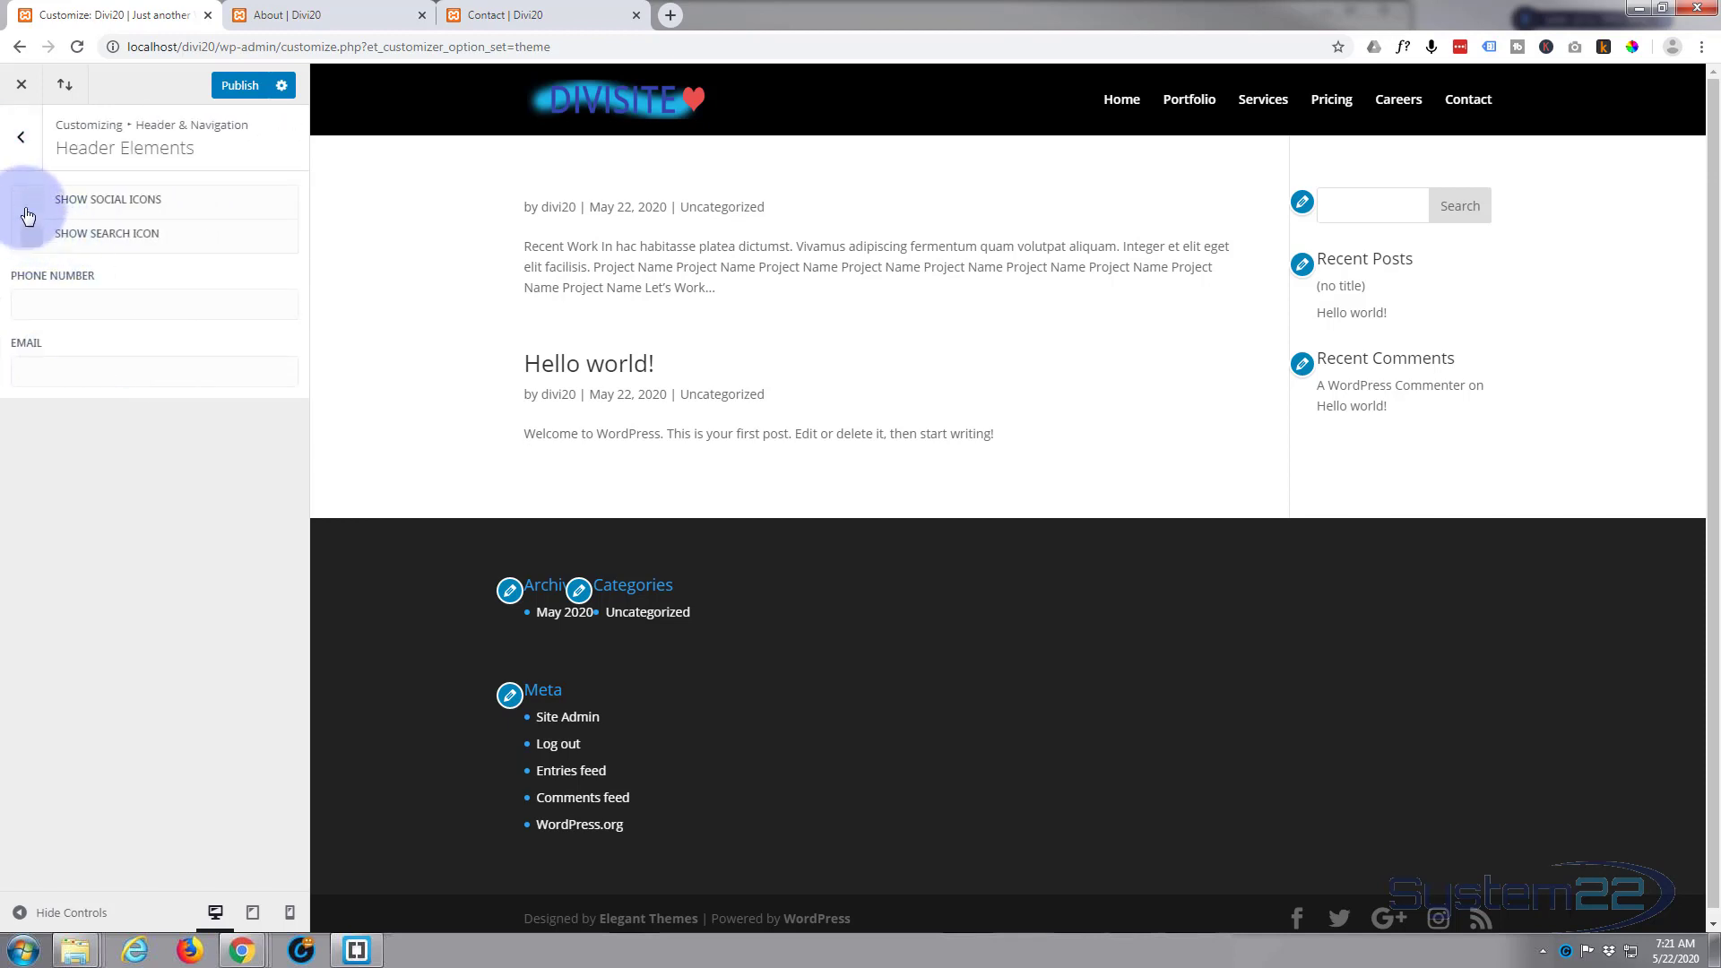
click(14, 136)
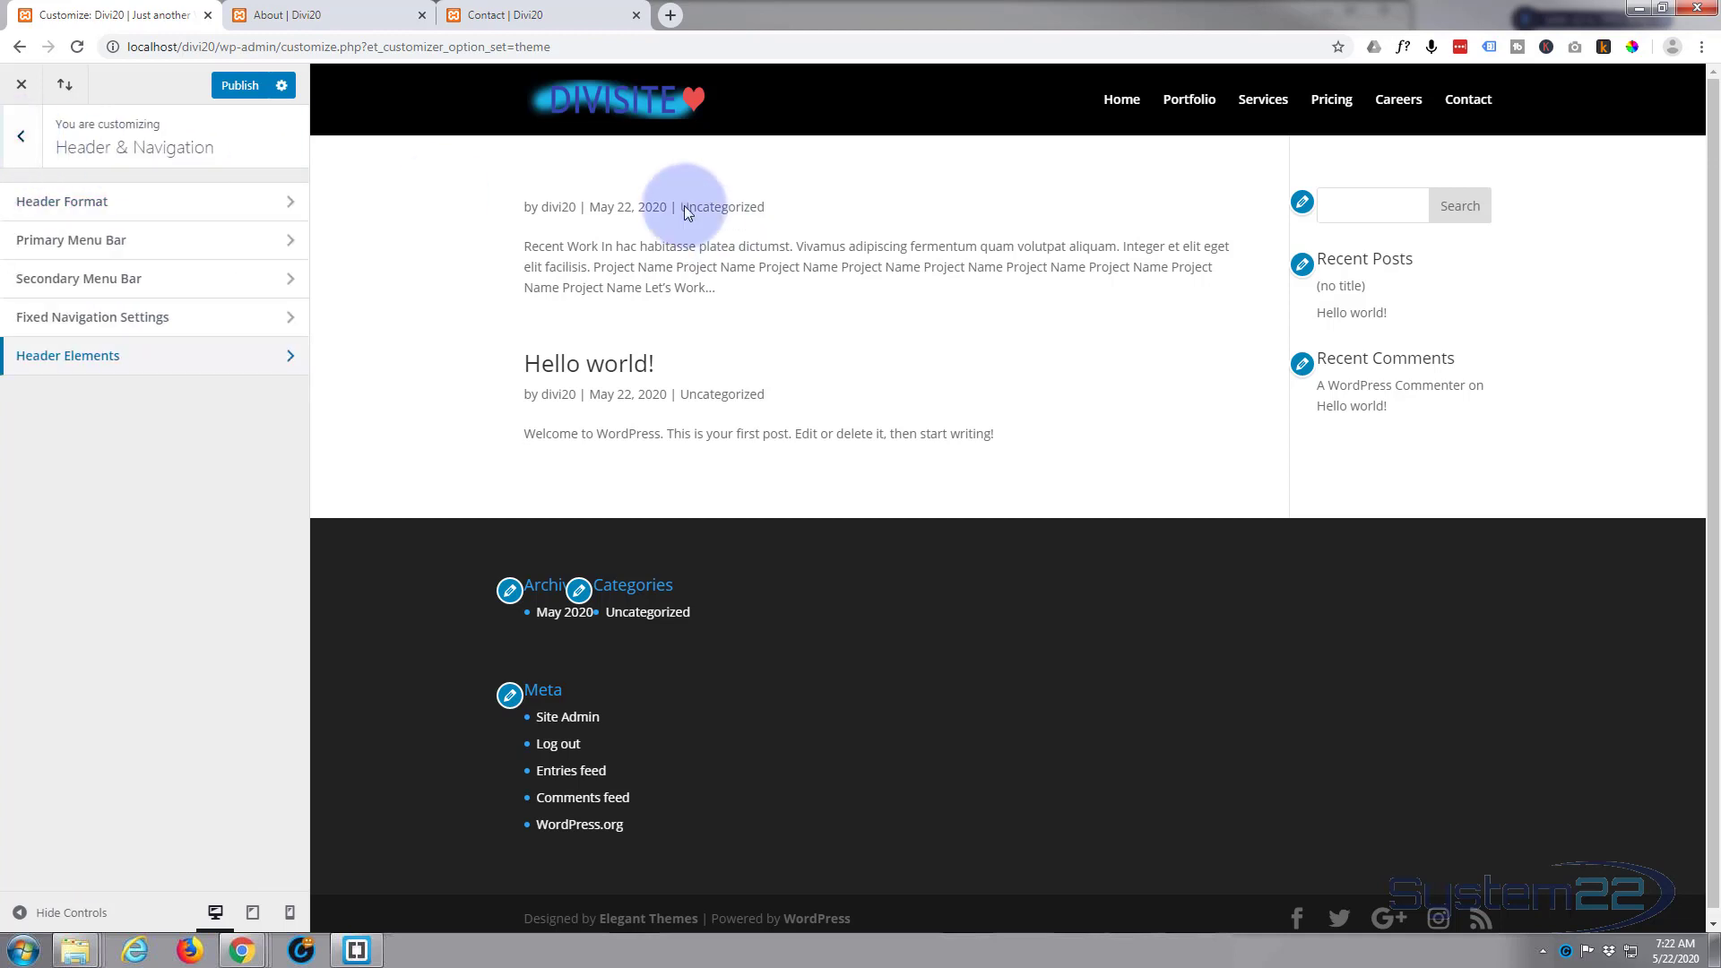
Step: Set the site's homepage to a static page, using the Home page
click(20, 136)
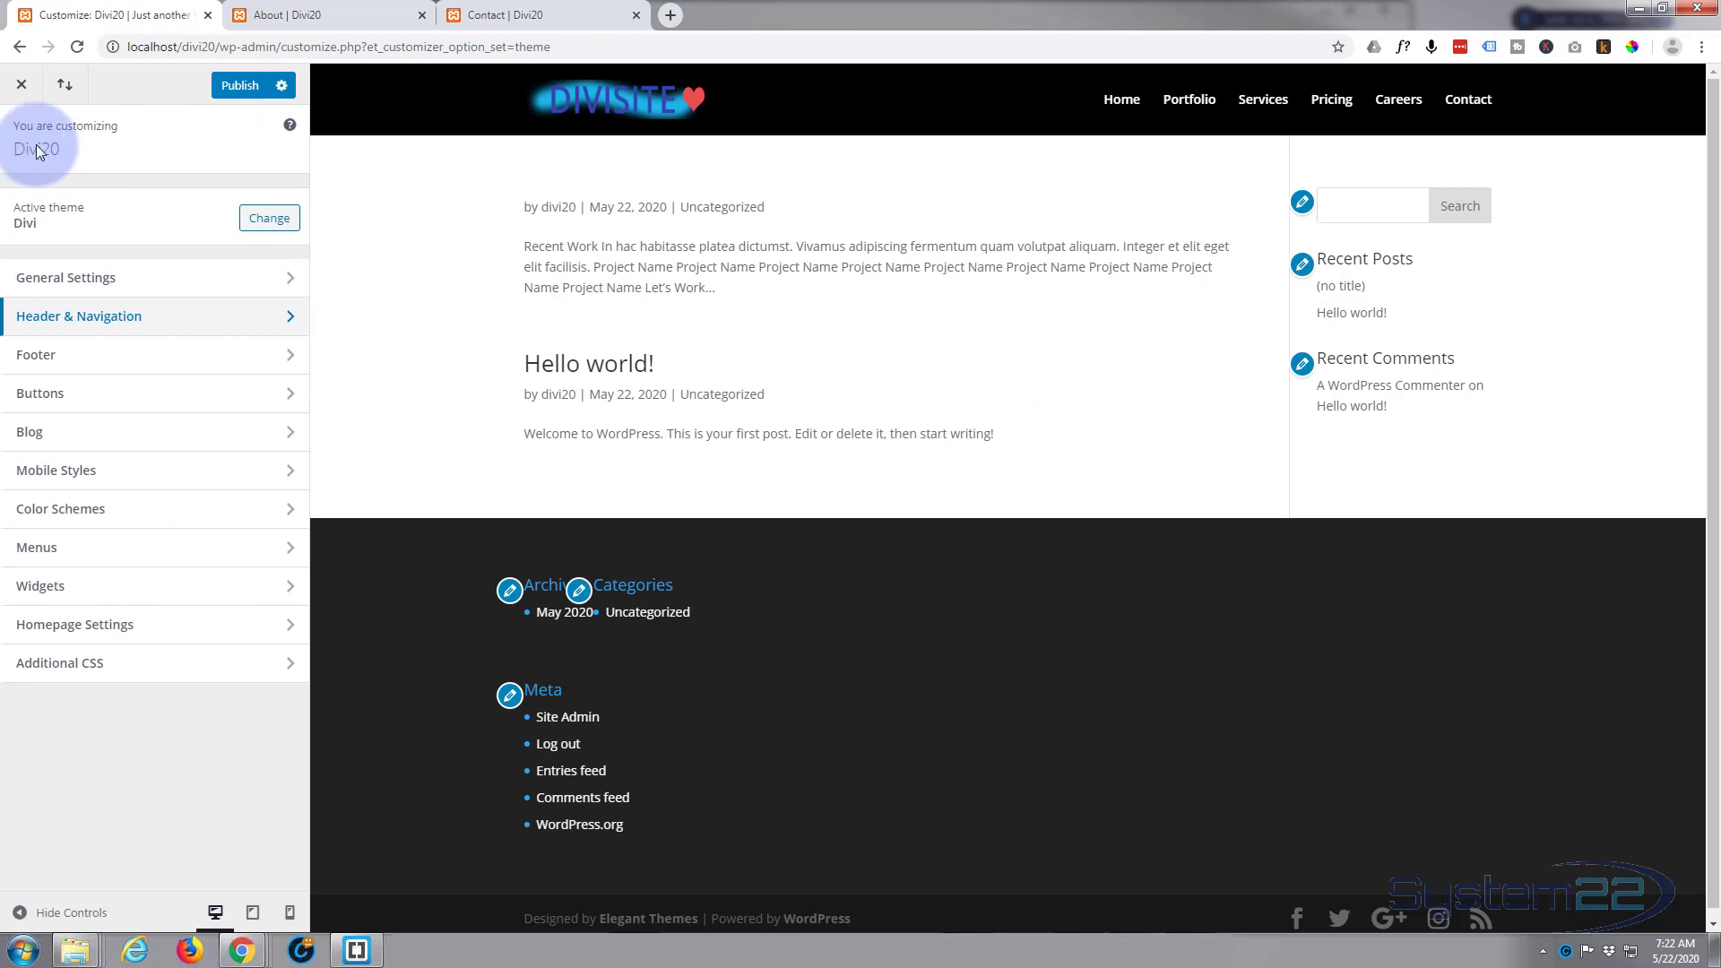
click(143, 625)
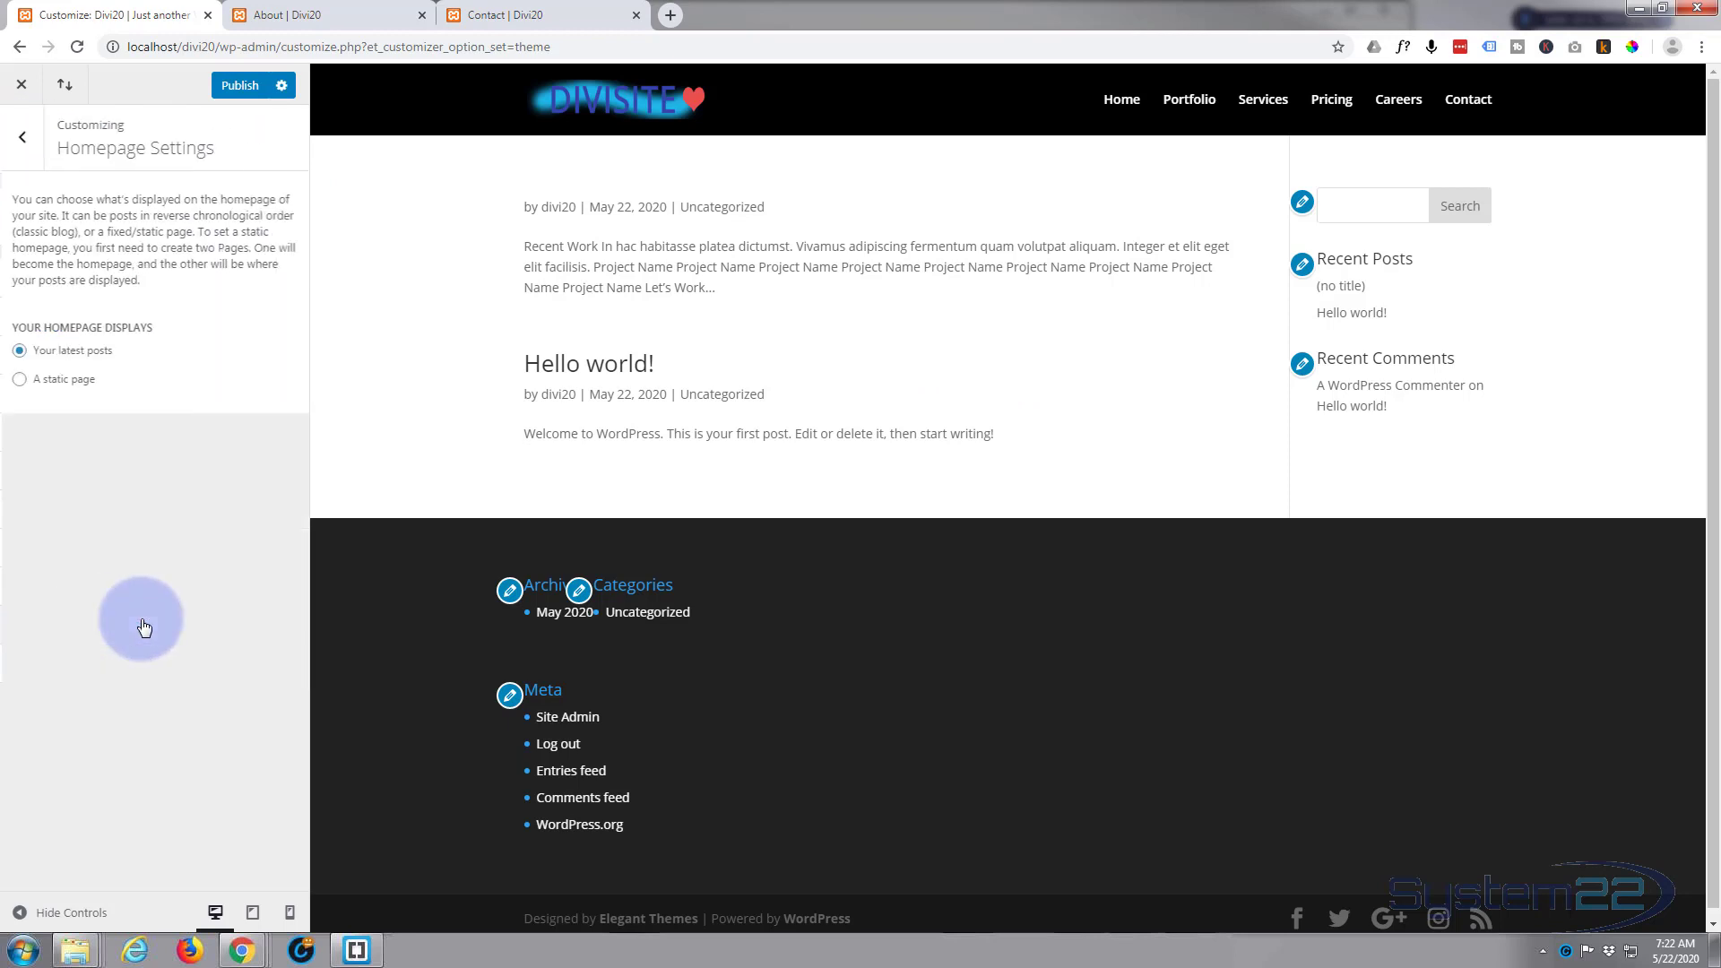
click(15, 381)
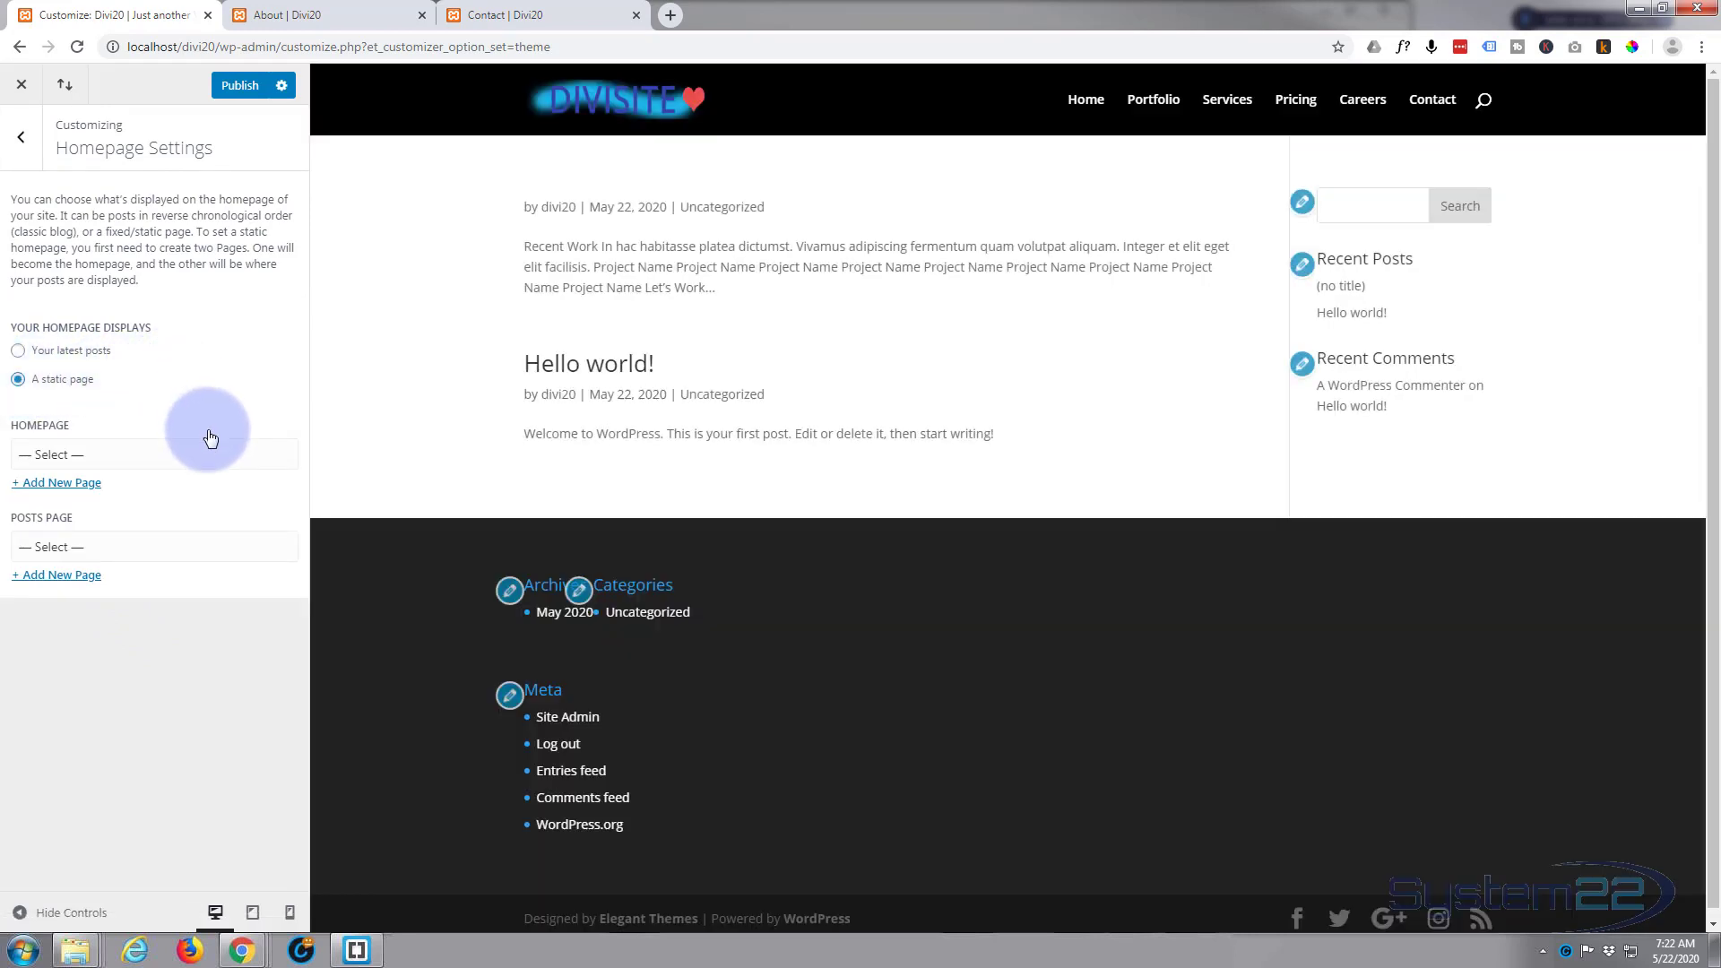
click(199, 456)
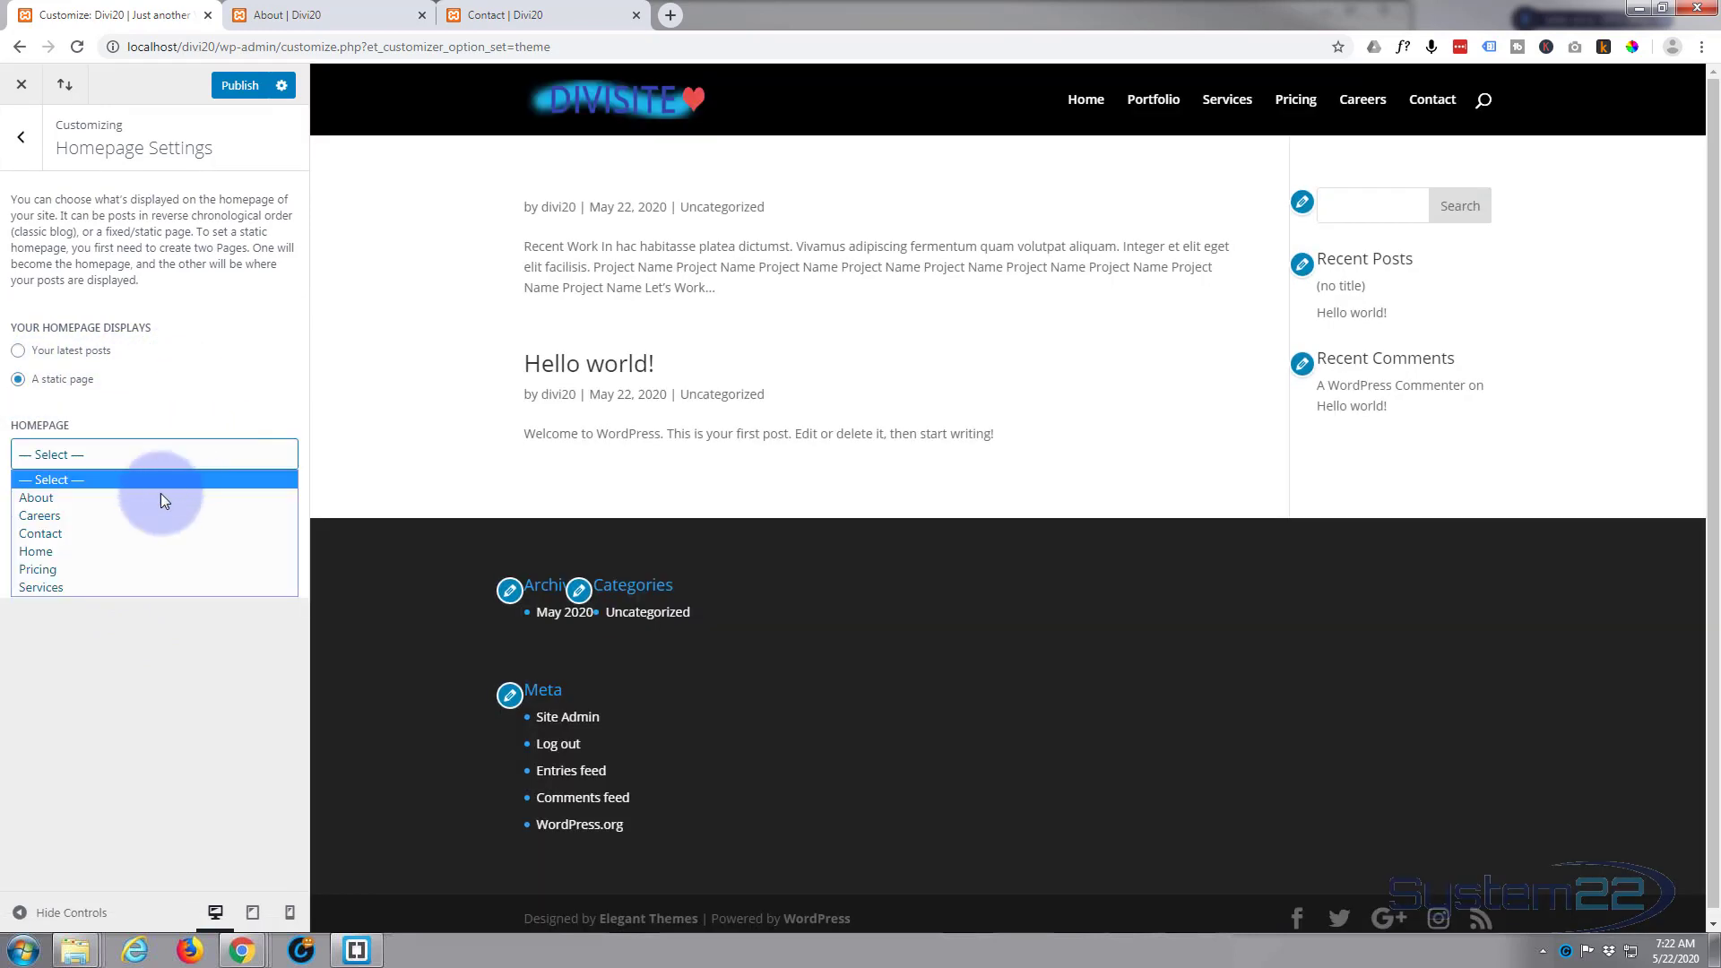
click(137, 550)
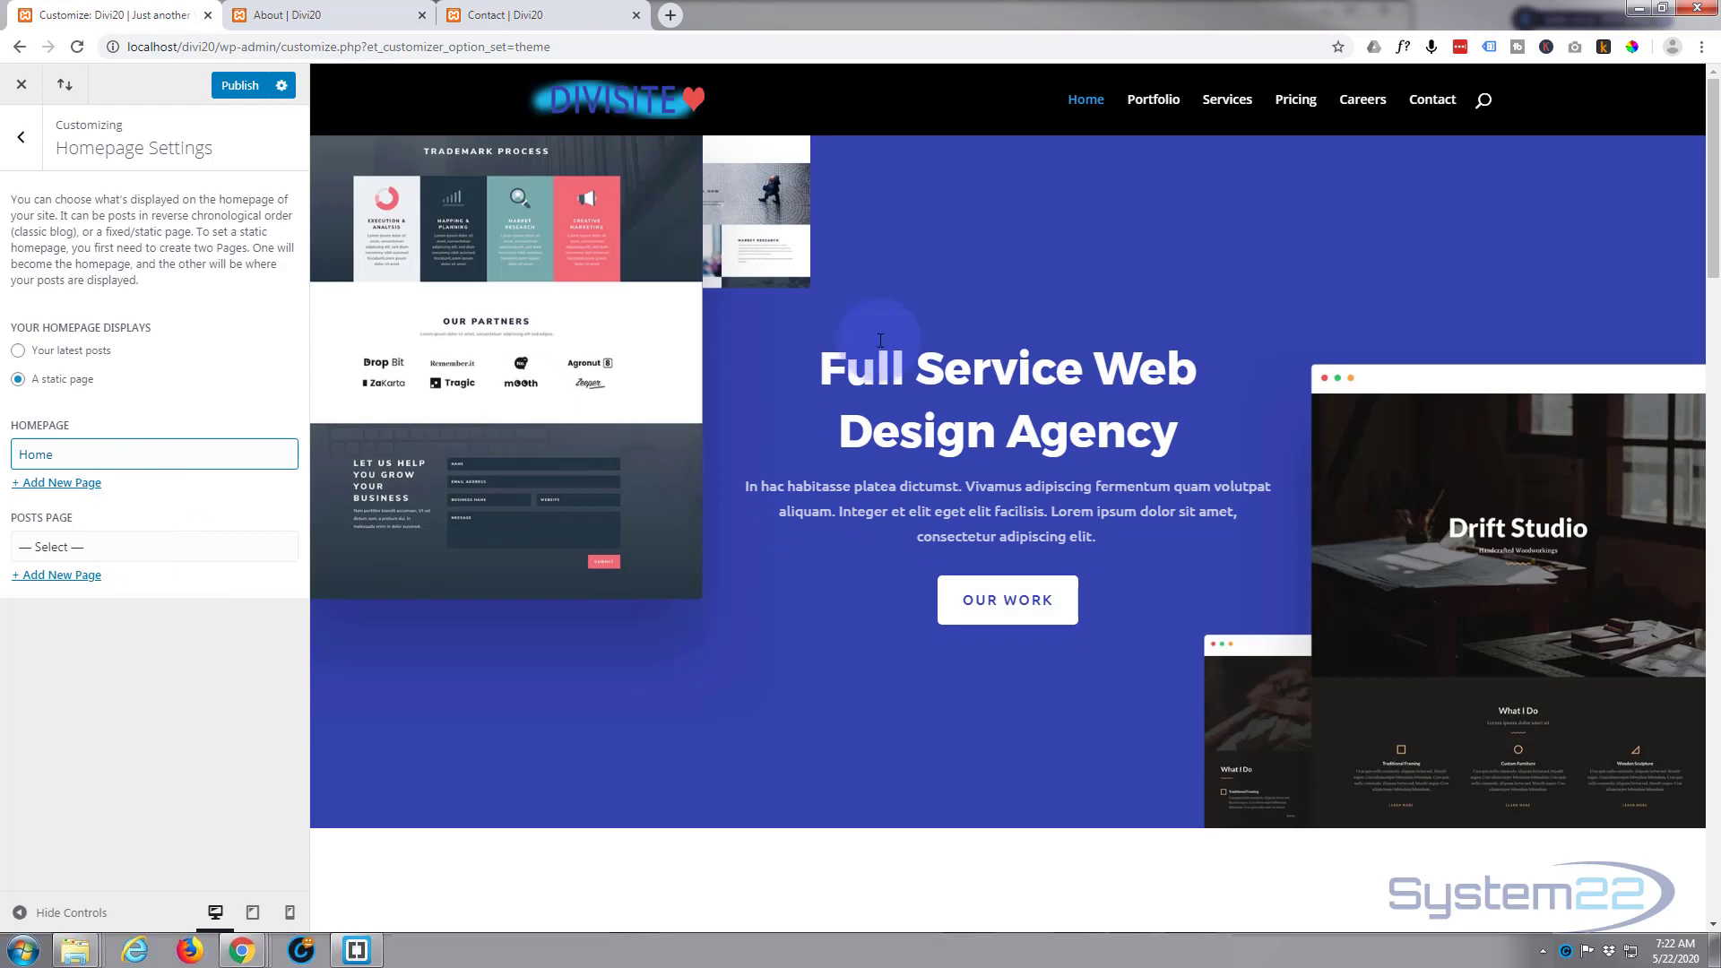
Step: Examine the homepage preview, checking how the header and menu look at the page top and while scrolled
scroll(993, 315, down, 5)
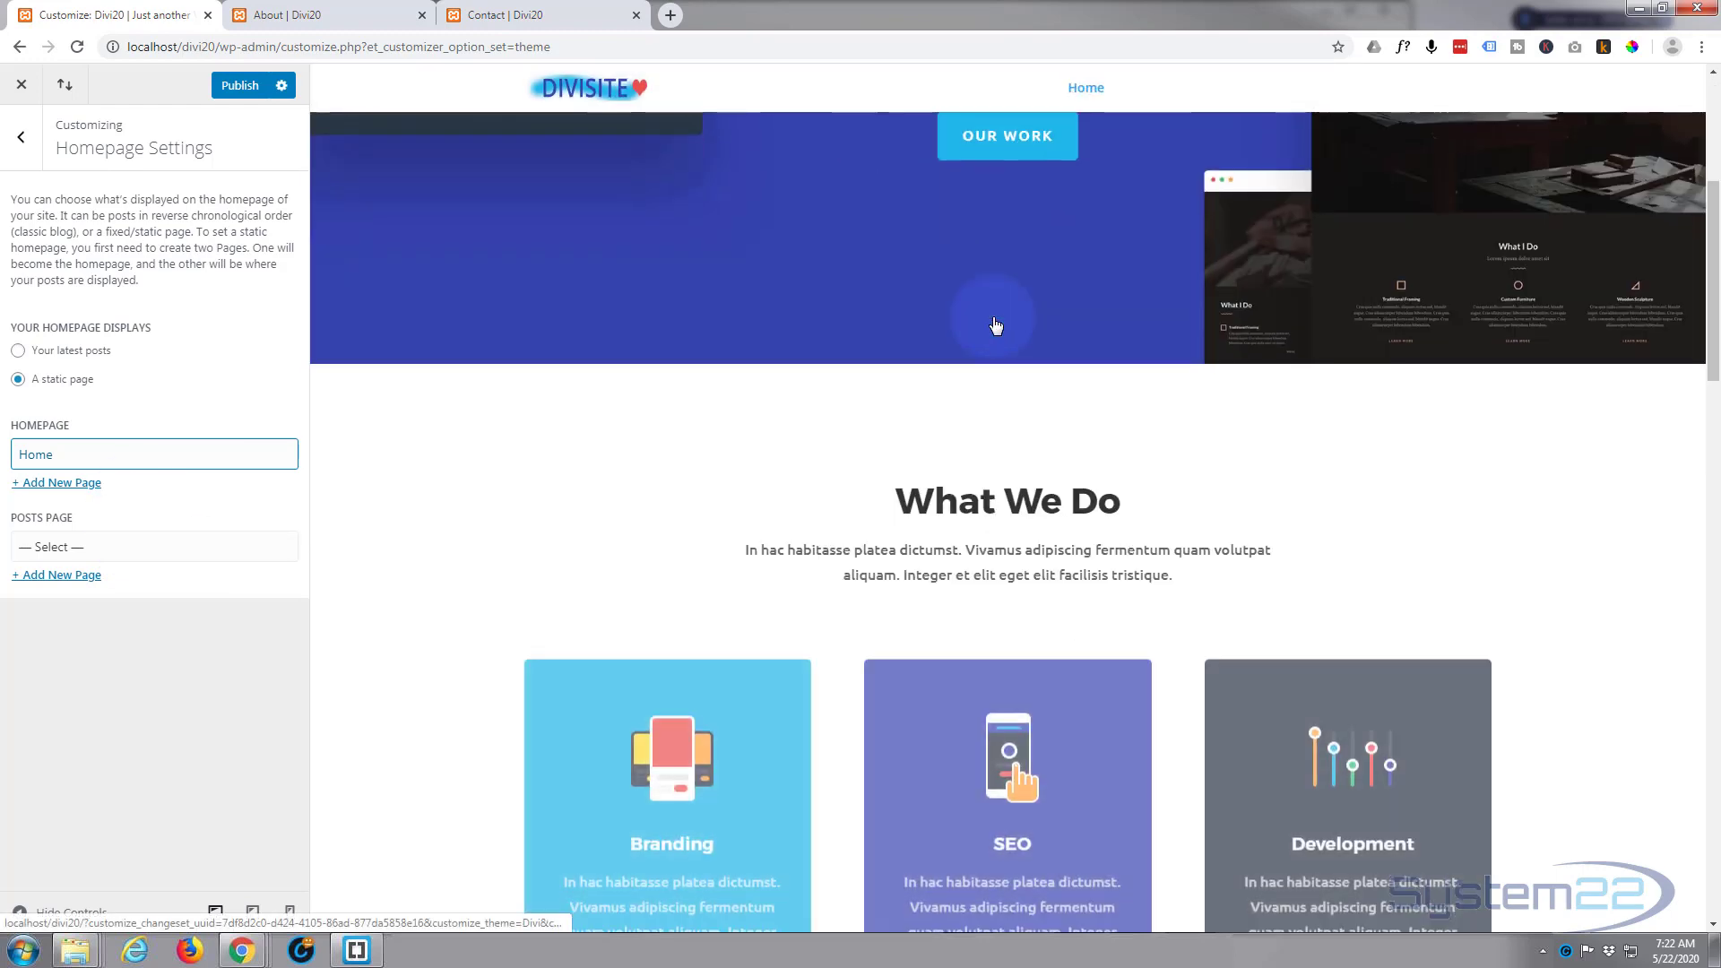
scroll(992, 324, down, 2)
scroll(992, 324, up, 6)
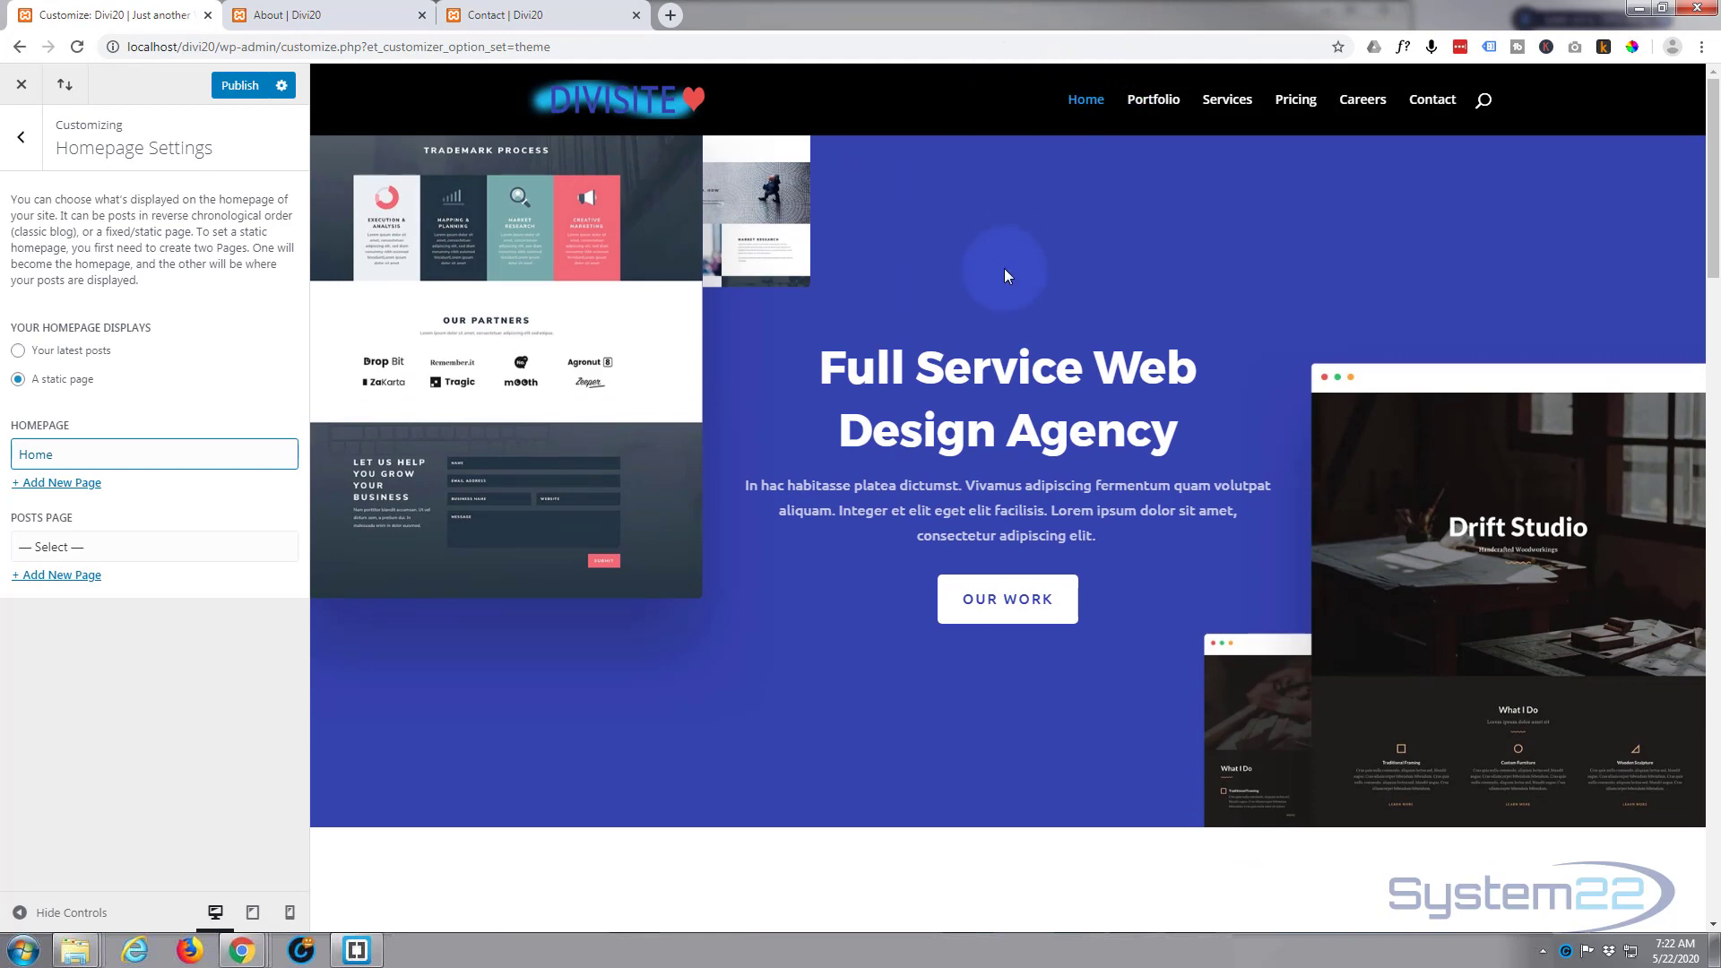
scroll(1004, 267, down, 3)
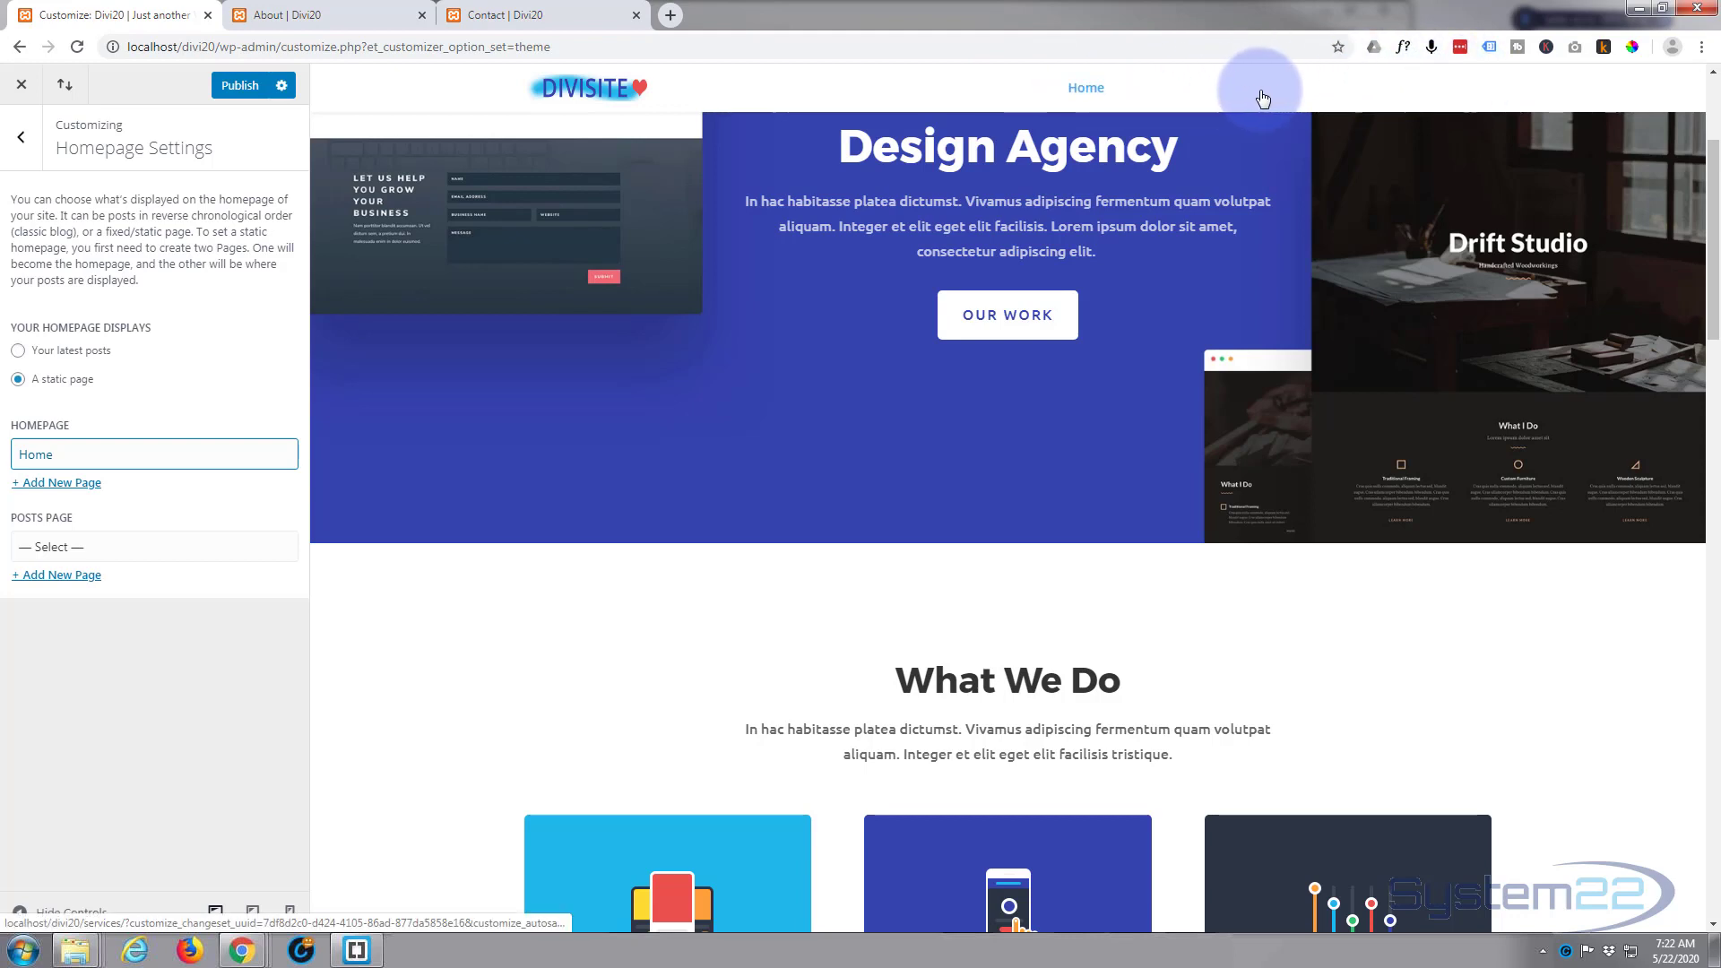
scroll(755, 270, up, 2)
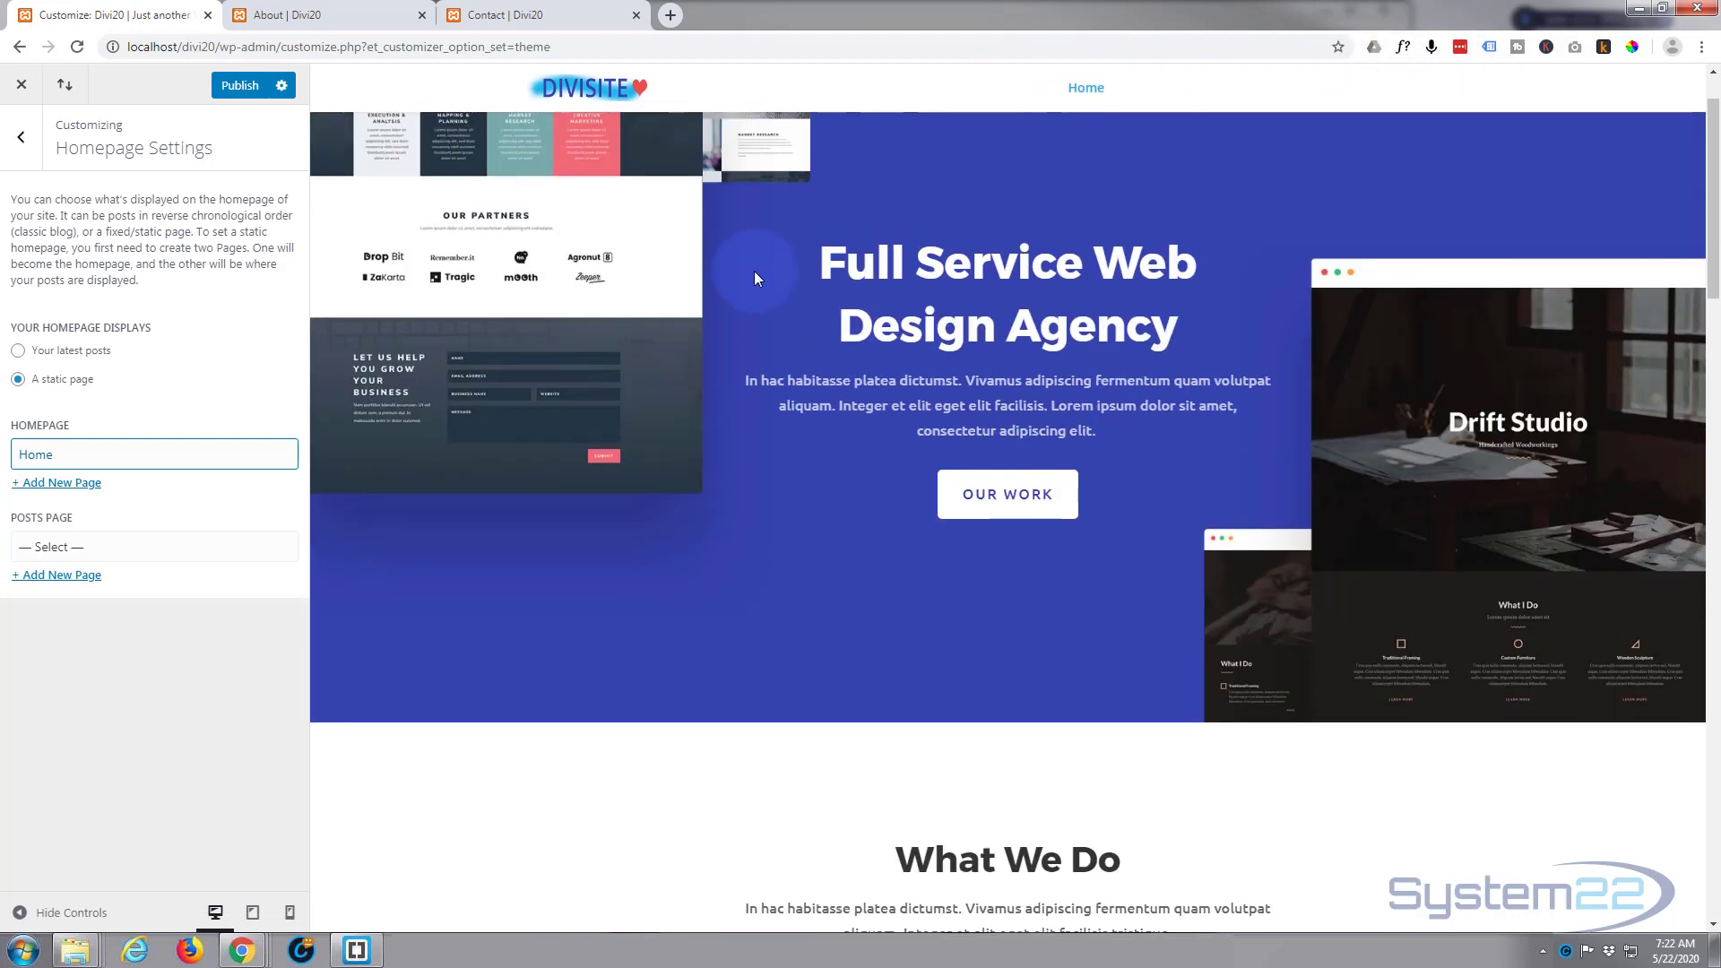
scroll(755, 270, up, 2)
scroll(755, 271, down, 4)
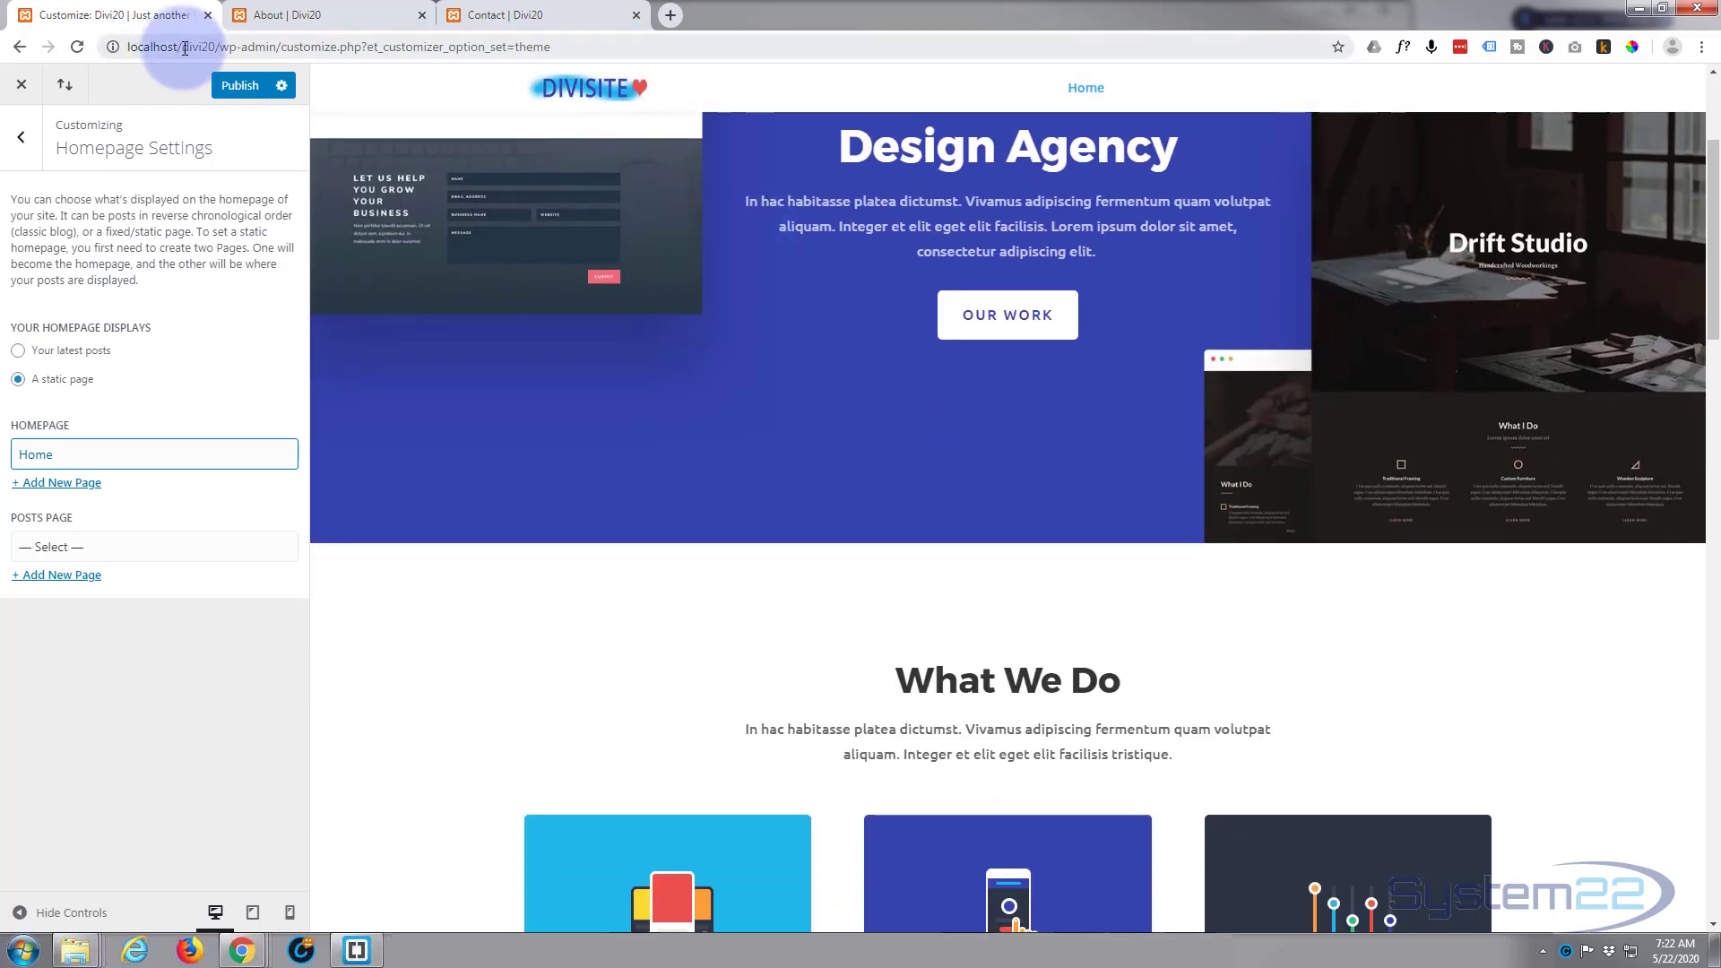
Step: Set the fixed navigation's primary menu background color to black (#000000) and check the header in the scrolled homepage preview
click(21, 144)
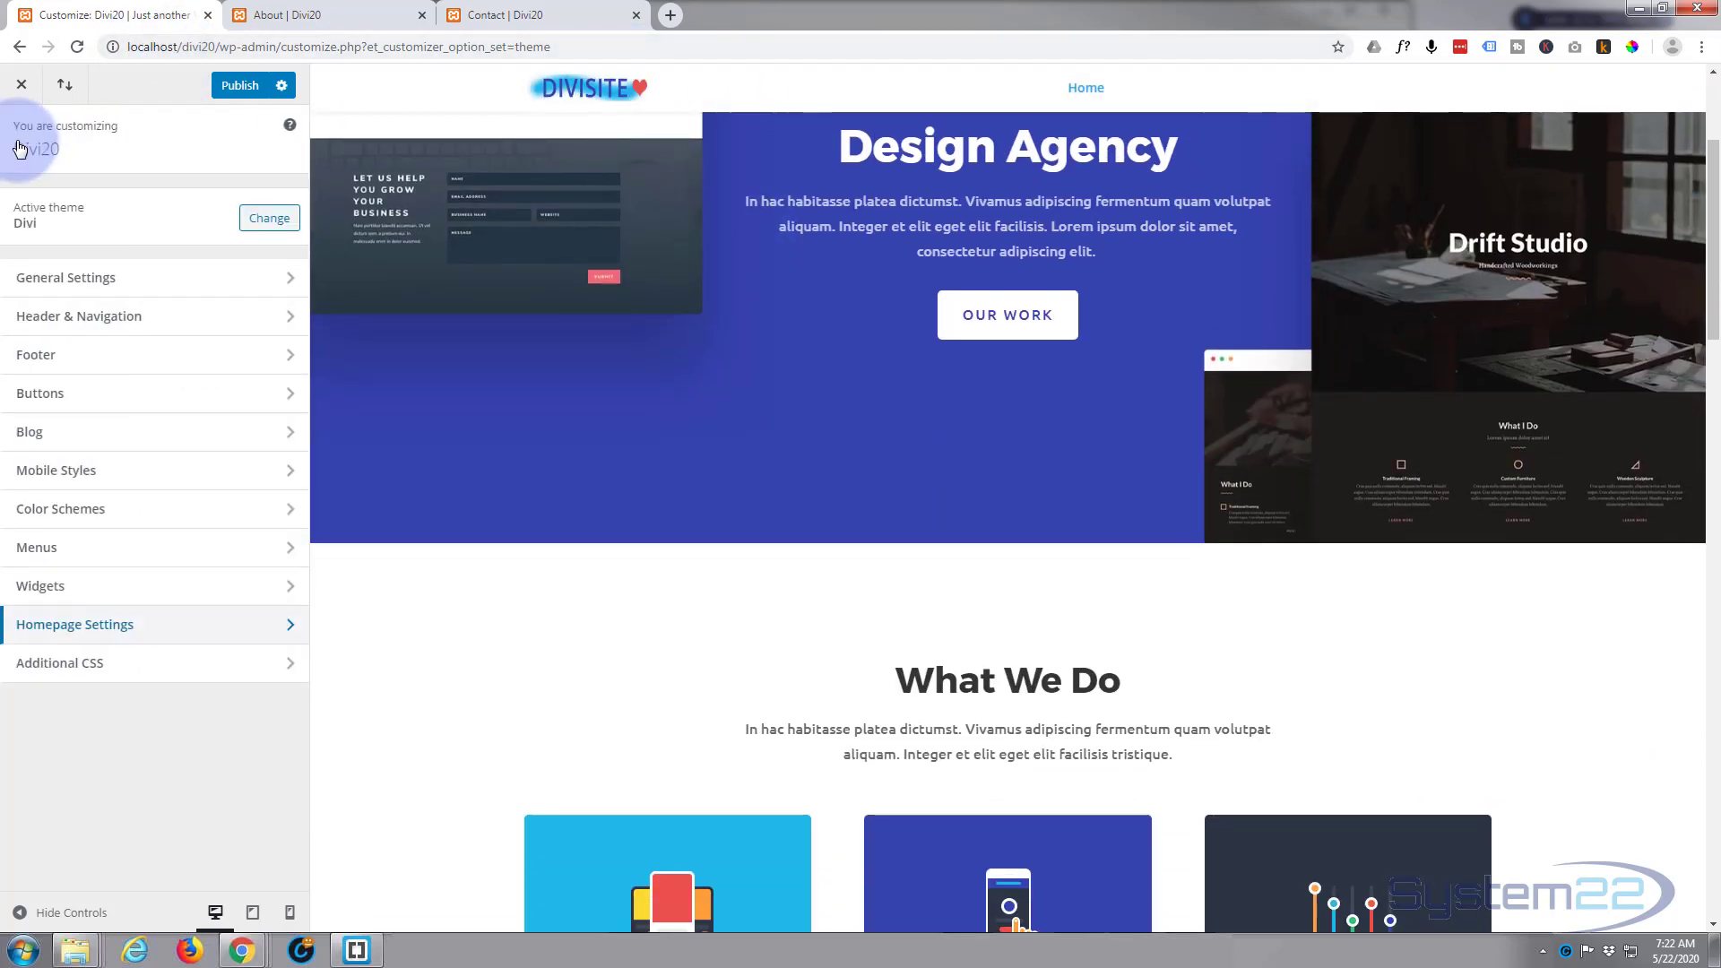
click(175, 317)
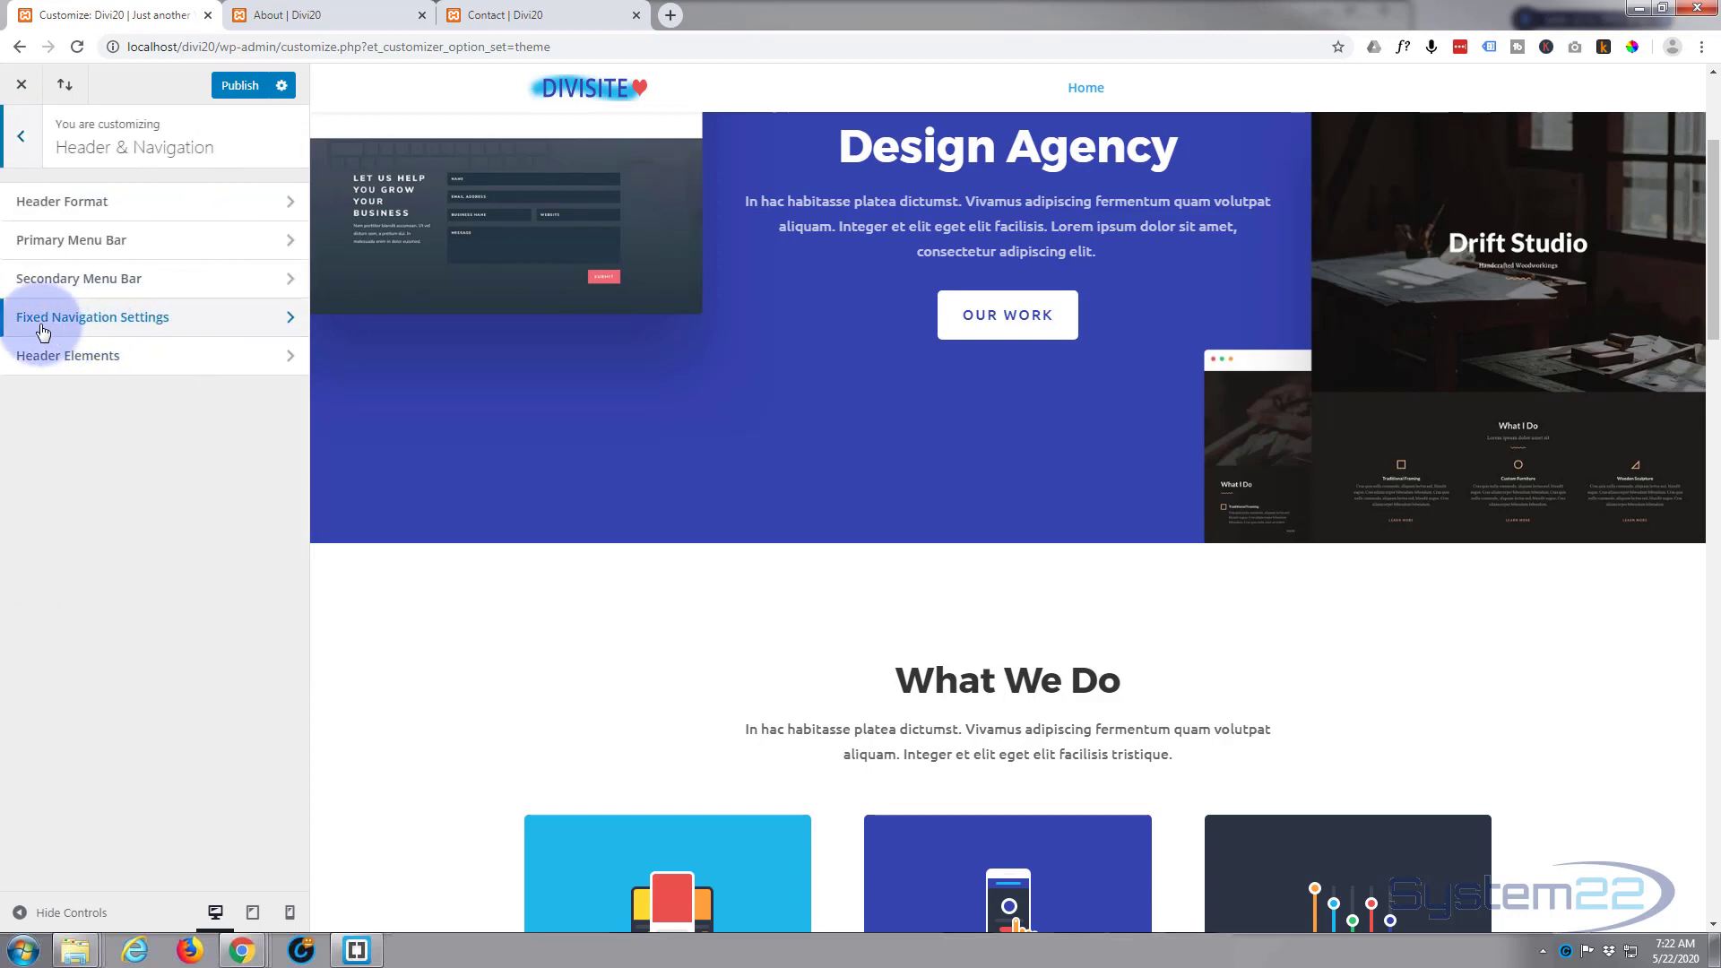
click(207, 320)
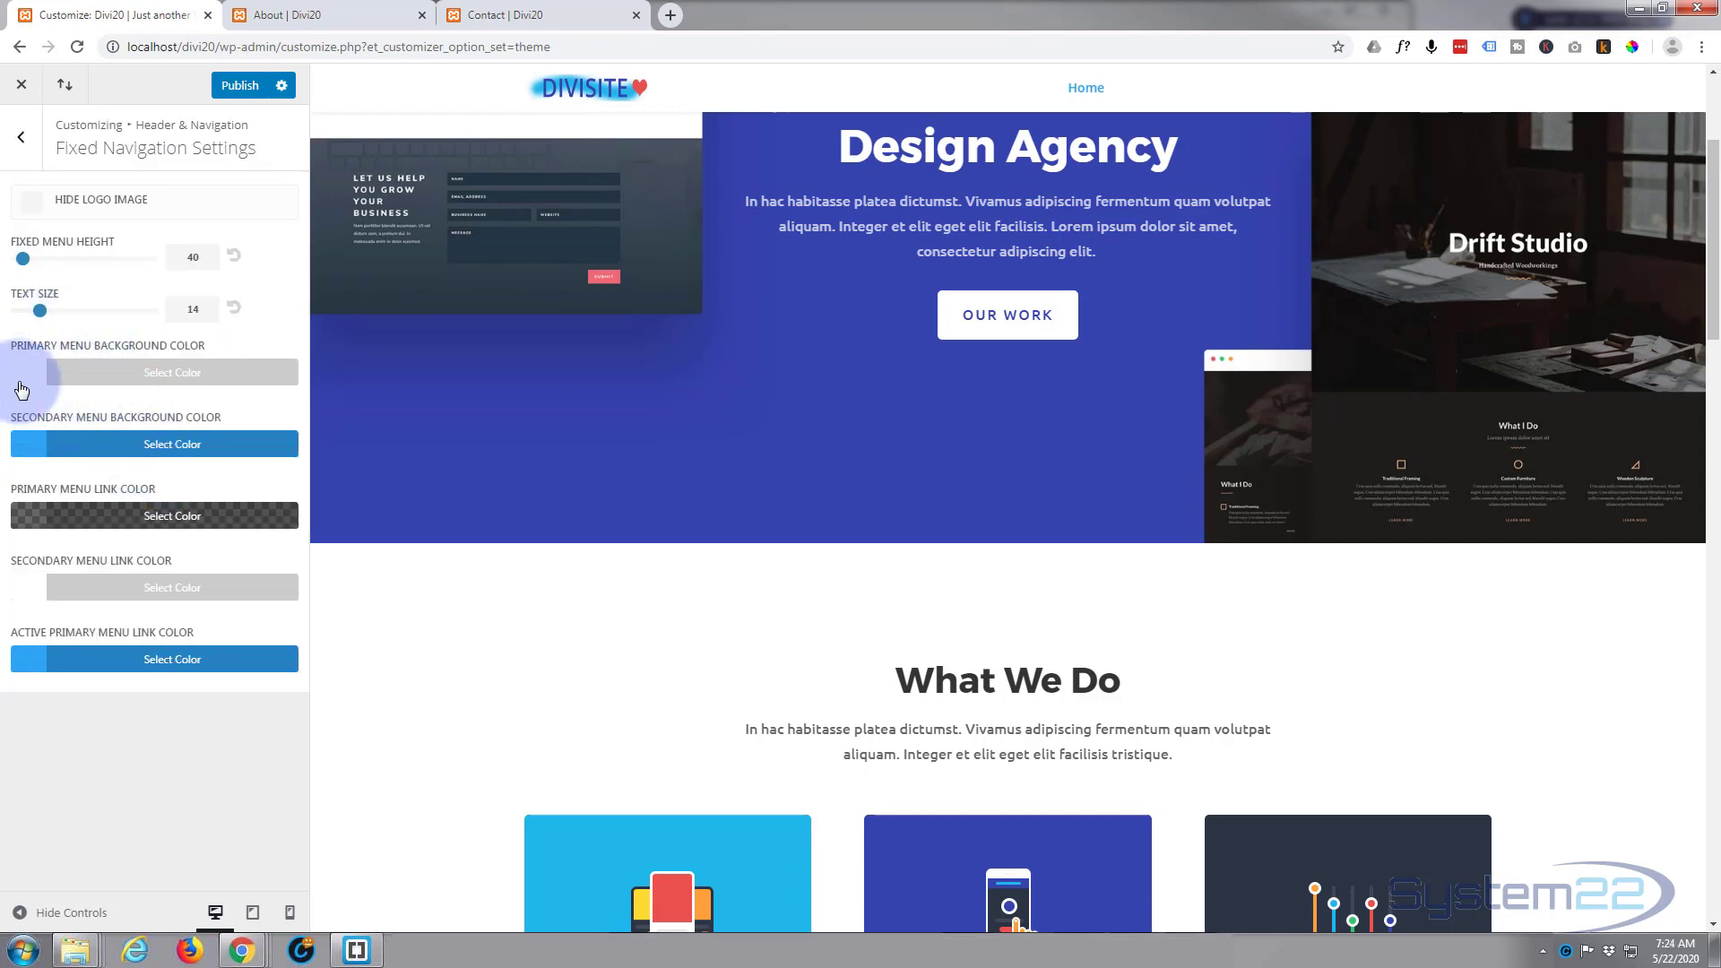
click(147, 372)
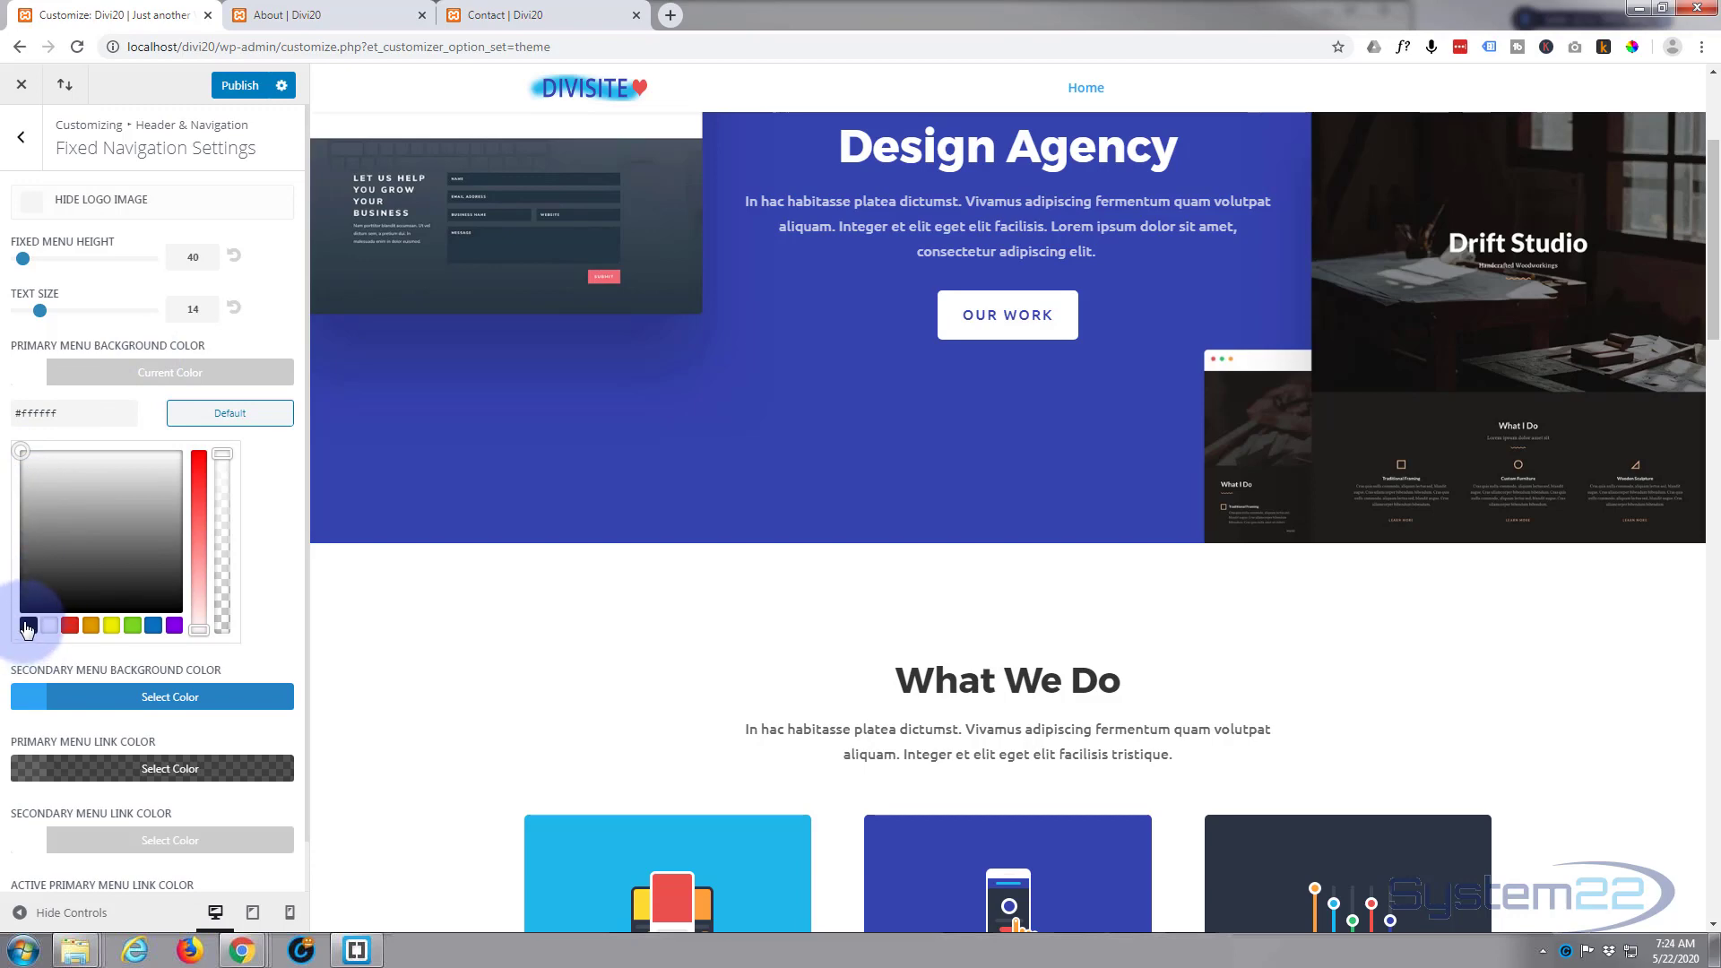
click(24, 621)
scroll(881, 339, up, 3)
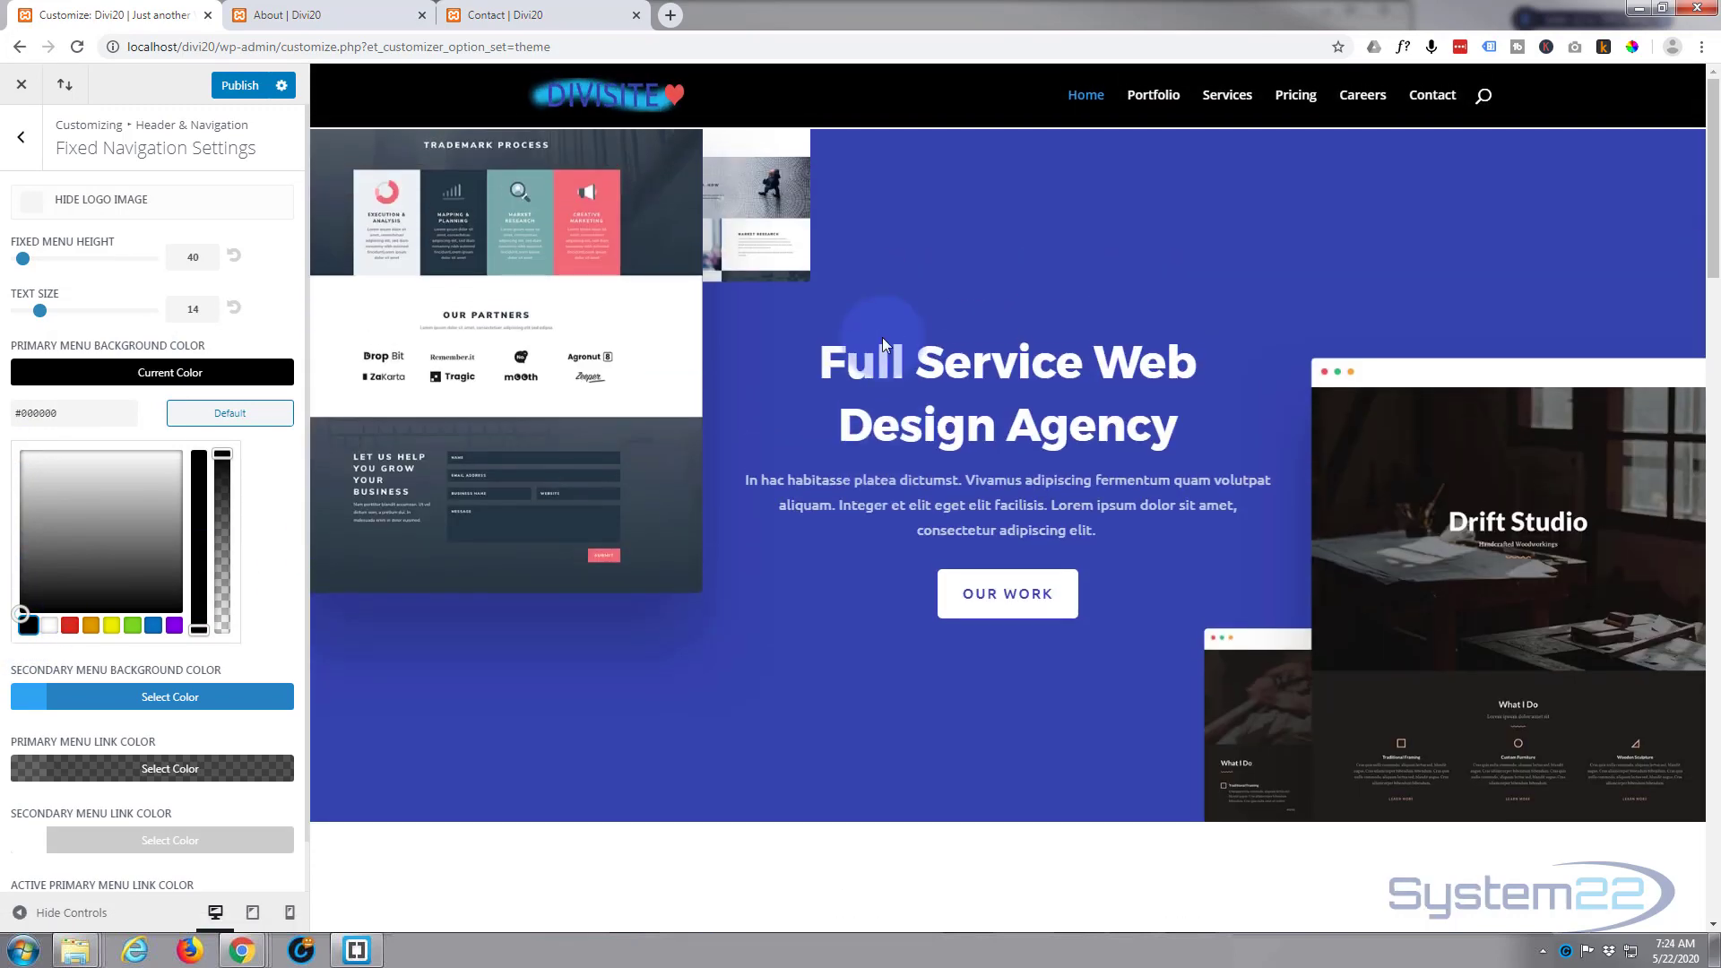
scroll(884, 335, down, 5)
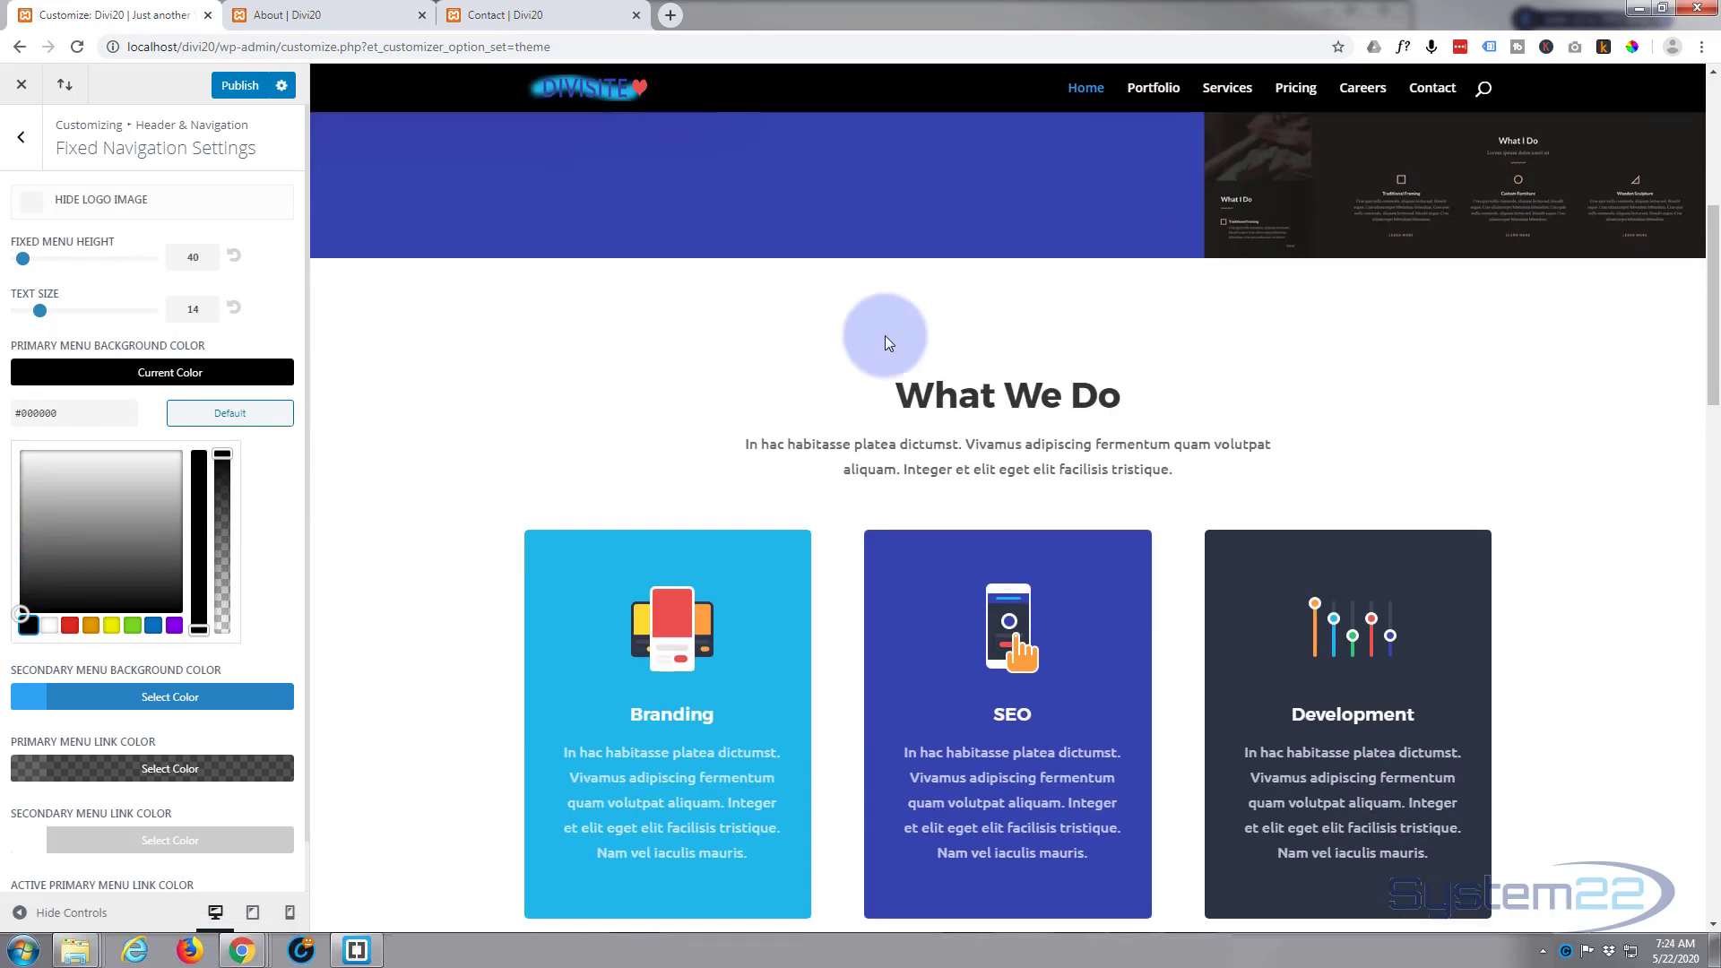
scroll(885, 335, up, 5)
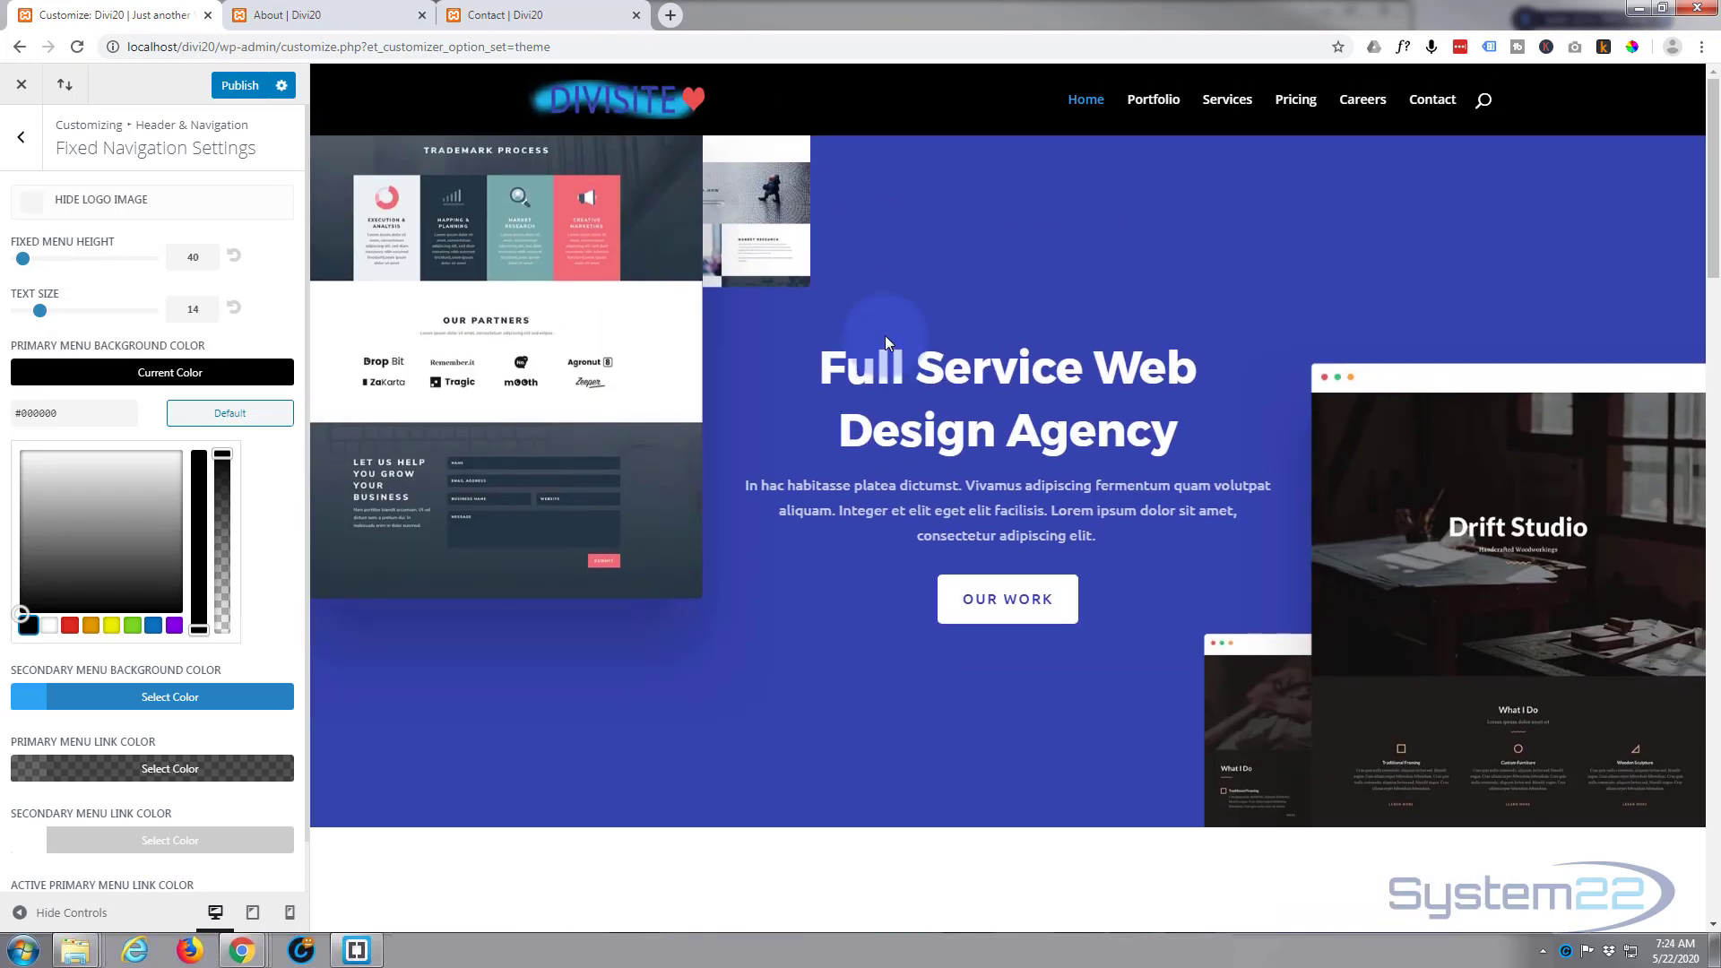
scroll(886, 336, down, 5)
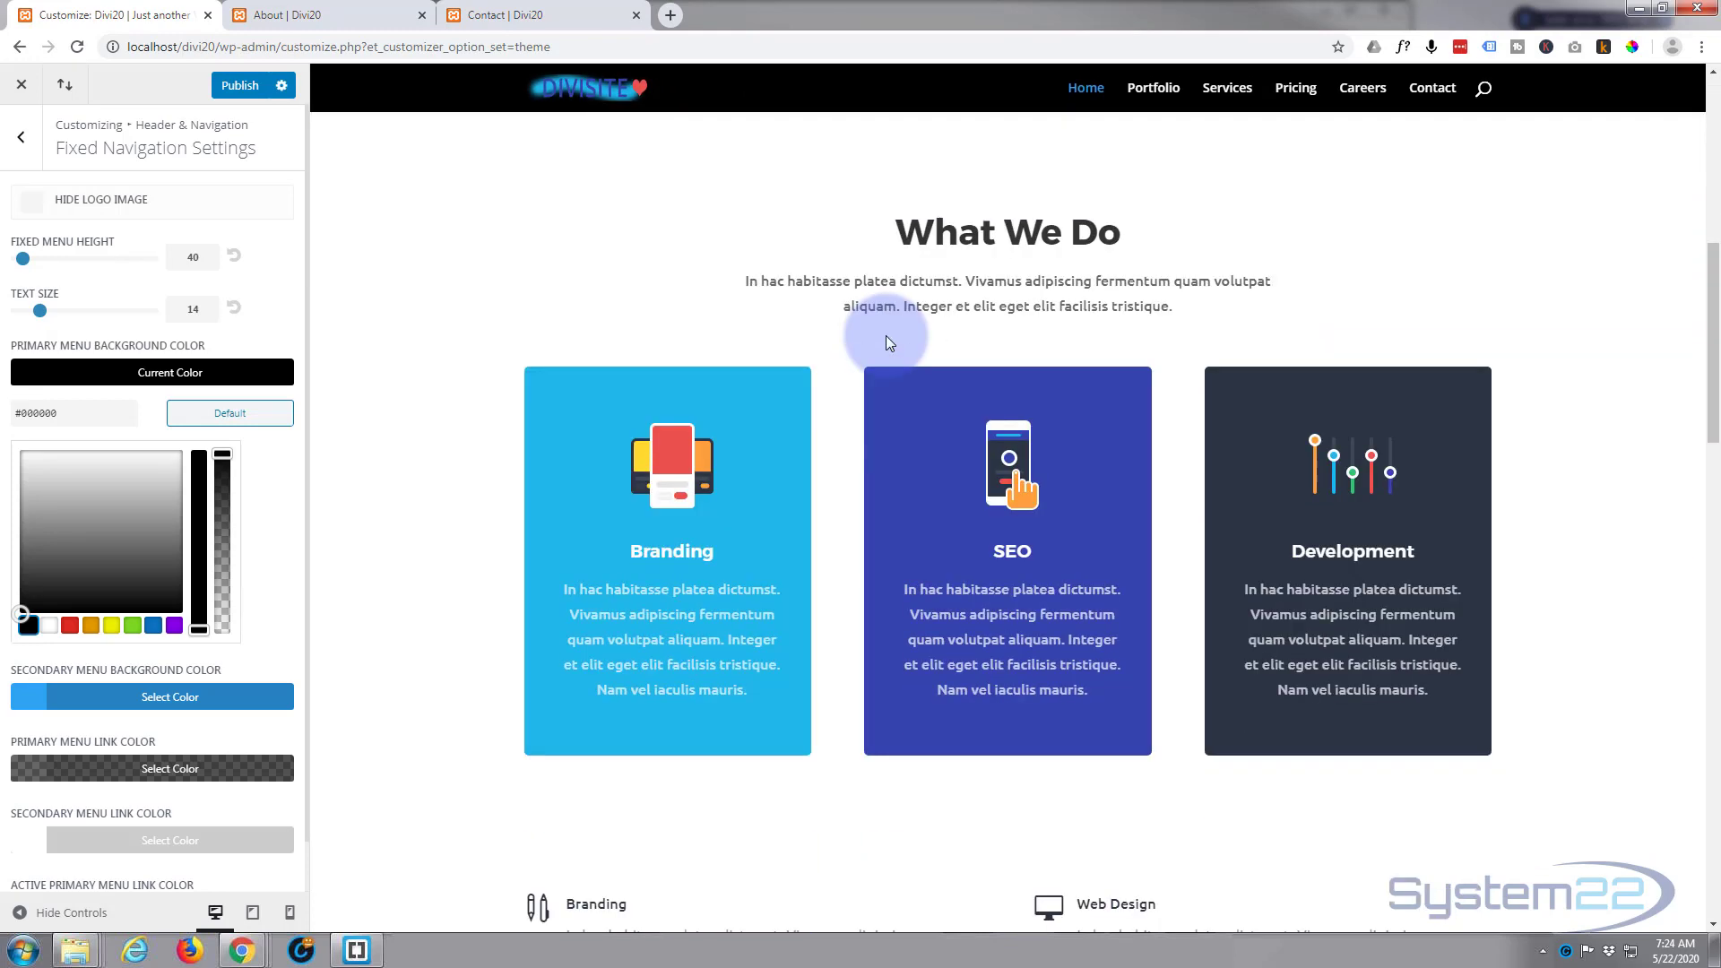
scroll(886, 336, up, 3)
scroll(886, 335, up, 4)
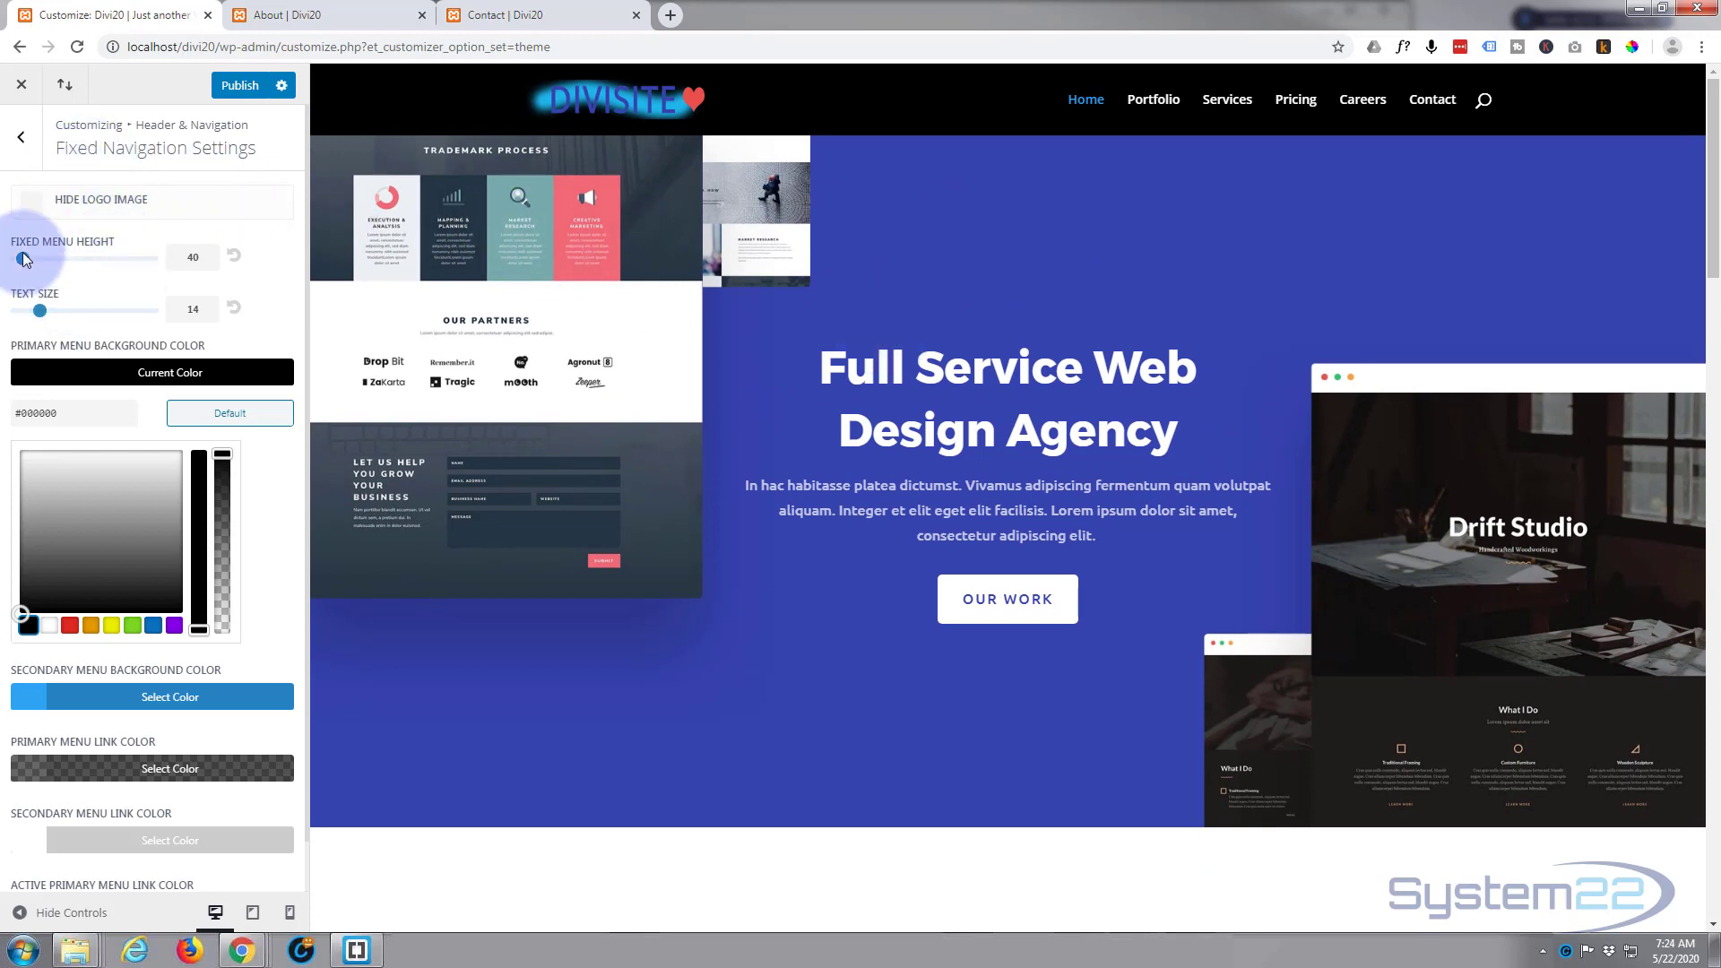
Step: Try fixed menu heights of 72, 99 and 100 while comparing the header in the scrolled preview
mouse_move(23, 260)
mouse_down()
mouse_move(134, 257)
mouse_move(23, 260)
mouse_move(38, 260)
mouse_up()
scroll(748, 328, down, 3)
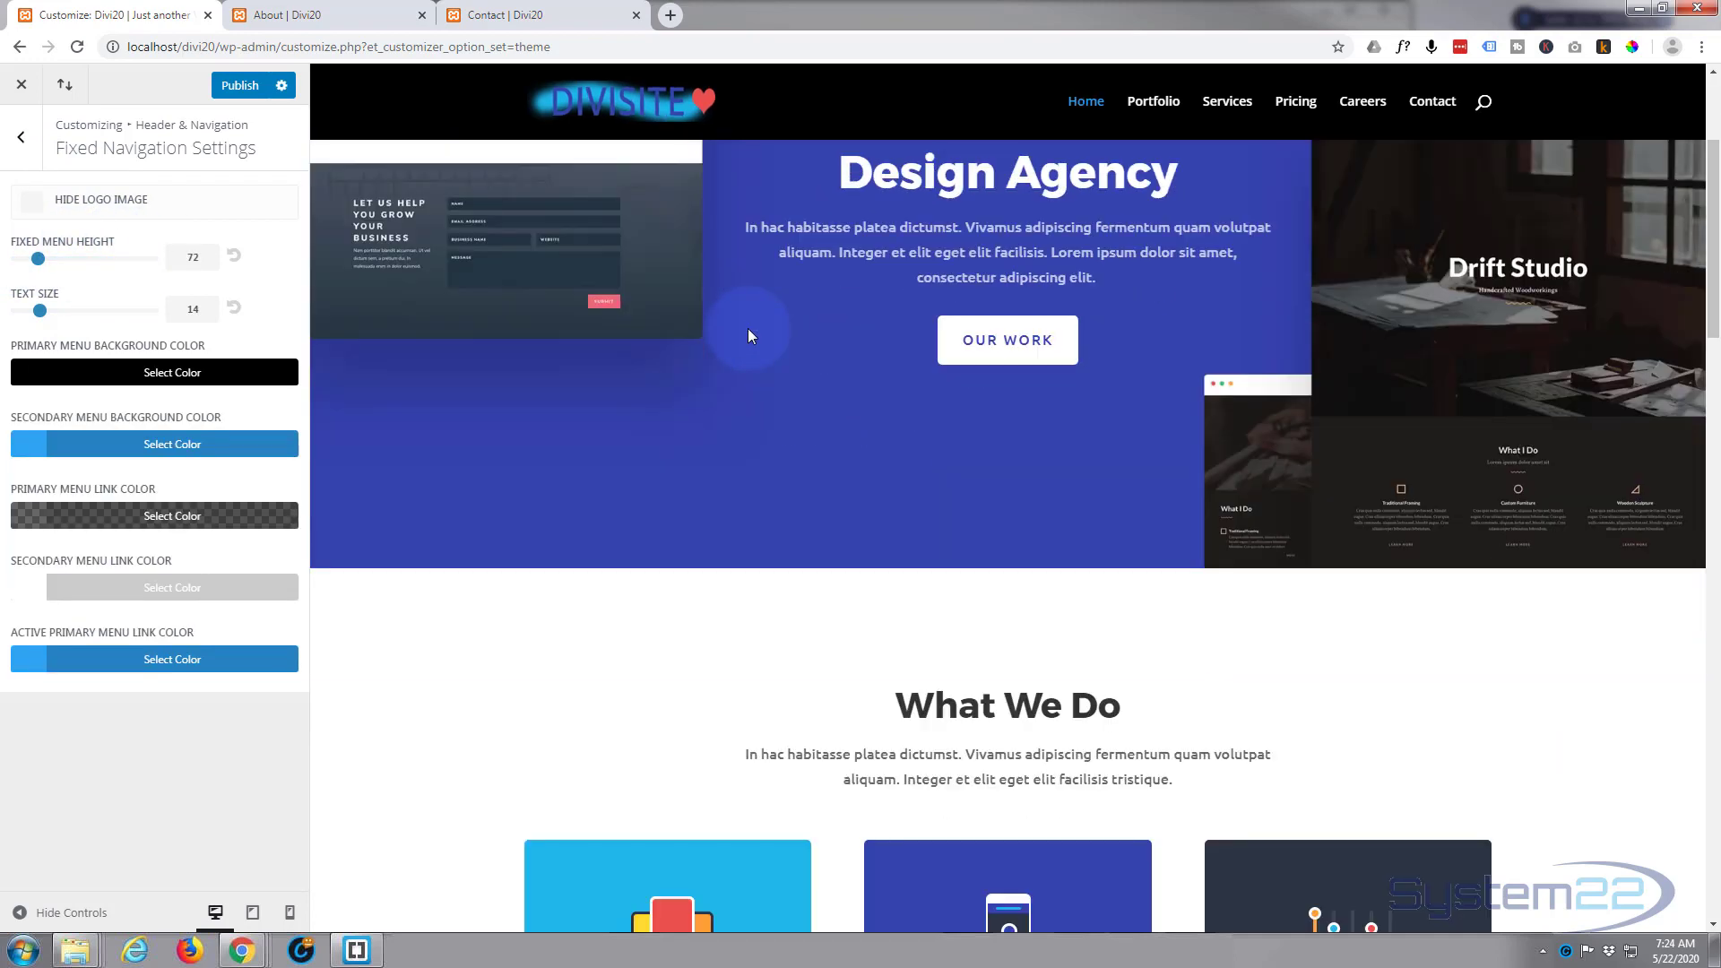
drag(37, 258, 51, 259)
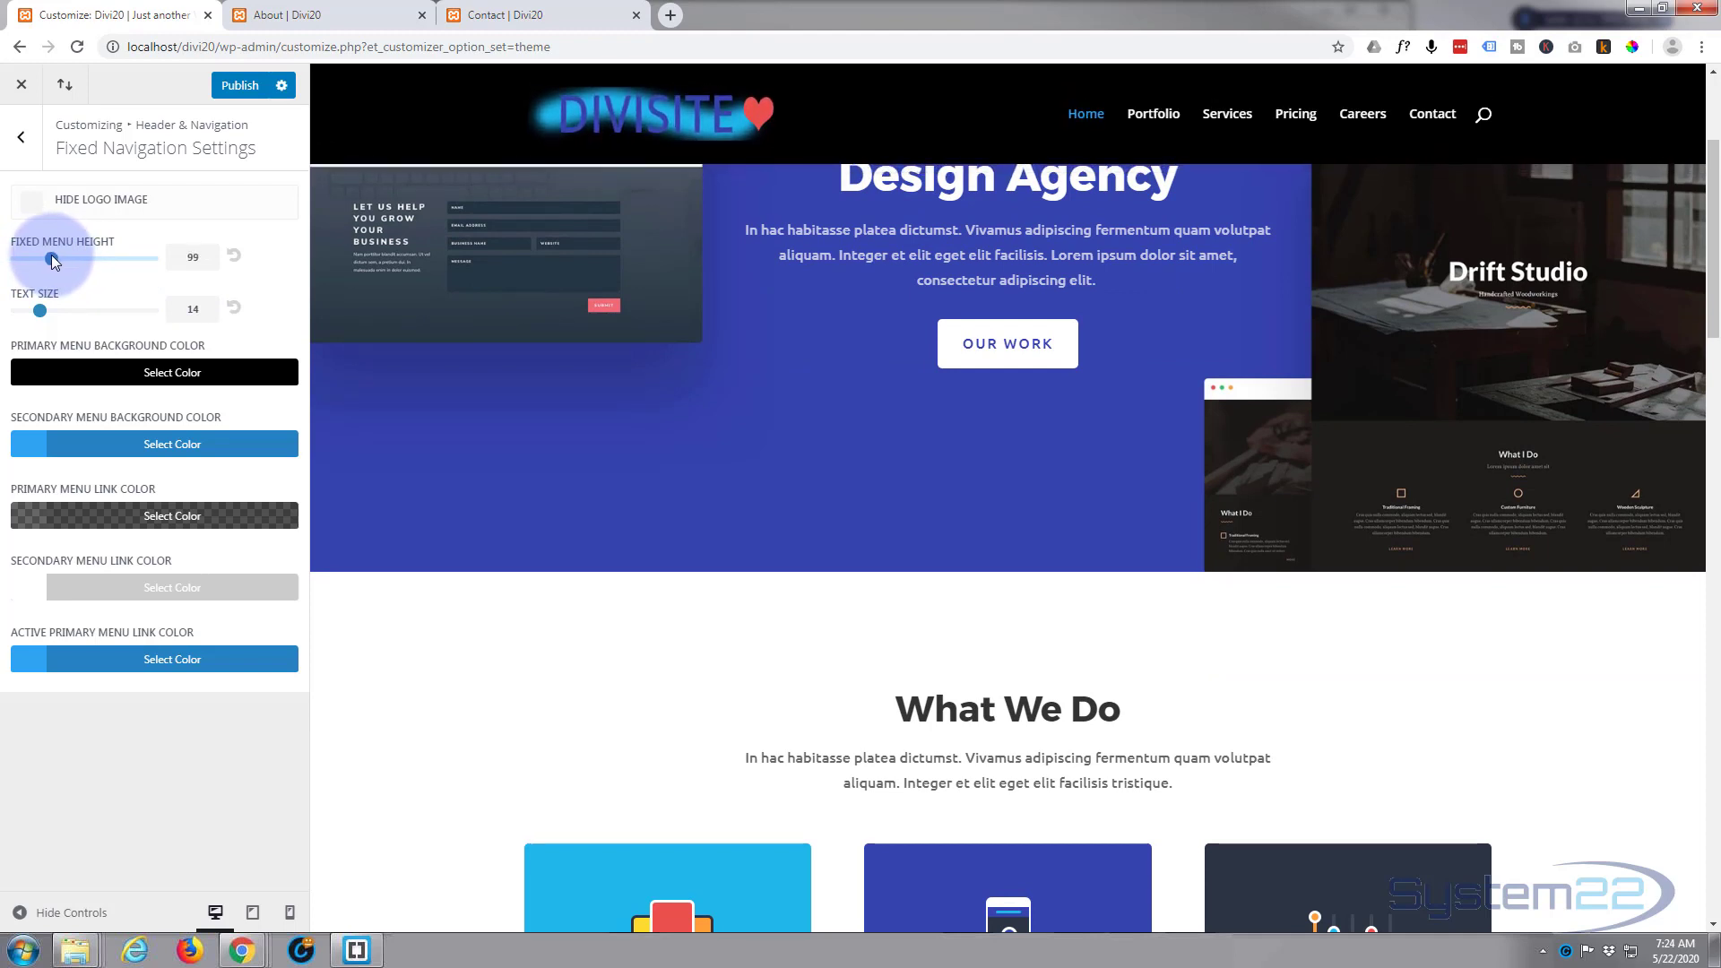
click(175, 252)
double_click(180, 253)
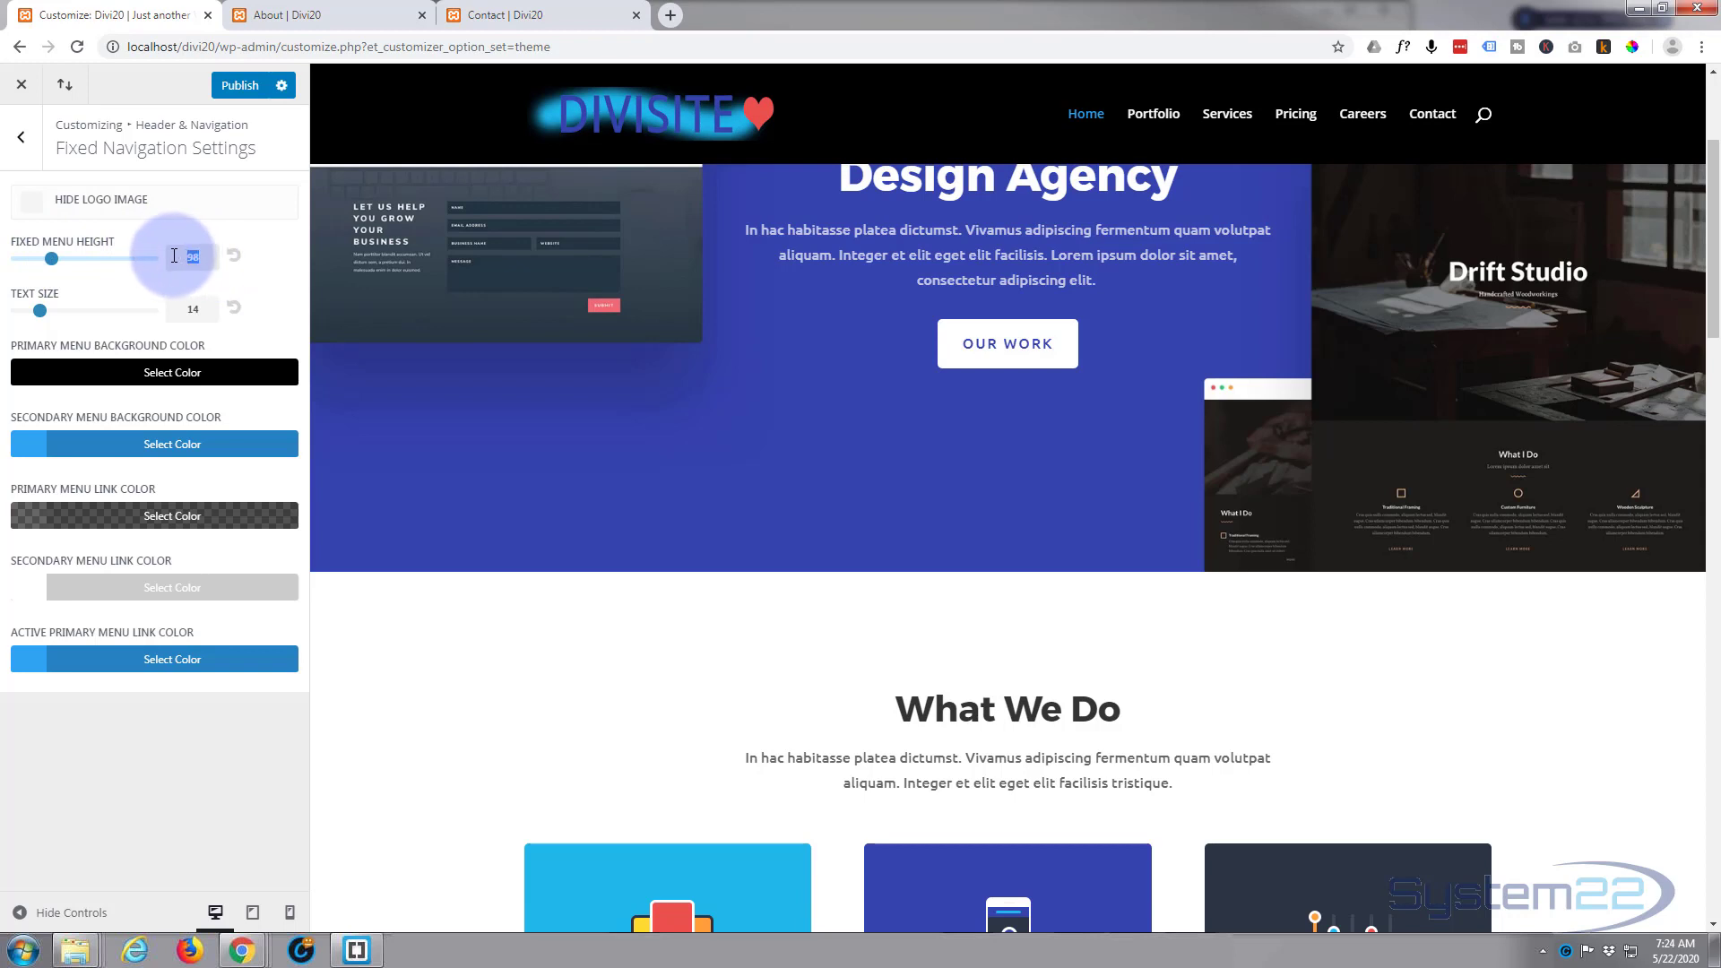
text(100)
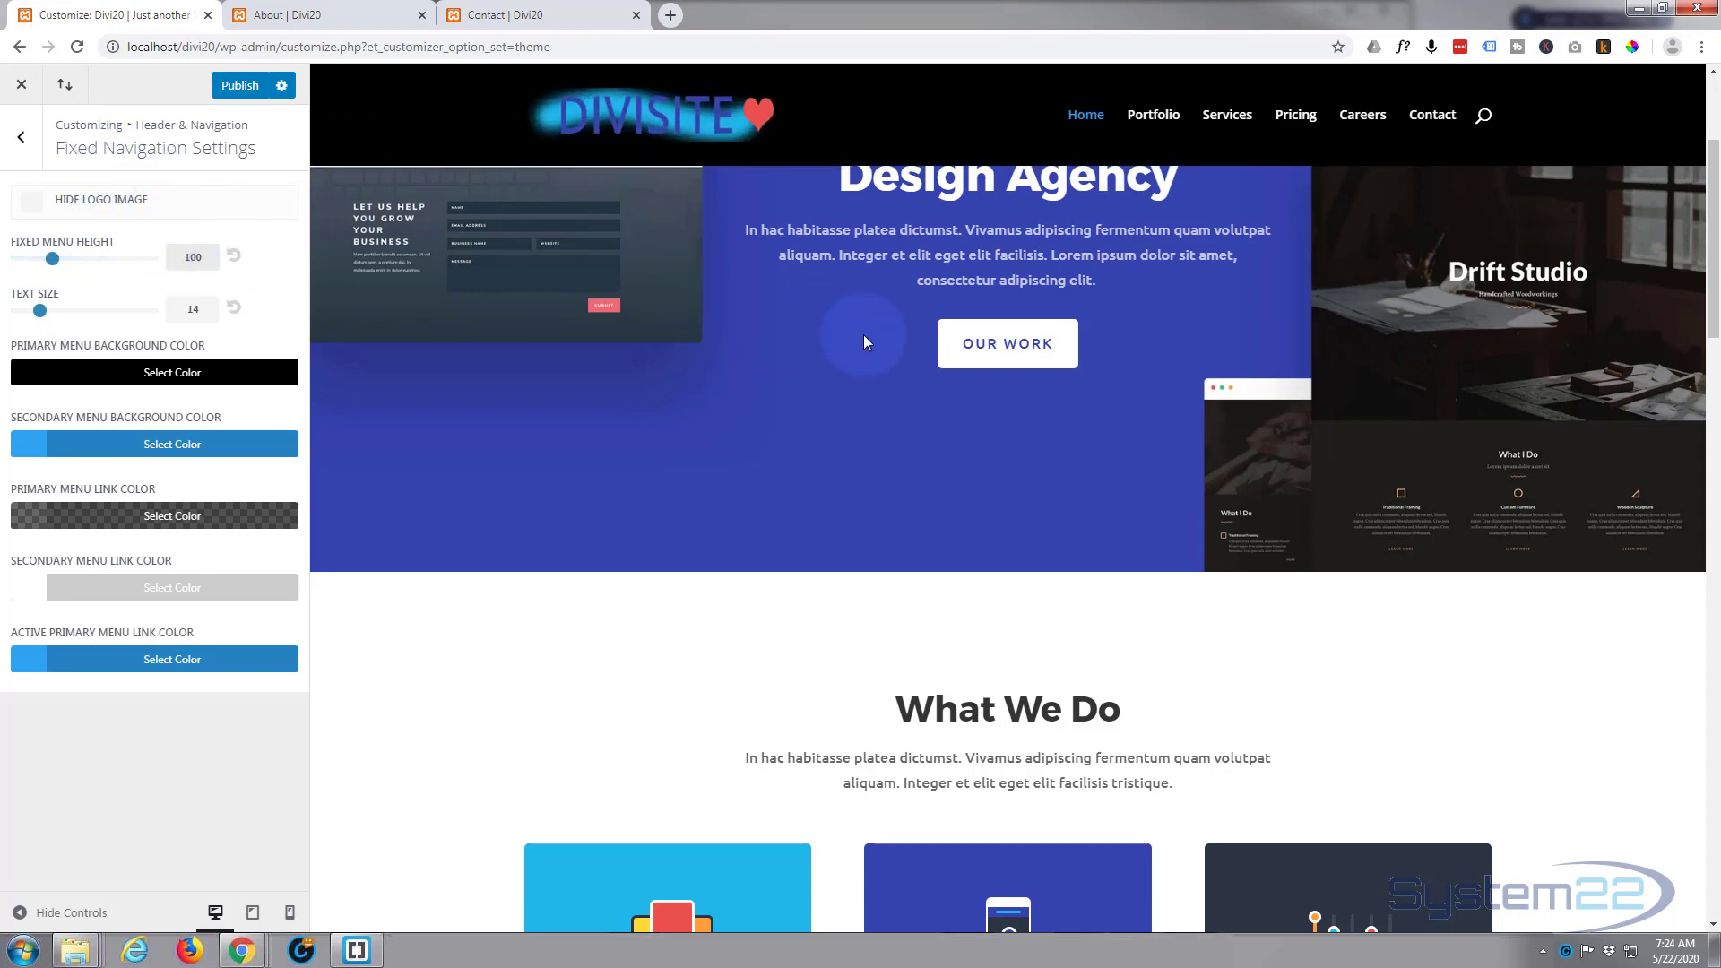
Step: Set the fixed menu height to 80 in the Fixed Navigation Settings
double_click(205, 253)
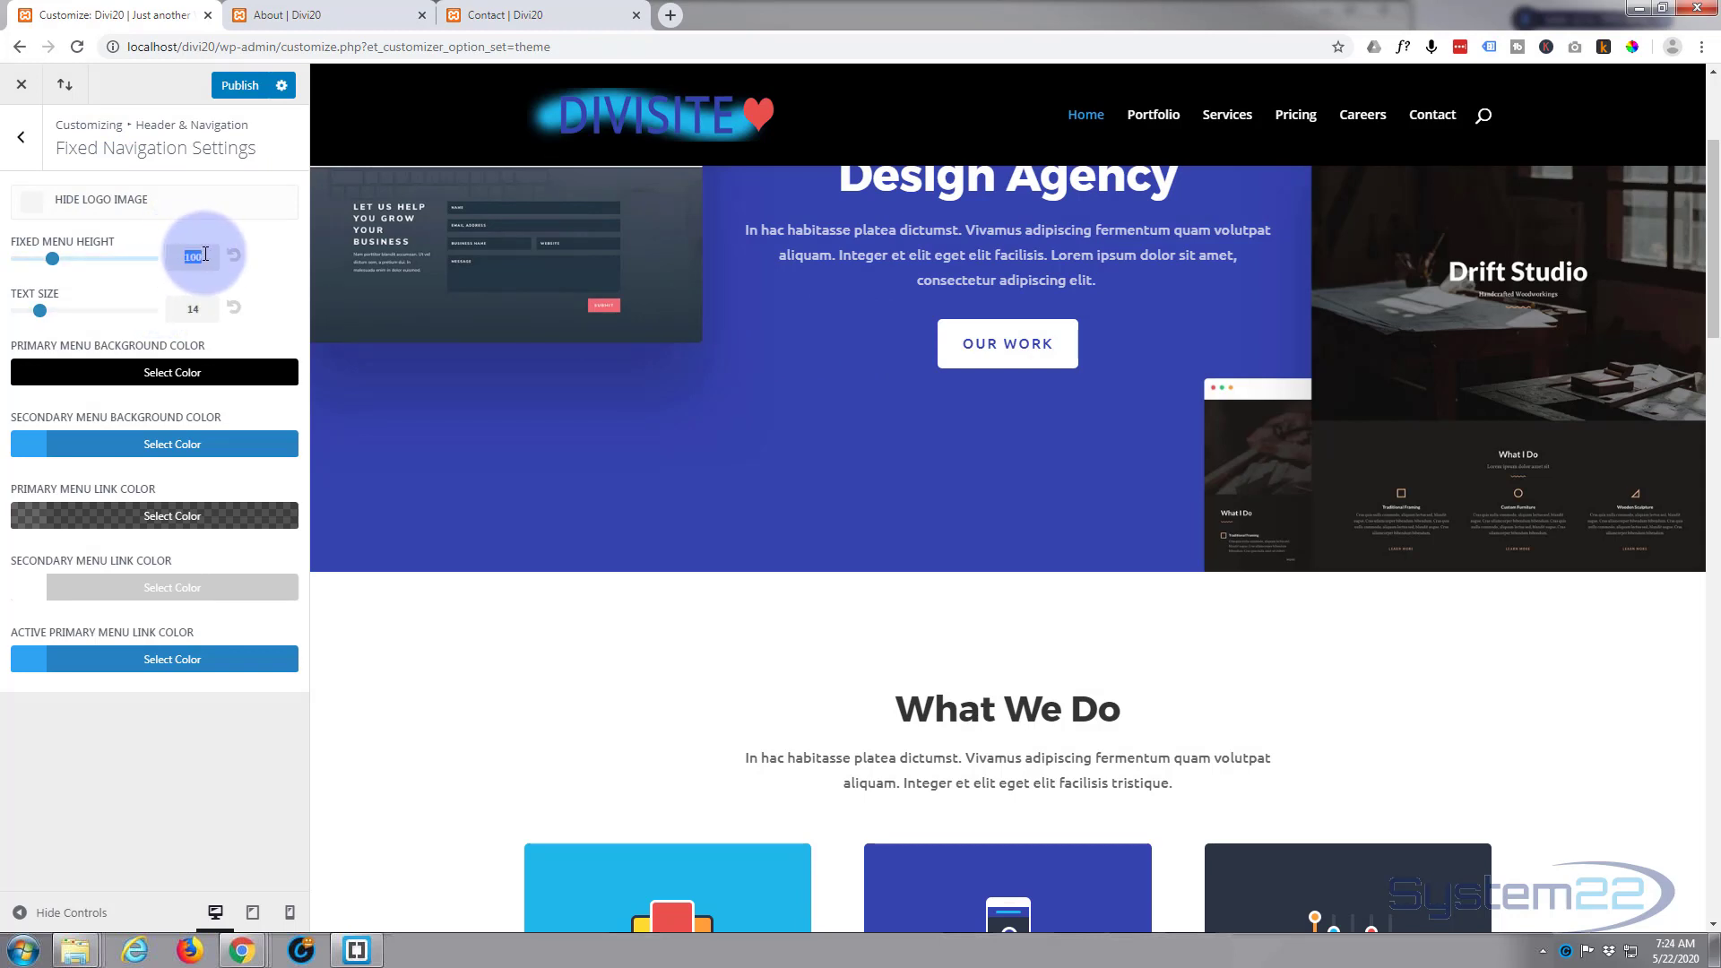
text(80)
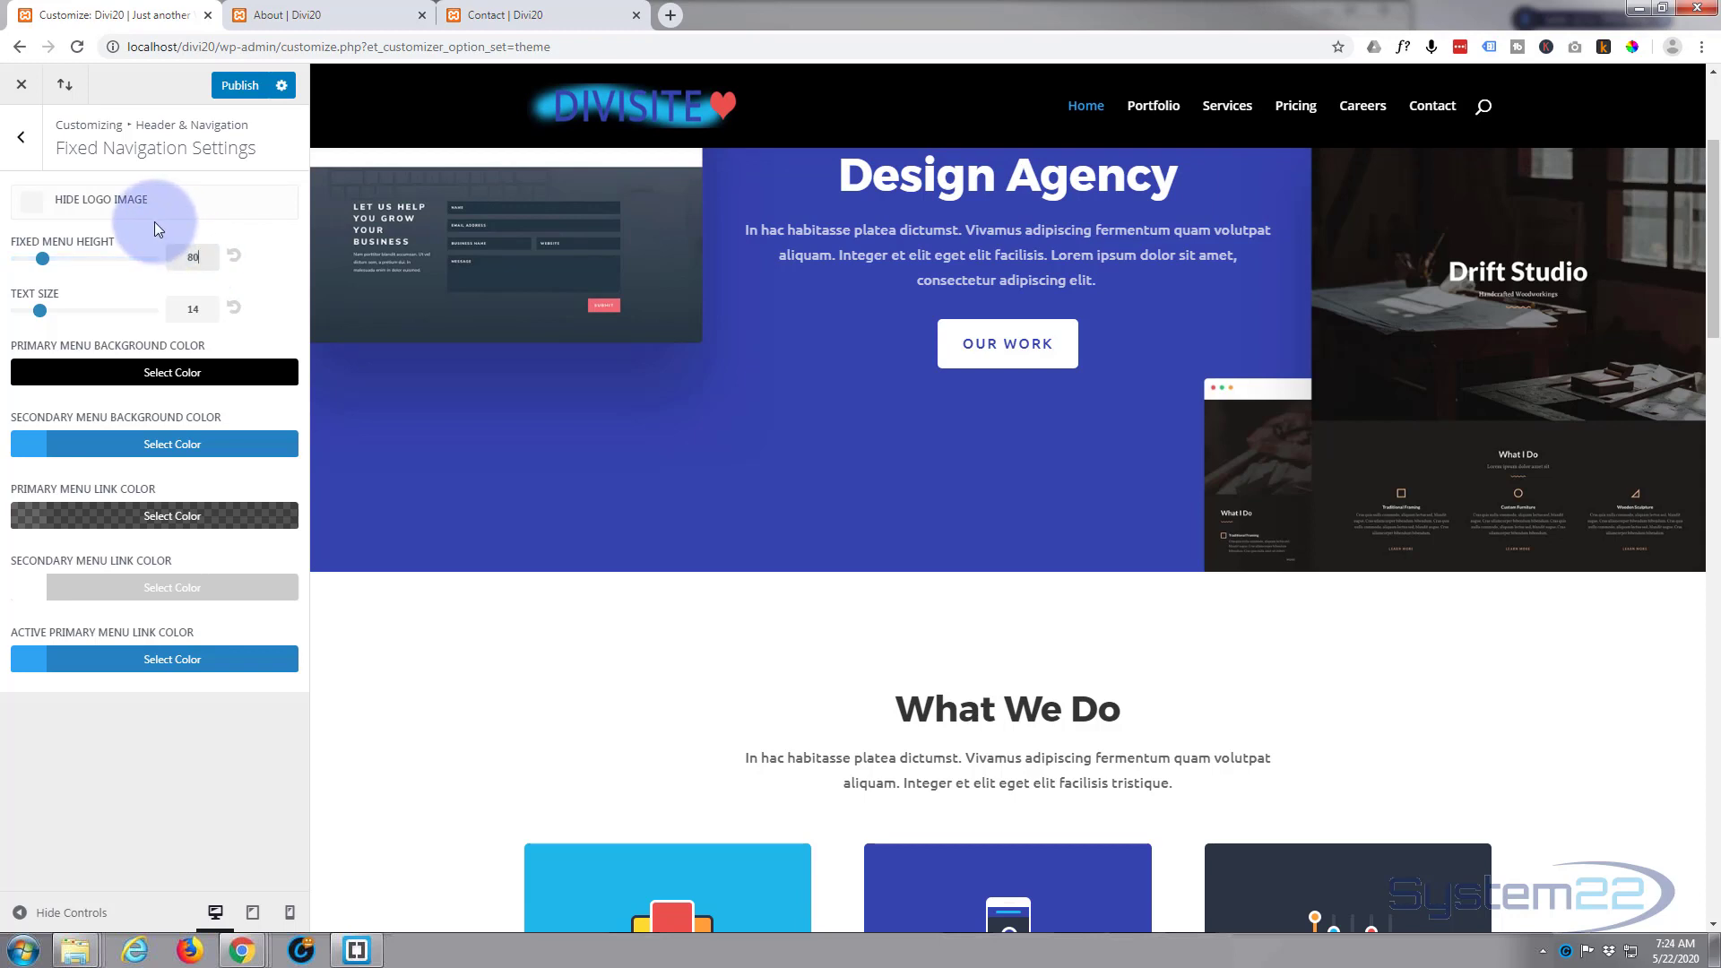
Step: Set the Primary Menu Bar's menu height to 80 and compare the header at the page top and while scrolled
scroll(695, 316, down, 6)
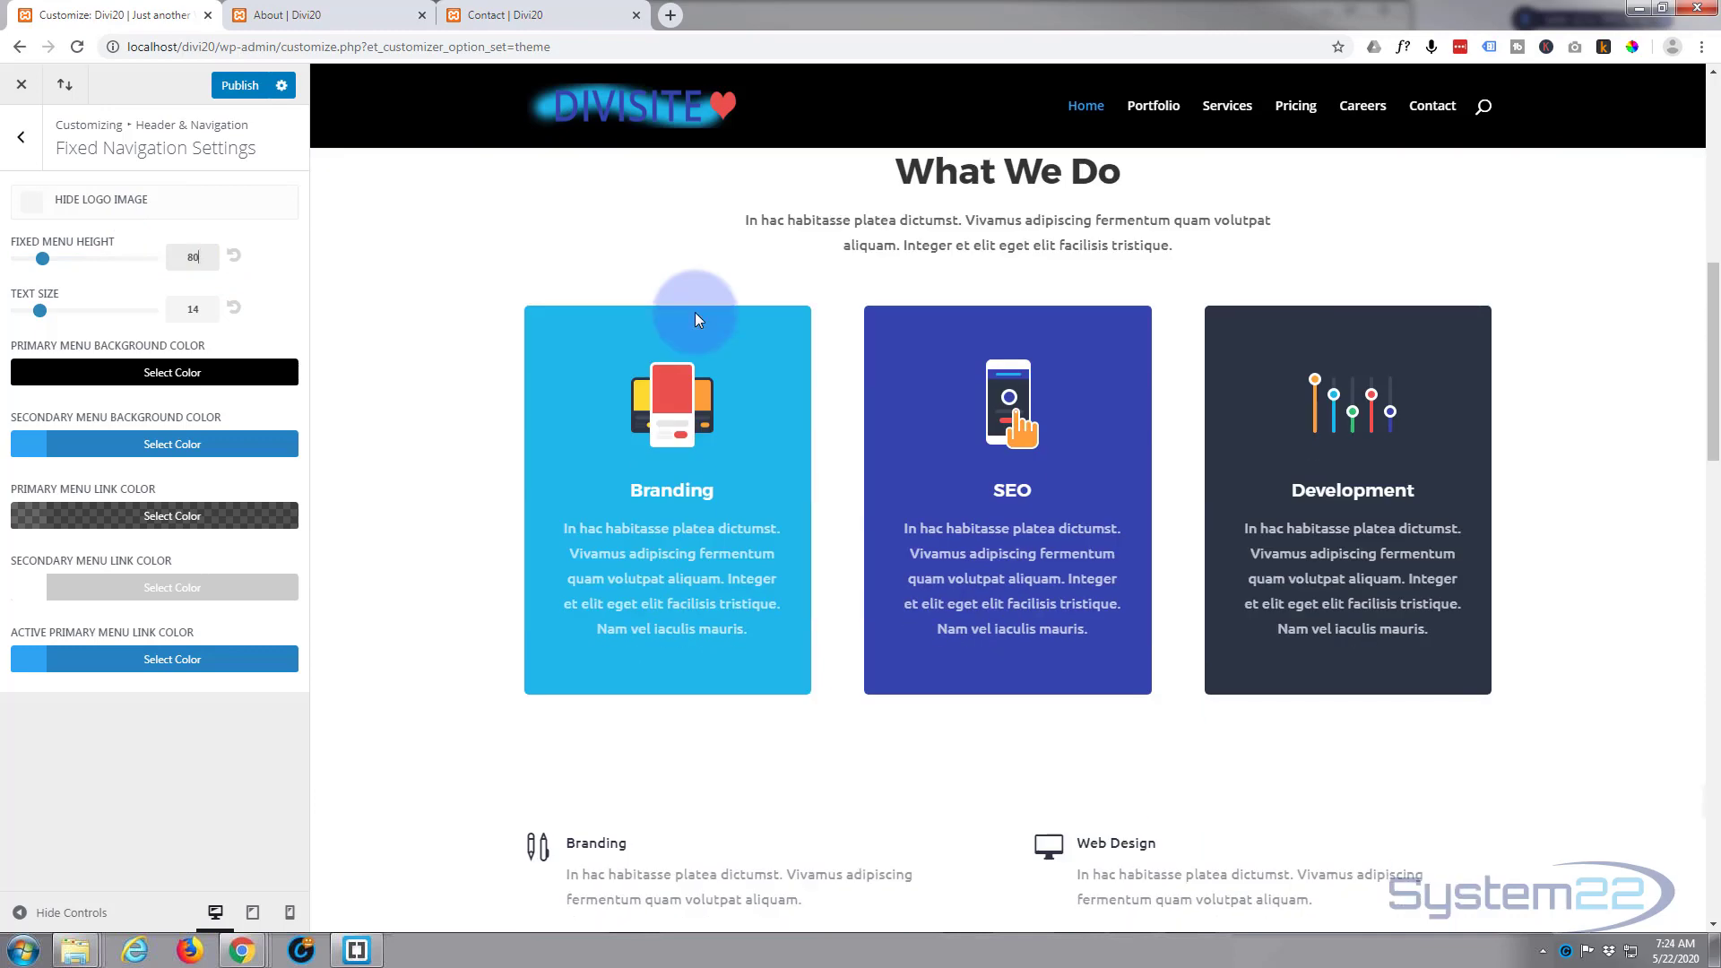
scroll(695, 315, up, 4)
scroll(696, 311, up, 5)
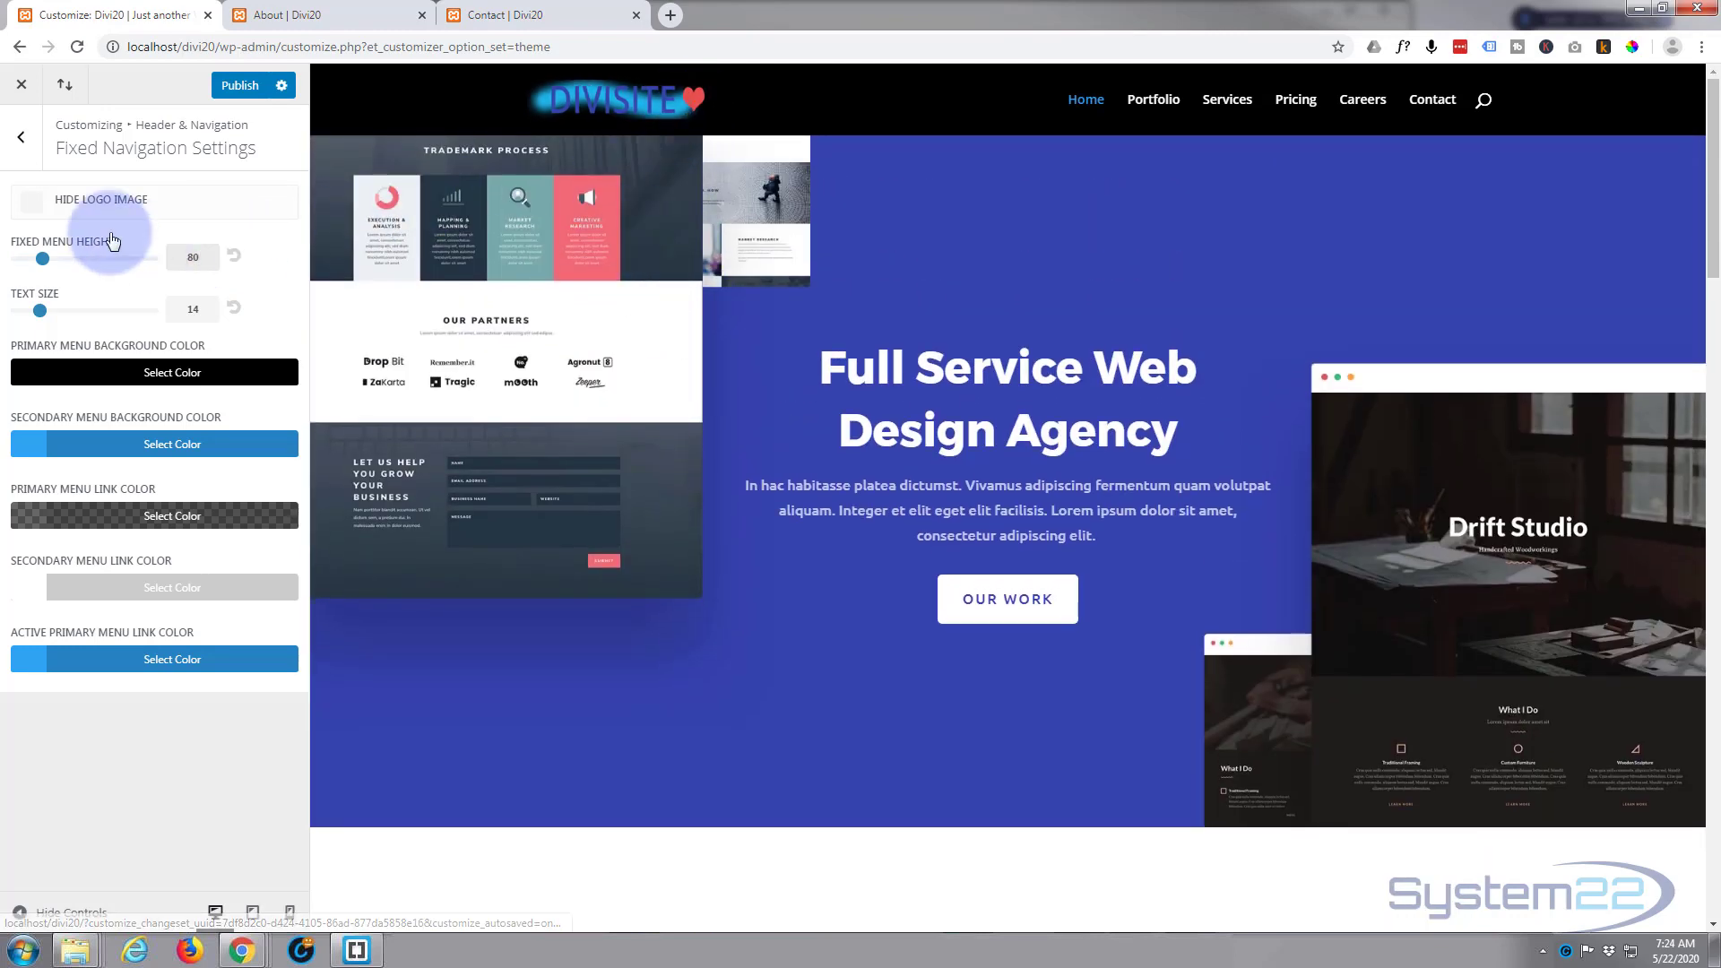
click(5, 135)
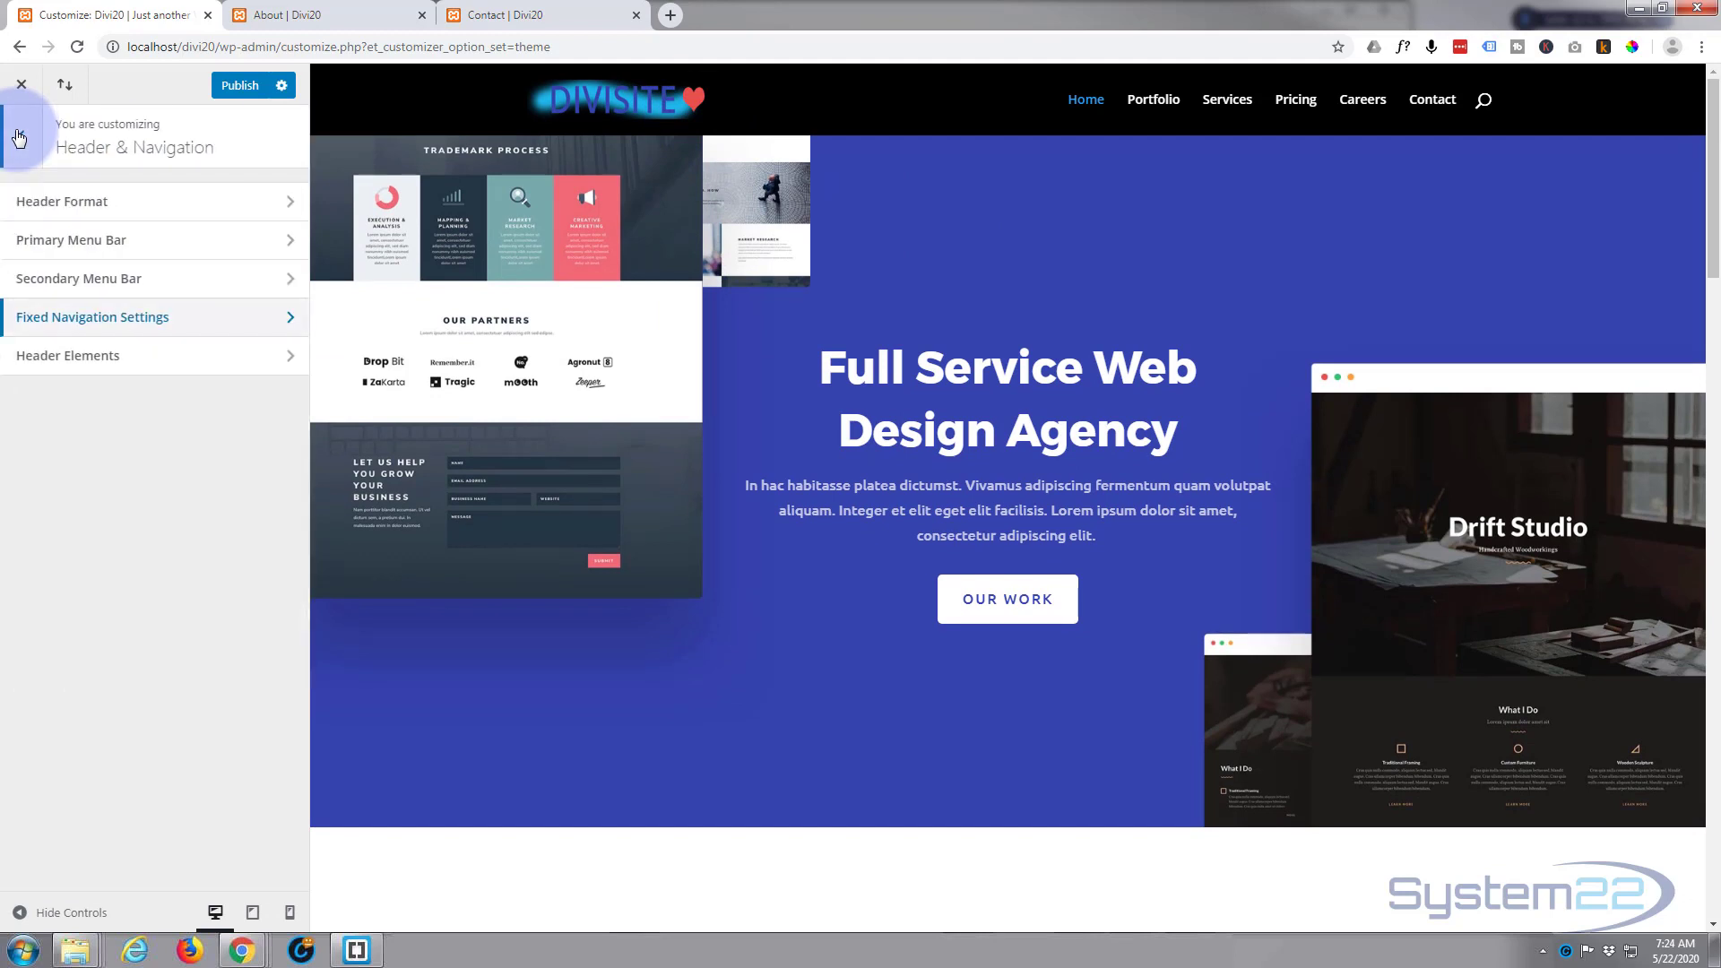
click(139, 241)
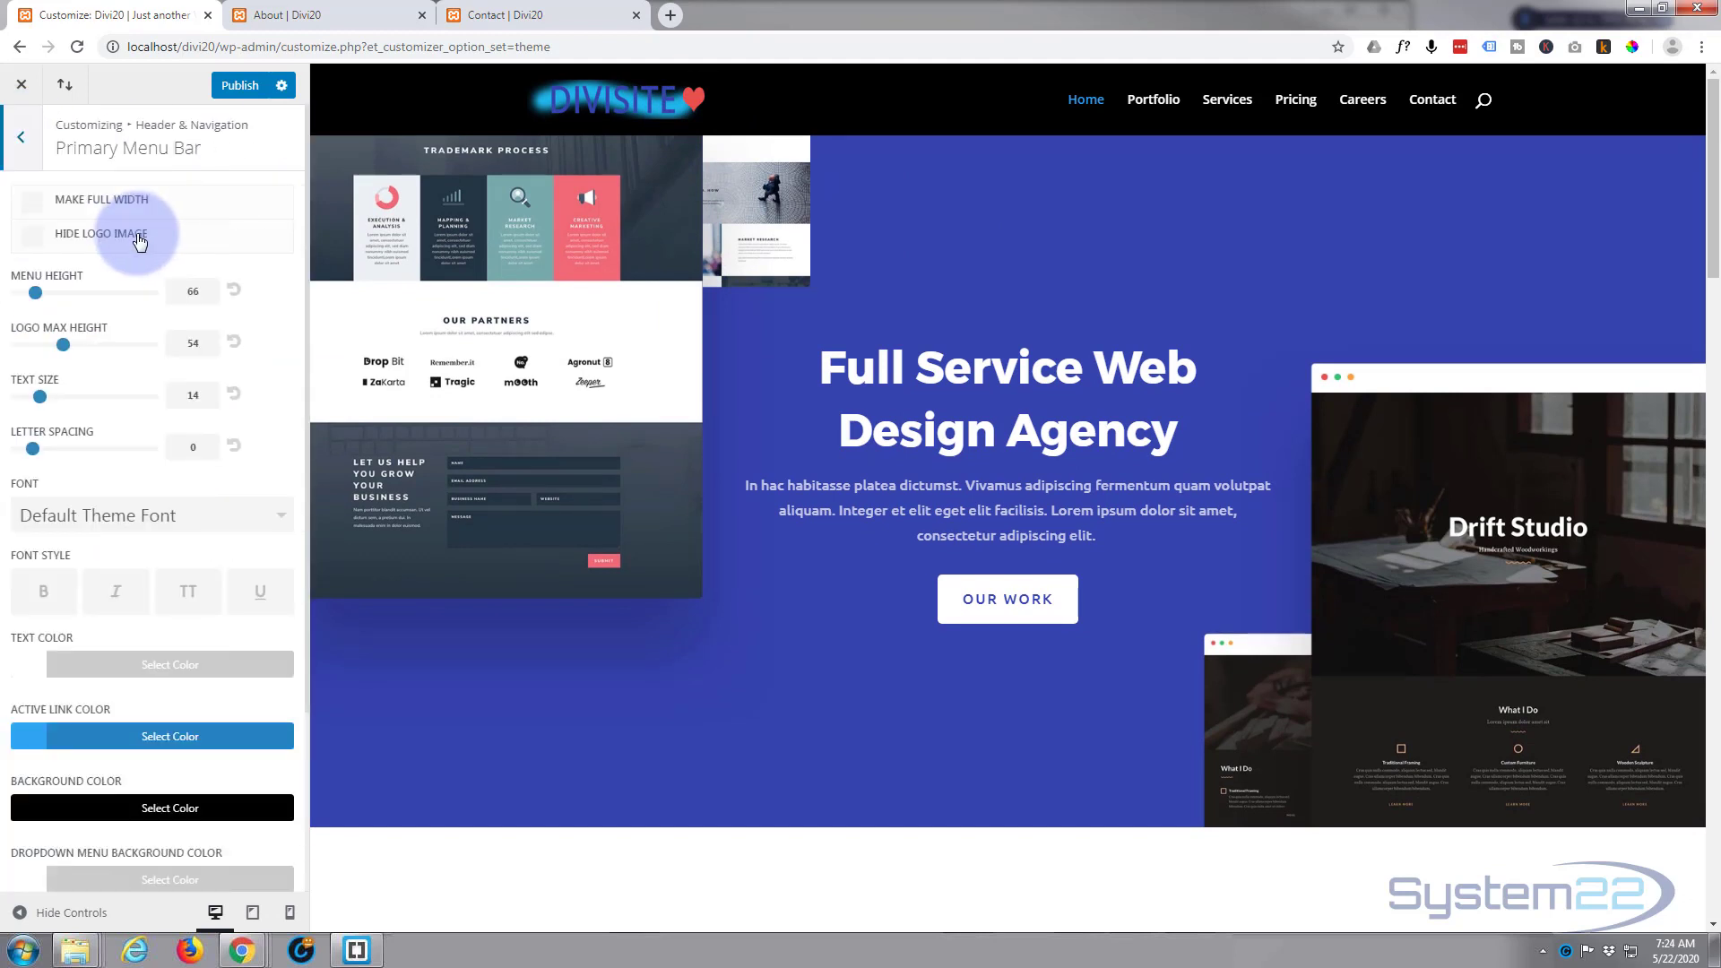
double_click(195, 290)
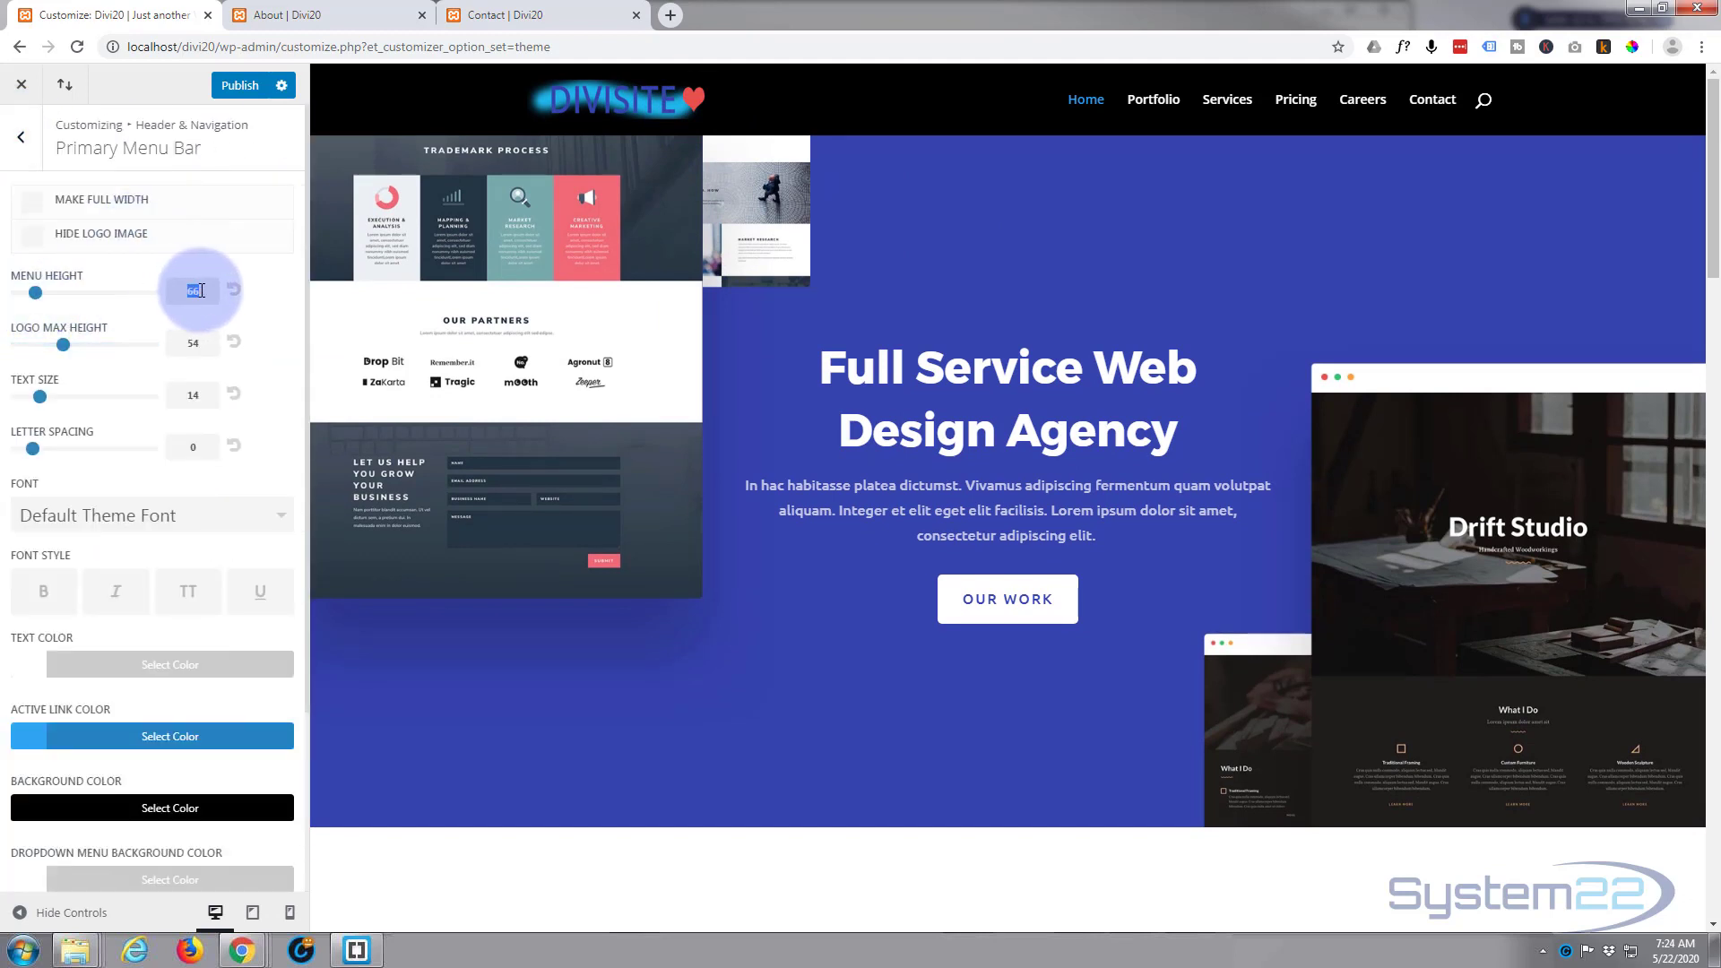
text(80)
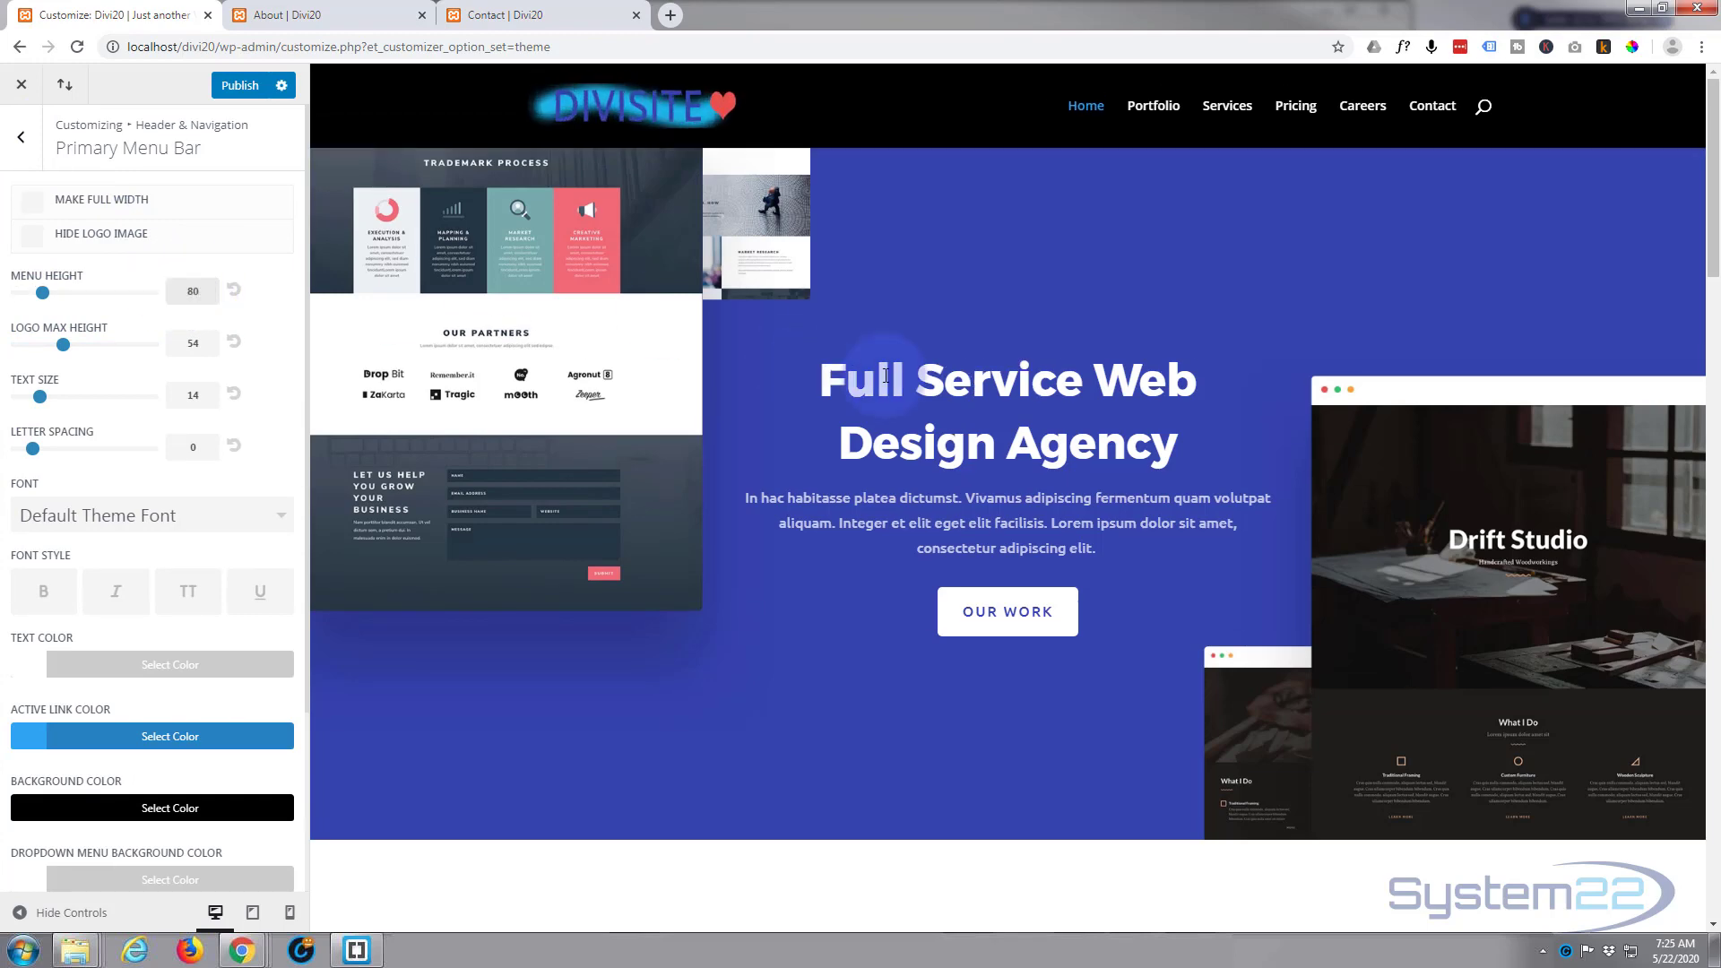
scroll(960, 321, down, 8)
scroll(959, 321, up, 7)
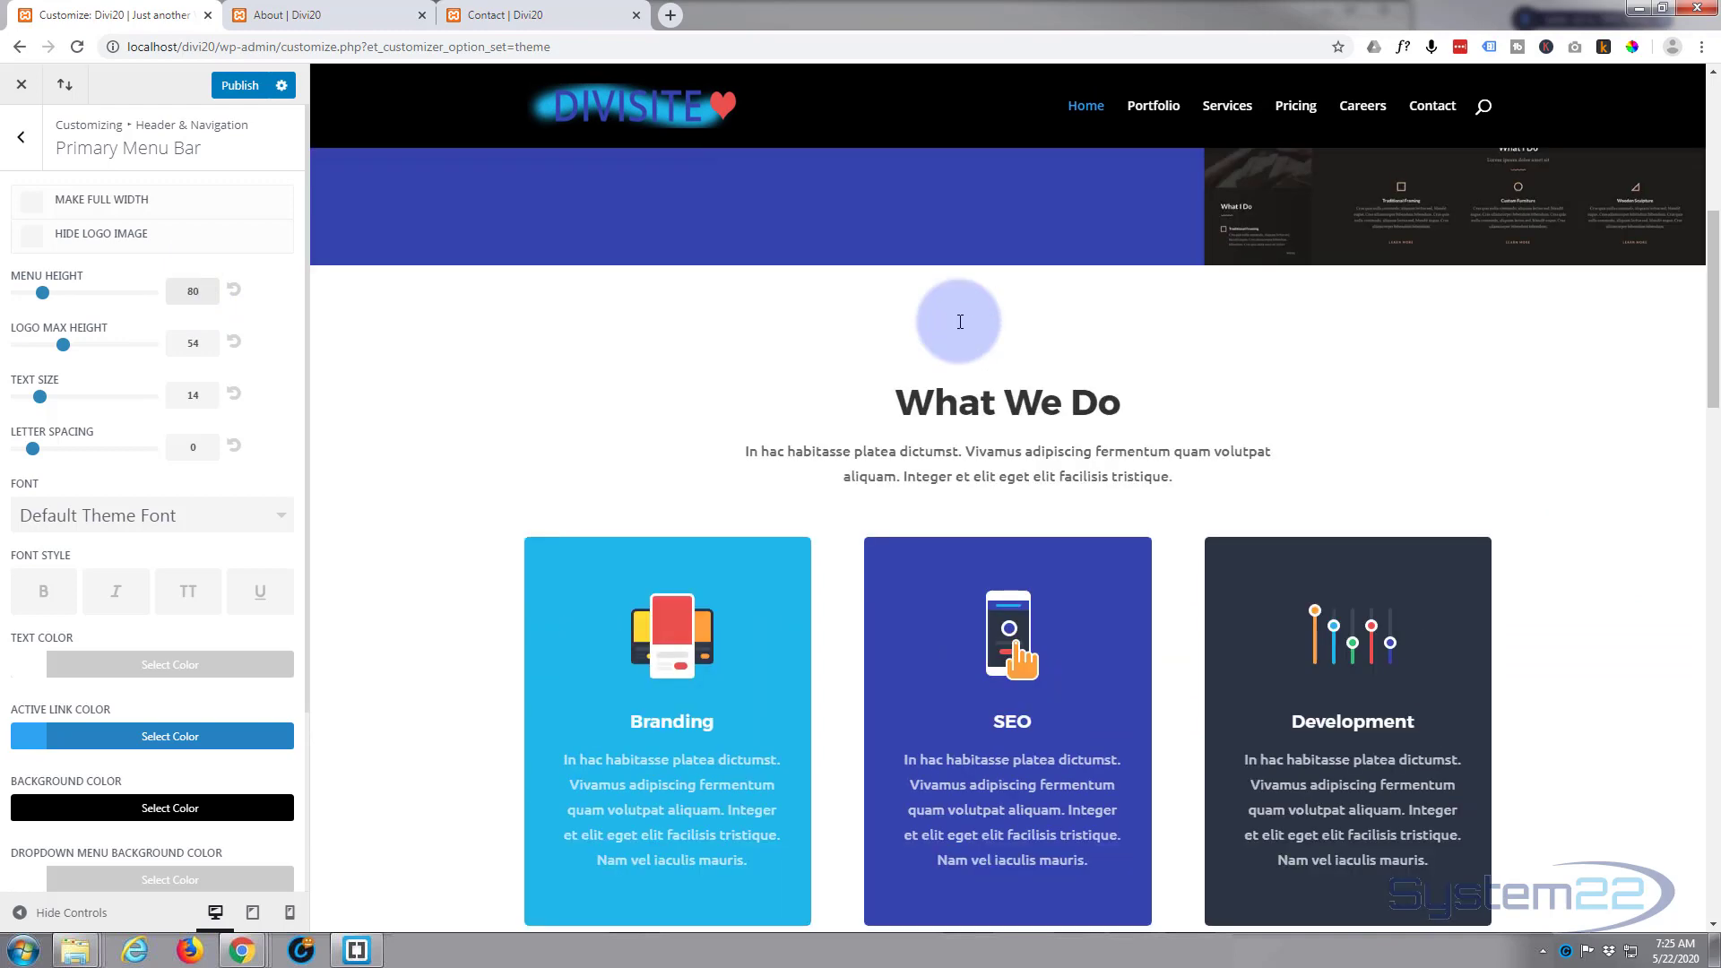
scroll(960, 321, down, 9)
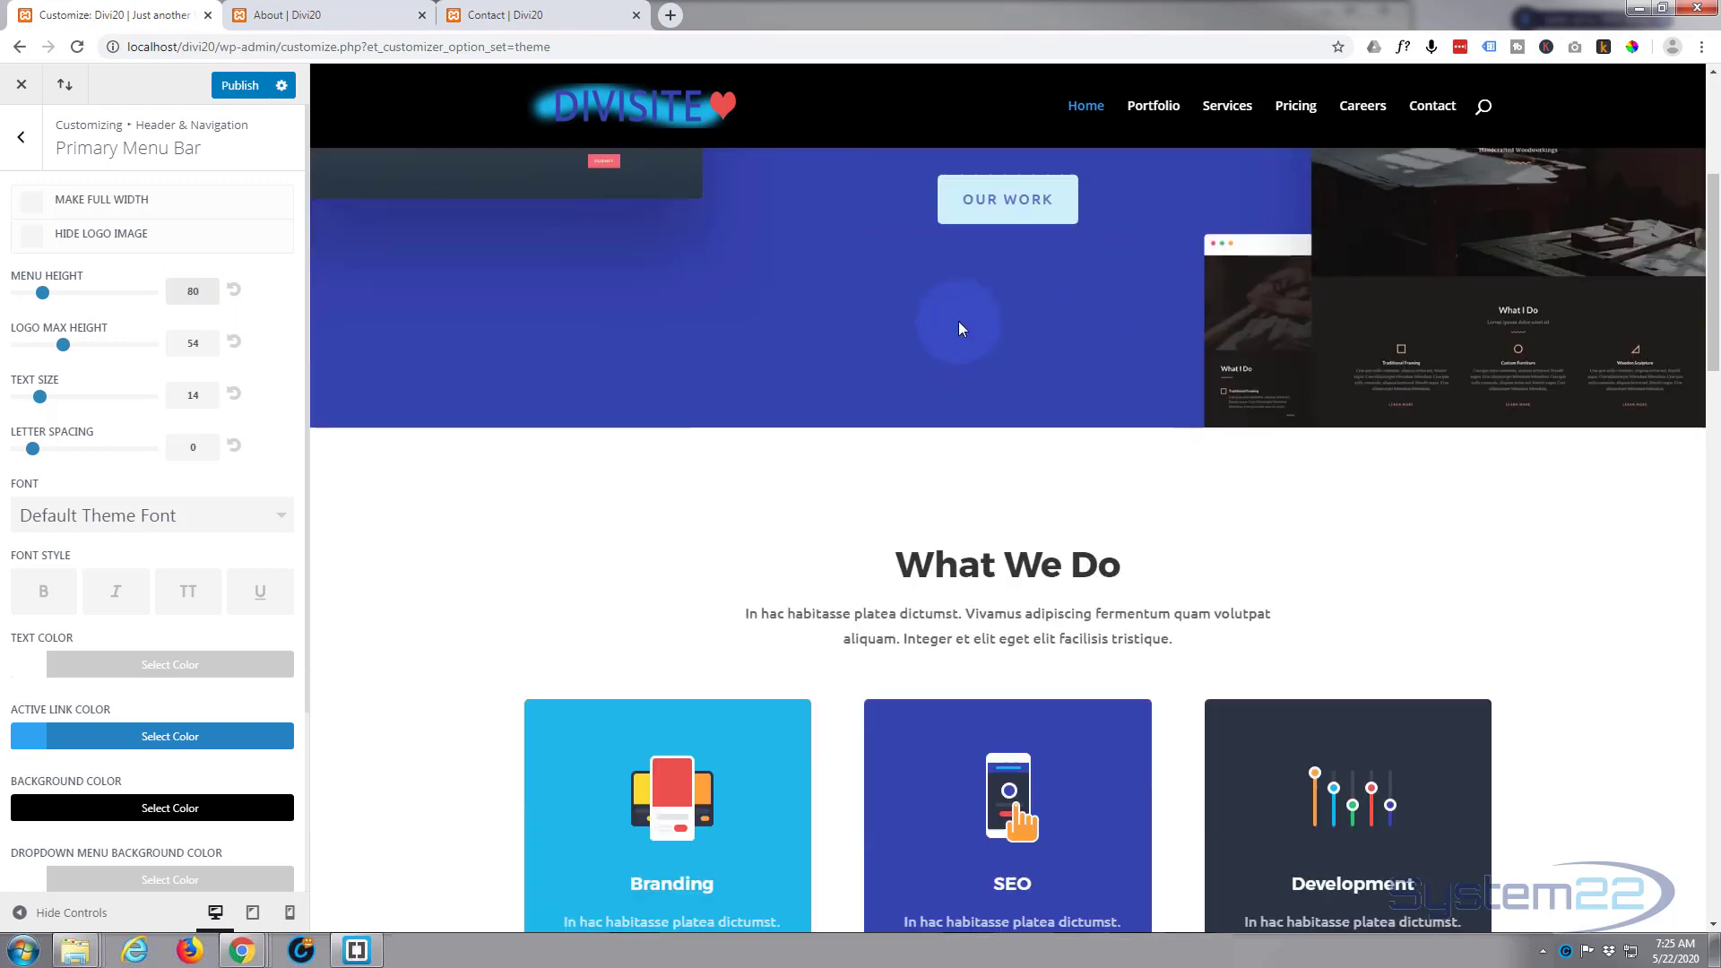
scroll(959, 321, up, 9)
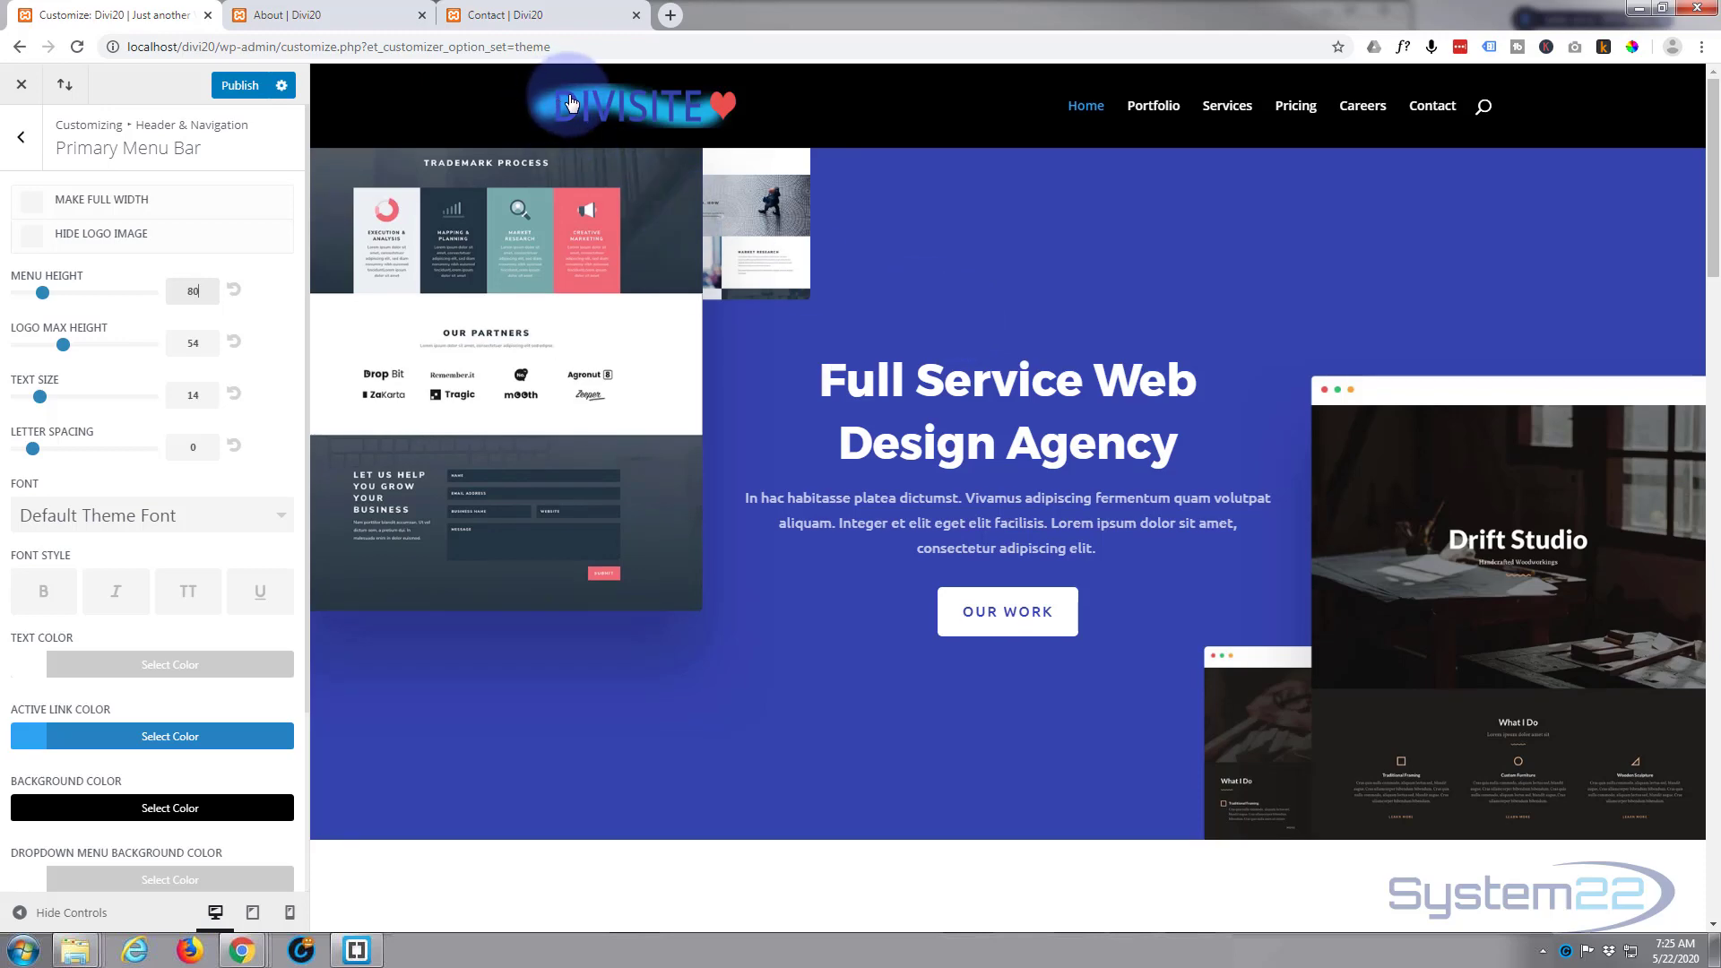
scroll(825, 323, down, 8)
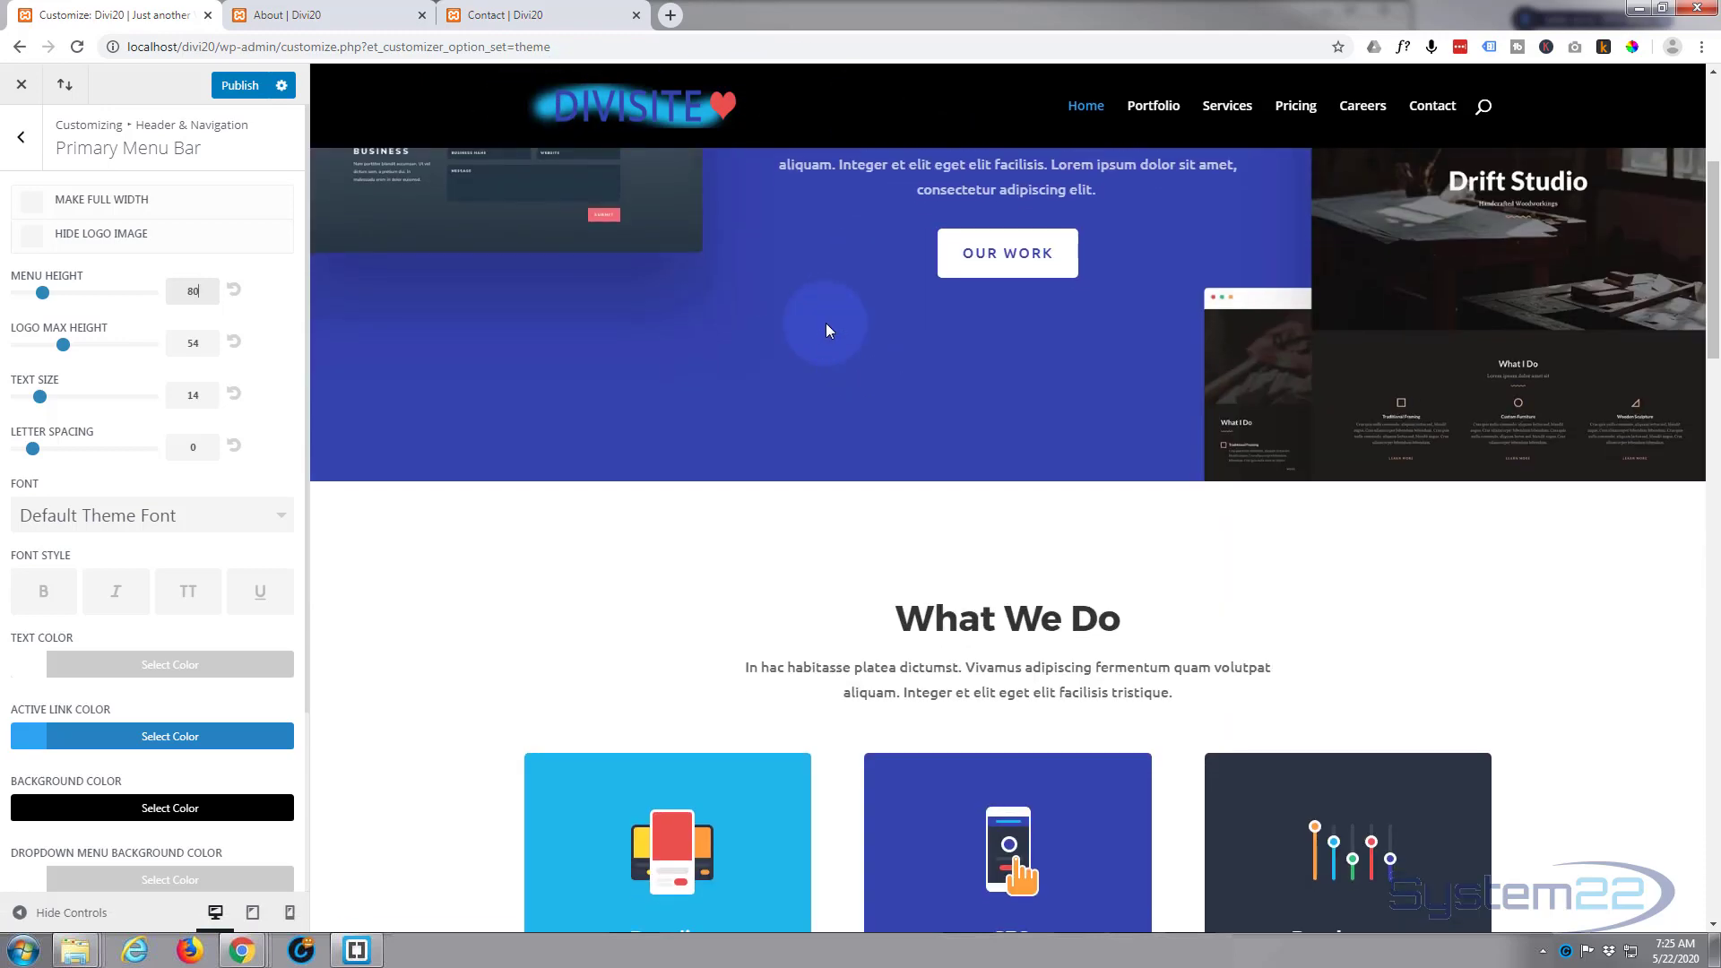
Step: Replace the footer credits in the footer's Bottom Bar settings with "Divisite © 2020"
scroll(832, 325, down, 10)
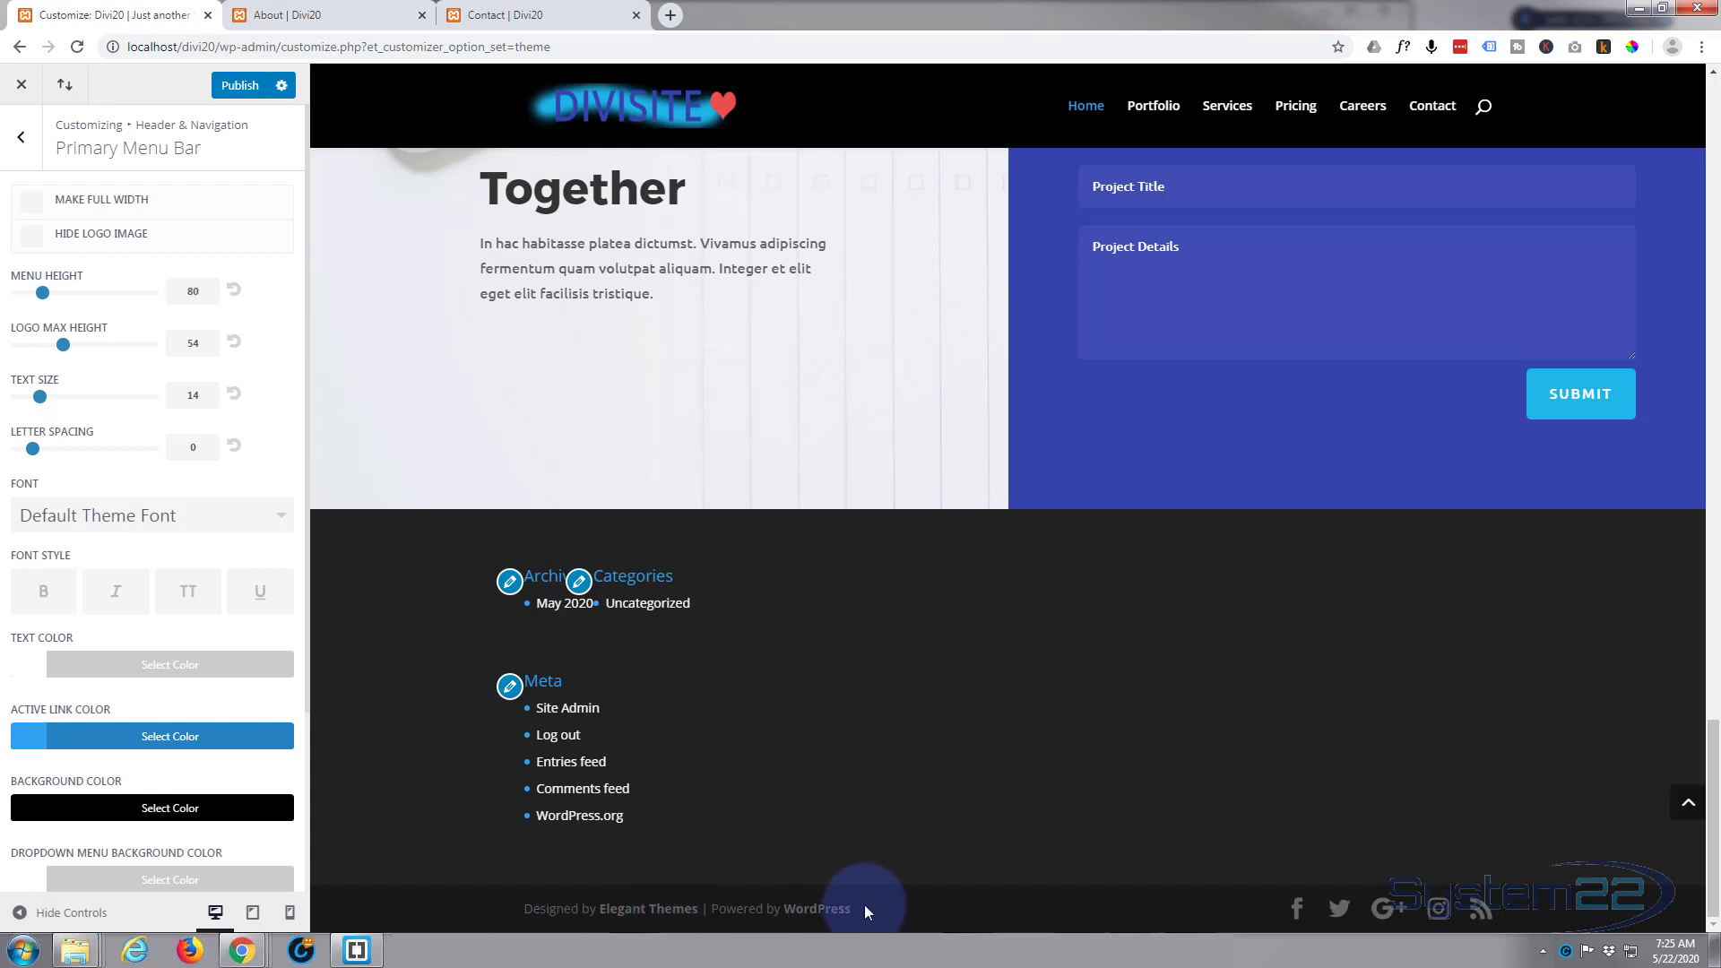
click(24, 137)
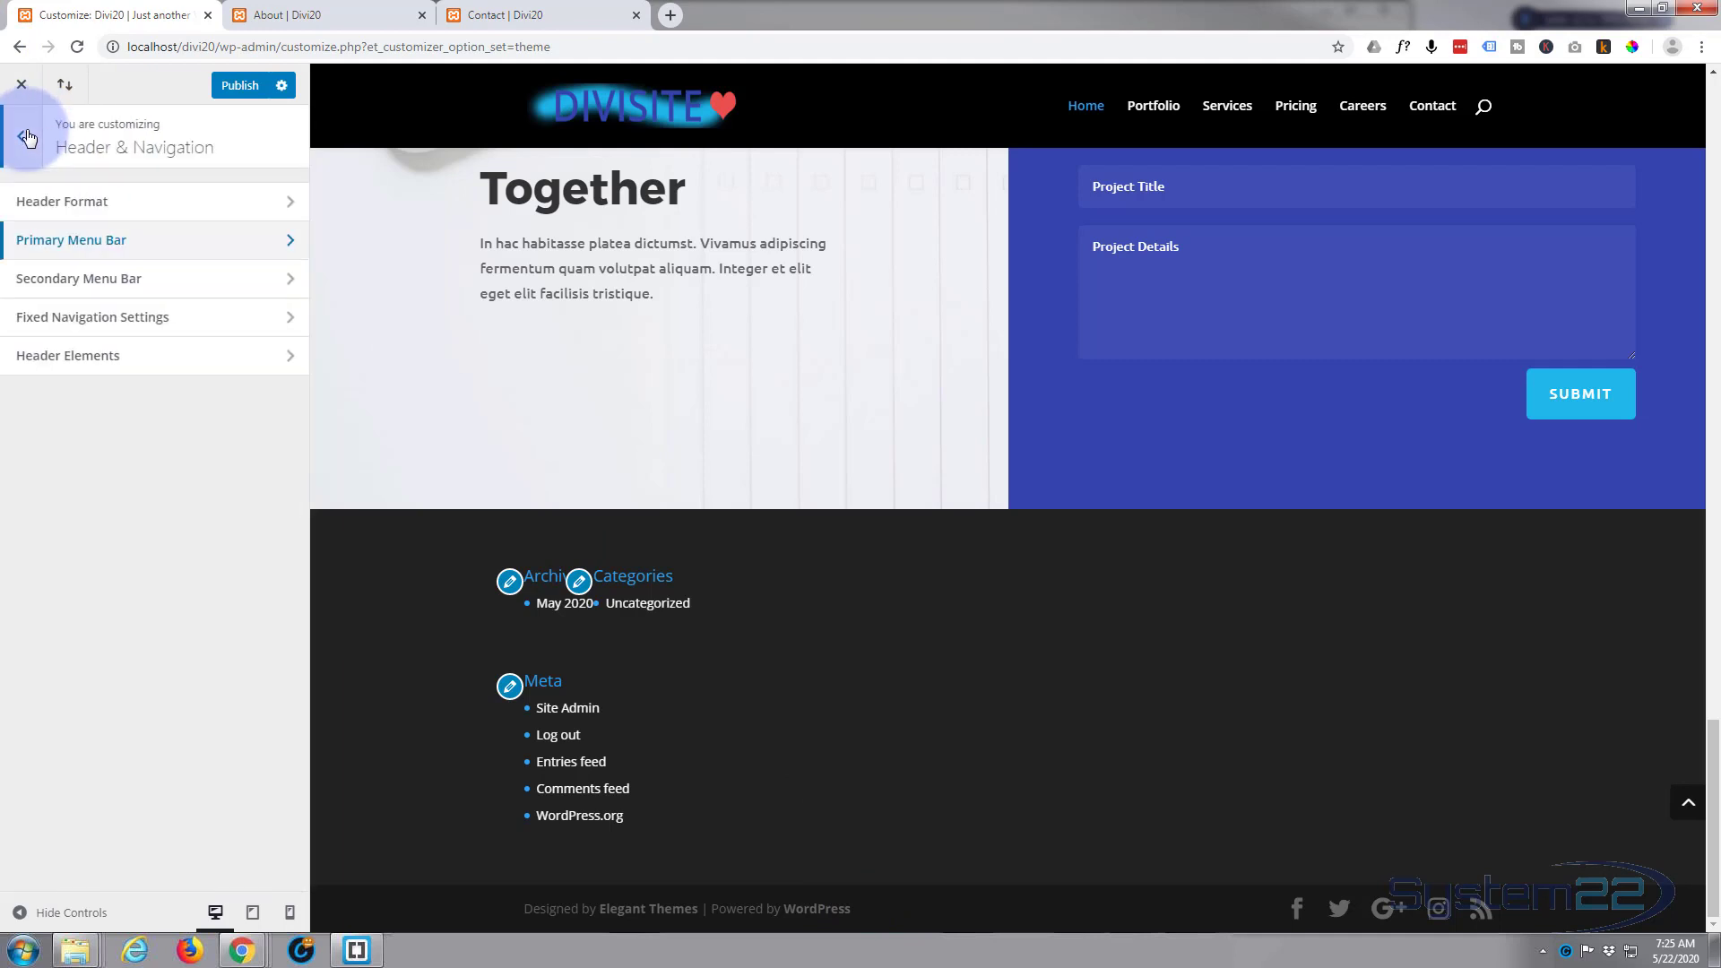
click(26, 137)
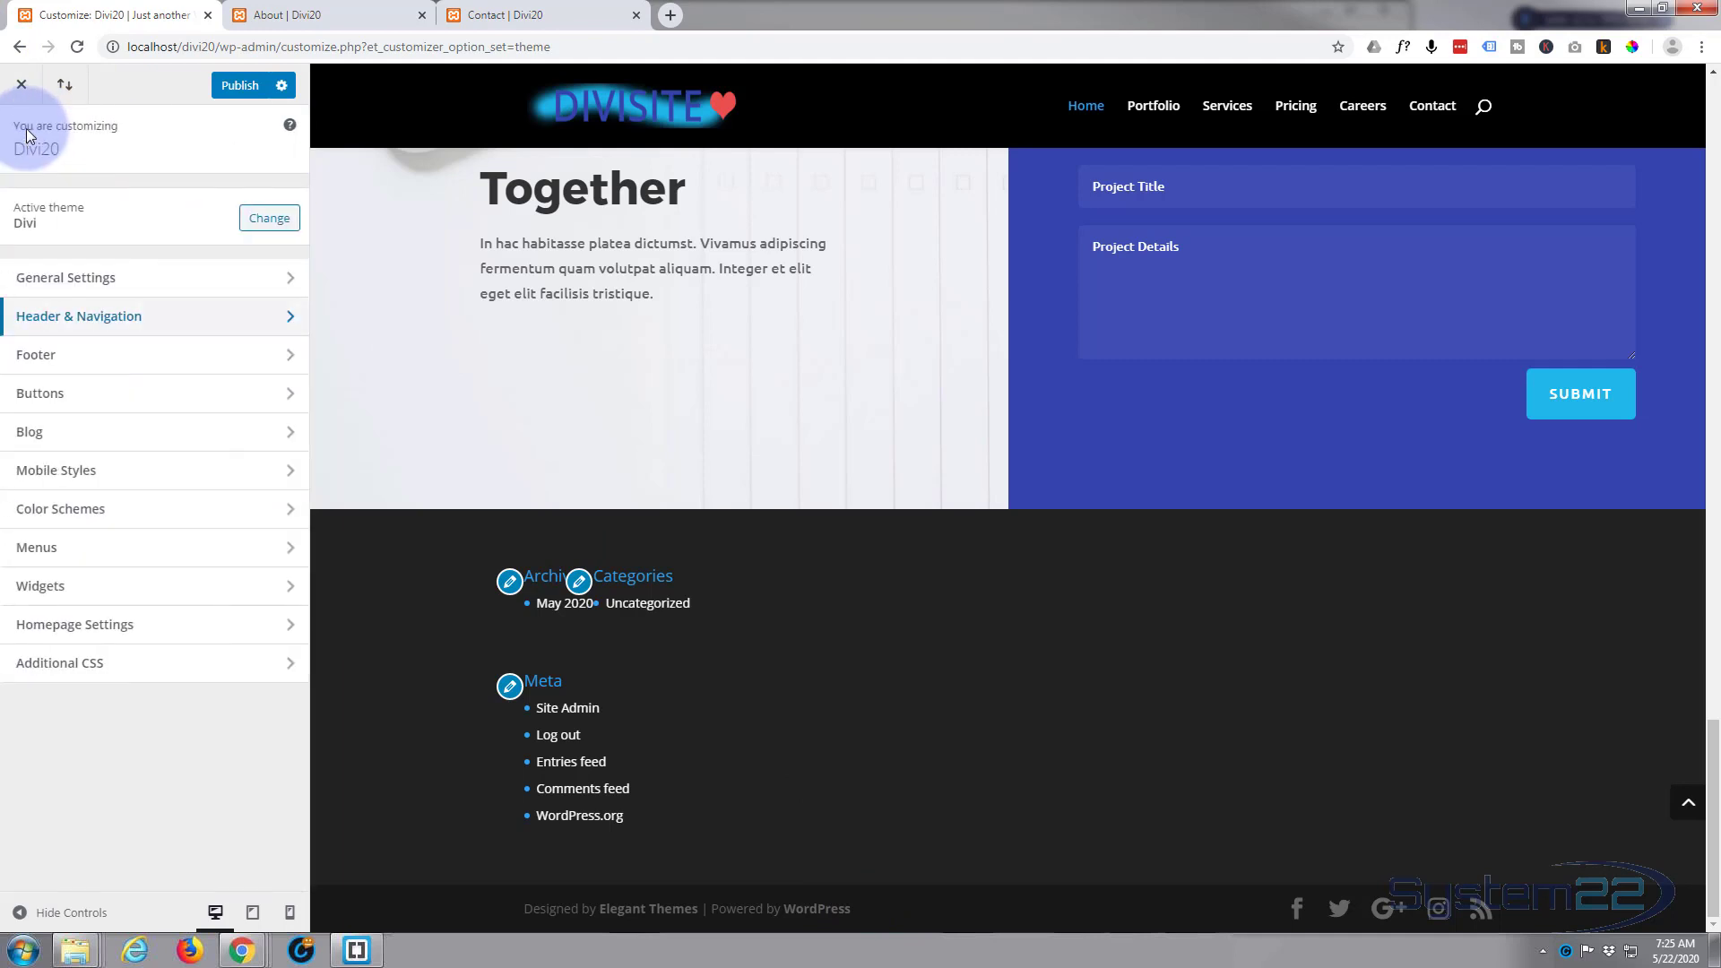
click(139, 366)
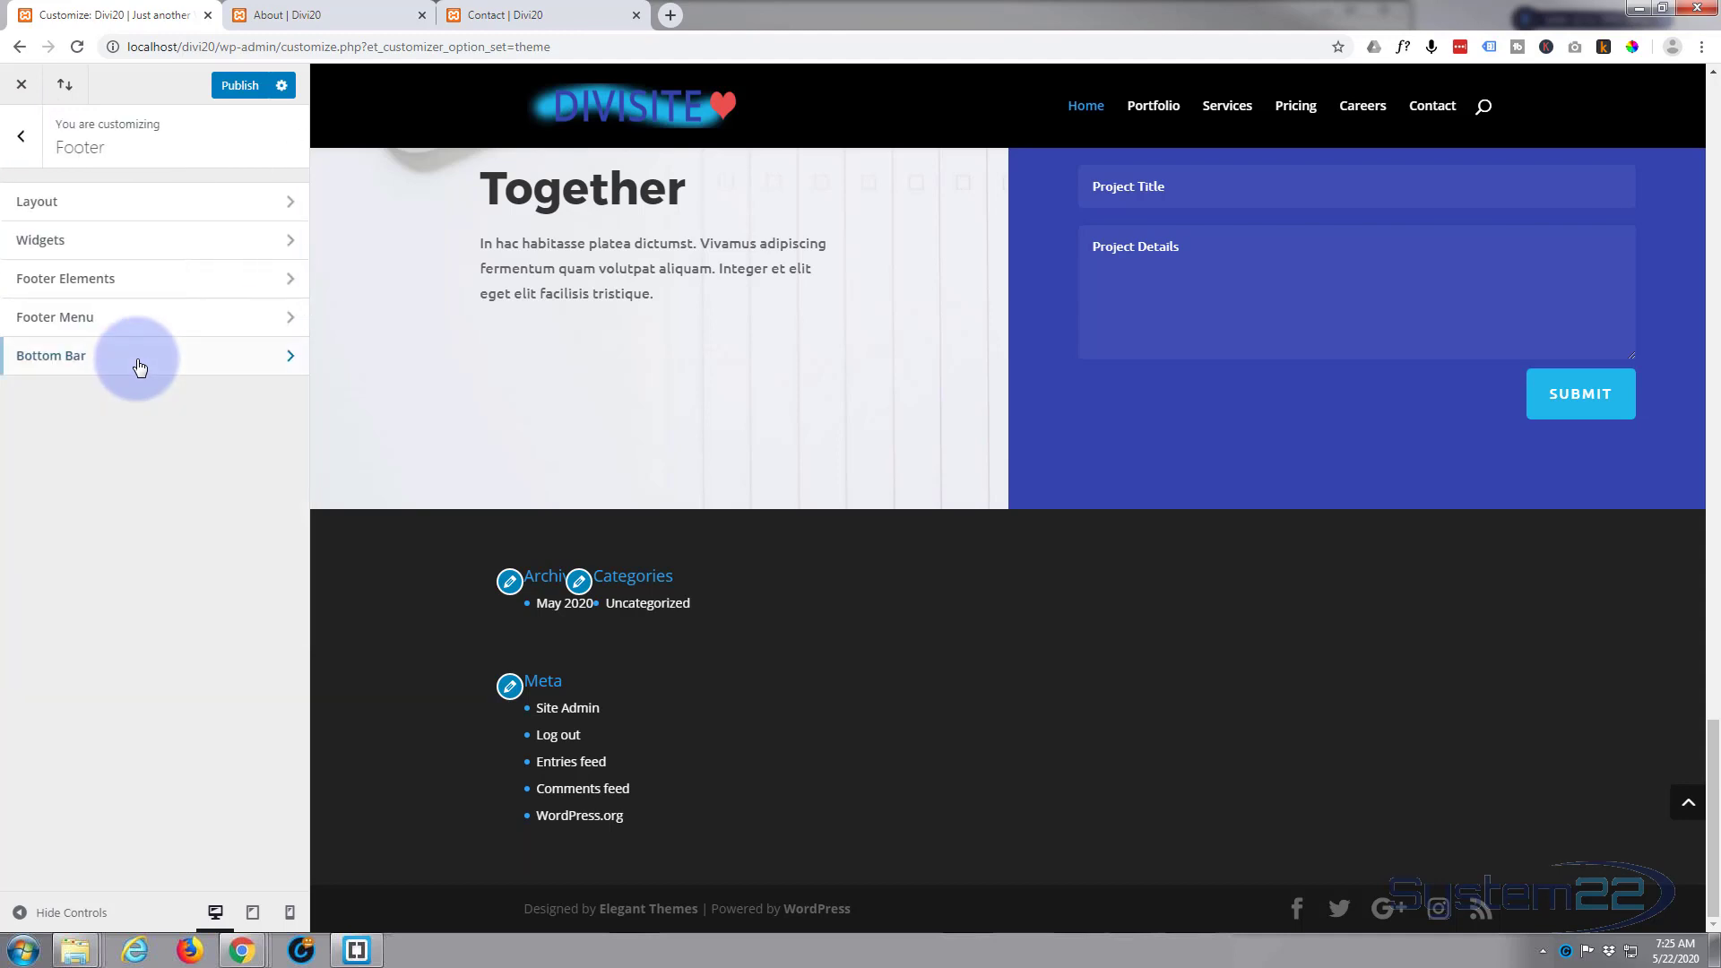
click(59, 357)
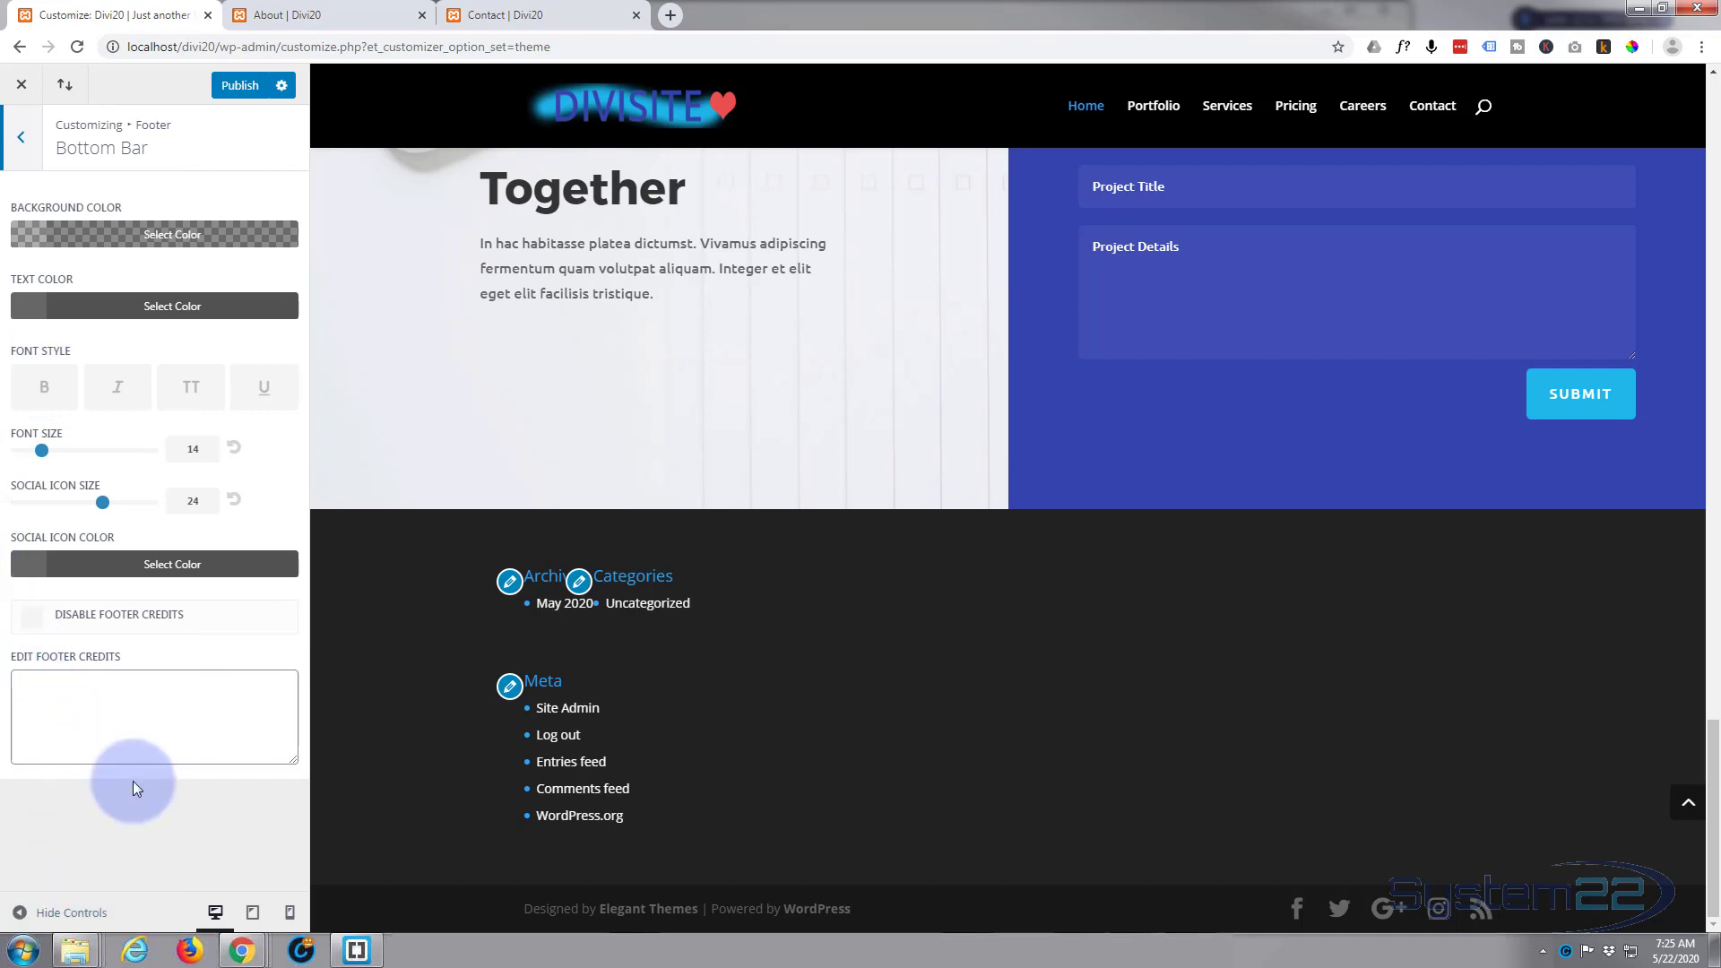
click(34, 697)
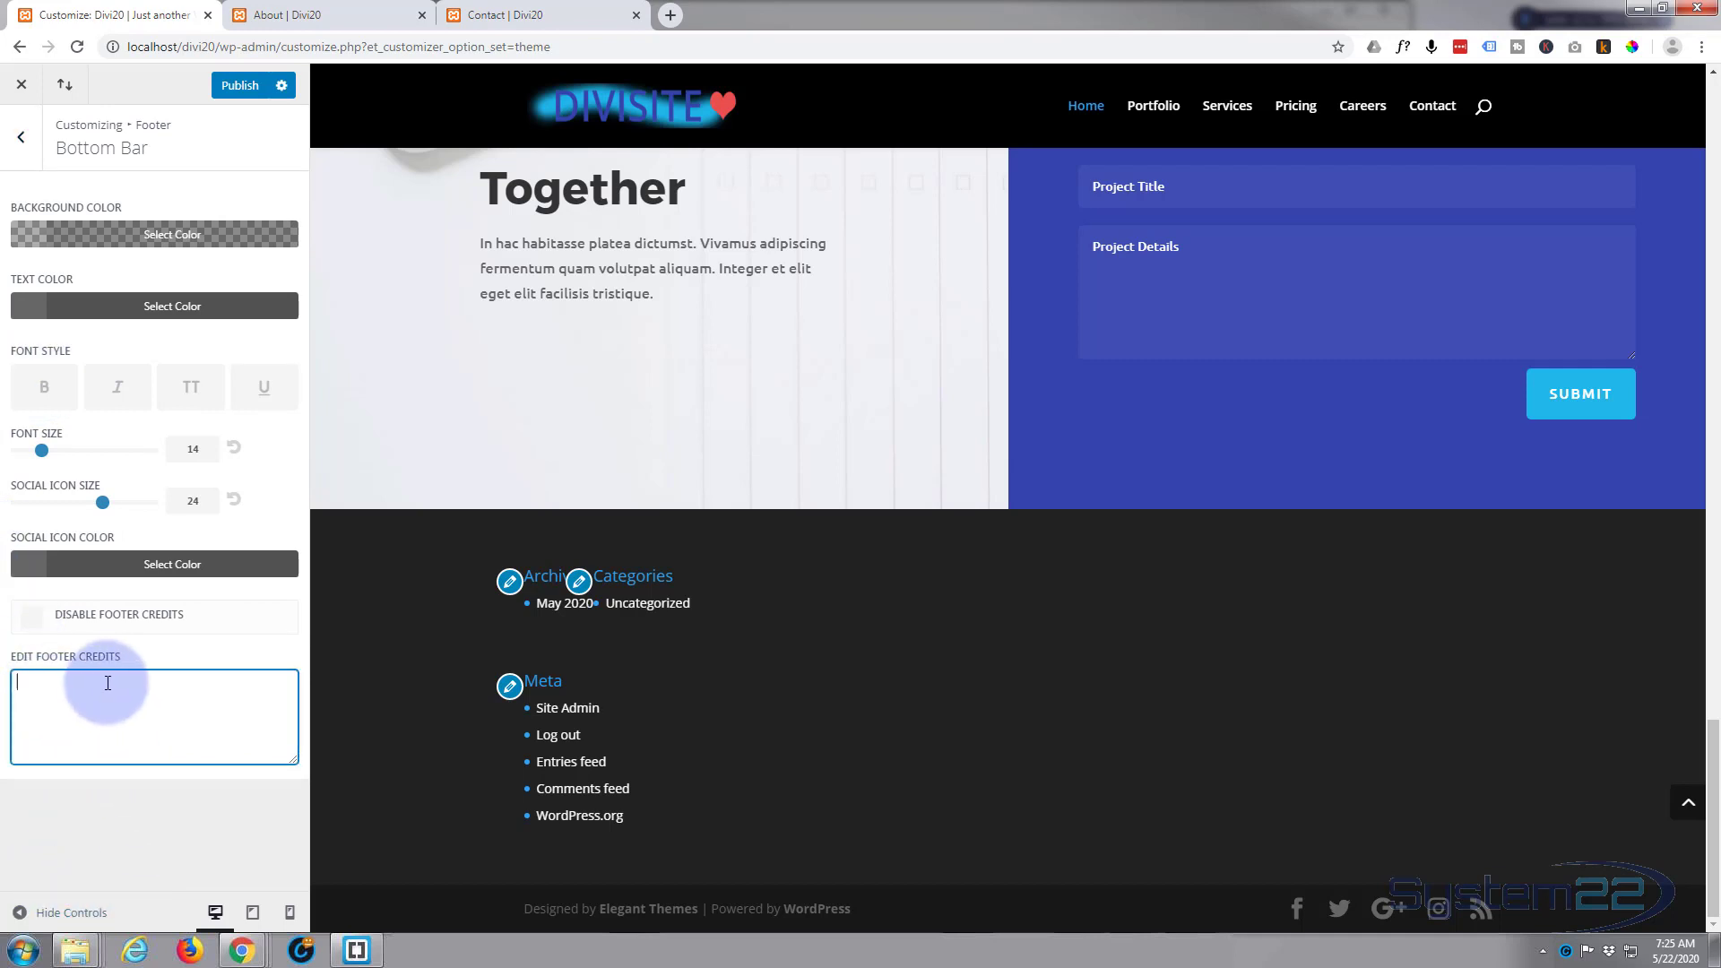
text(Divisite © 2020)
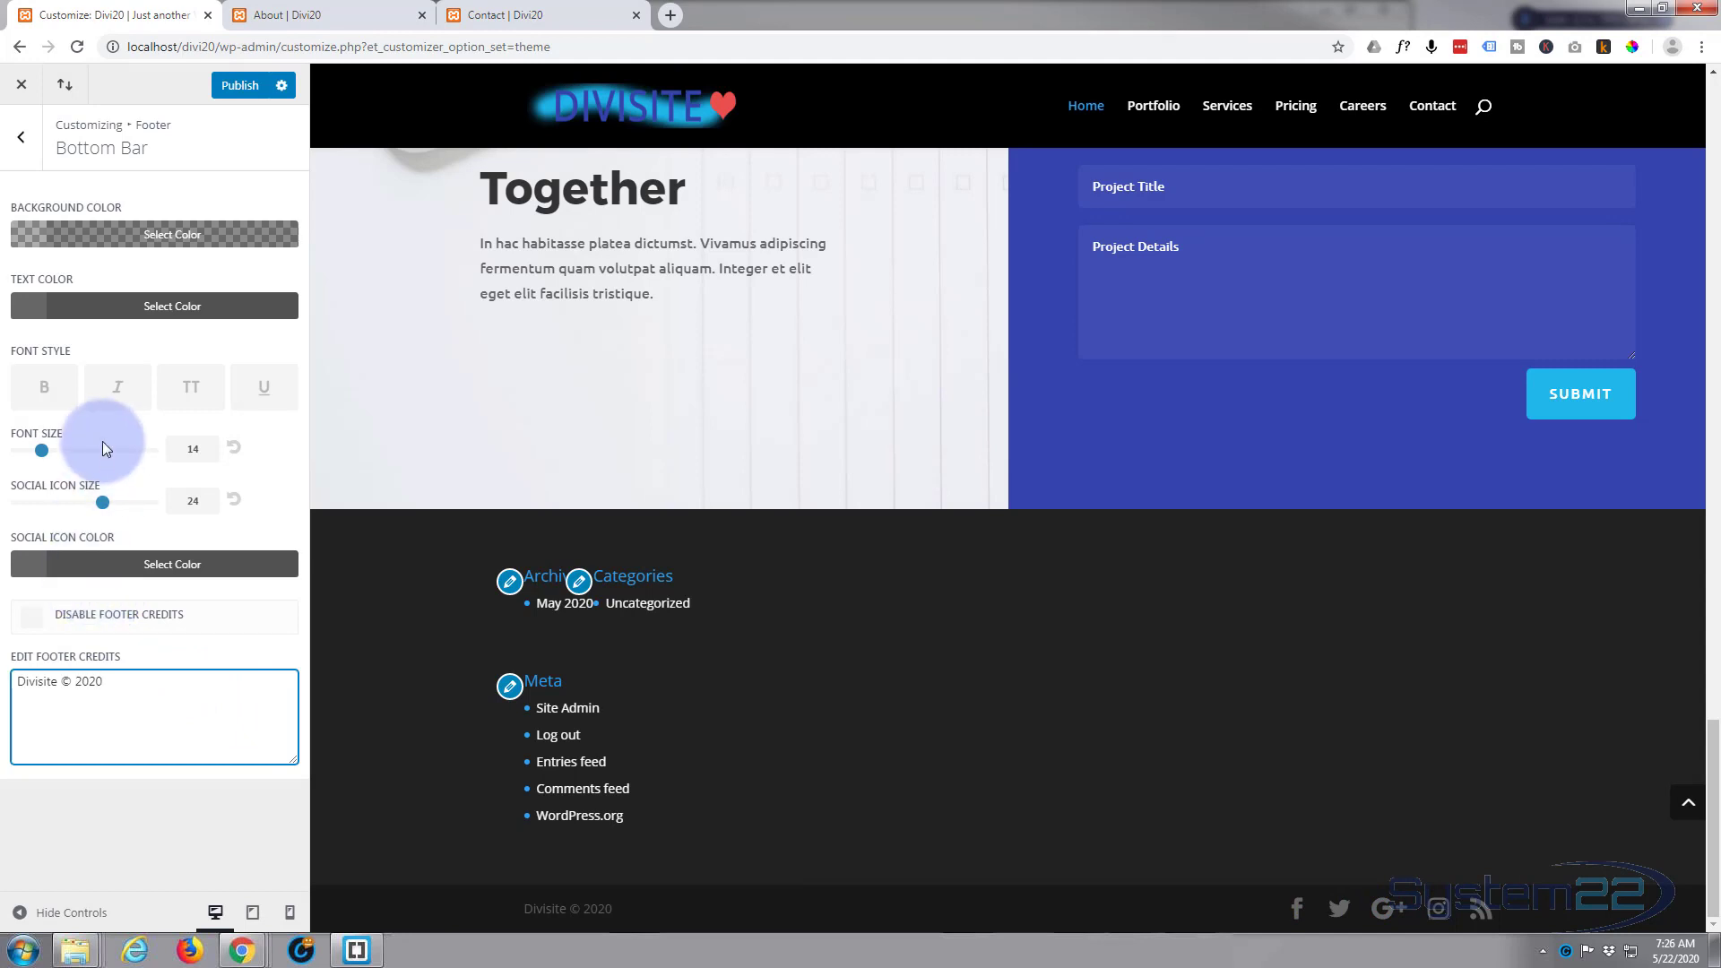
Step: Hide the social icons in the Footer Elements and publish the theme customizations
click(21, 137)
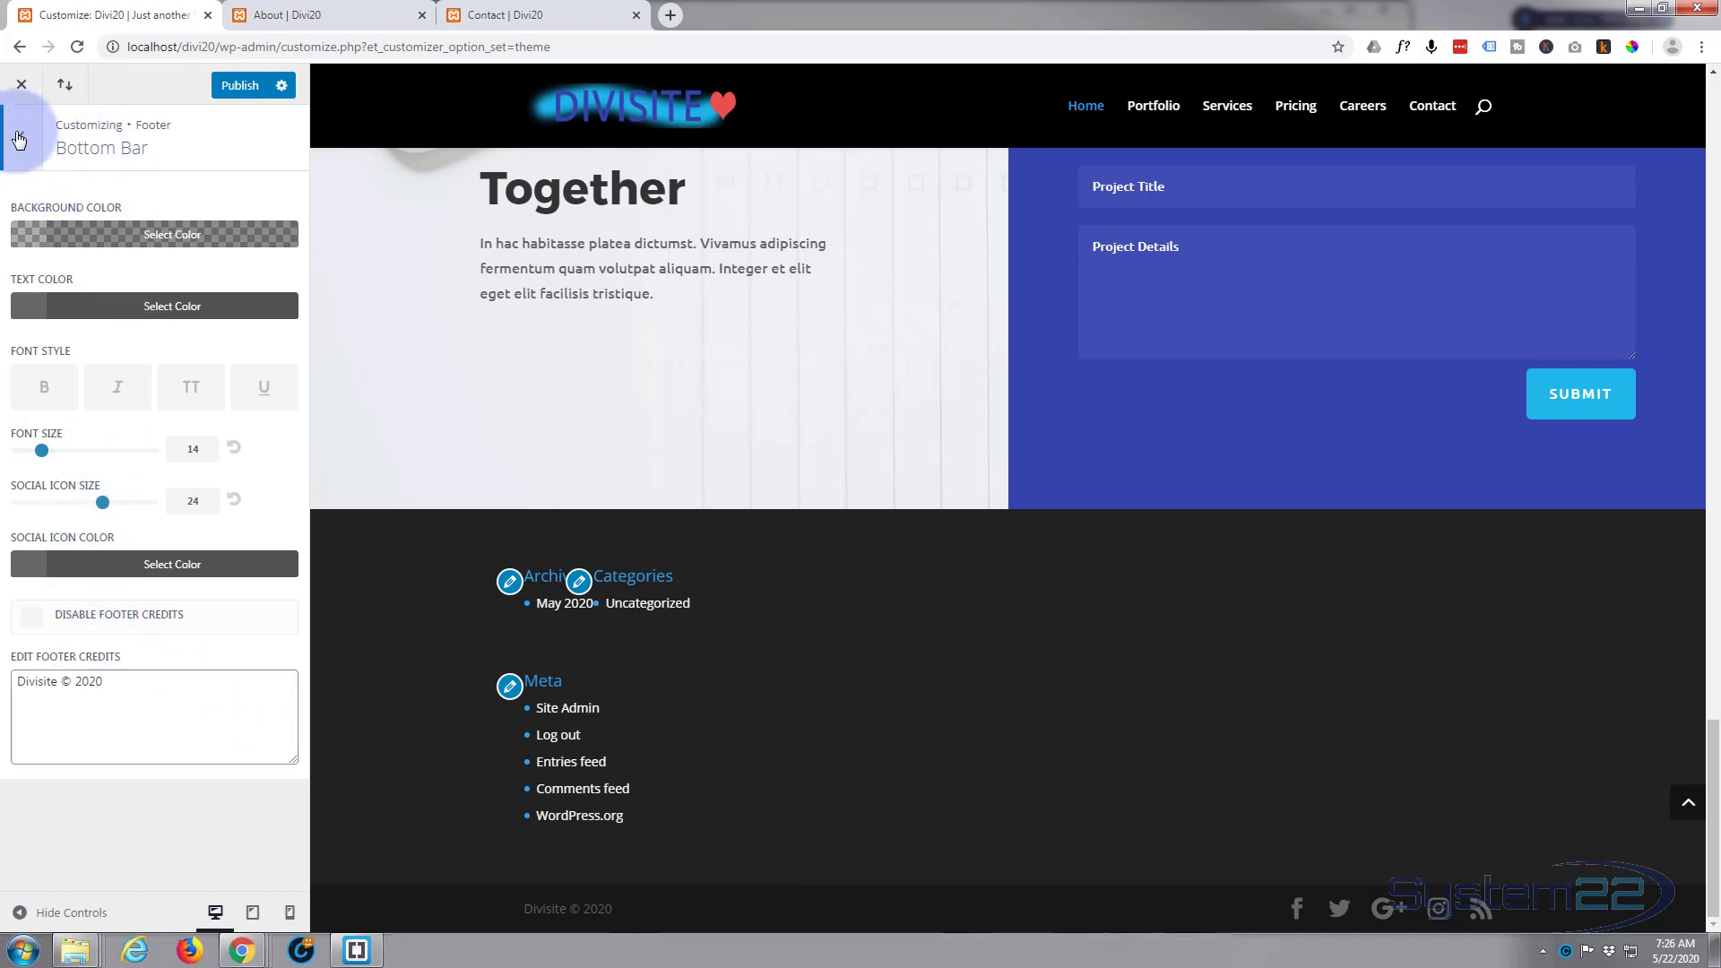
click(74, 284)
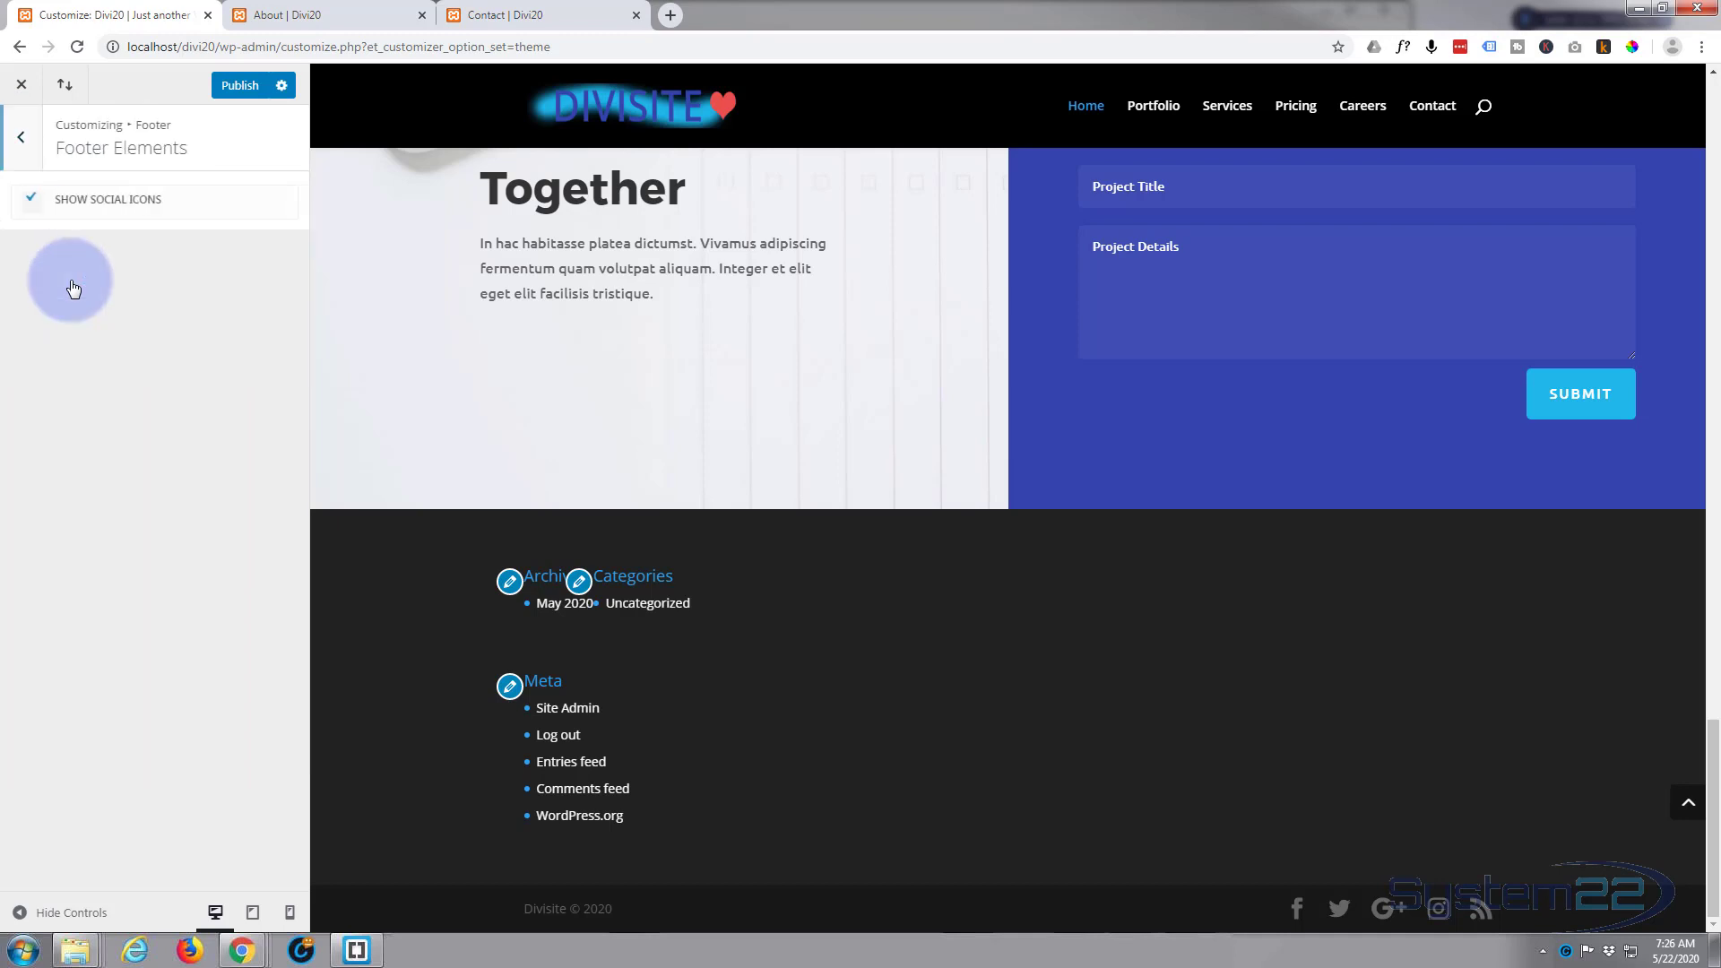
click(33, 201)
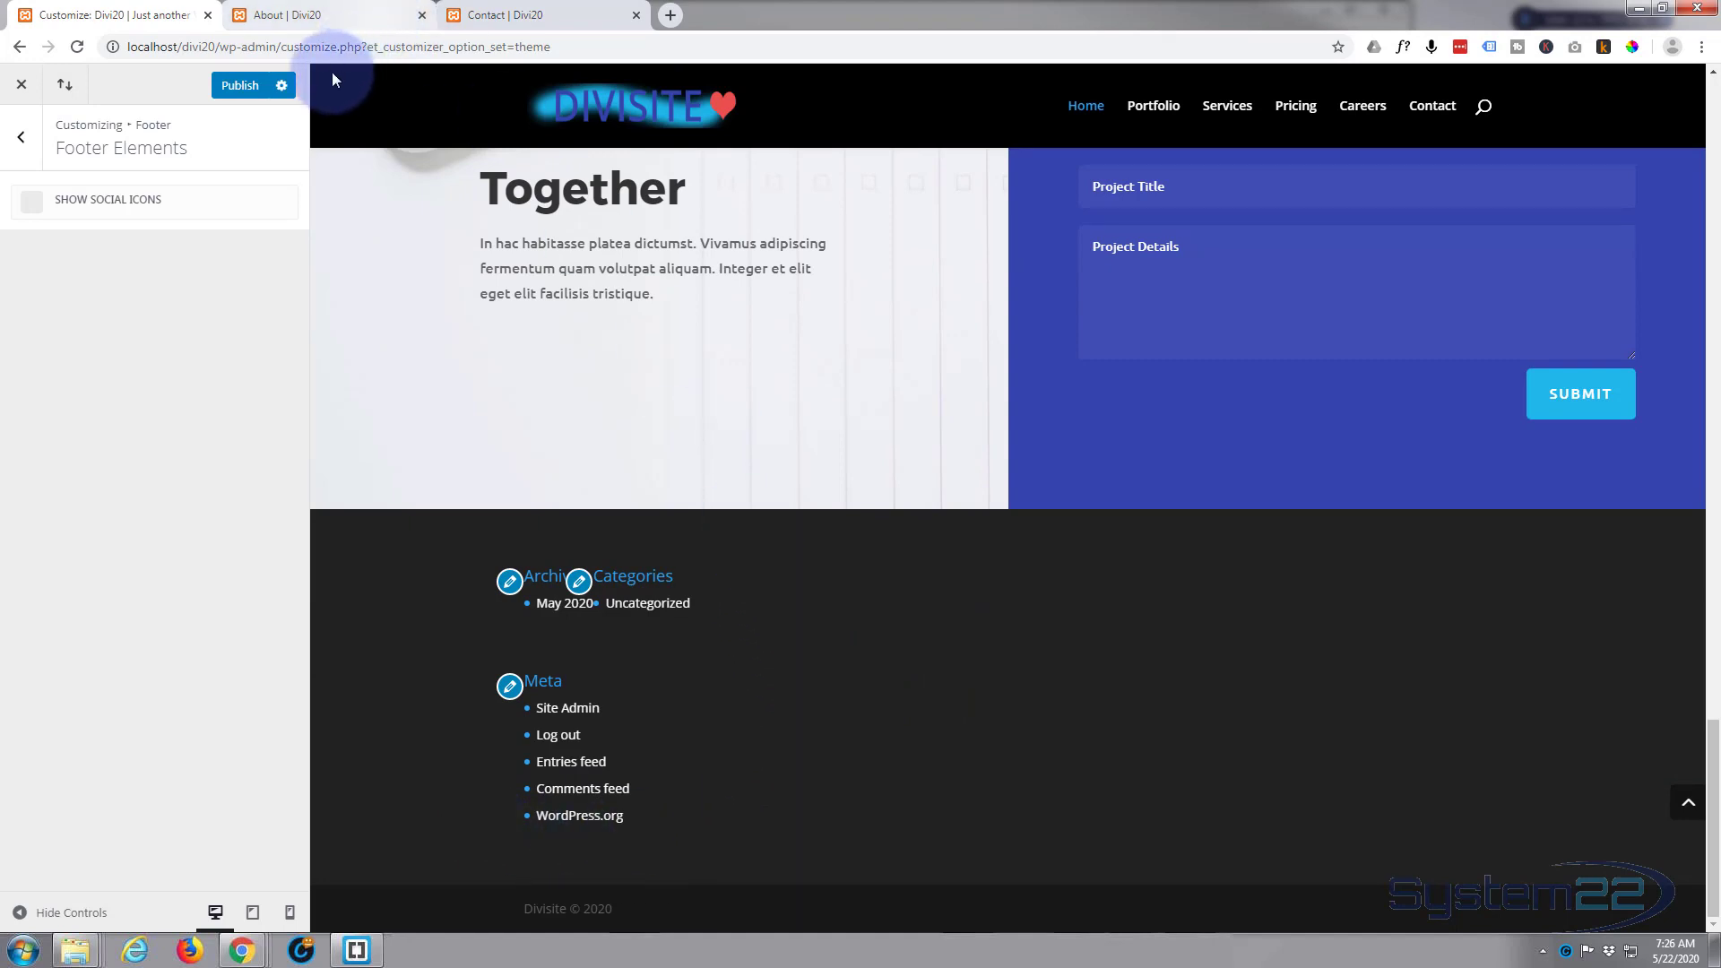
click(240, 86)
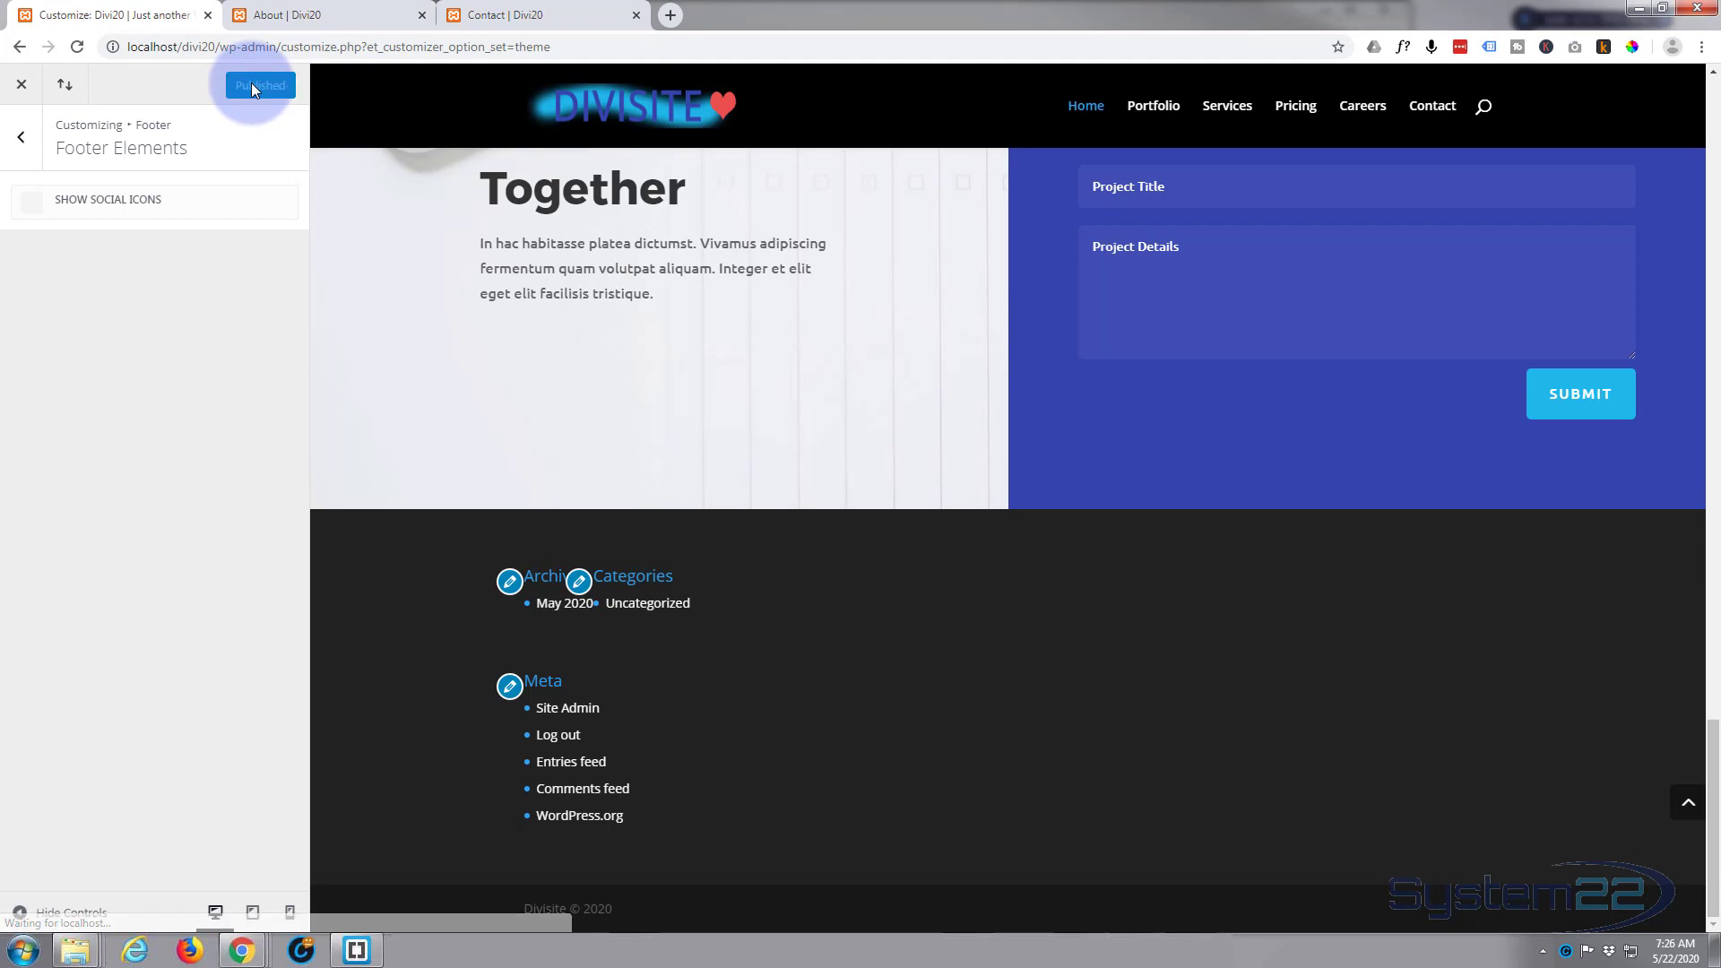
click(23, 87)
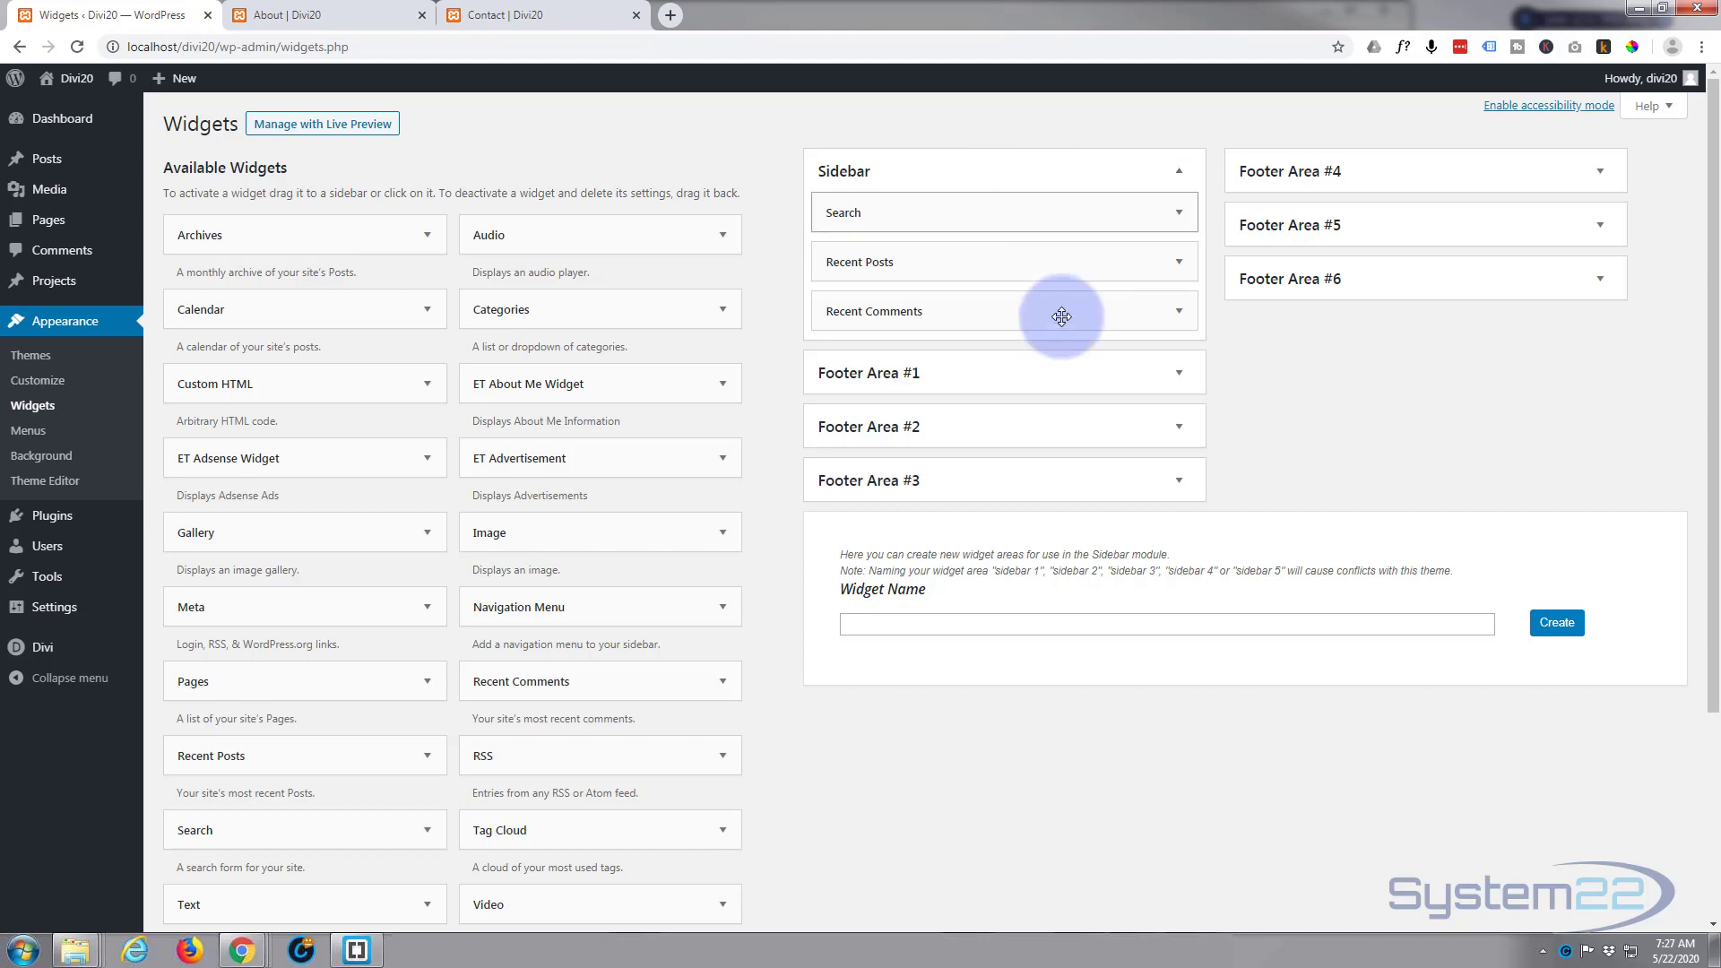
Step: Delete the Archives, Categories and Meta widgets from Footer Area #1 and check the contents of Footer Areas #2 and #3
click(1102, 381)
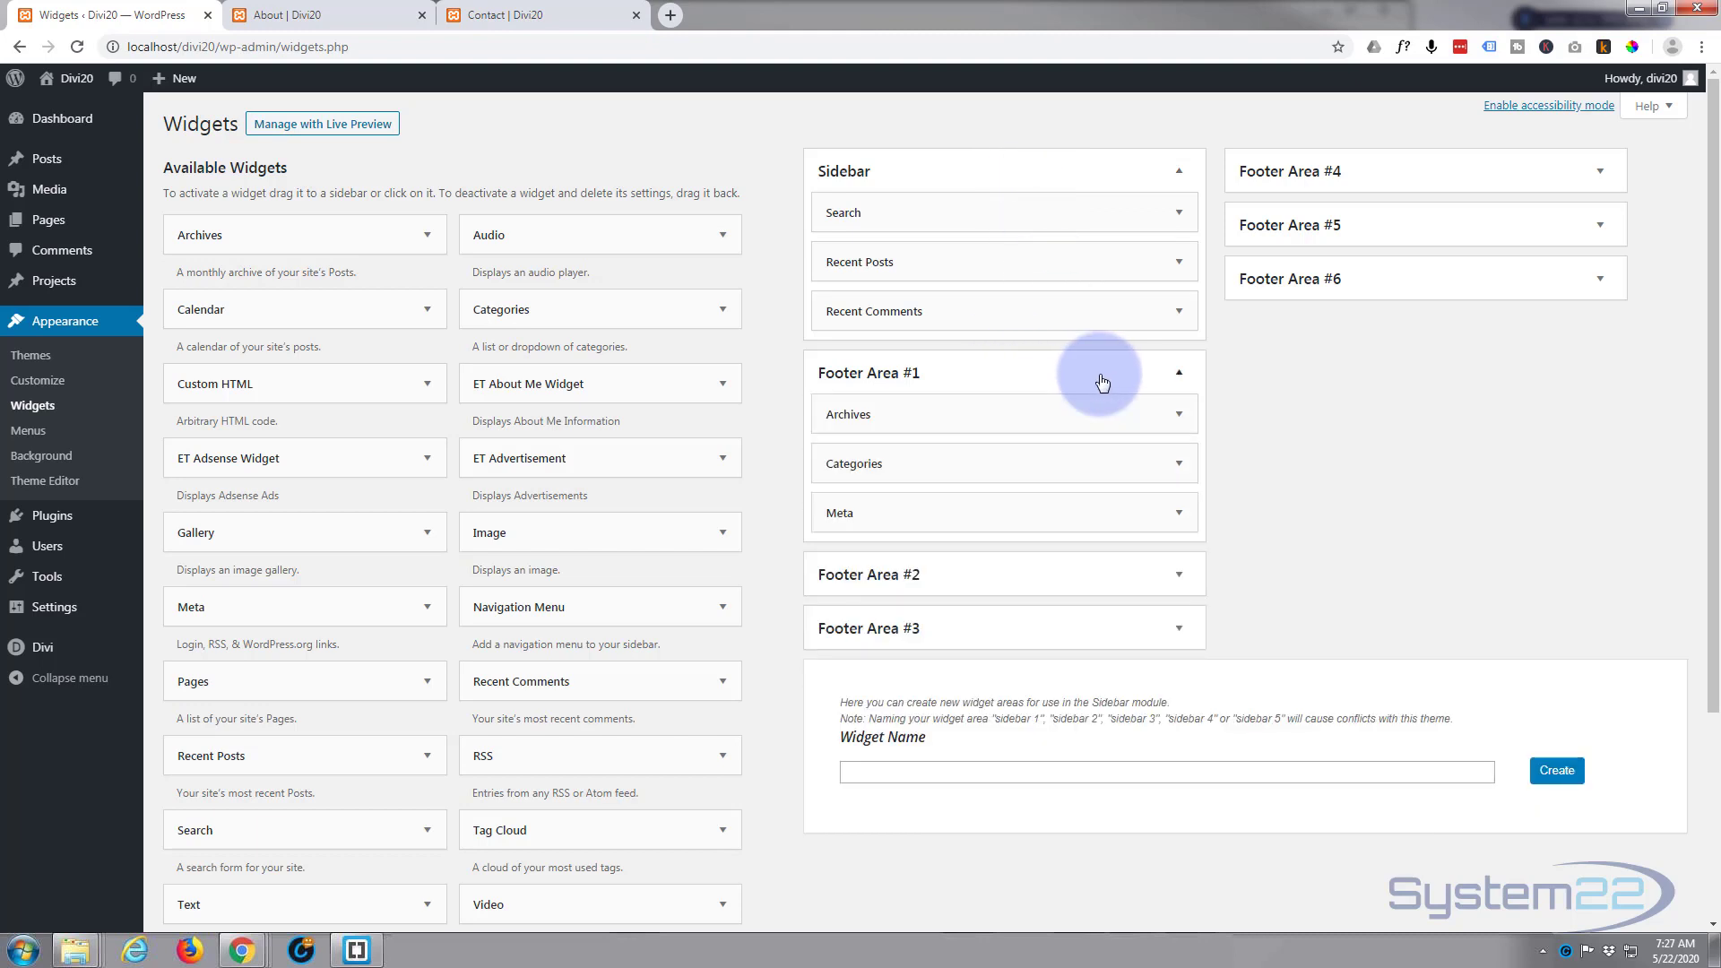
click(1179, 414)
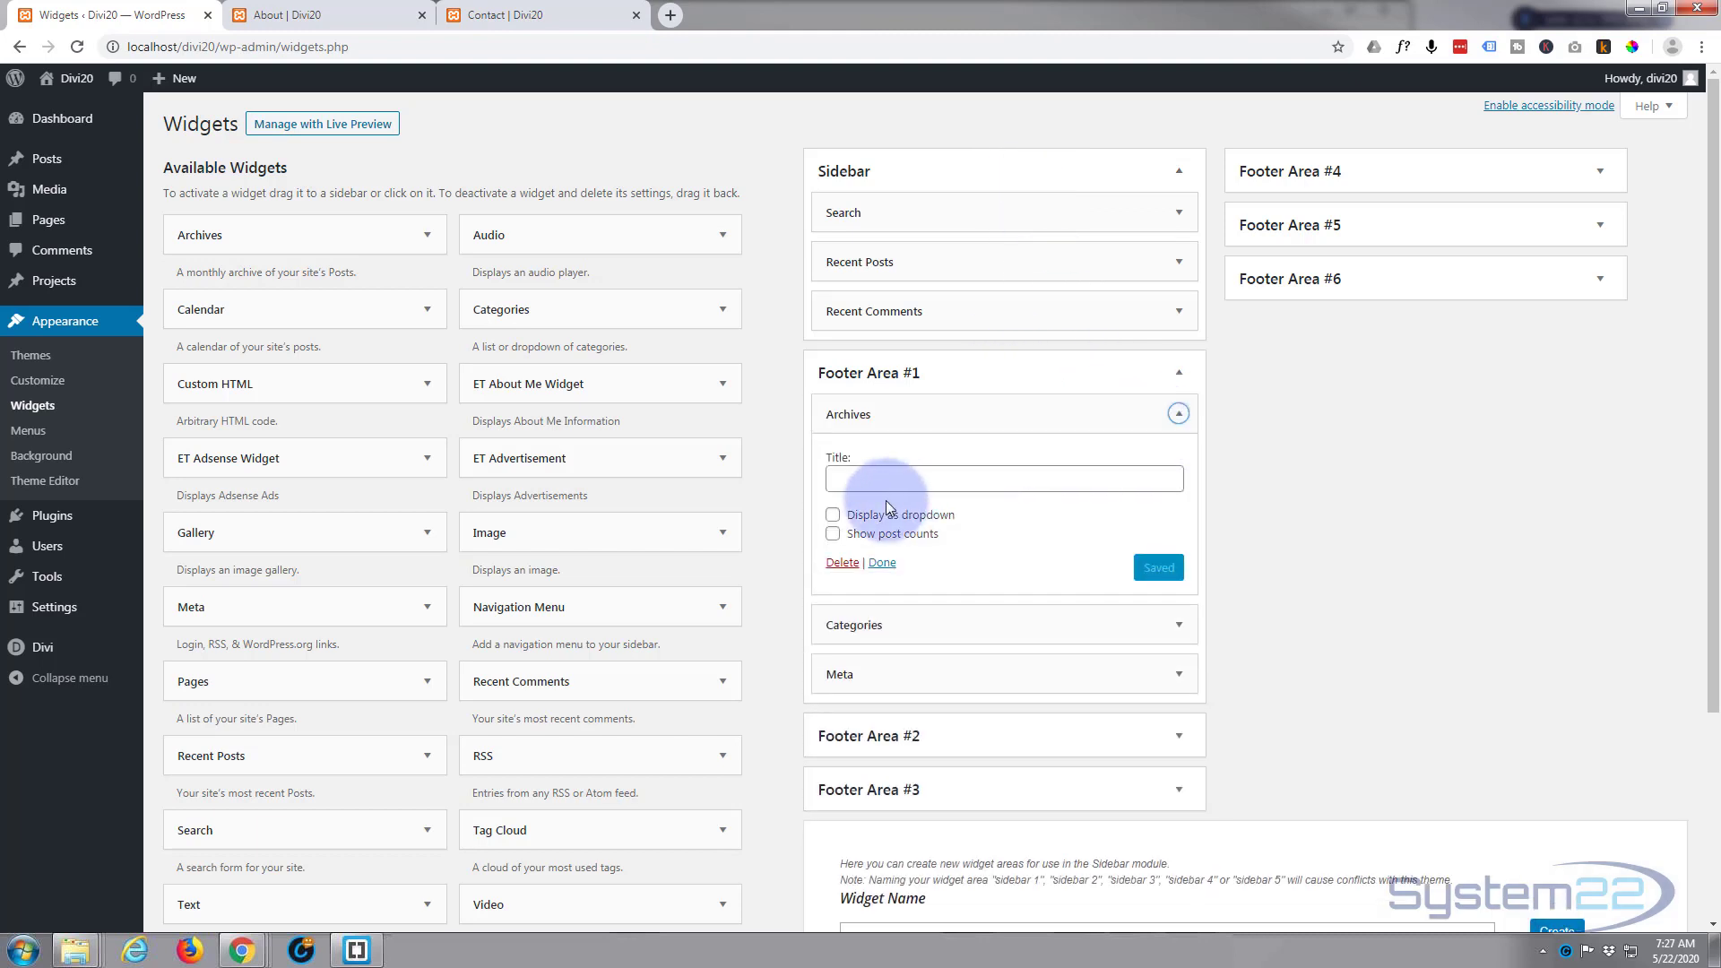
click(842, 563)
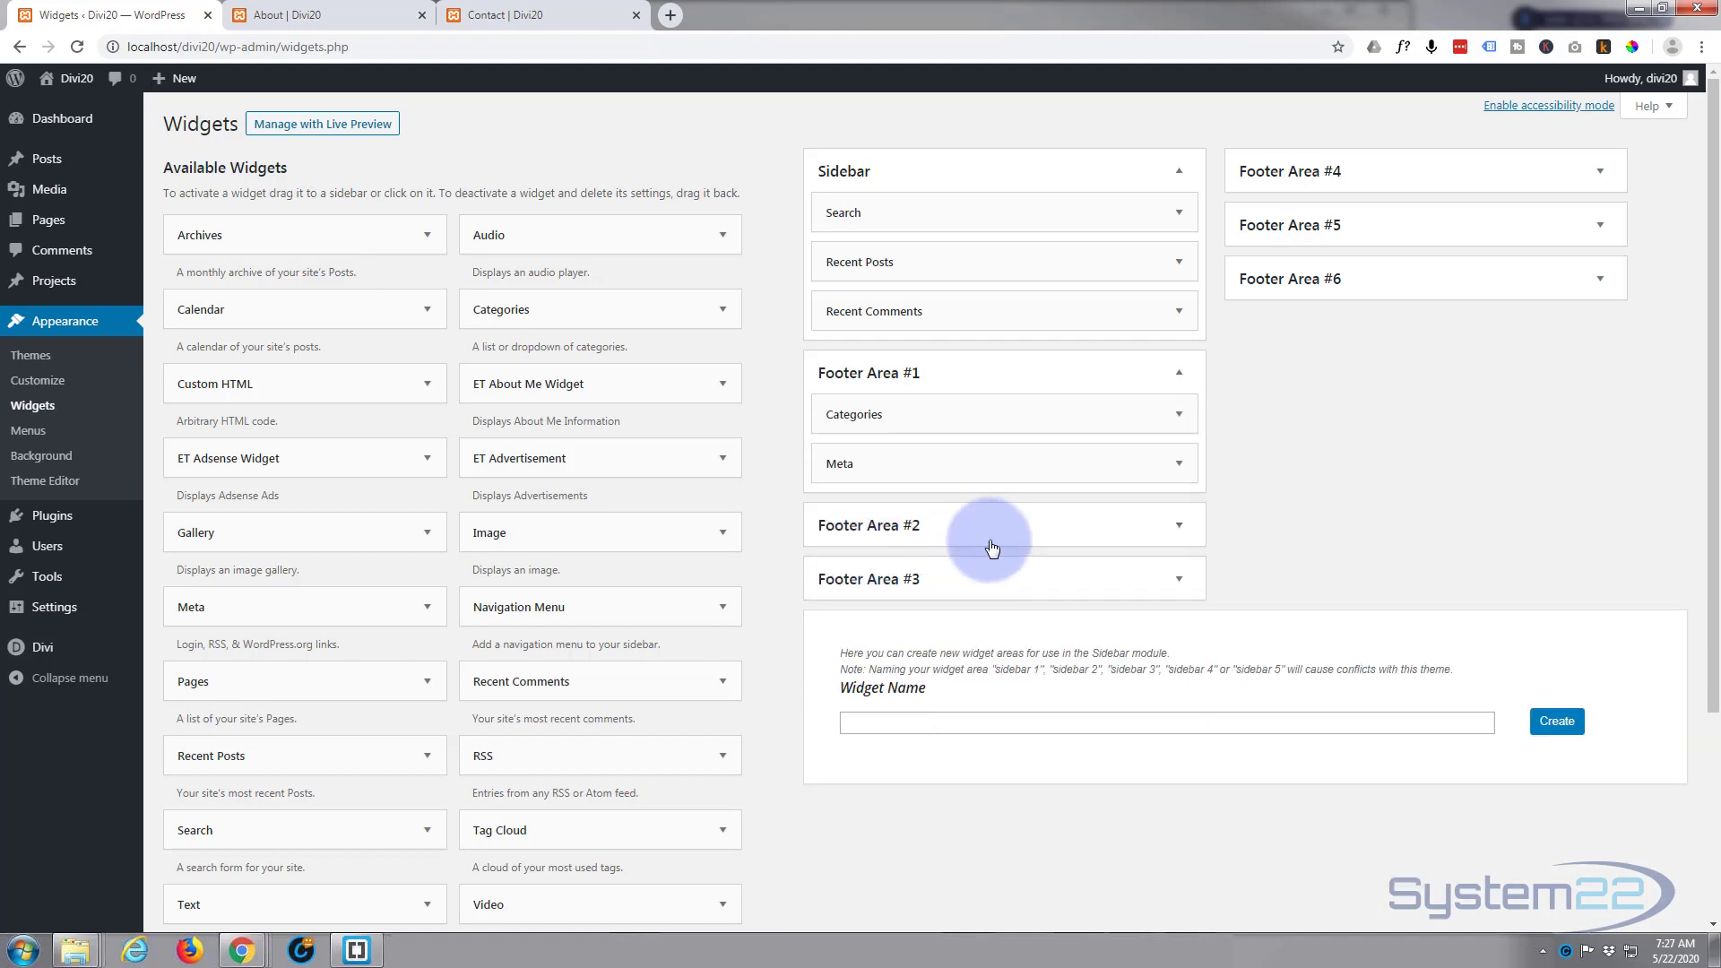
click(1179, 415)
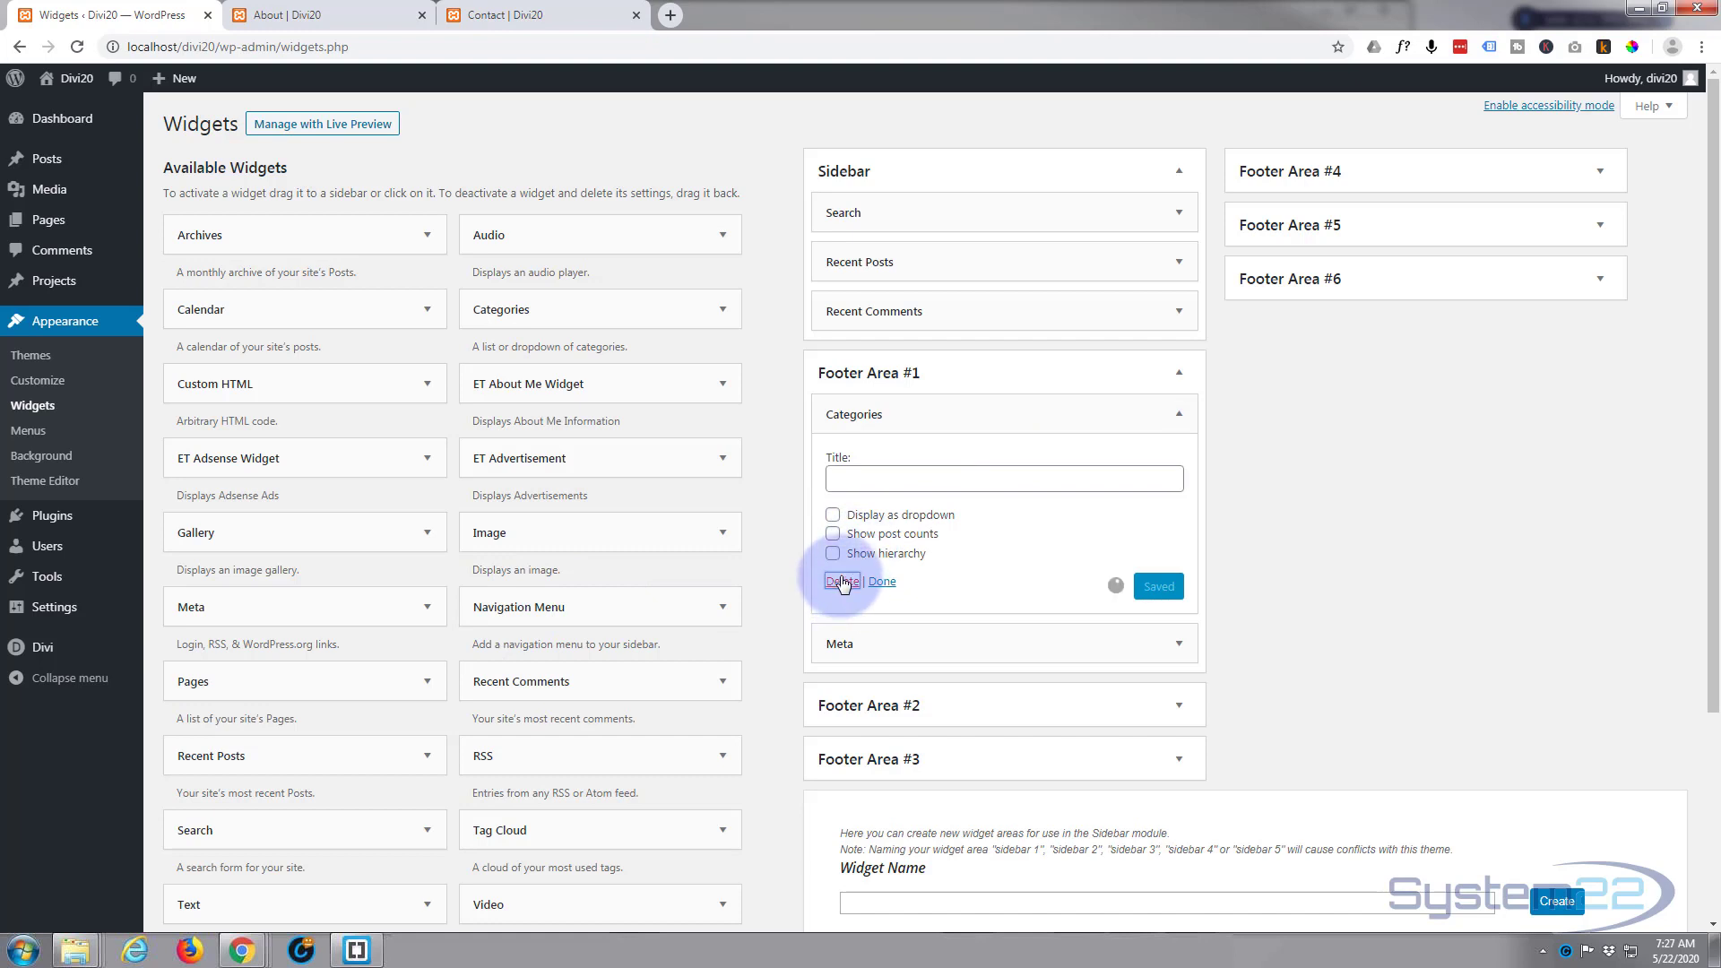
click(841, 579)
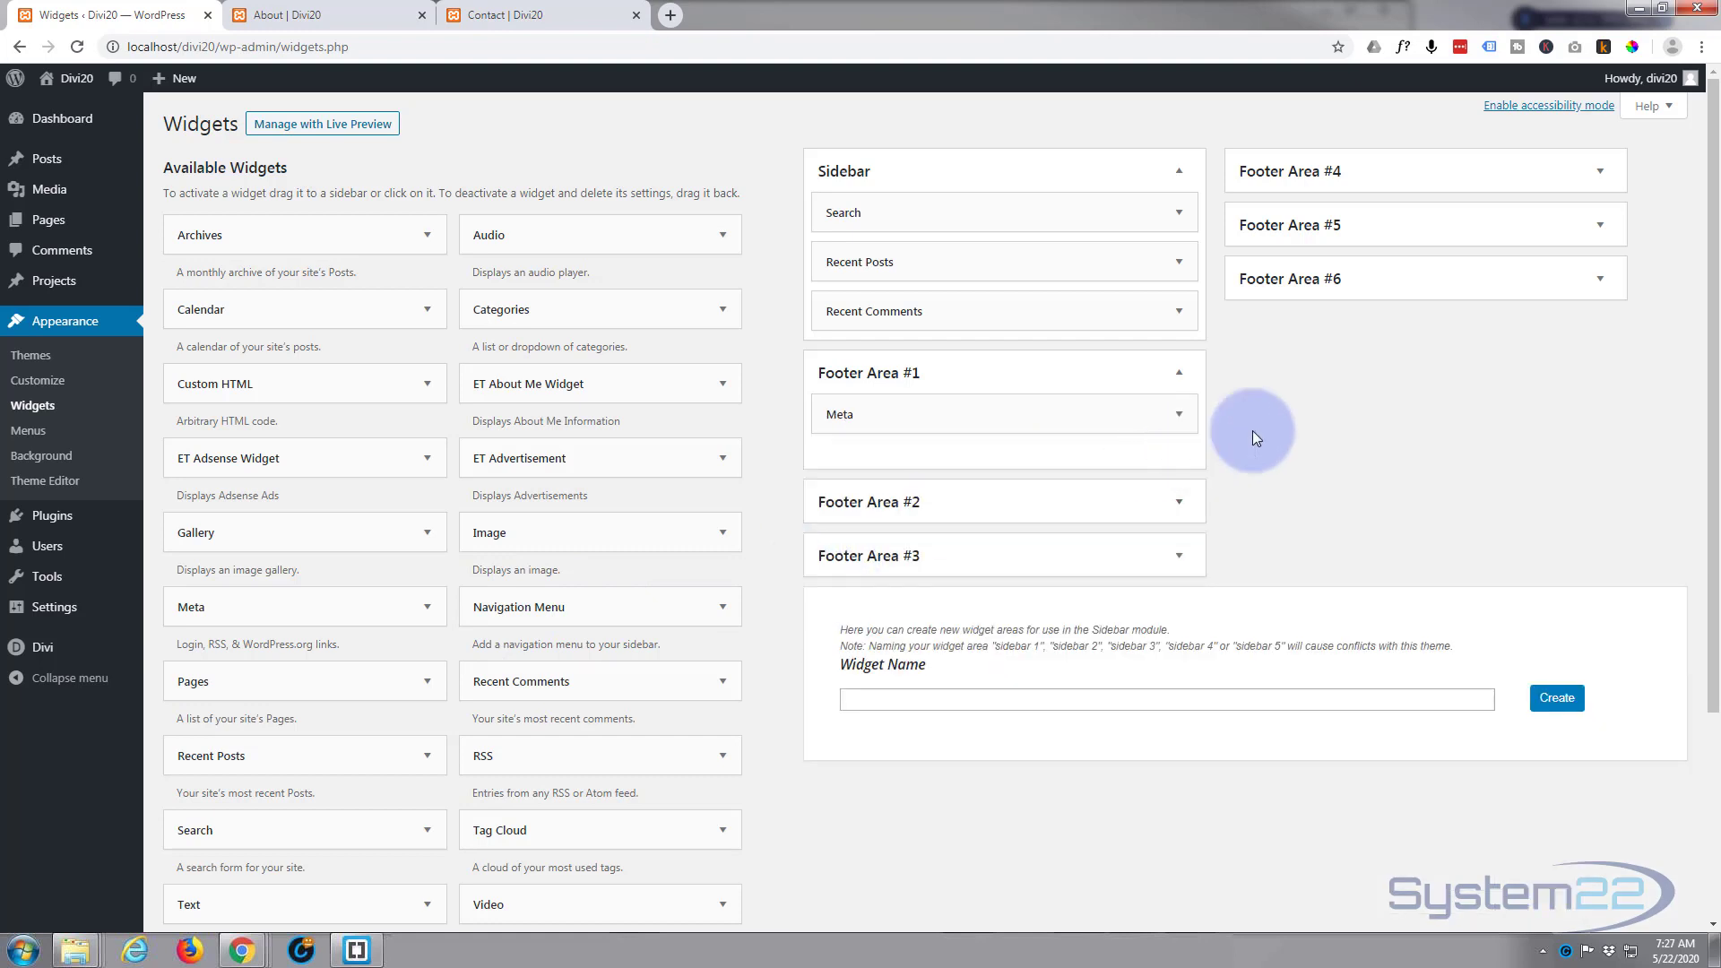
click(1177, 416)
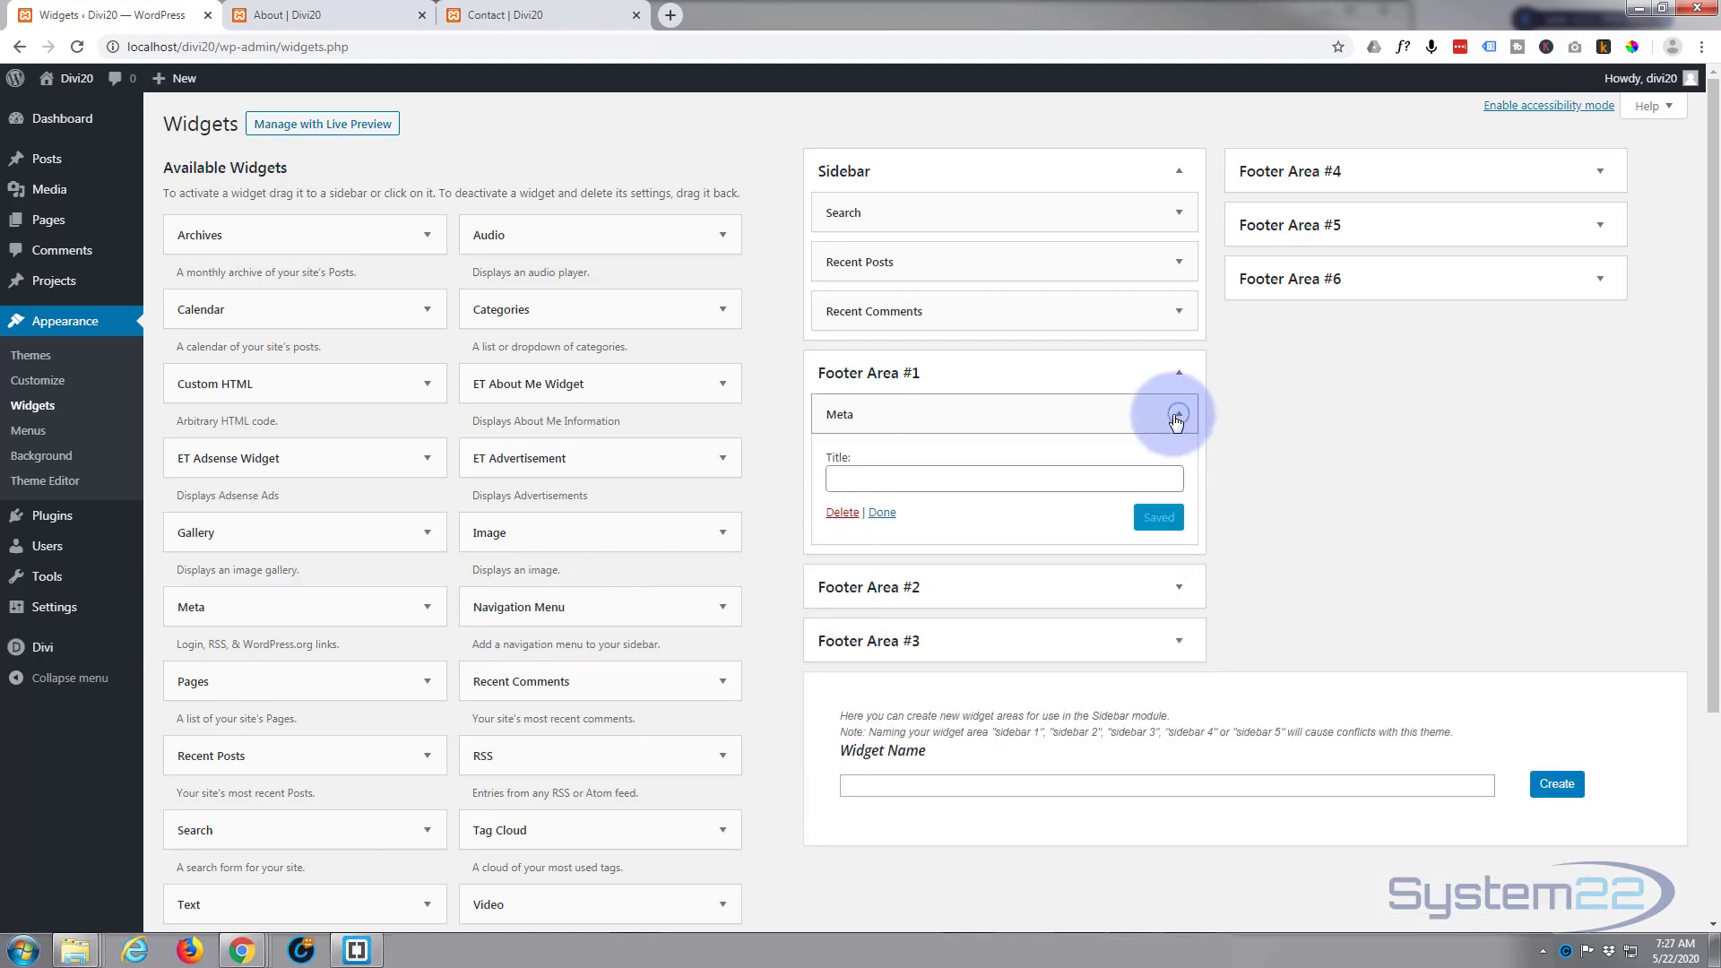
click(841, 516)
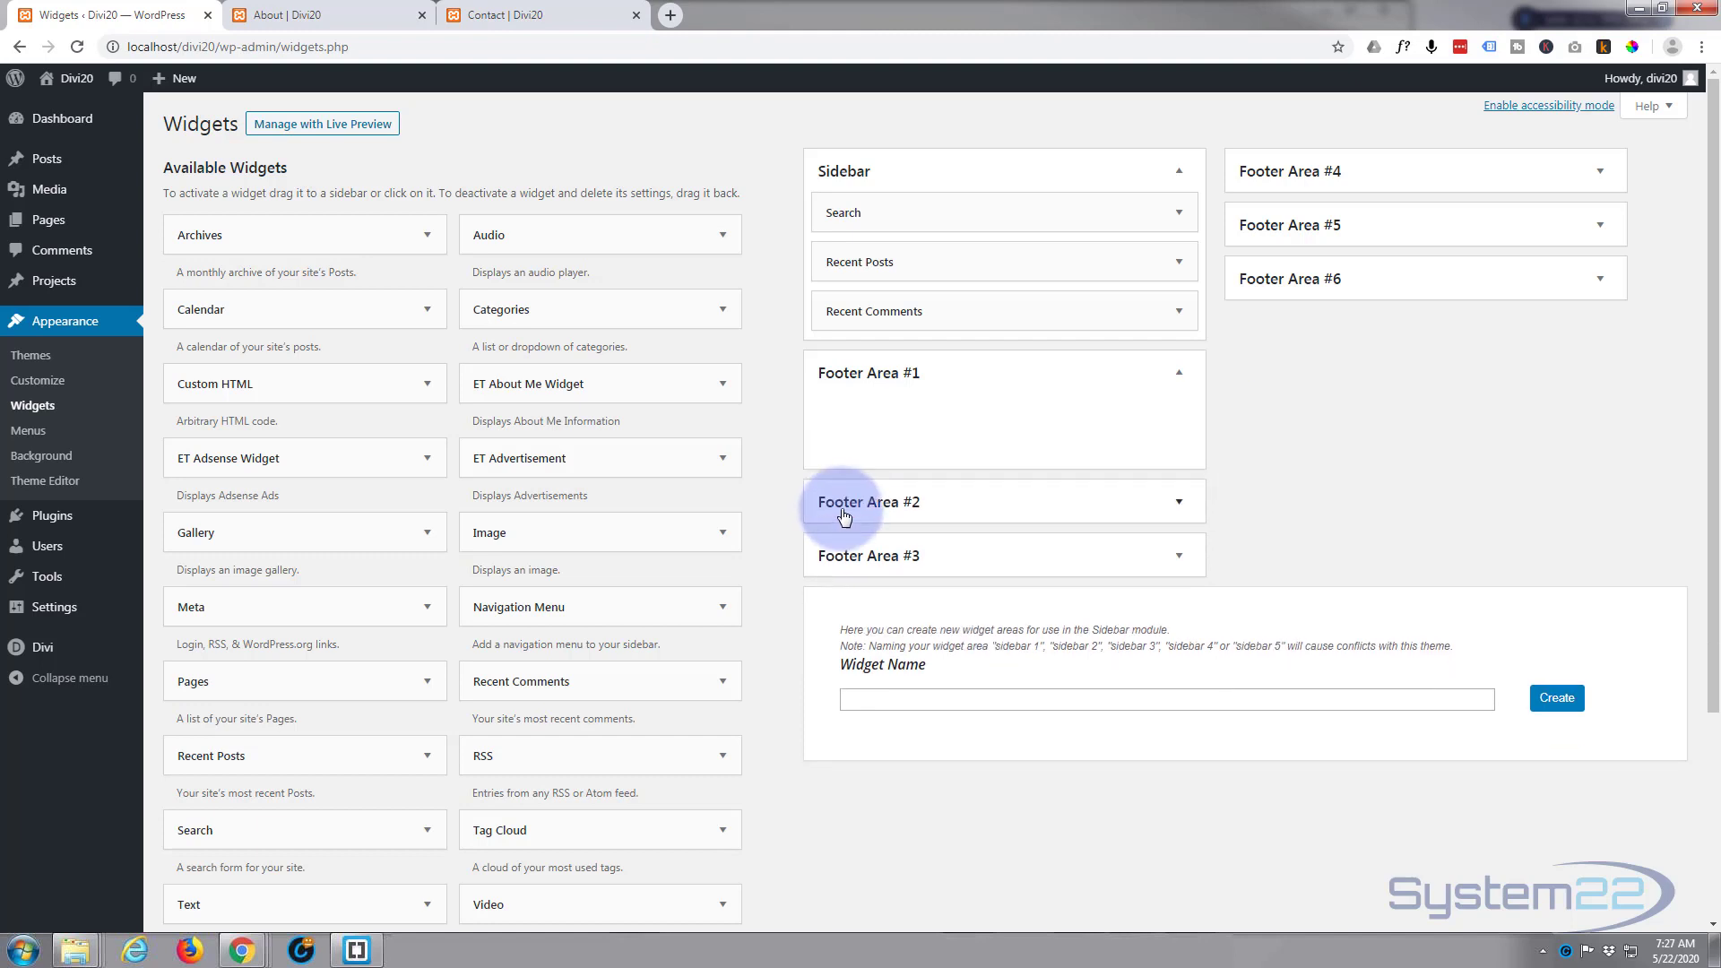
click(999, 504)
click(1051, 609)
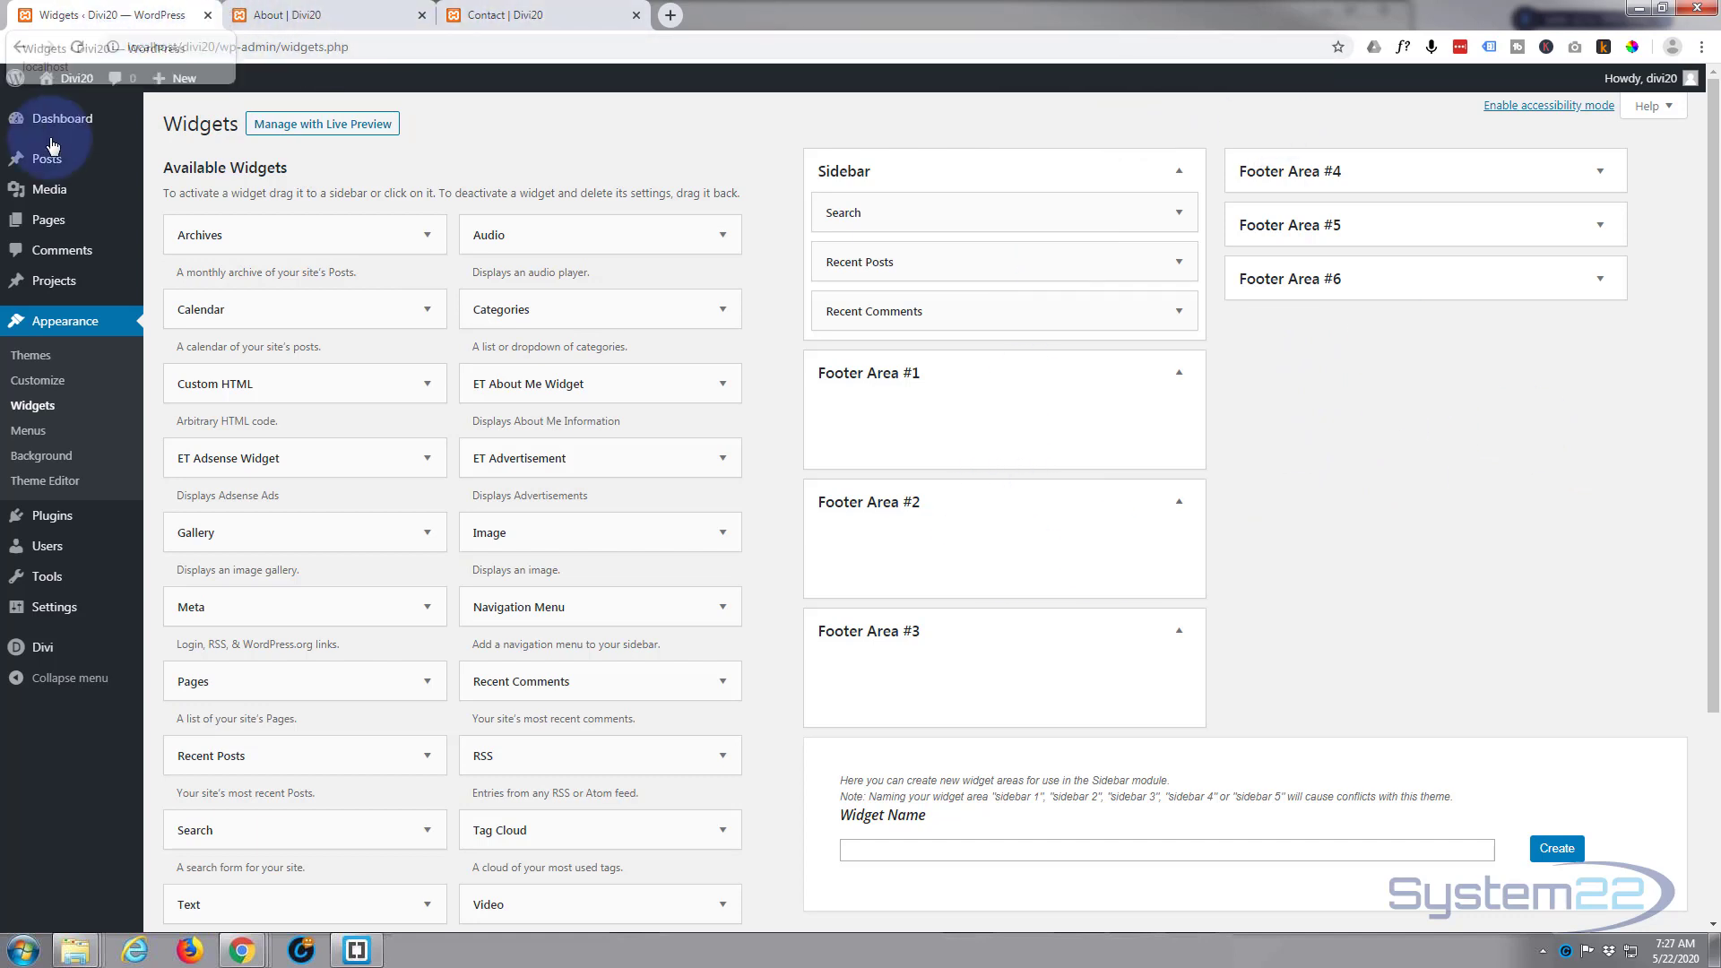
Step: Open the live site in a new tab and examine the homepage from the header down to the footer
mouse_move(61, 80)
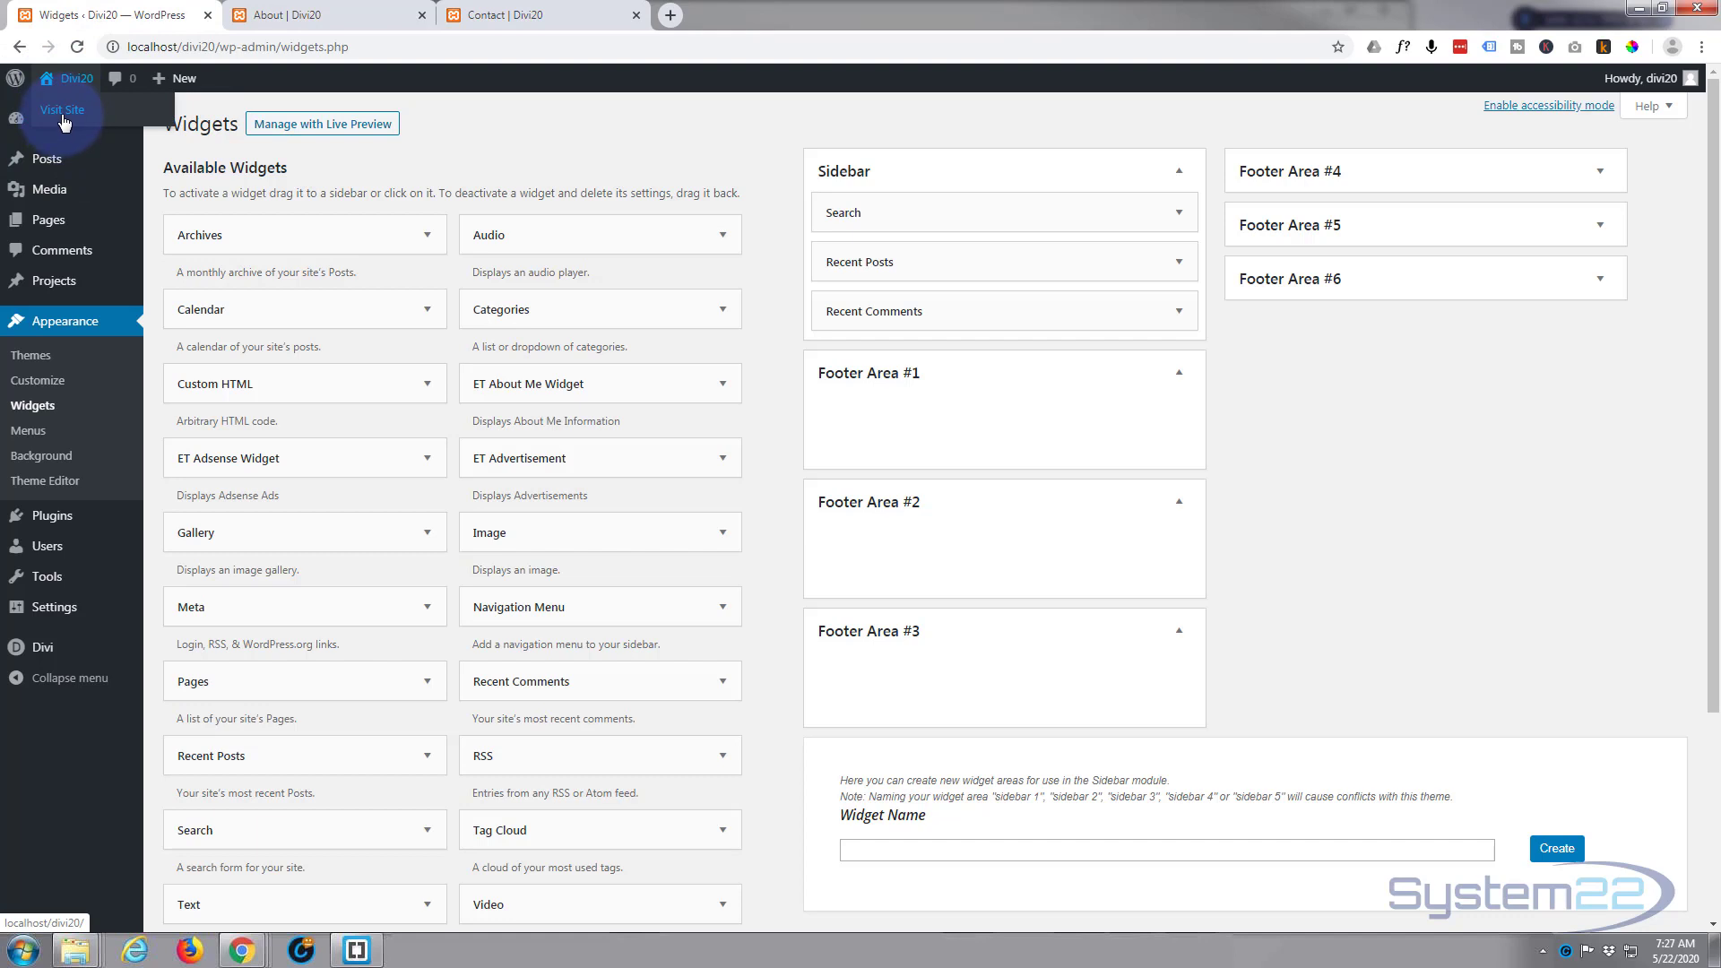
middle_click(63, 116)
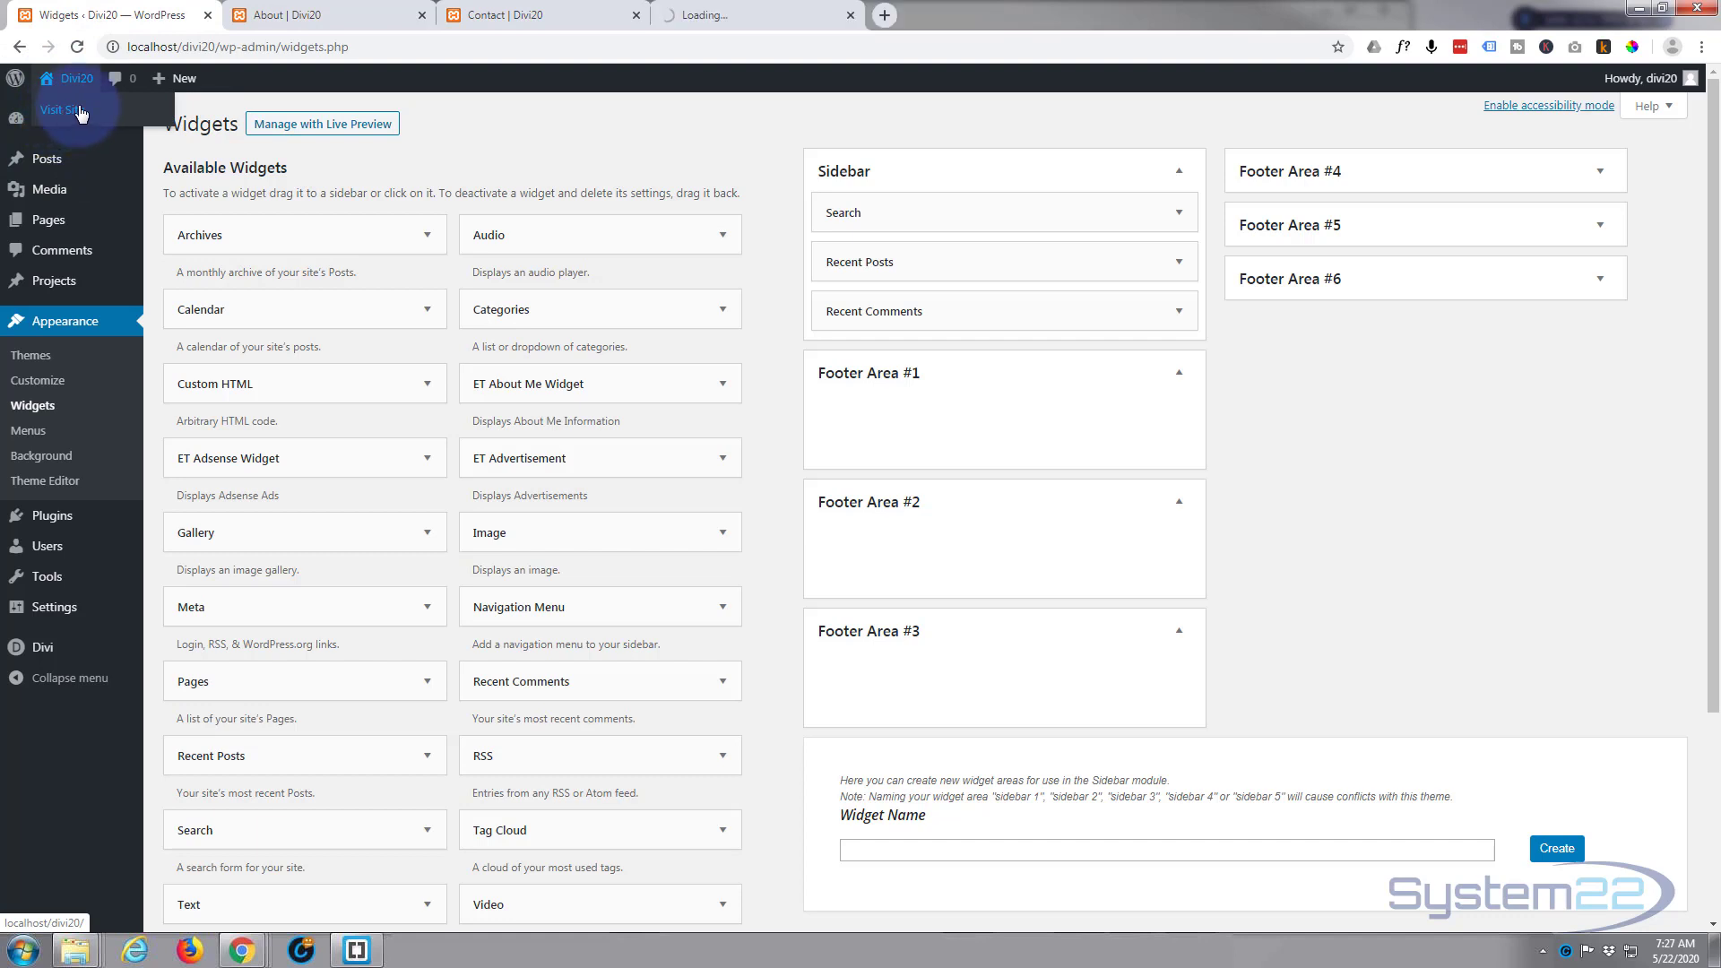
click(738, 15)
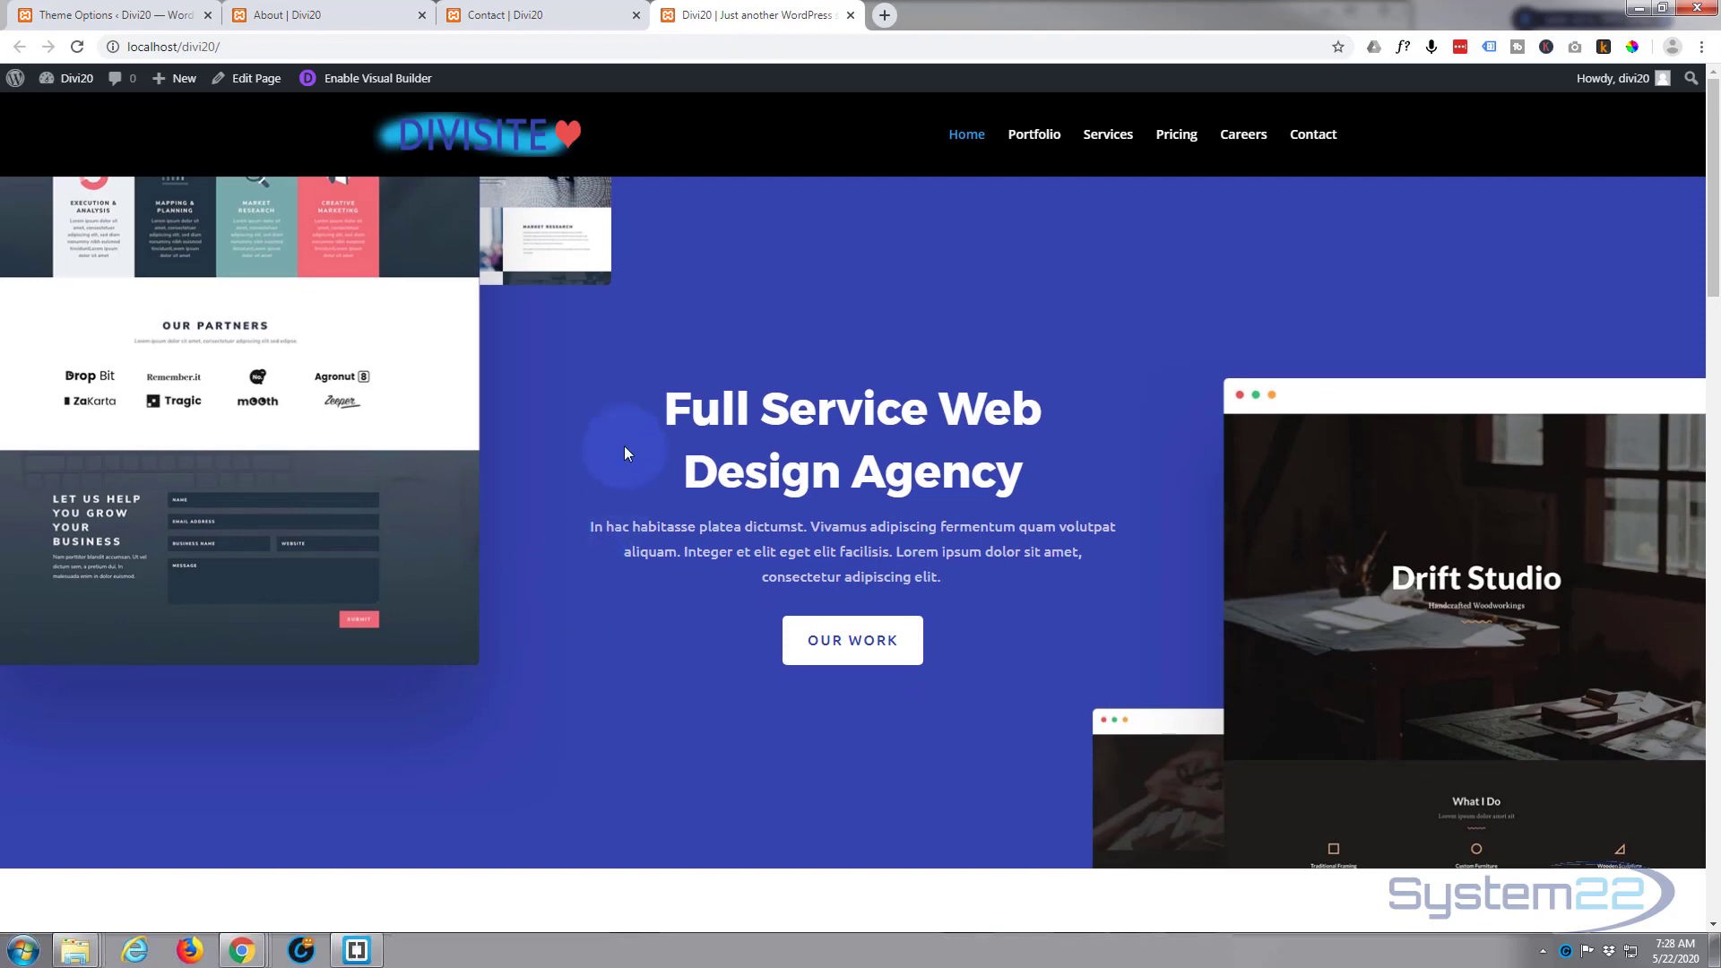
scroll(624, 445, down, 5)
scroll(624, 446, down, 20)
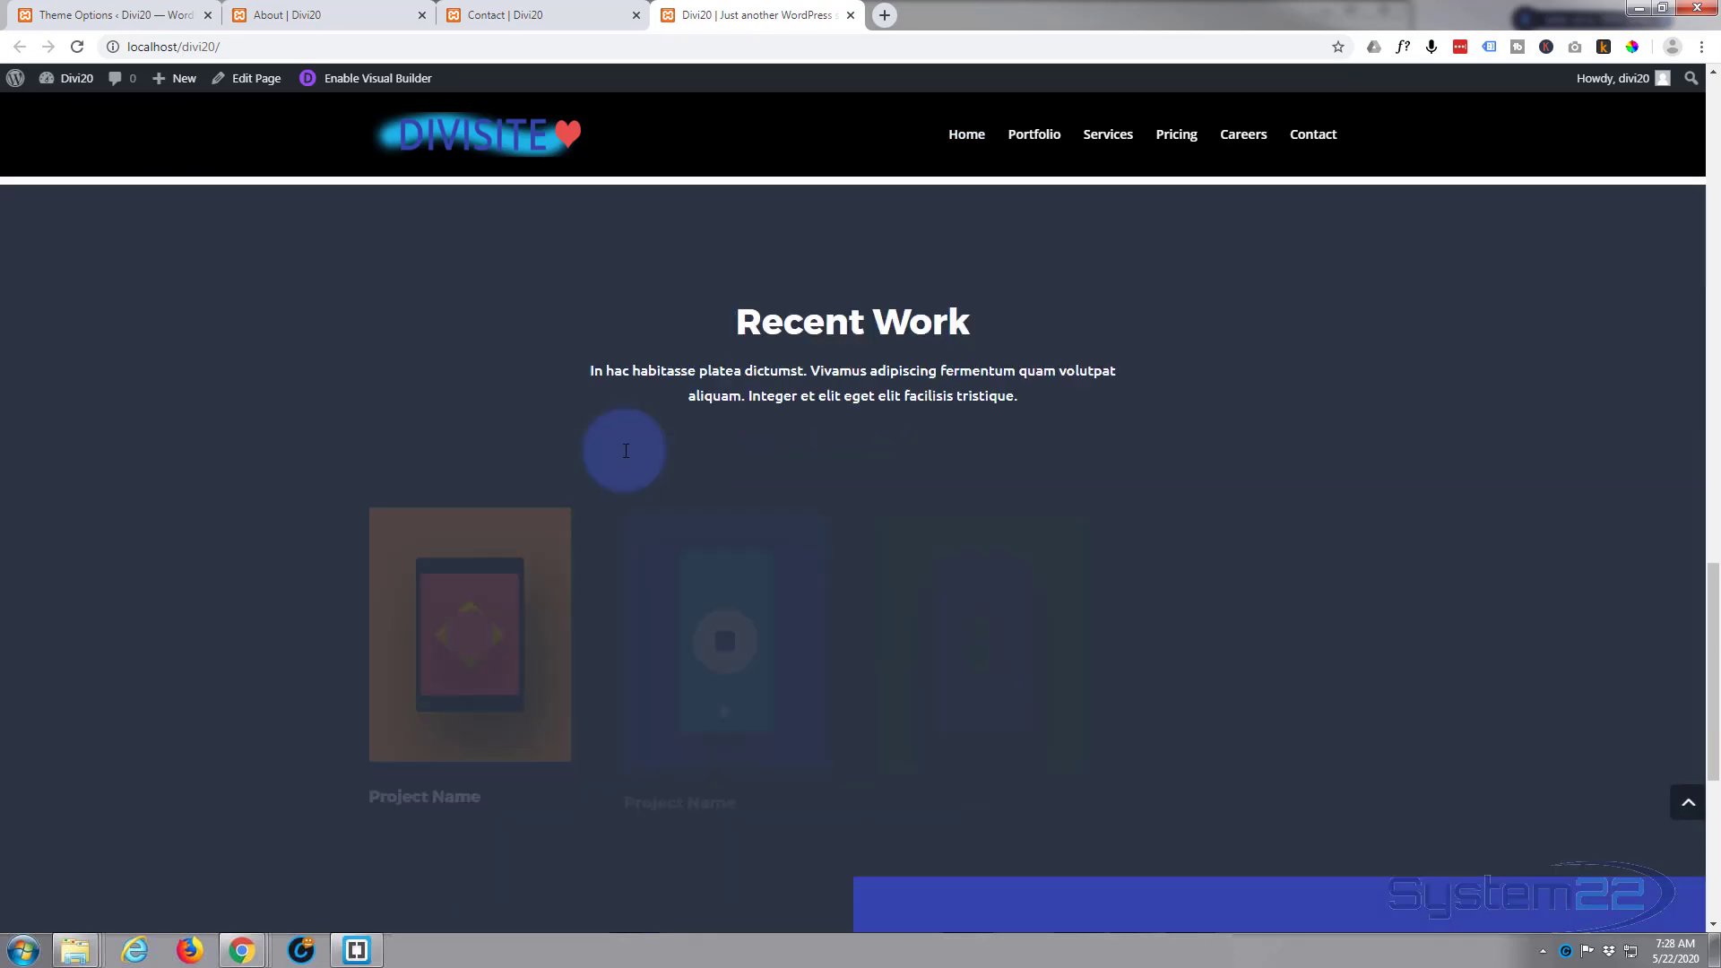
scroll(624, 455, down, 1)
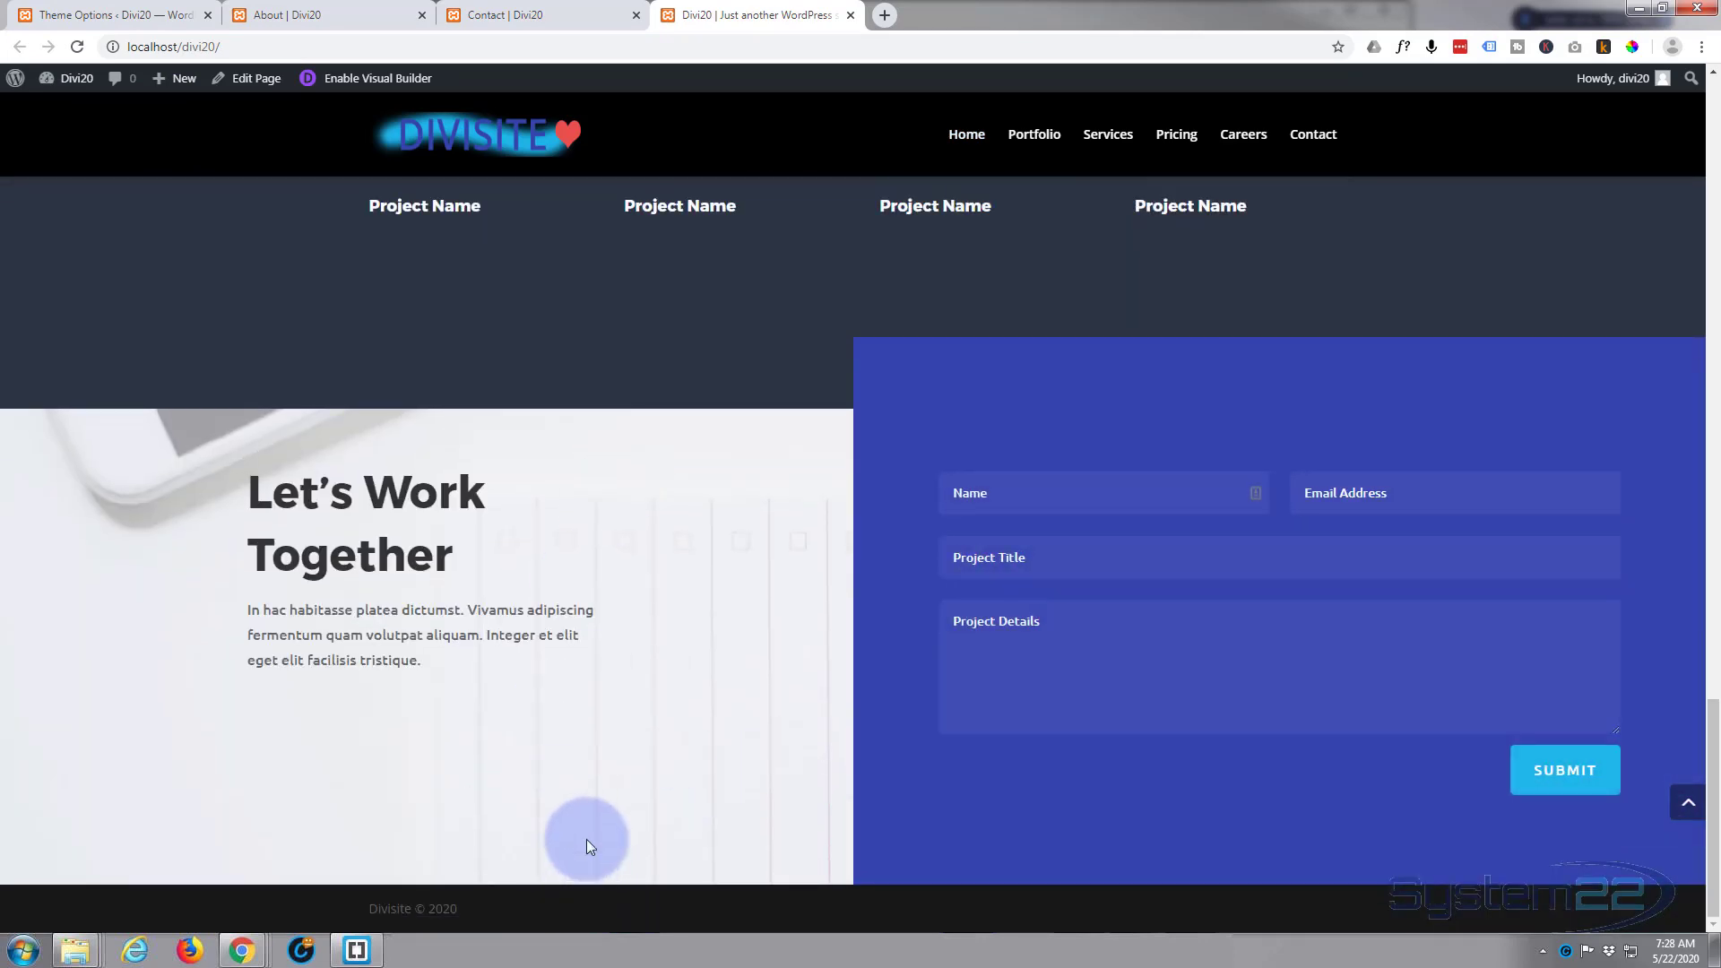
Step: Look back up the homepage, open the Portfolio page and examine its project grid
scroll(545, 633, up, 20)
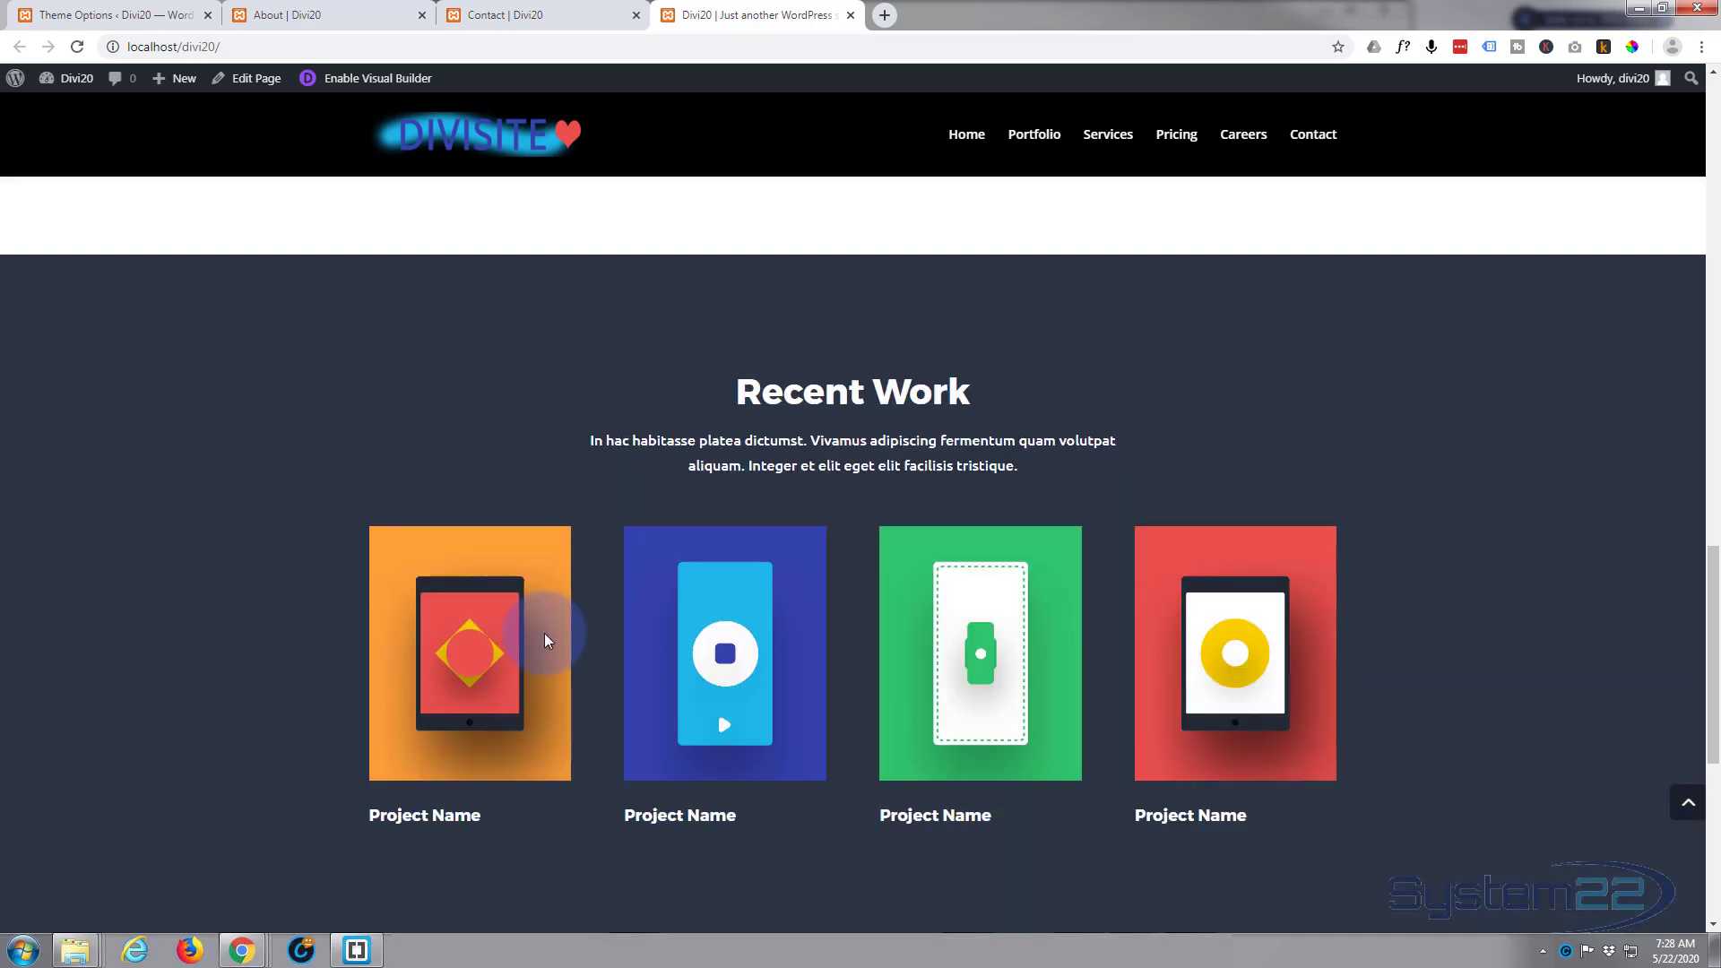
scroll(547, 632, up, 8)
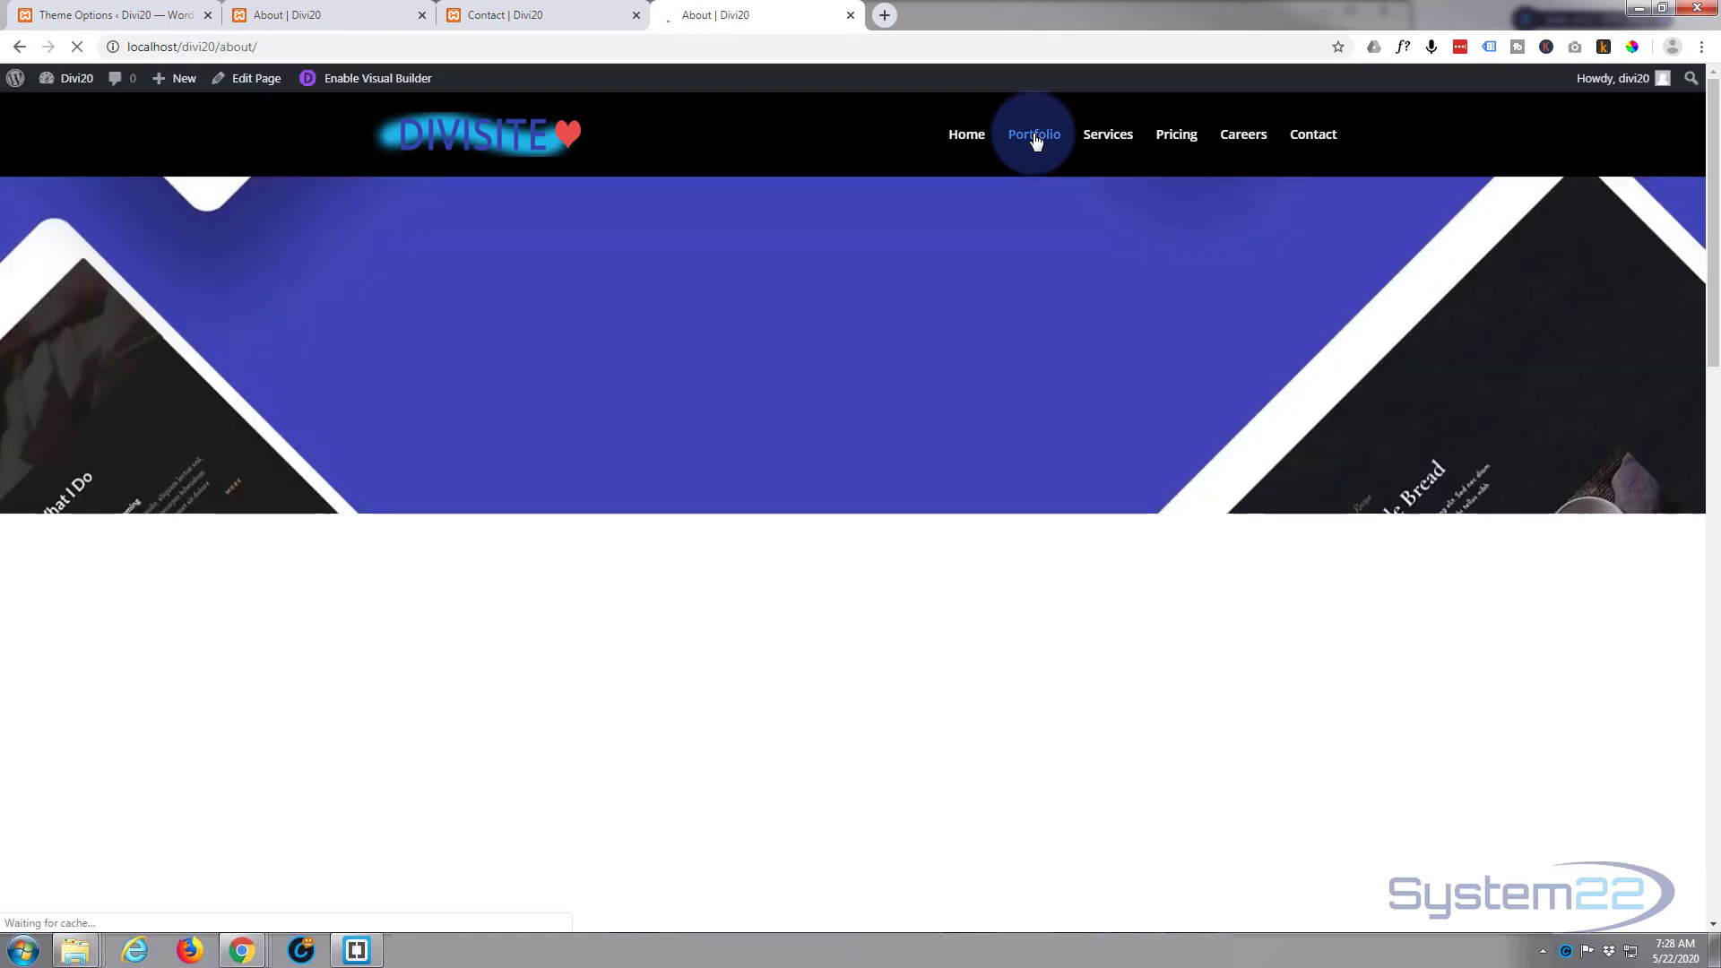
scroll(918, 421, down, 5)
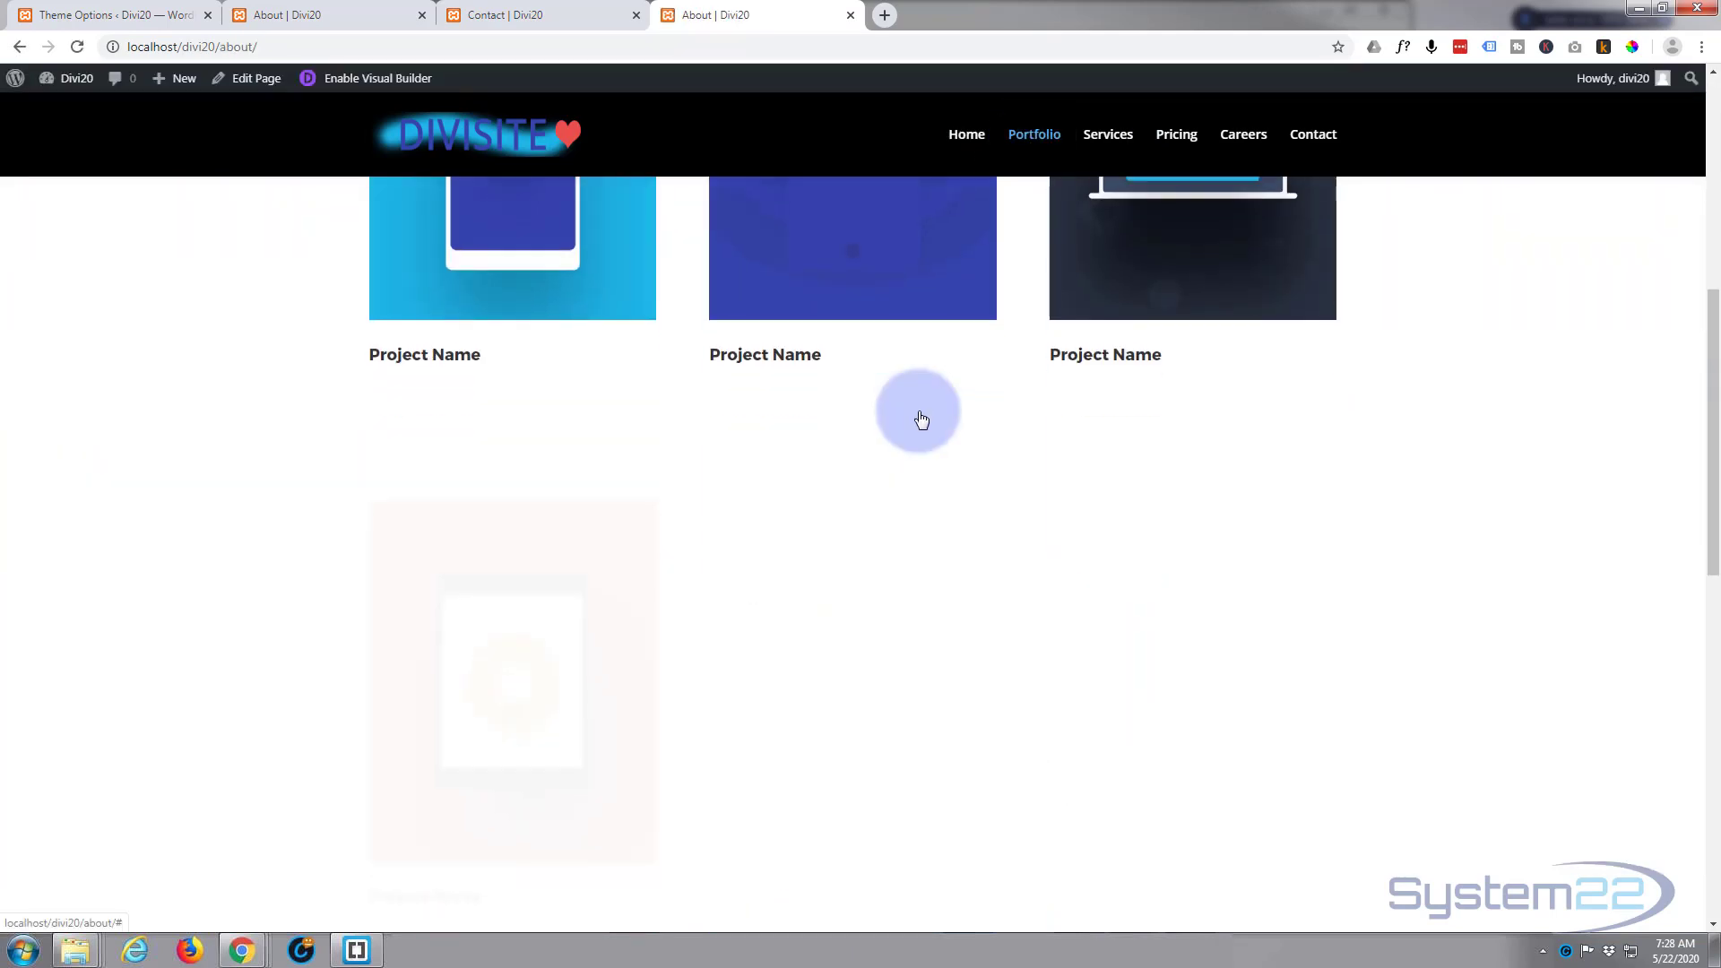
scroll(918, 410, up, 4)
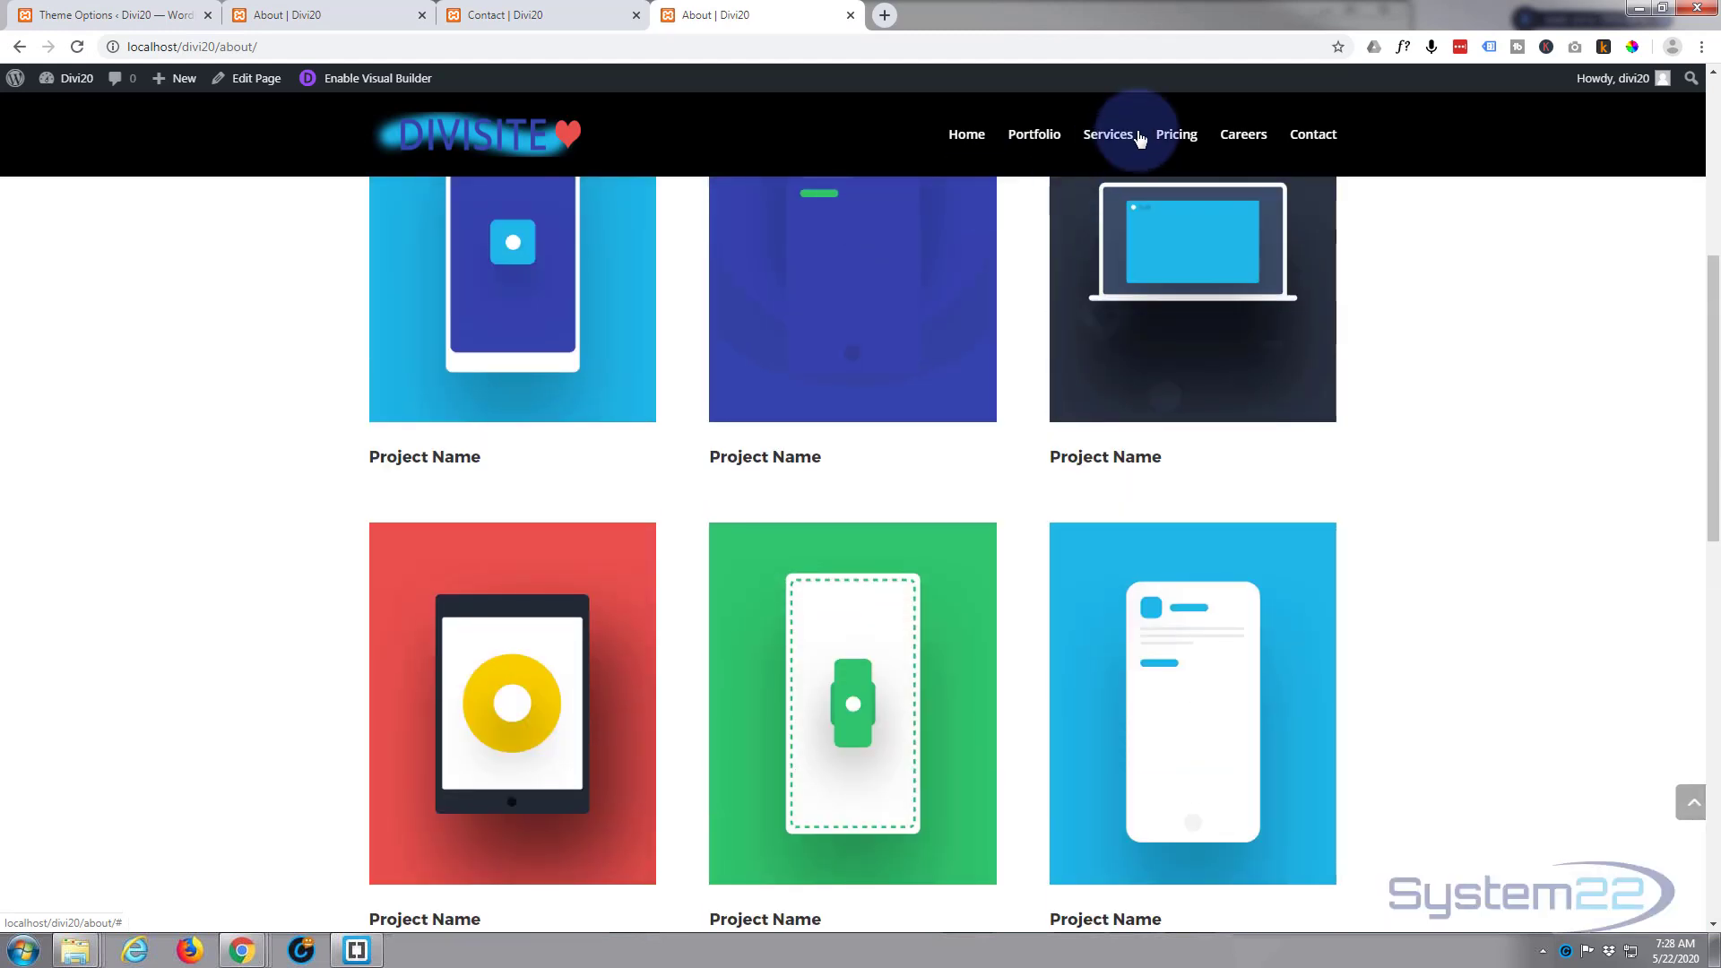
scroll(706, 387, up, 3)
scroll(707, 385, up, 3)
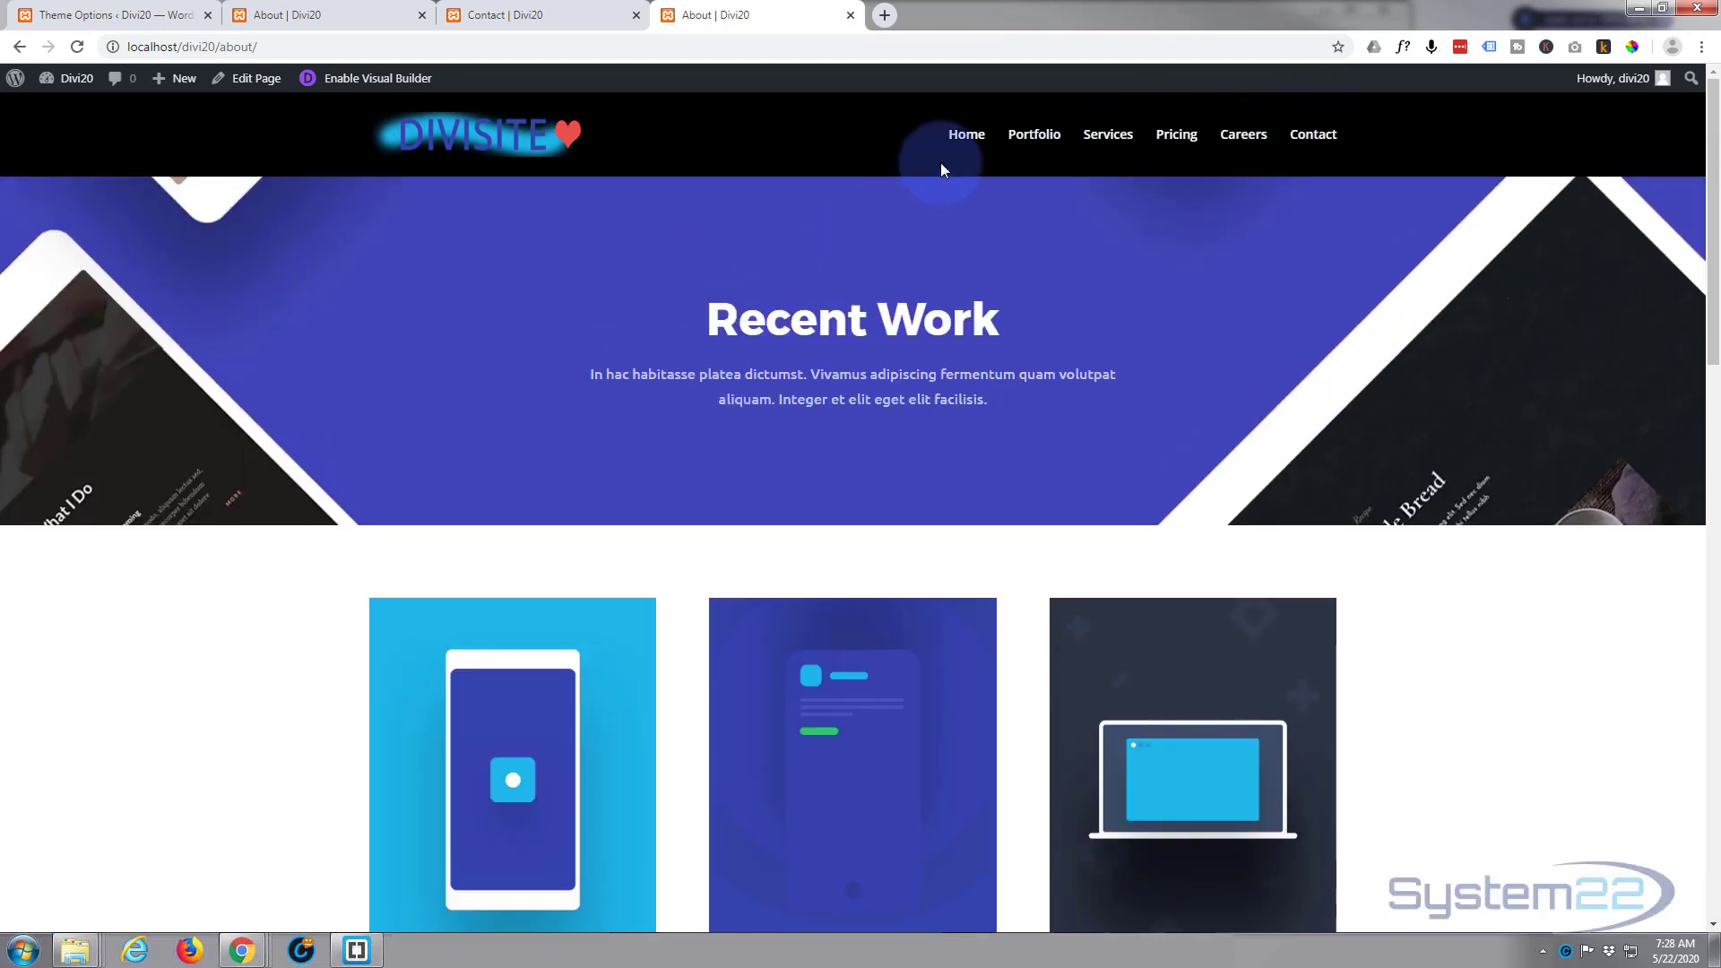
Step: Return to the homepage and, in the Visual Builder, replace the hero text module's heading with "DiviSite"
click(972, 141)
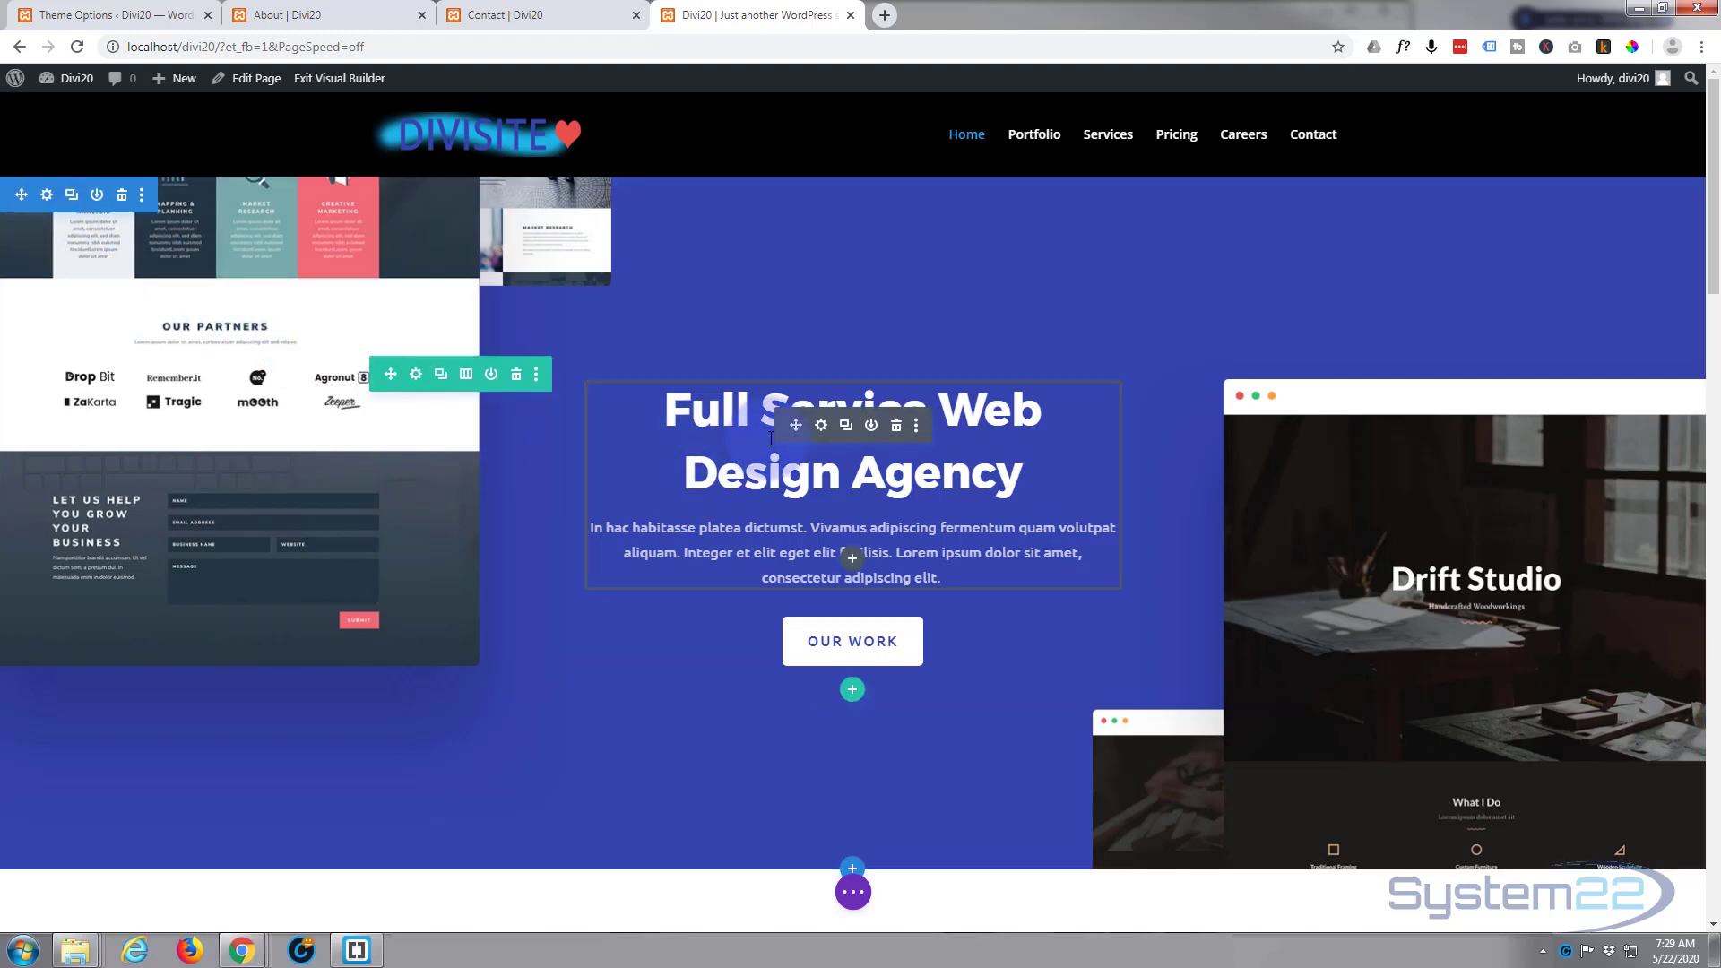
click(822, 427)
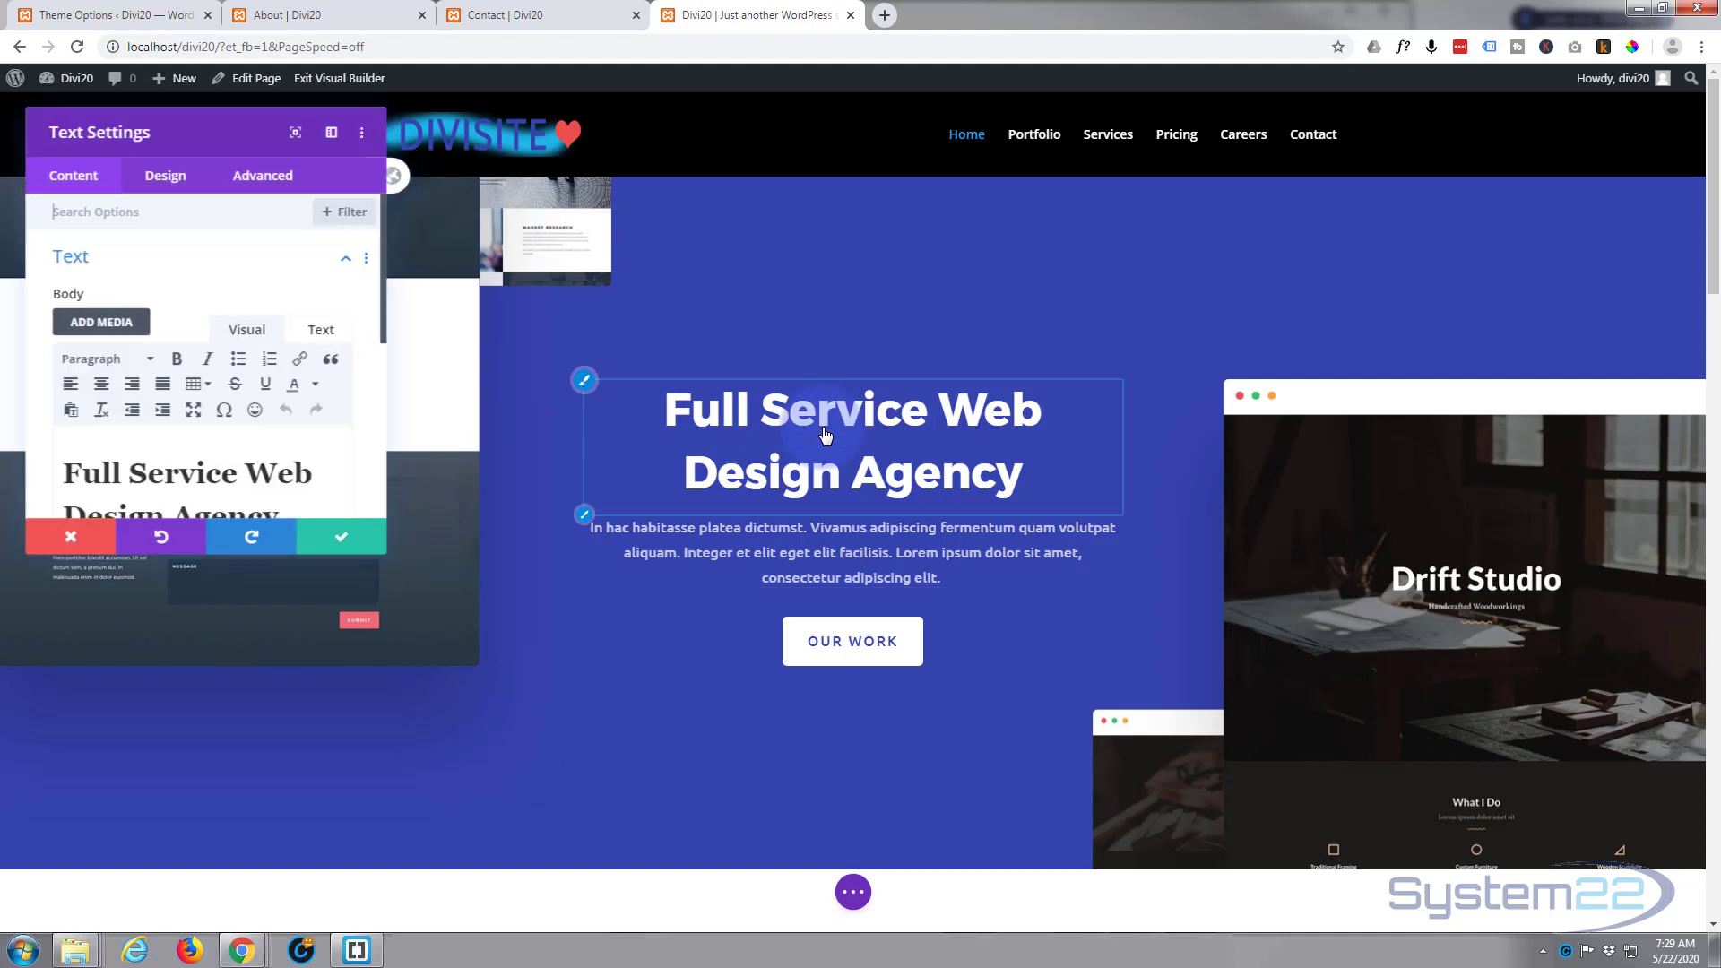
scroll(296, 423, down, 1)
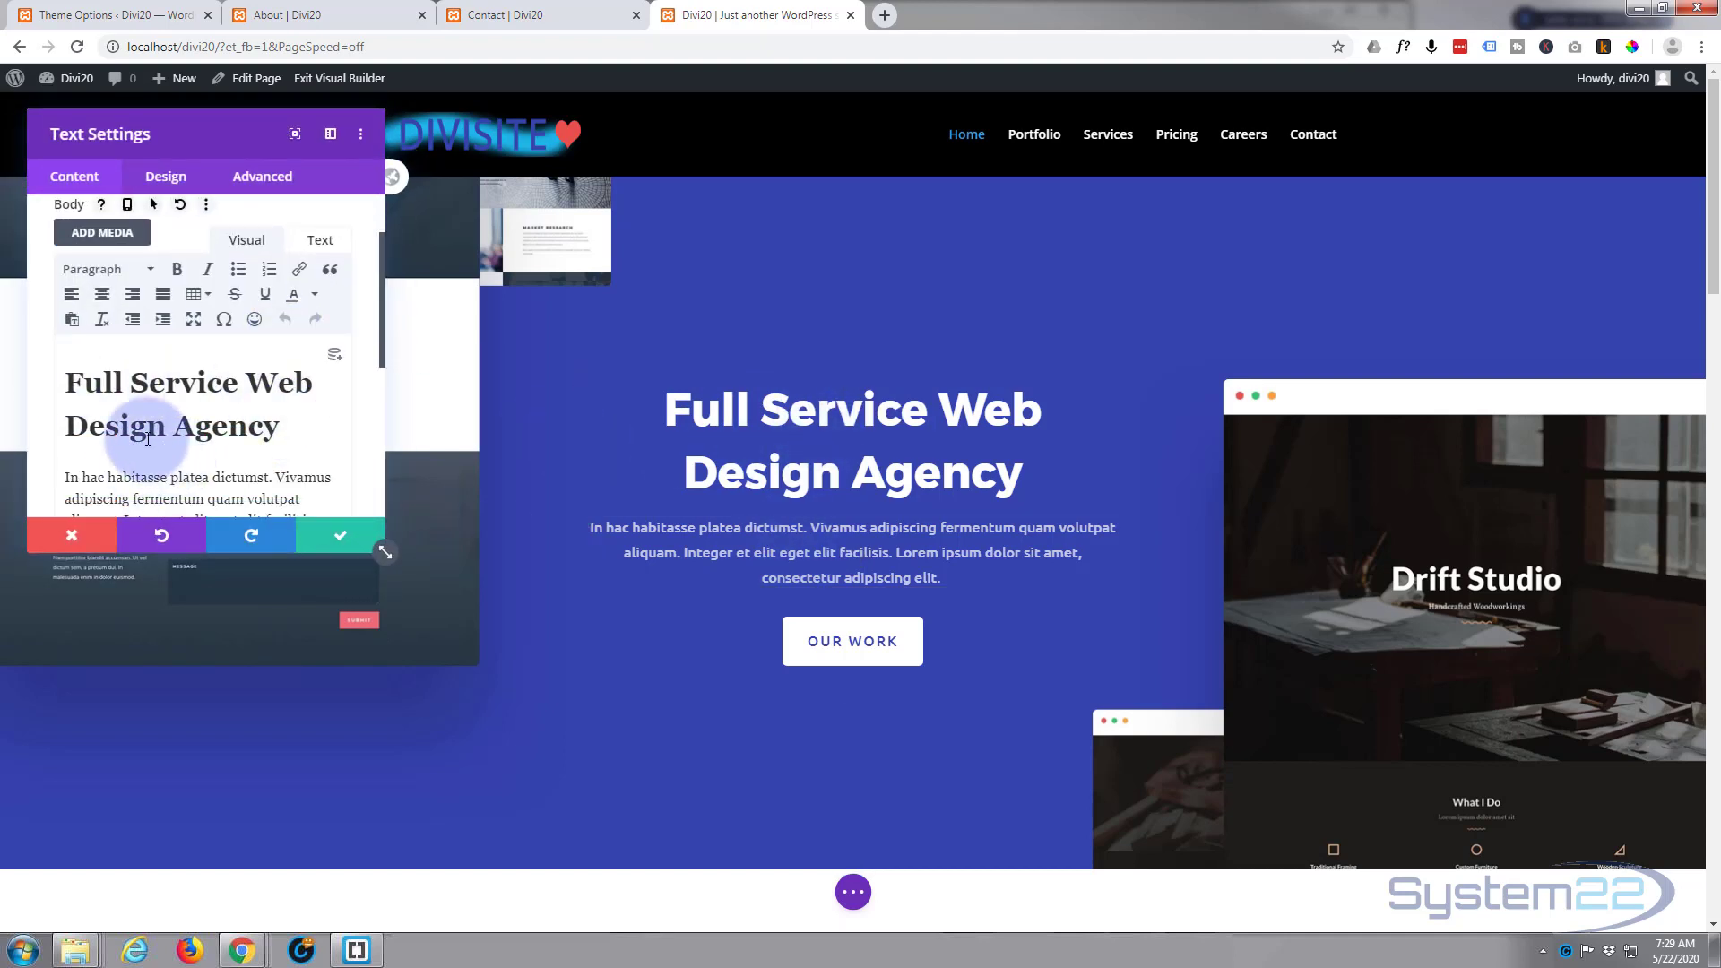
drag(68, 383, 300, 446)
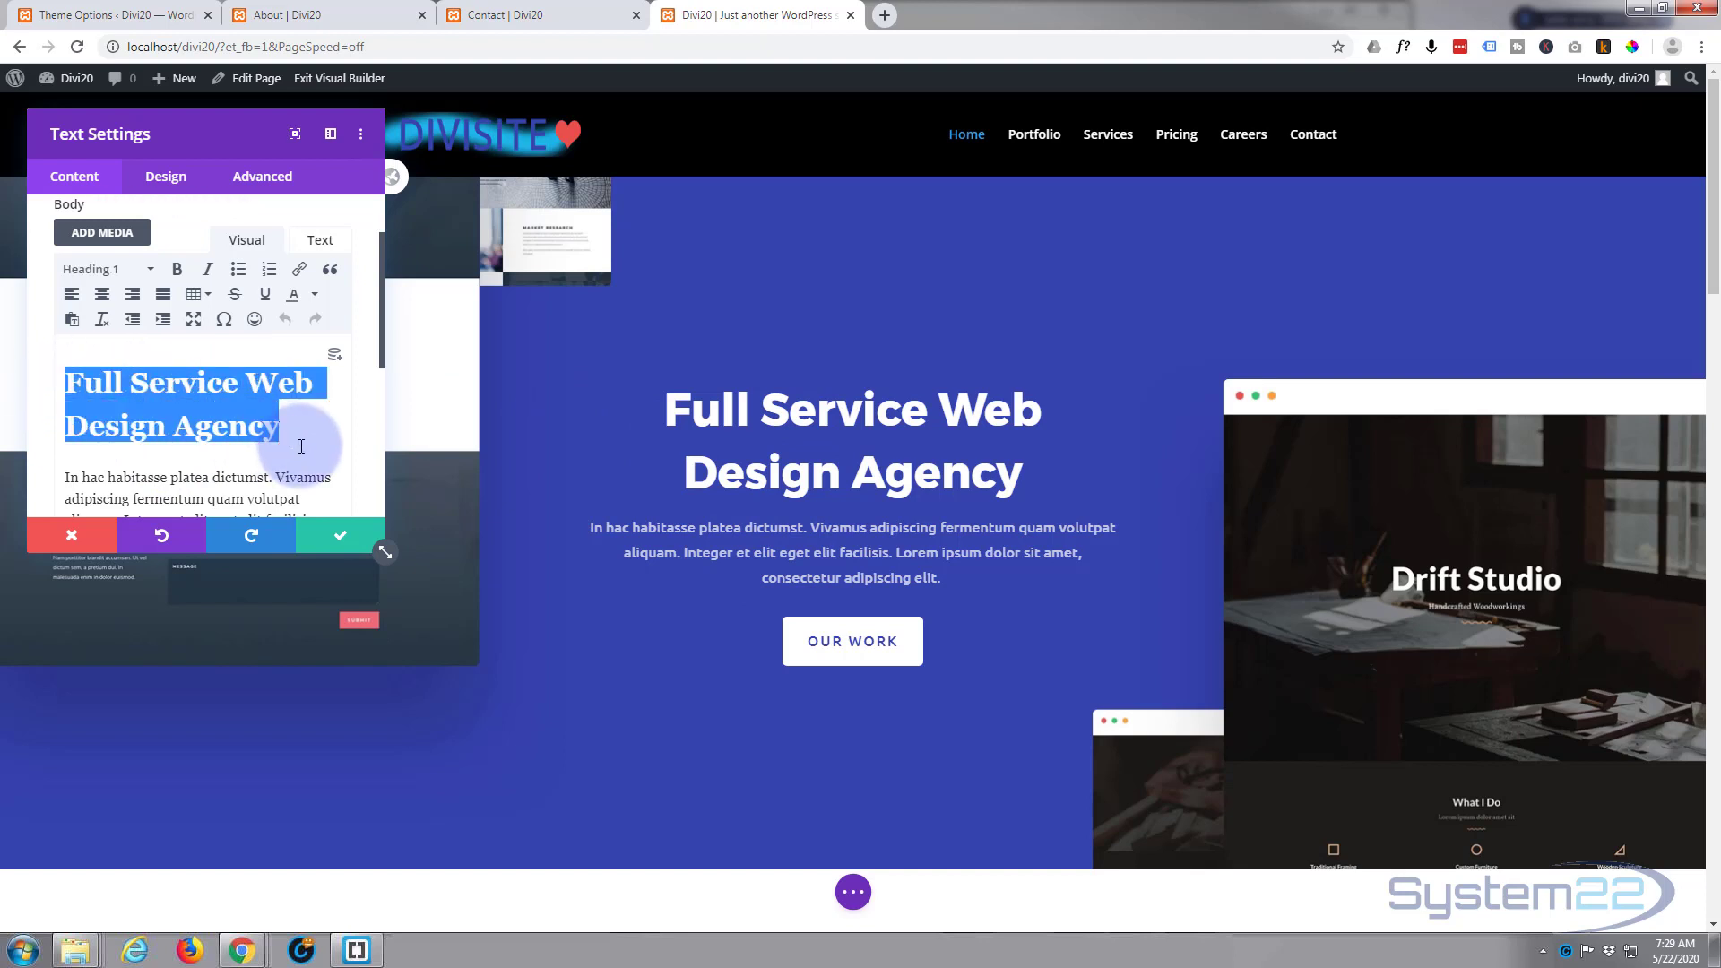
text(Divi)
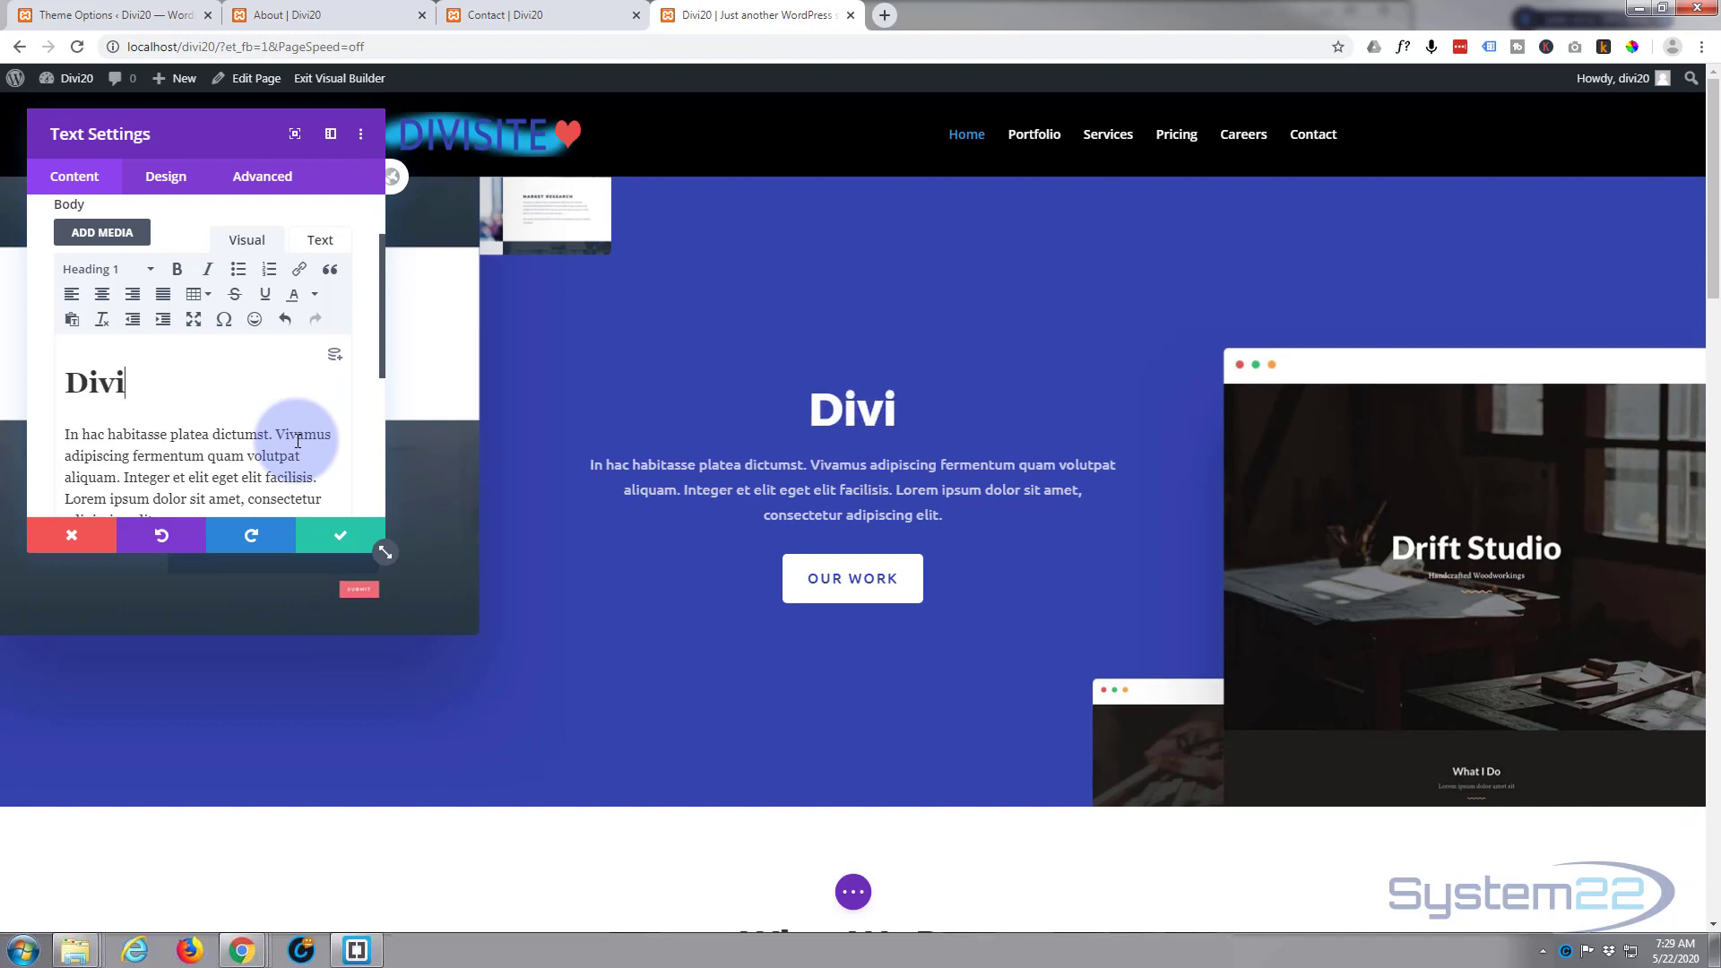
text(Sit)
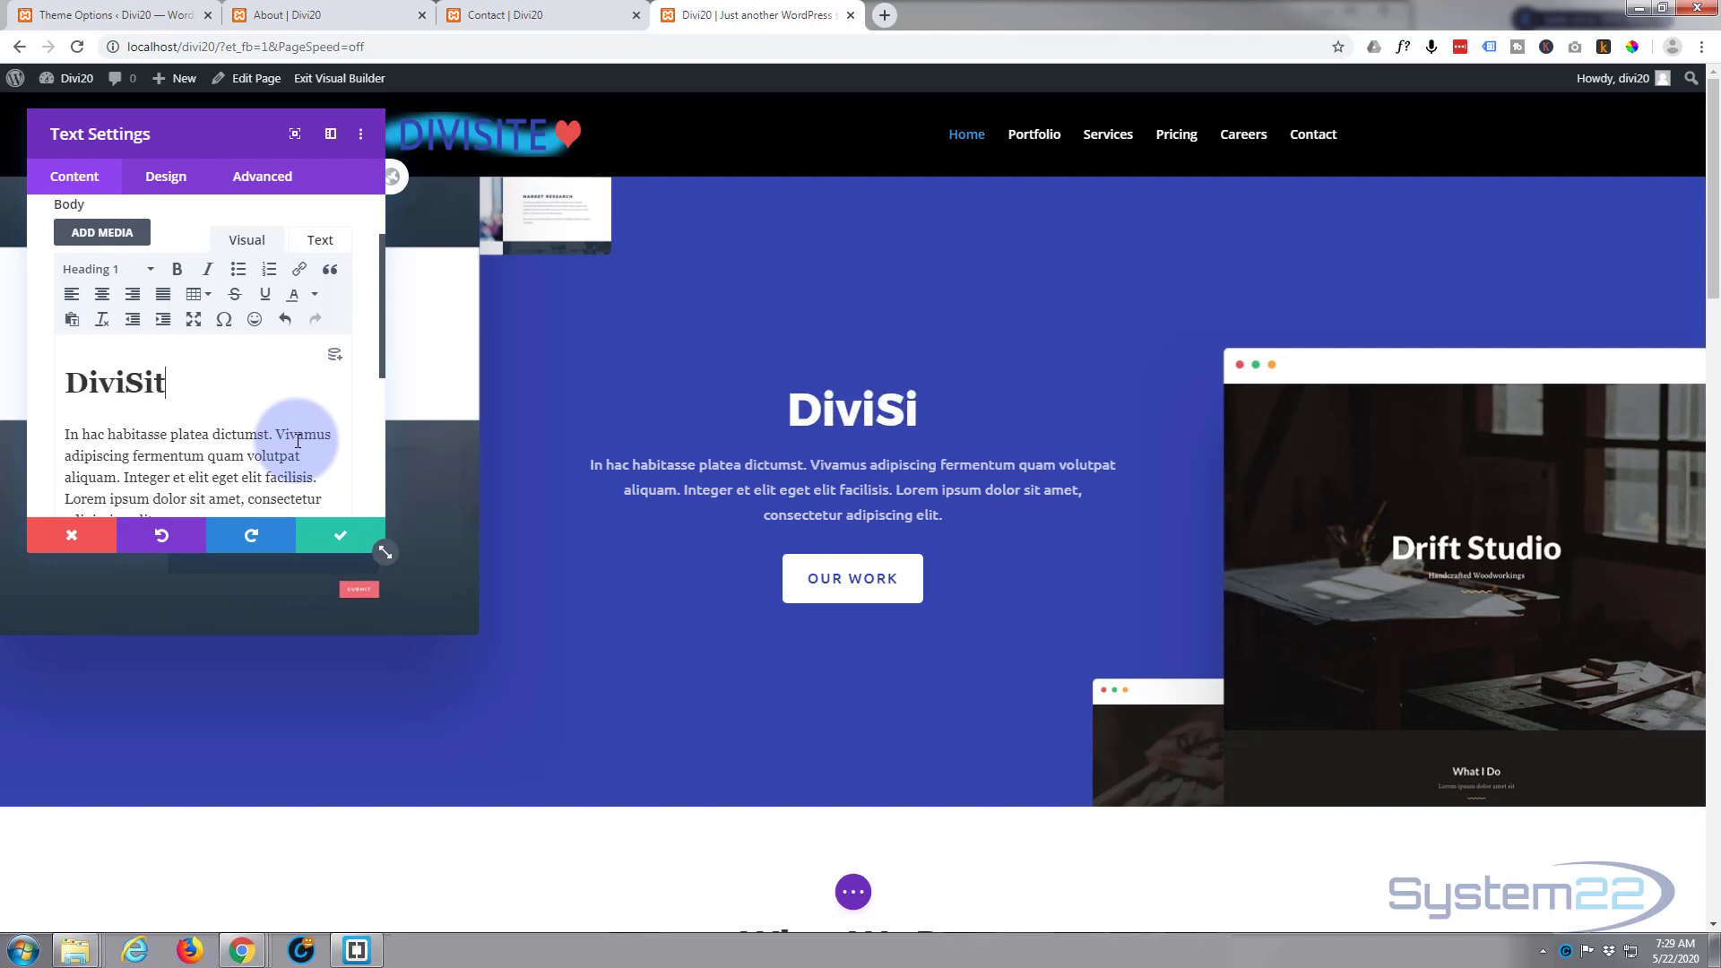
text(e)
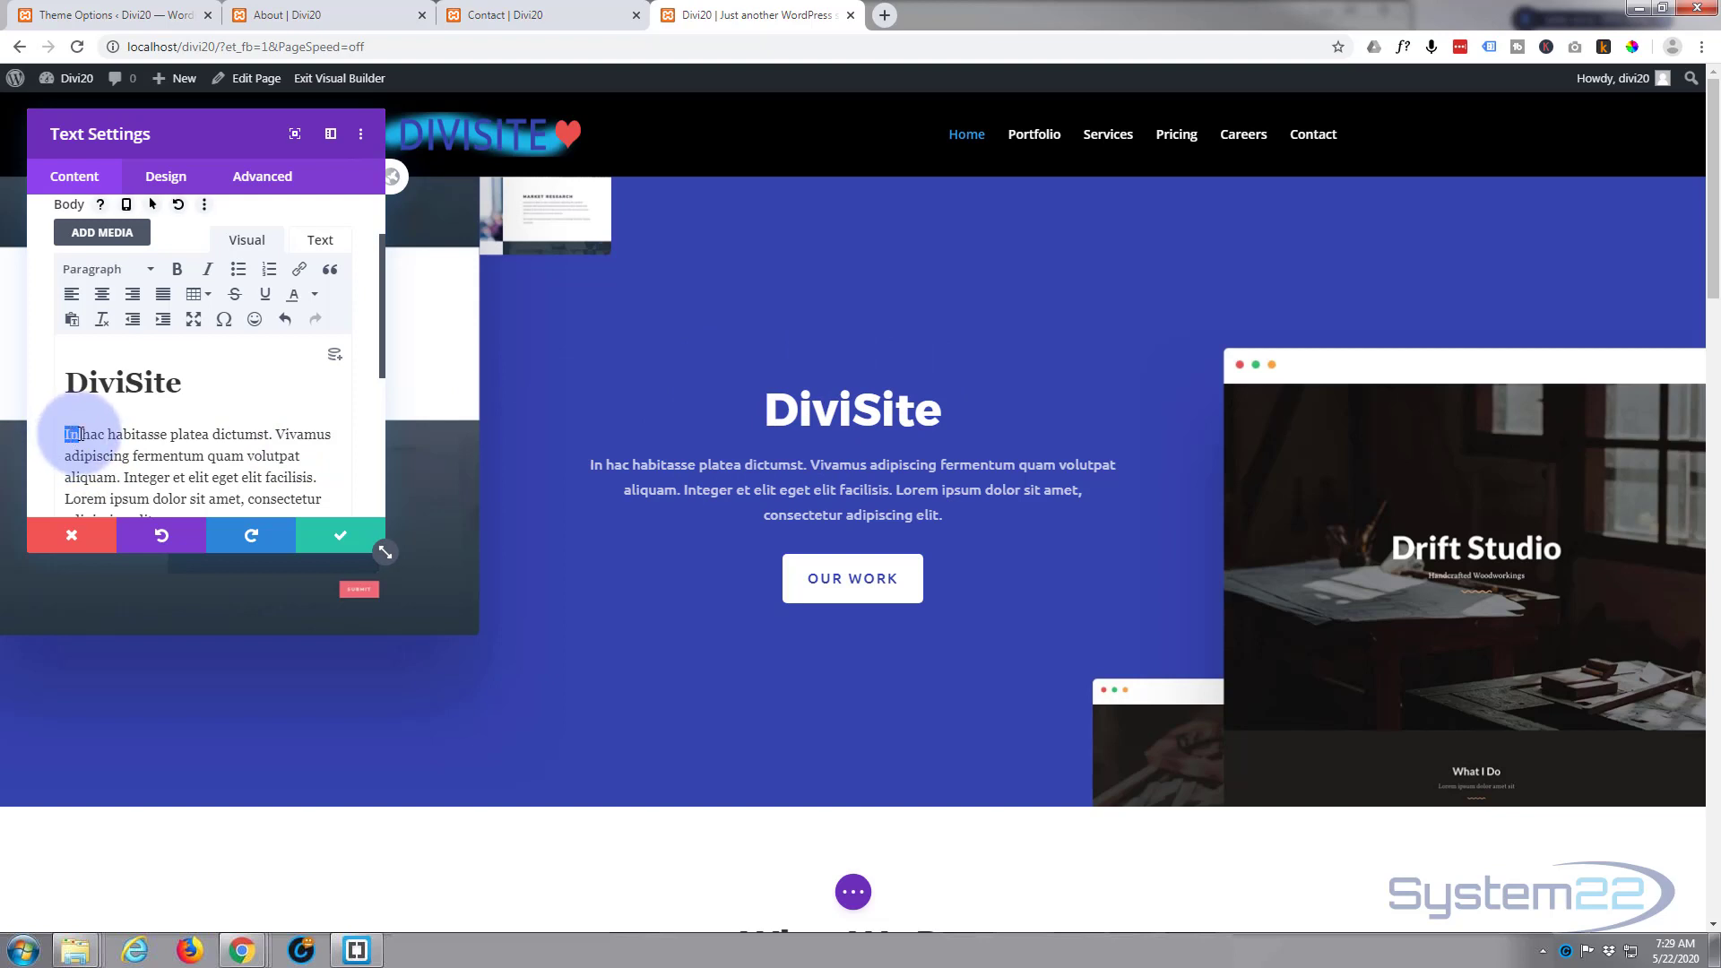
Step: Replace the opening words "In hac habitasse" of the hero paragraph with "My new site" and save the text module
drag(81, 434, 147, 434)
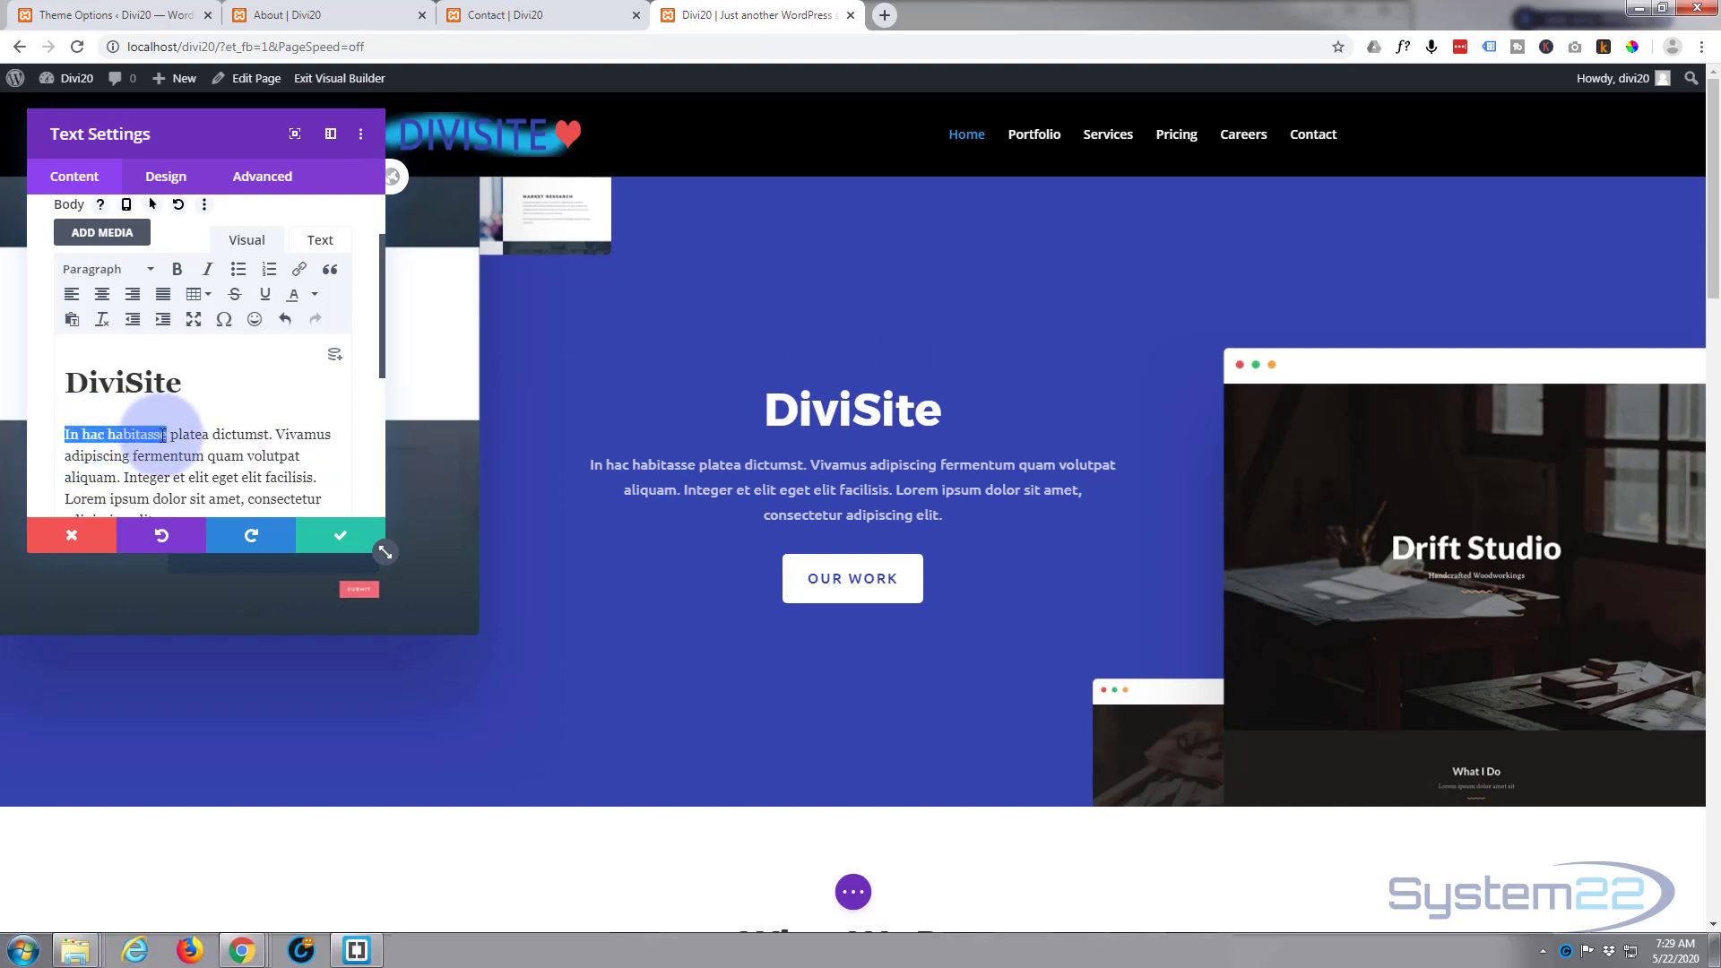
text(My)
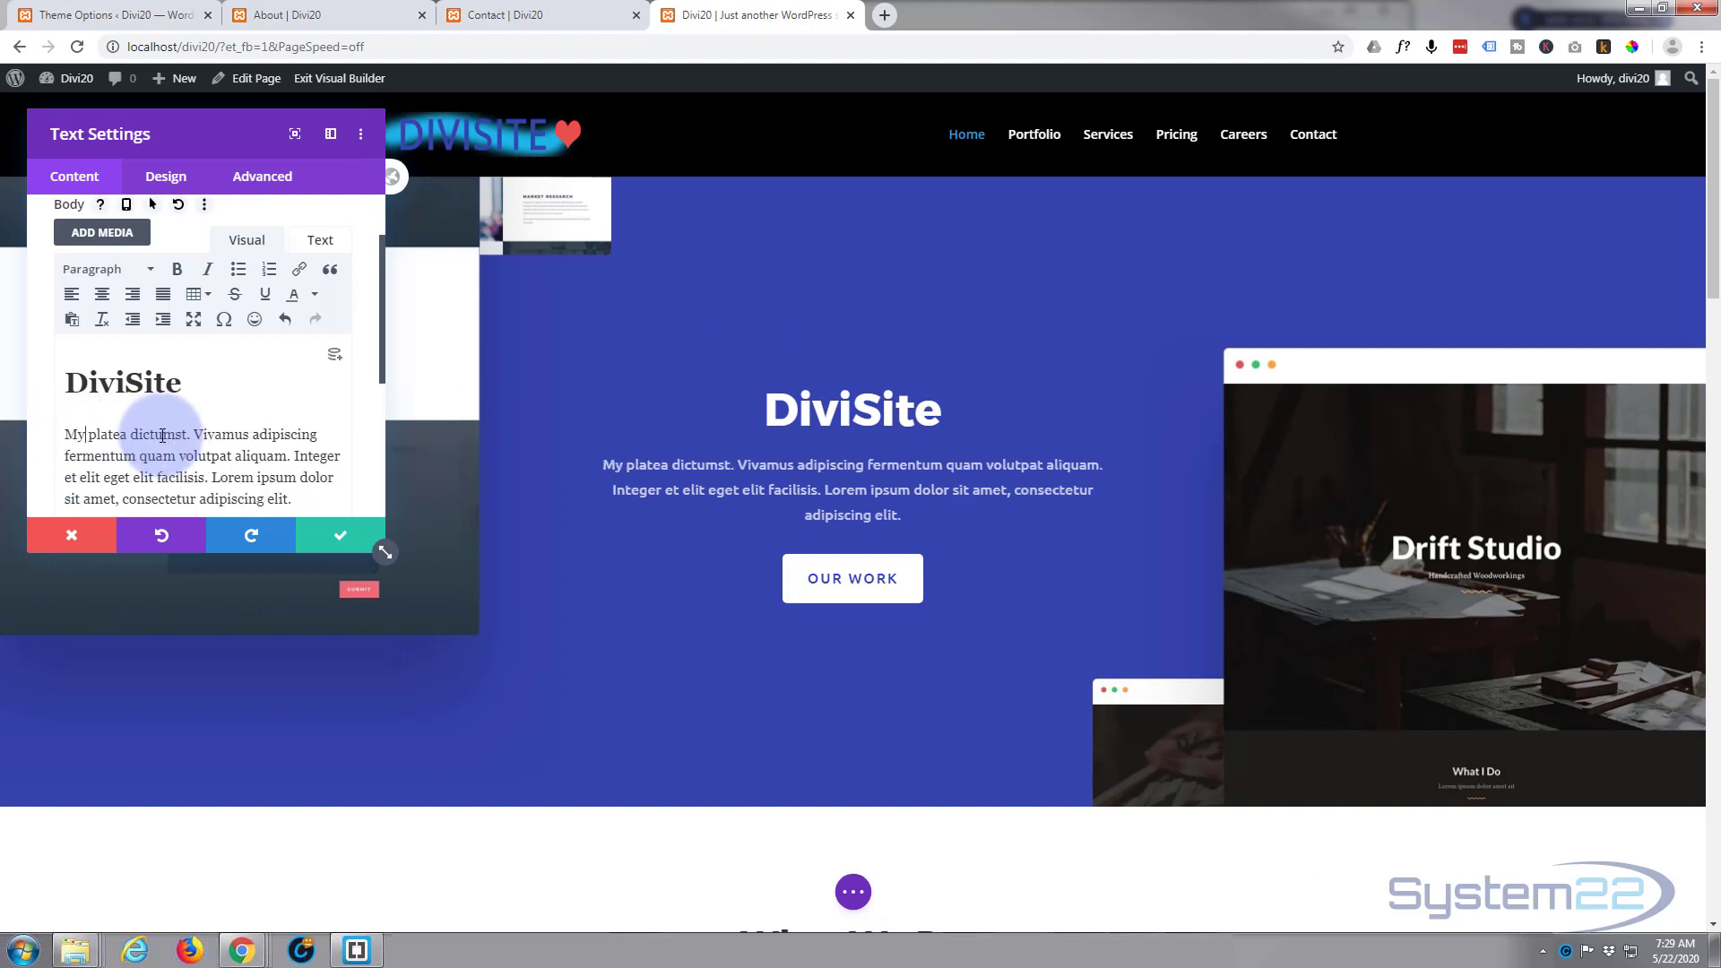
text( new site)
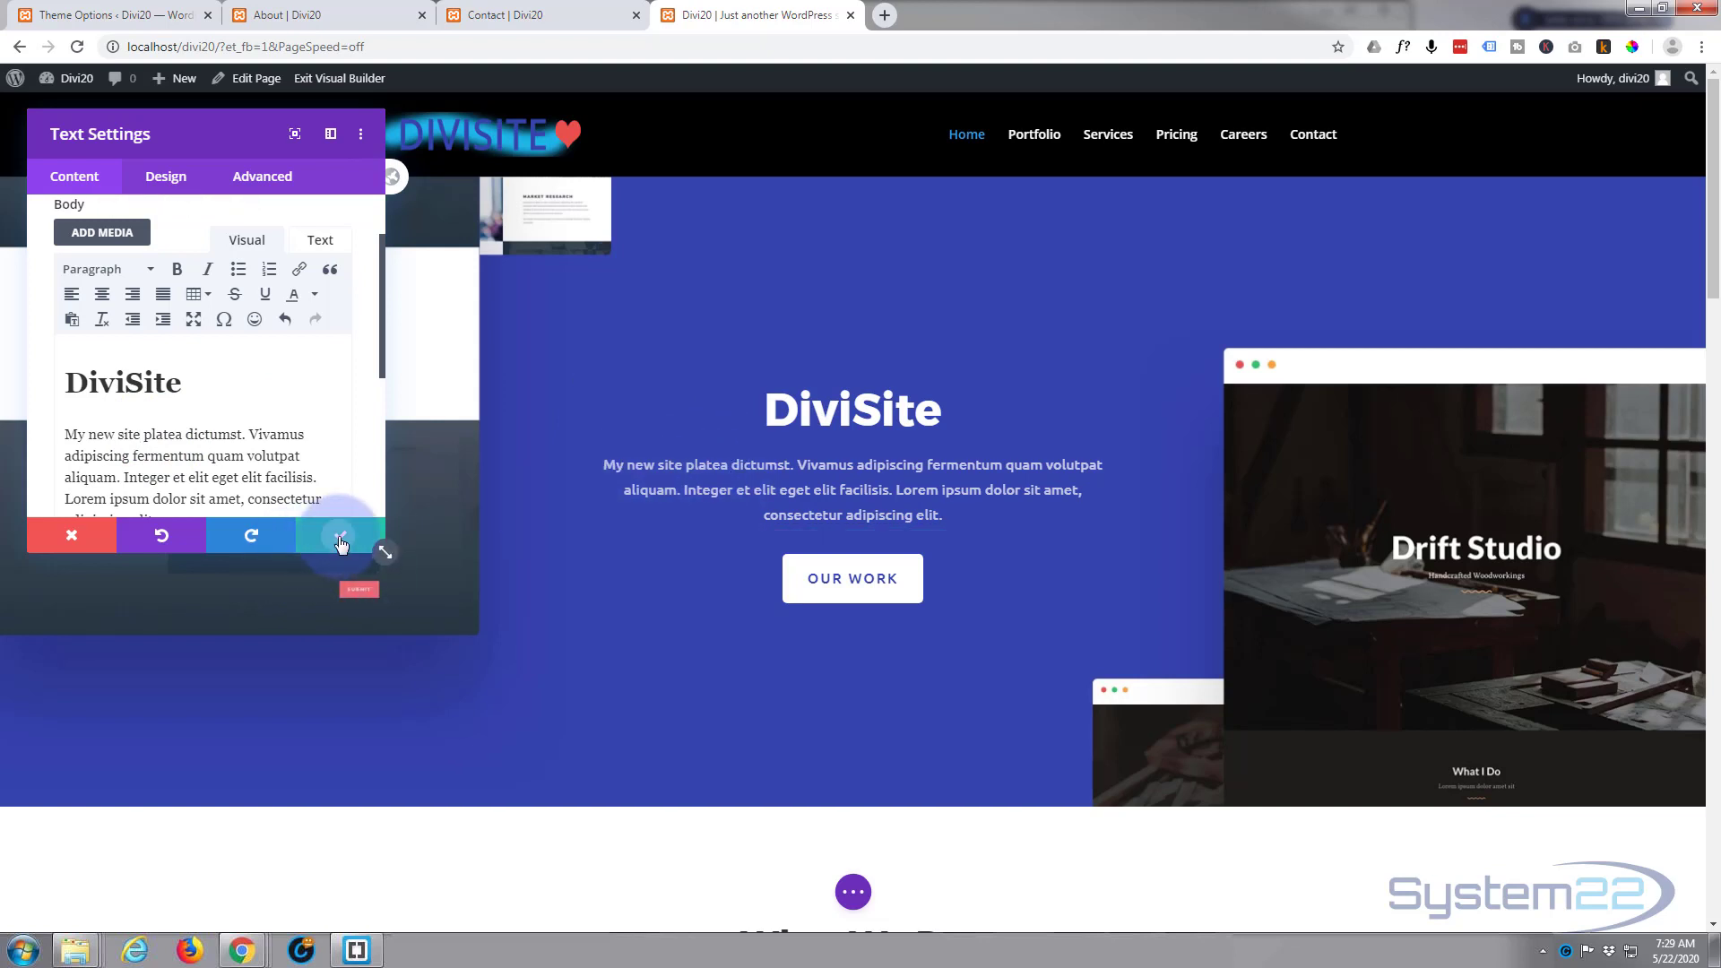
click(341, 540)
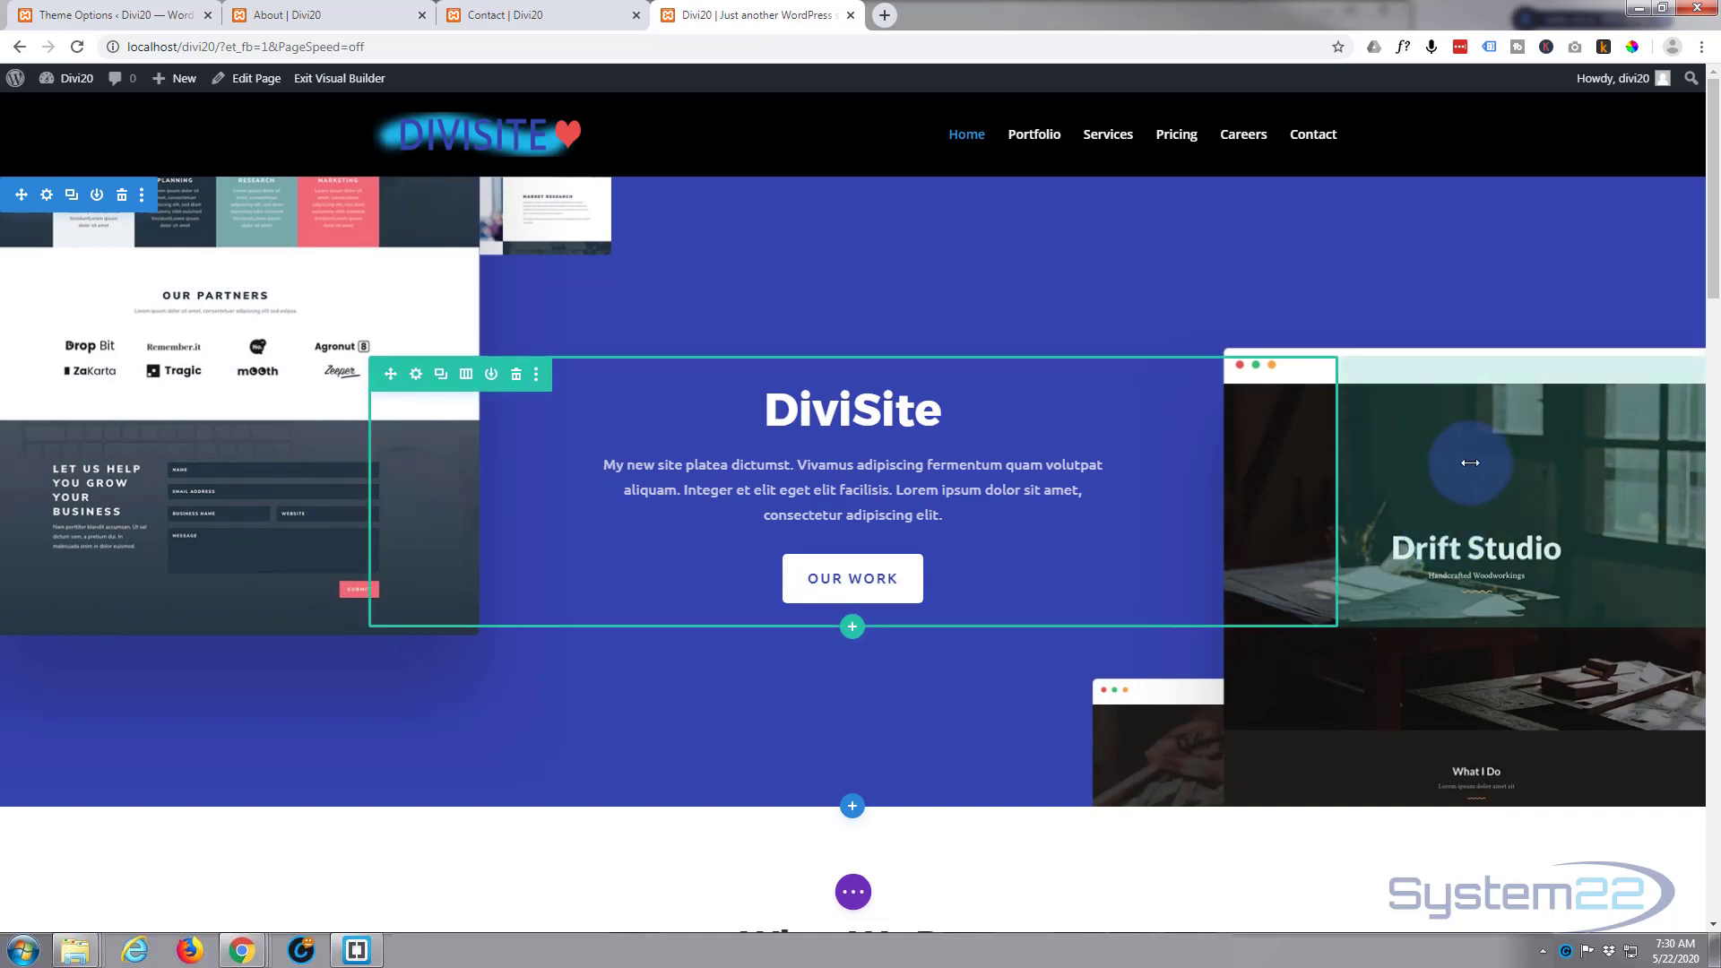
Step: Inspect the hero section's background color and background image settings, and close them without saving
scroll(1451, 576, down, 3)
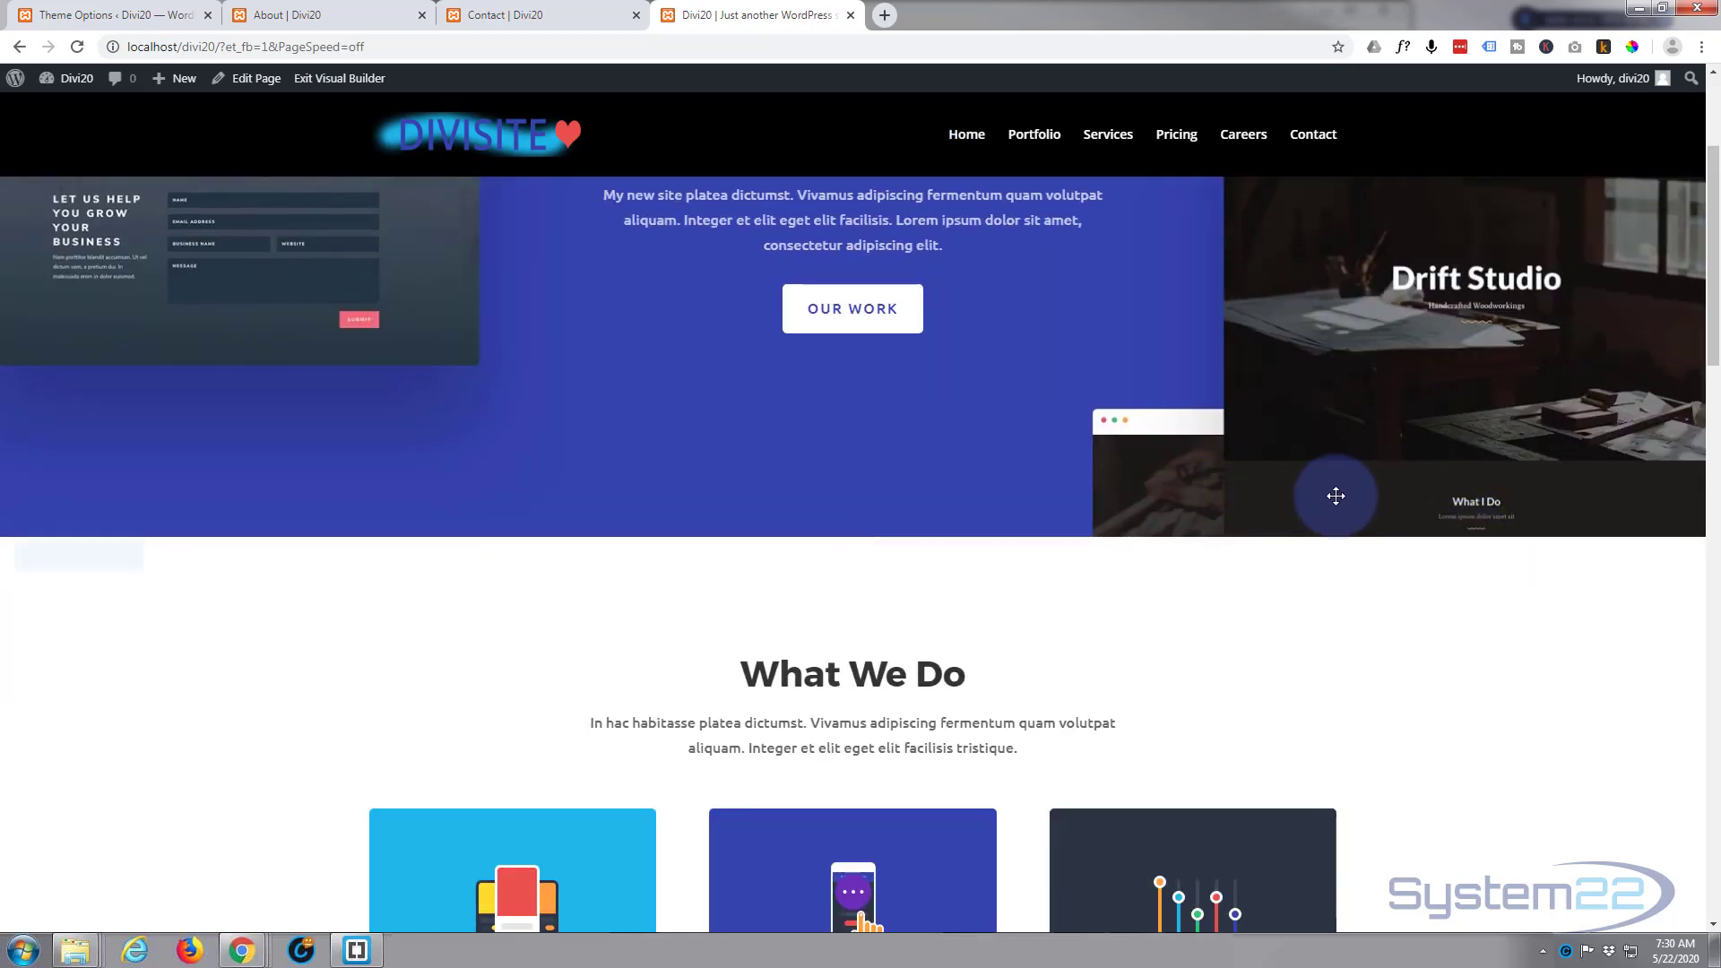
scroll(644, 469, up, 3)
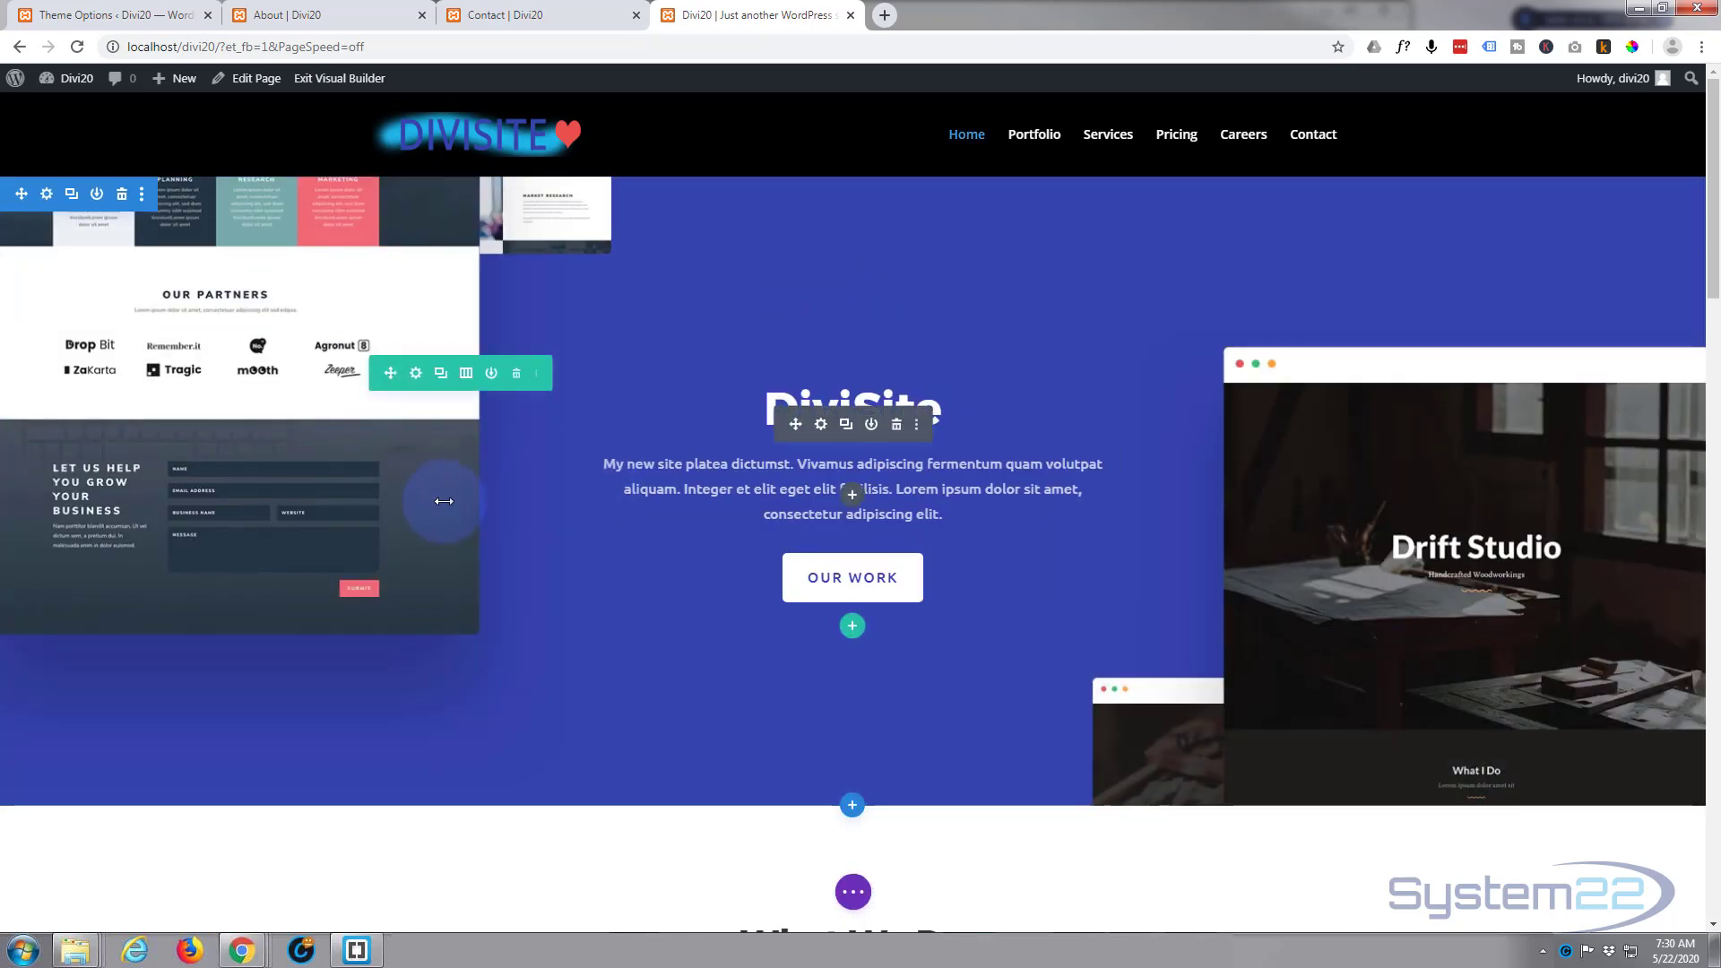
click(47, 194)
click(157, 316)
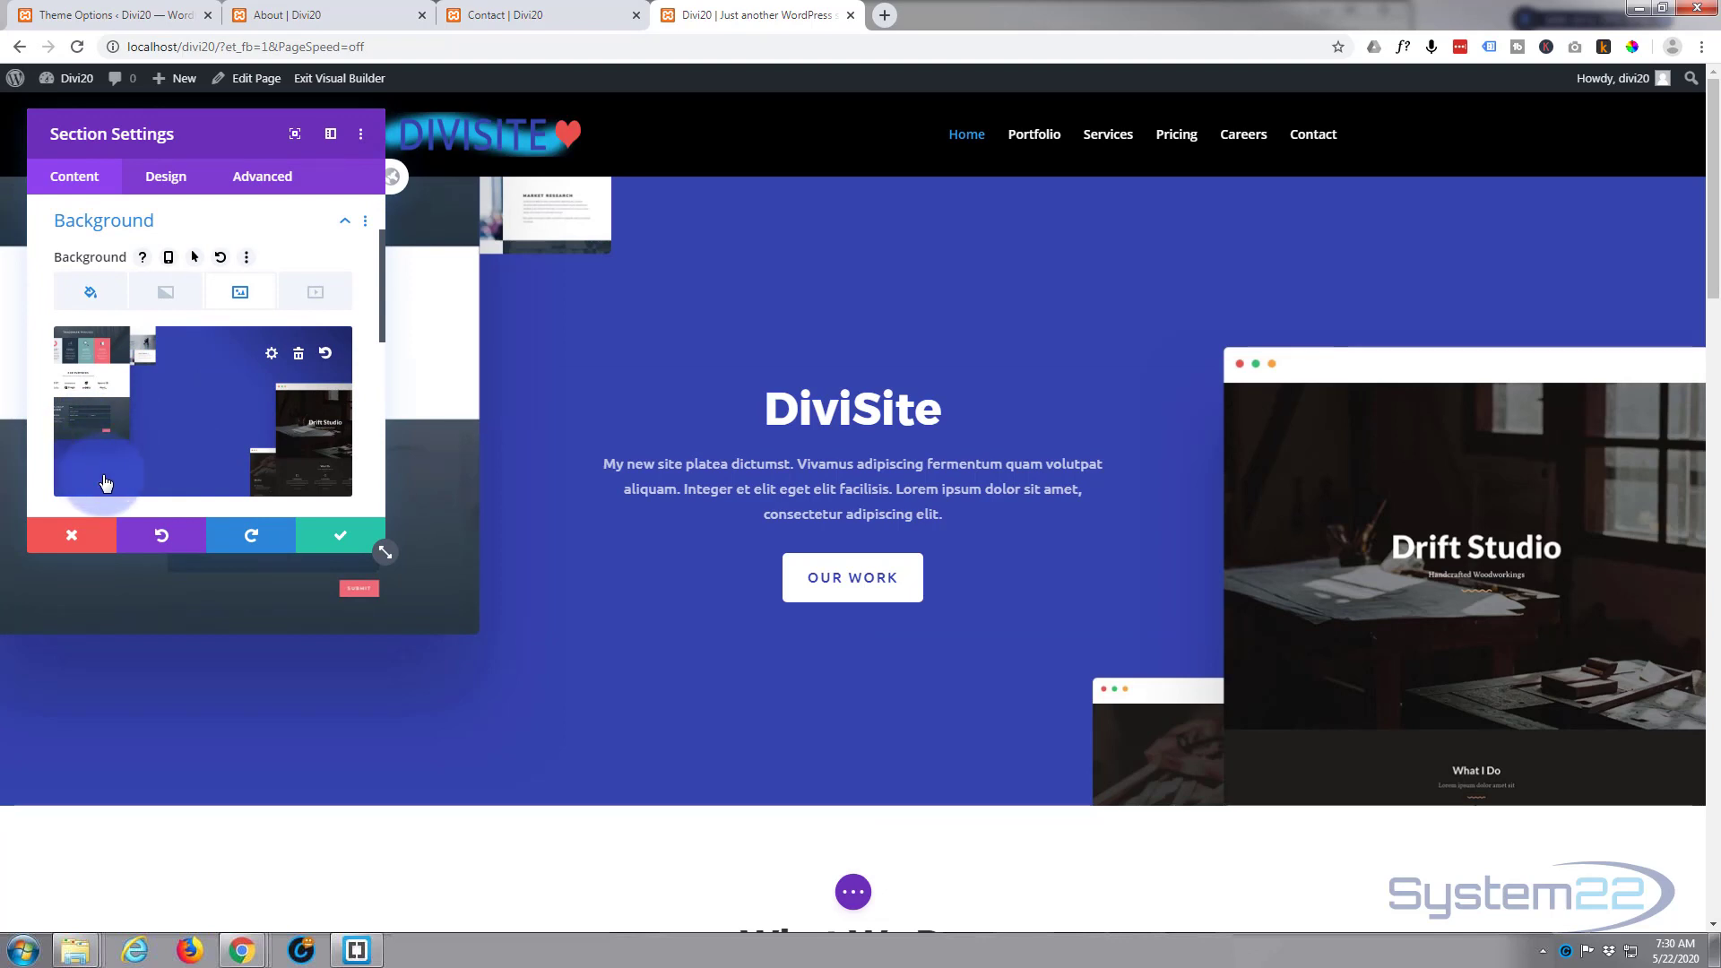
click(204, 481)
click(103, 297)
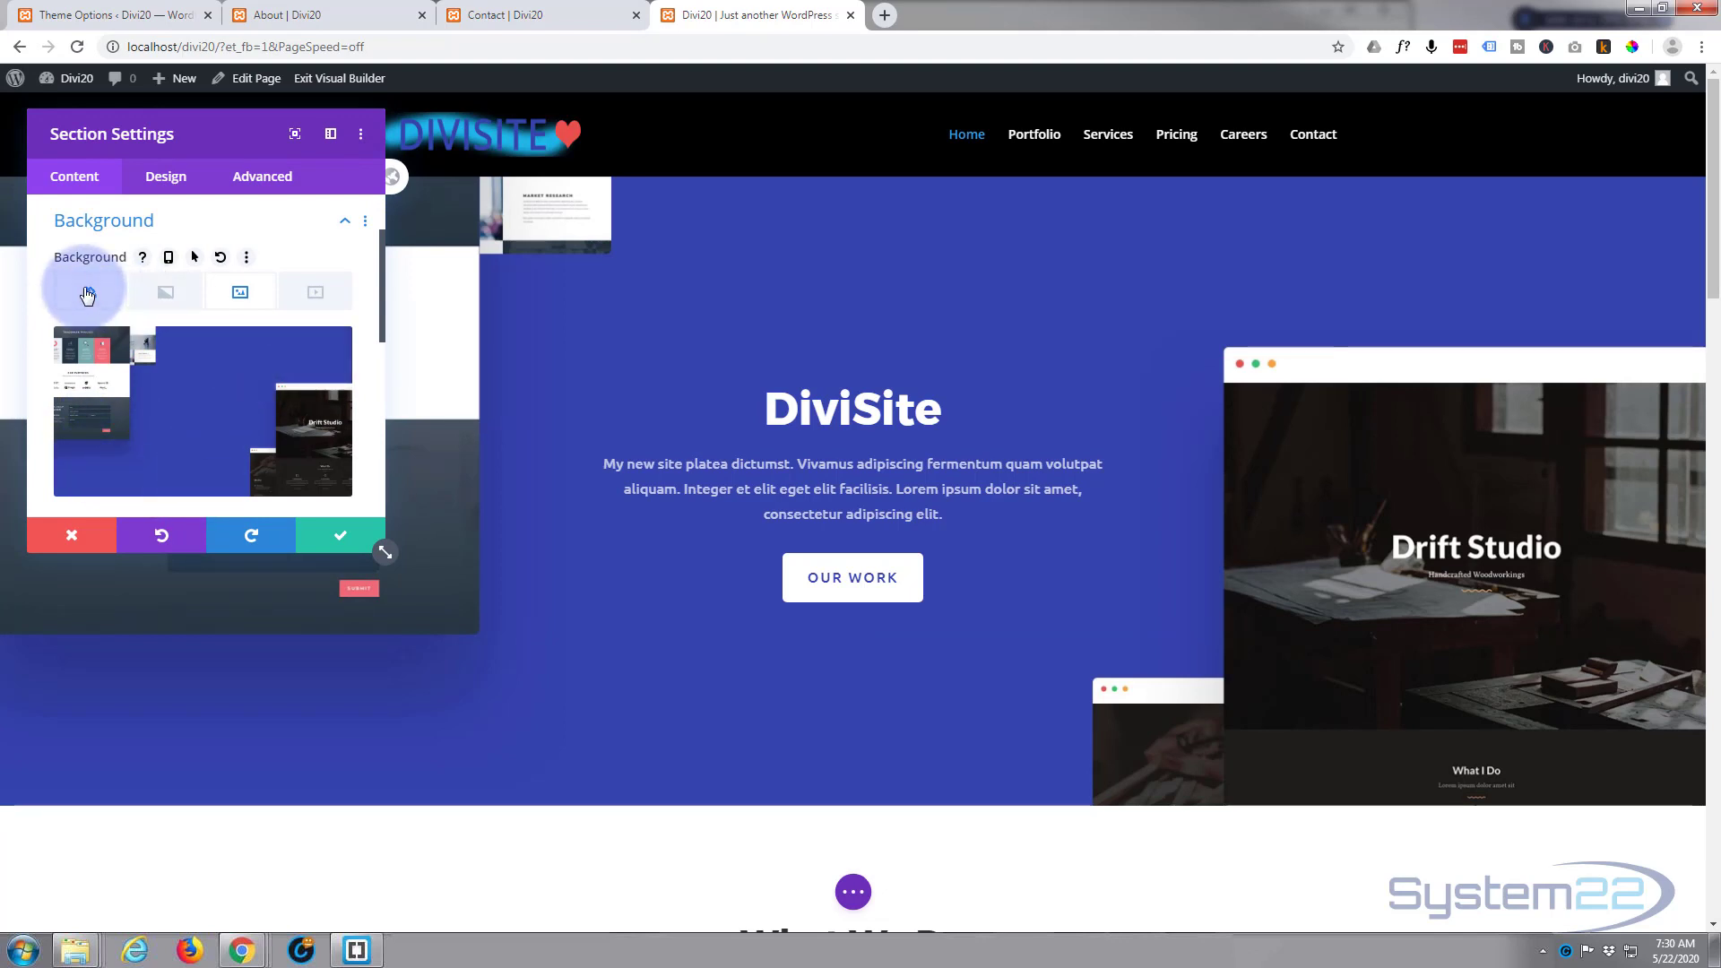
click(87, 296)
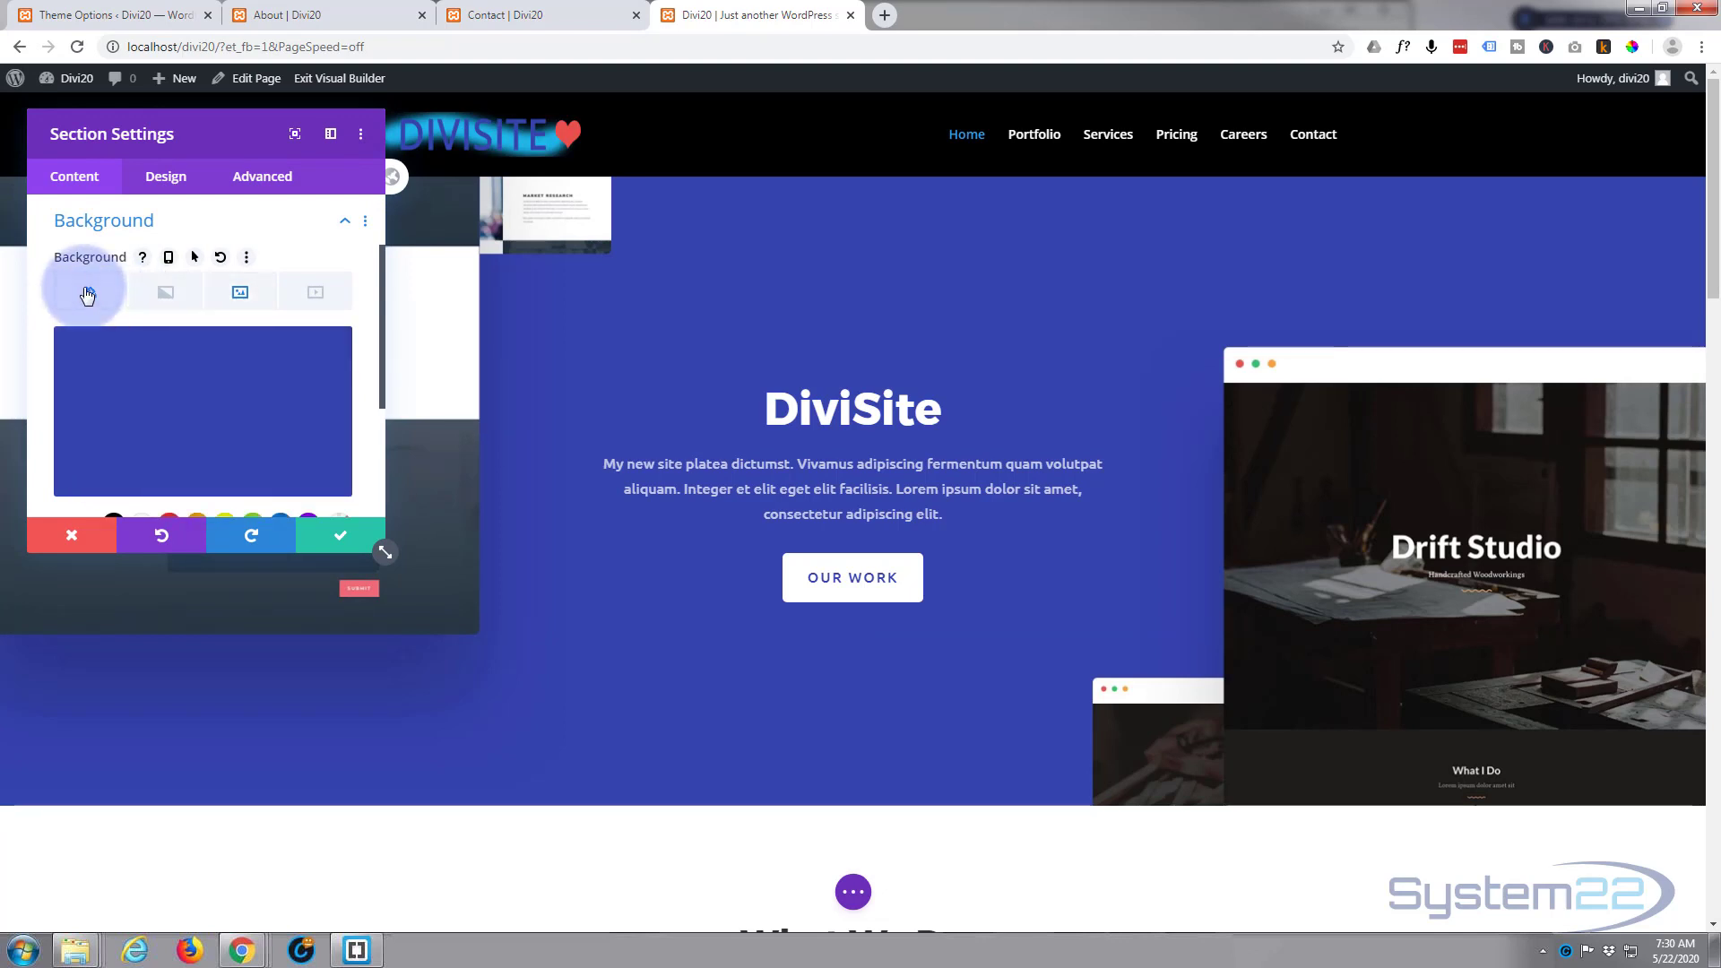
click(220, 307)
click(315, 484)
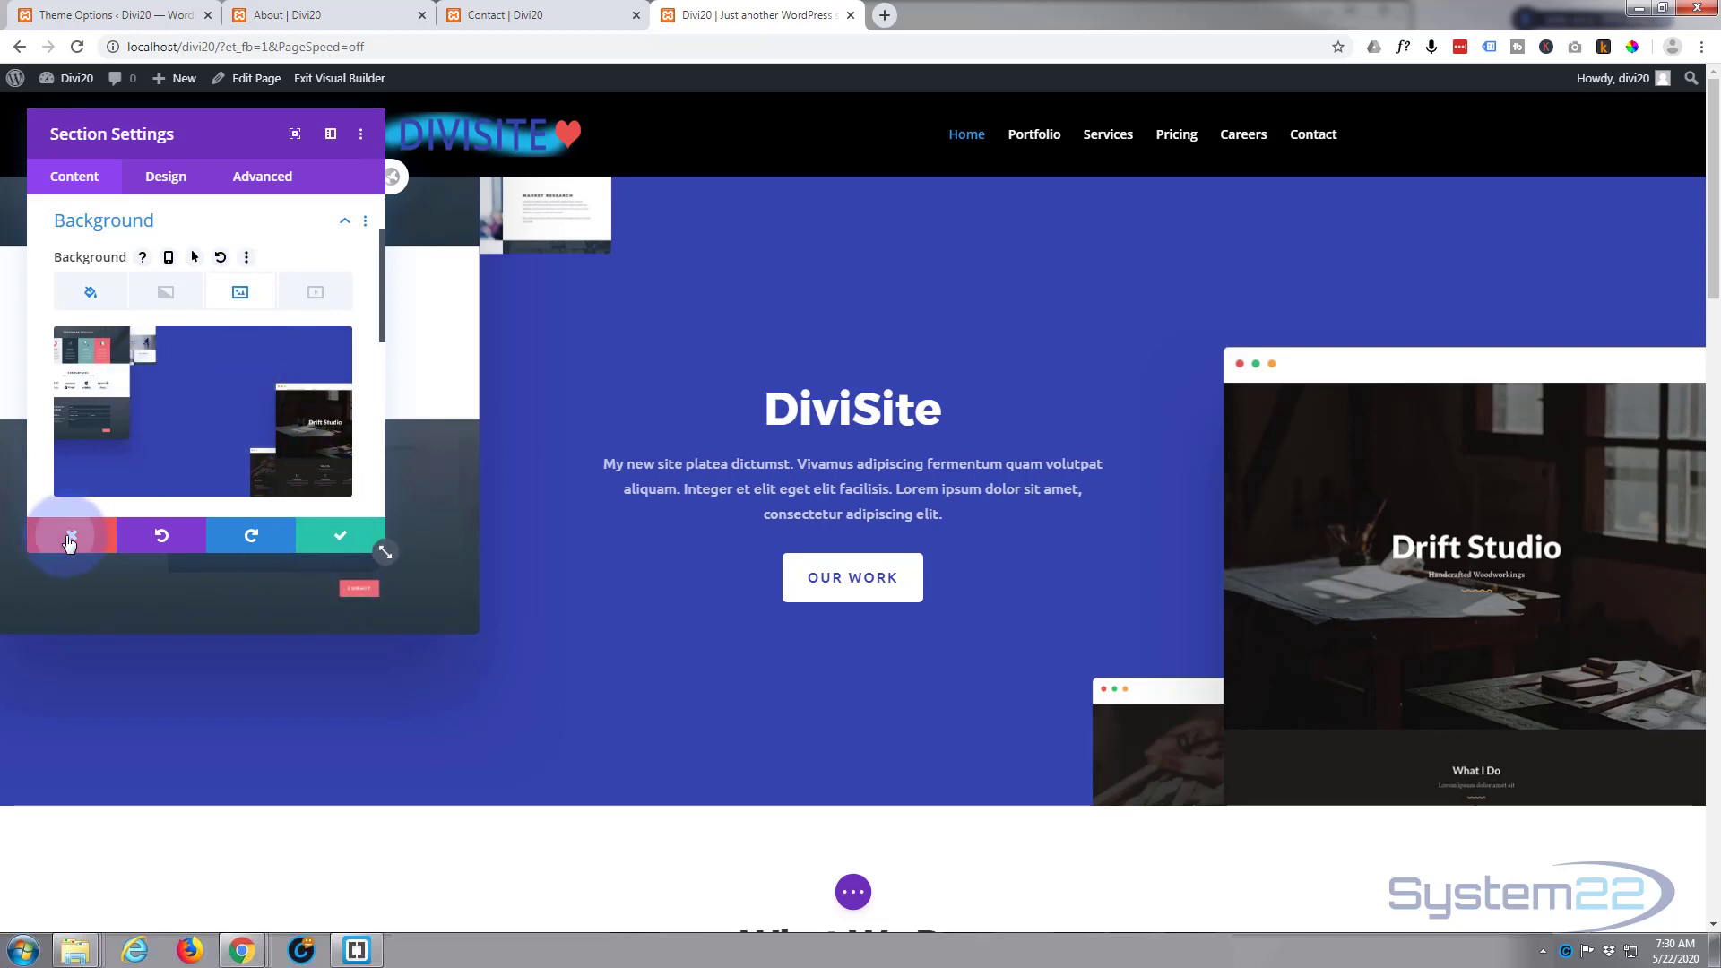
click(67, 536)
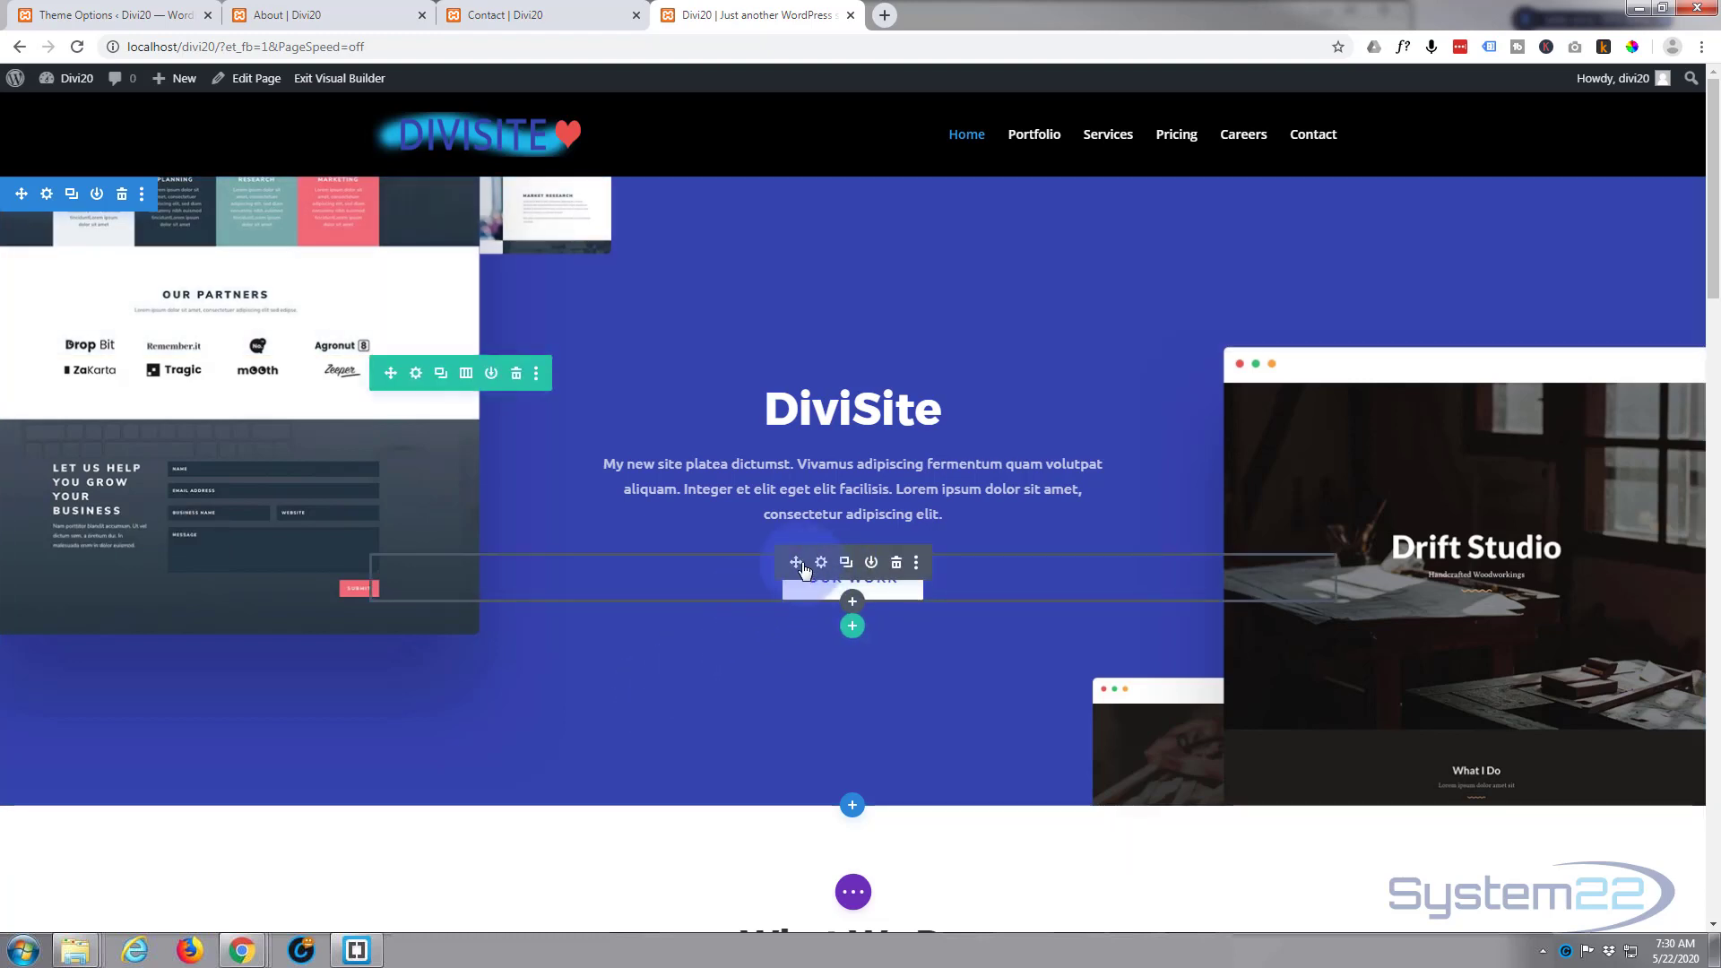
Step: Copy the link address of the Portfolio menu item from the already open About page
click(300, 16)
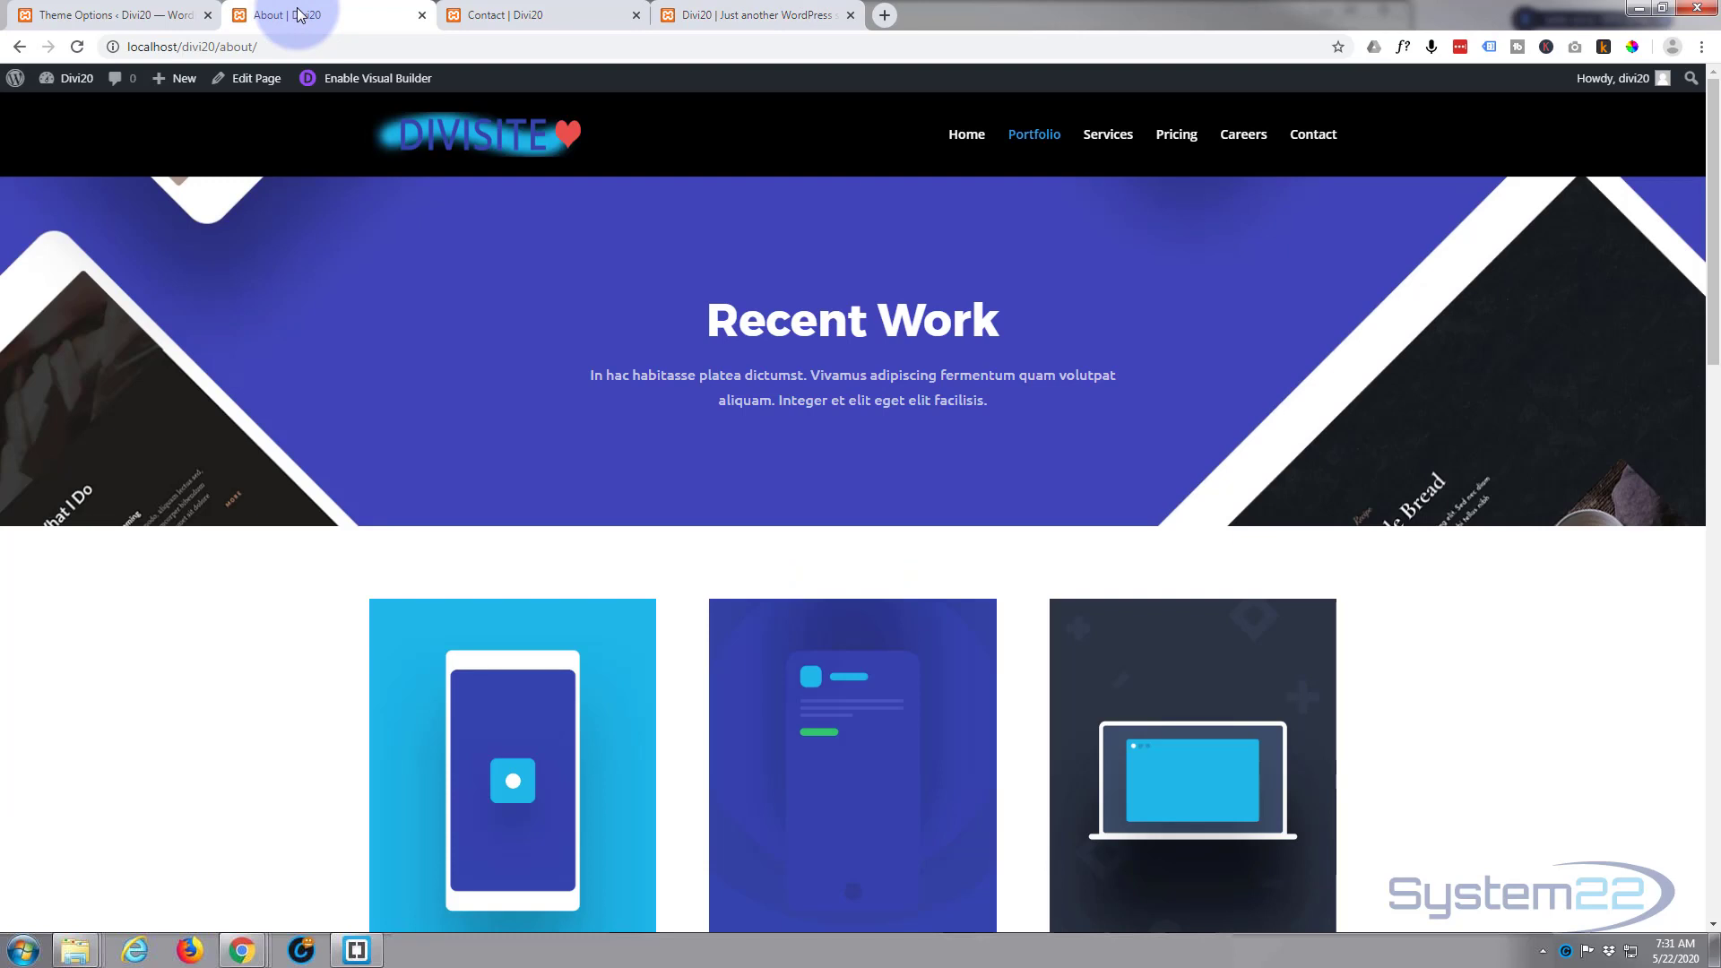
right_click(1035, 137)
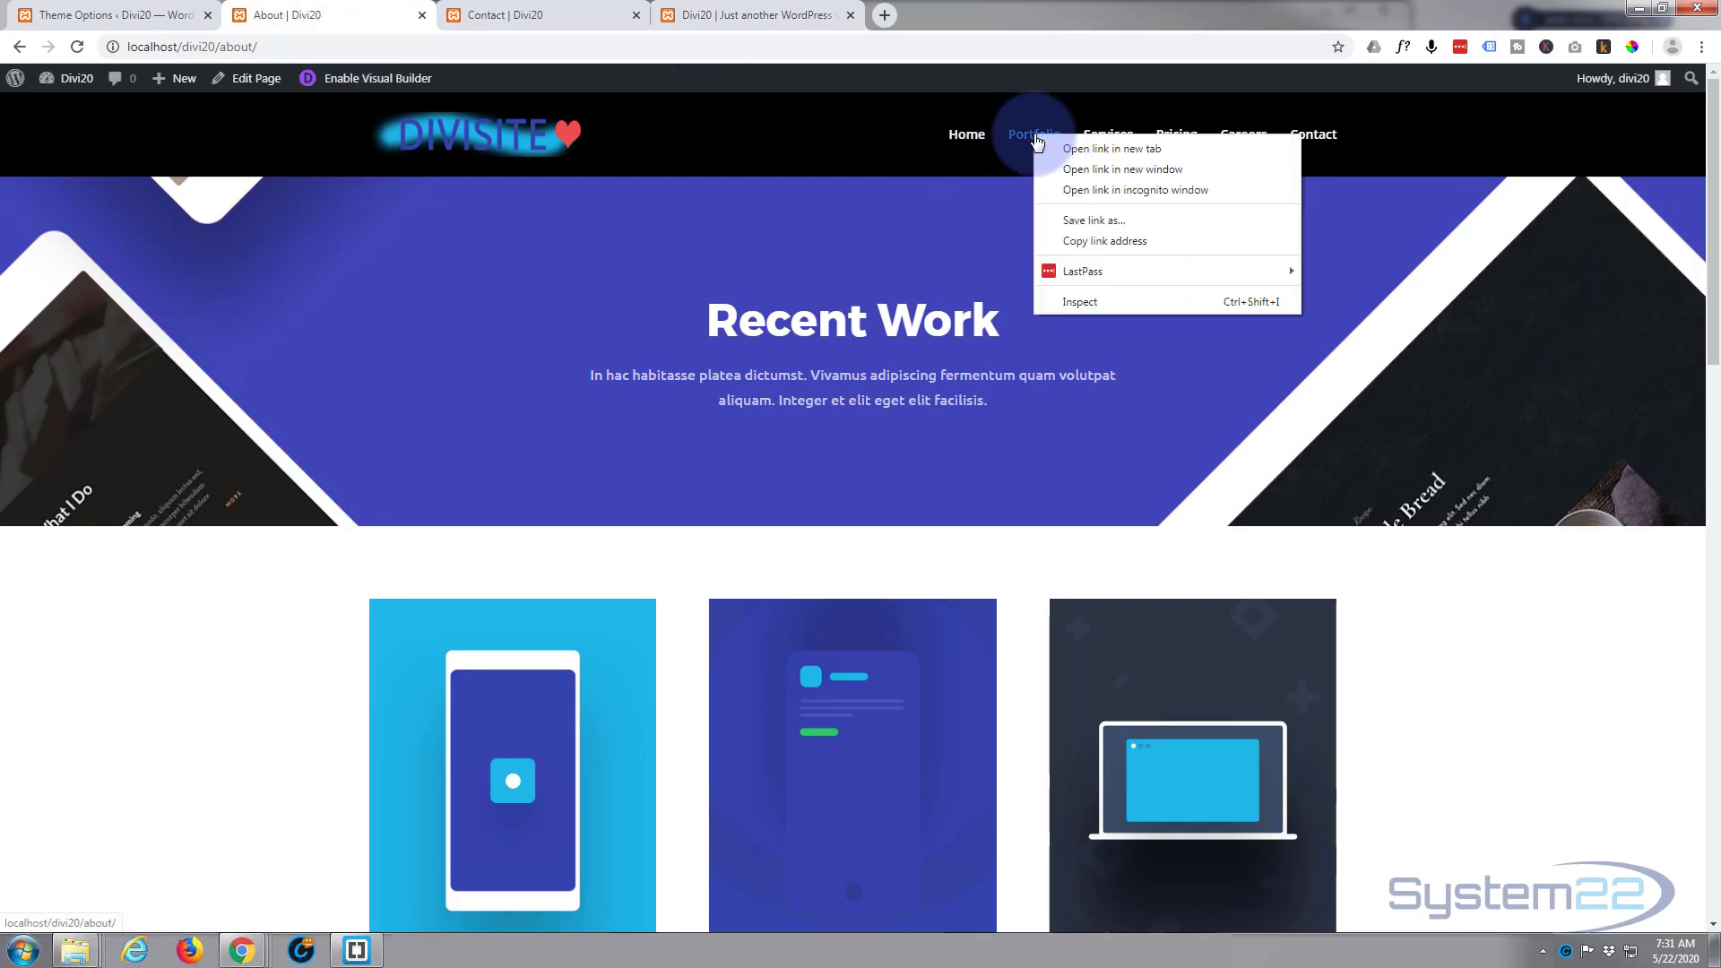
click(1092, 241)
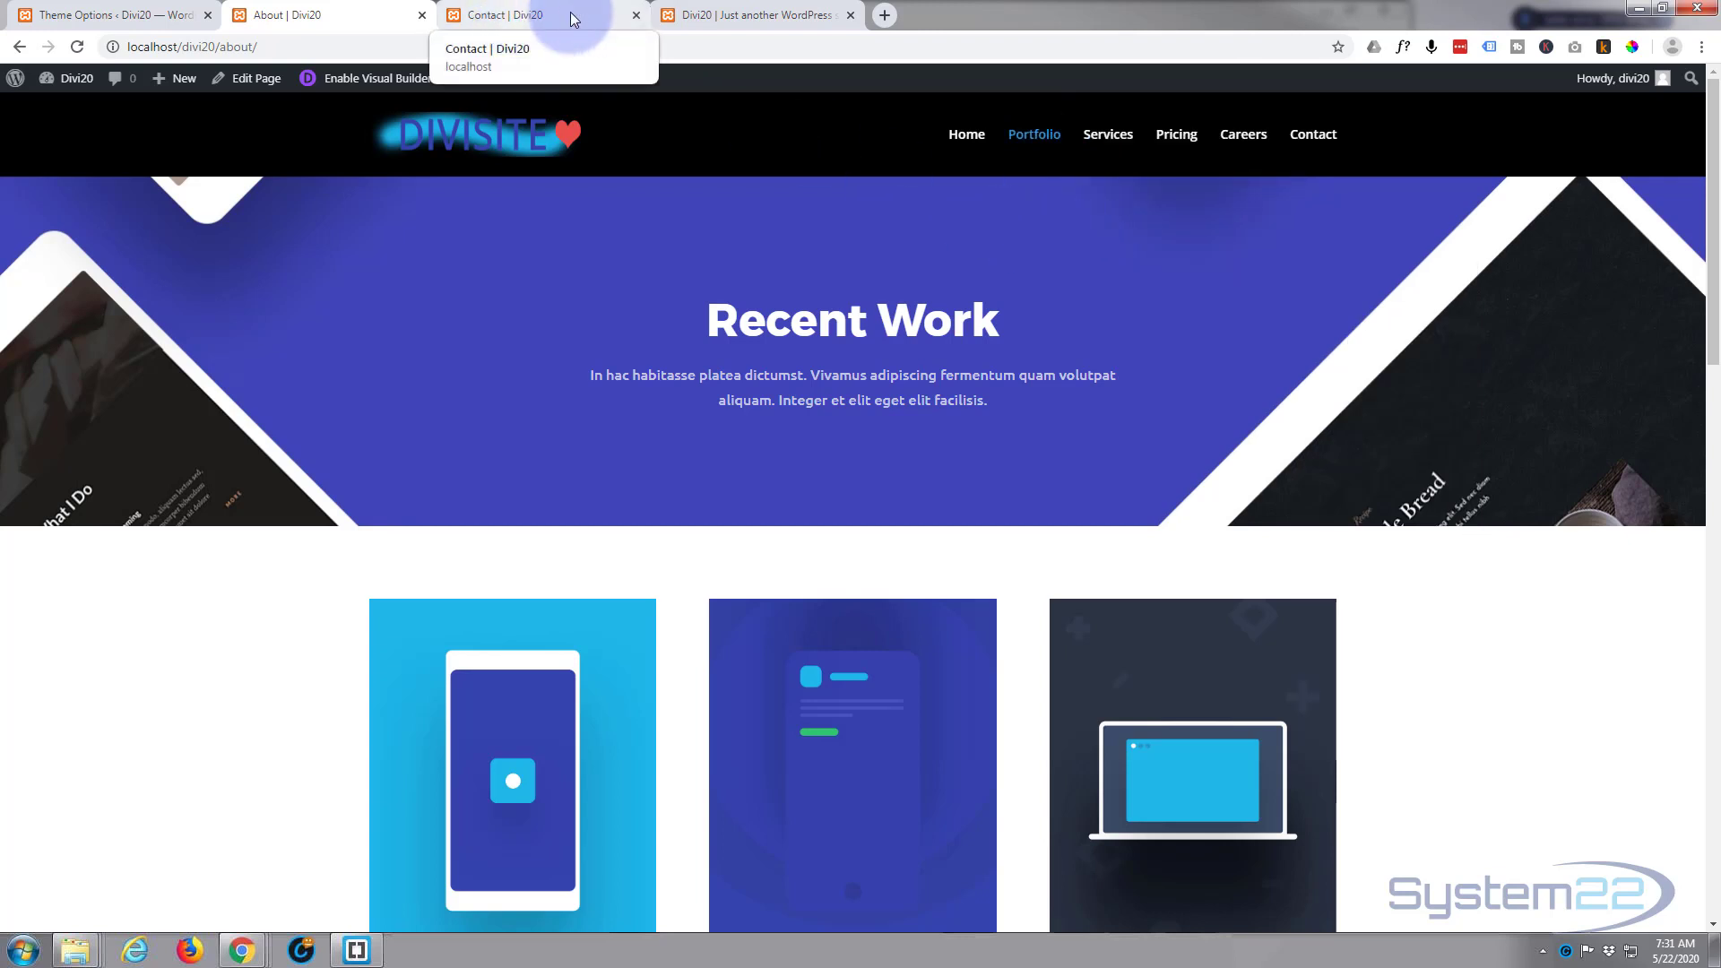
click(730, 14)
mouse_move(849, 581)
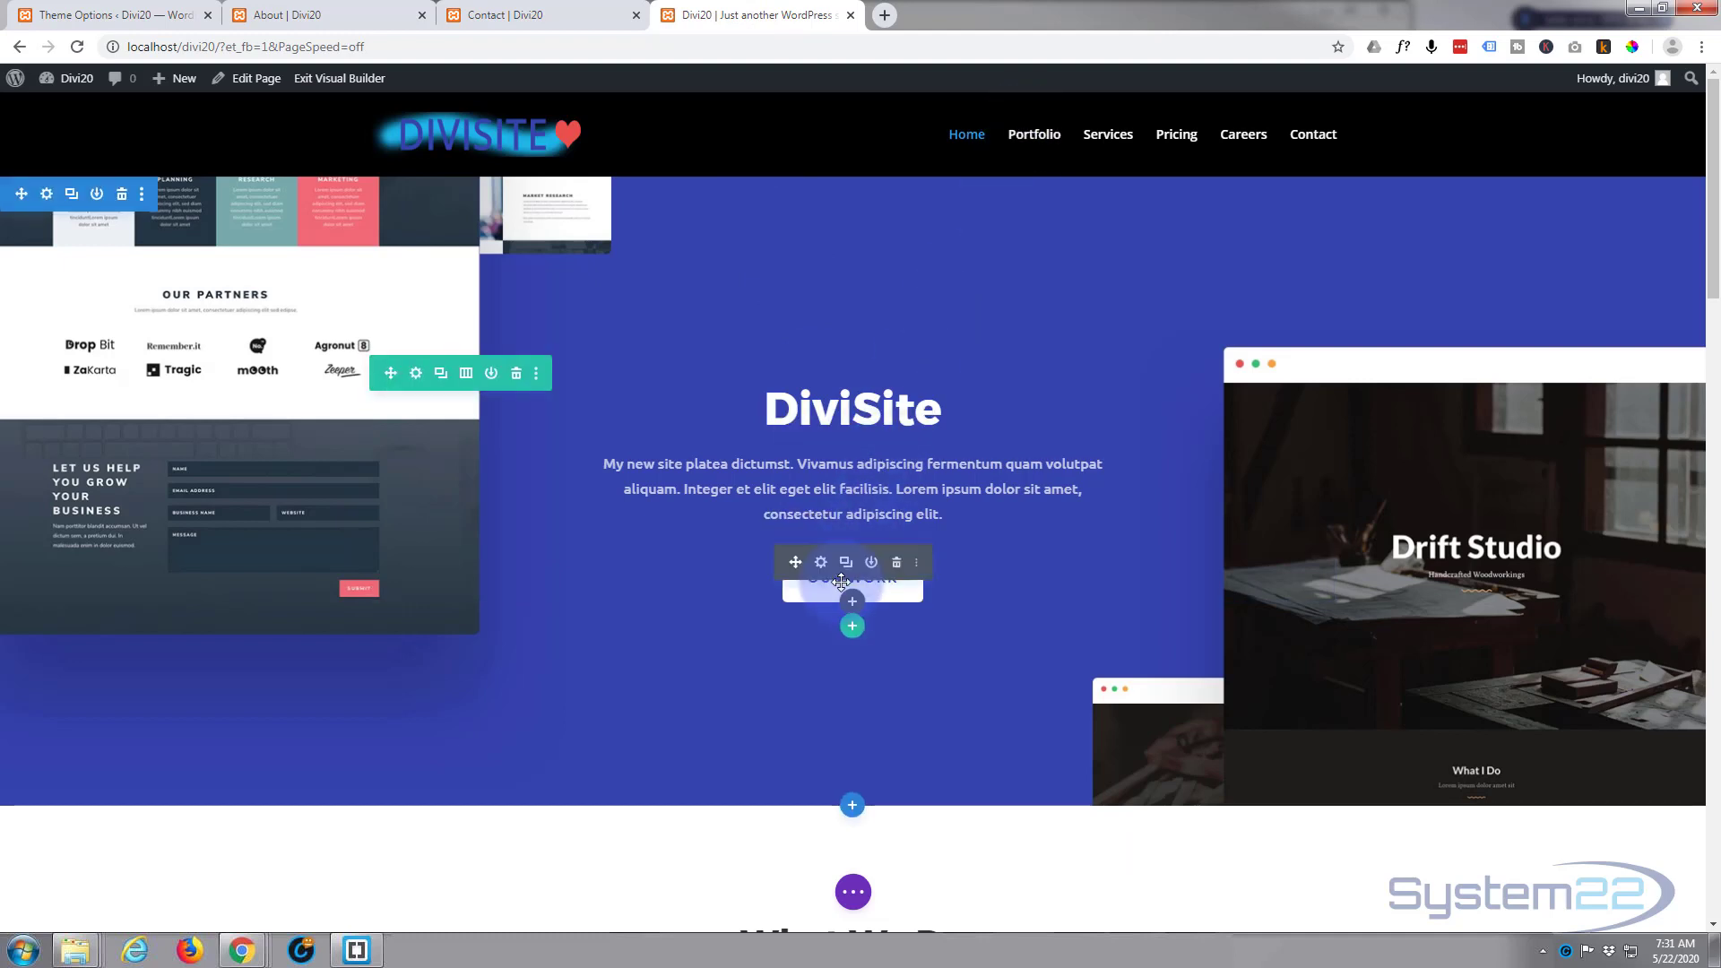
click(821, 563)
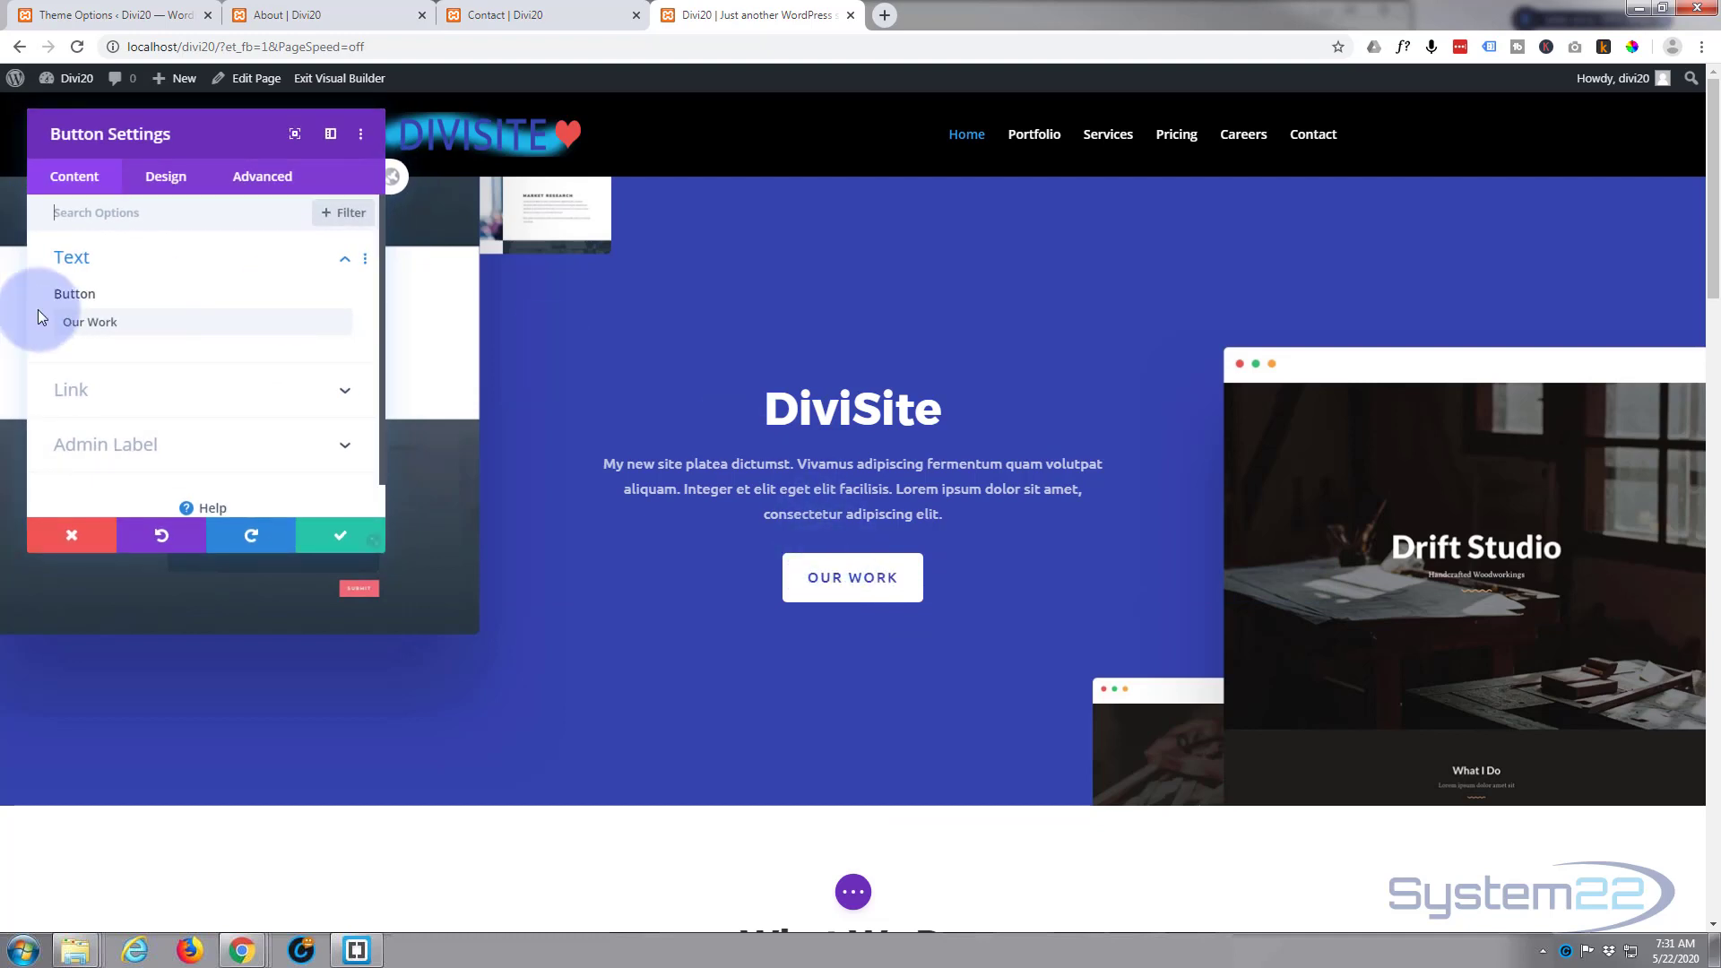
click(142, 394)
click(180, 283)
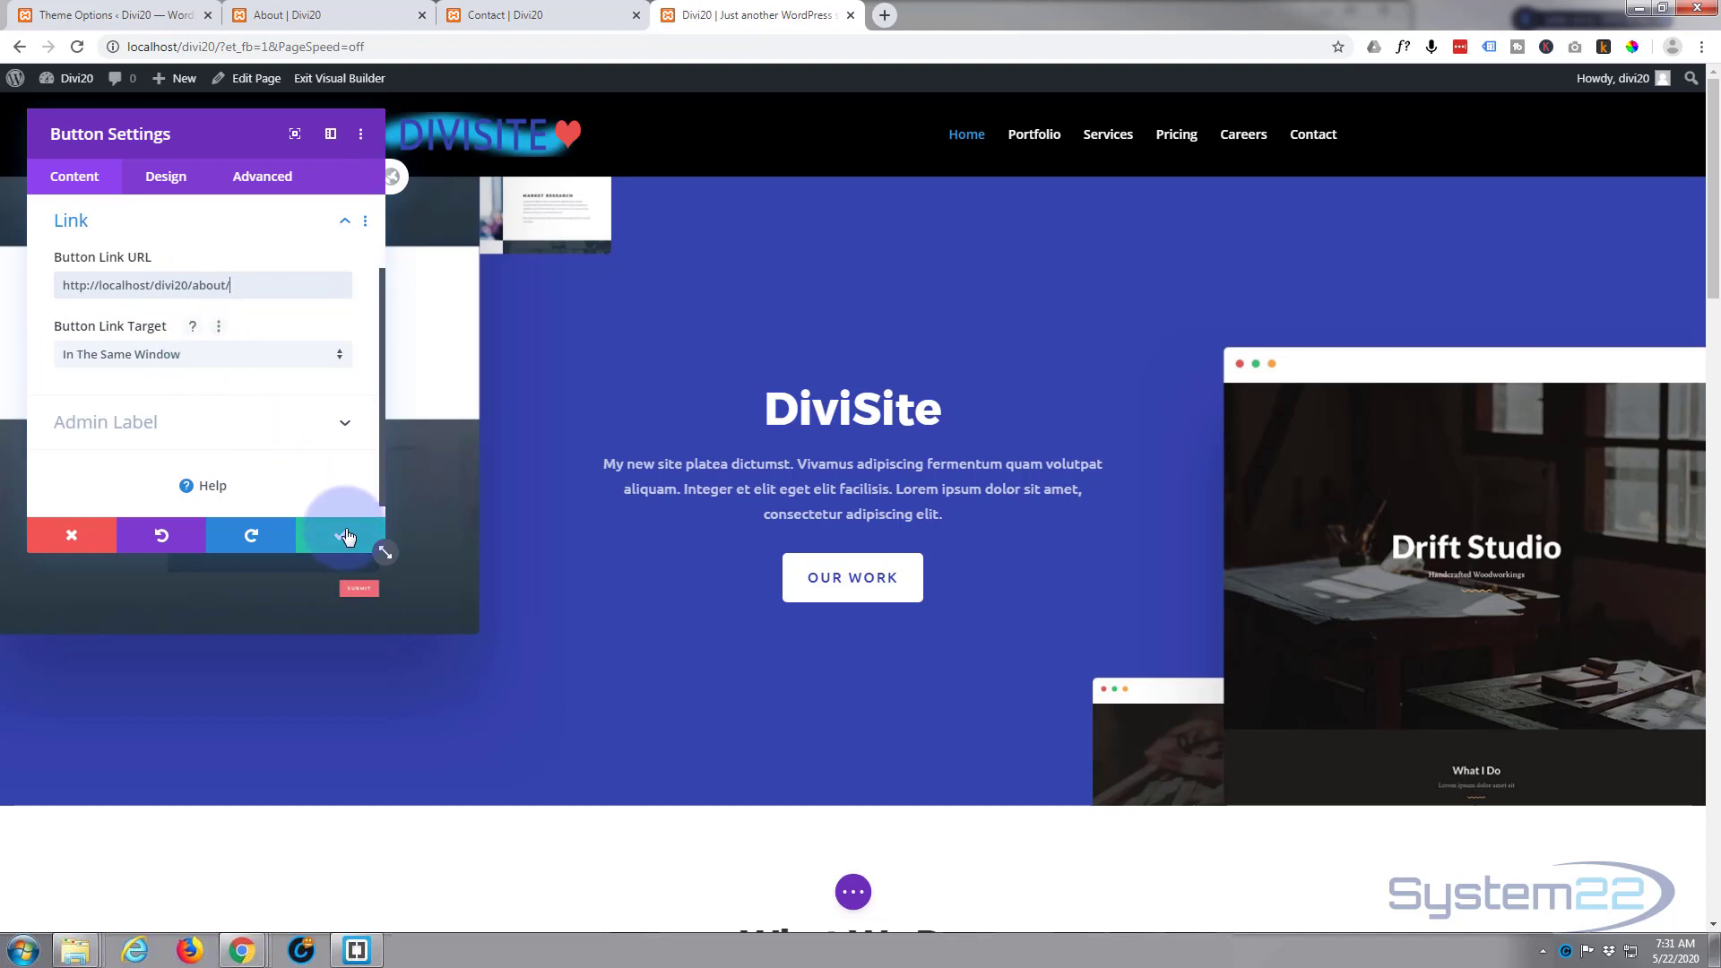
click(347, 537)
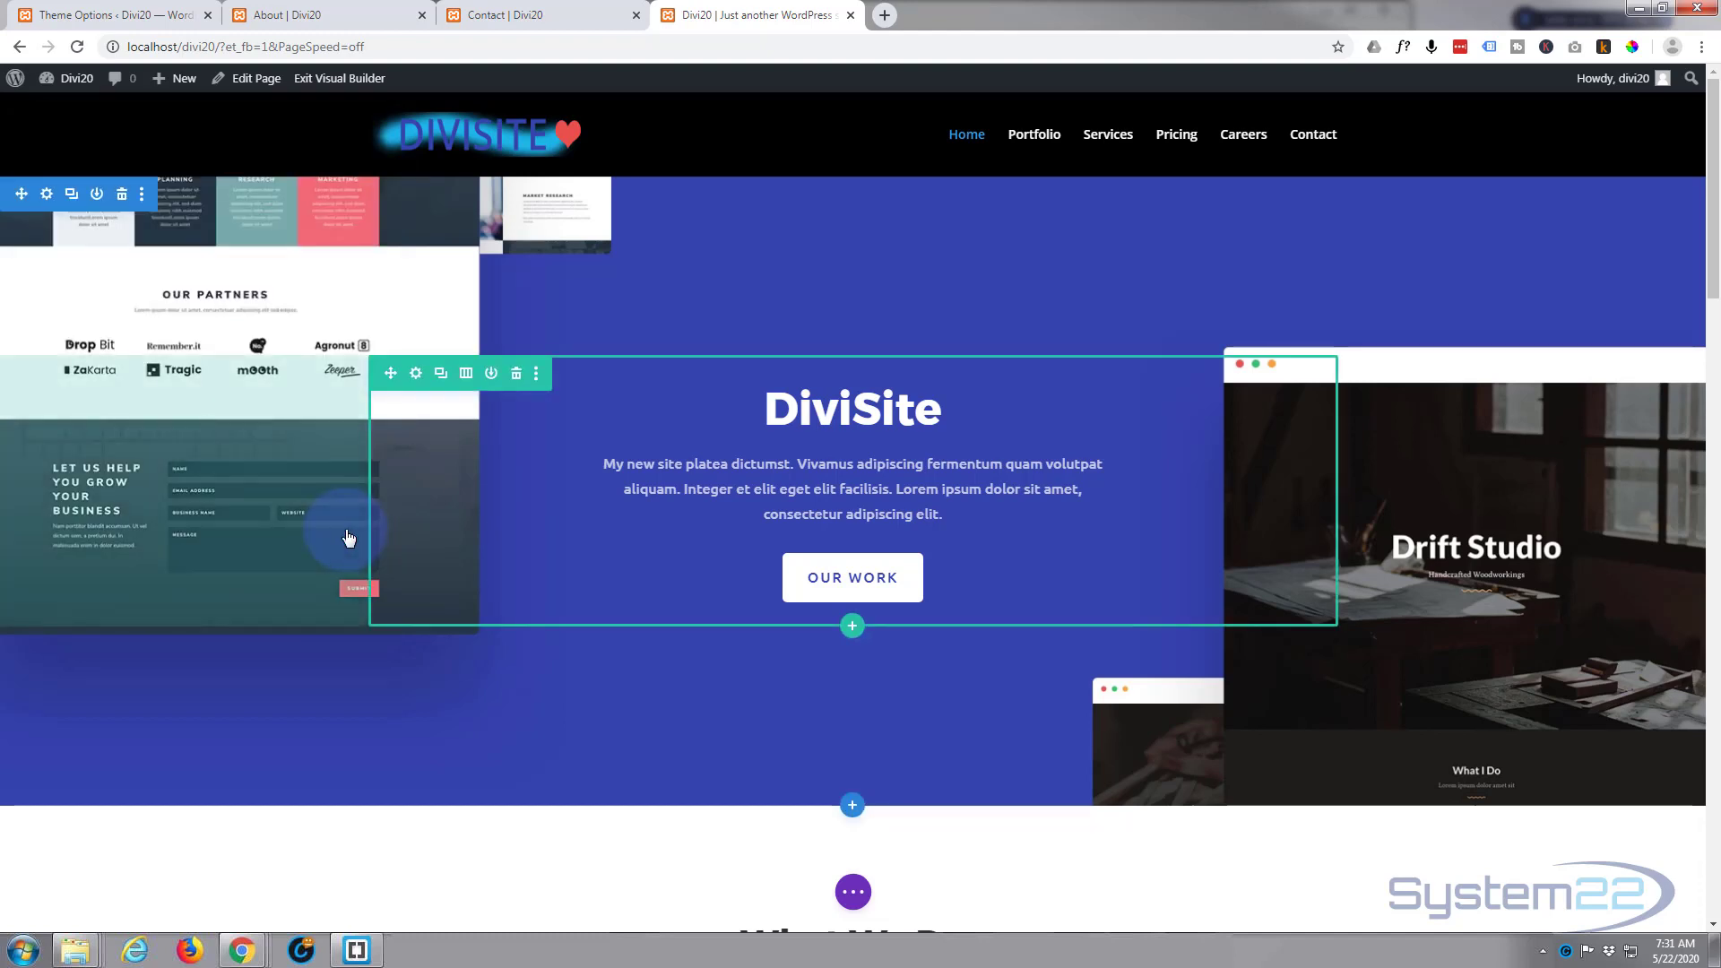
Step: Inspect the content settings of the small Branding blurb below the service cards, and close them without saving
scroll(288, 646, down, 6)
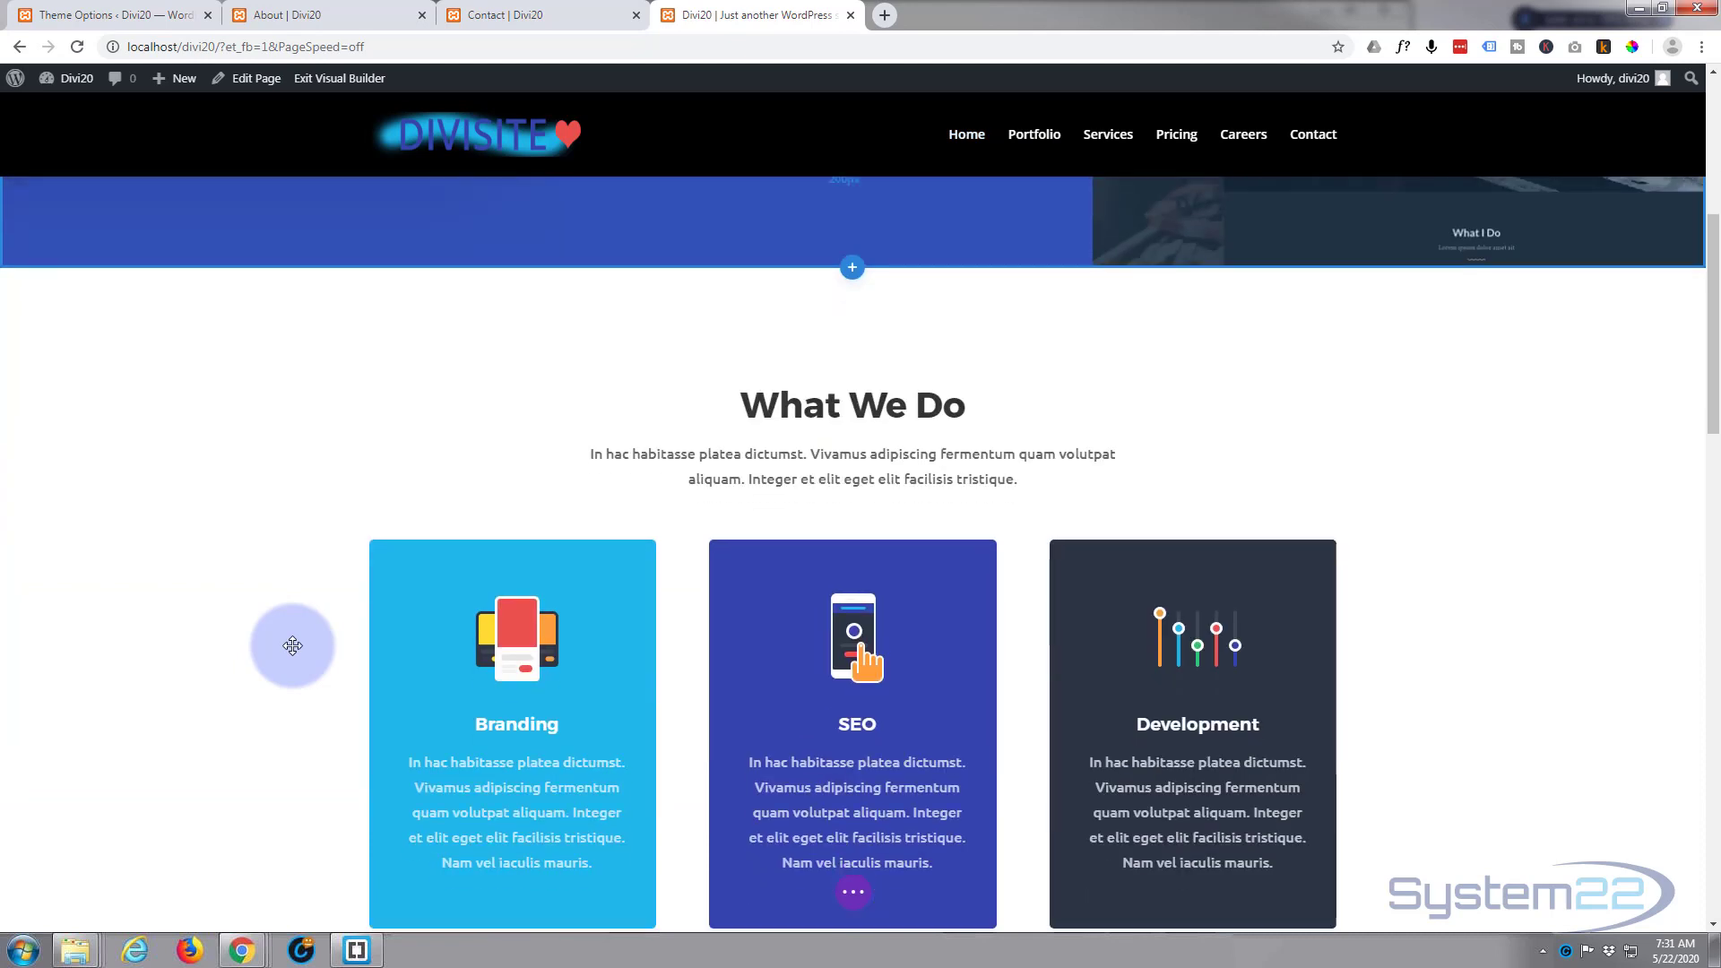
scroll(292, 646, down, 4)
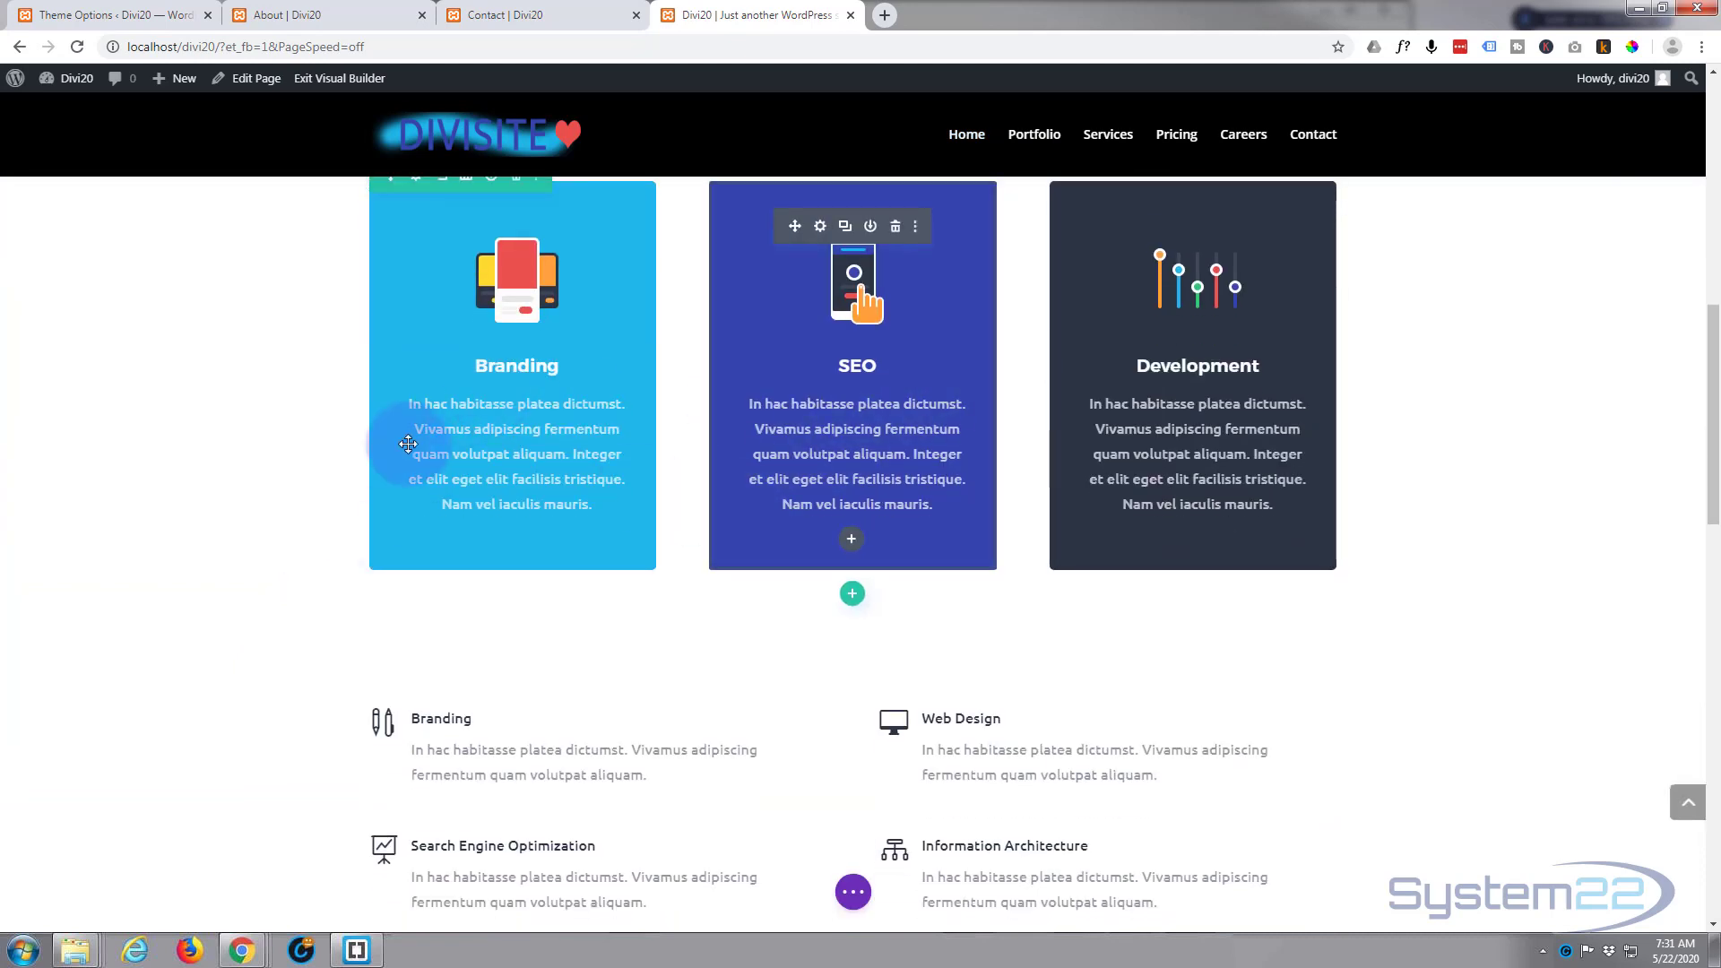
scroll(396, 415, up, 1)
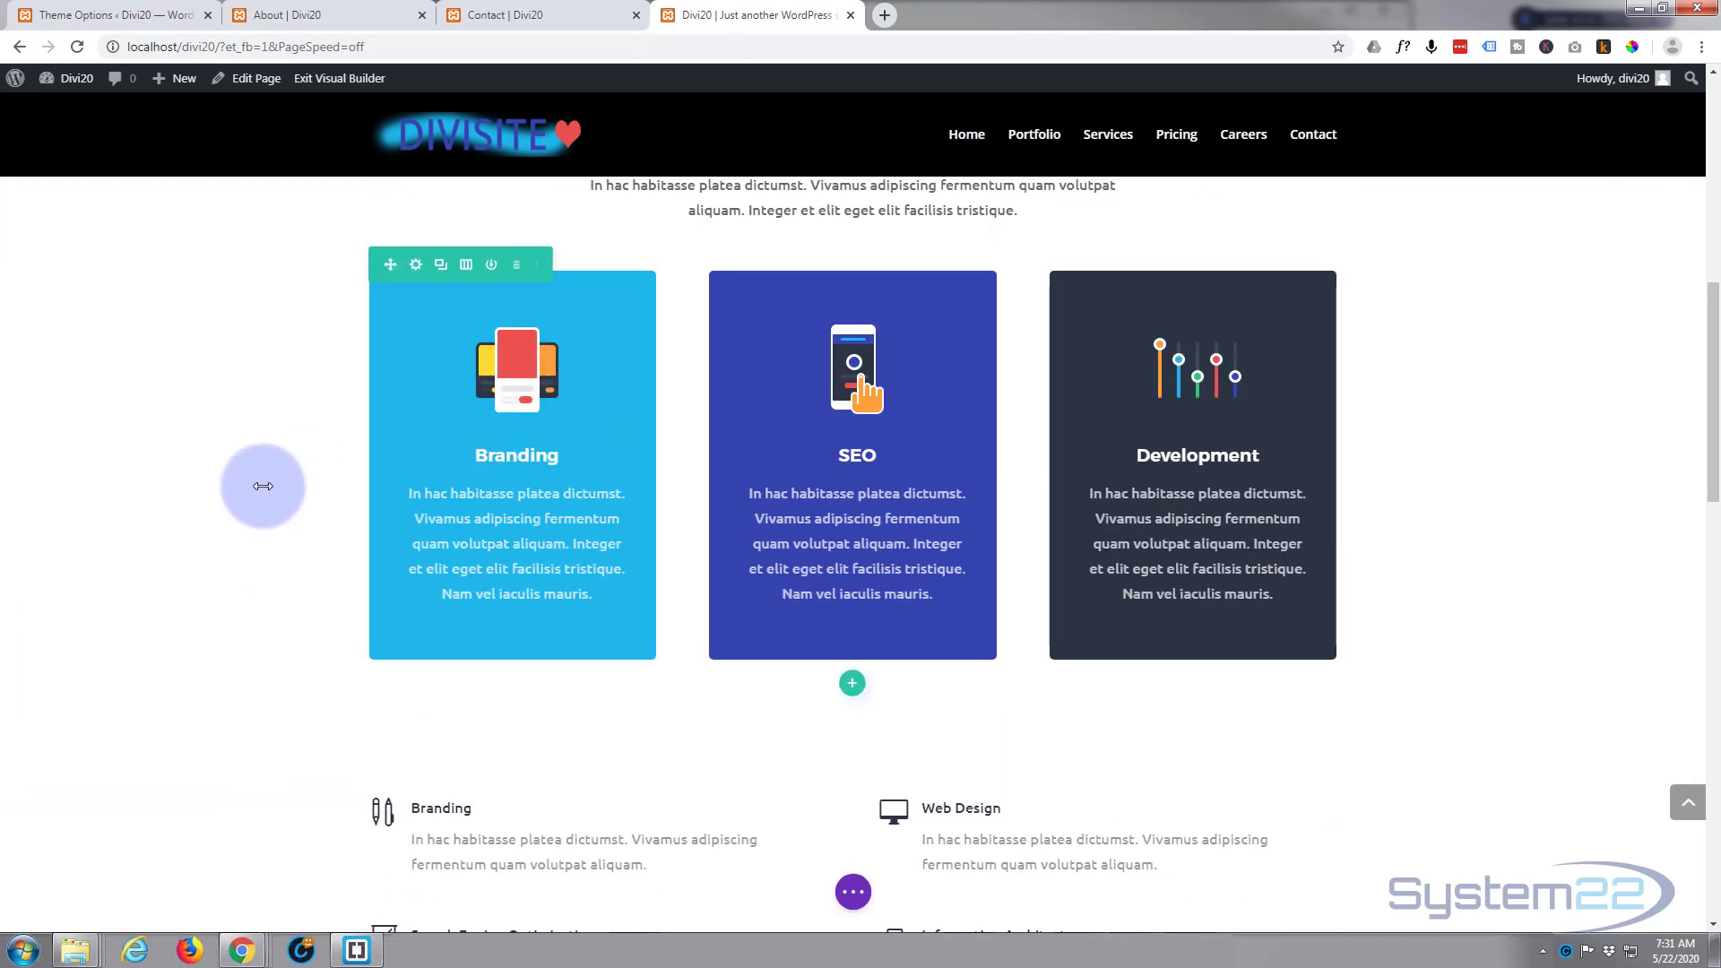
scroll(263, 486, down, 5)
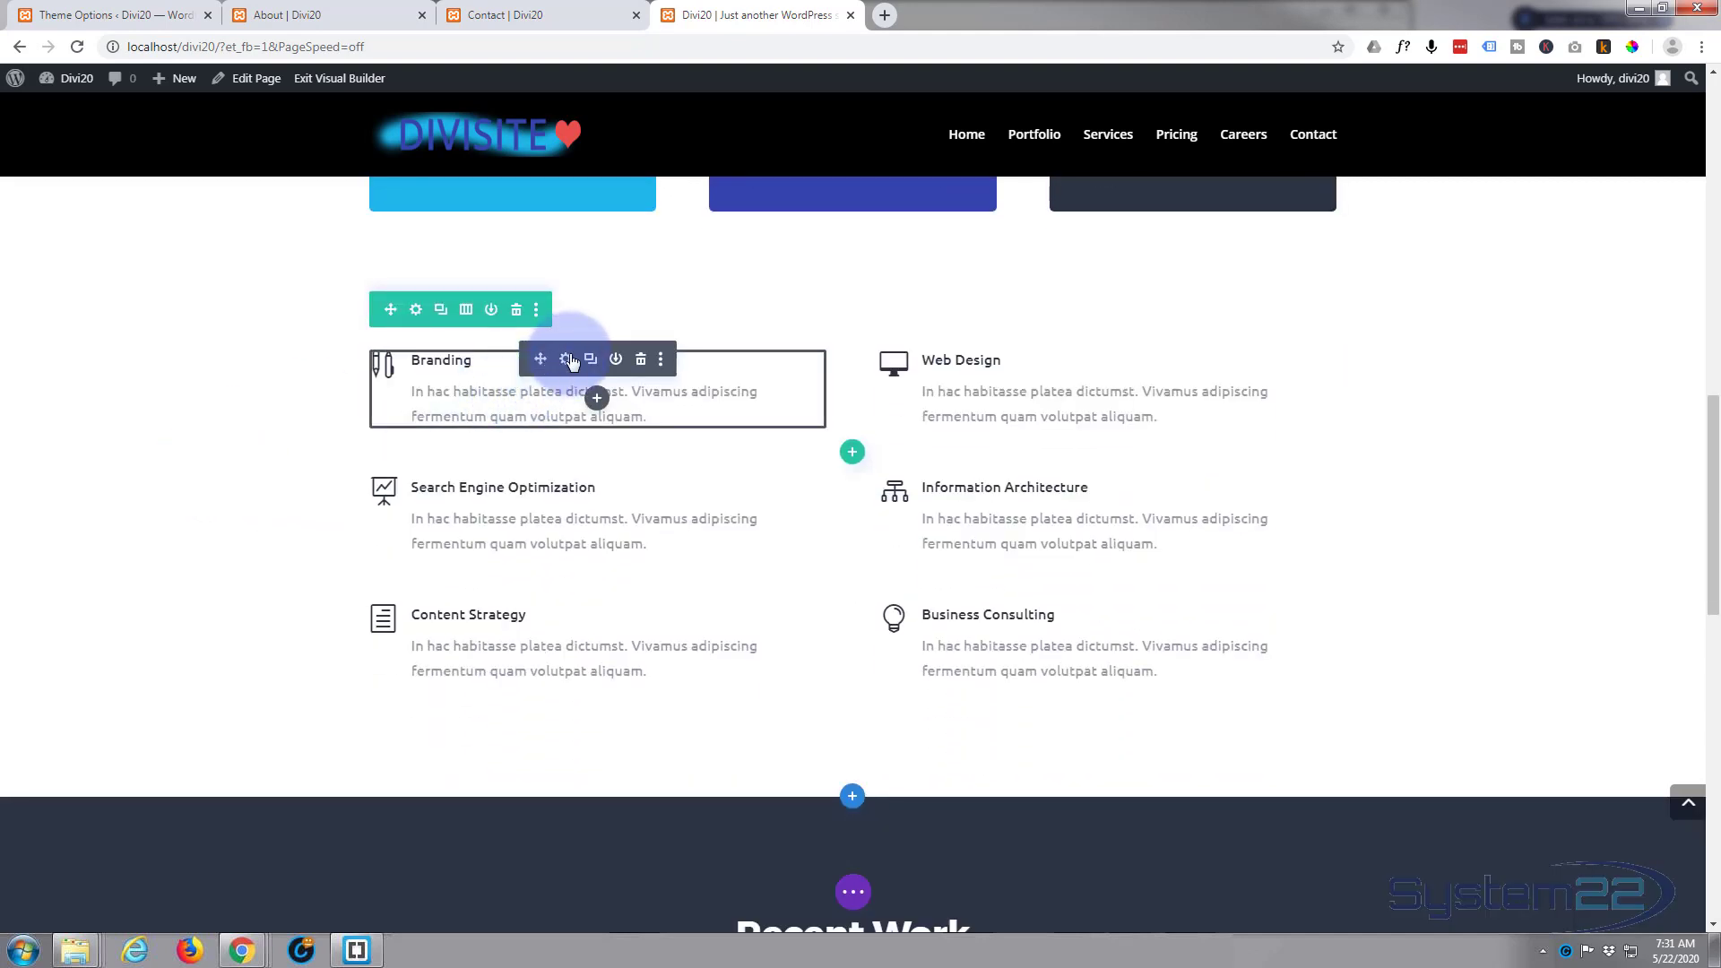
click(566, 359)
scroll(229, 380, down, 2)
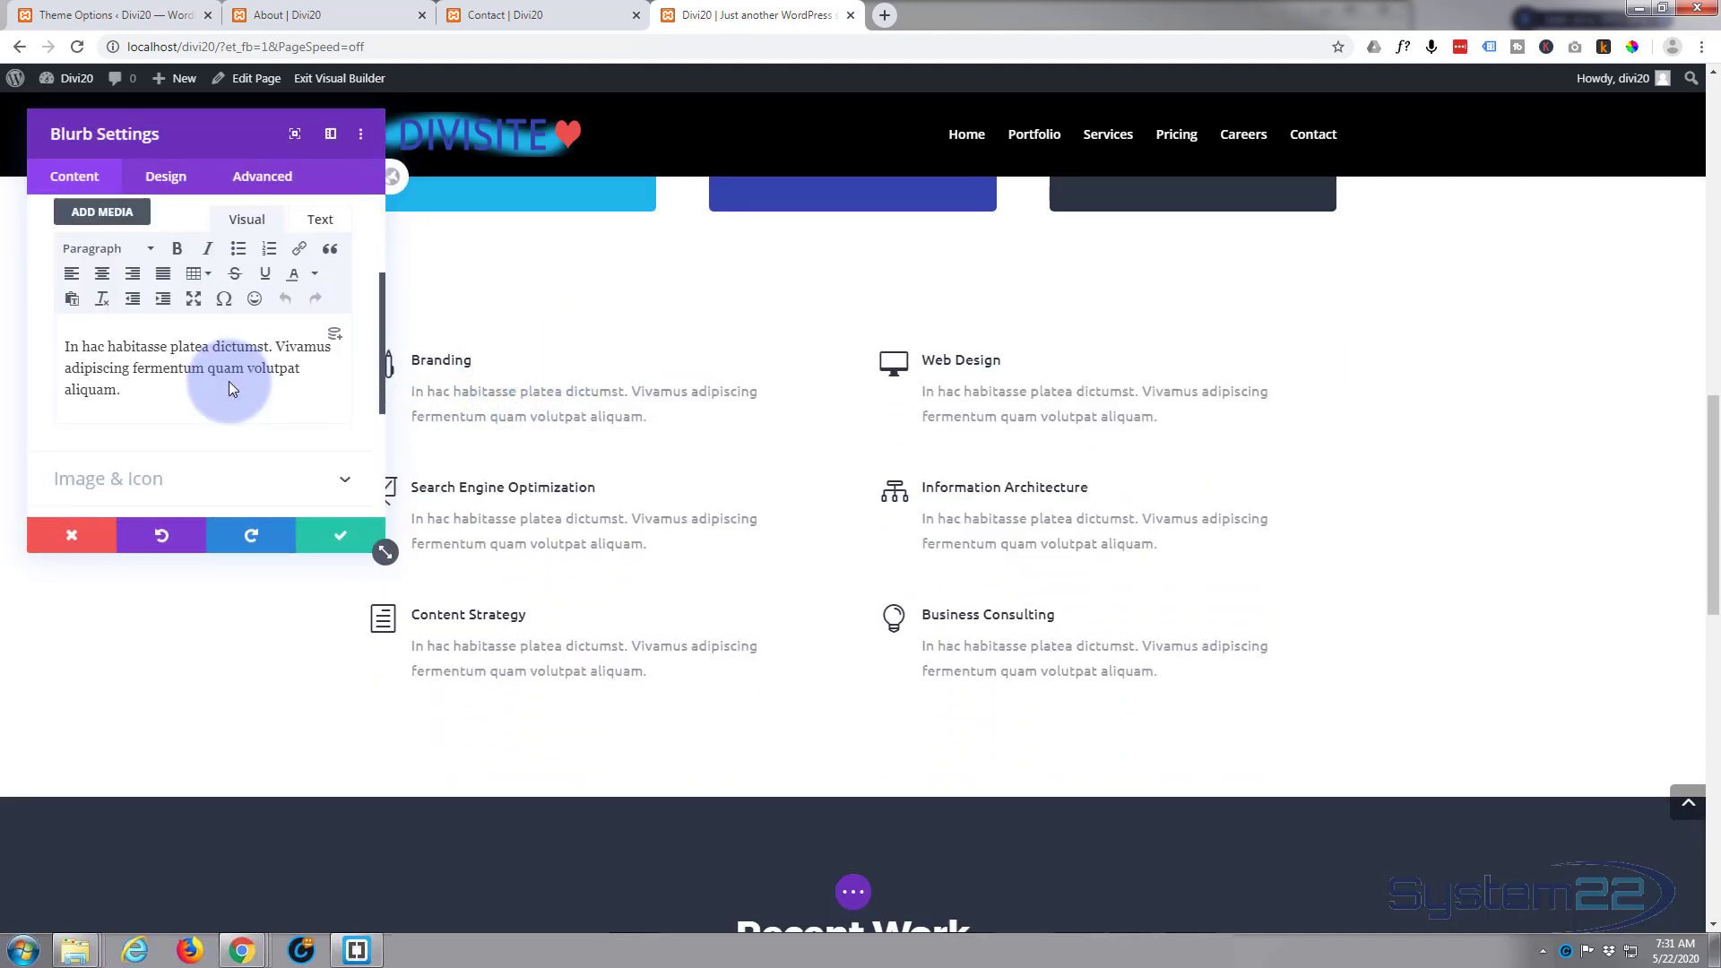
click(78, 536)
Step: Set the homepage contact form's success message to "Message has been sent!" and its submit button text to "Reach Out"
scroll(89, 520, down, 10)
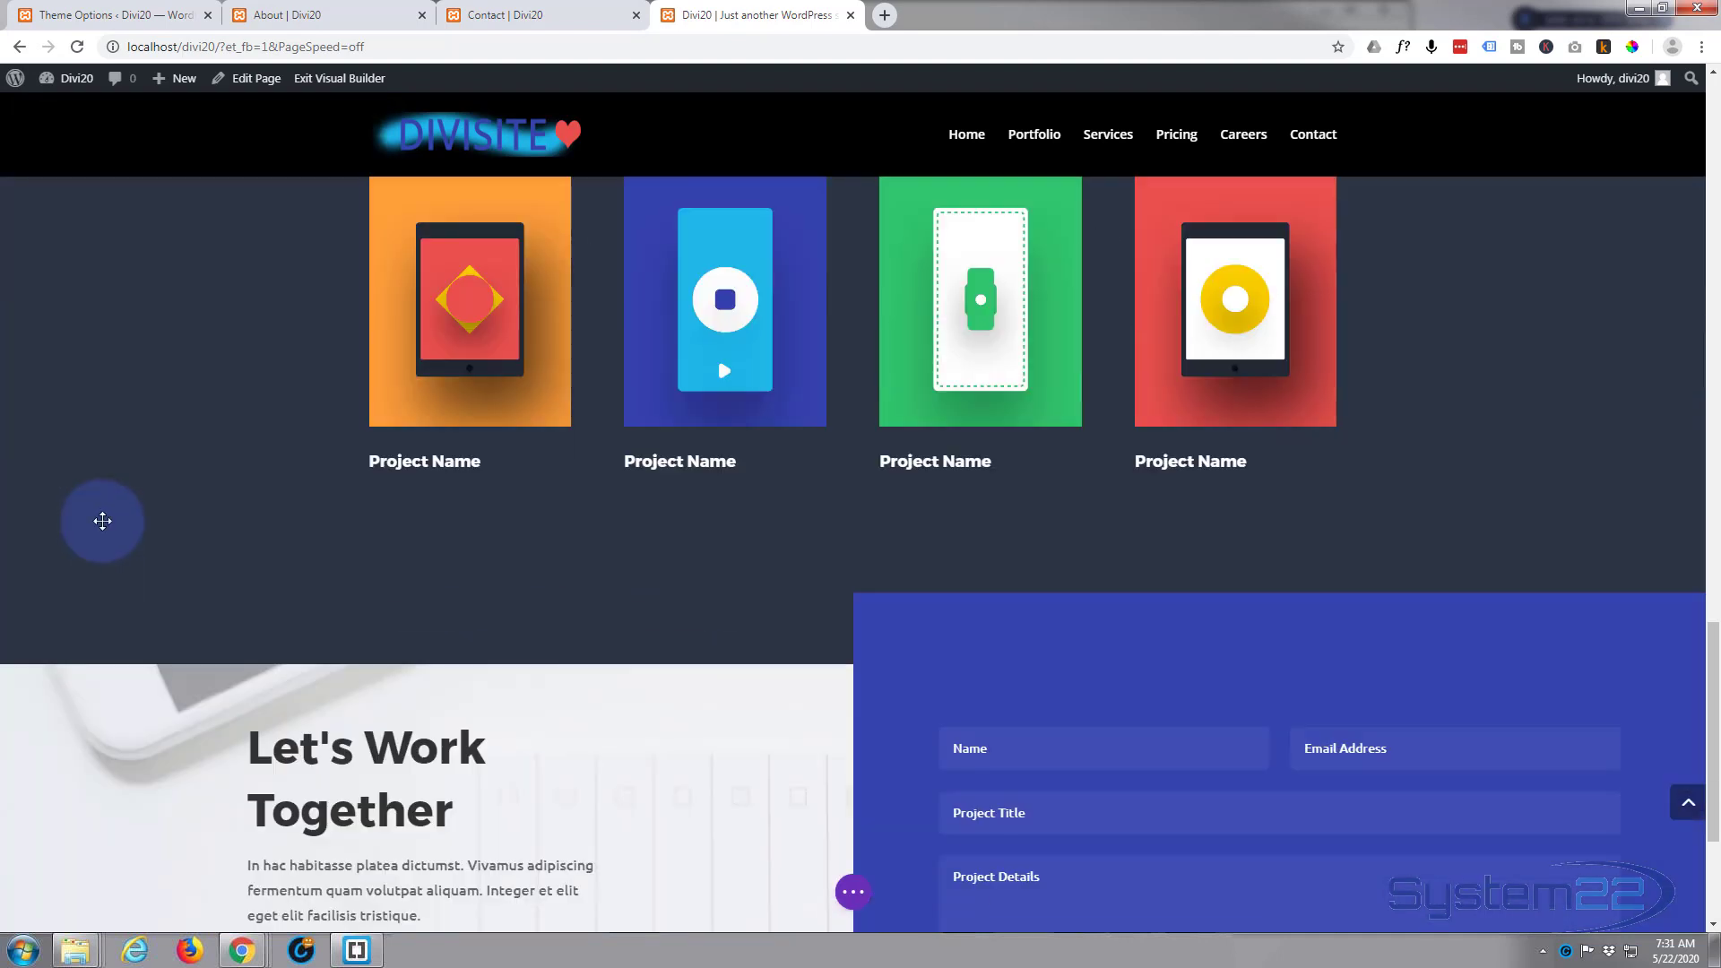
scroll(349, 365, down, 2)
scroll(205, 482, down, 1)
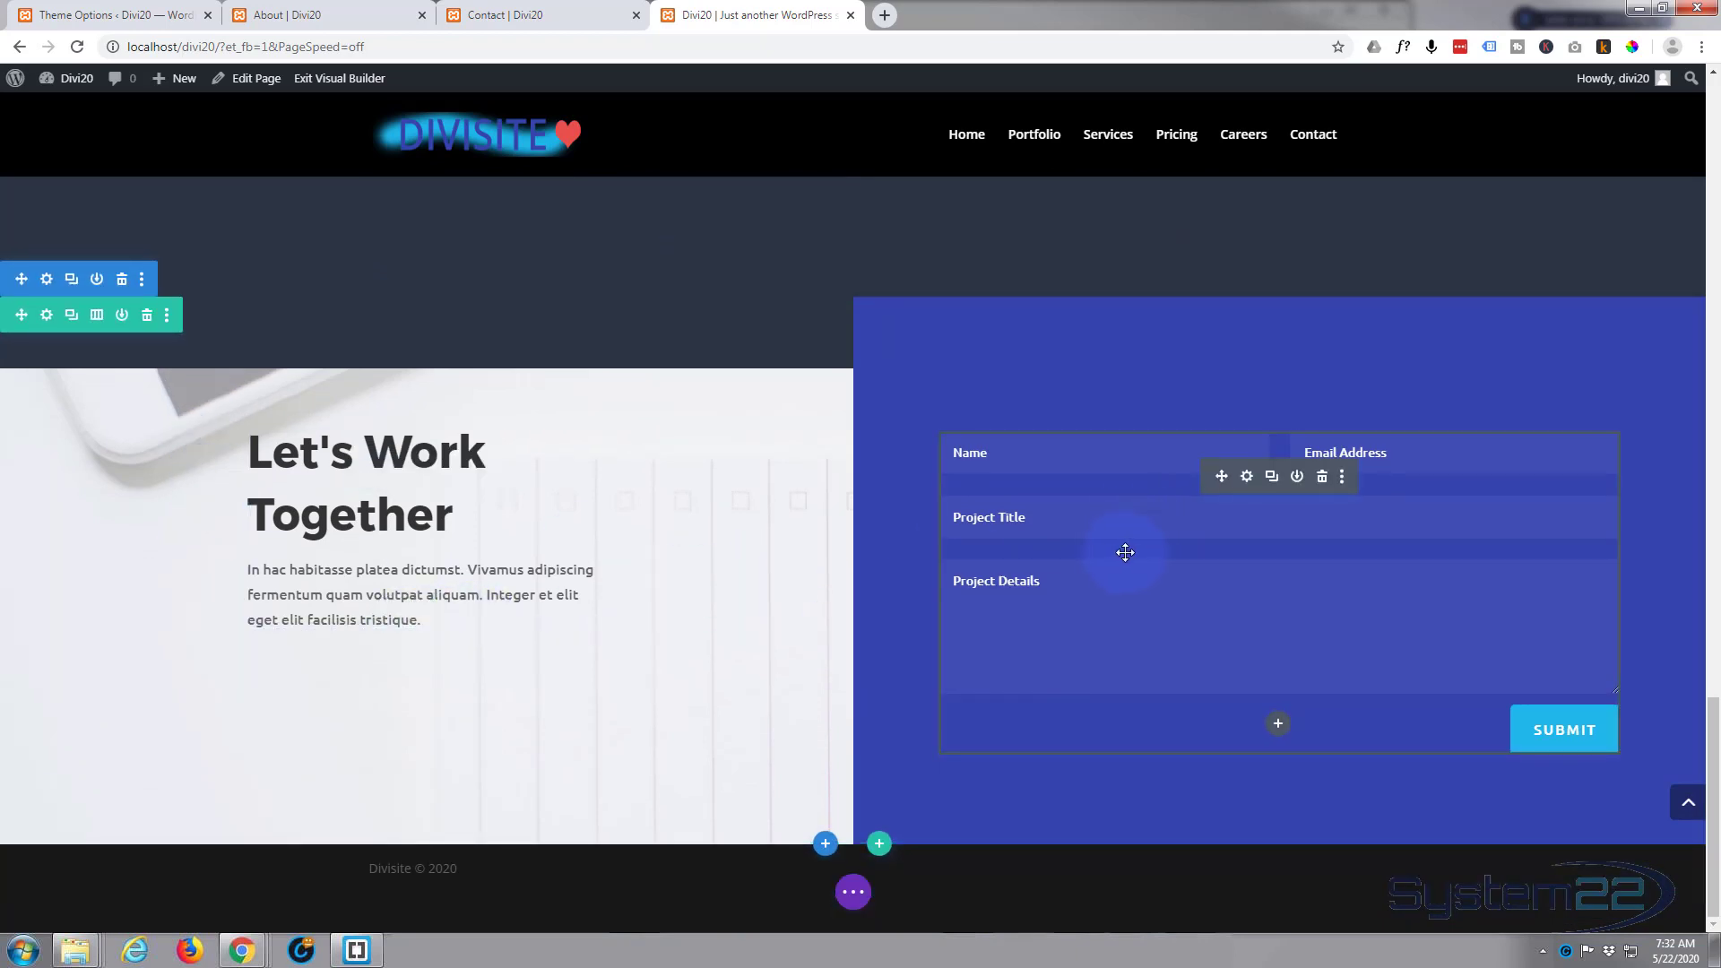
click(1248, 478)
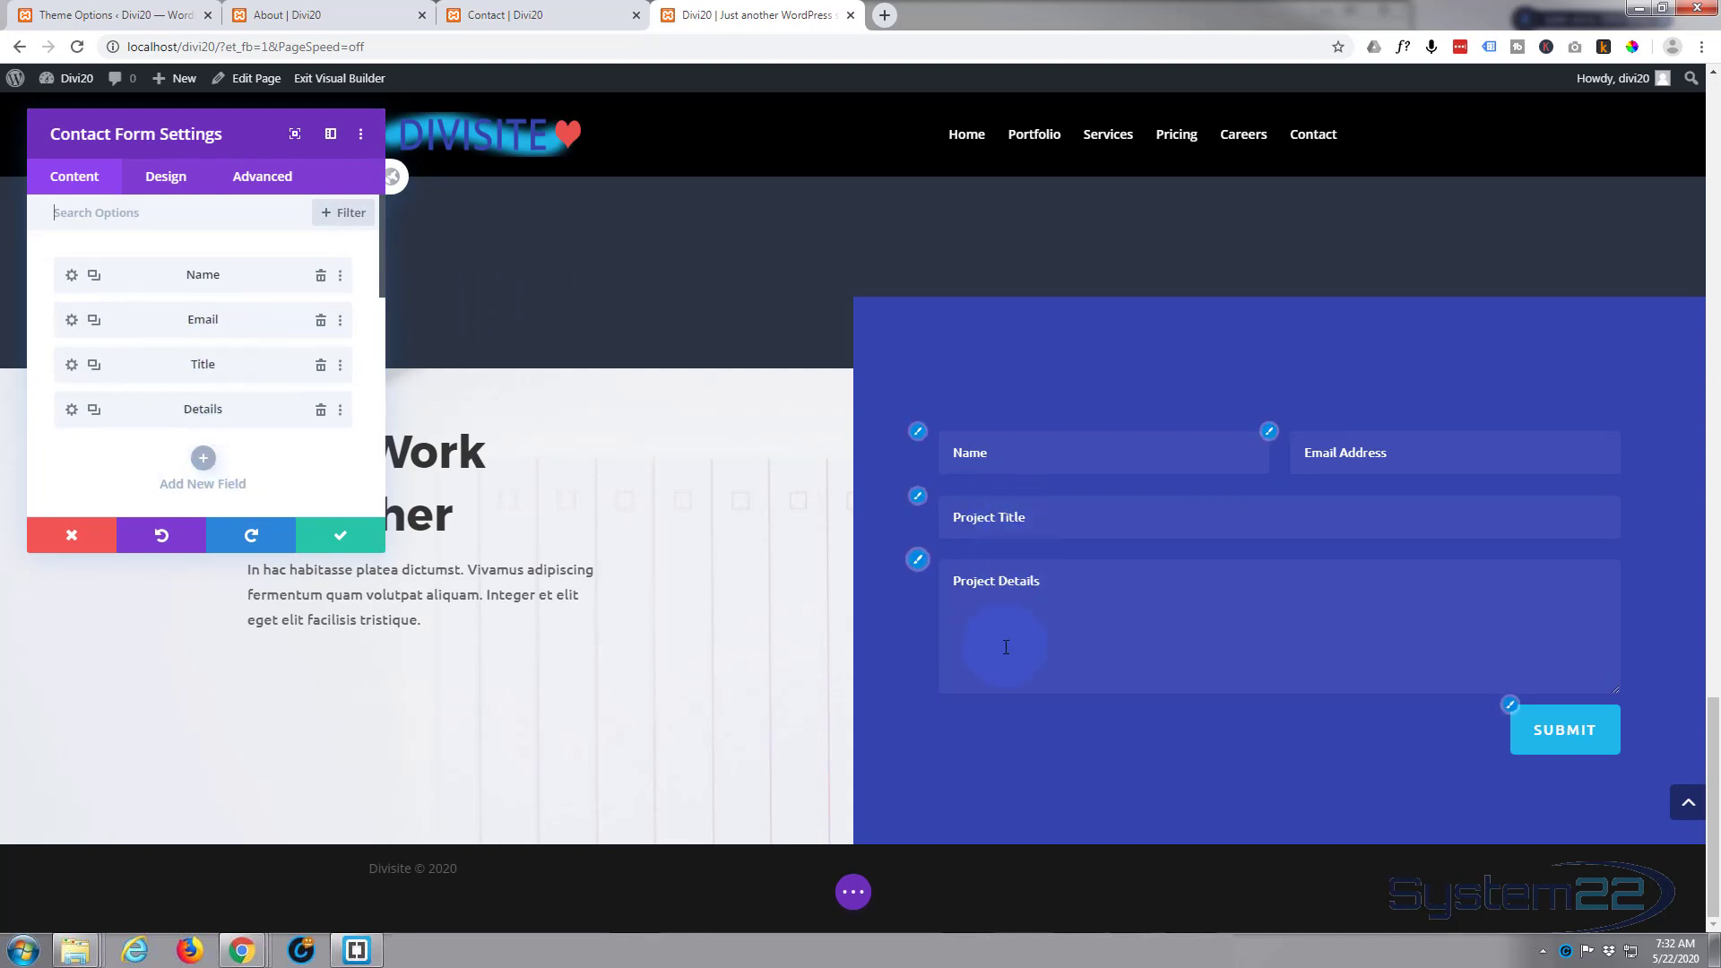
scroll(242, 277, down, 1)
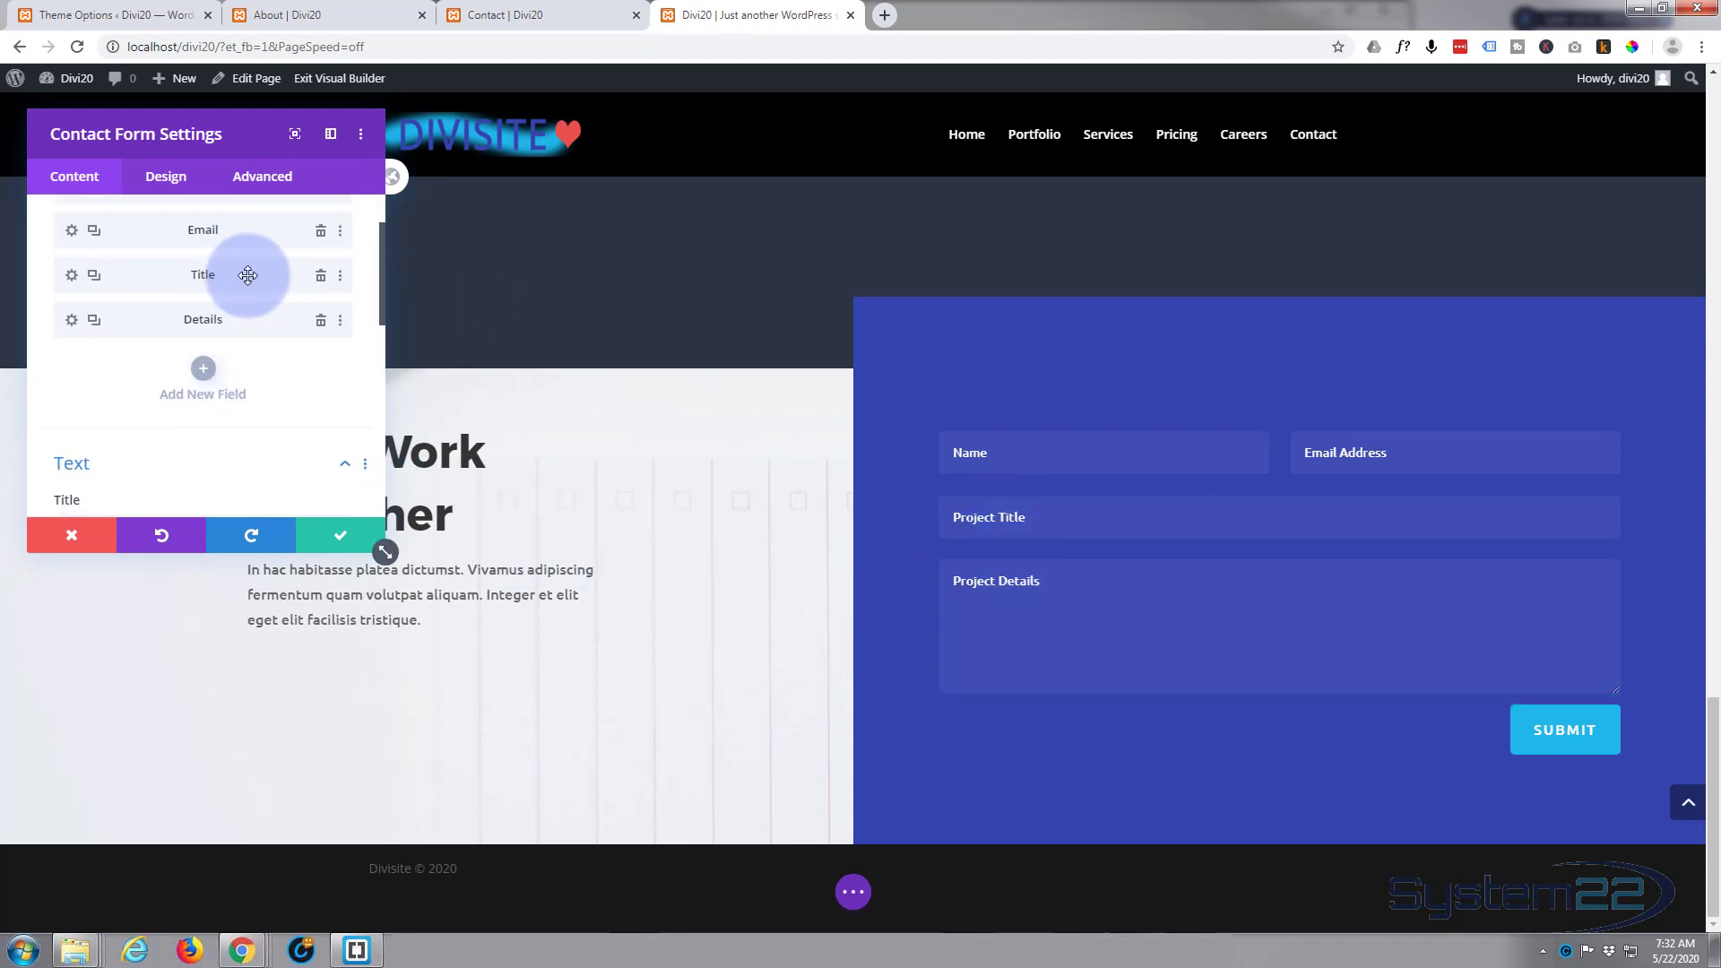
scroll(248, 275, down, 2)
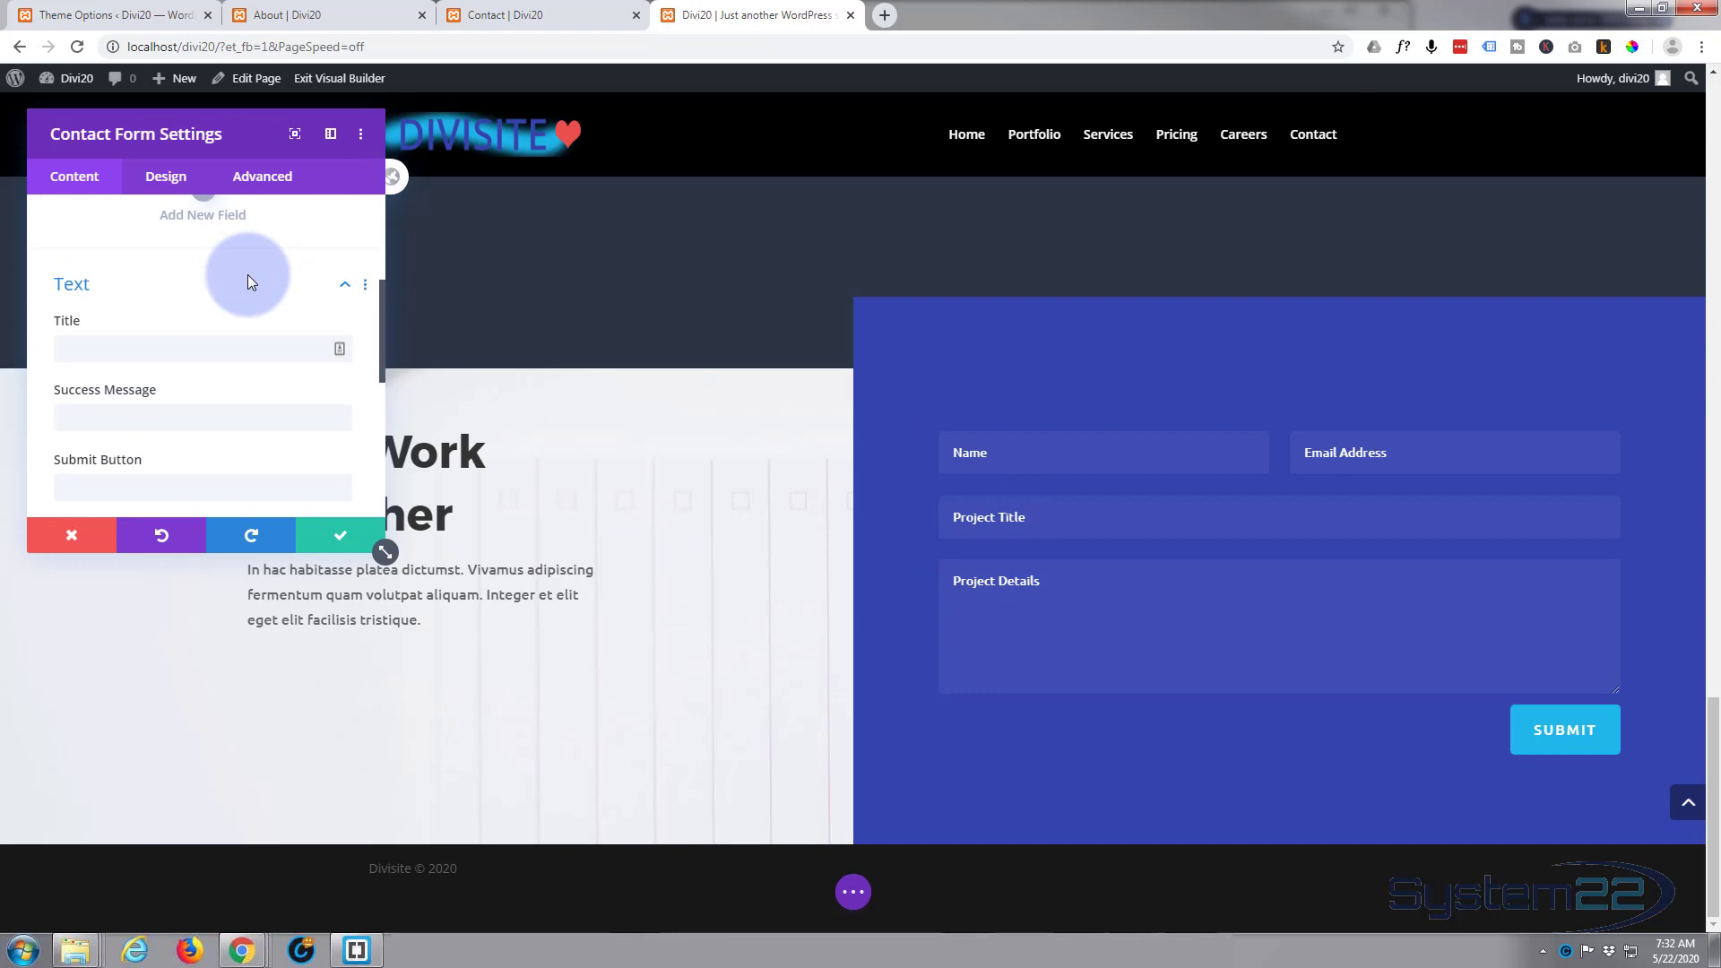
scroll(247, 274, down, 1)
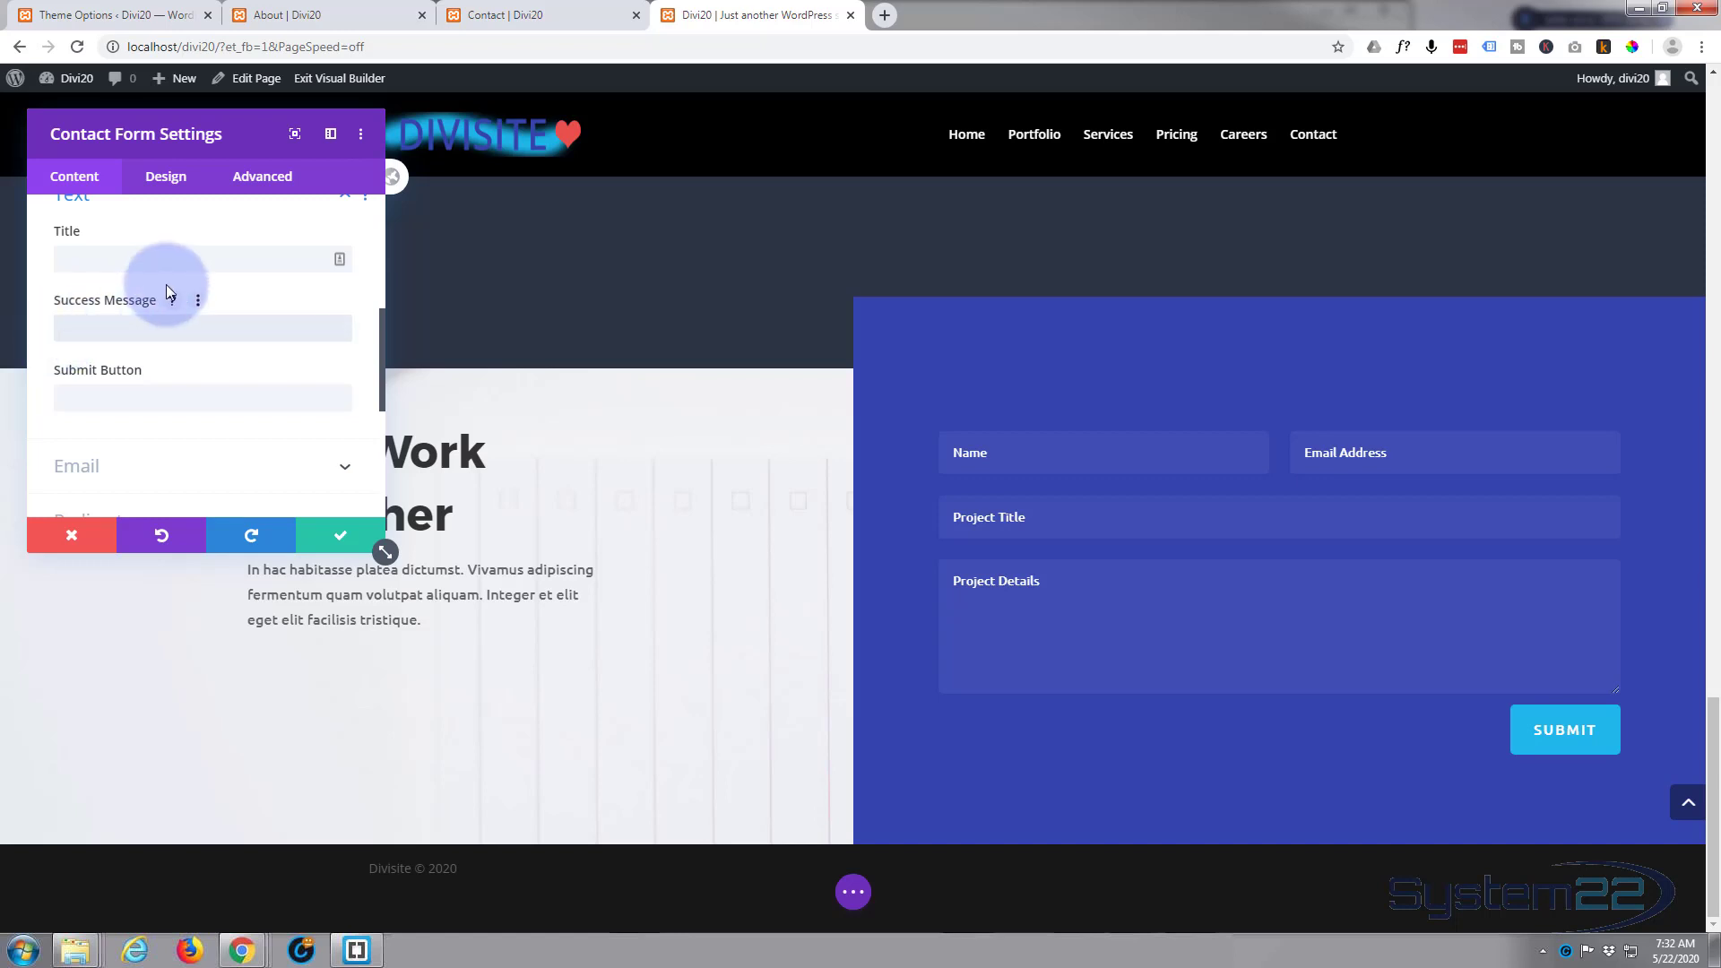
text(Message)
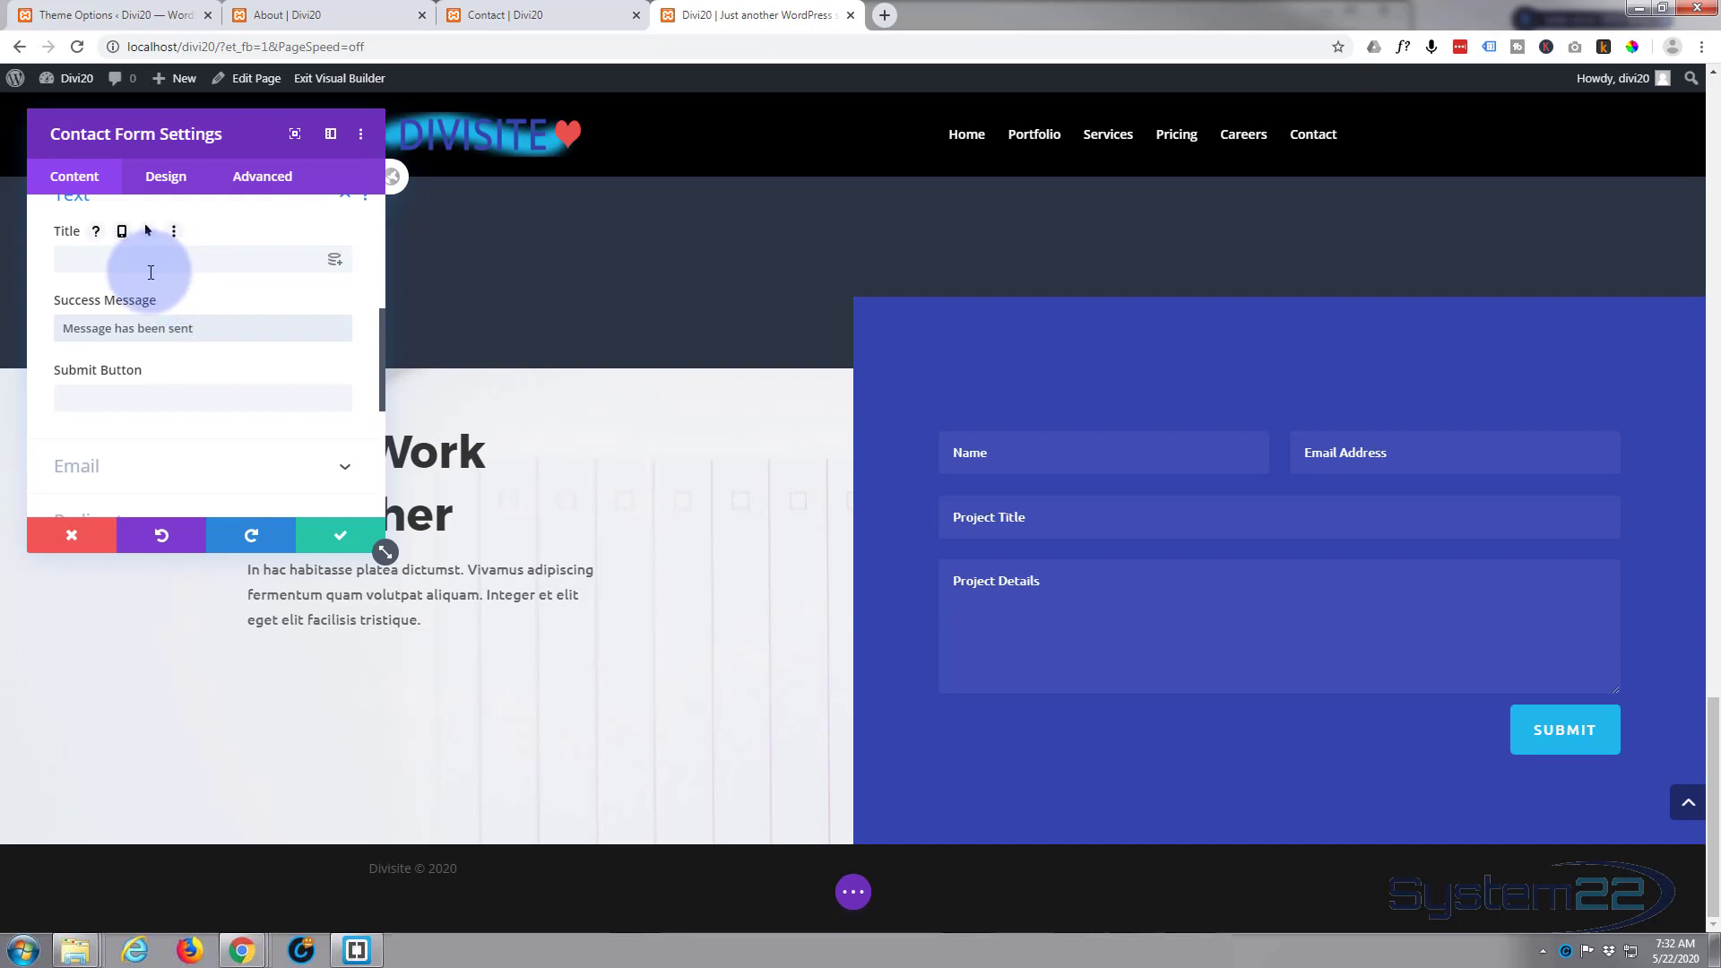
text(has been sent!)
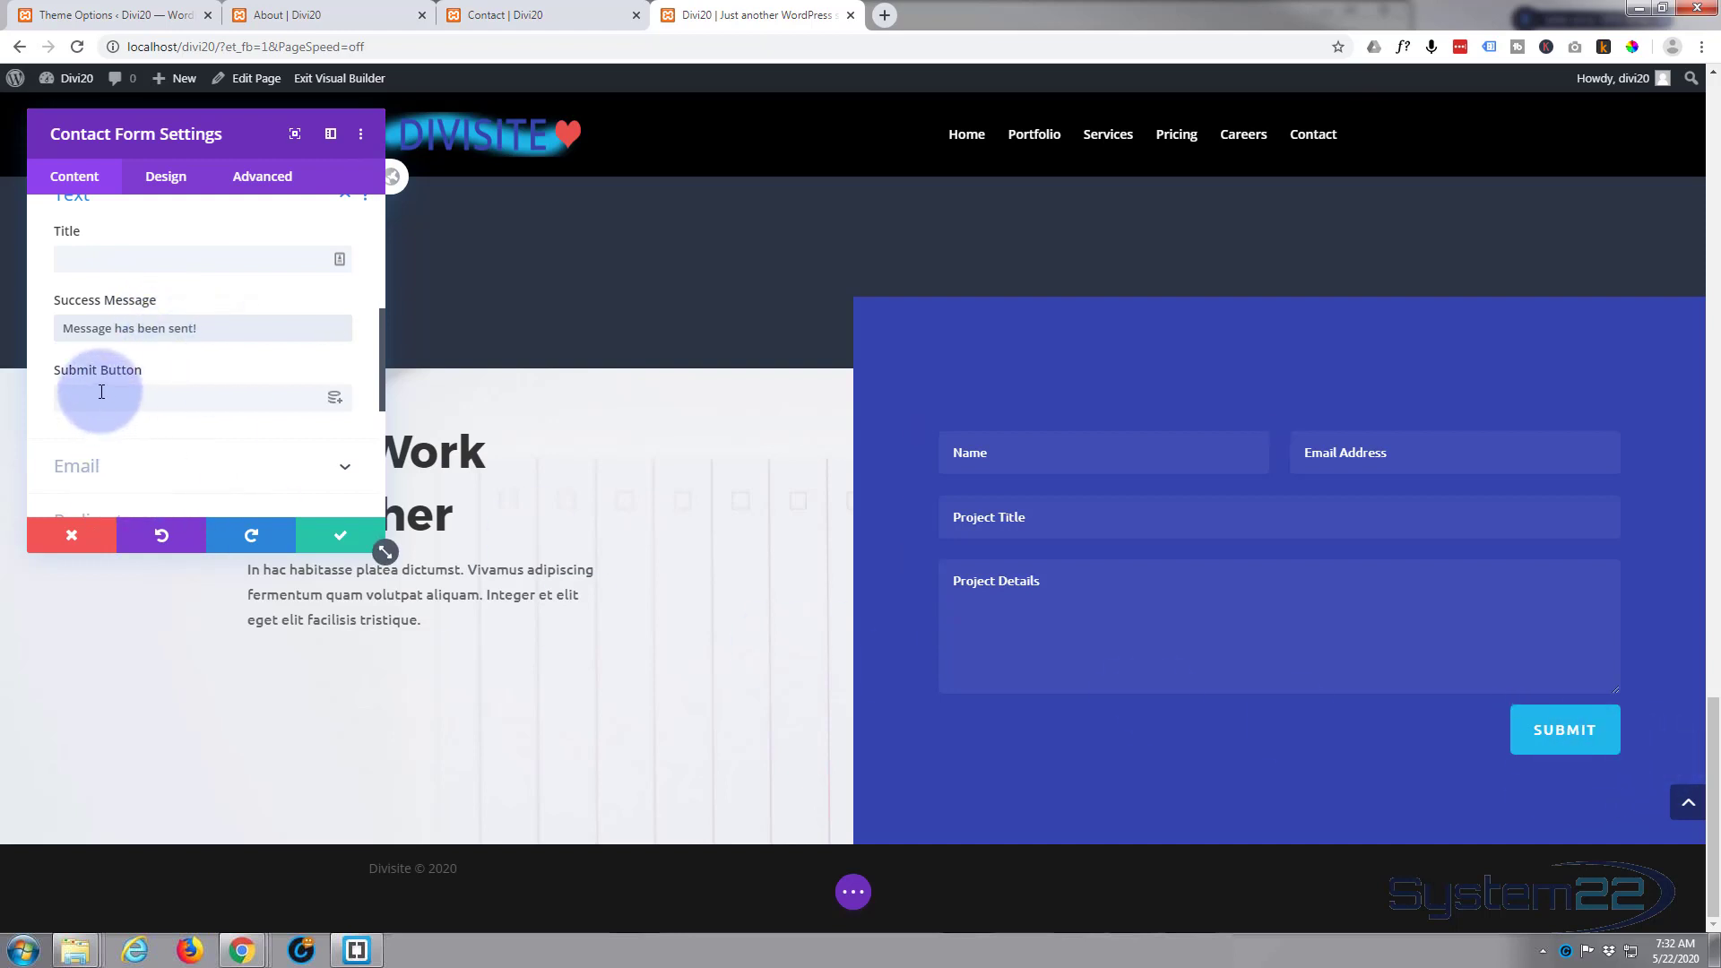
text(Reach Out)
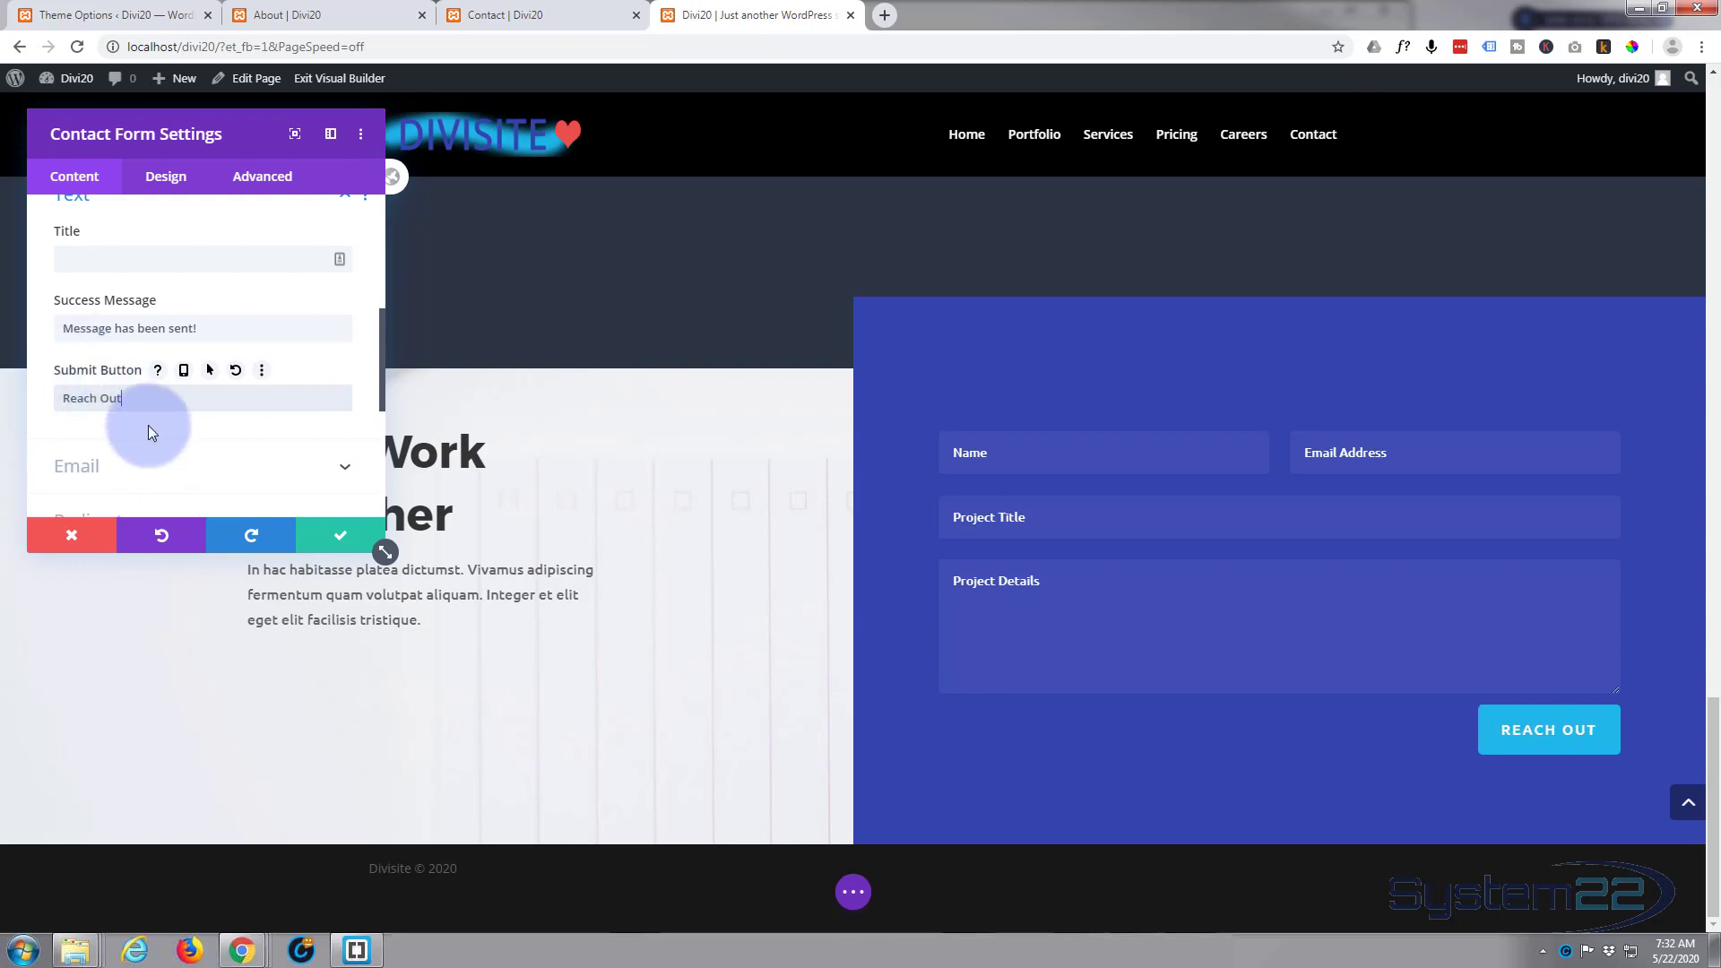
Step: Enter the recipient's email address in the contact form's email settings
scroll(146, 423, down, 2)
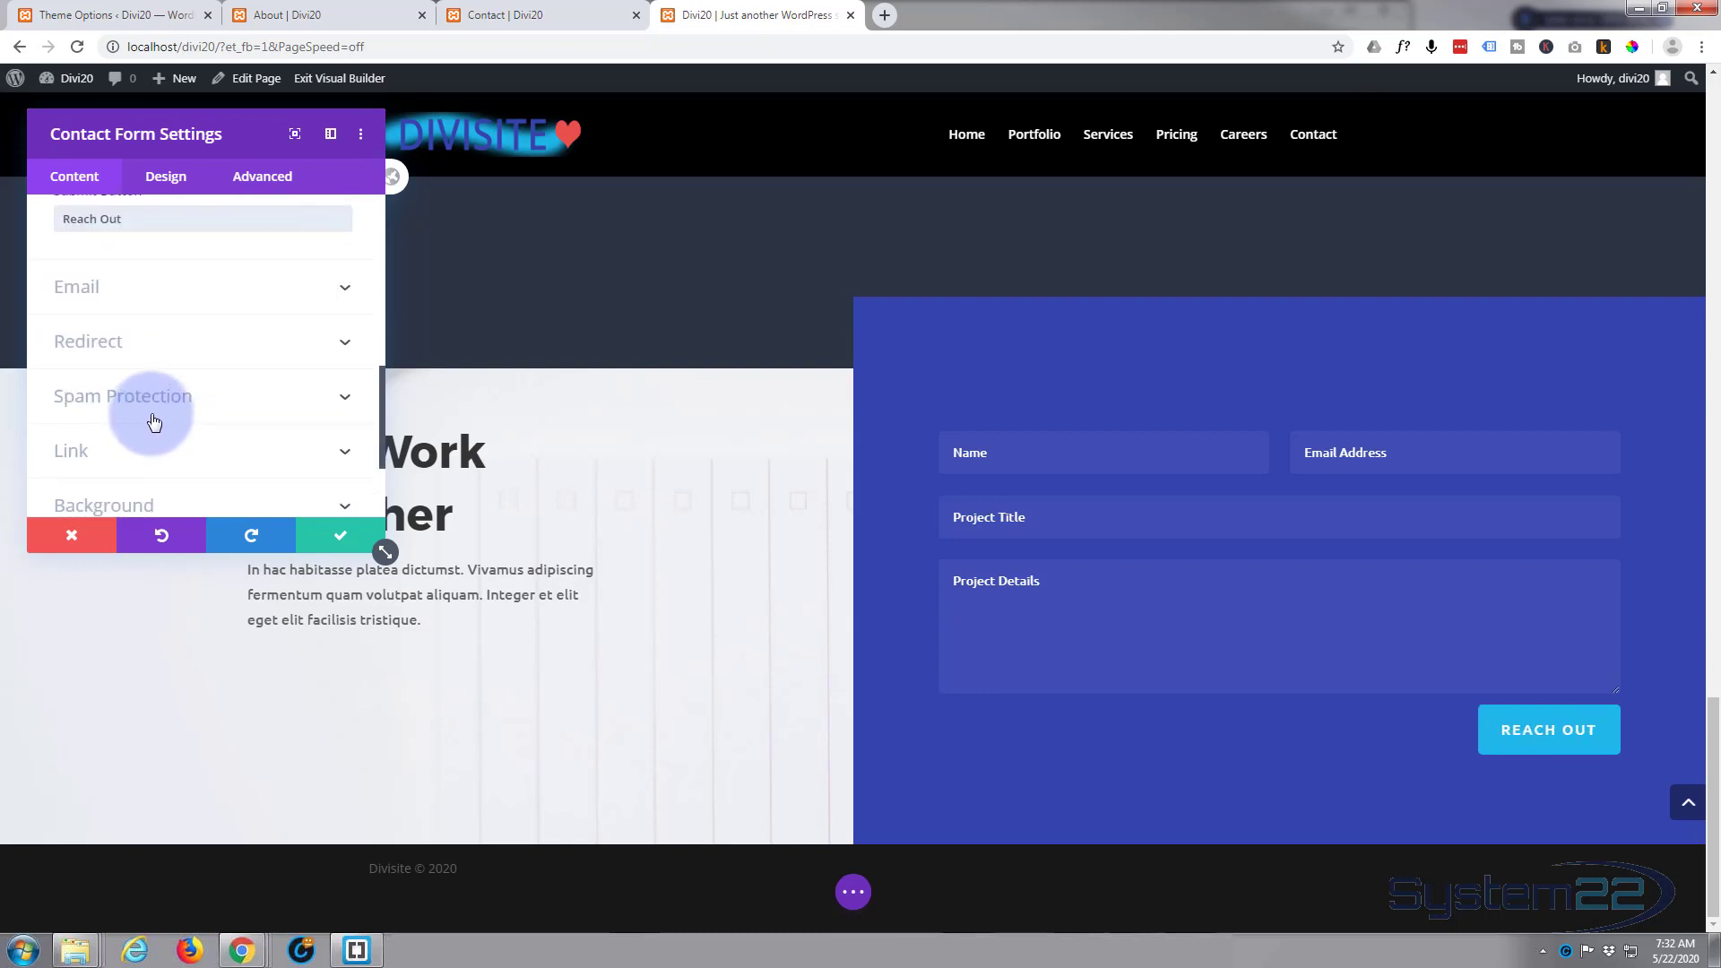
click(243, 305)
click(93, 276)
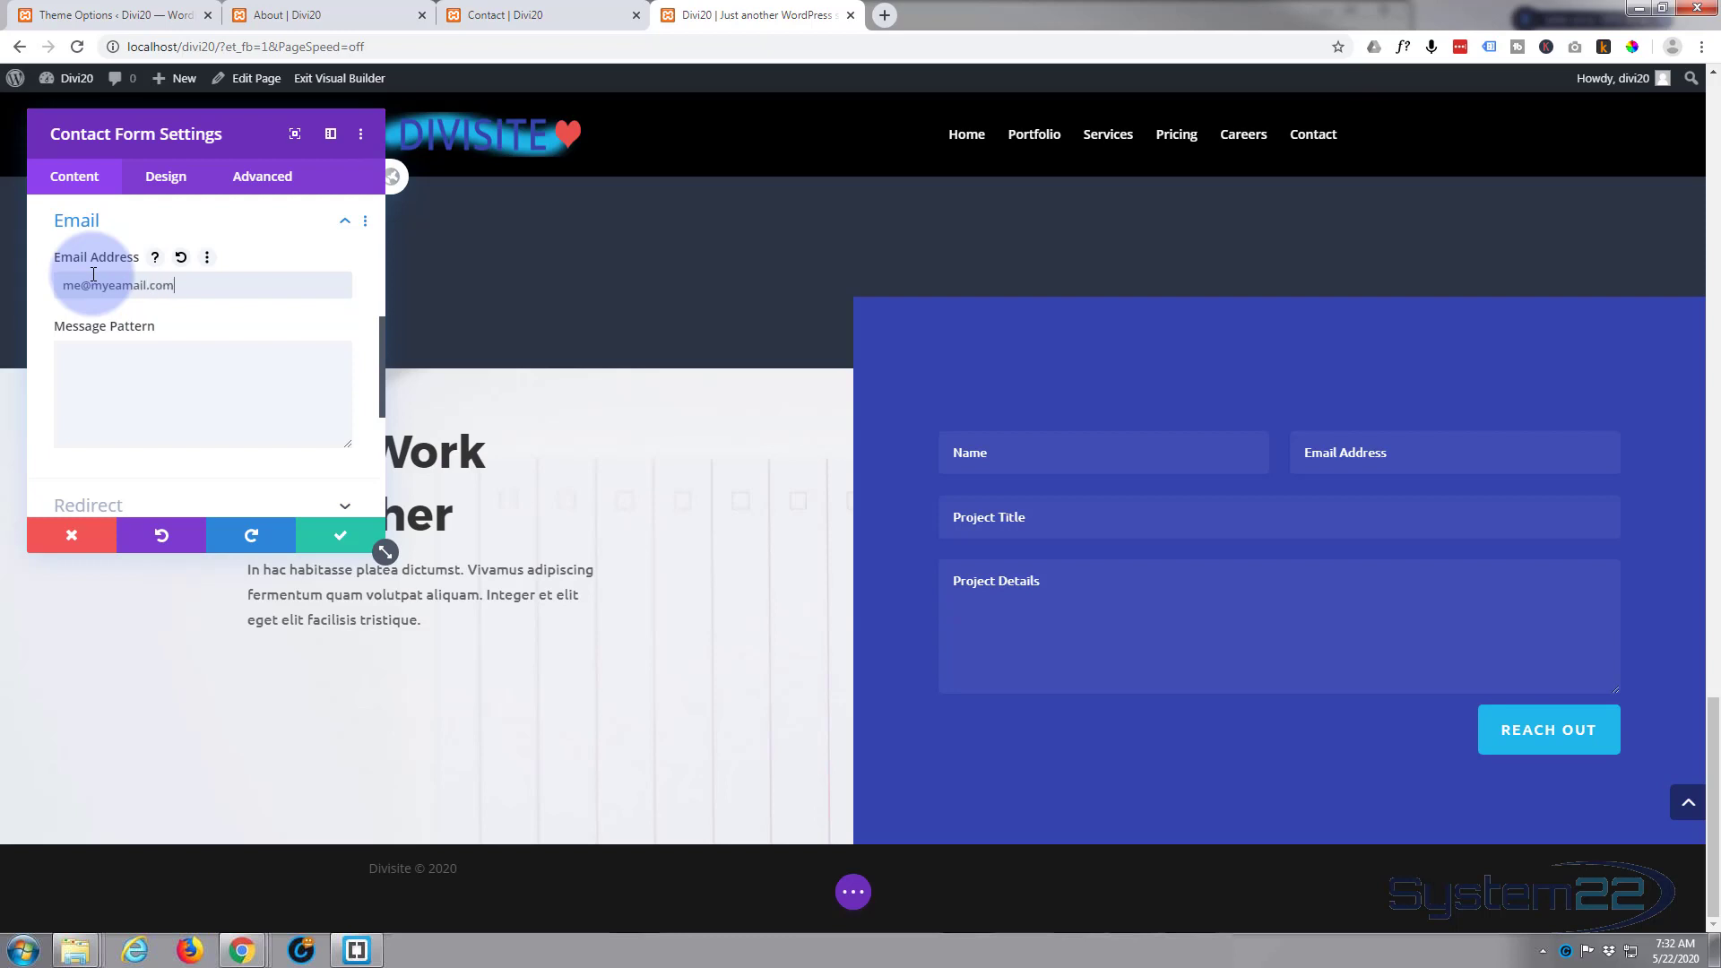
Step: Enable the contact form's redirect URL option, leave the URL blank, and save the module
scroll(153, 365, down, 3)
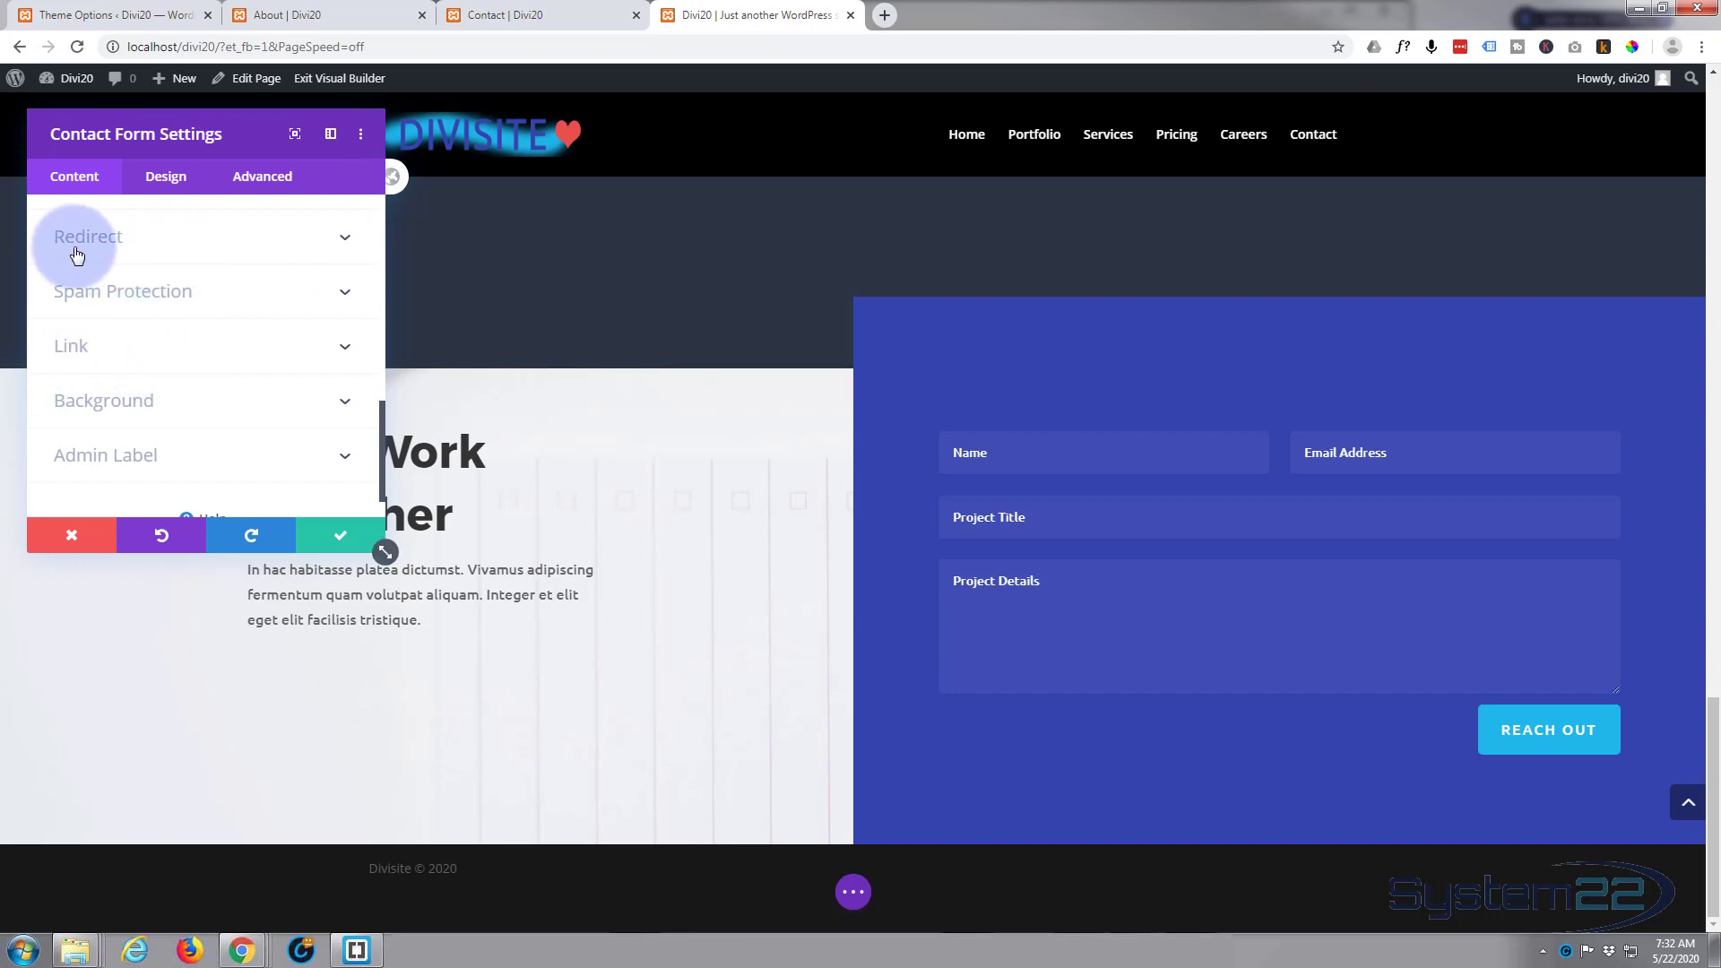
click(213, 251)
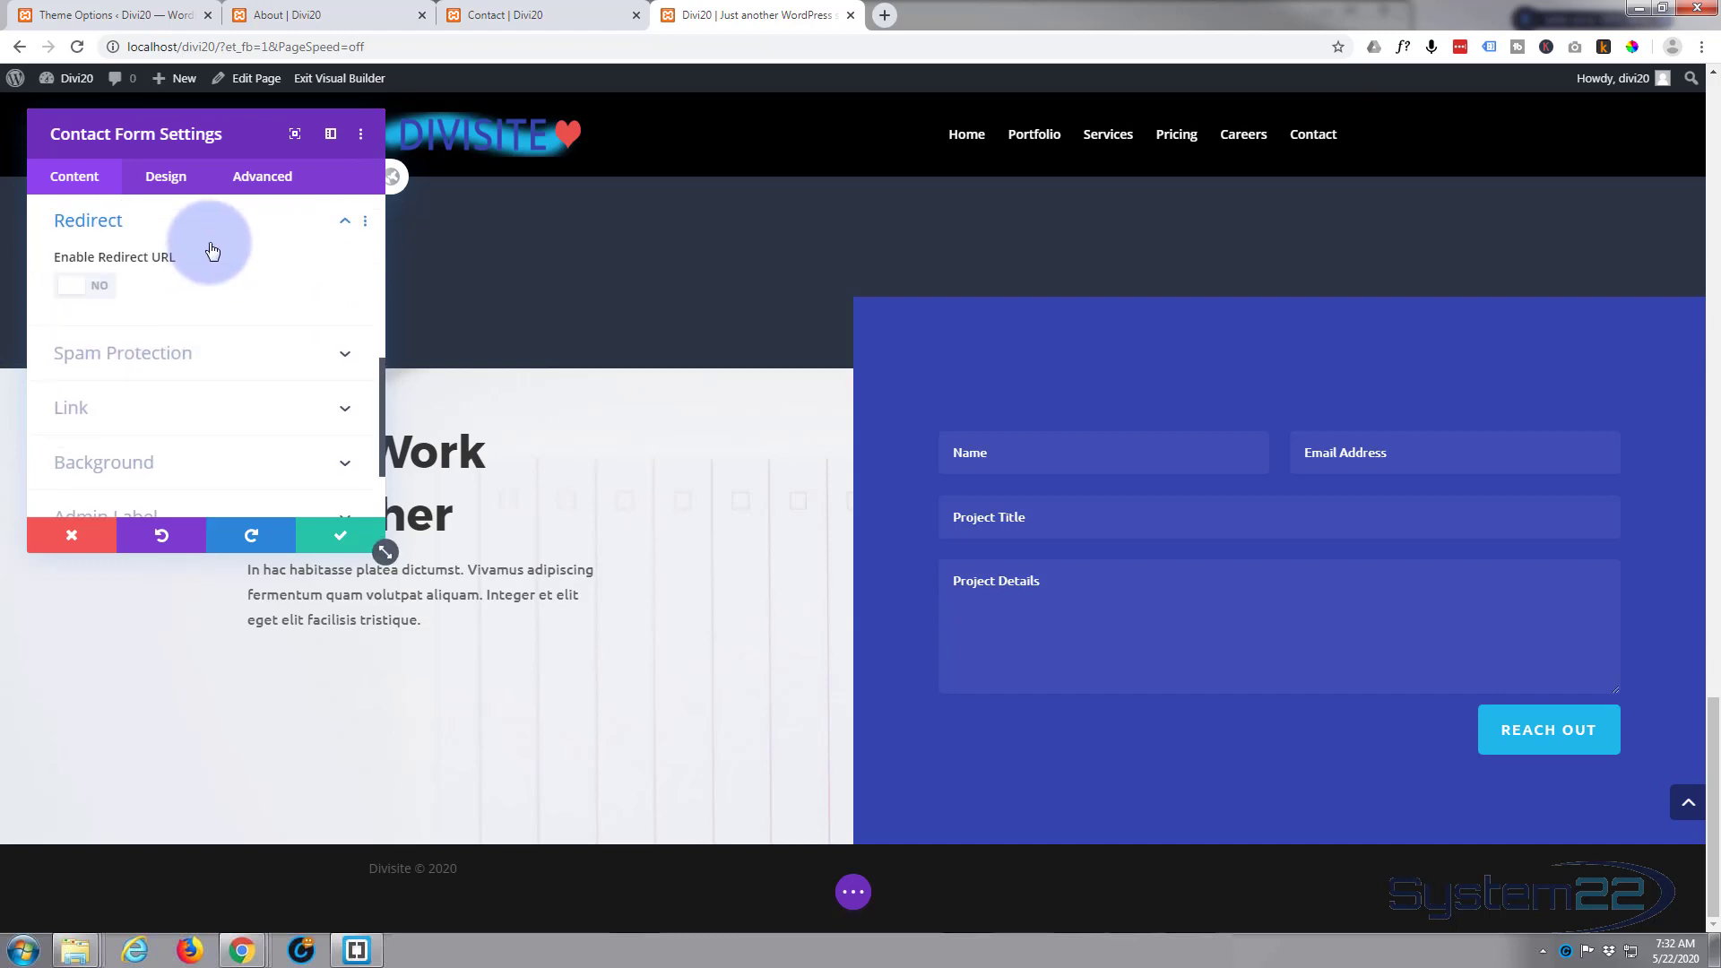
click(101, 287)
click(100, 354)
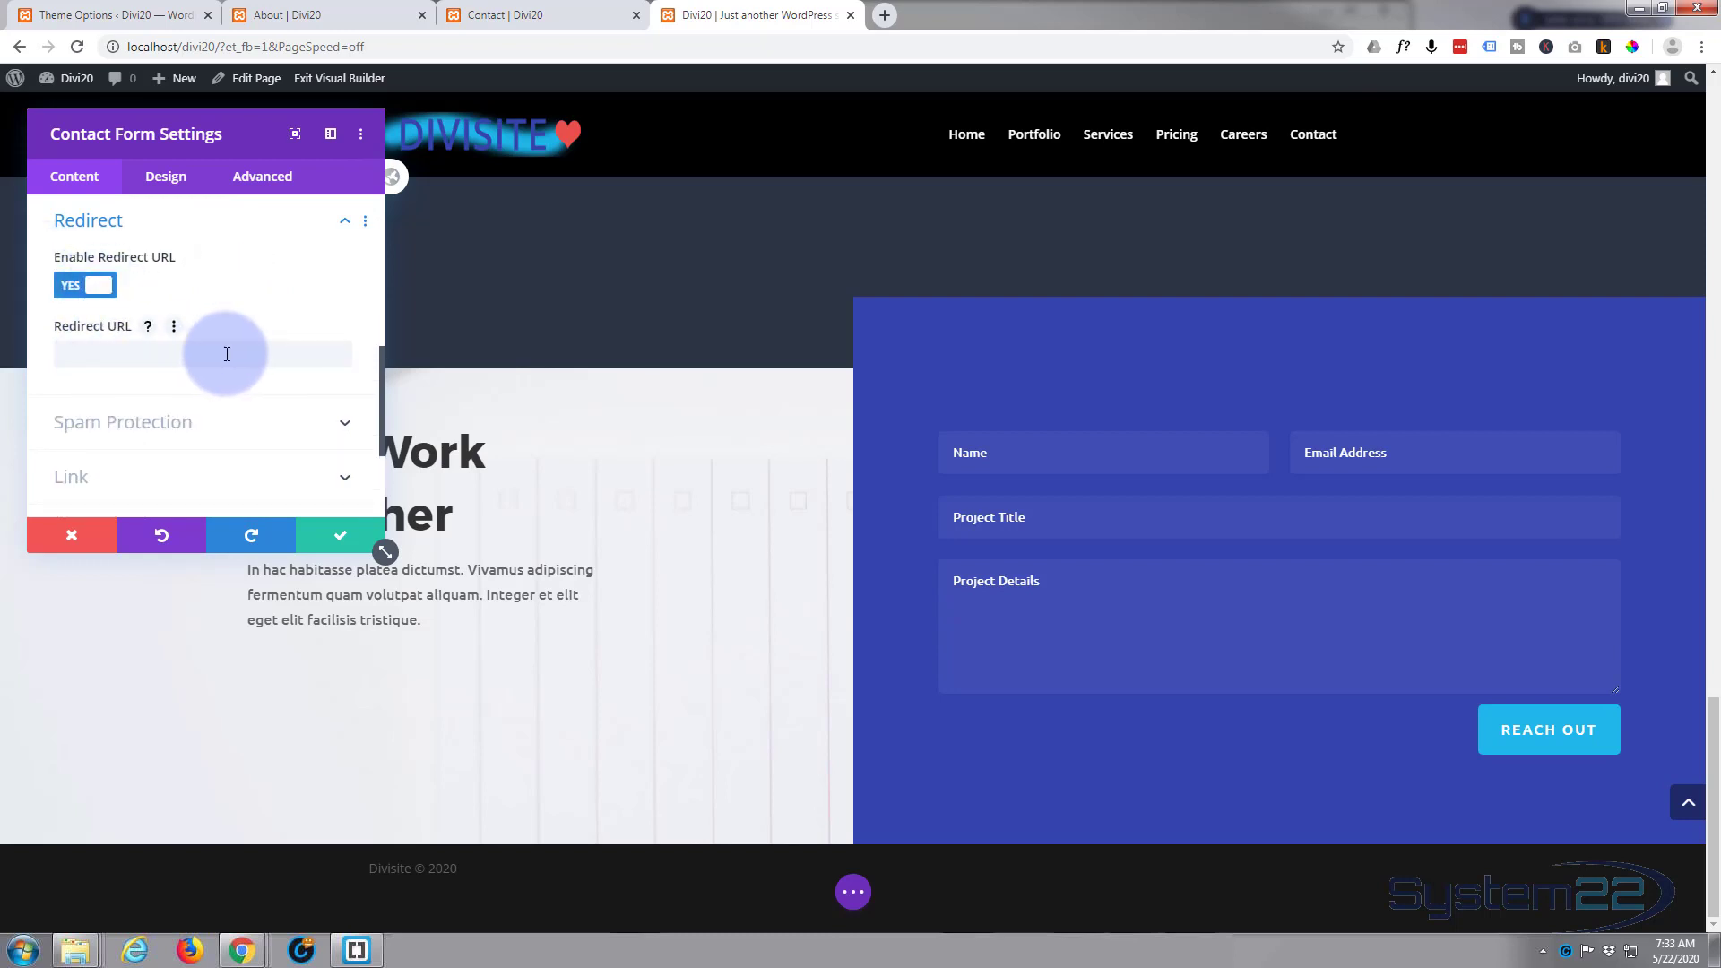
click(129, 357)
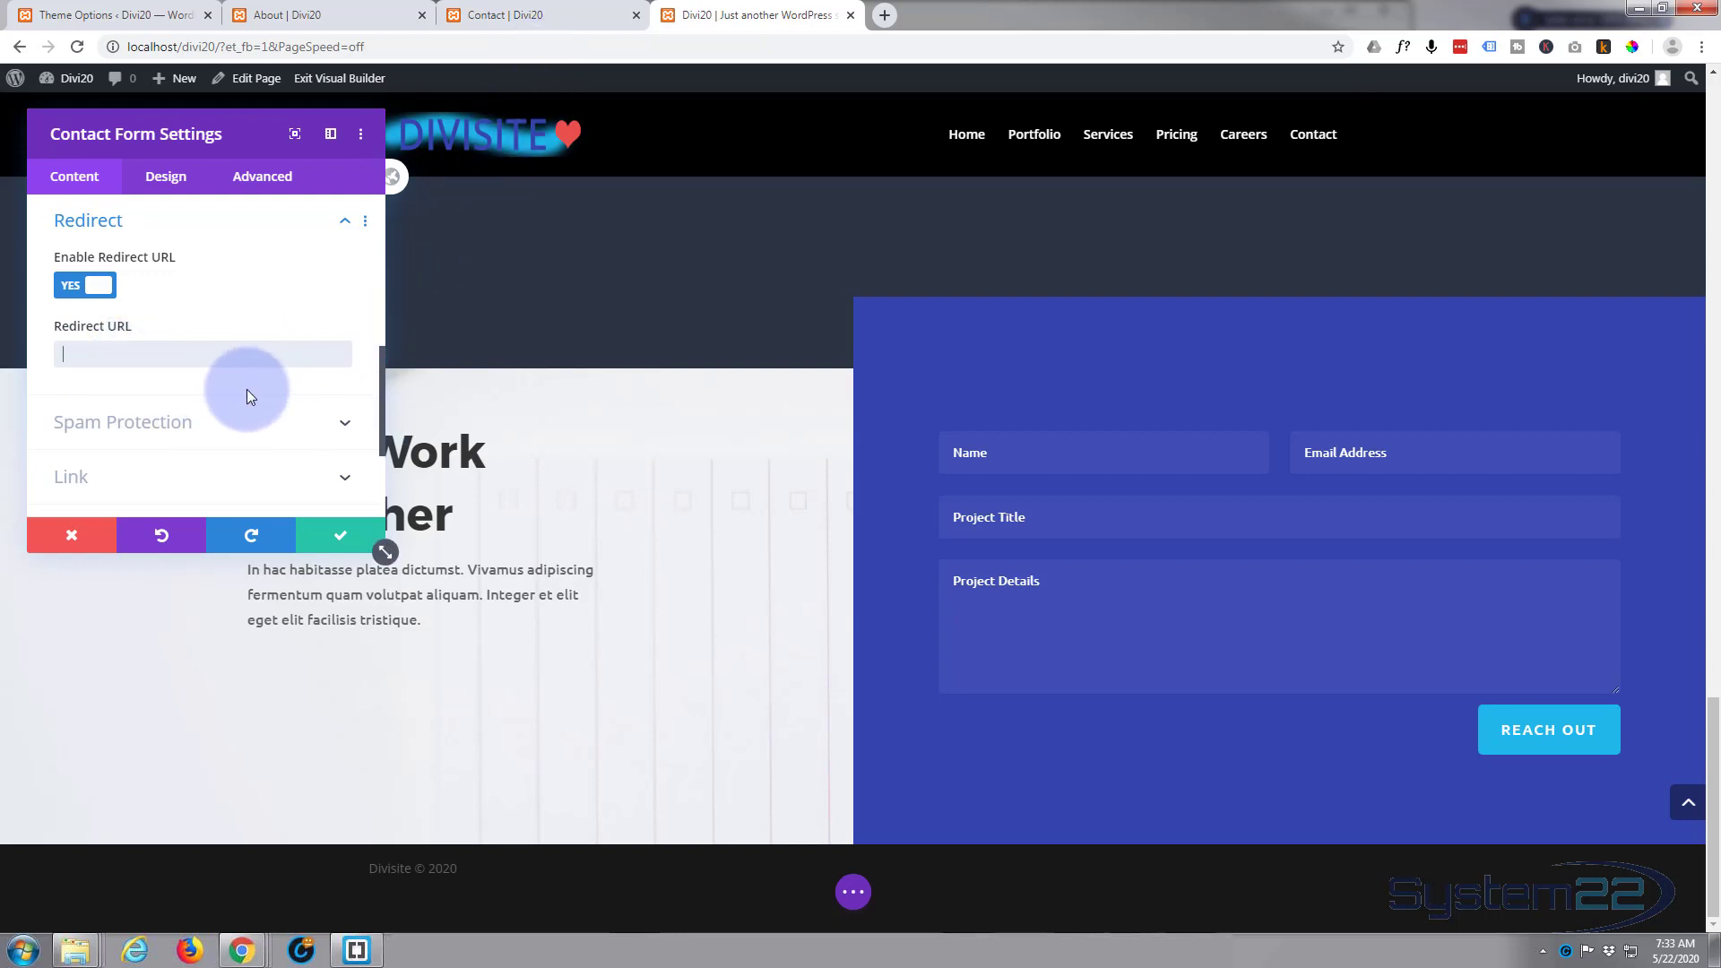
click(330, 536)
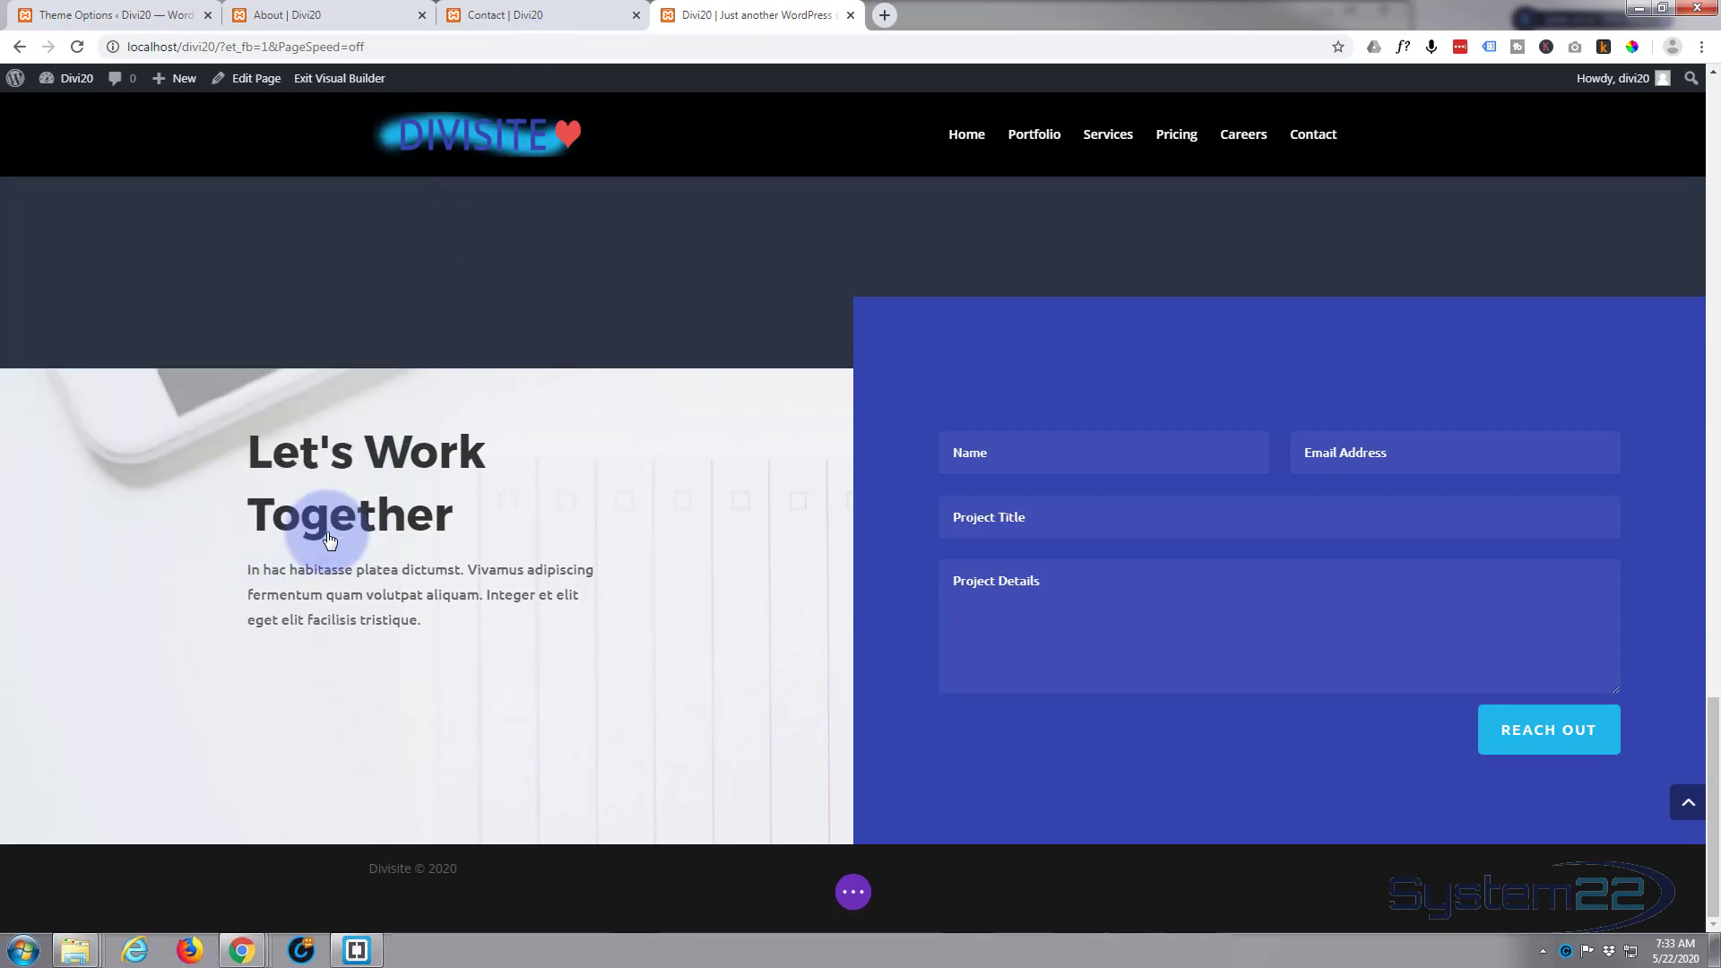
Step: Switch the homepage to wireframe view and examine its sections, rows and modules
scroll(401, 556, up, 5)
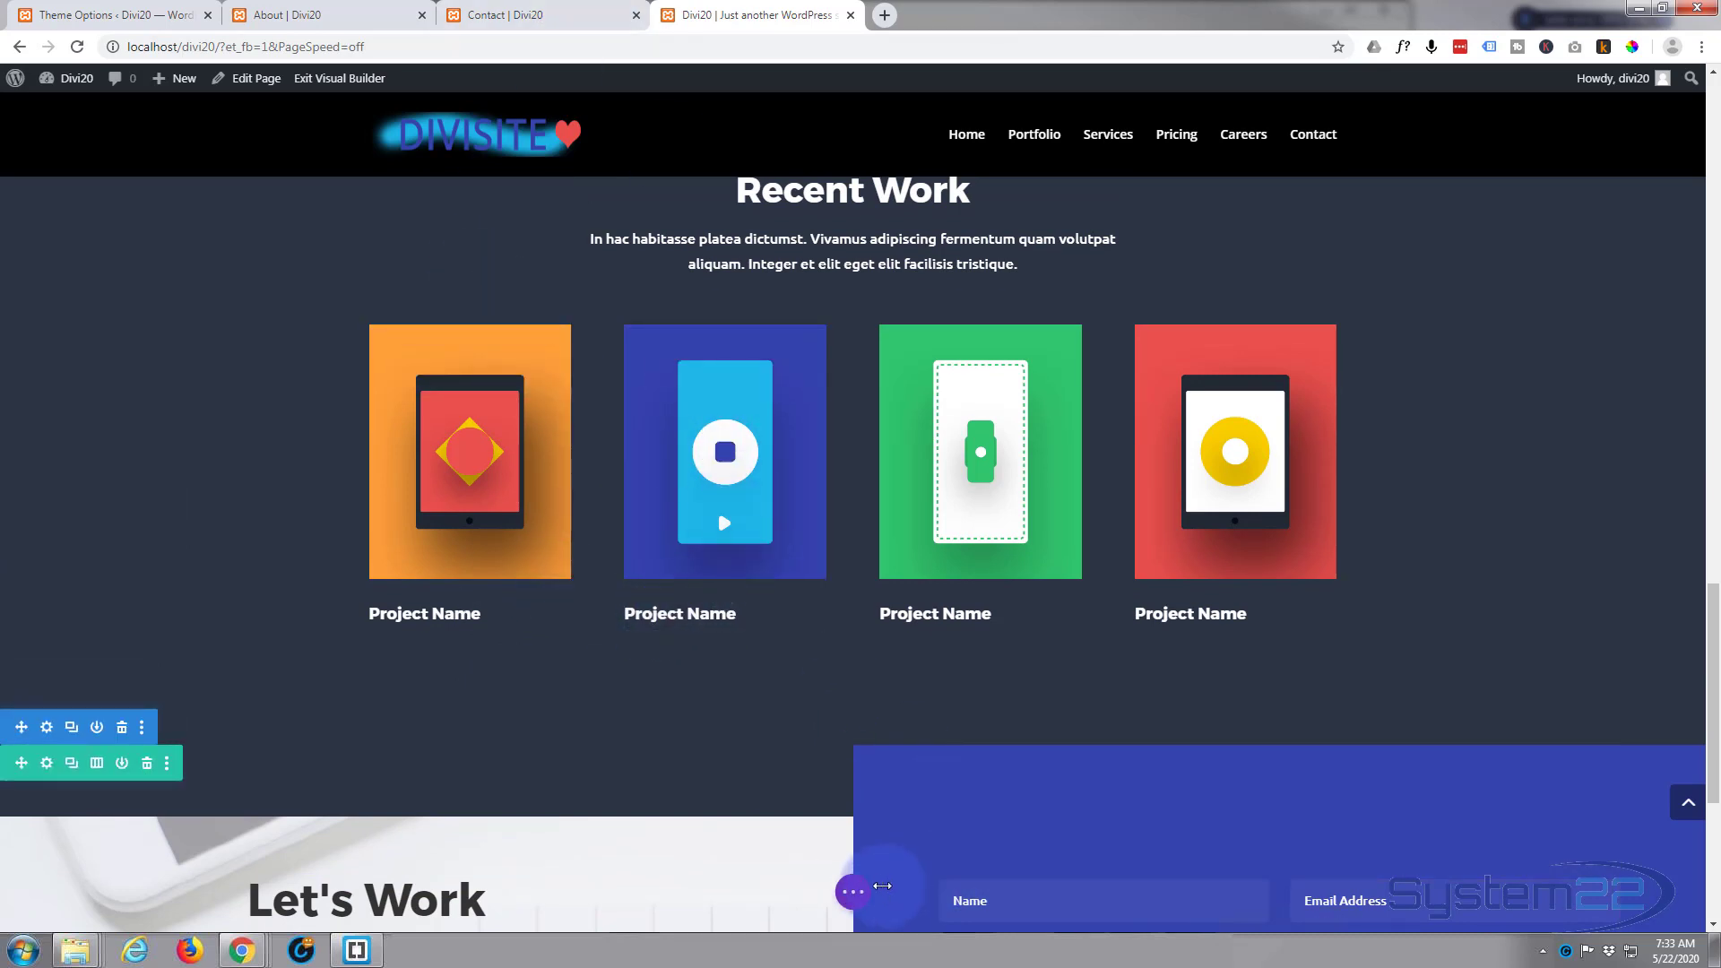
click(852, 896)
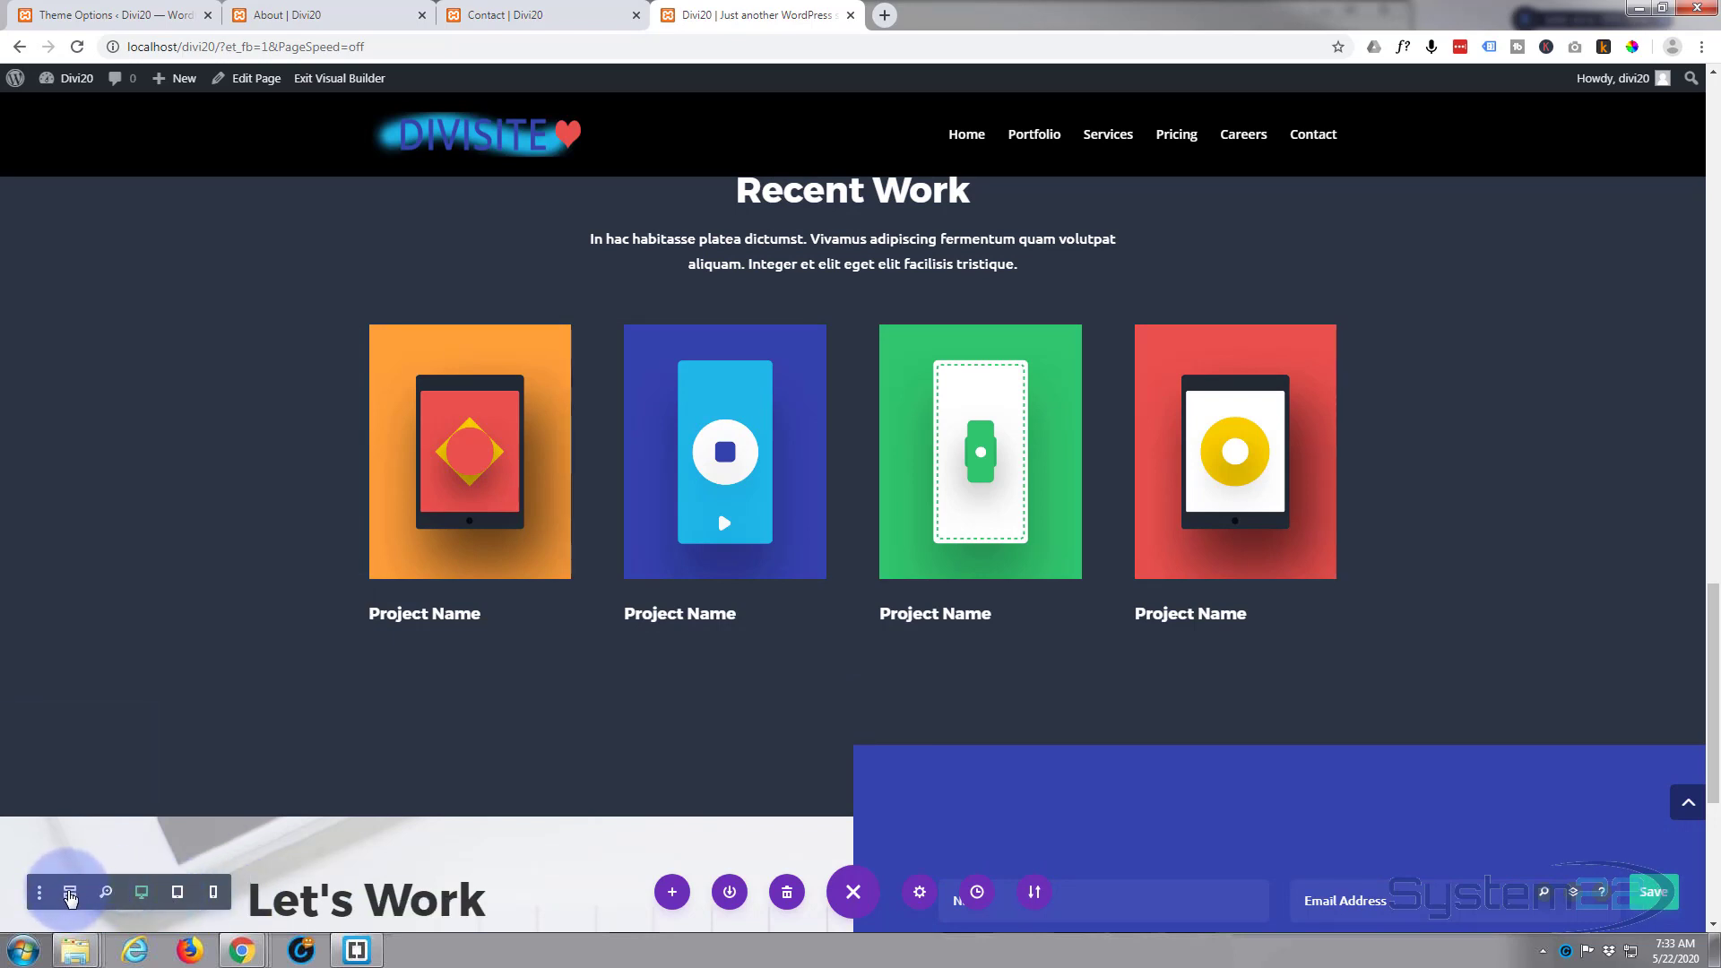
click(71, 894)
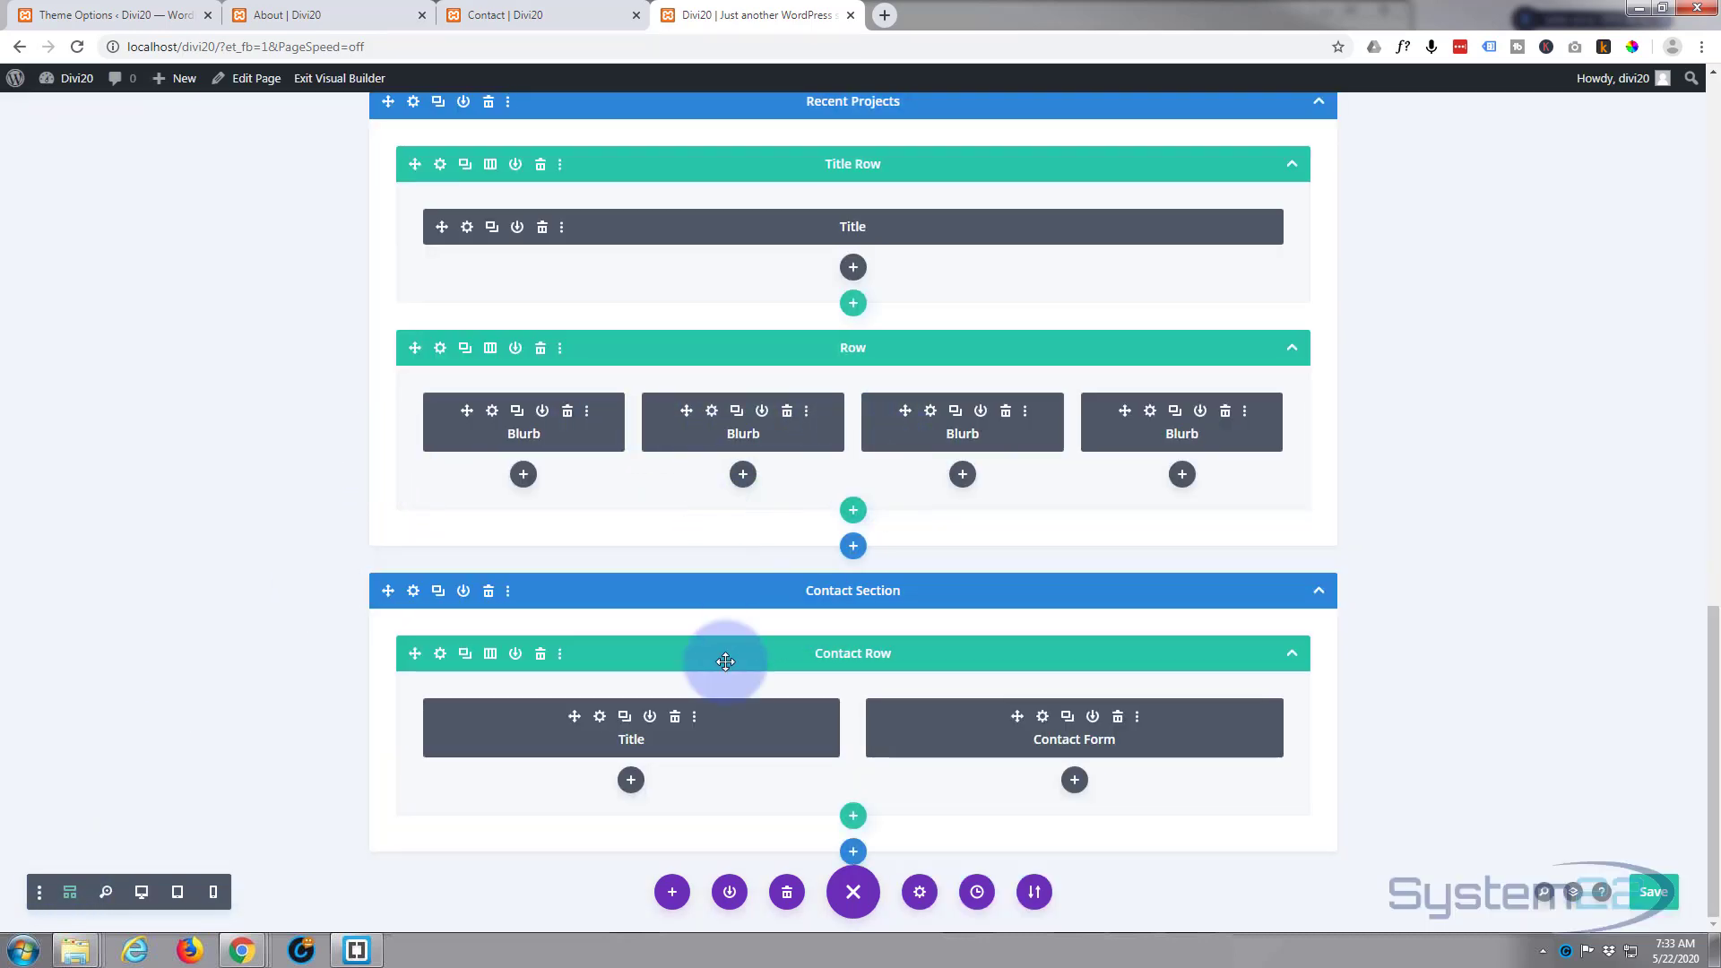
scroll(531, 773, up, 1)
scroll(531, 773, up, 12)
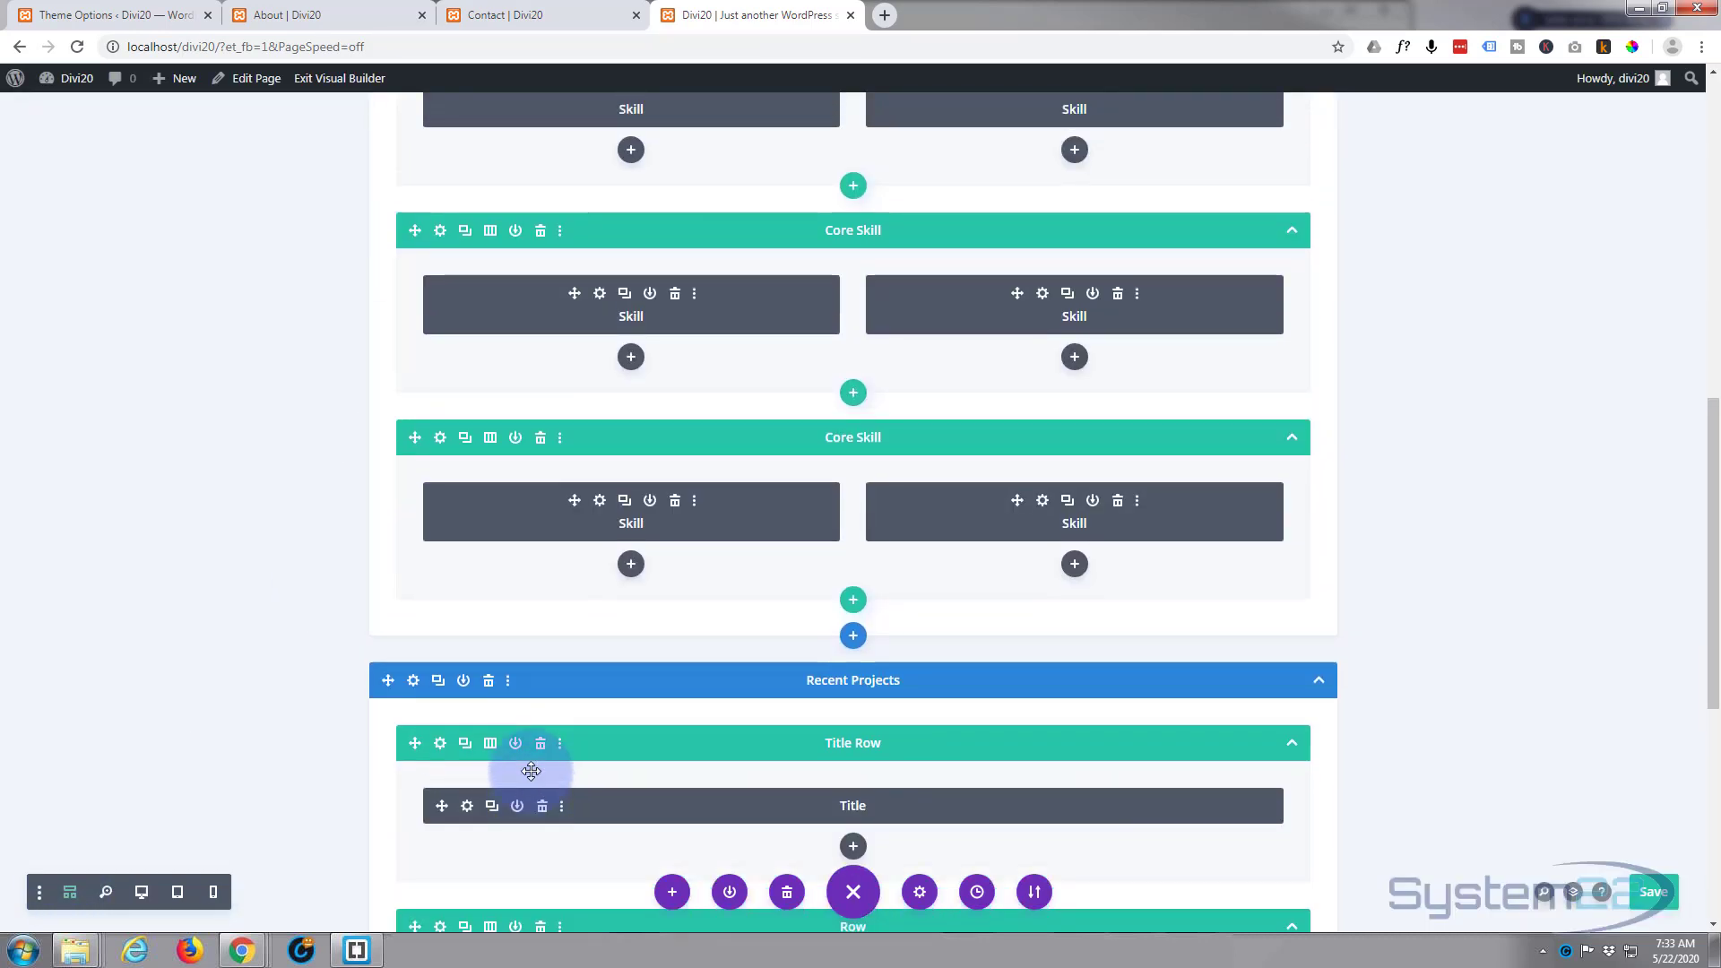
scroll(531, 771, up, 2)
scroll(532, 770, down, 6)
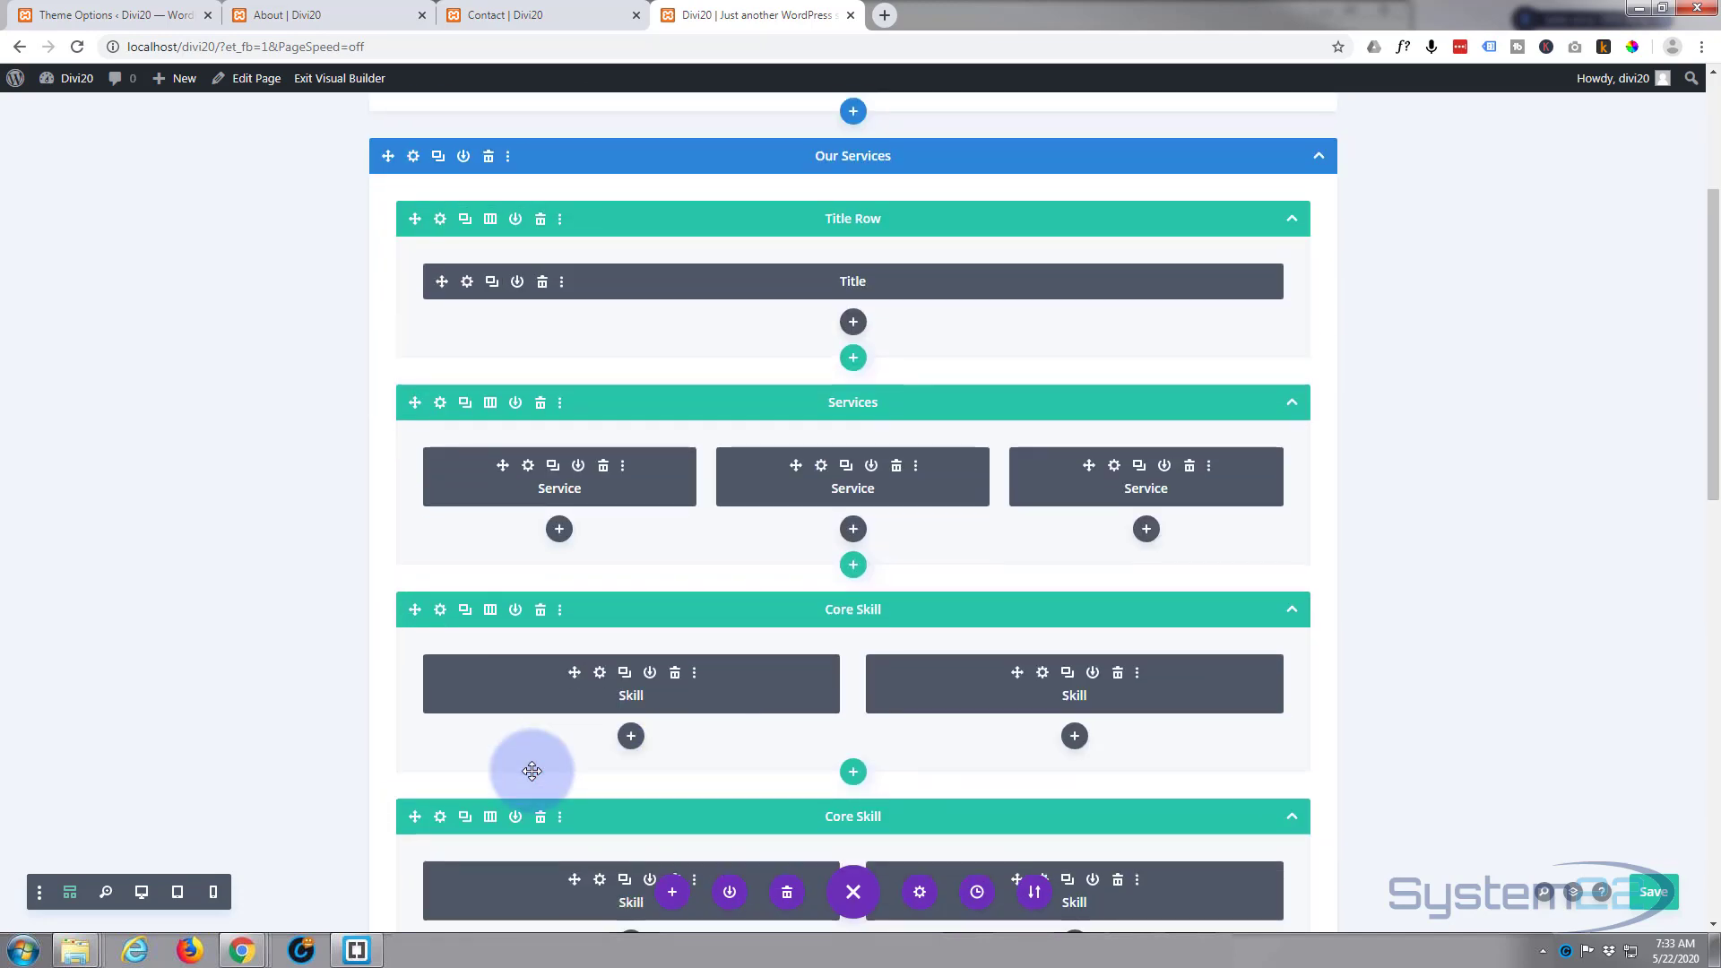
scroll(532, 770, down, 8)
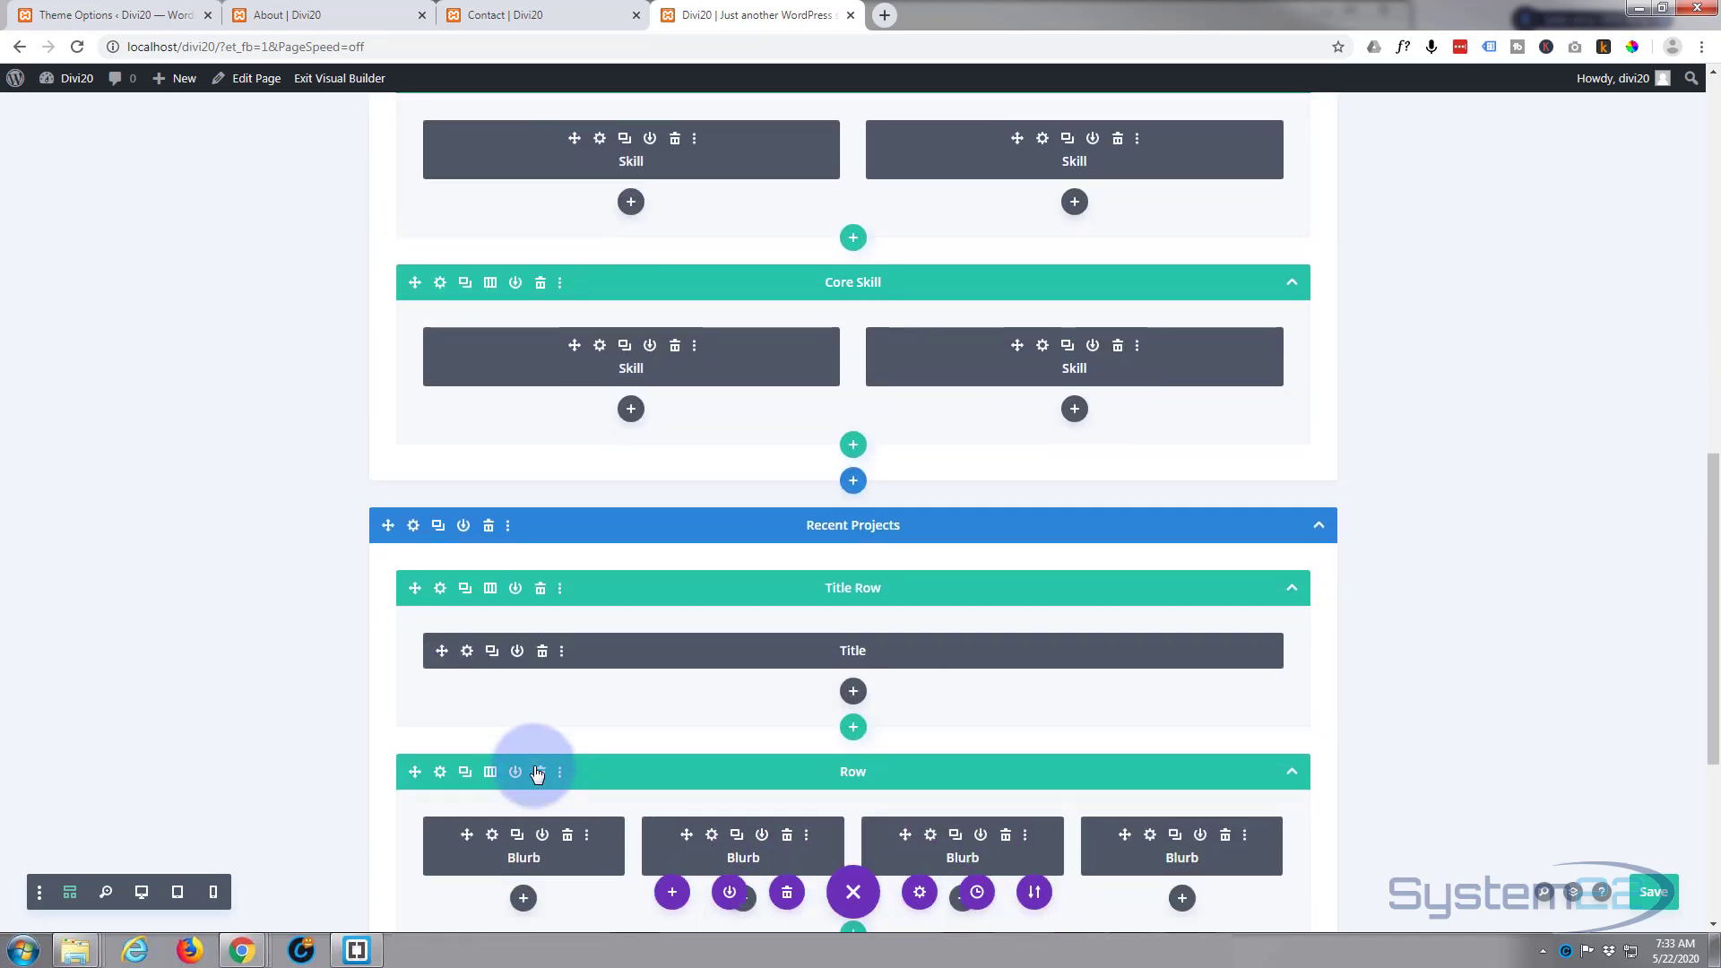
scroll(533, 765, down, 1)
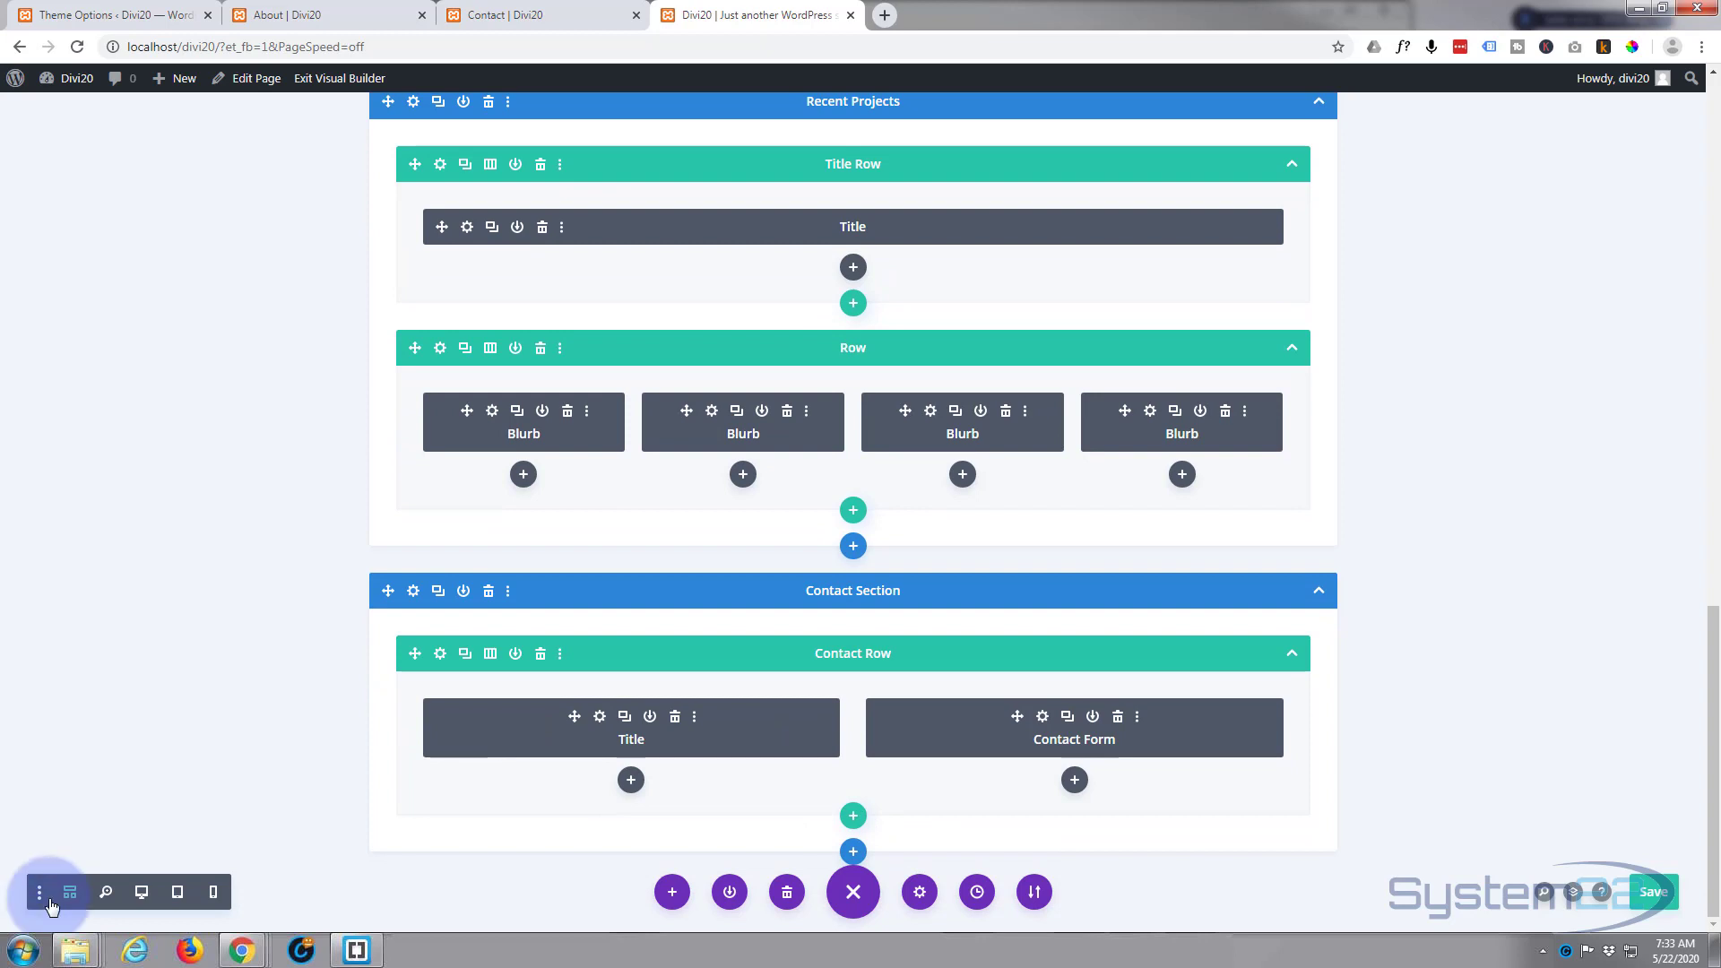
Step: Preview the homepage layout in the builder's desktop, tablet and phone views
click(140, 892)
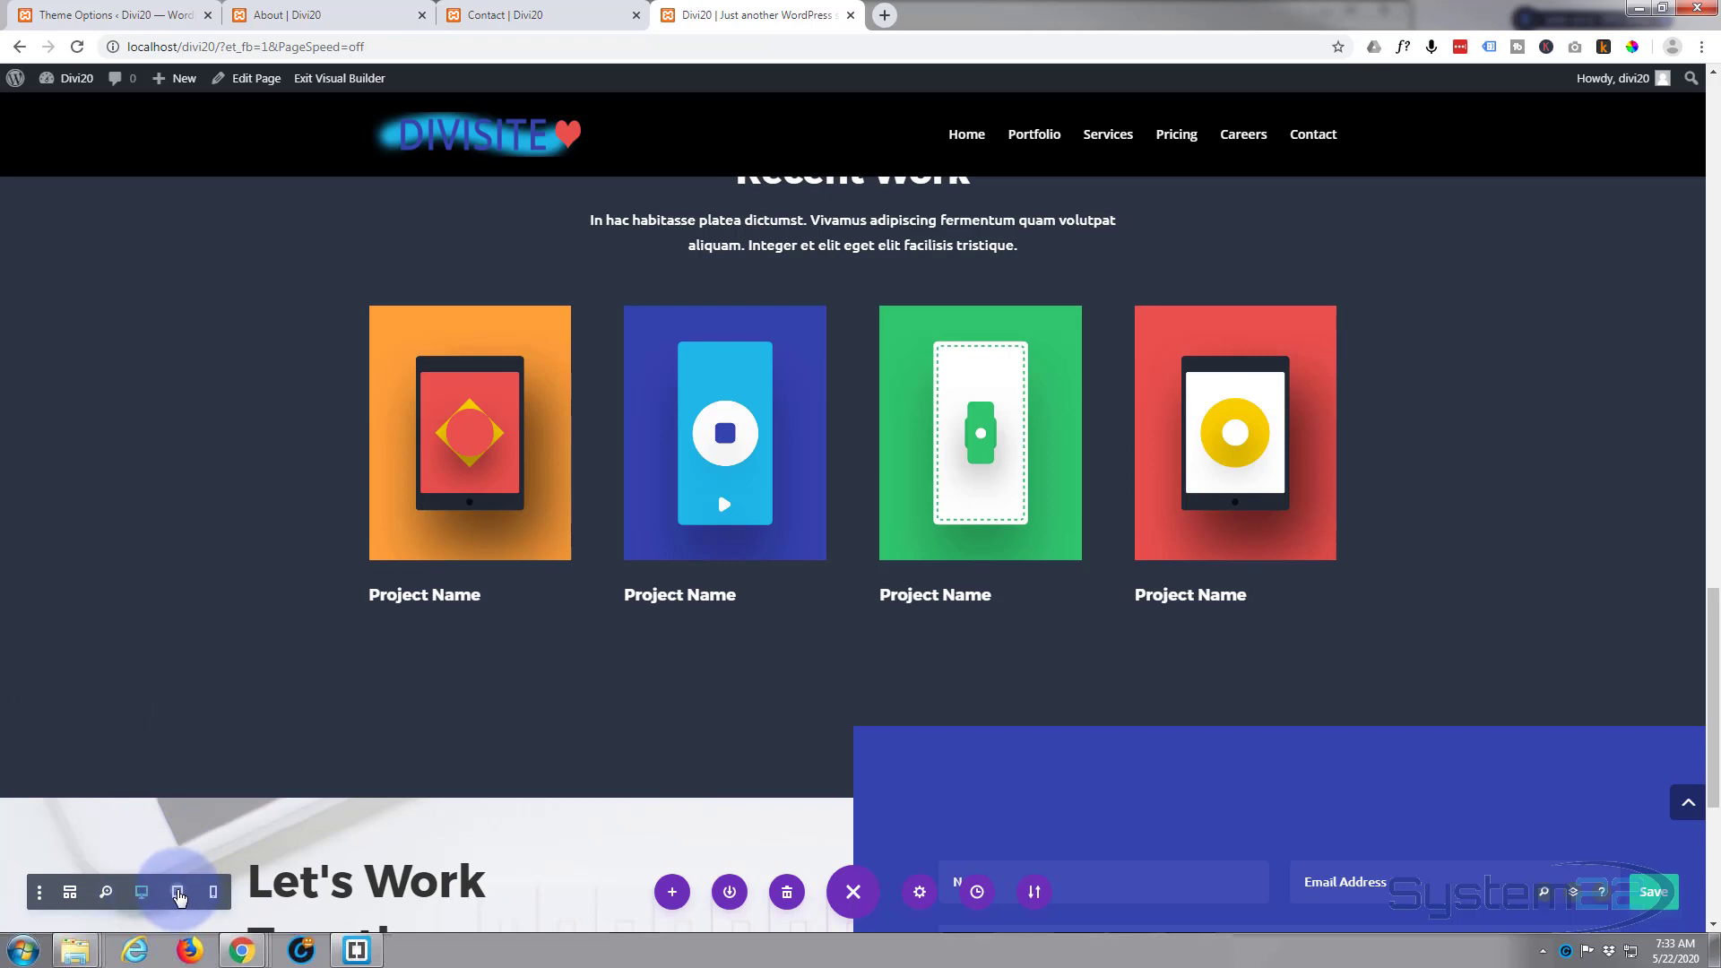
click(179, 893)
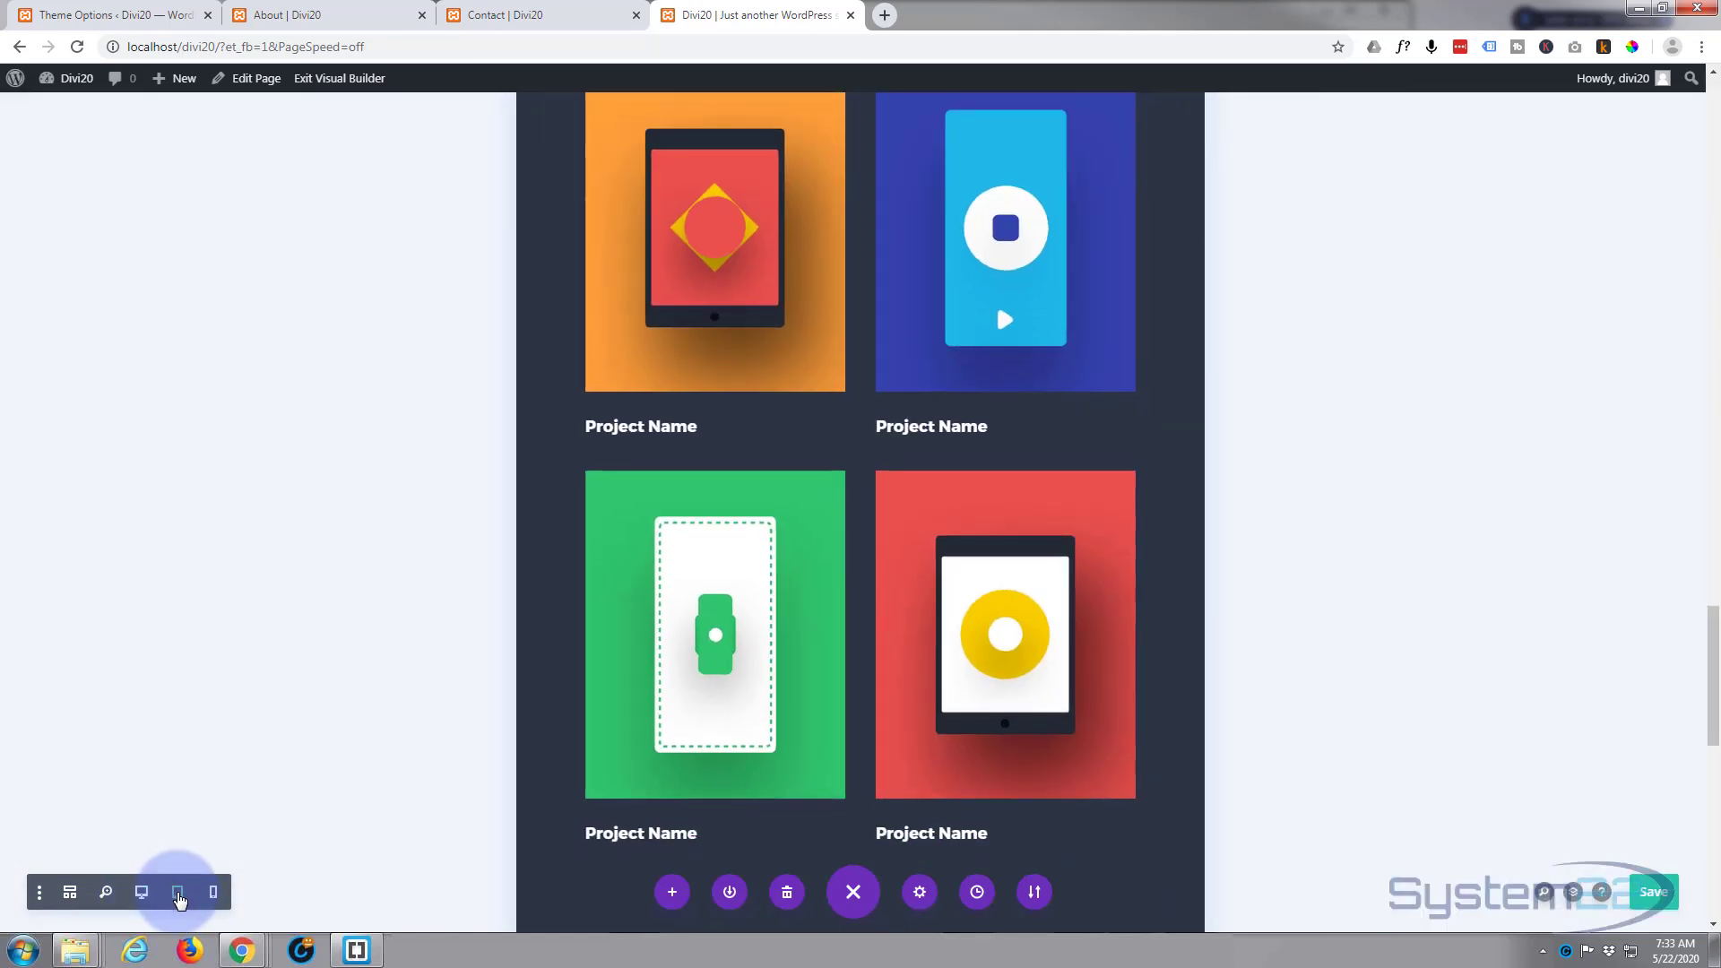
click(213, 893)
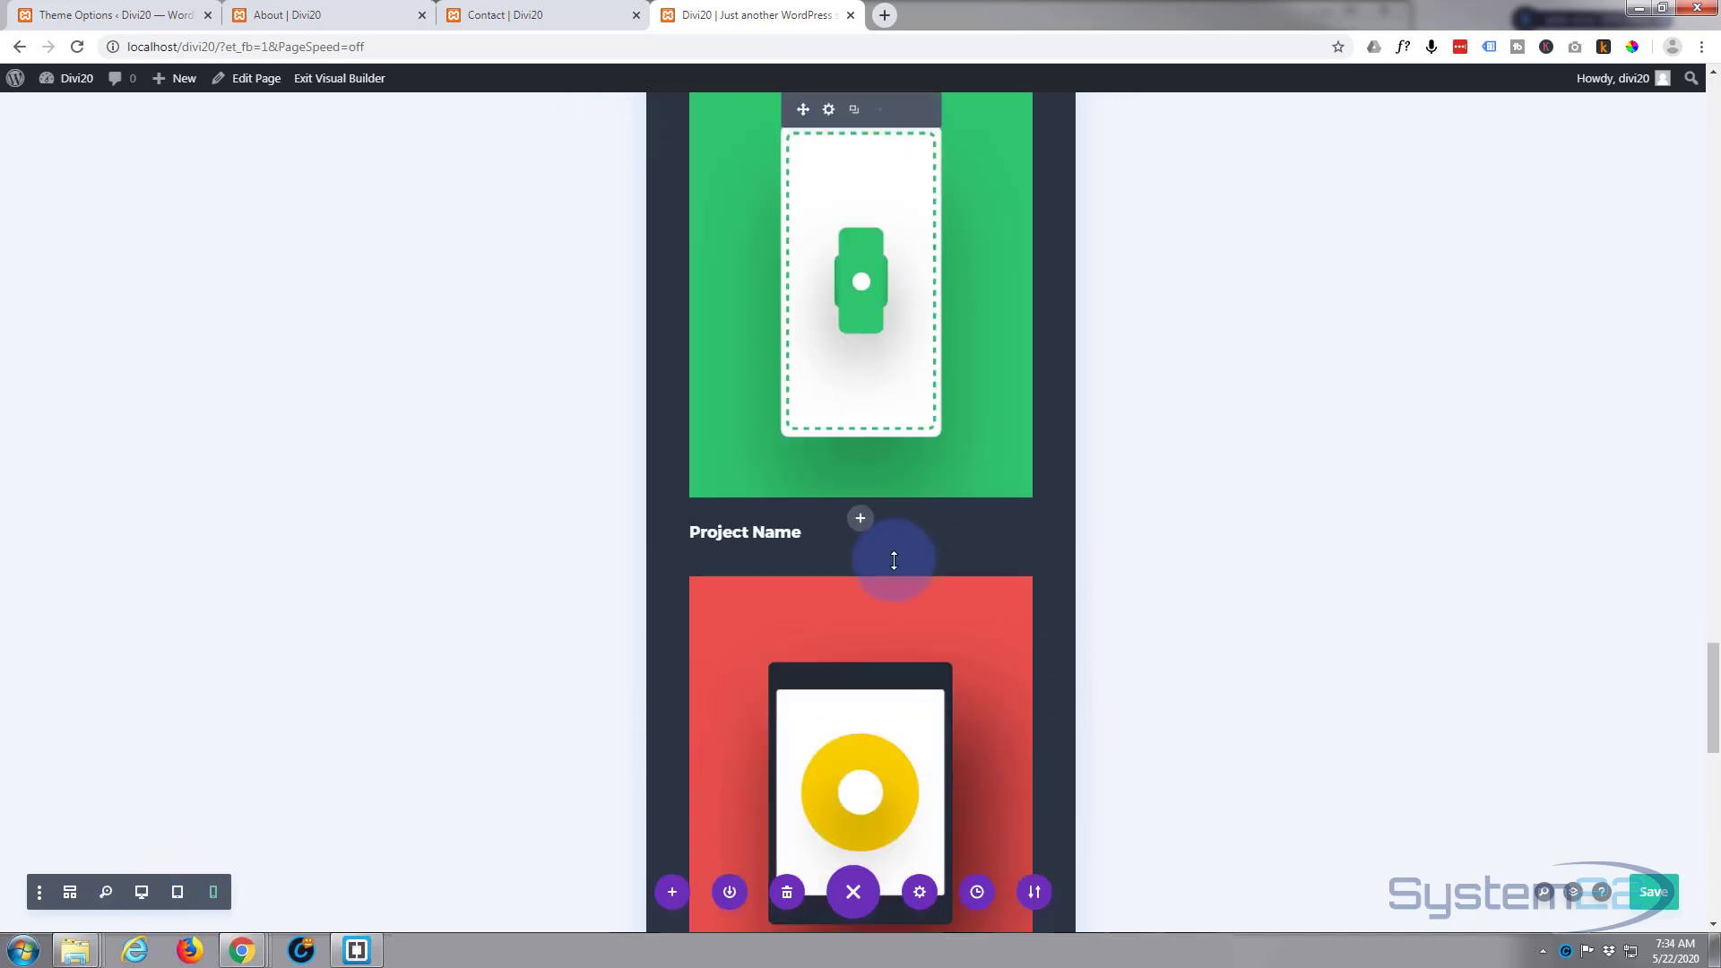
scroll(901, 565, up, 13)
scroll(906, 570, up, 14)
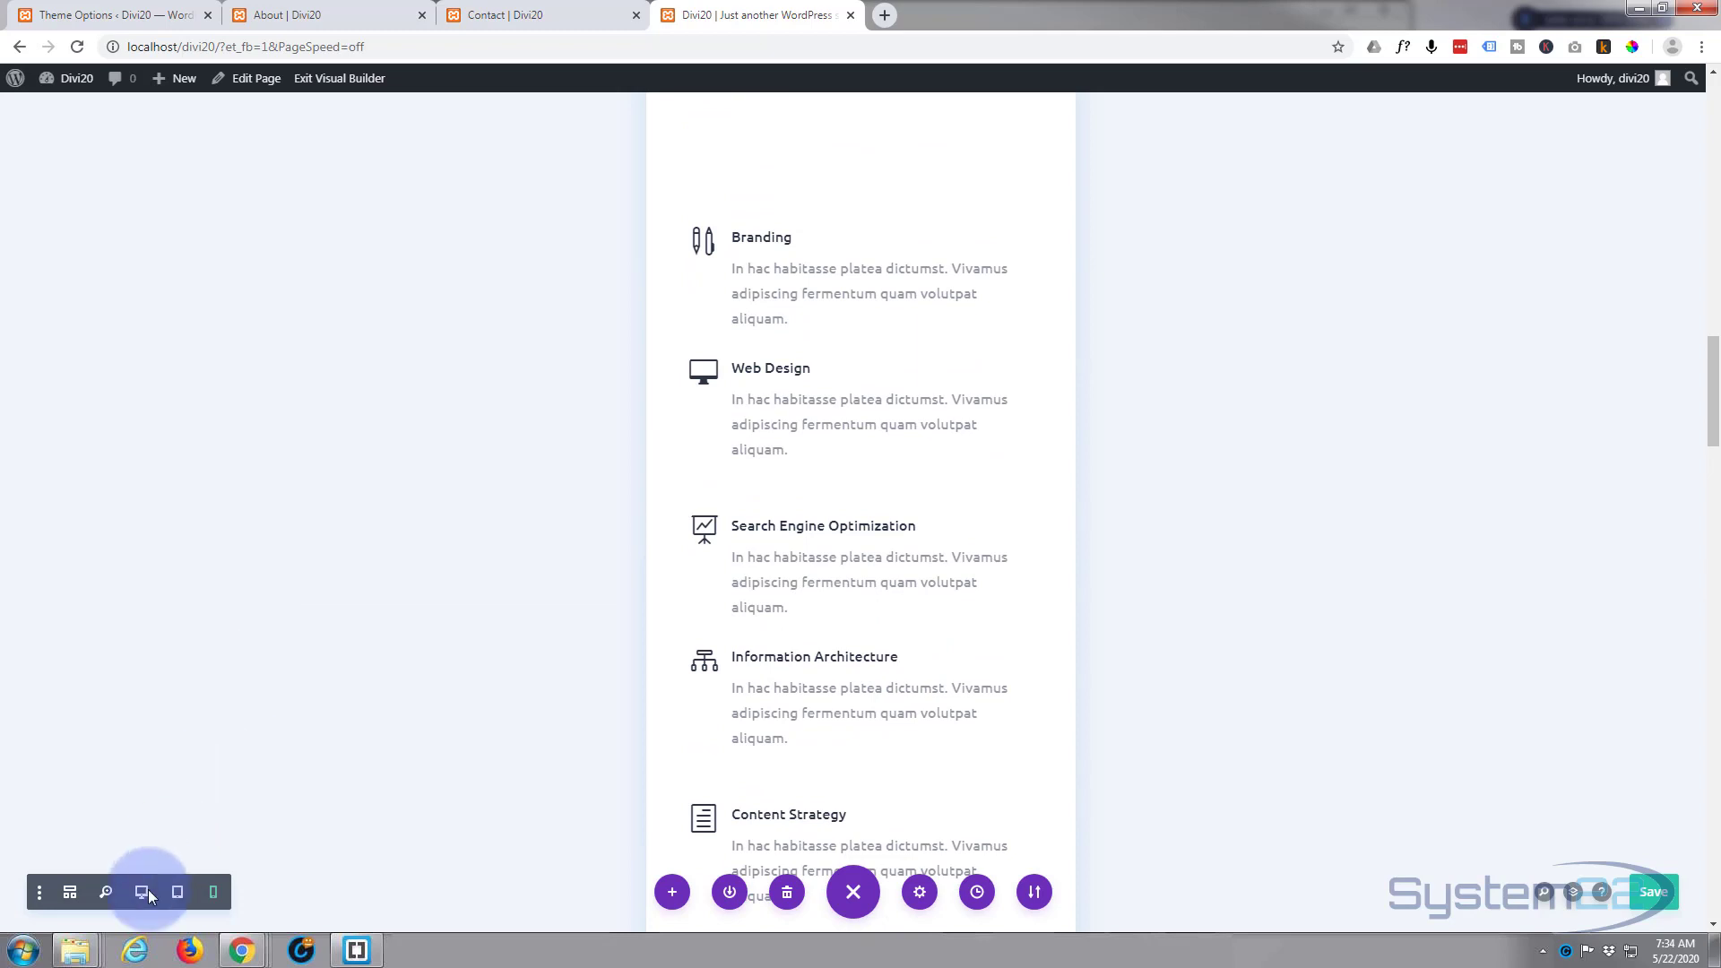
Step: Exit the Visual Builder and review the live homepage and the Portfolio page
click(357, 78)
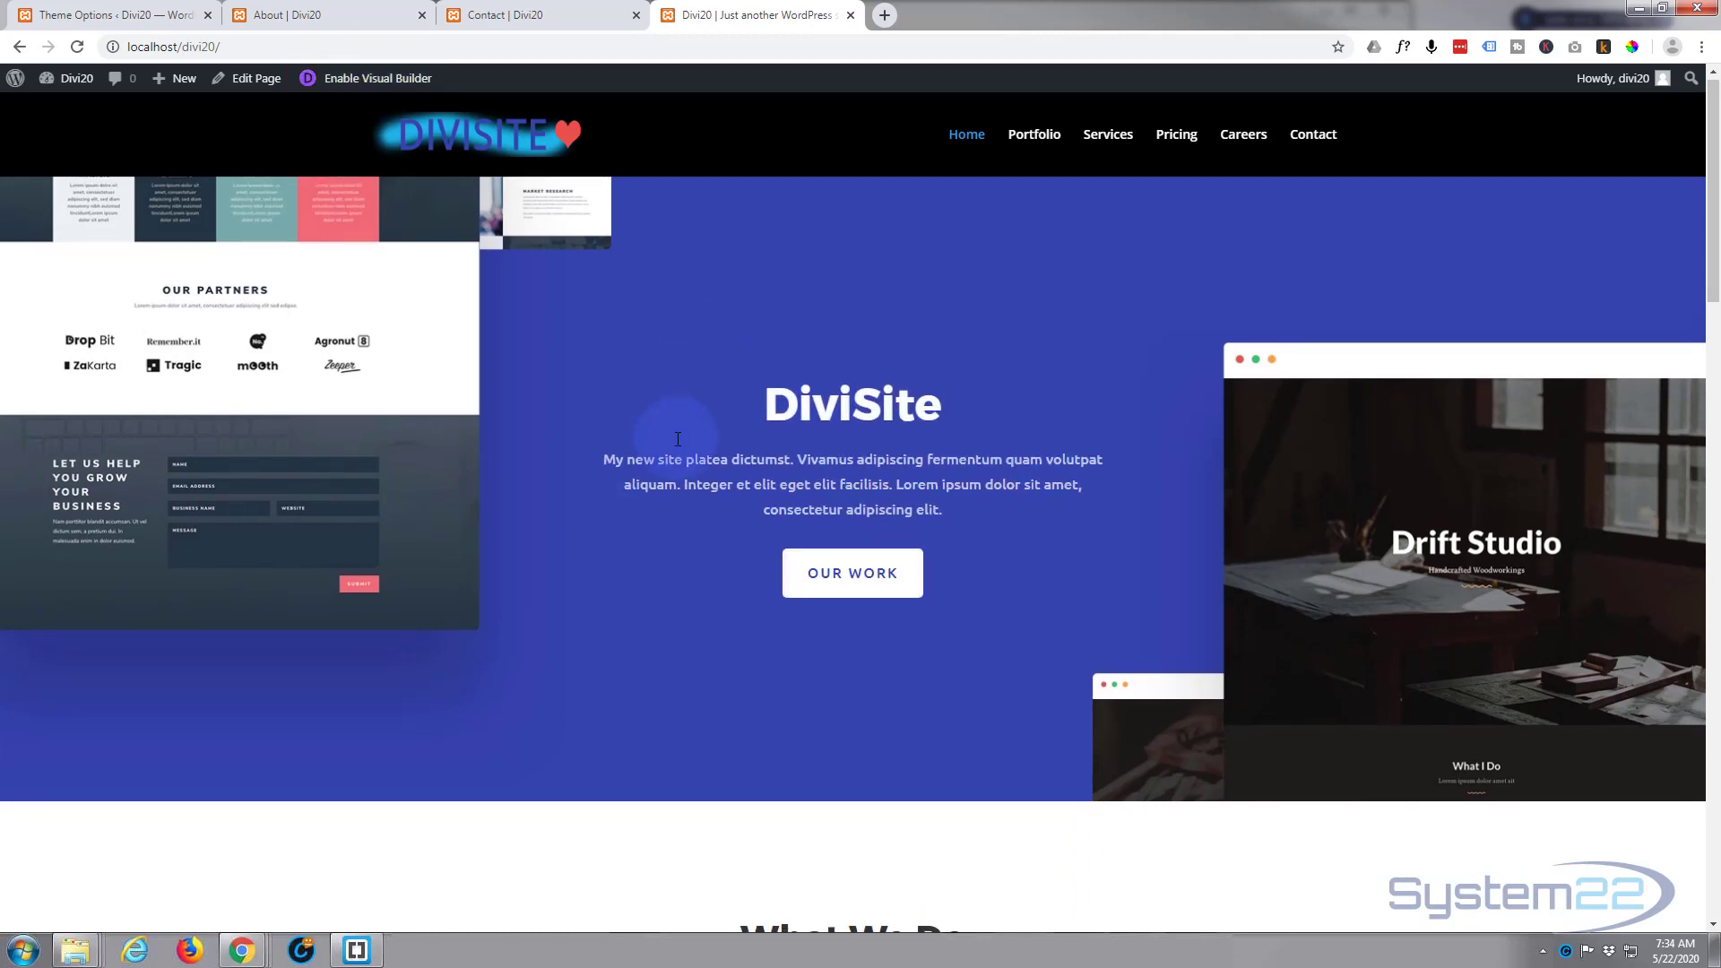
scroll(676, 438, down, 12)
scroll(676, 440, down, 10)
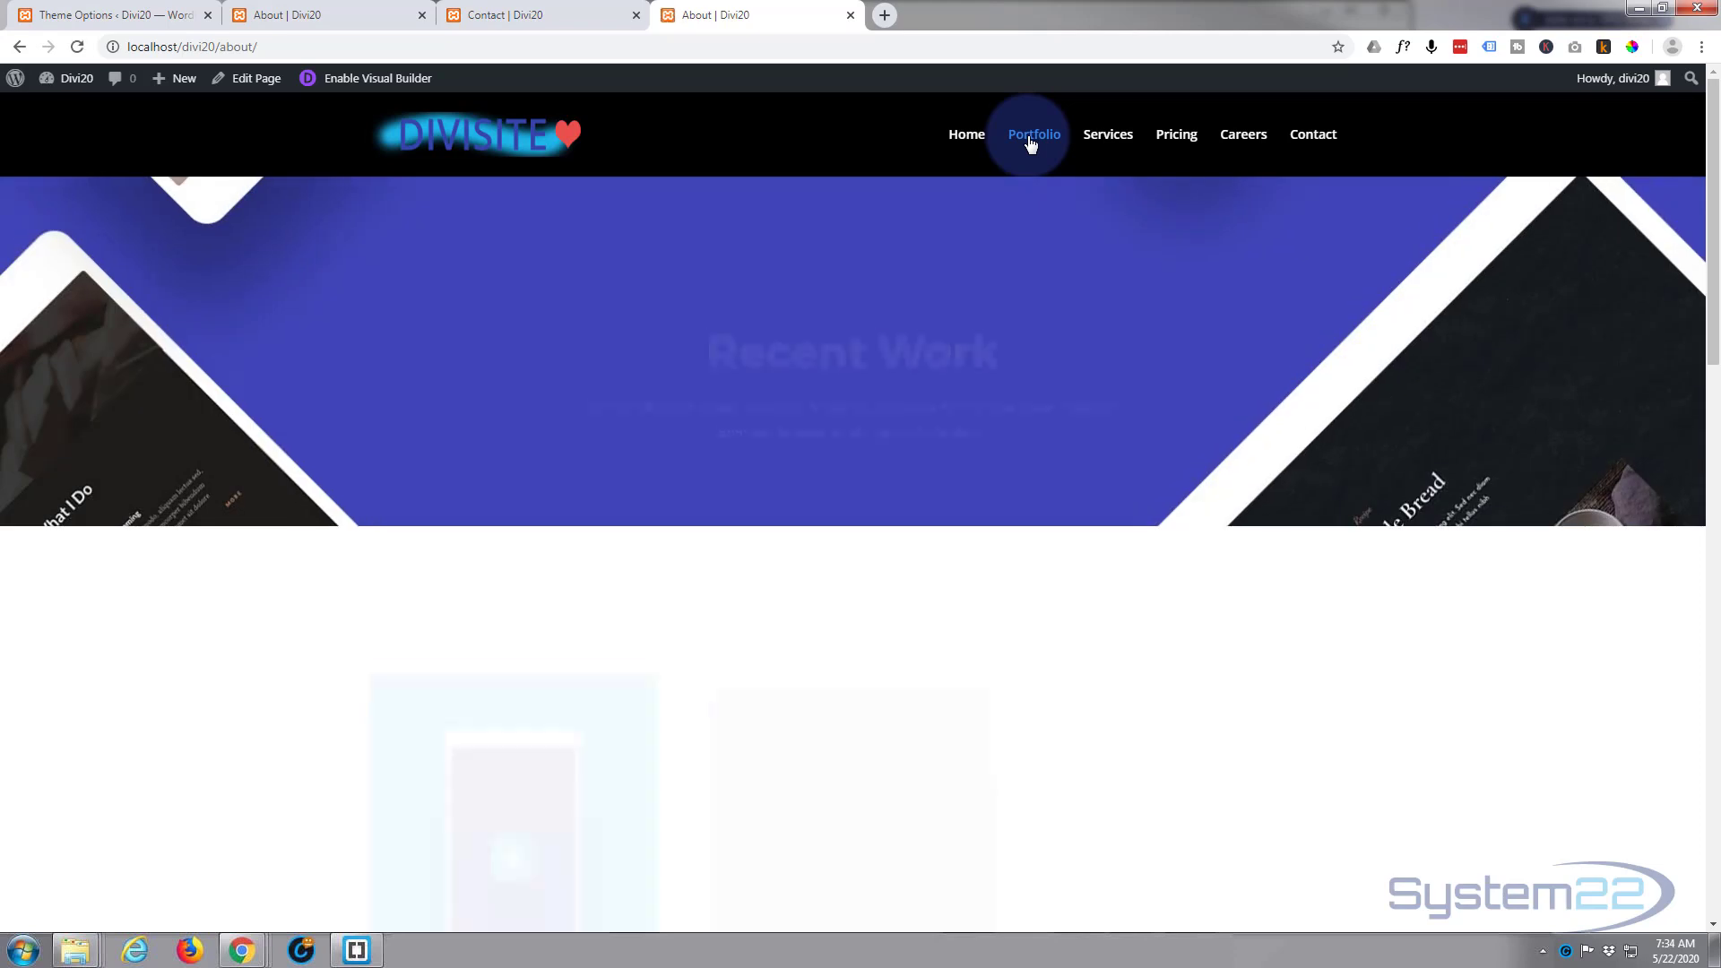
scroll(430, 336, down, 12)
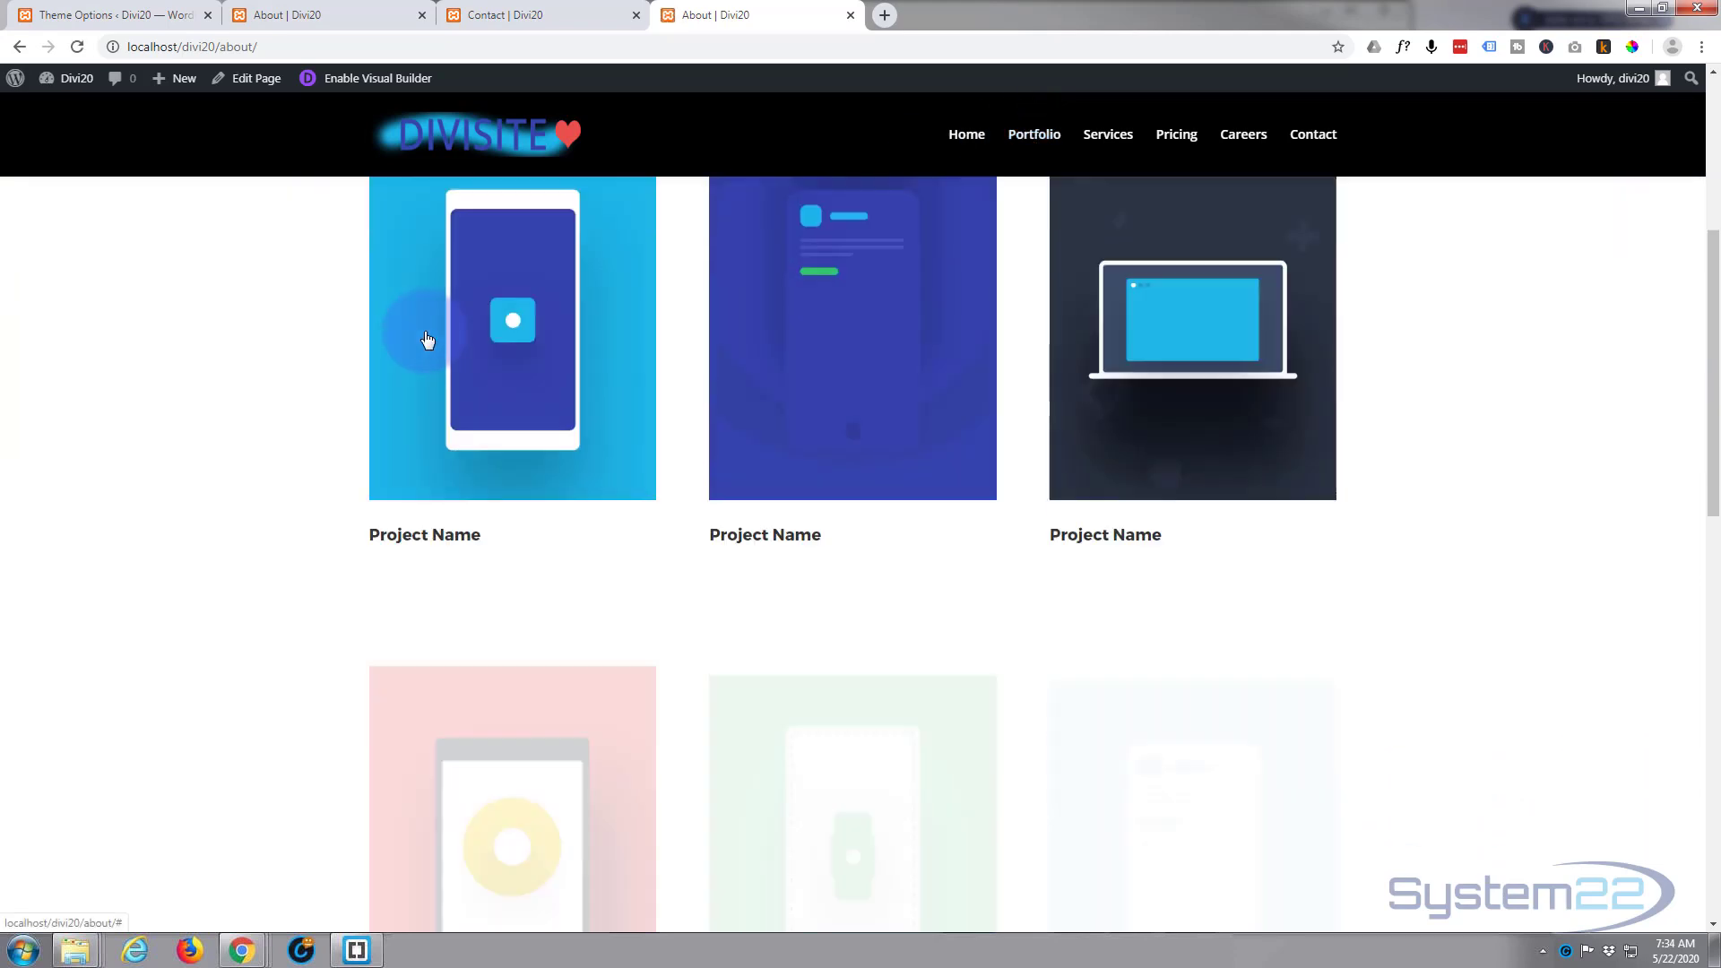
Step: Review the rest of the live Portfolio page, and open the Services page and examine its sections
scroll(429, 339, down, 7)
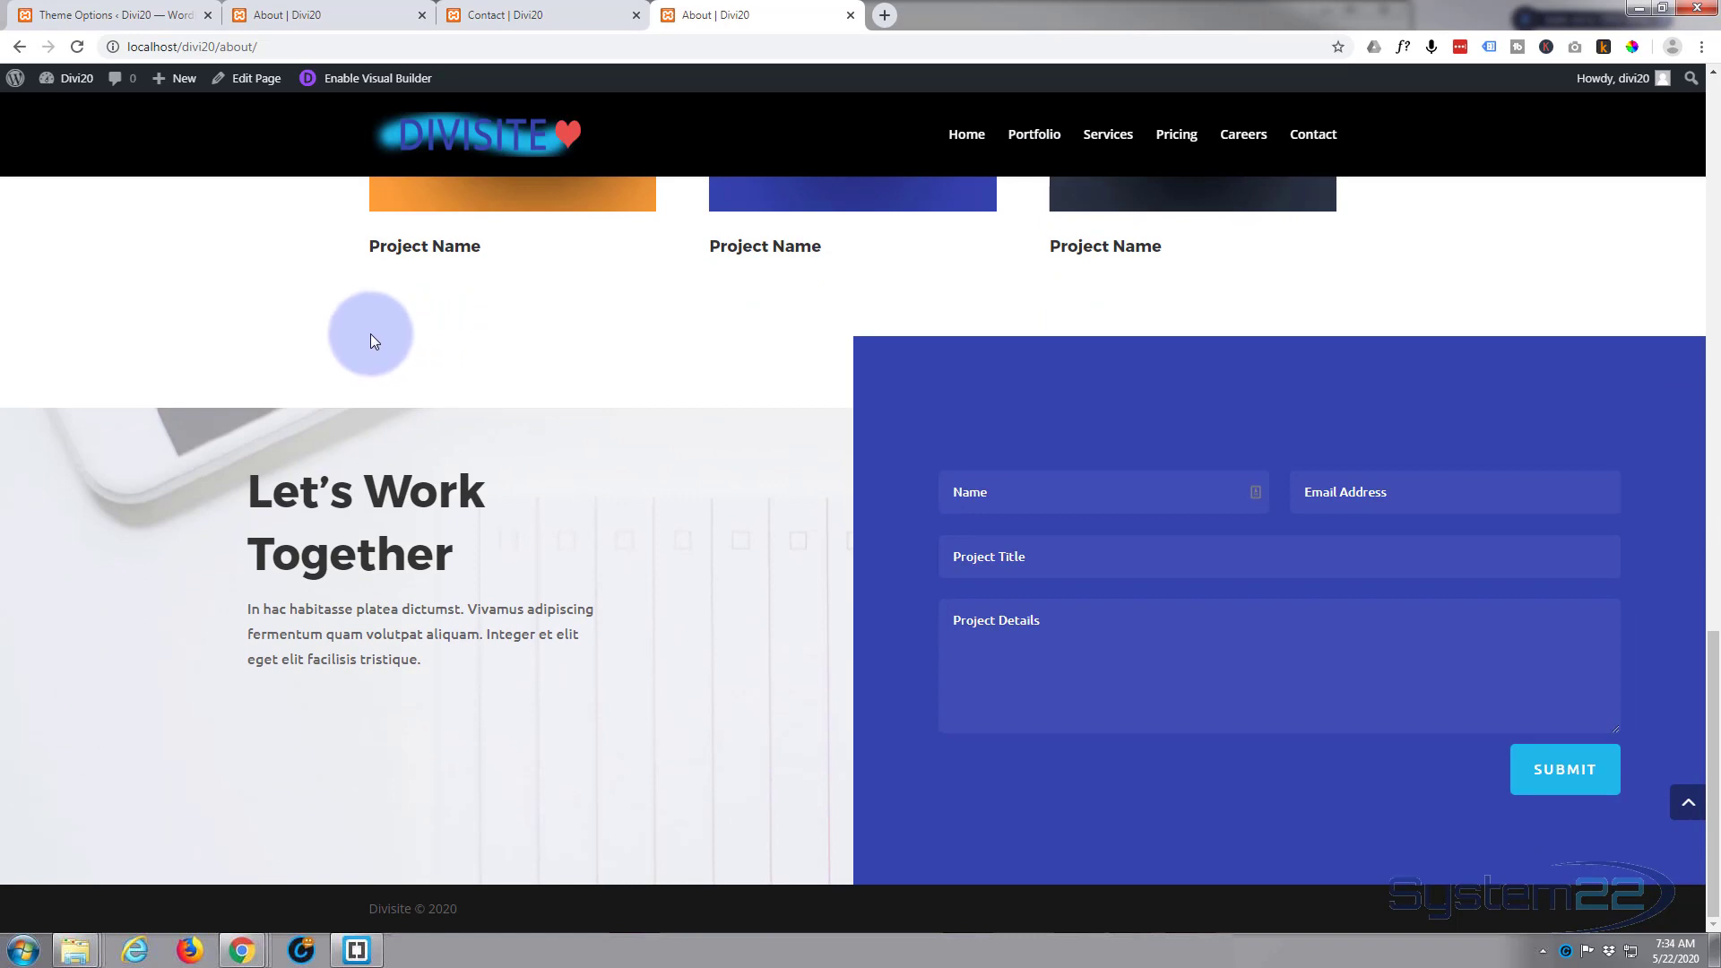
click(1108, 135)
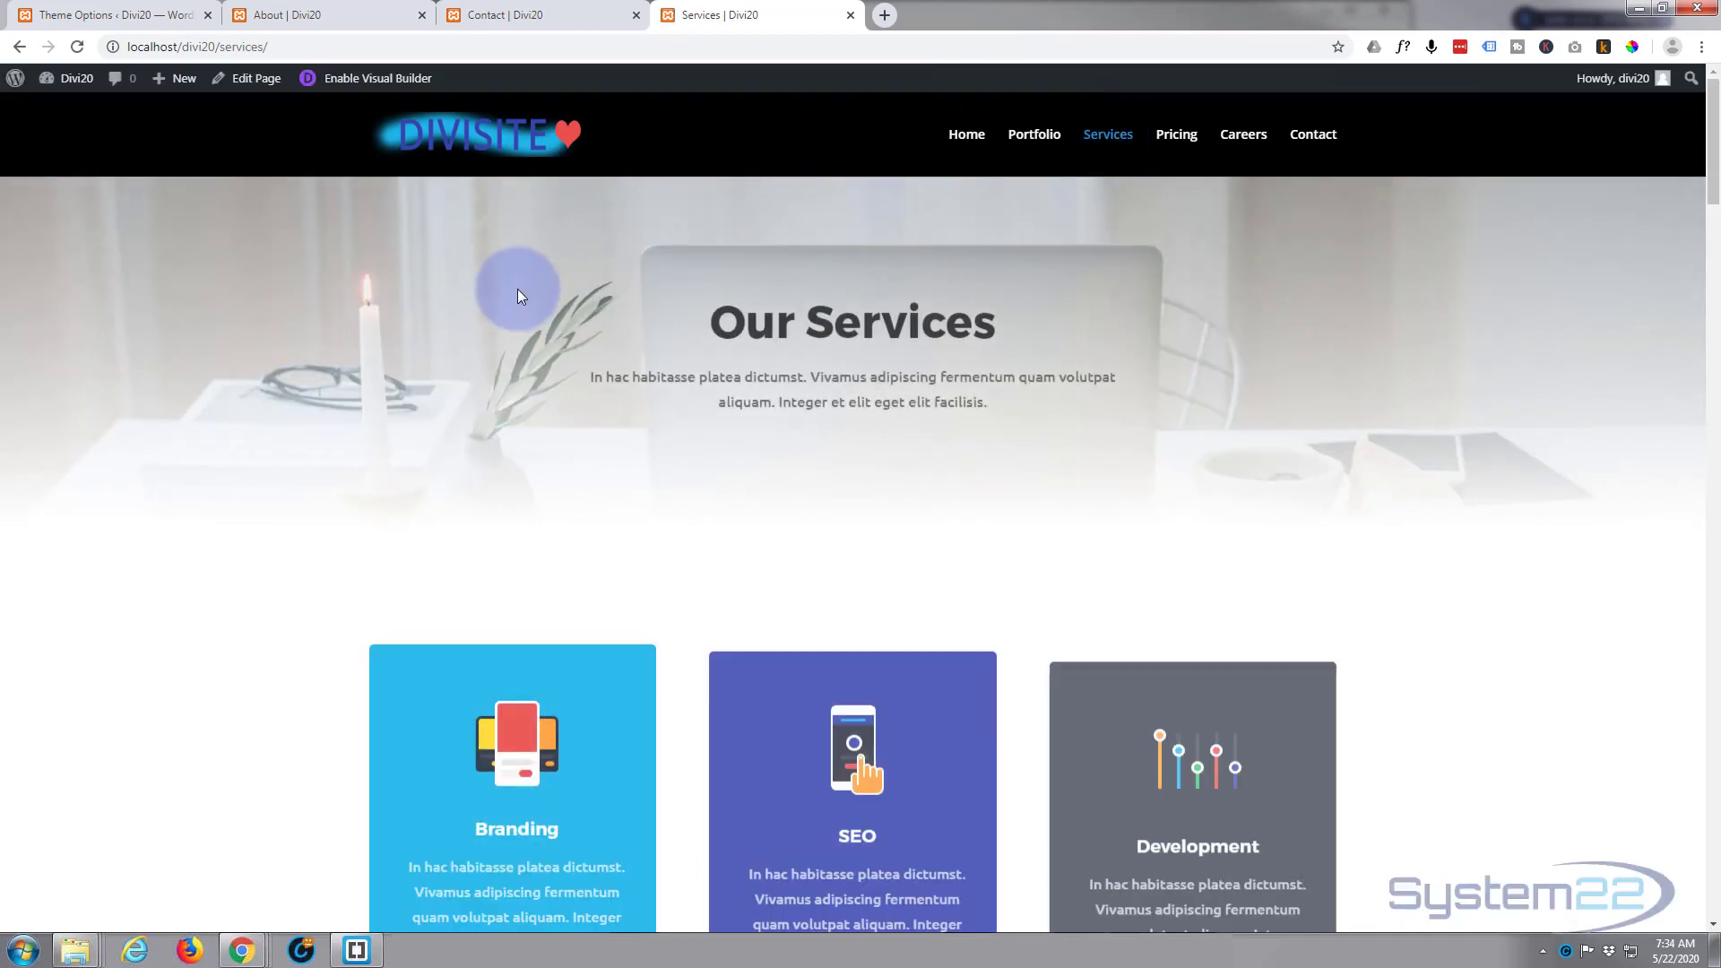
scroll(518, 291, down, 12)
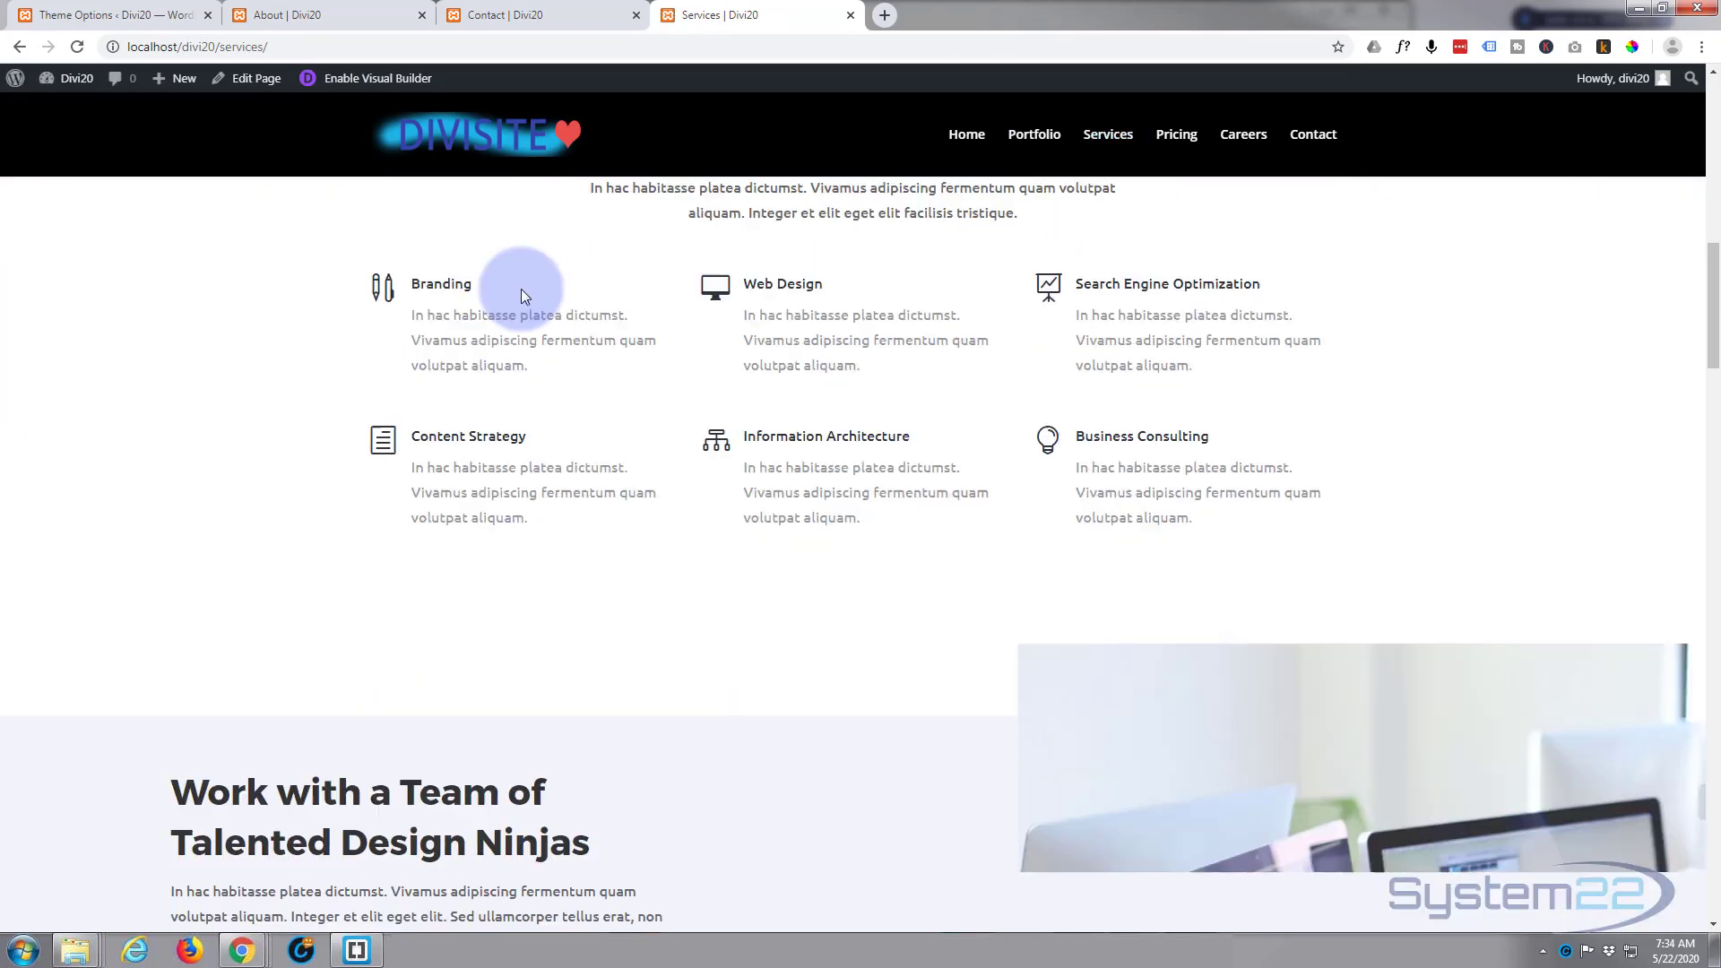
scroll(520, 288, down, 10)
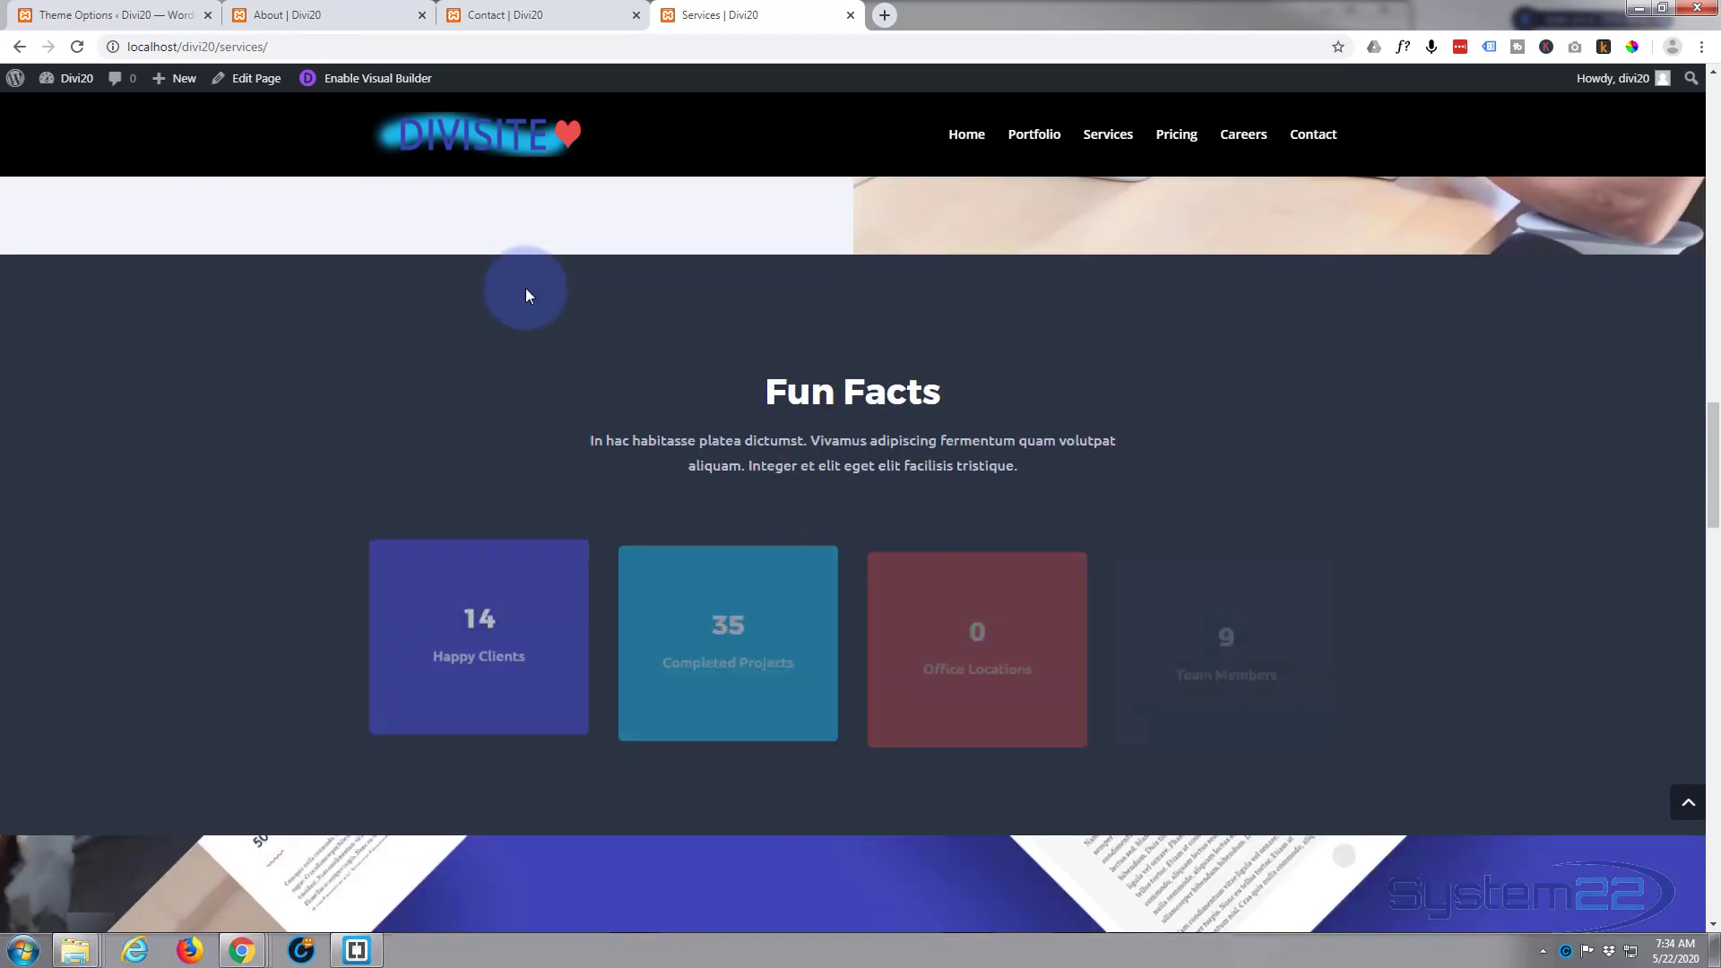
scroll(525, 291, down, 8)
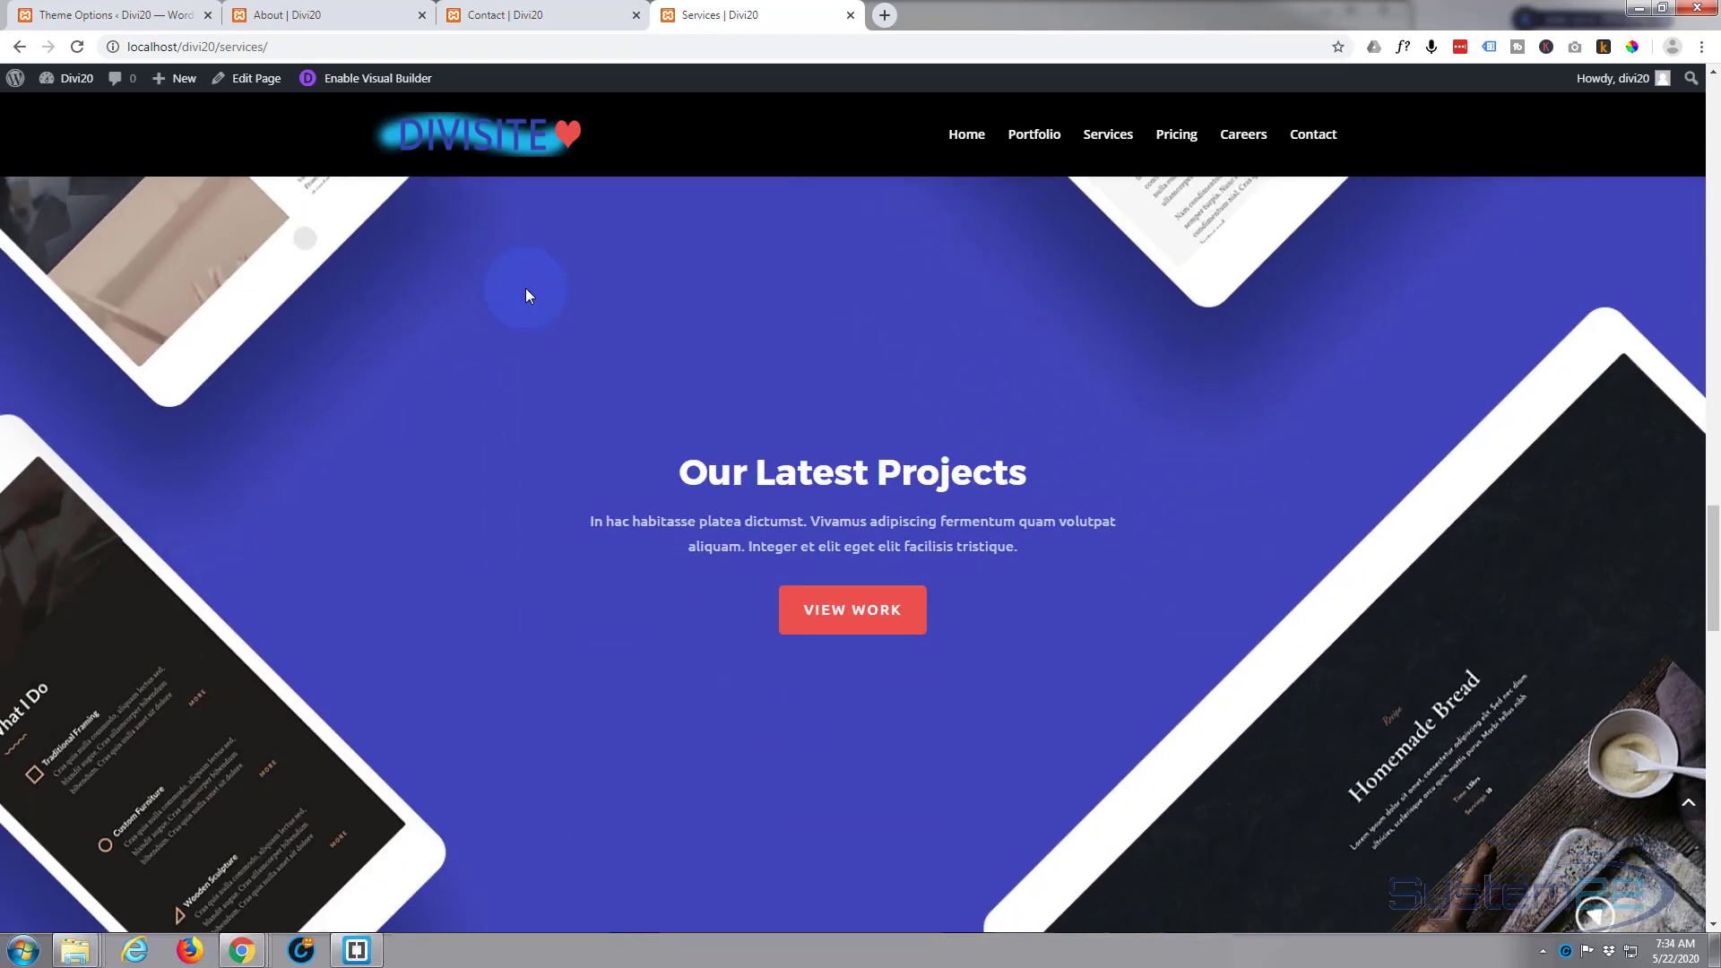
scroll(525, 287, down, 6)
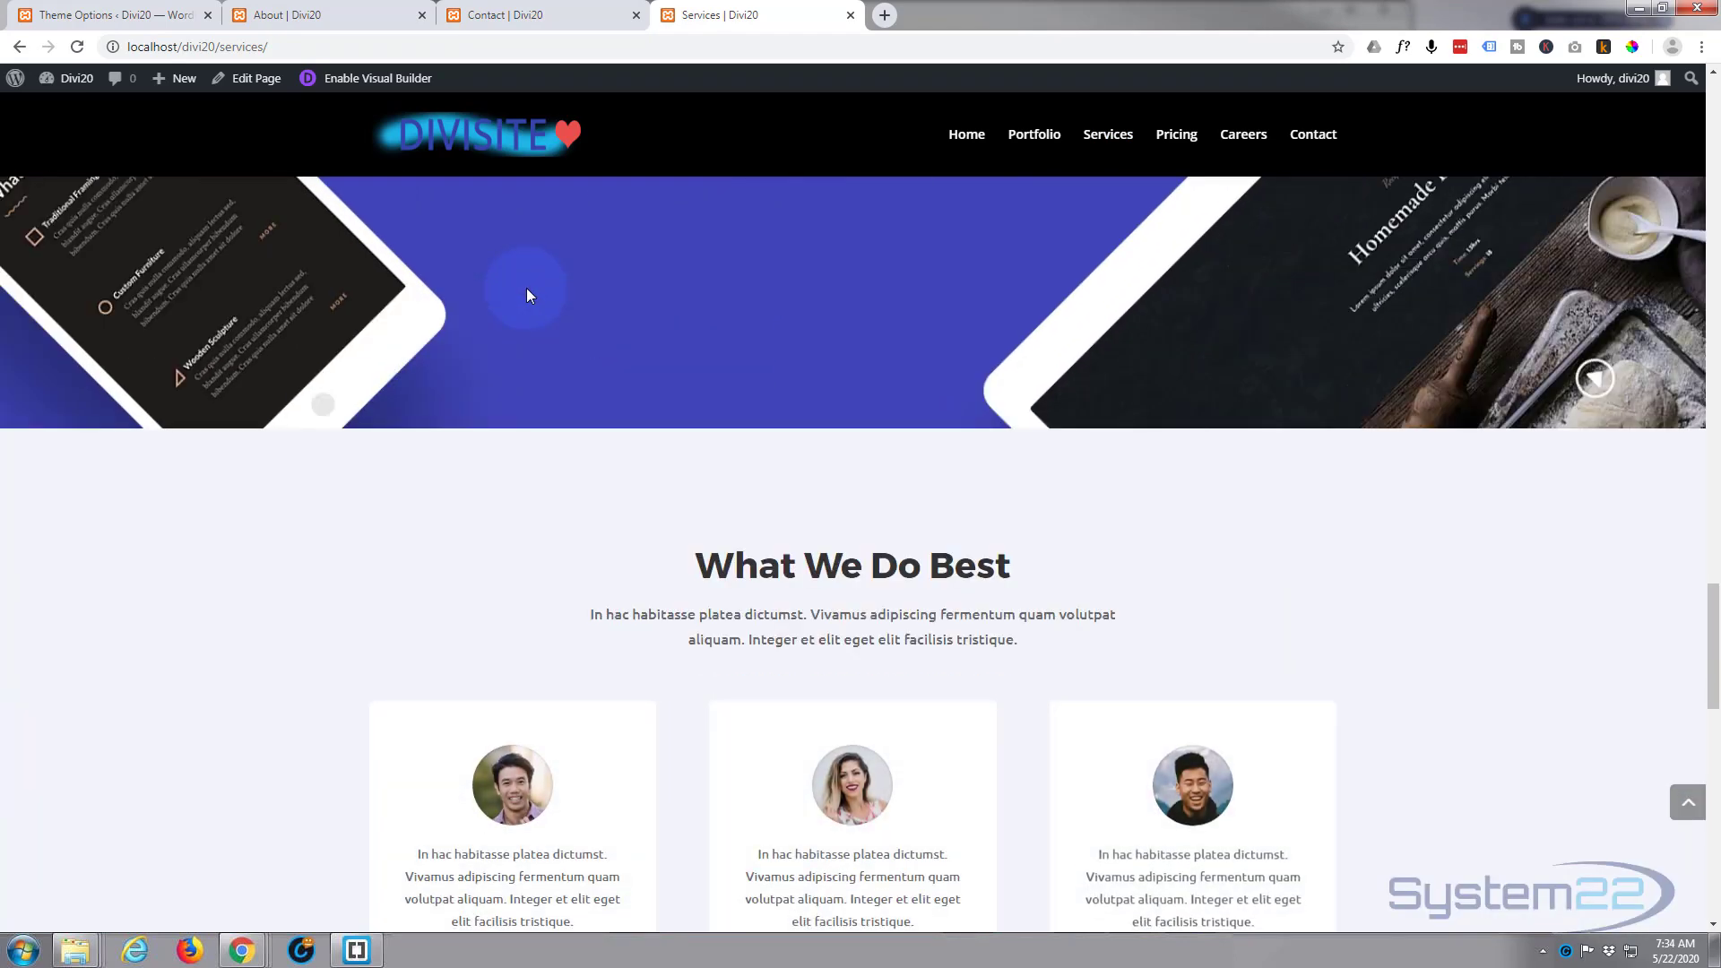
scroll(526, 288, down, 6)
scroll(527, 291, down, 8)
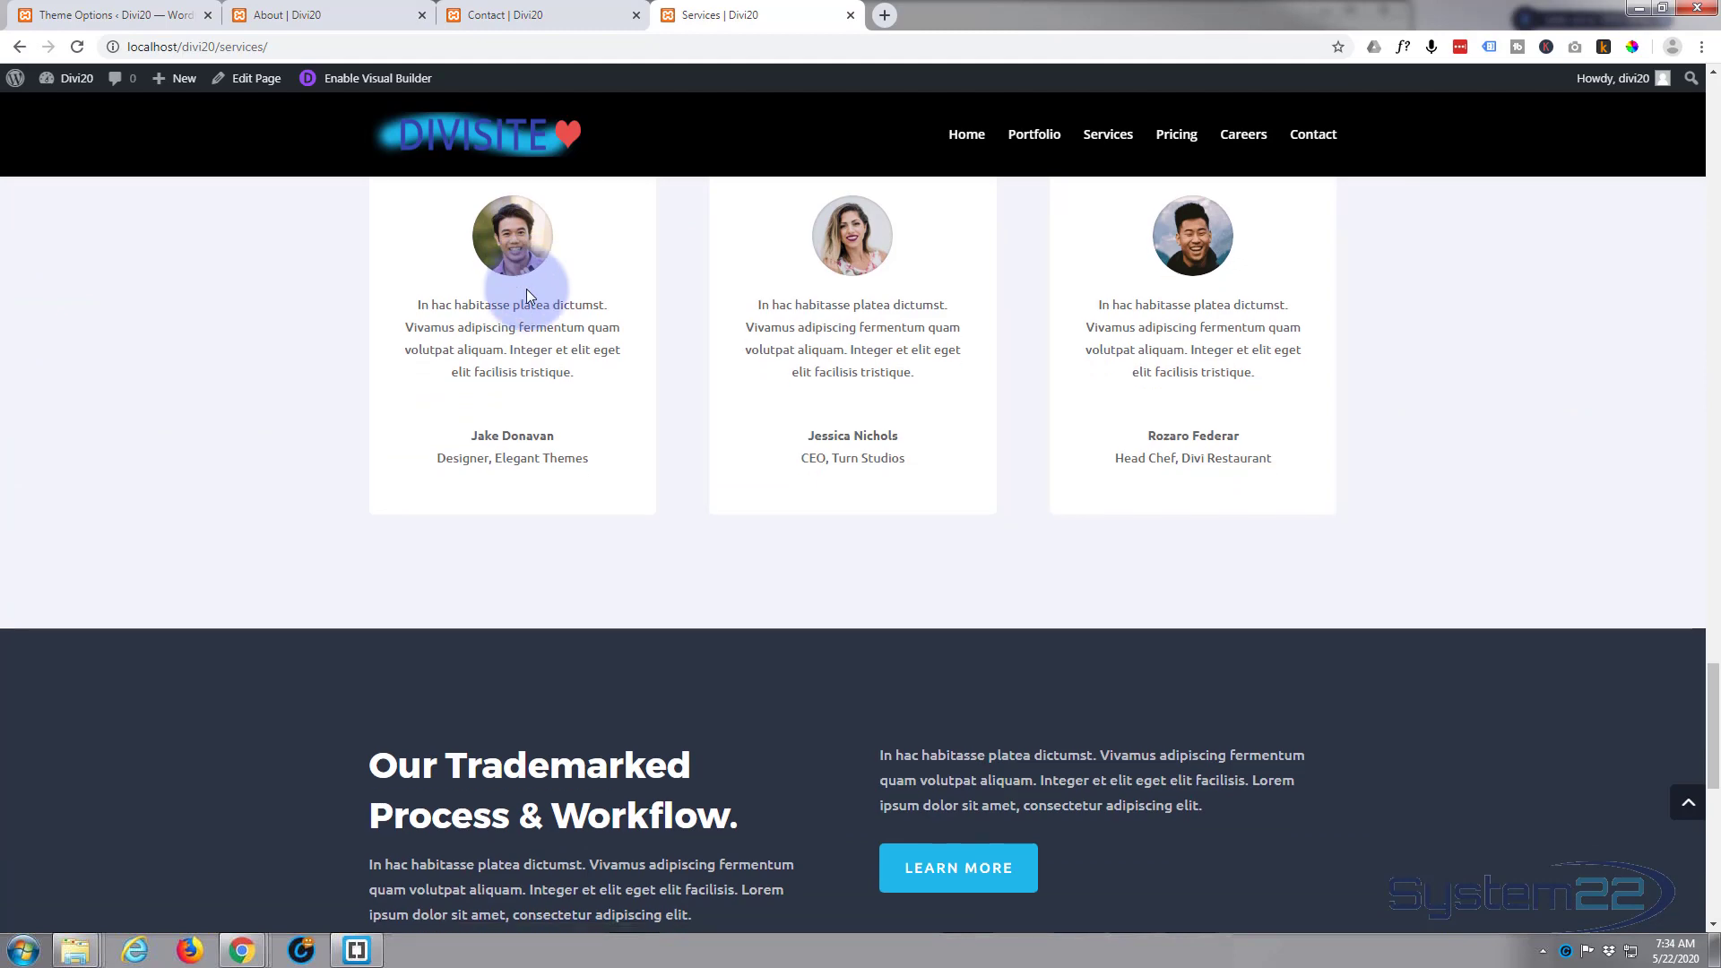
scroll(525, 289, down, 1)
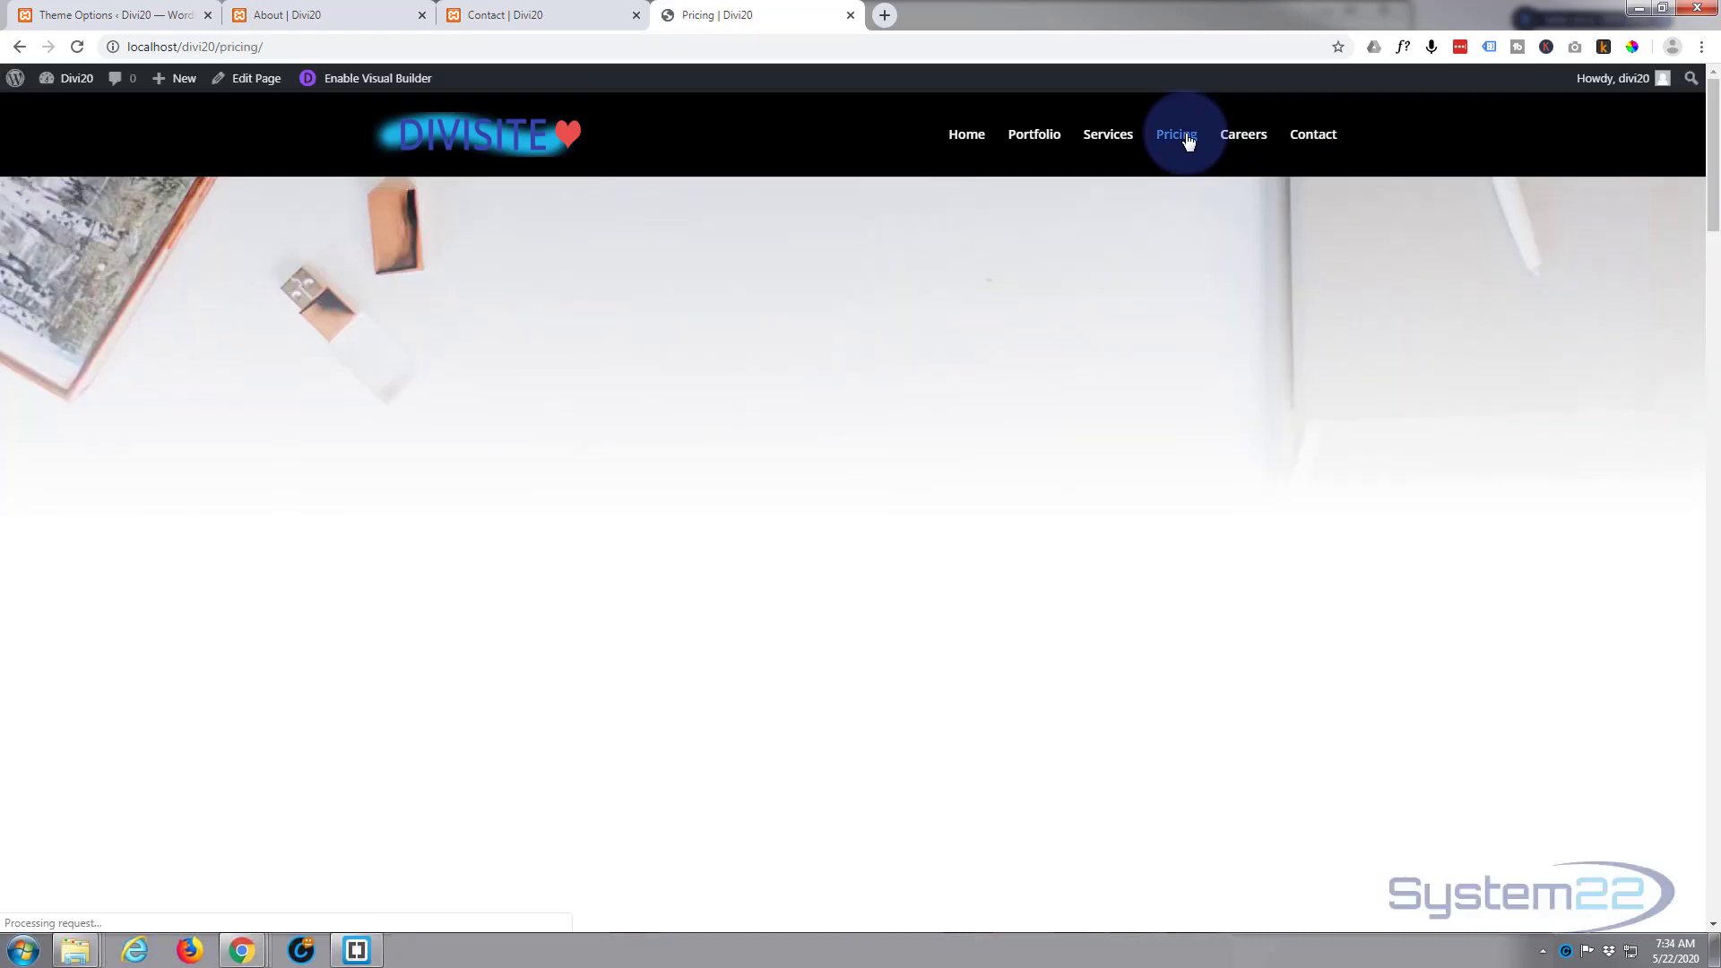
Step: Open the live Pricing page and review it from the pricing plans down to the contact form
scroll(605, 288, down, 10)
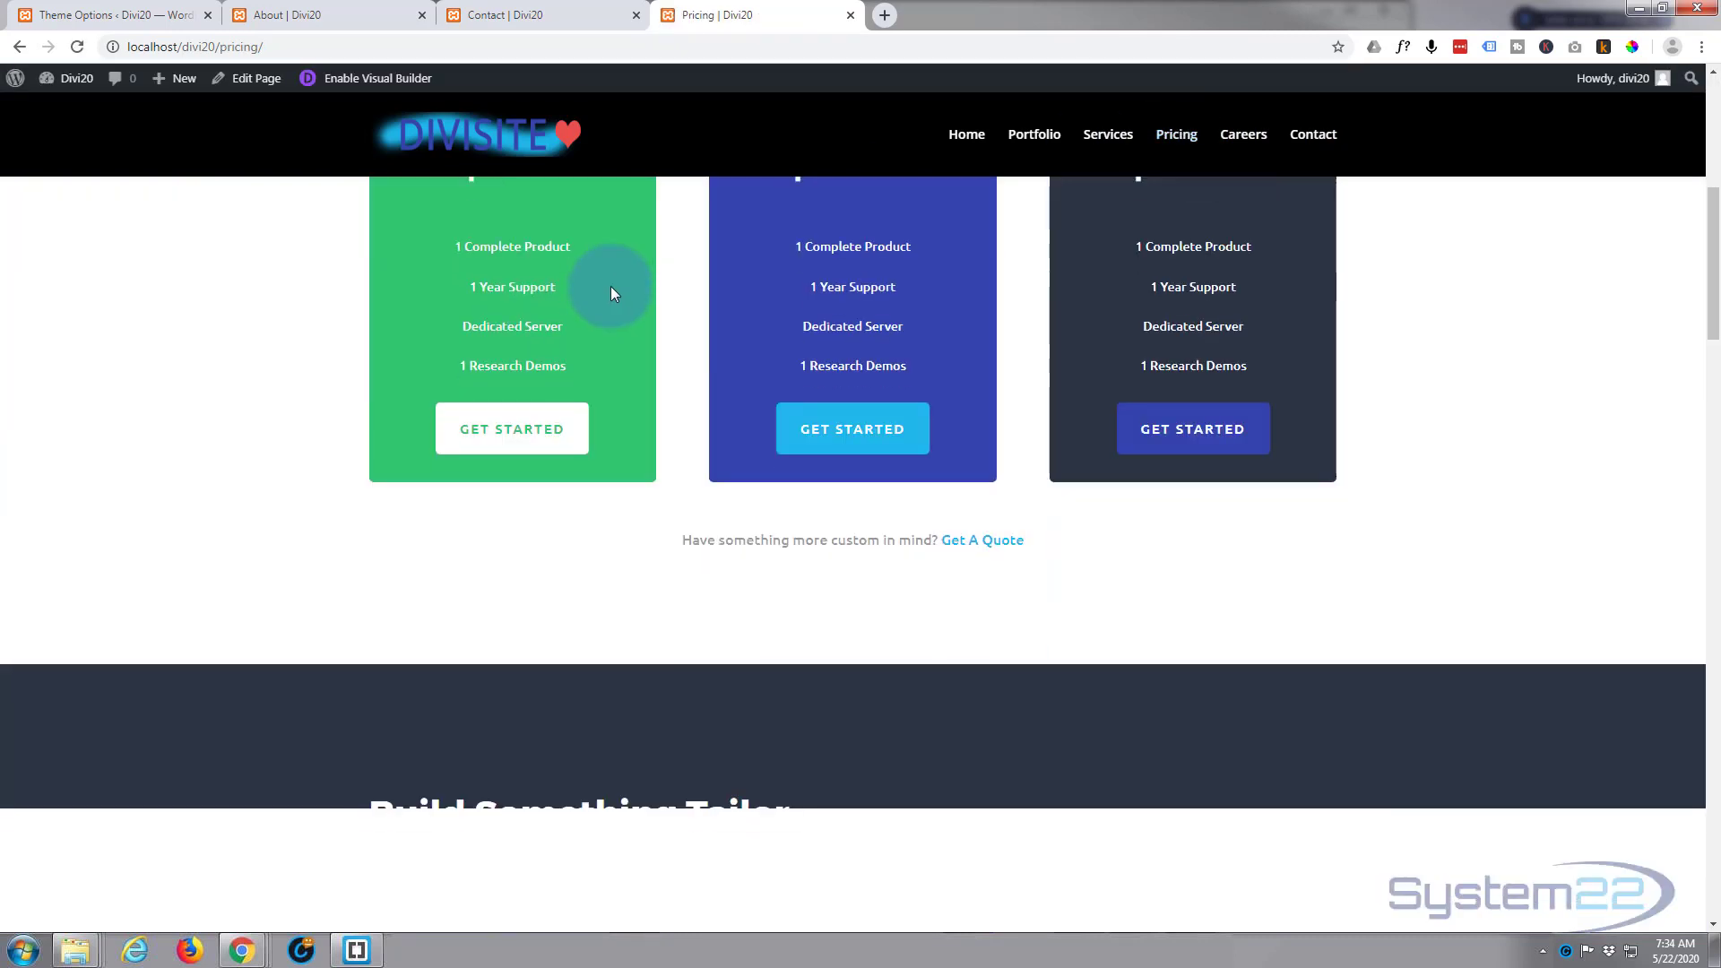
scroll(615, 287, down, 13)
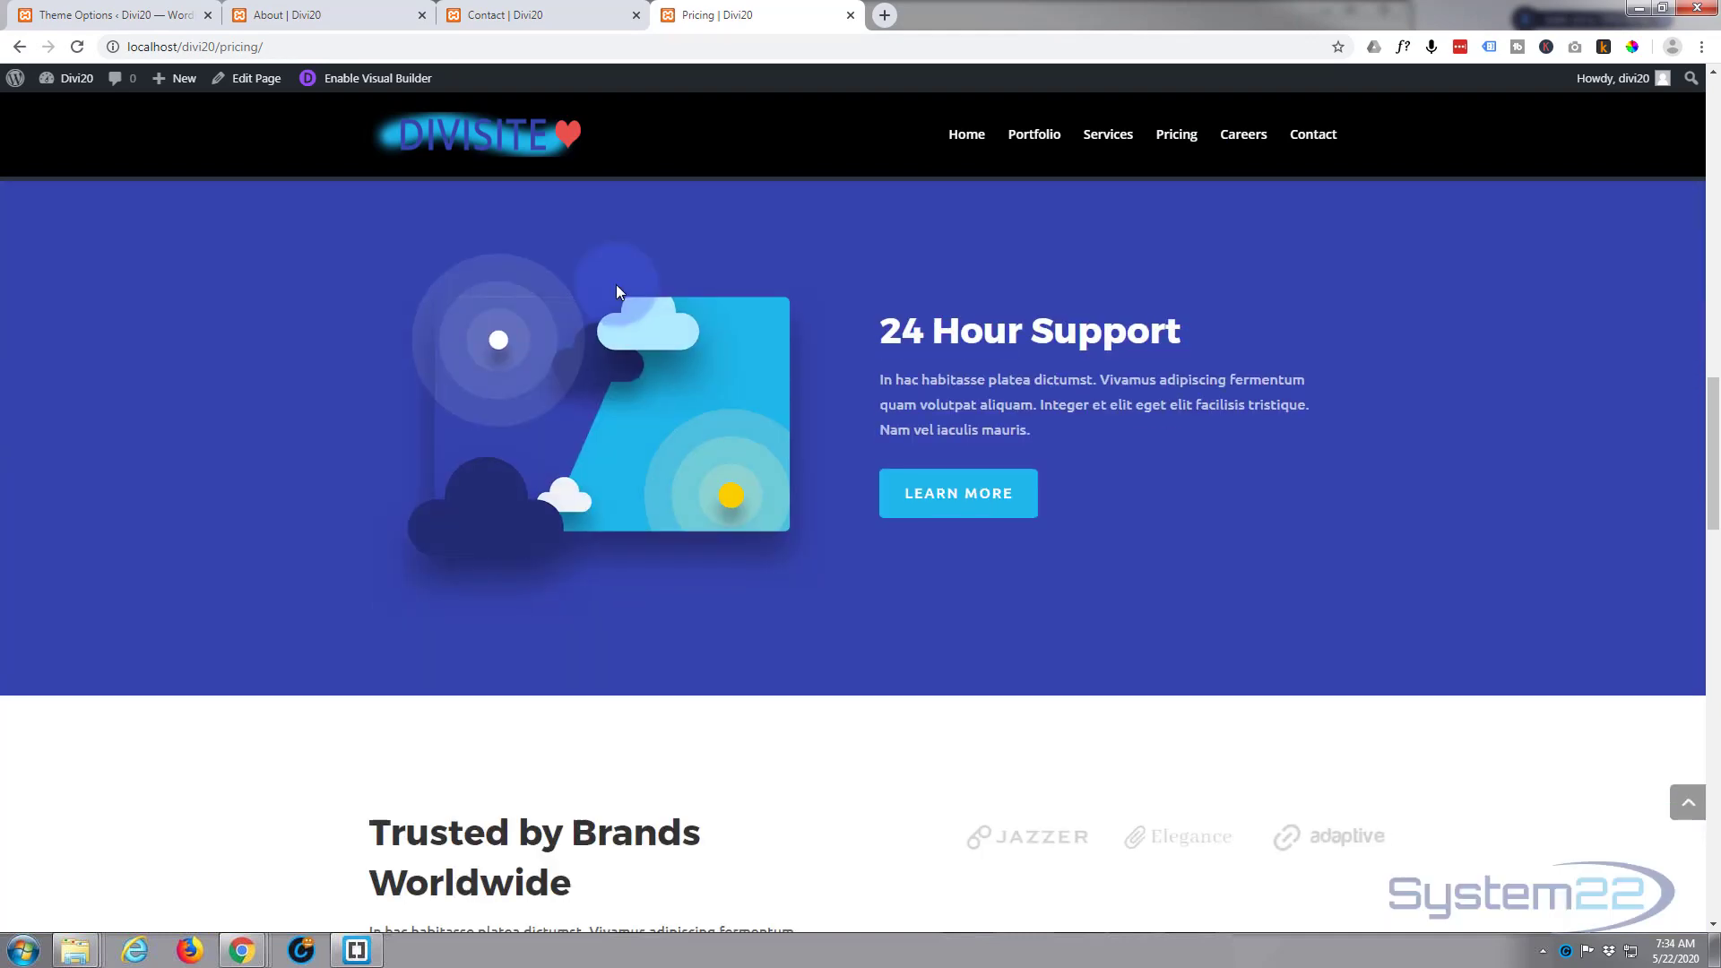
scroll(616, 292, down, 14)
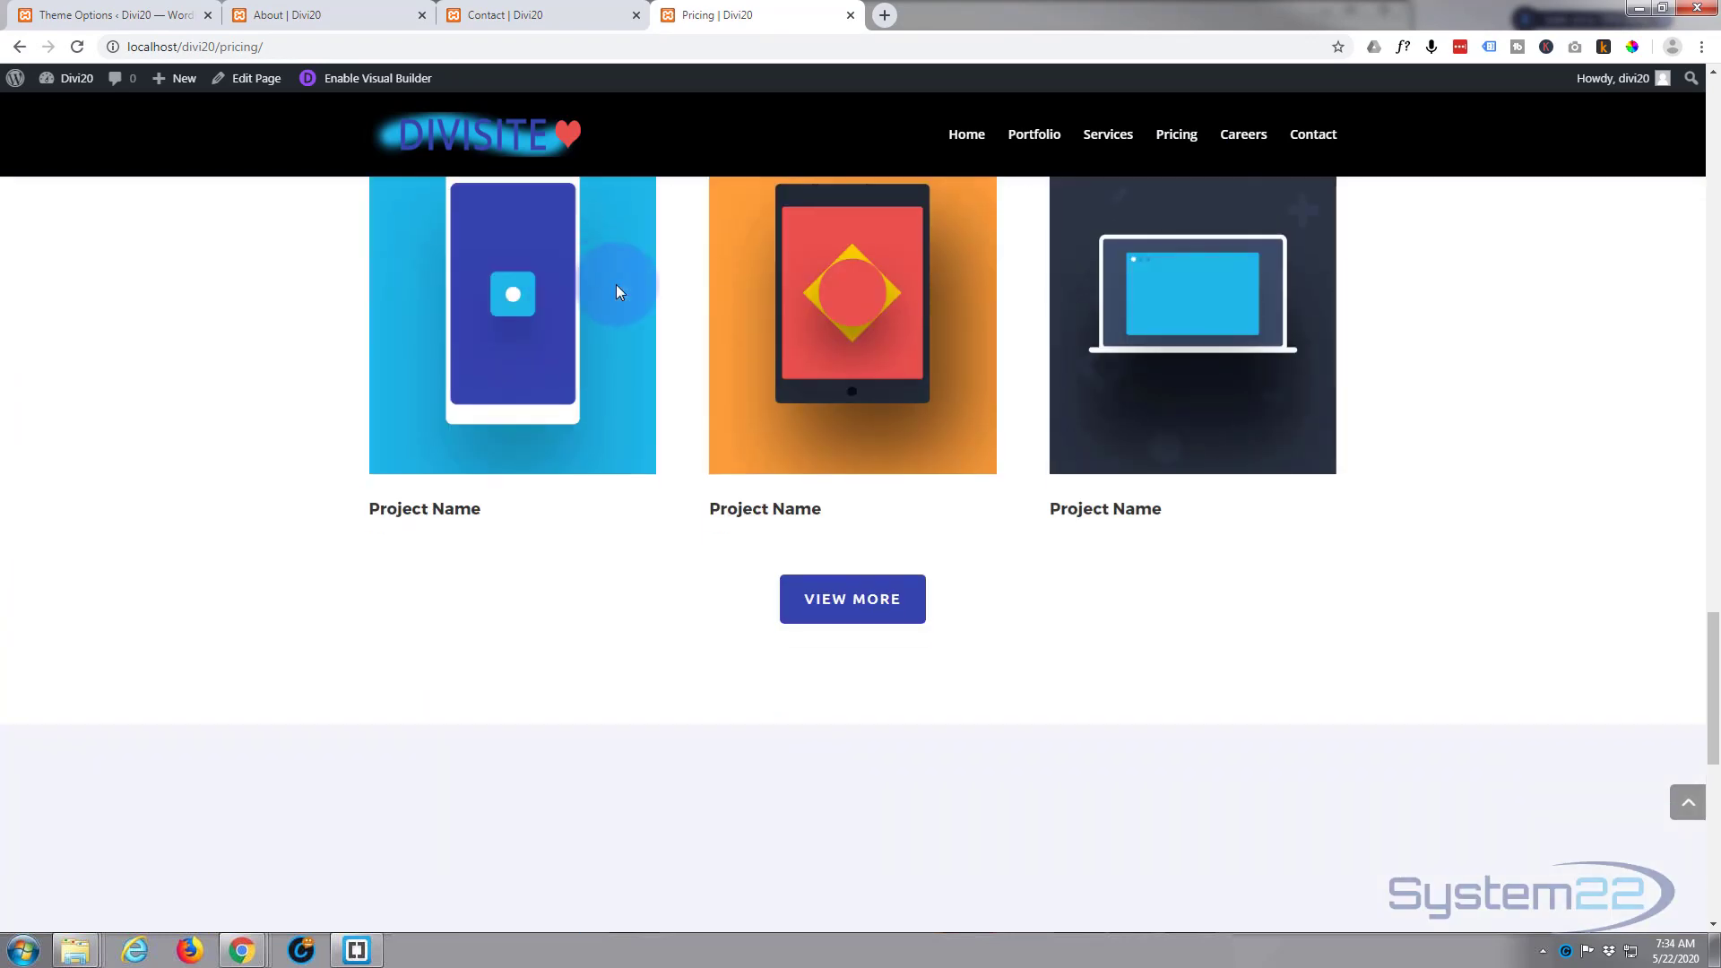
scroll(616, 287, down, 7)
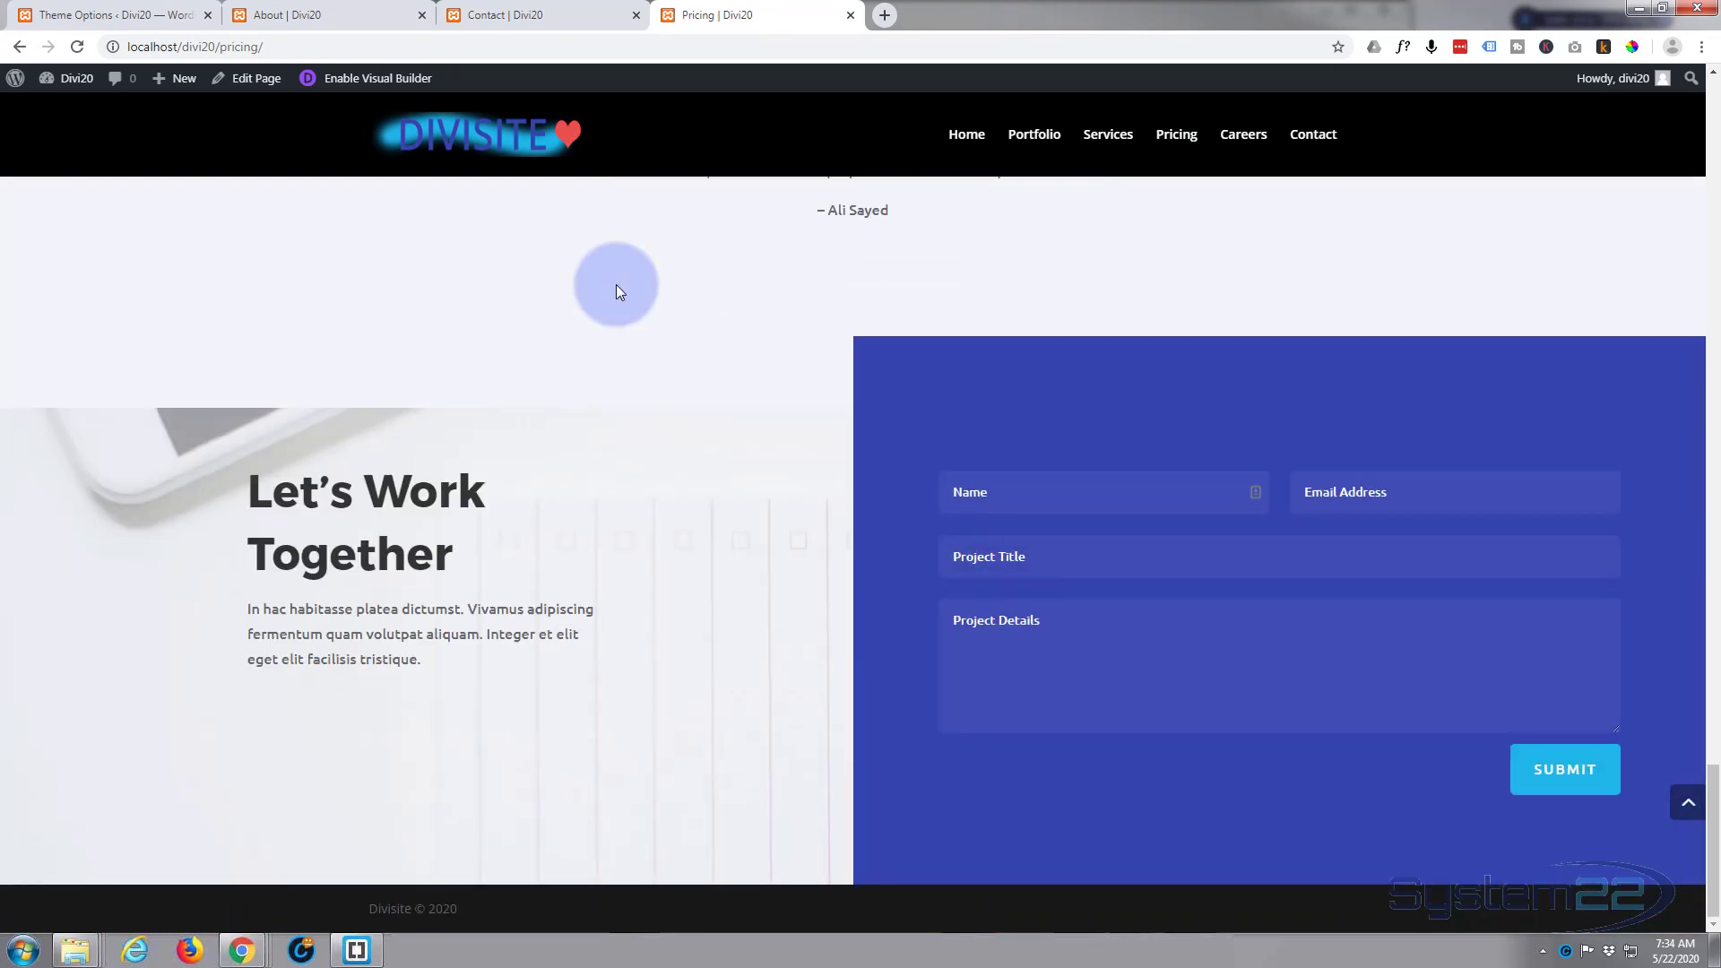
scroll(661, 342, up, 7)
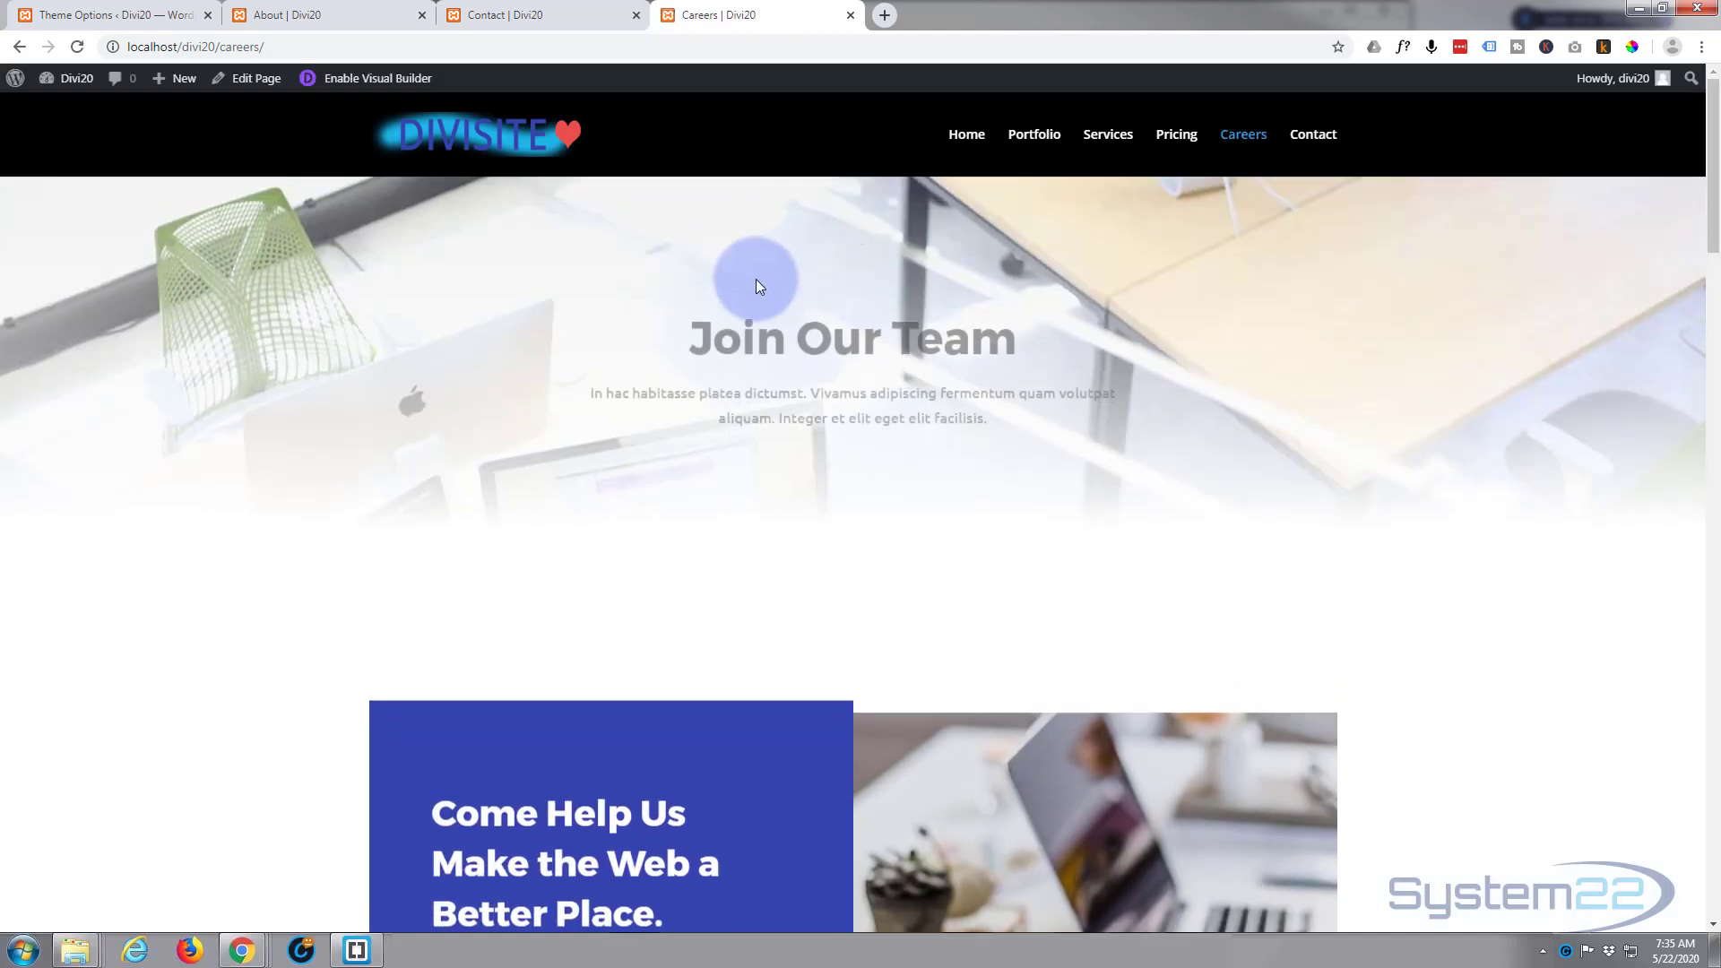
Step: Open the live Careers page and review its content down to the contact form
scroll(756, 281, down, 8)
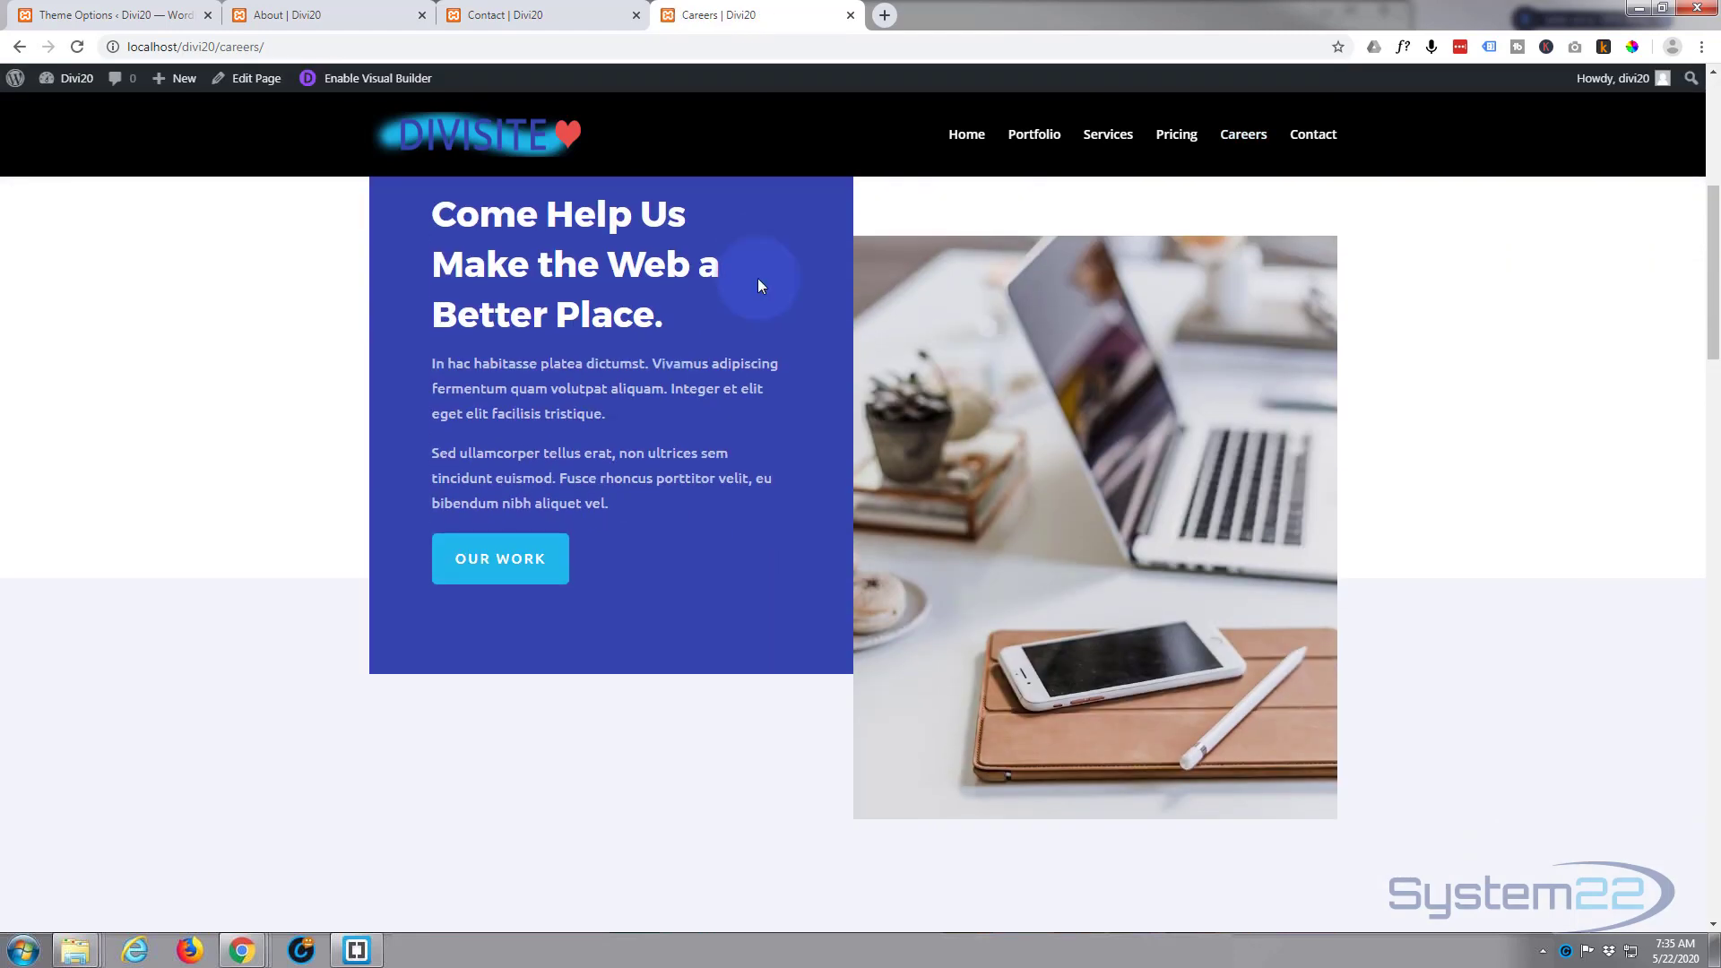
scroll(758, 283, down, 3)
scroll(761, 279, down, 10)
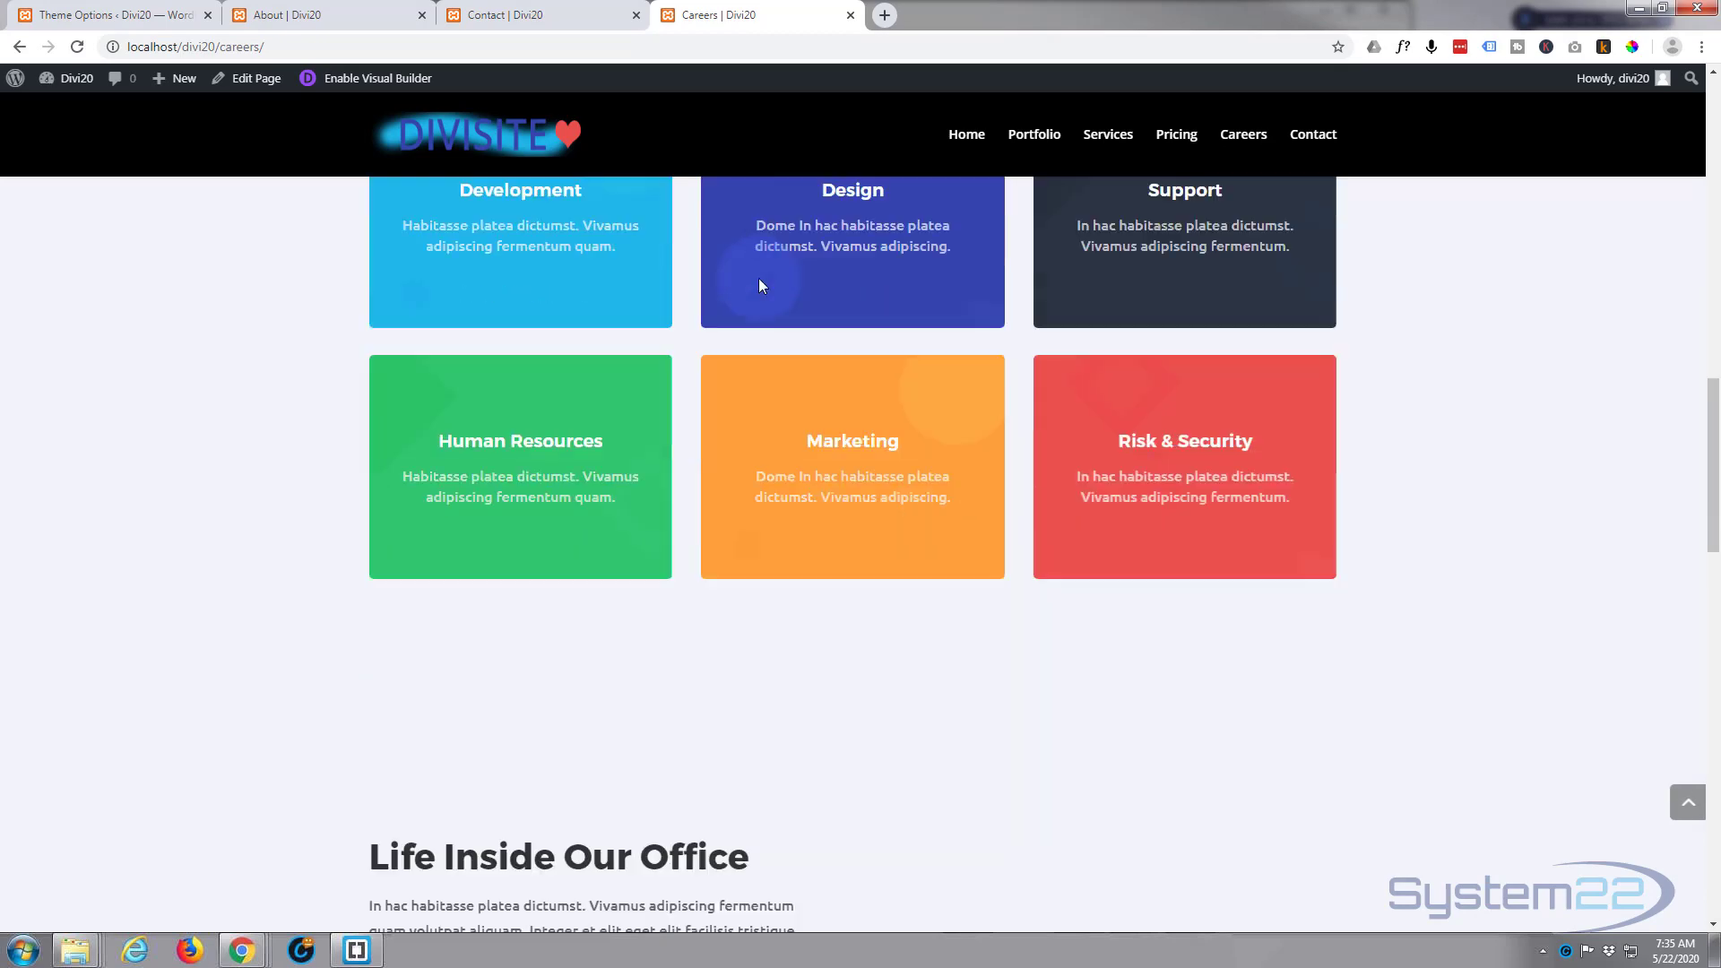
scroll(761, 278, down, 11)
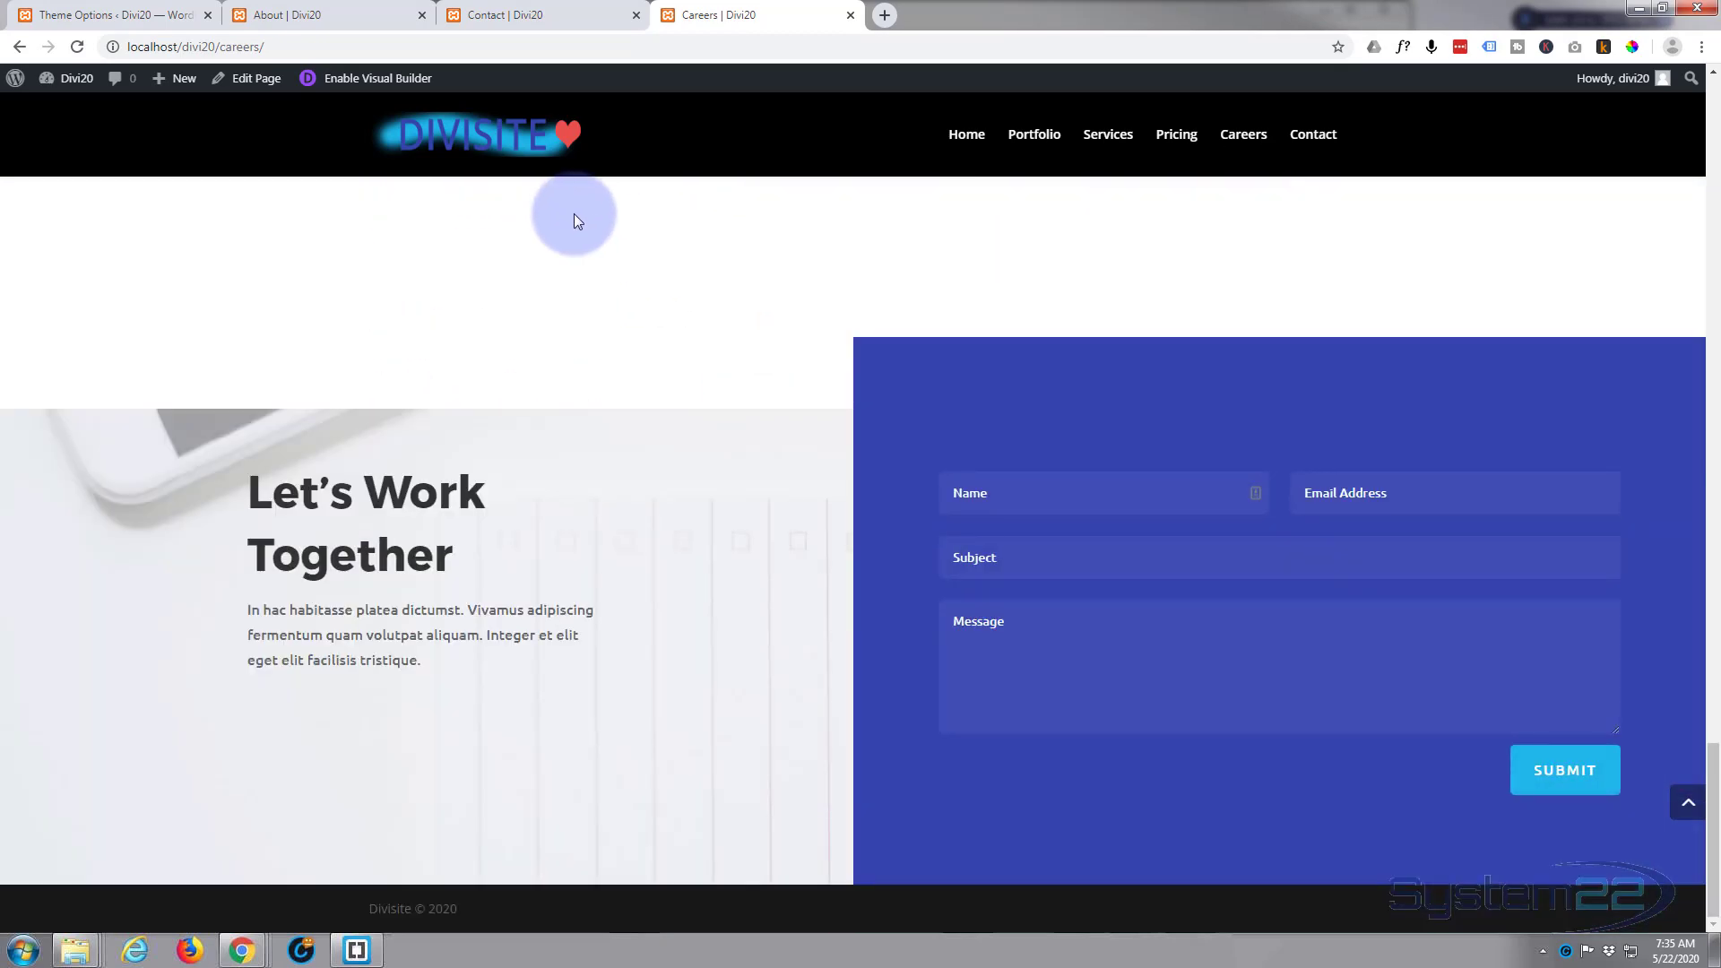
Step: Open the Contact page, examine its contact details and map, and enable the Visual Builder for it
click(1314, 136)
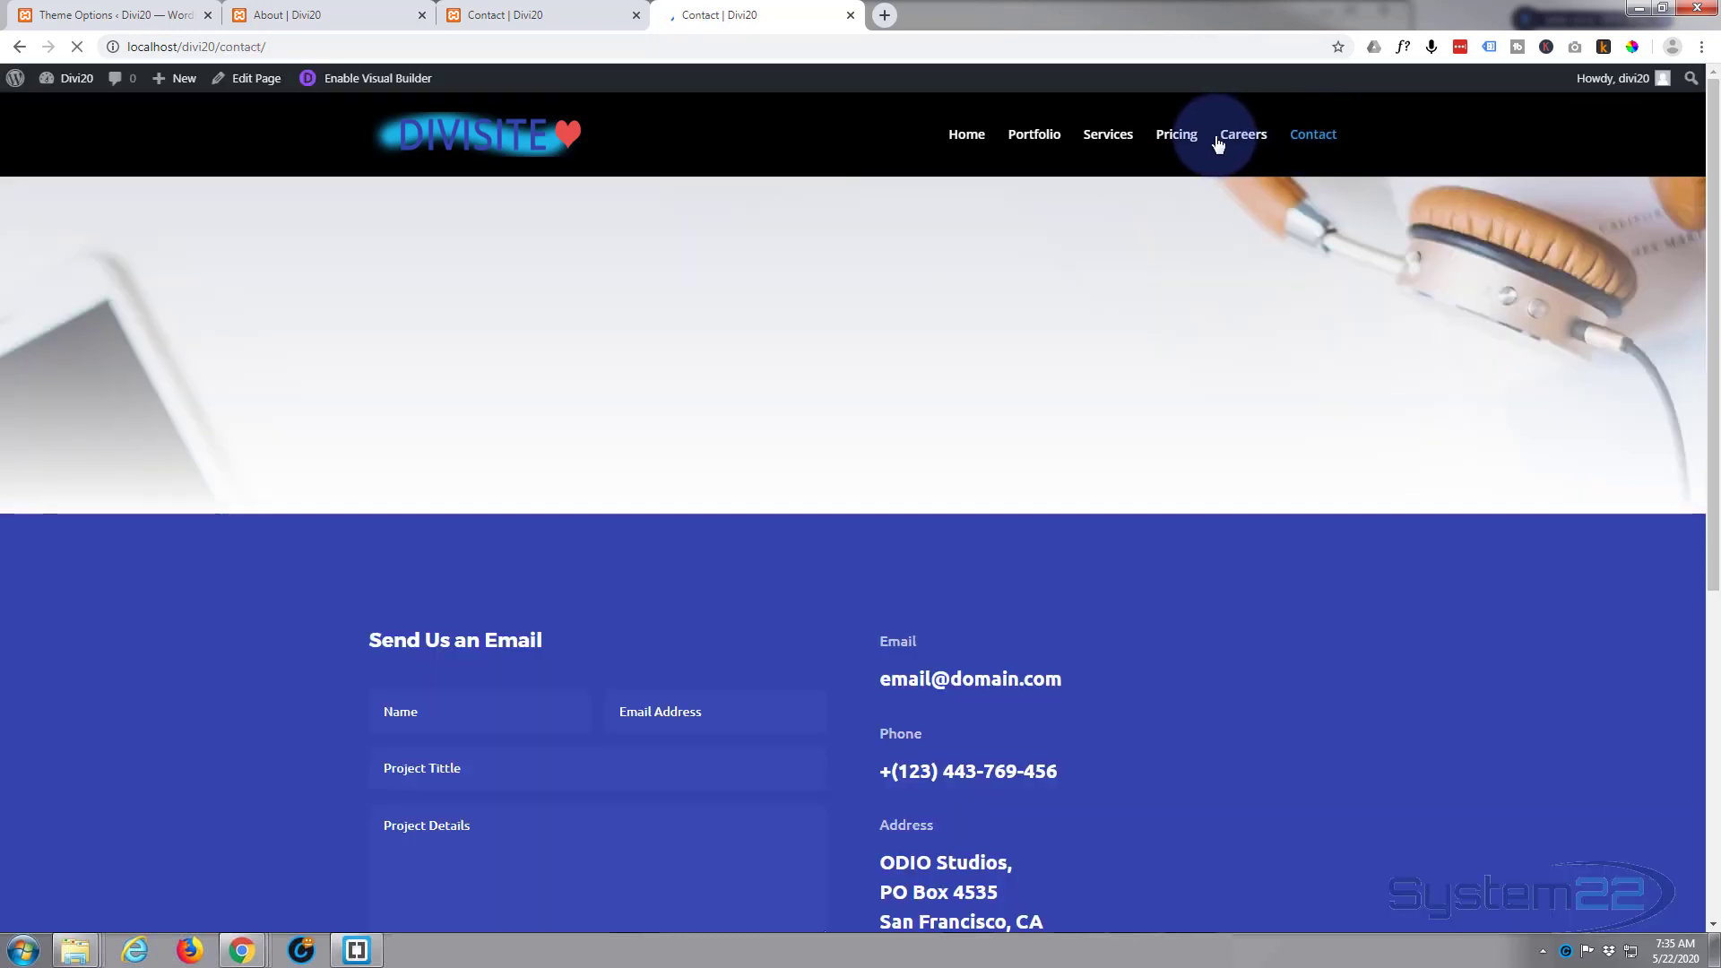
scroll(643, 316, down, 6)
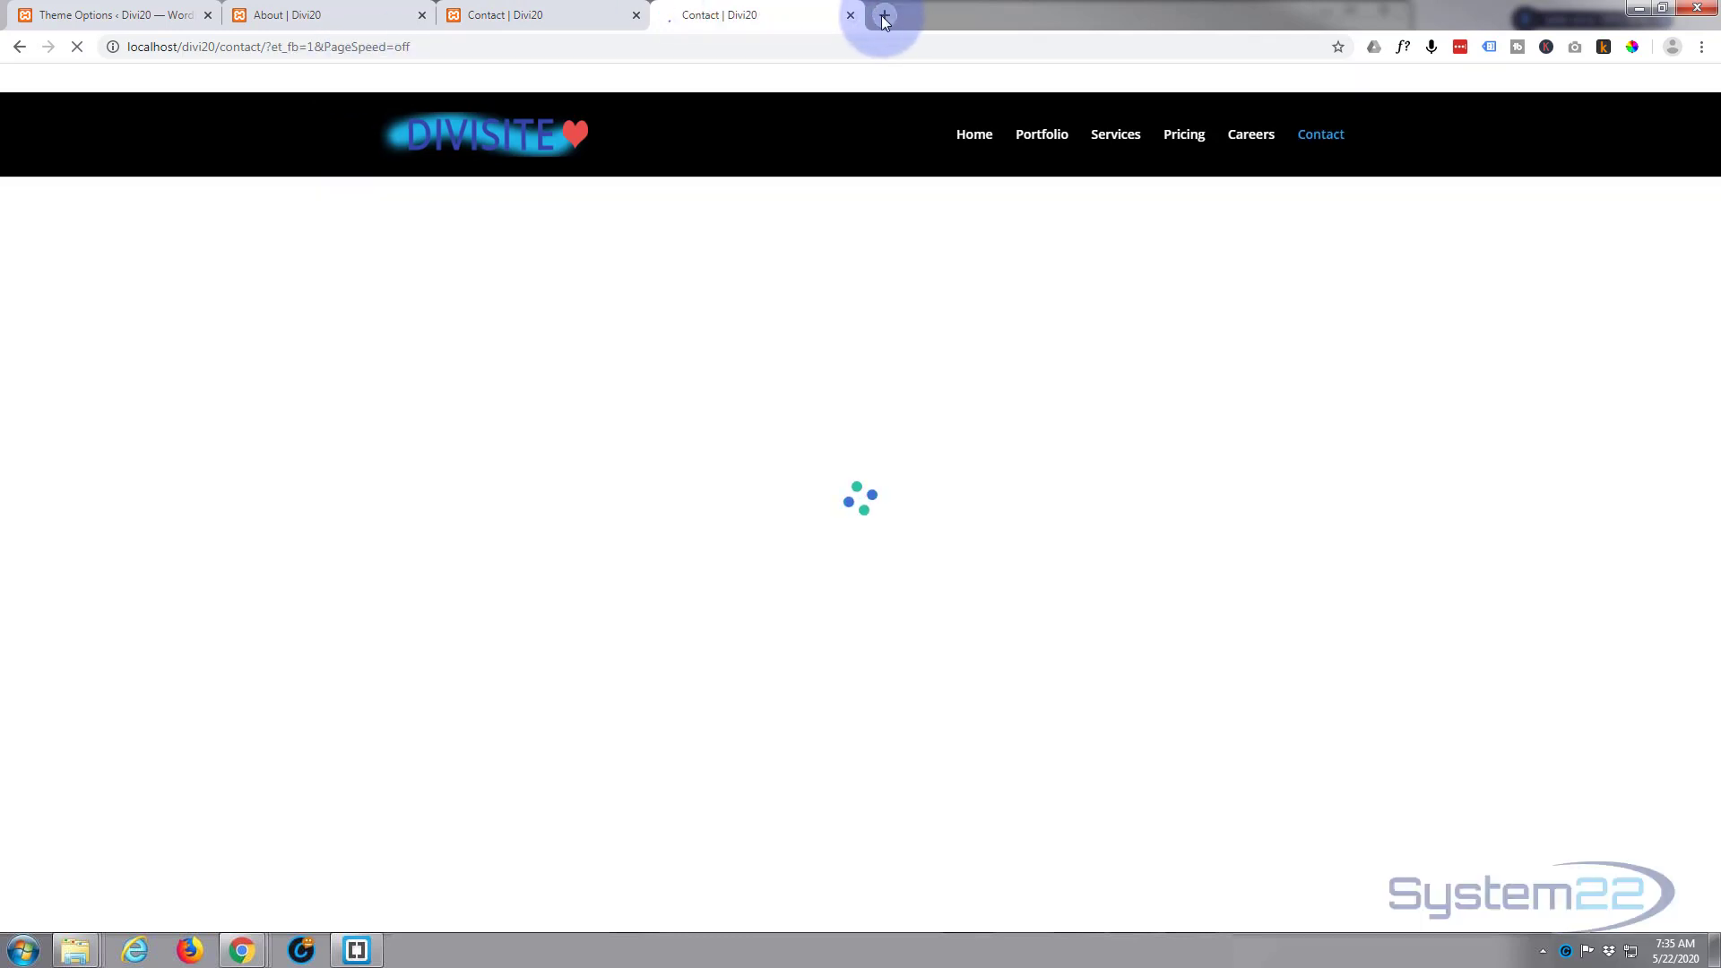
Step: Search for "maps" in a new browser tab, open Google Maps, and select The White House as the location
click(885, 15)
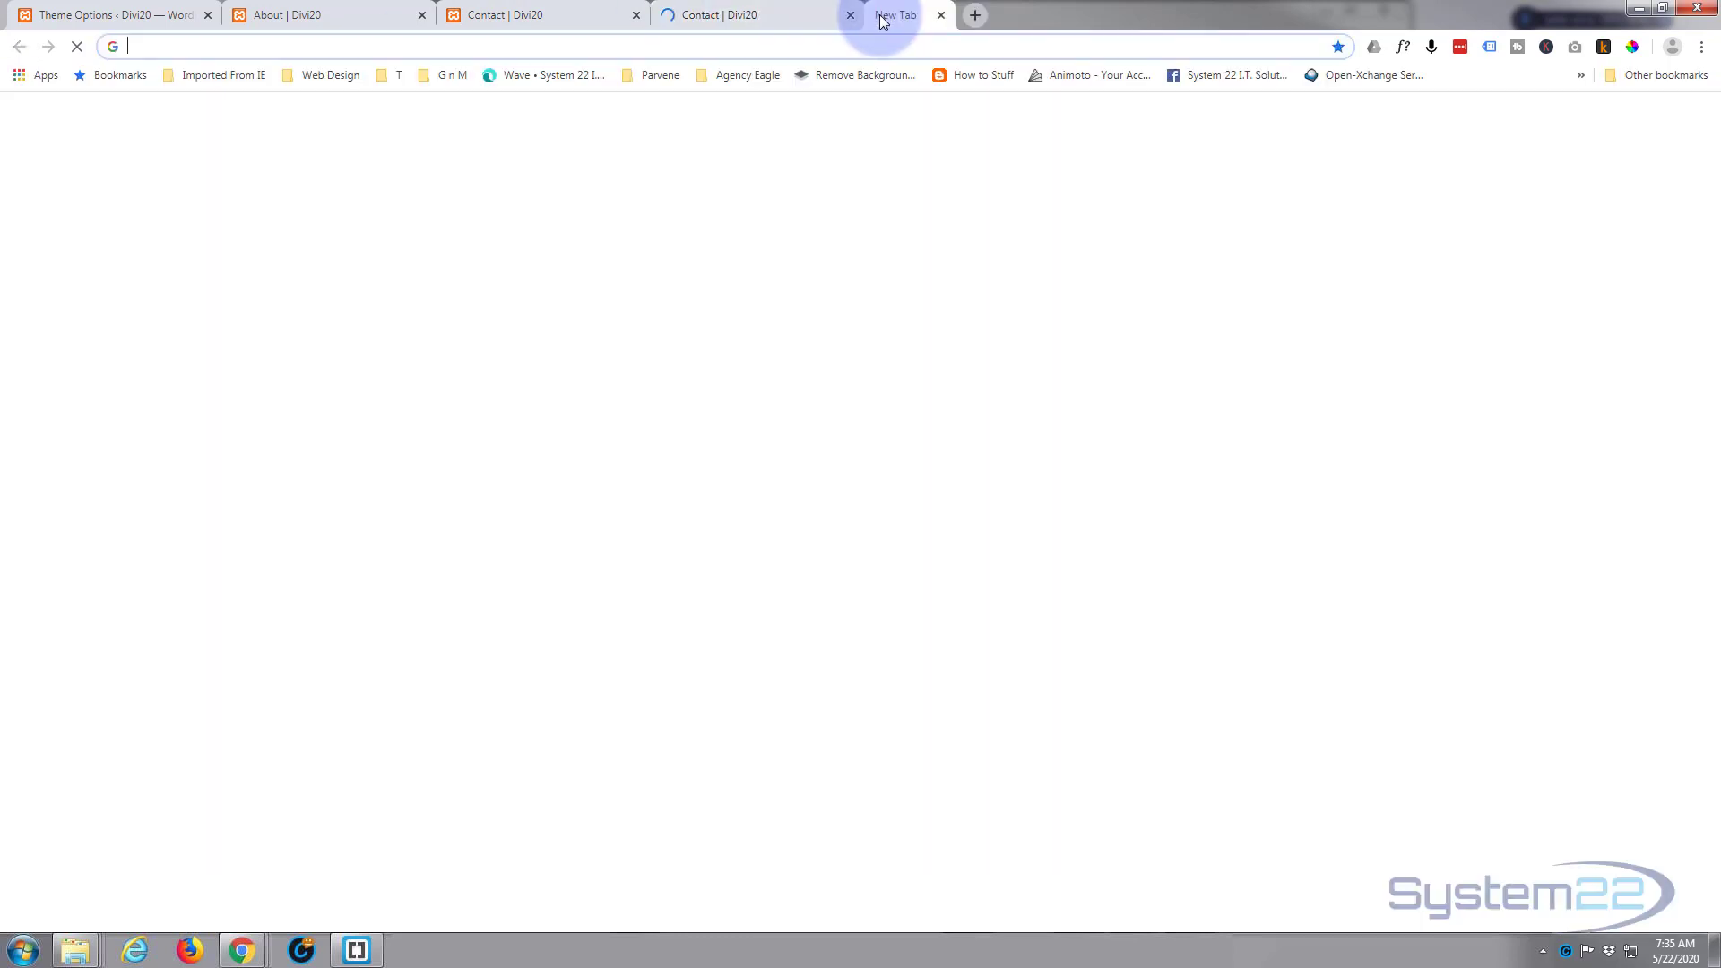
click(602, 38)
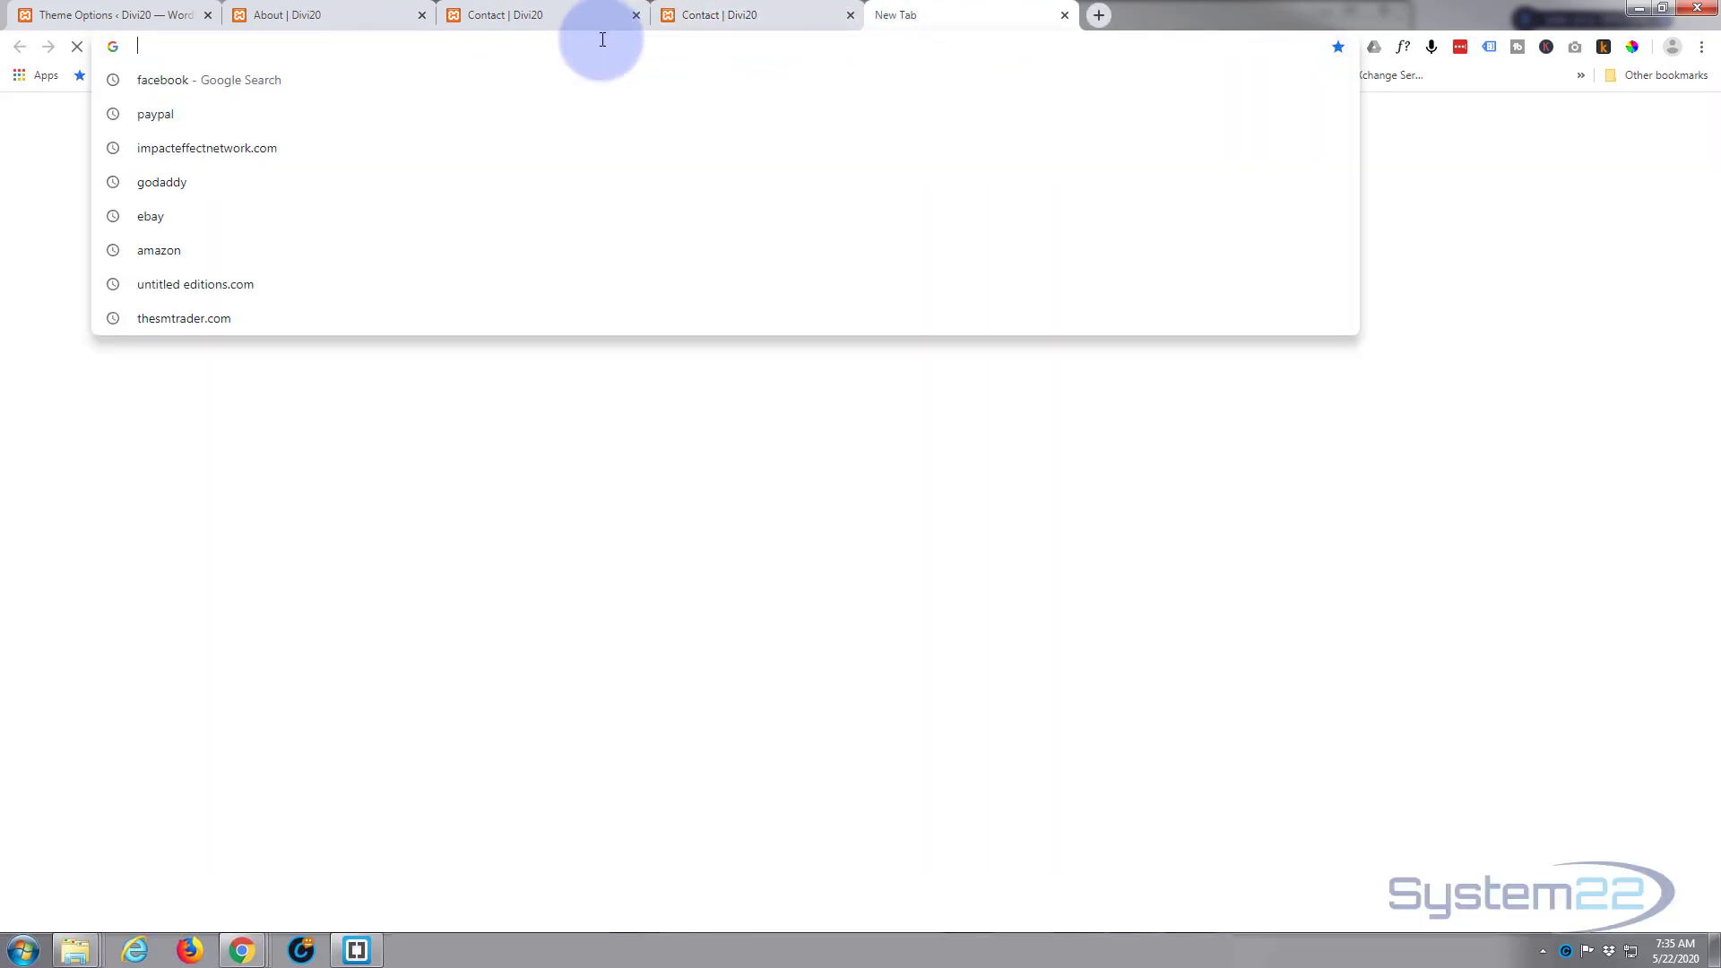
text(maps)
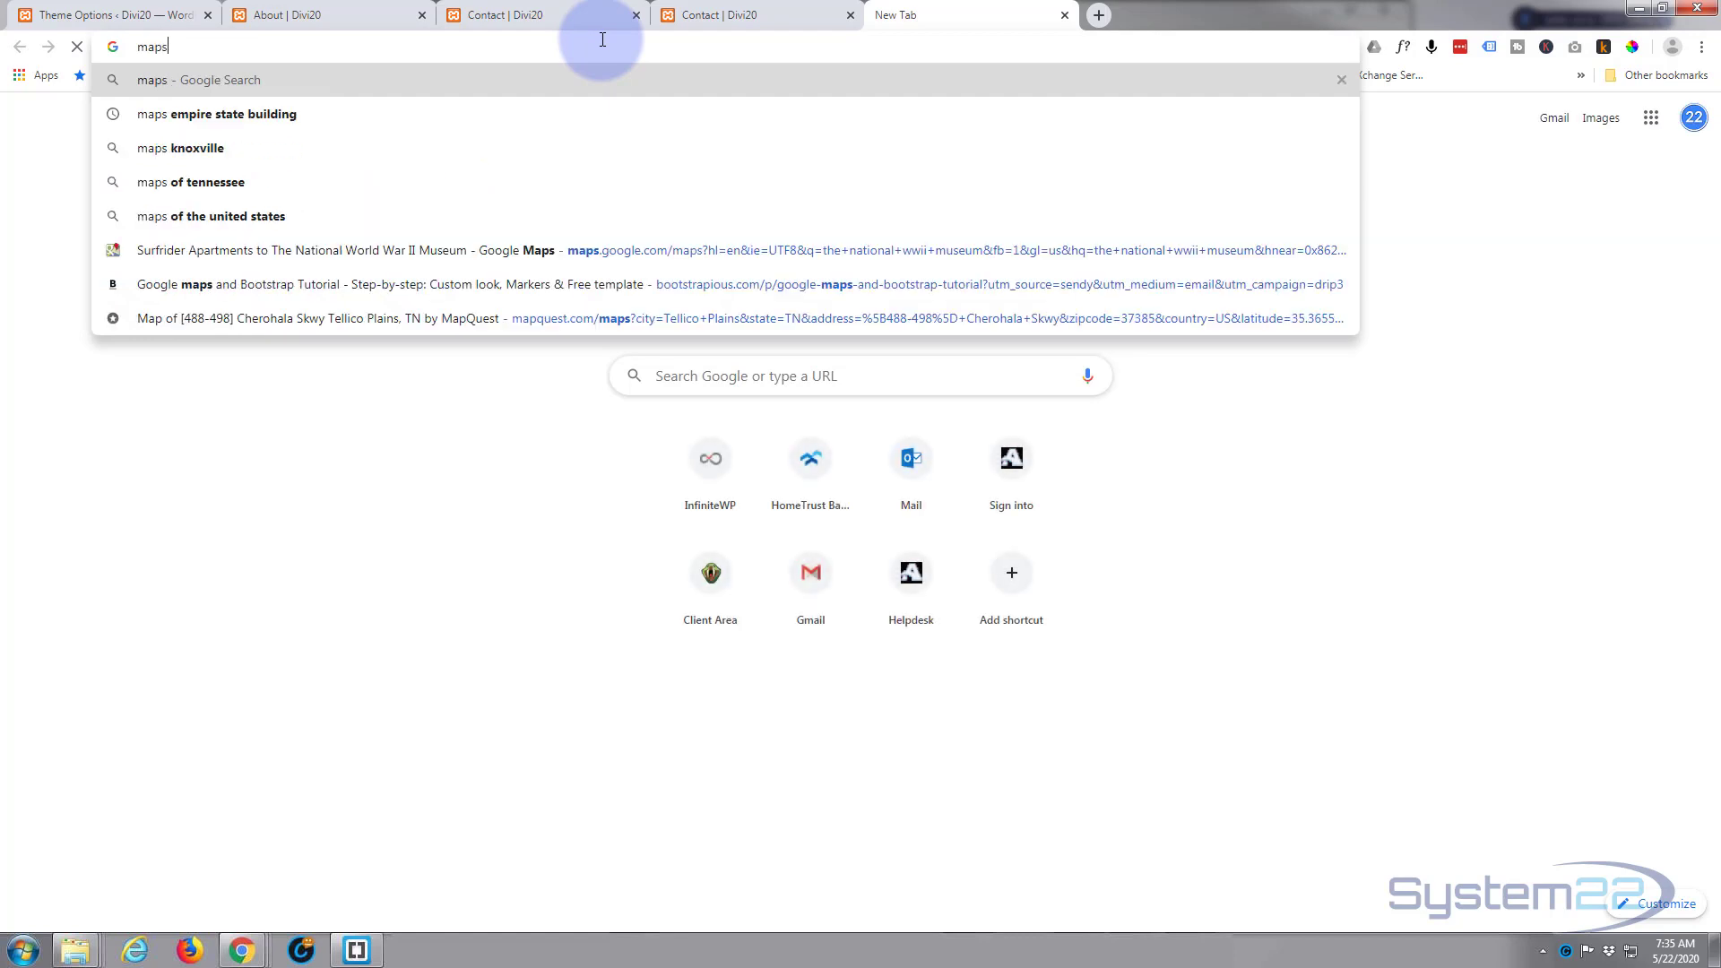
key(Return)
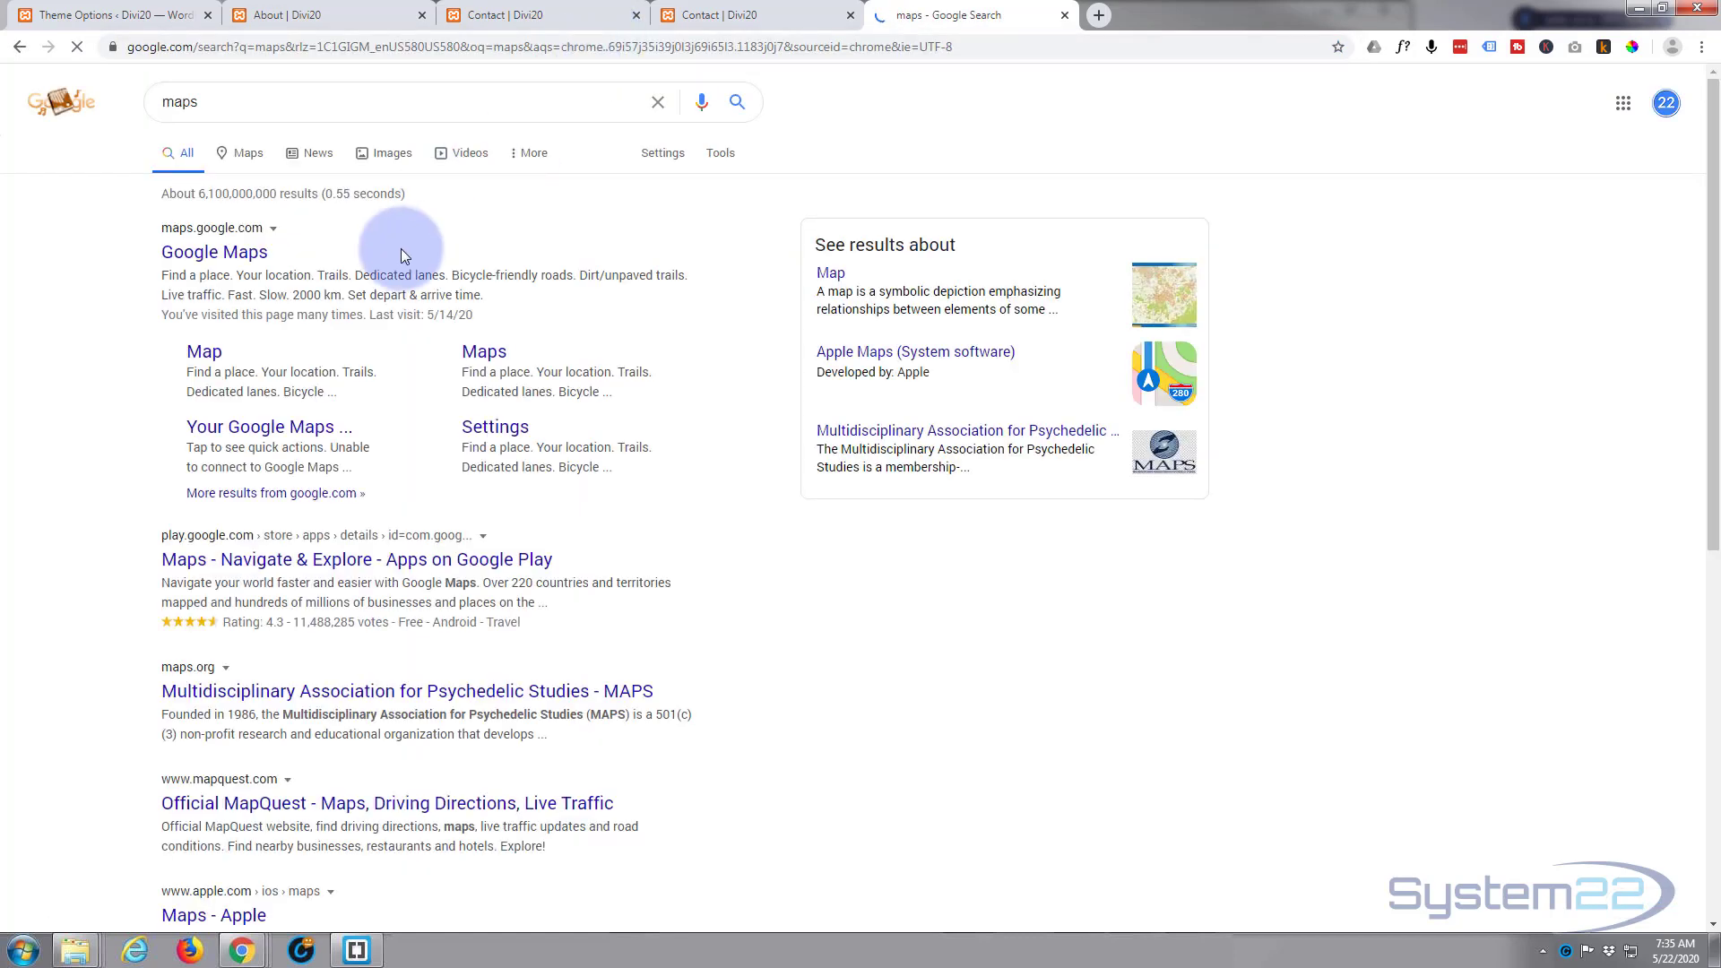
click(211, 251)
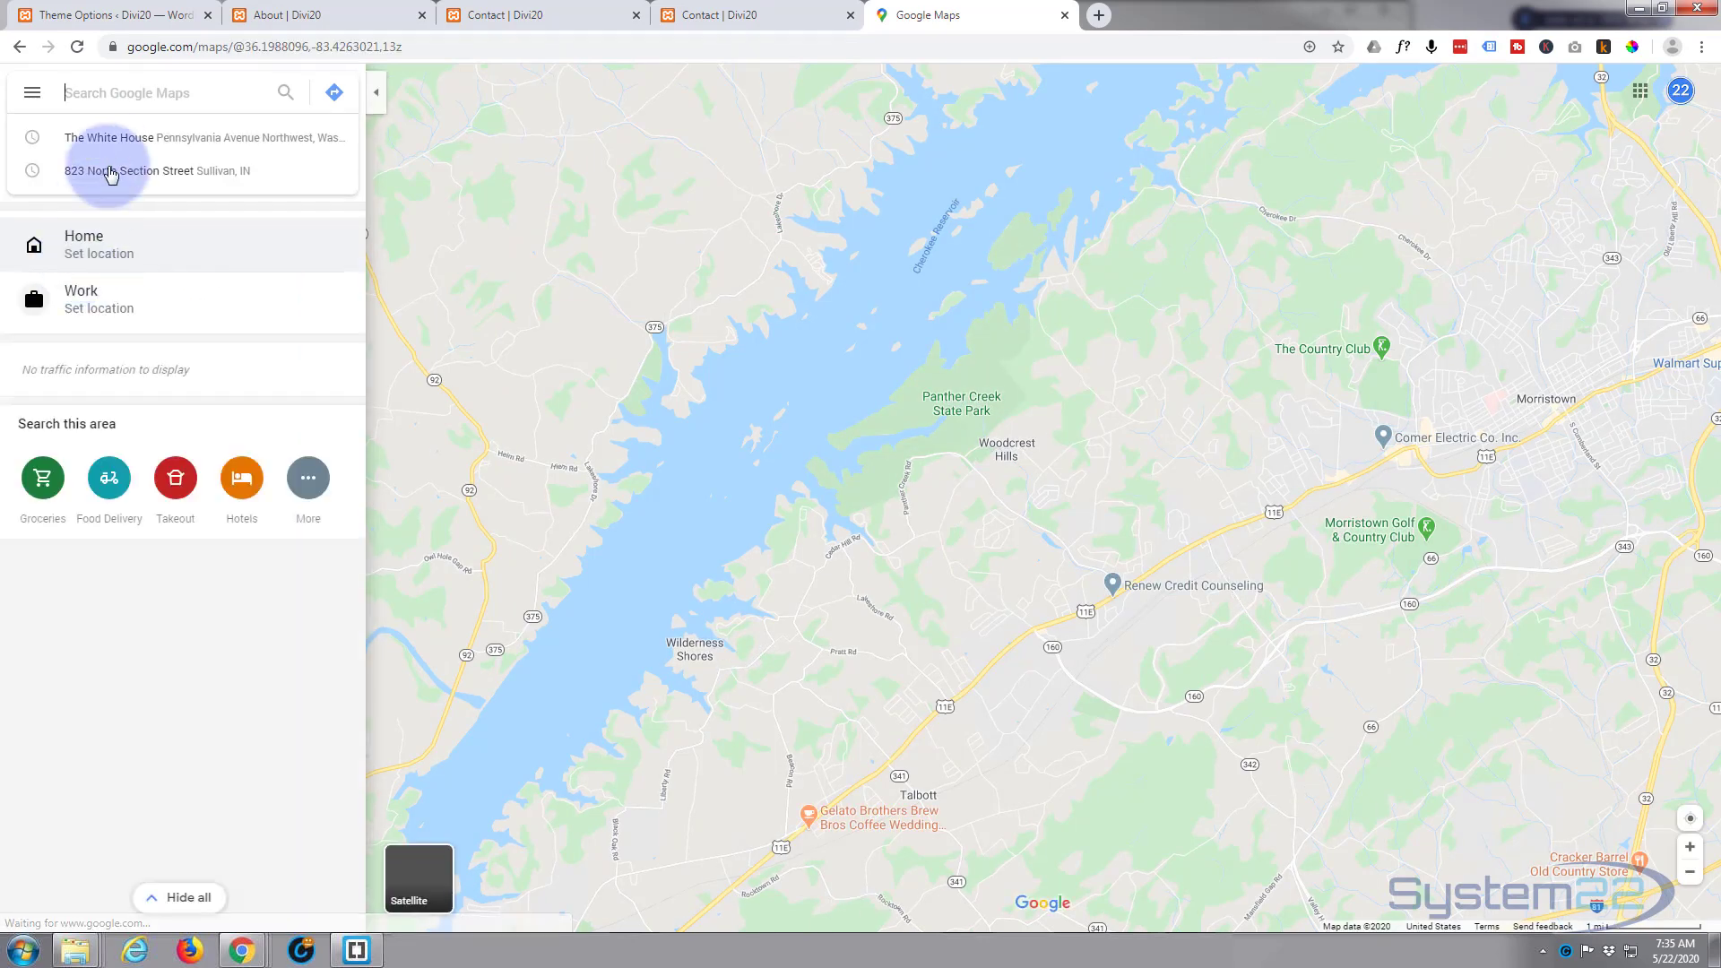
click(104, 144)
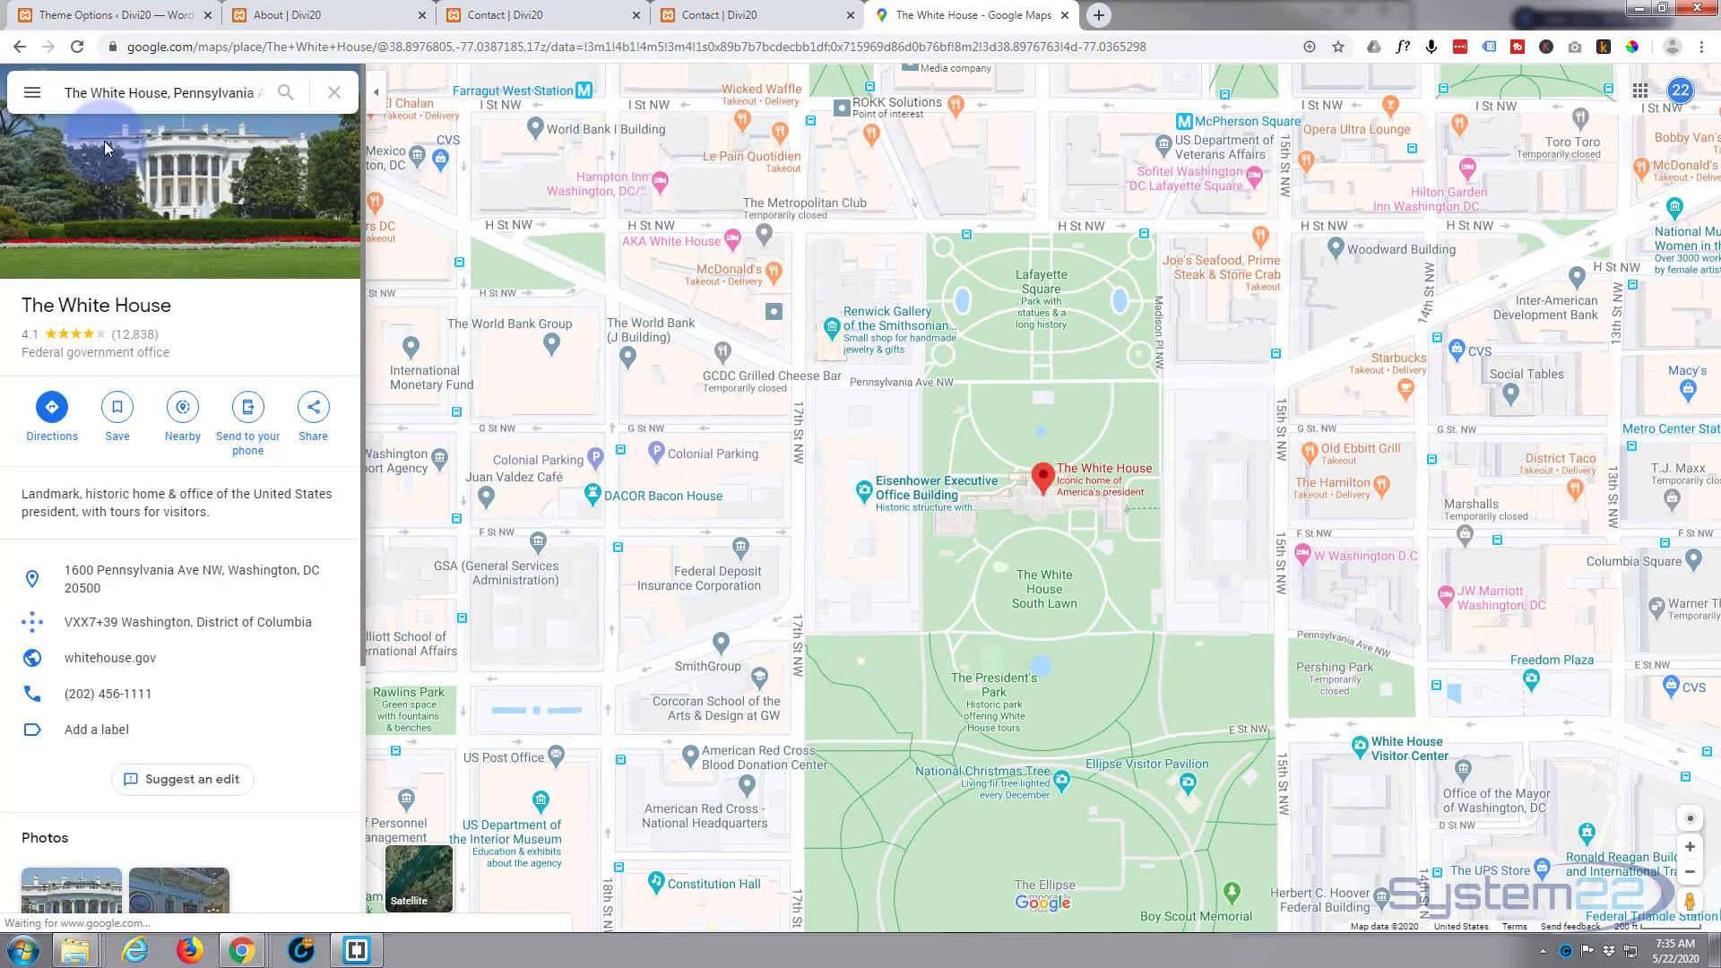
Step: Zoom the map out to cover the wider Washington area and reposition it around the White House marker
scroll(816, 459, down, 3)
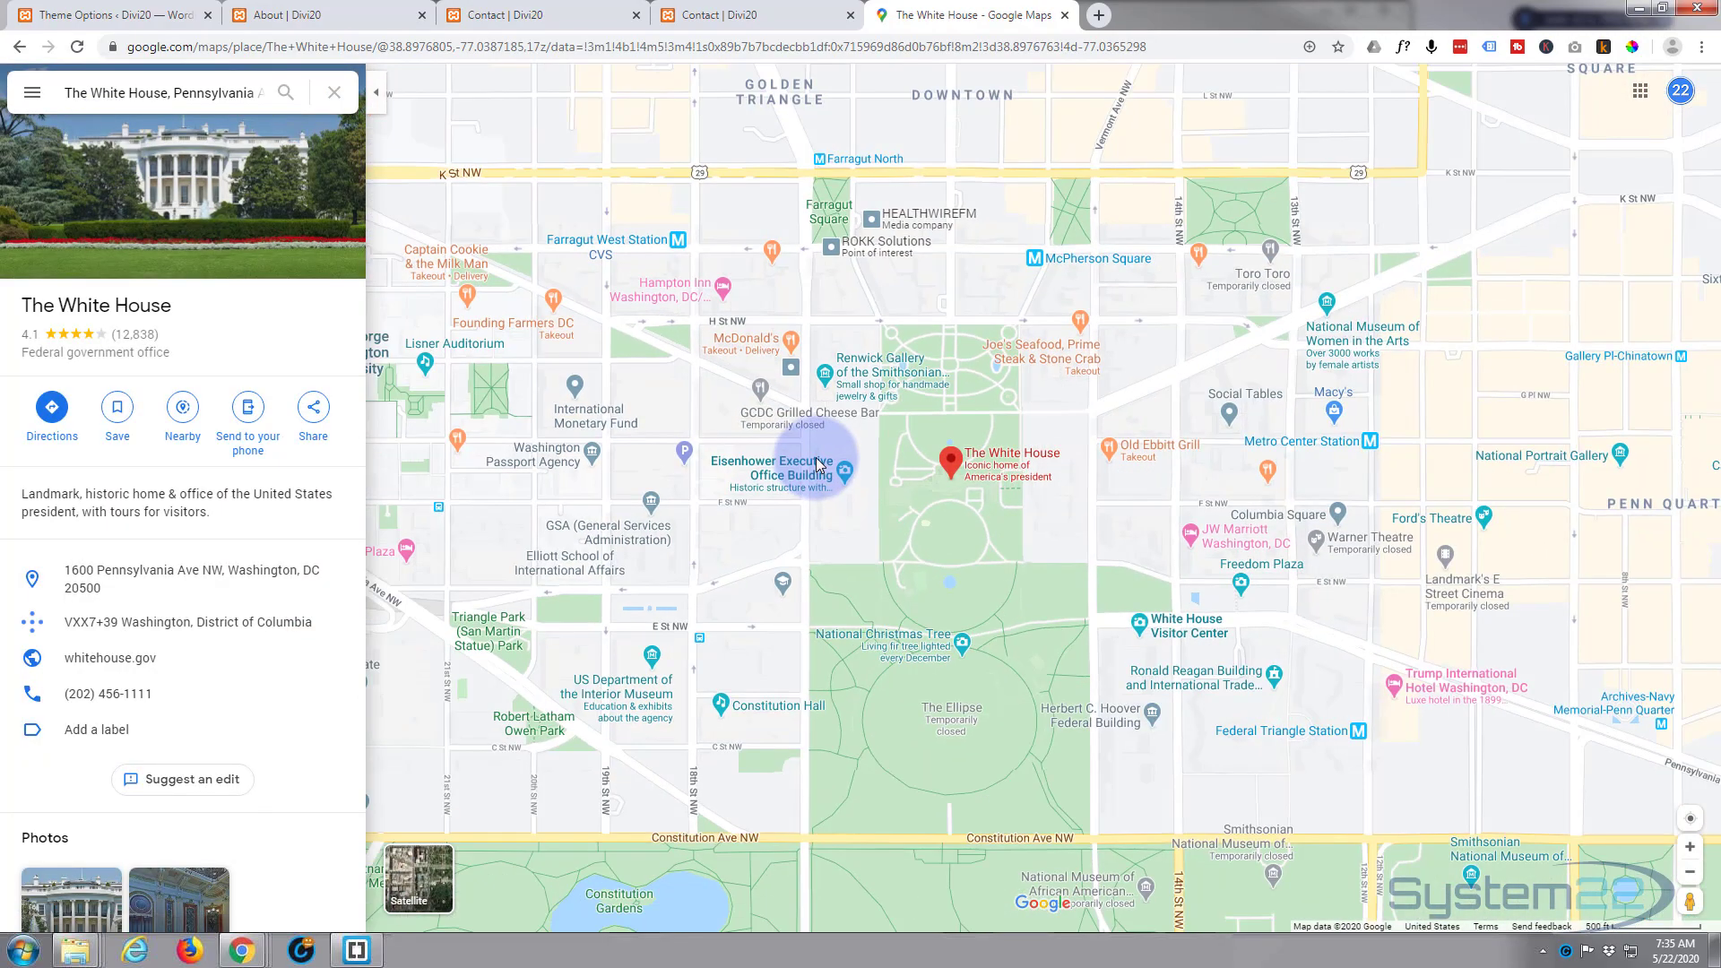
scroll(818, 463, down, 3)
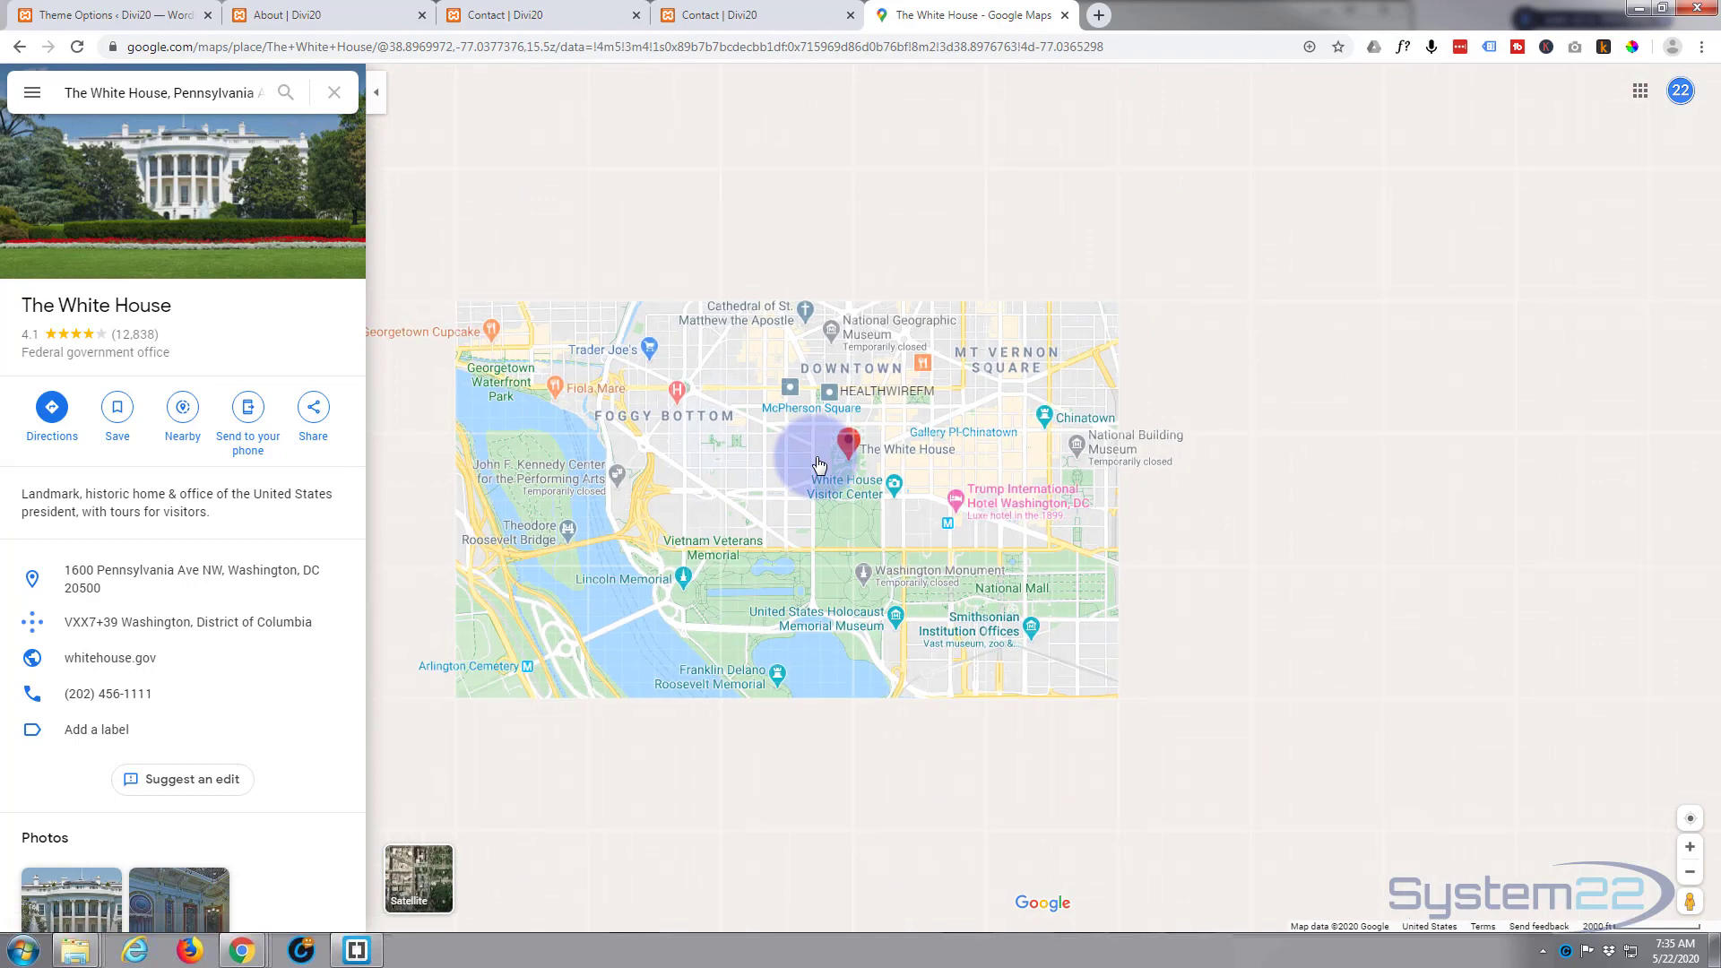
scroll(726, 318, down, 2)
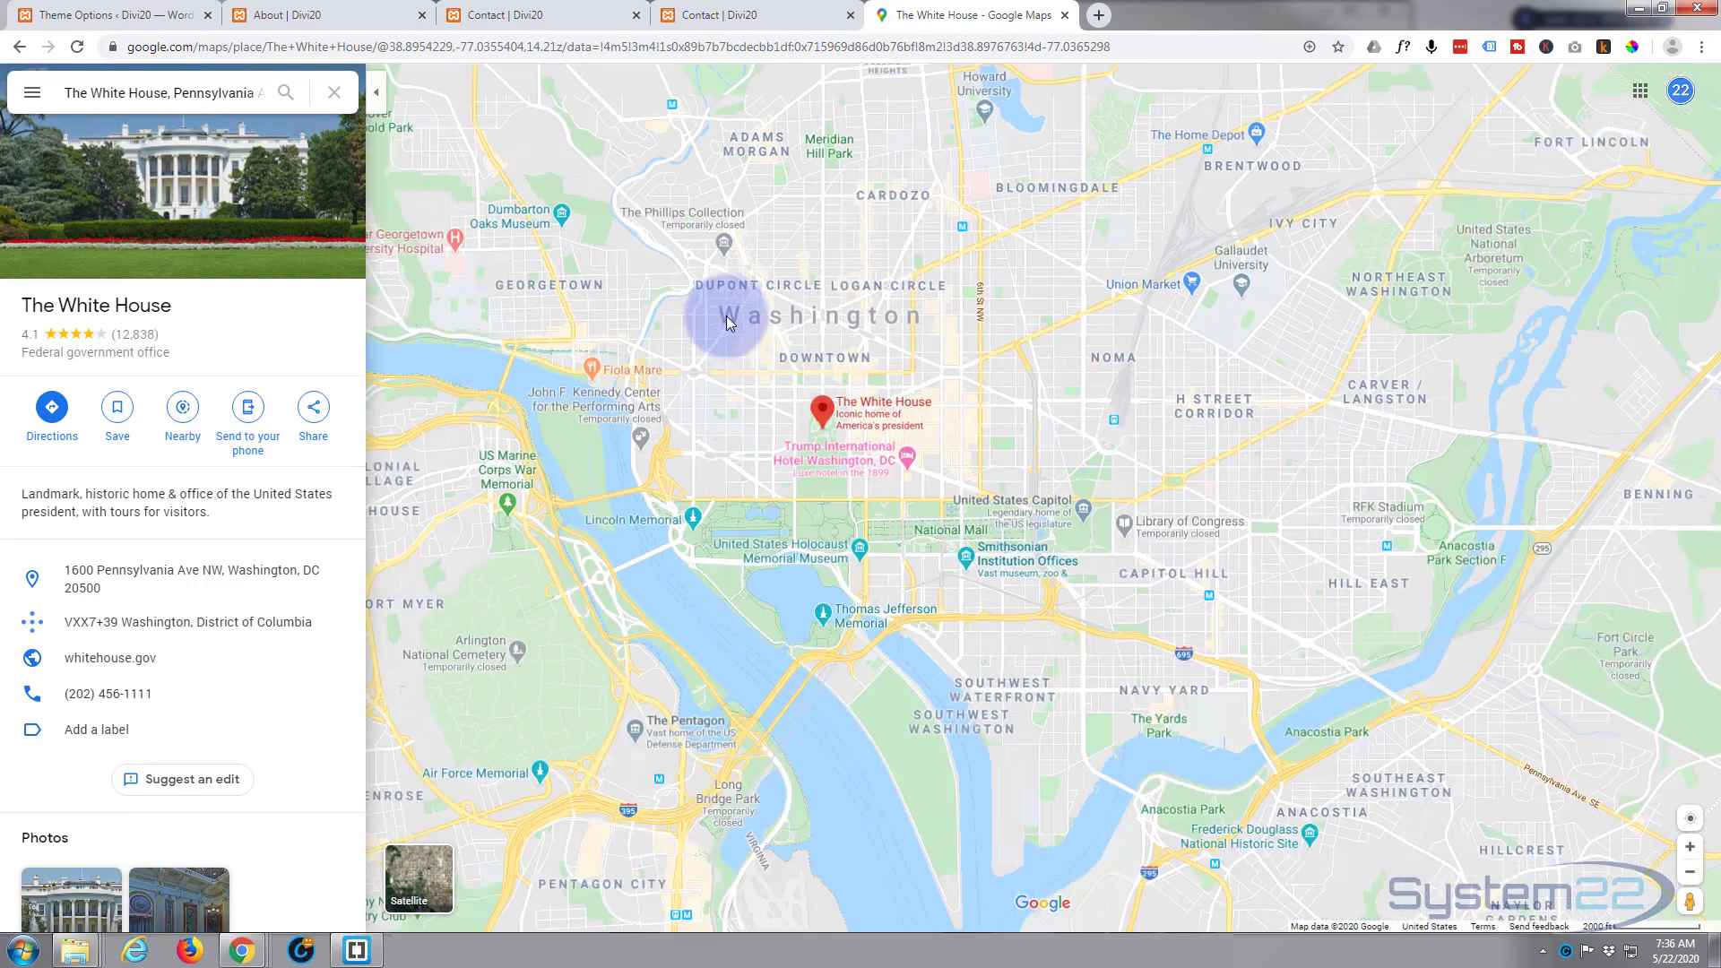
scroll(726, 318, down, 3)
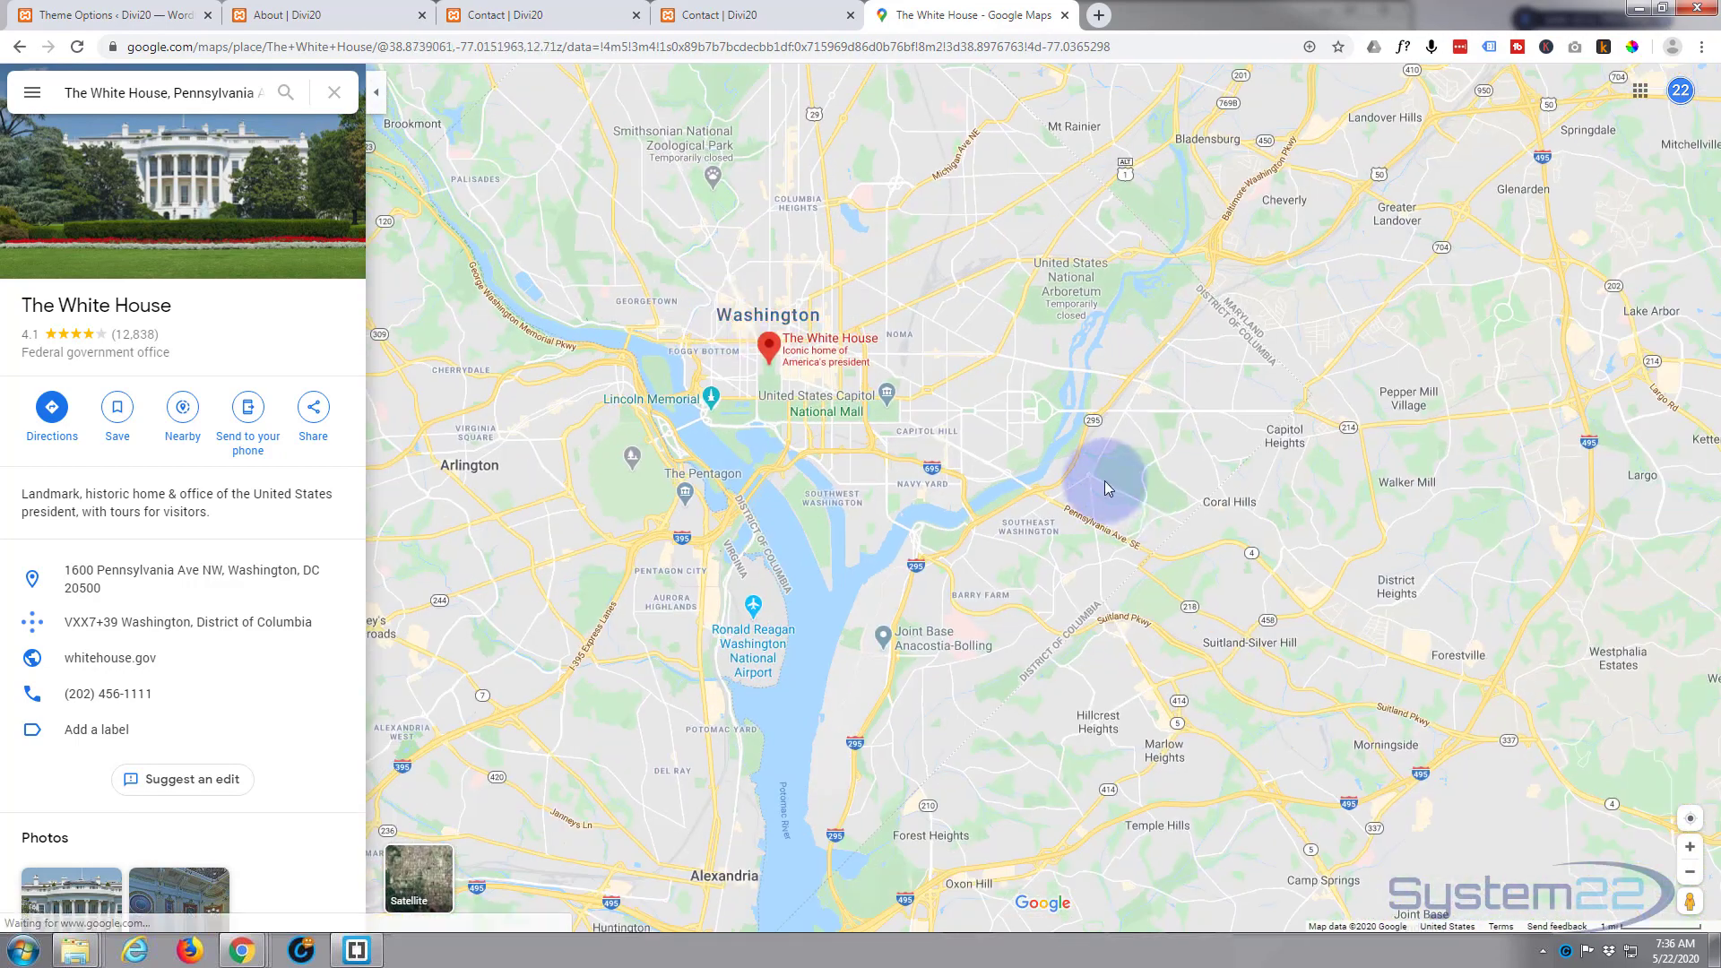
mouse_move(983, 497)
mouse_down()
mouse_move(1172, 791)
mouse_move(1176, 676)
mouse_move(1218, 637)
mouse_up()
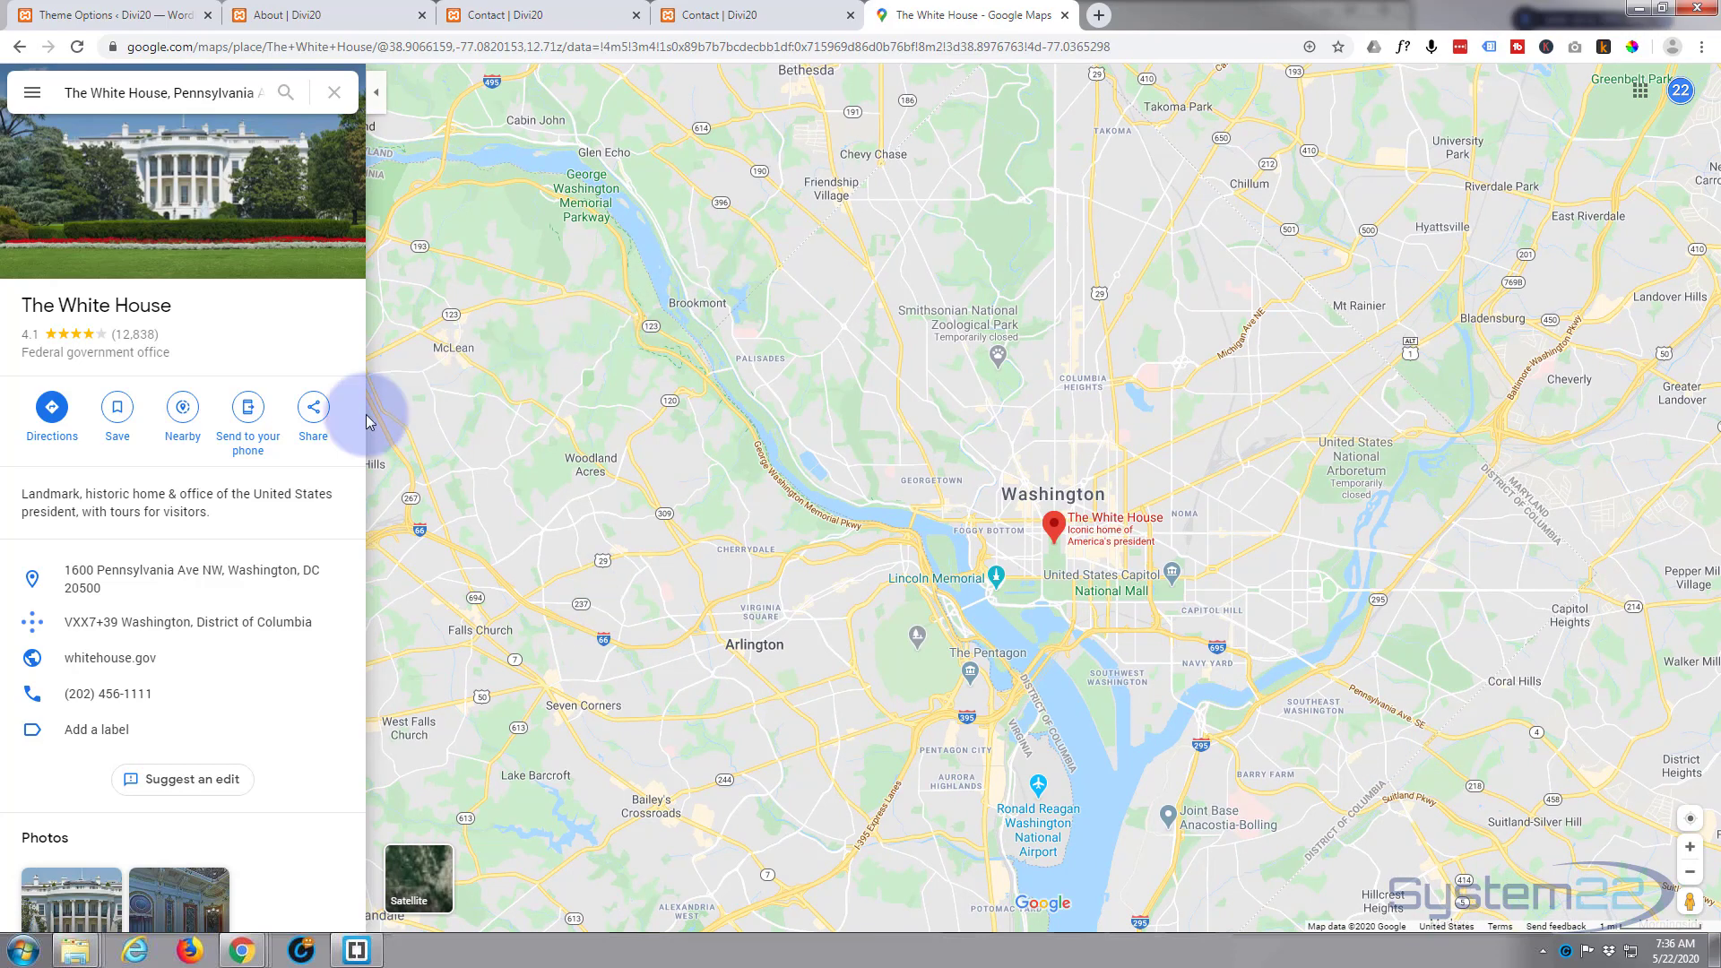
Step: Open the sharing options for The White House and copy the medium-size map embed HTML
click(316, 409)
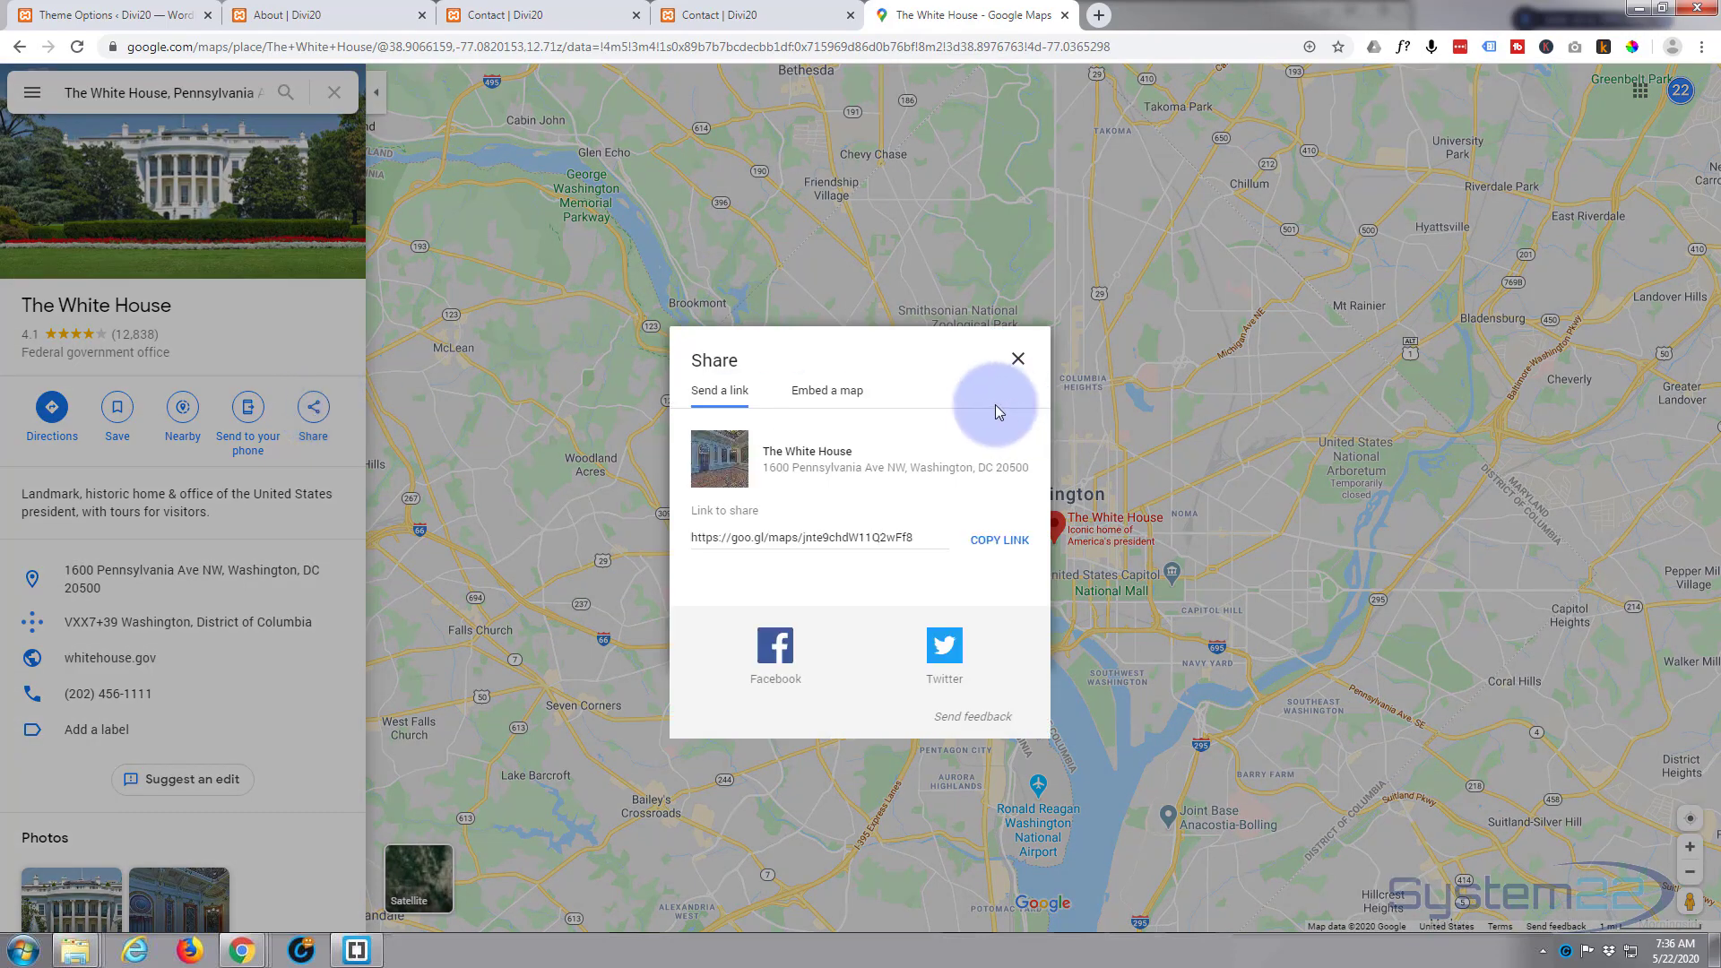
click(821, 388)
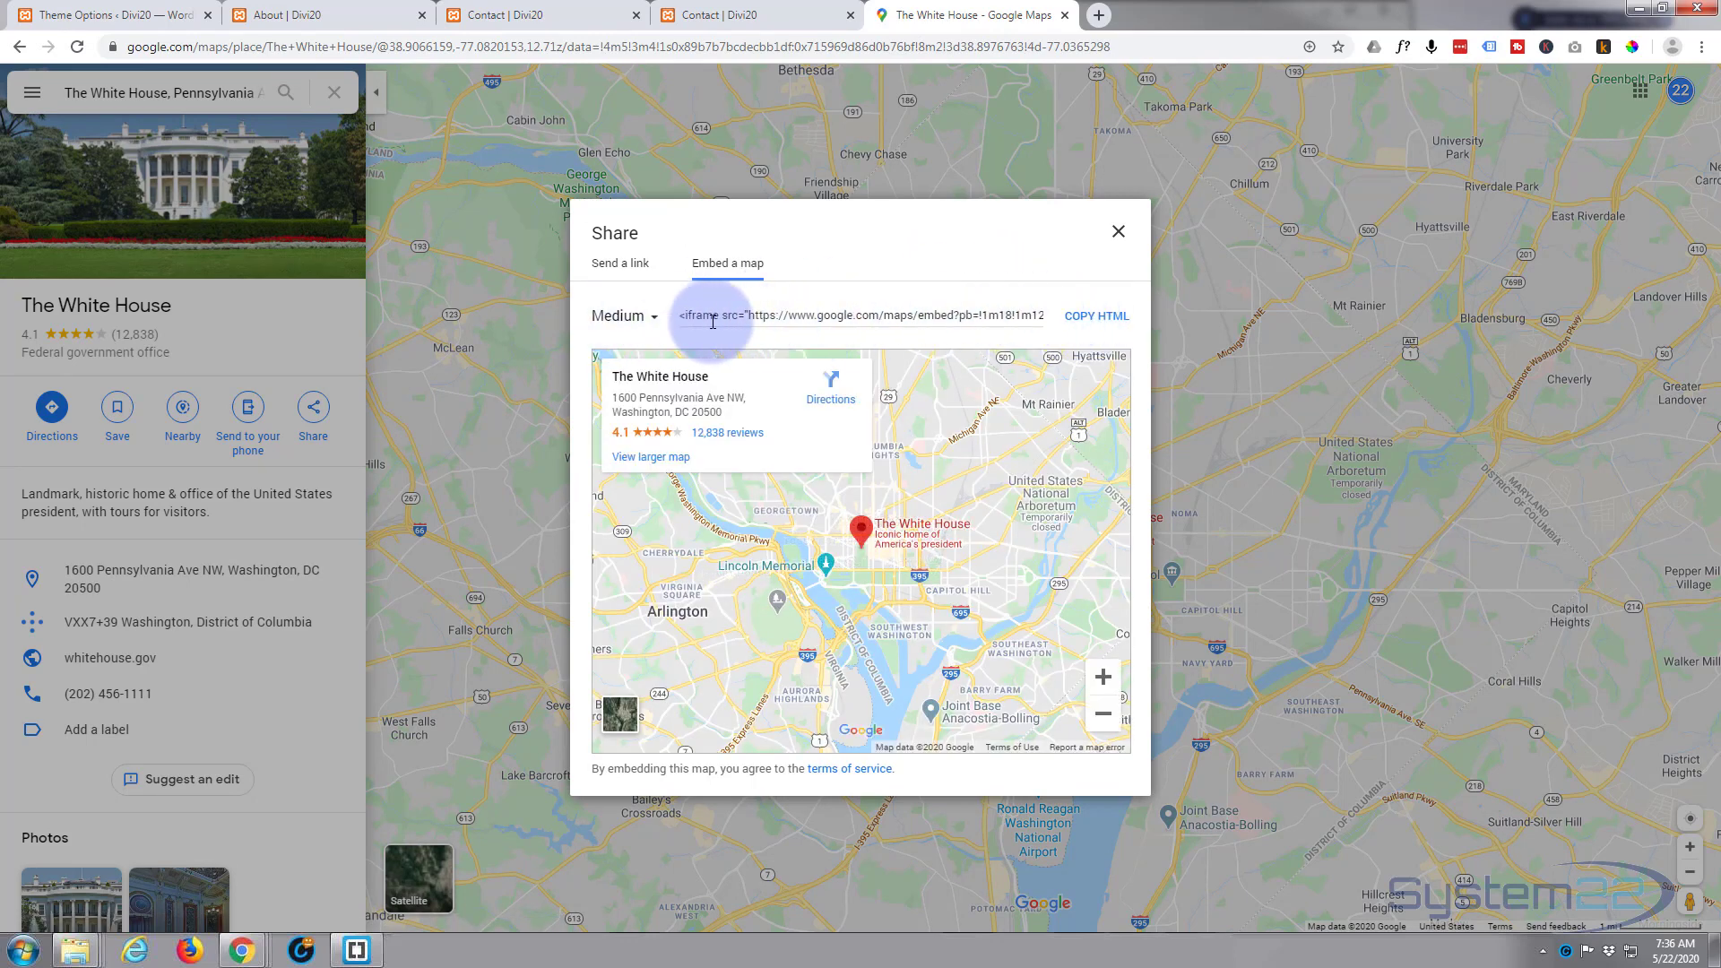
click(1102, 318)
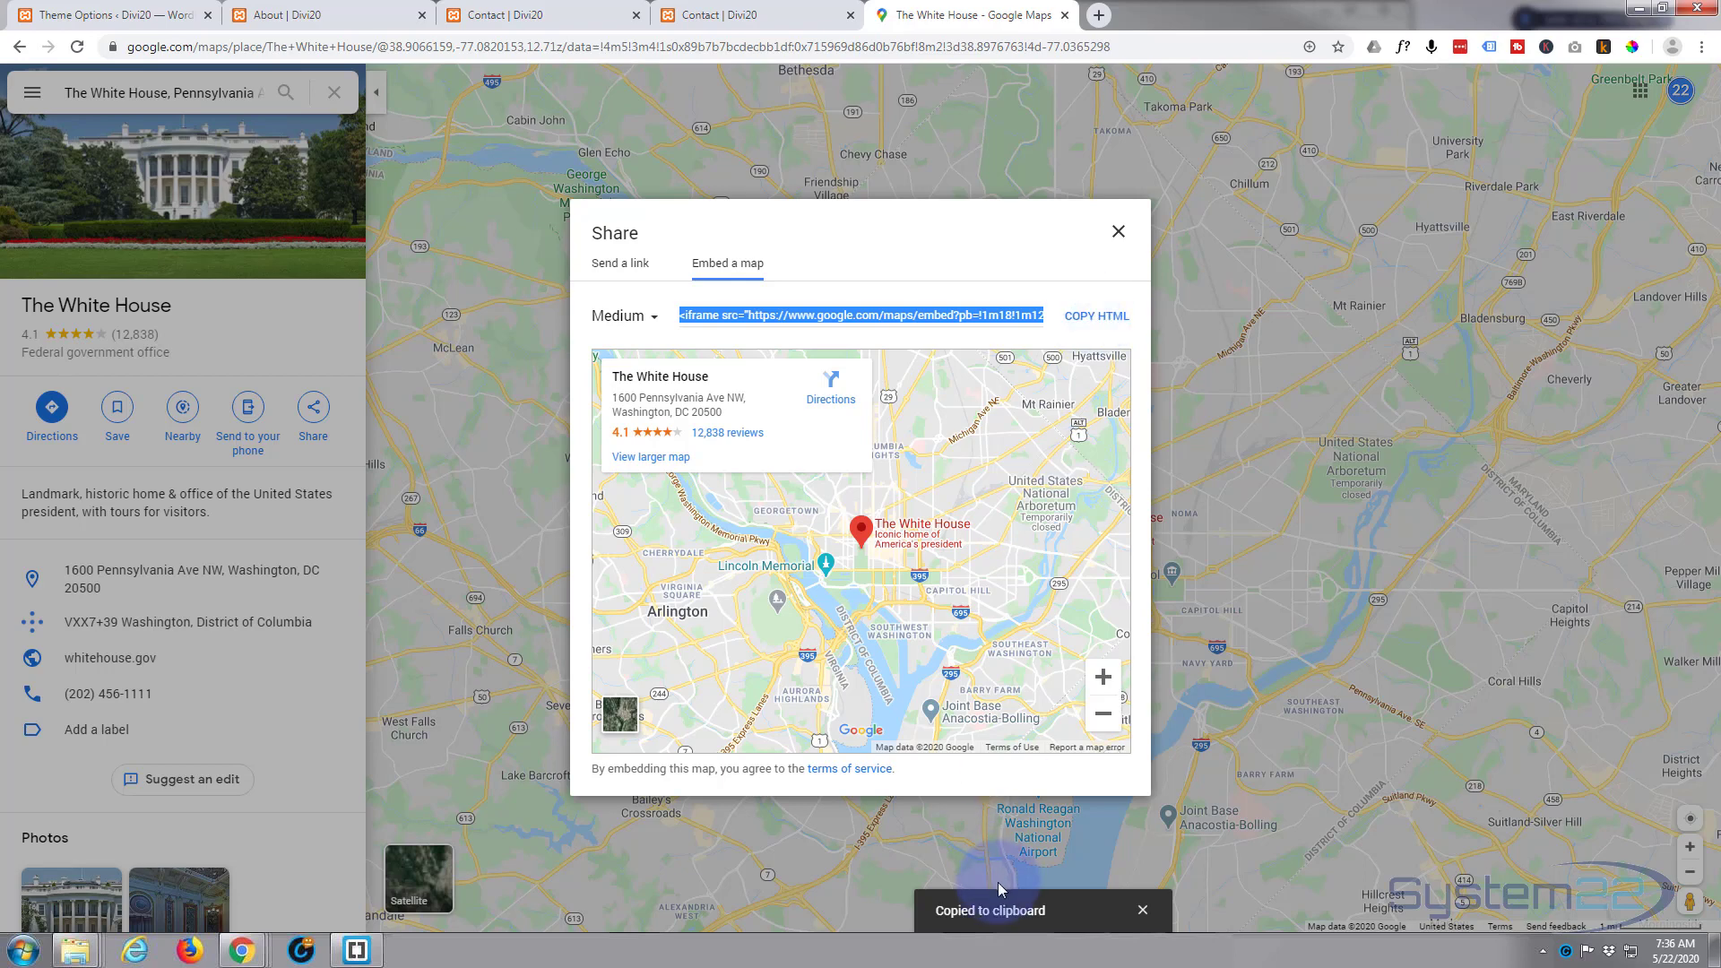
Step: Return to the Contact page in the Visual Builder and delete the map module below the contact form
click(729, 19)
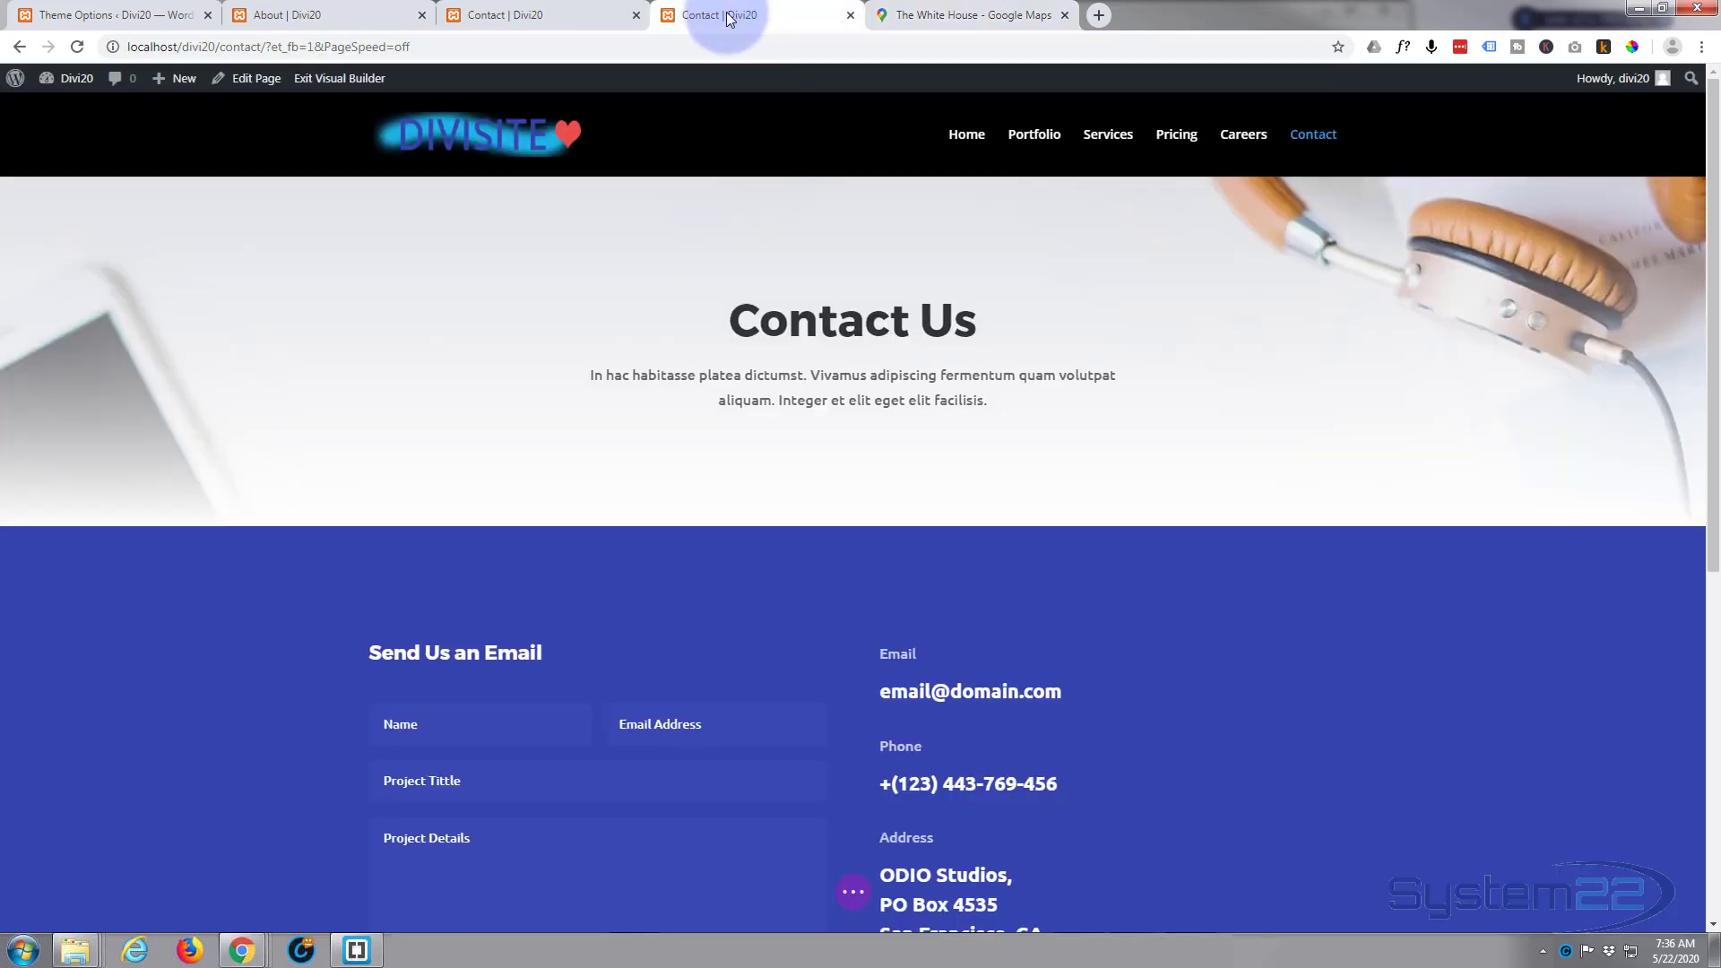
scroll(707, 313, down, 3)
scroll(707, 313, down, 4)
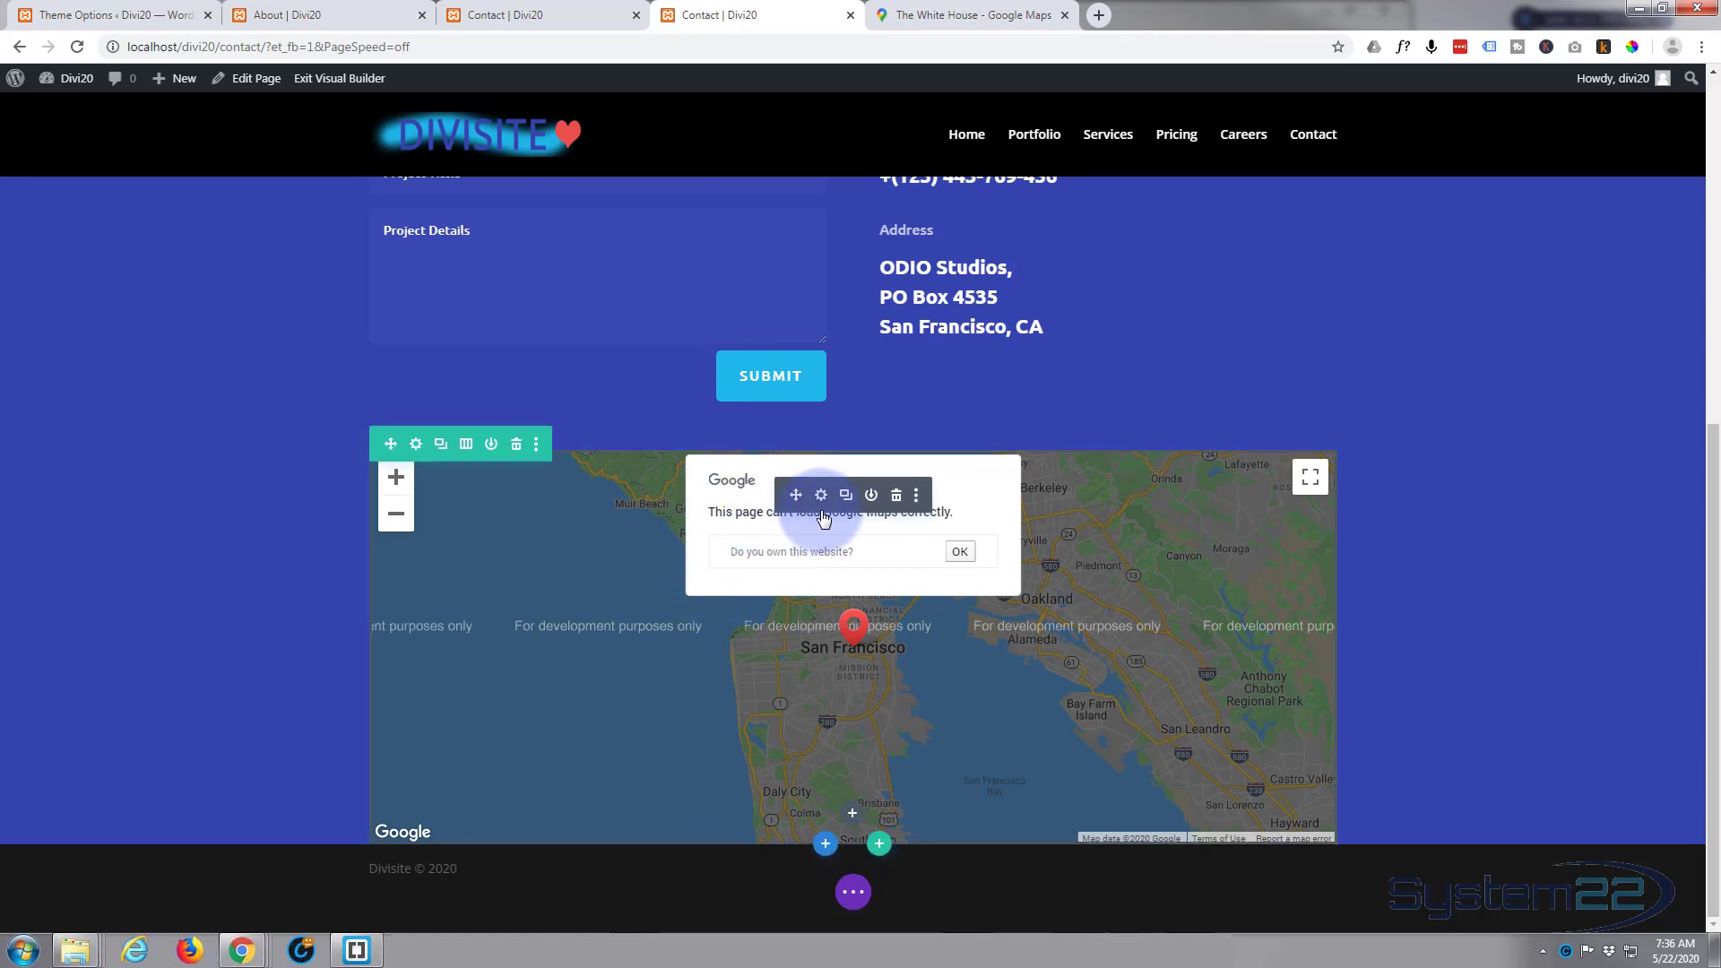
click(897, 499)
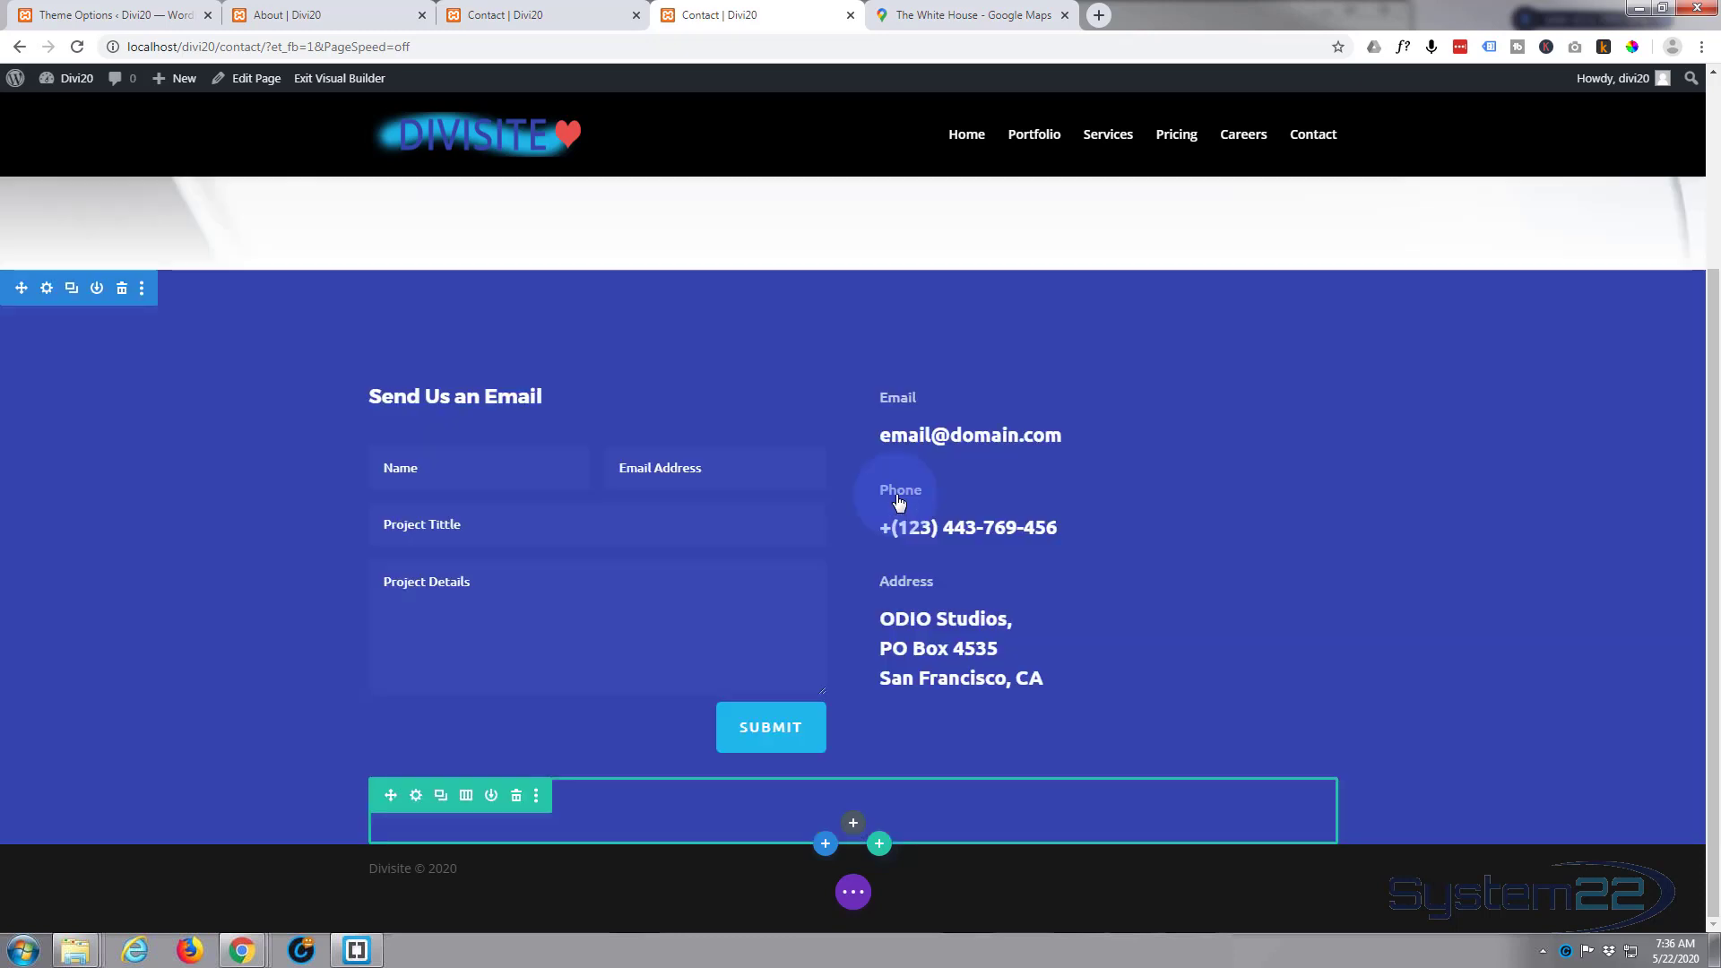
Step: Add a Code module to the empty row below the contact form and paste in the copied White House map embed code
click(853, 823)
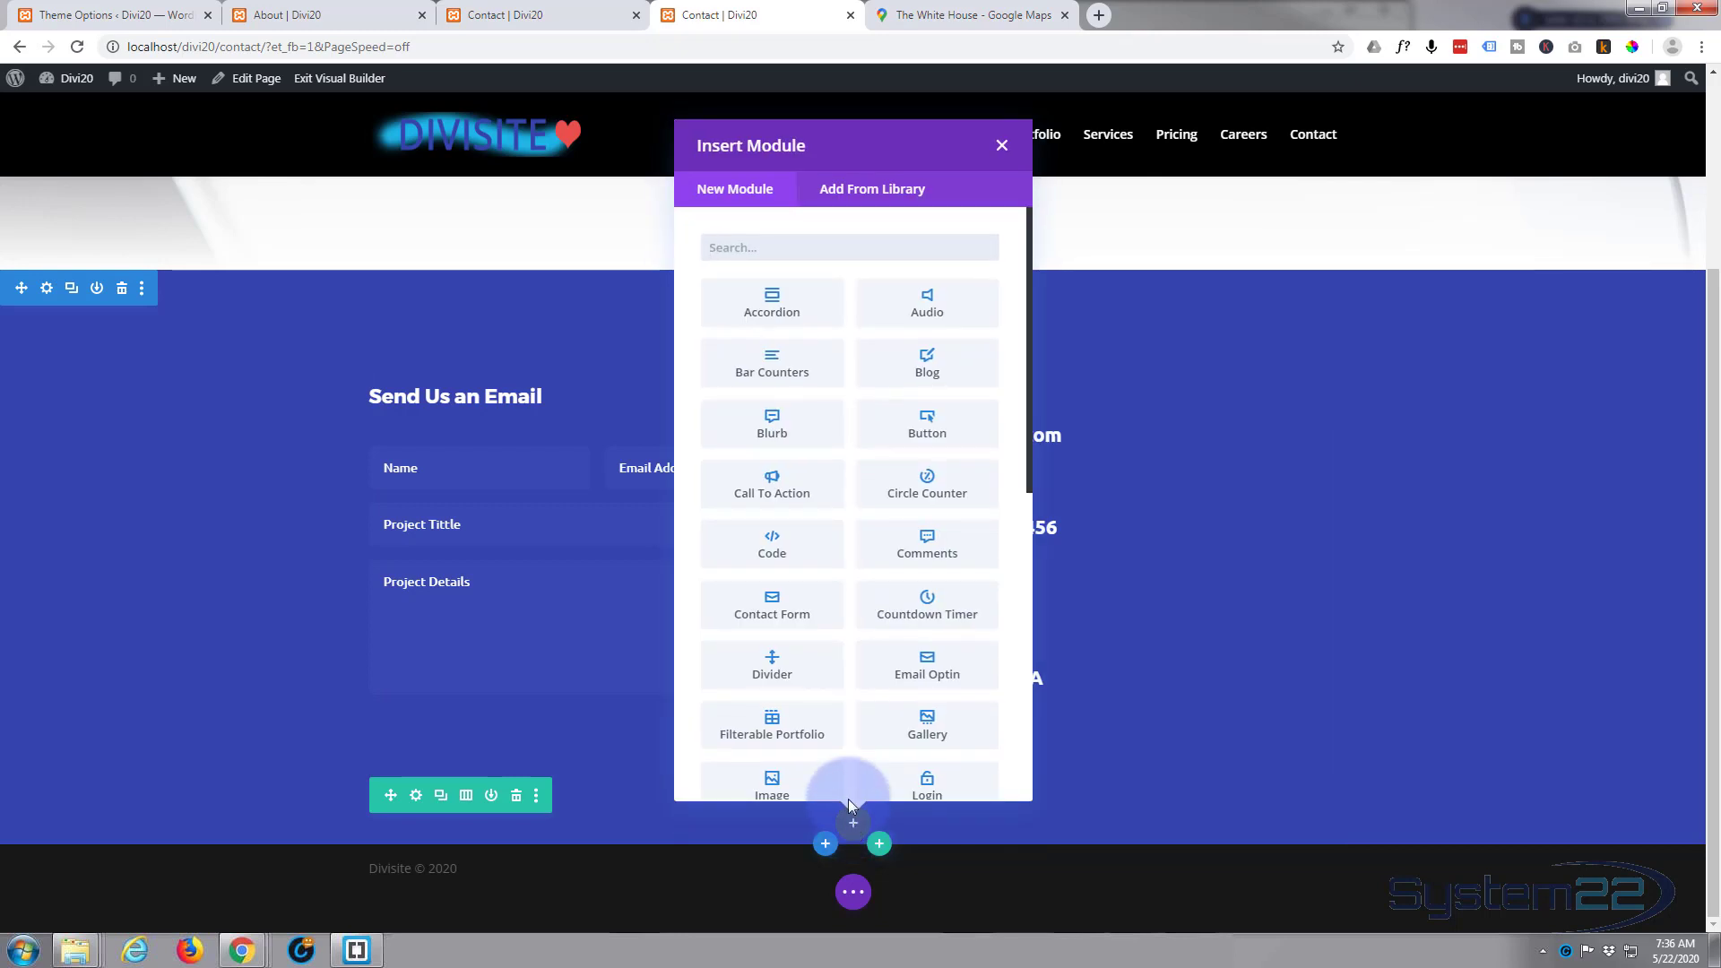
click(777, 380)
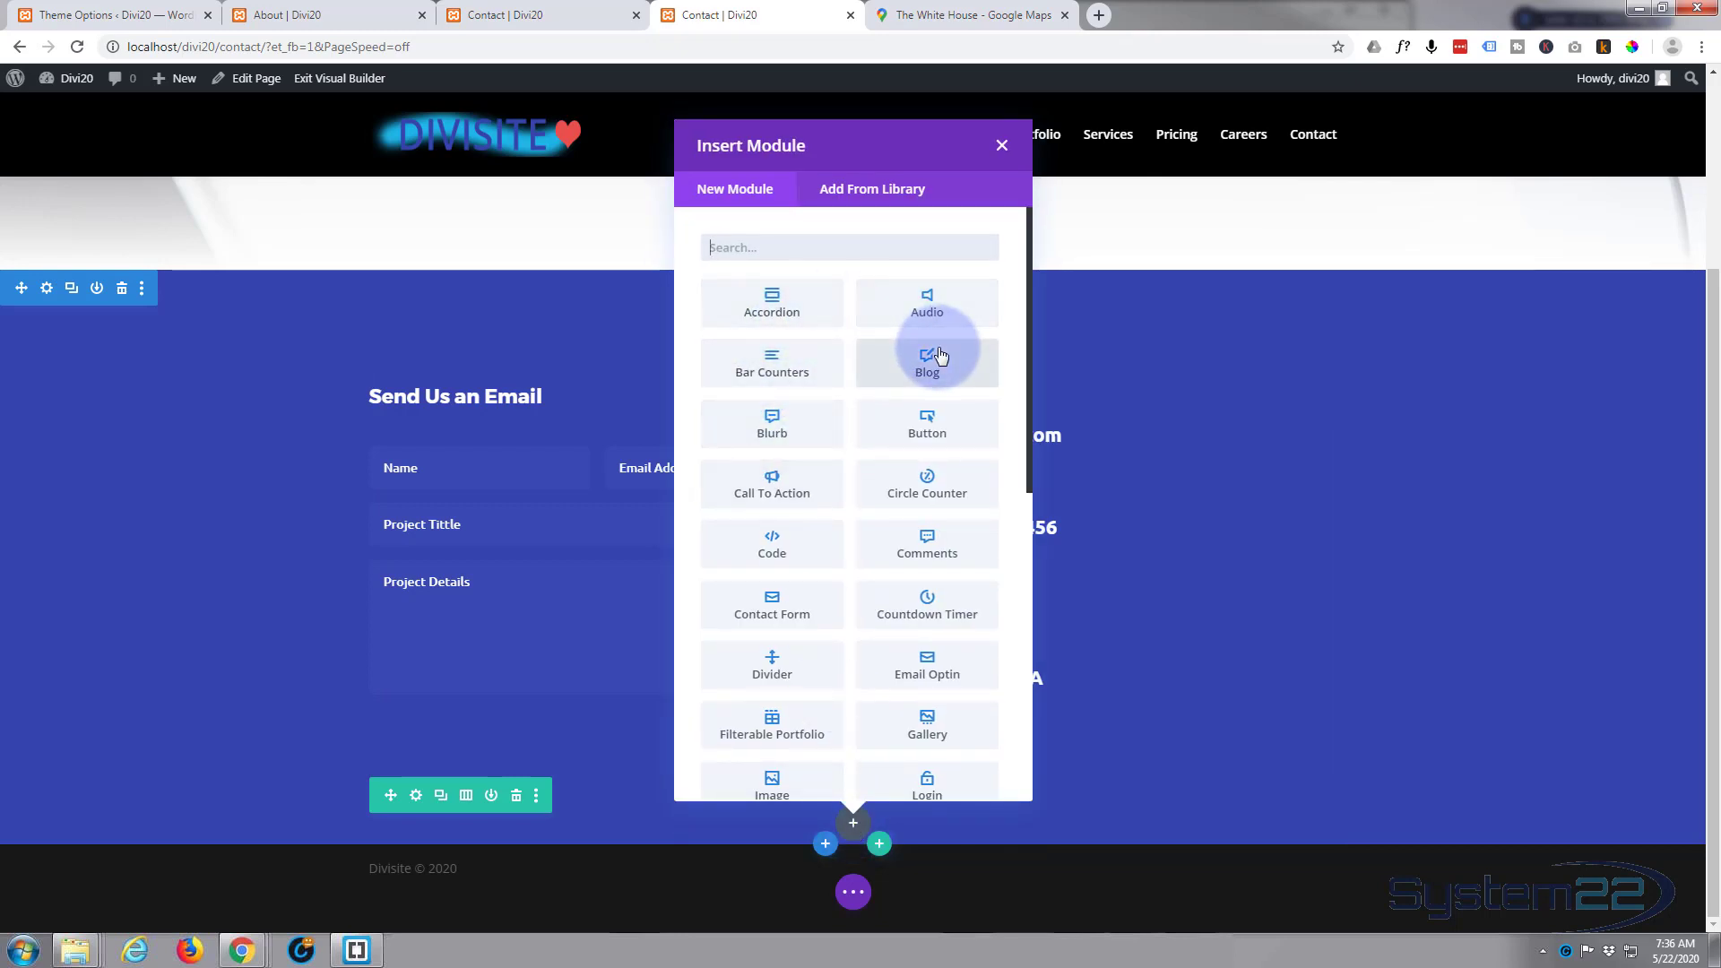
click(771, 547)
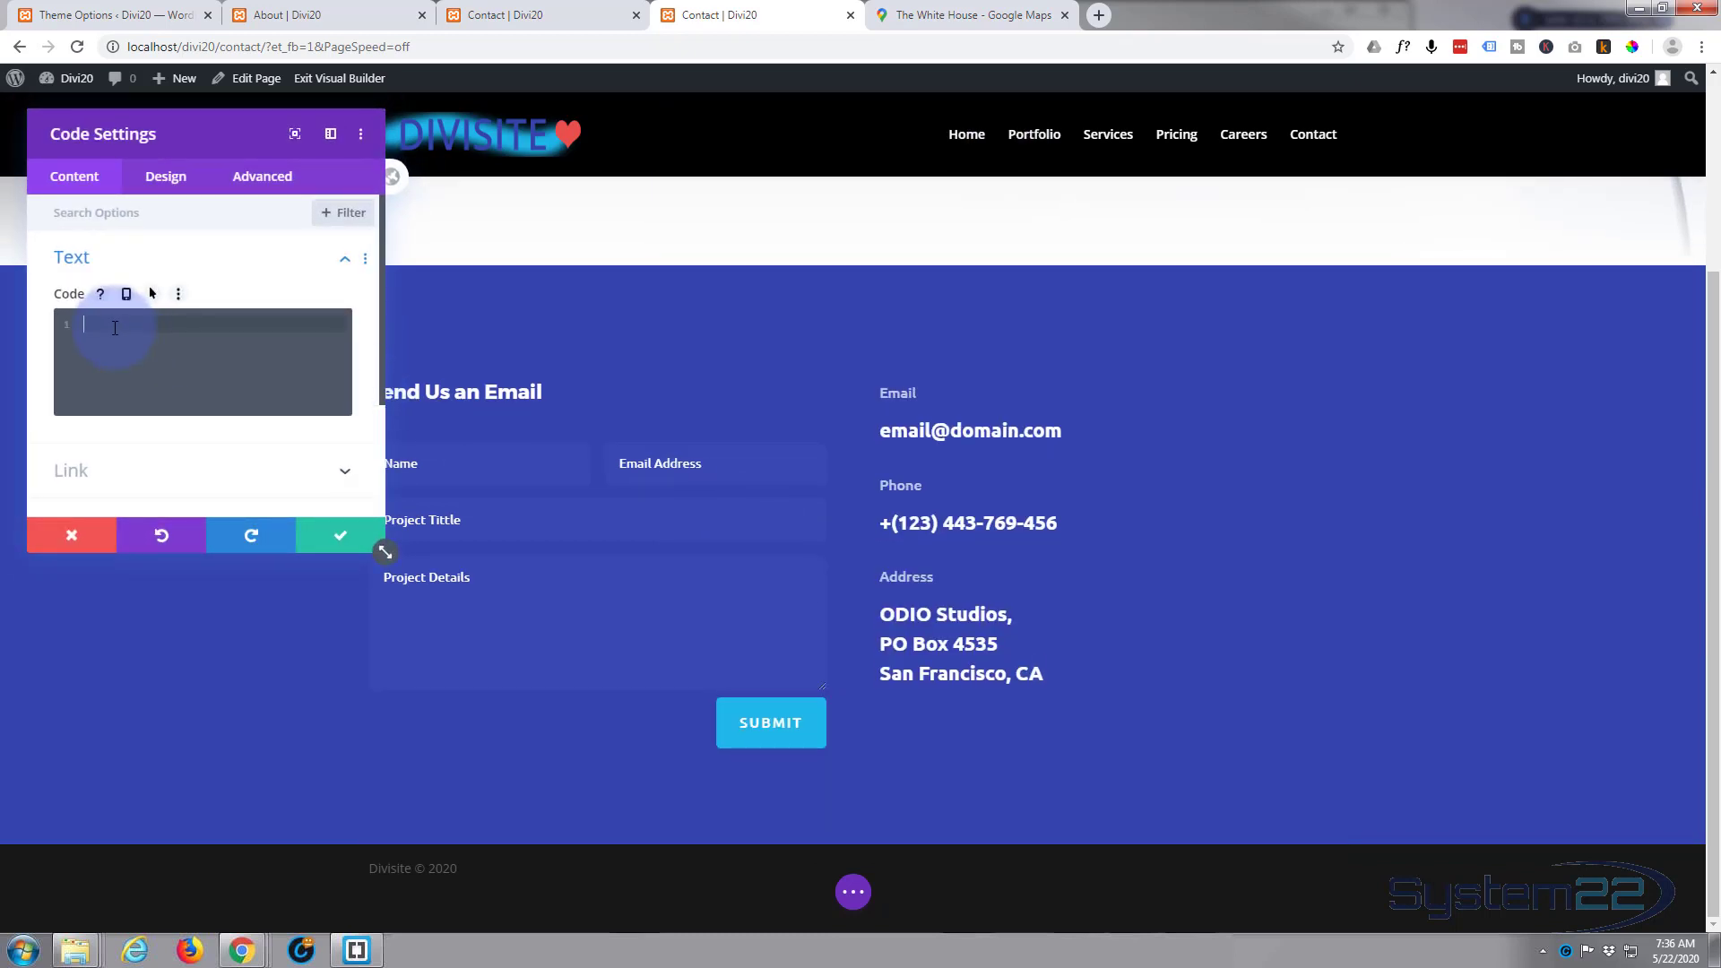
key(ctrl+v)
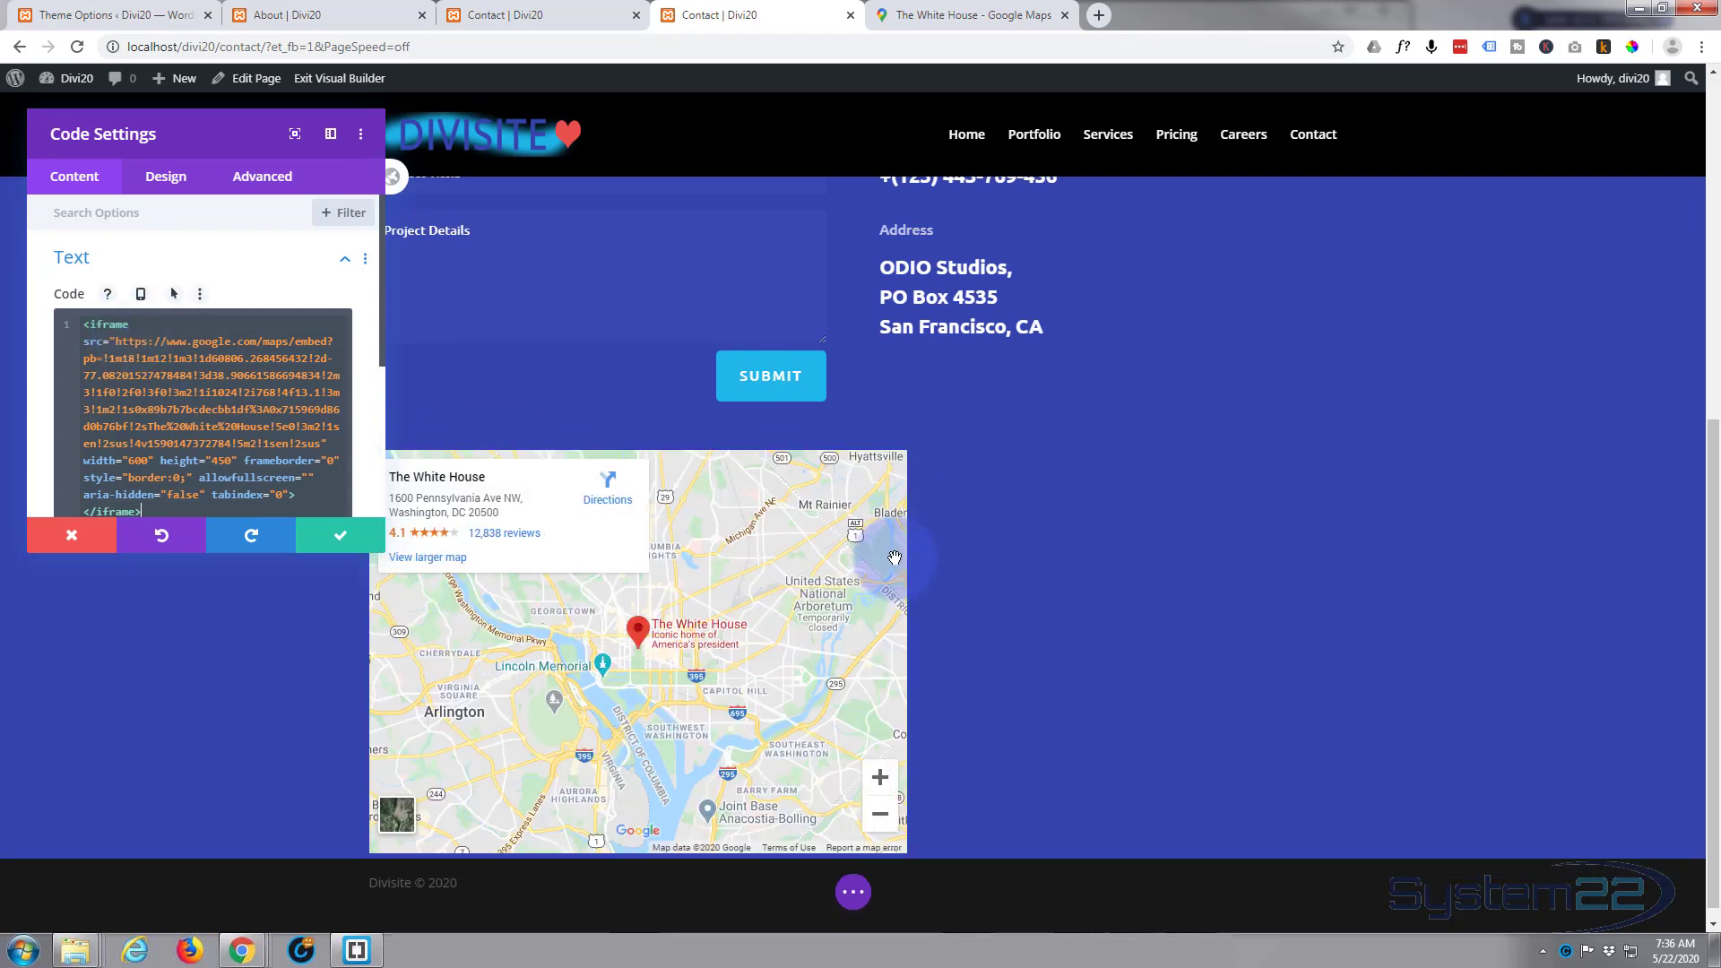
scroll(894, 556, down, 1)
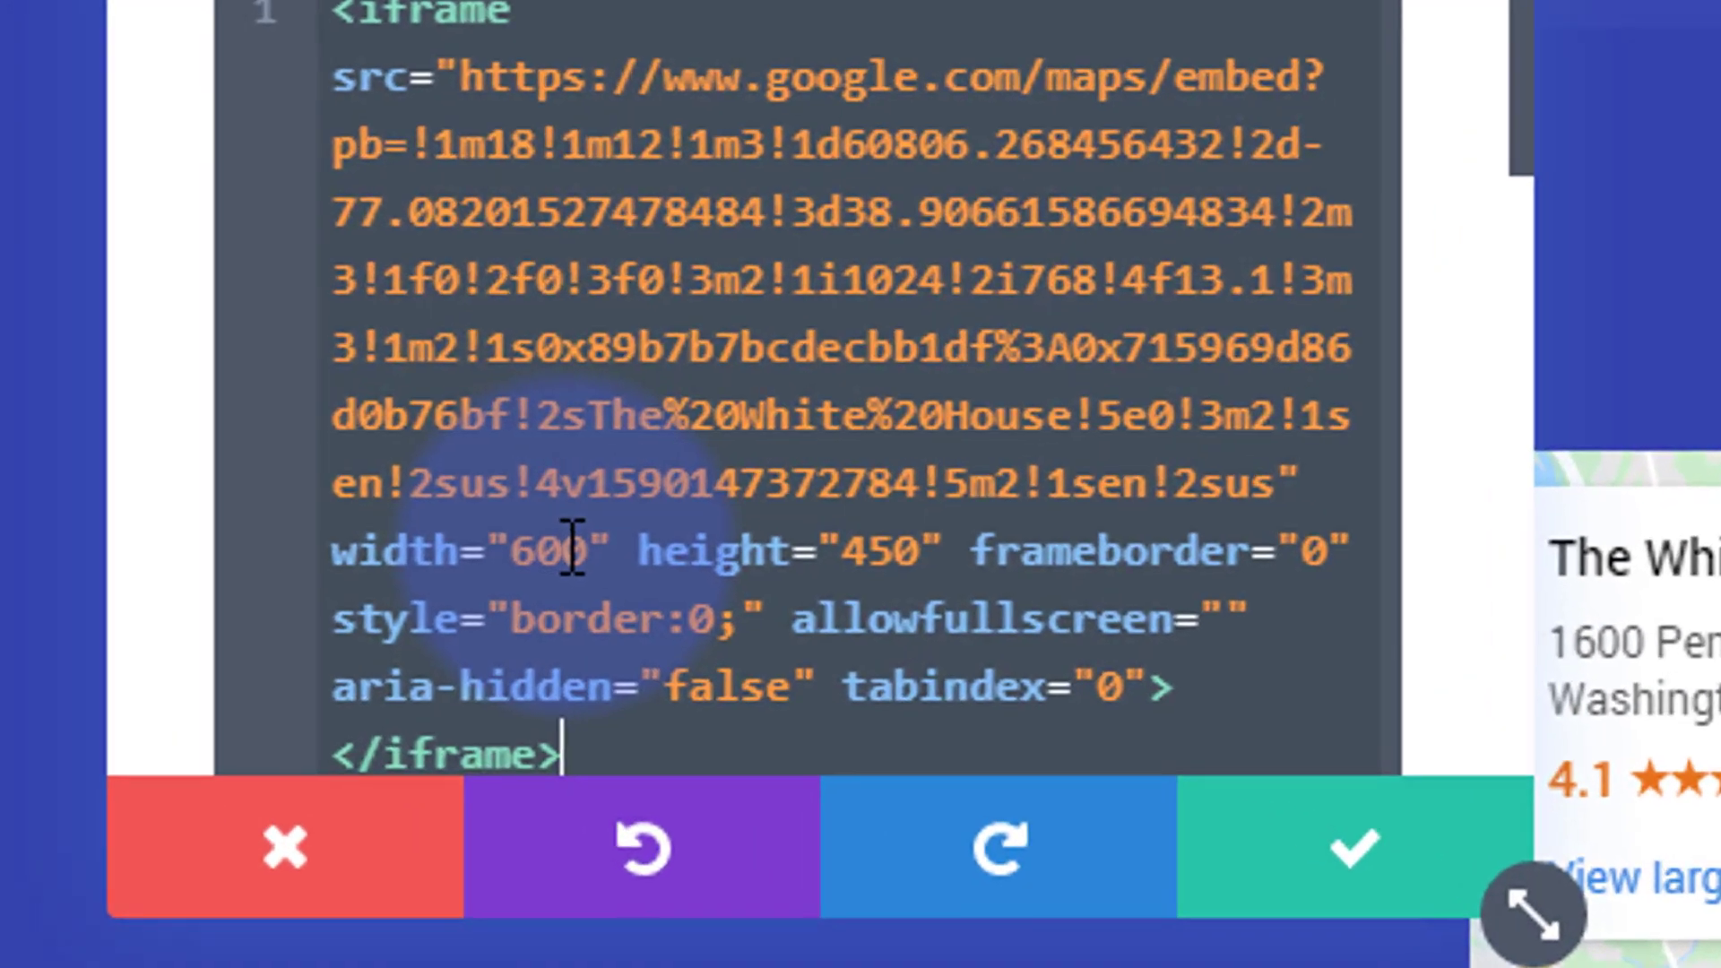
Step: Set the map iframe's width to 100% in the embed code and save the module settings
drag(518, 542, 594, 547)
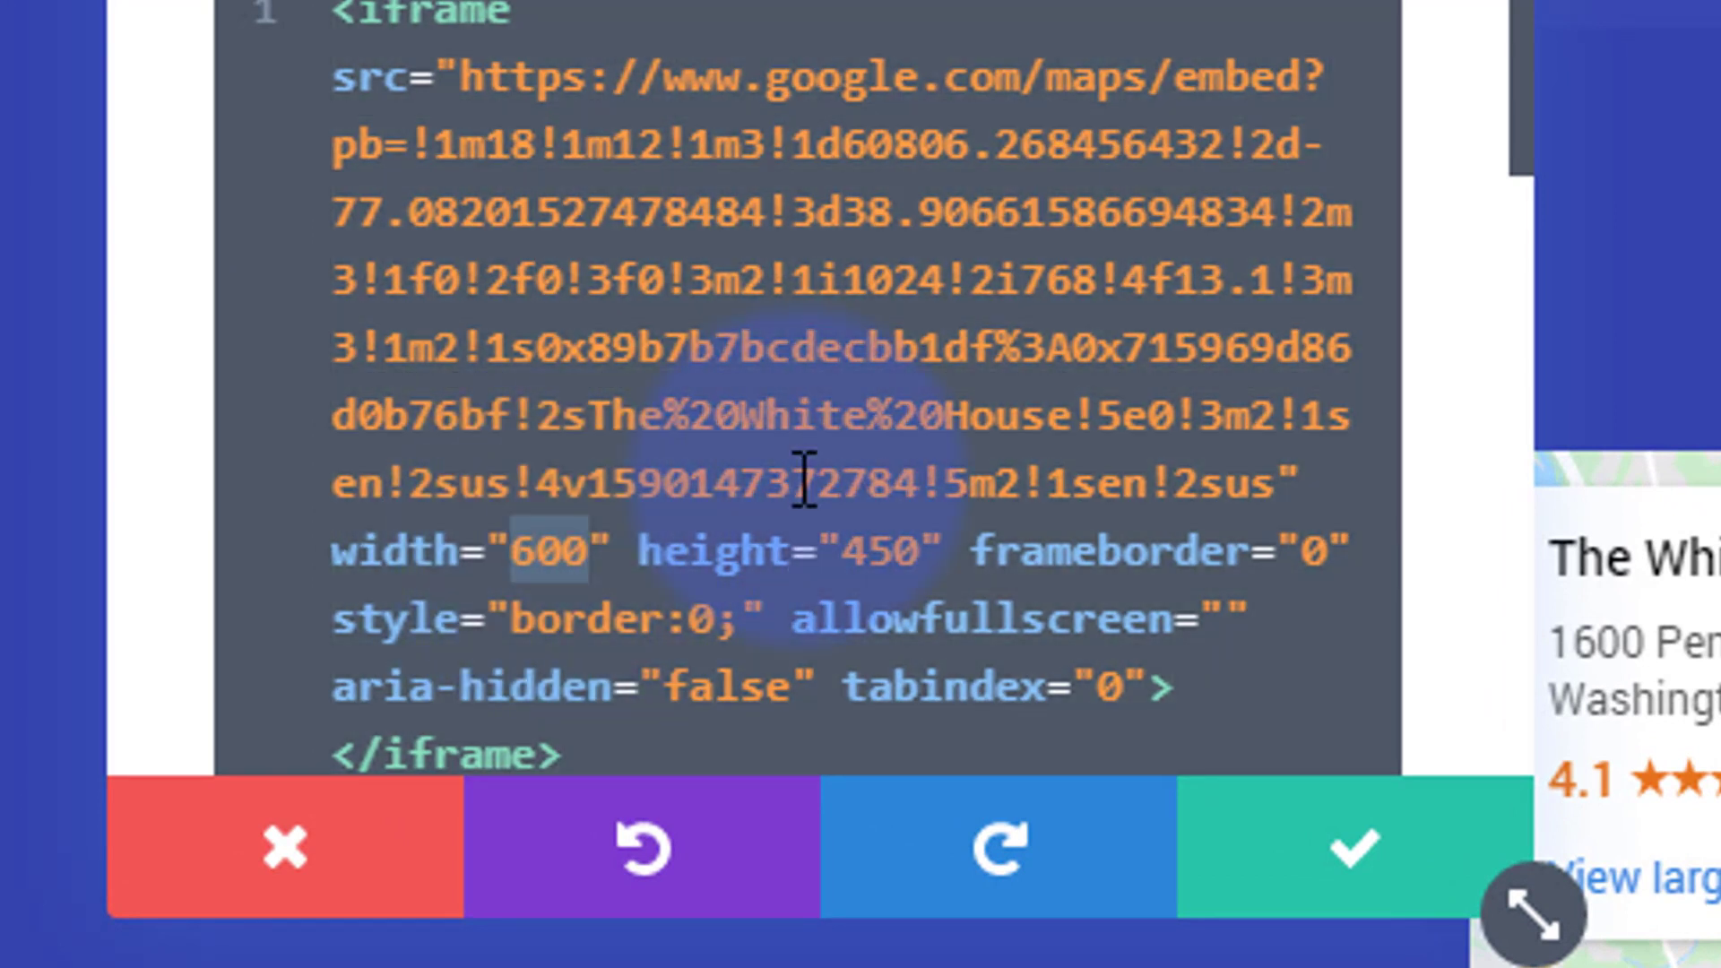
text(100)
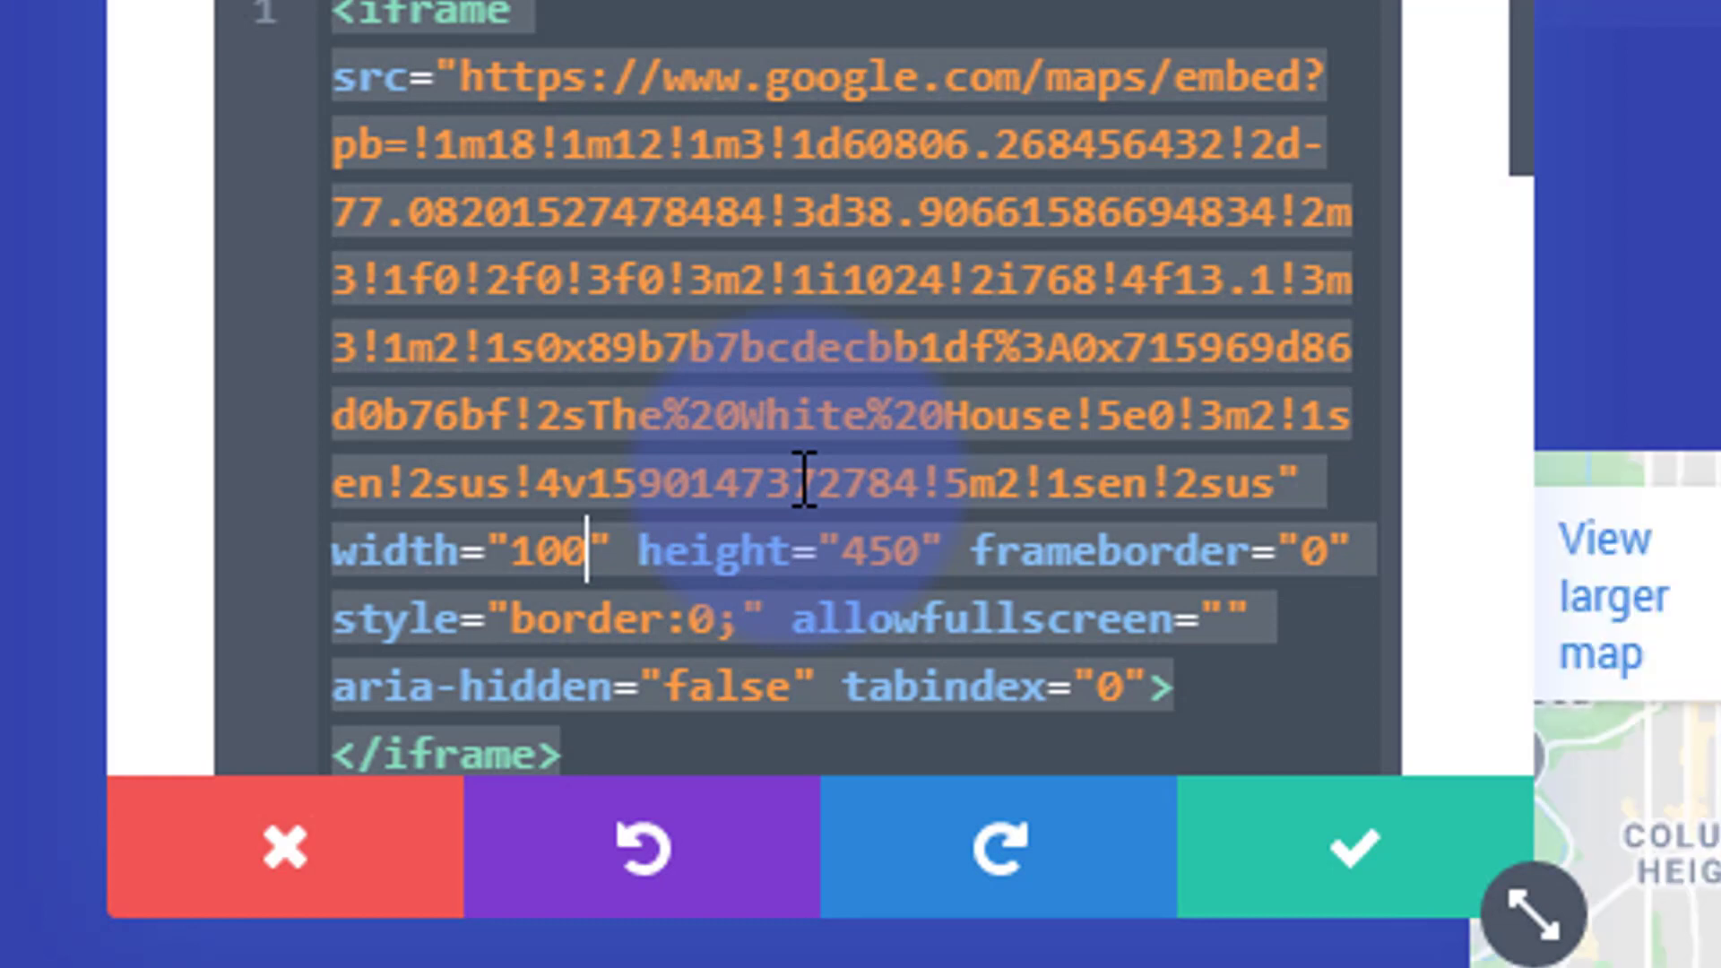
text(%)
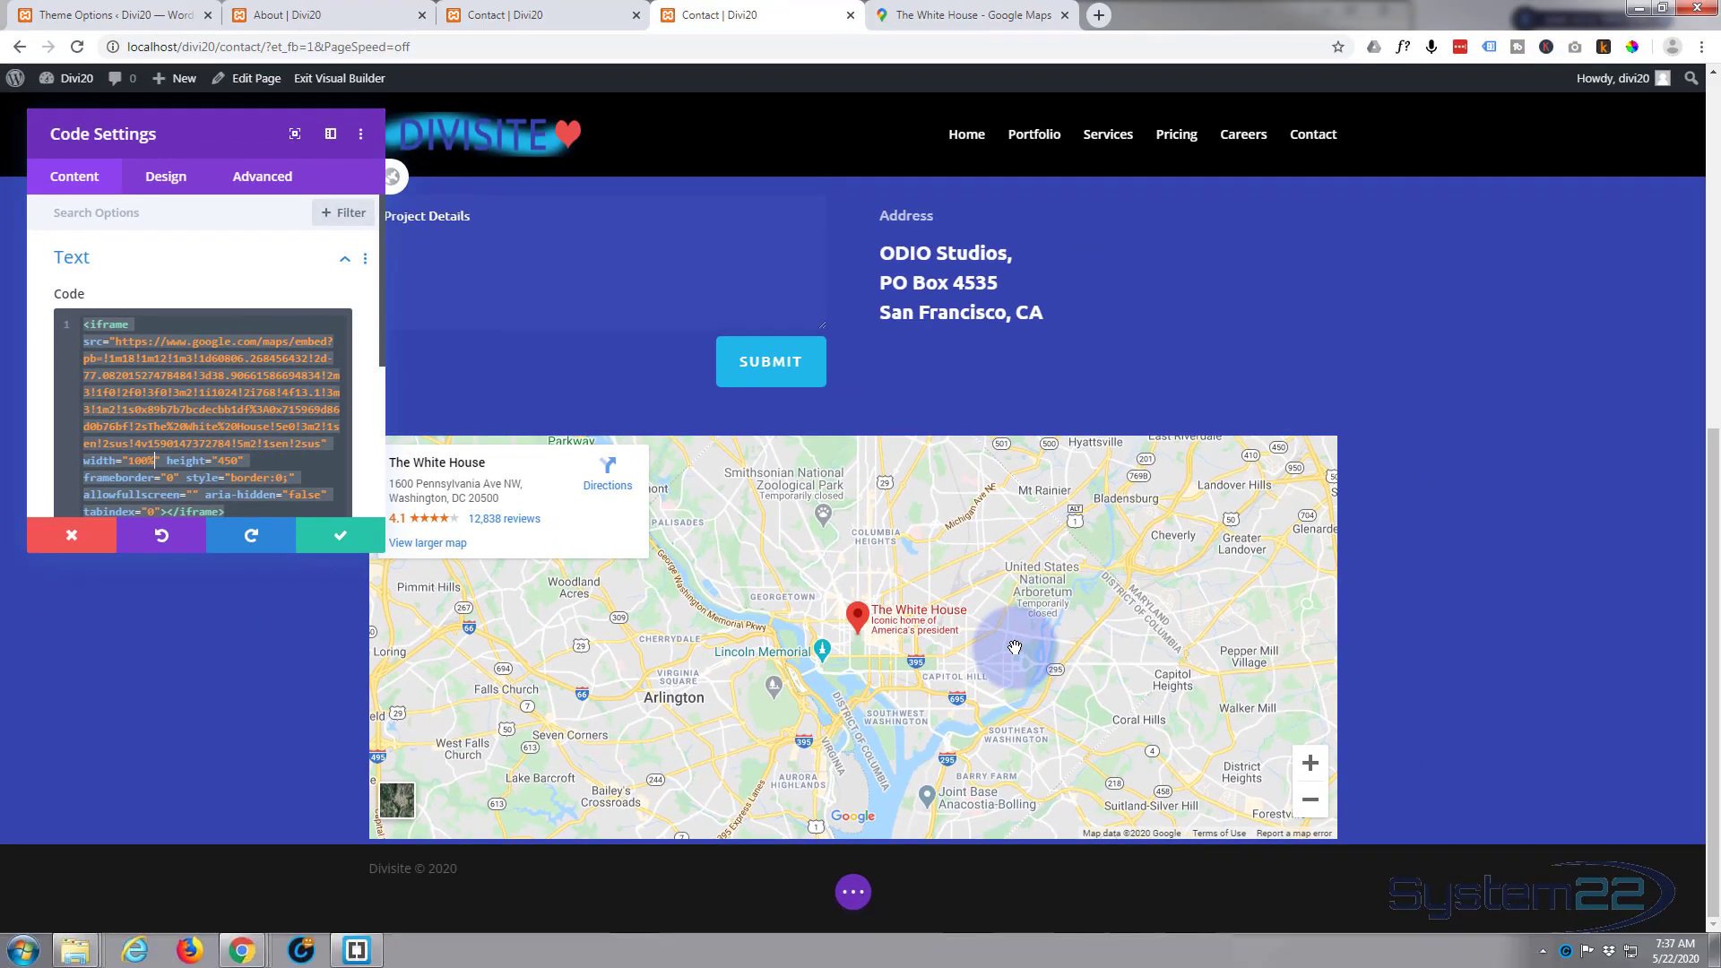
click(349, 538)
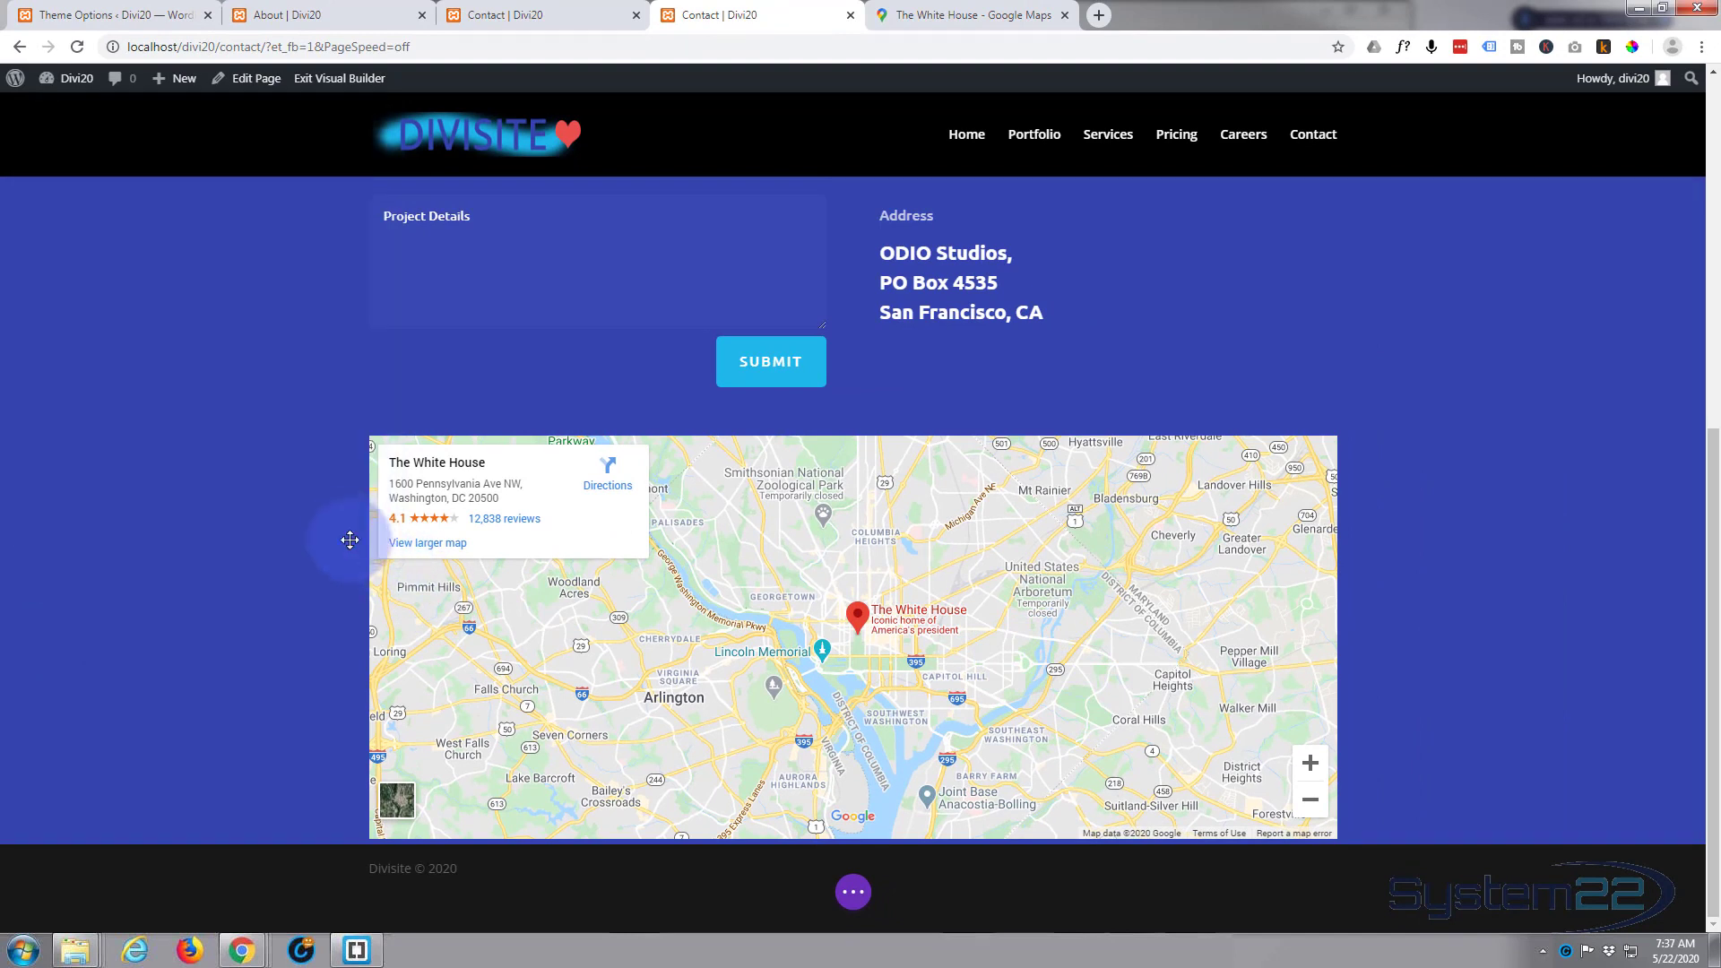
Step: Save the Contact page and exit the Visual Builder
click(854, 893)
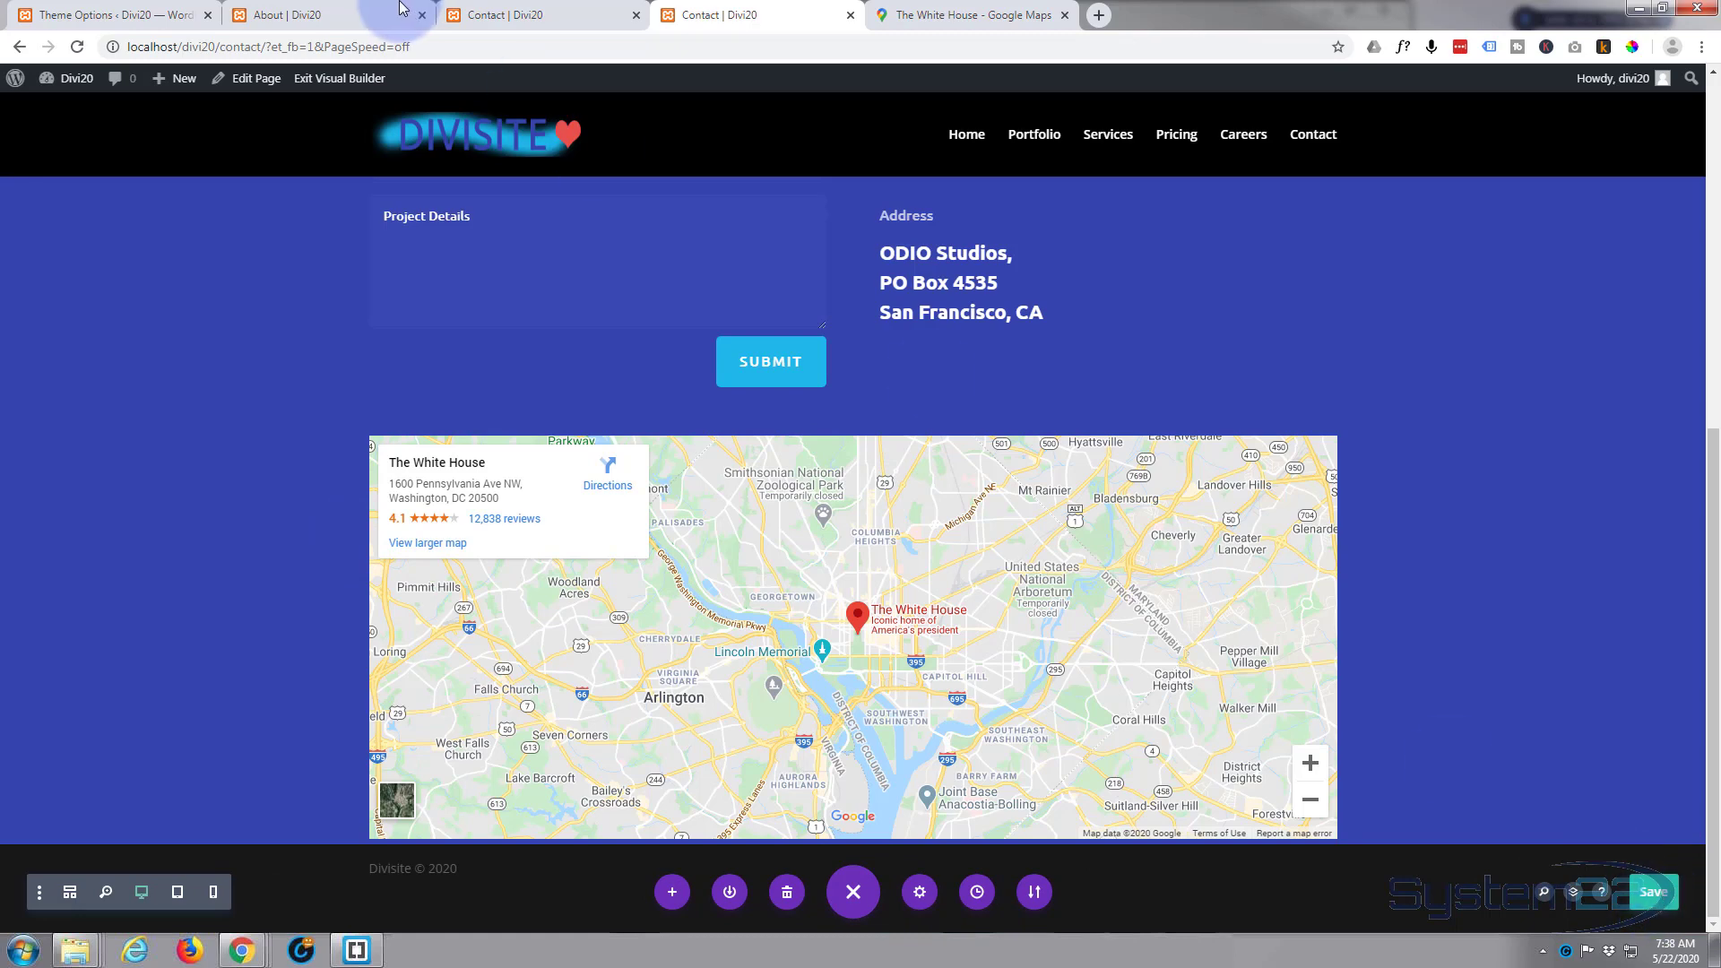
click(335, 79)
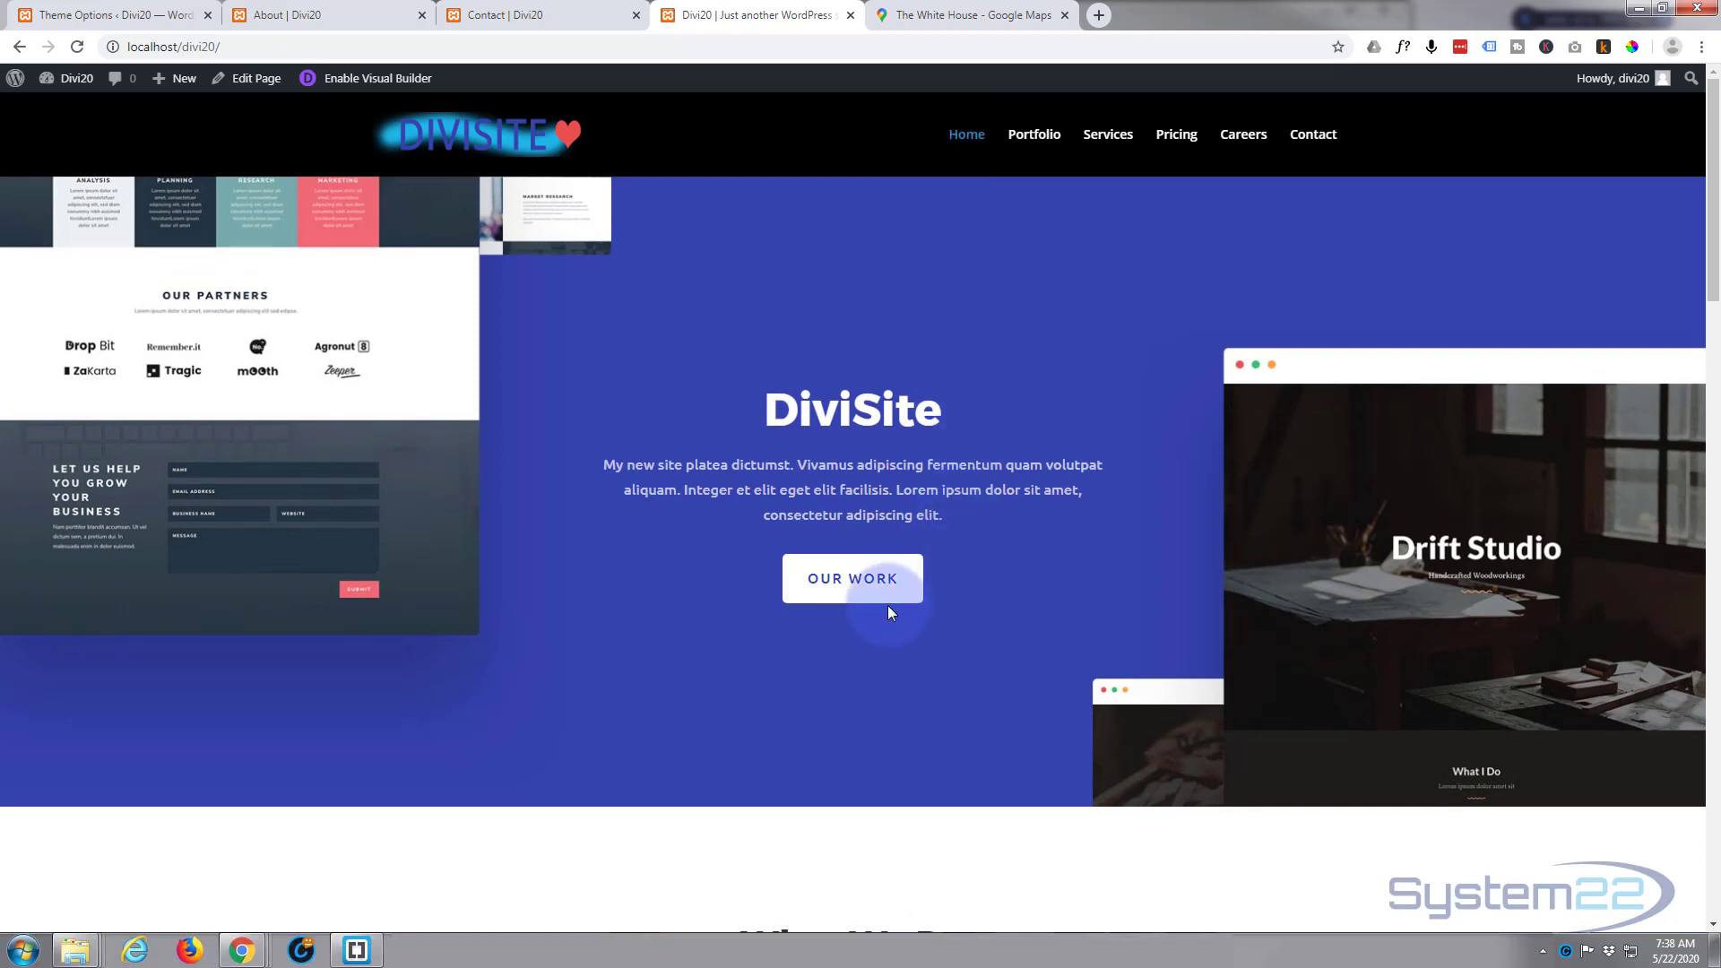
Step: Follow the home page's Our Work link and review the Recent Work page's header and project grid
click(832, 583)
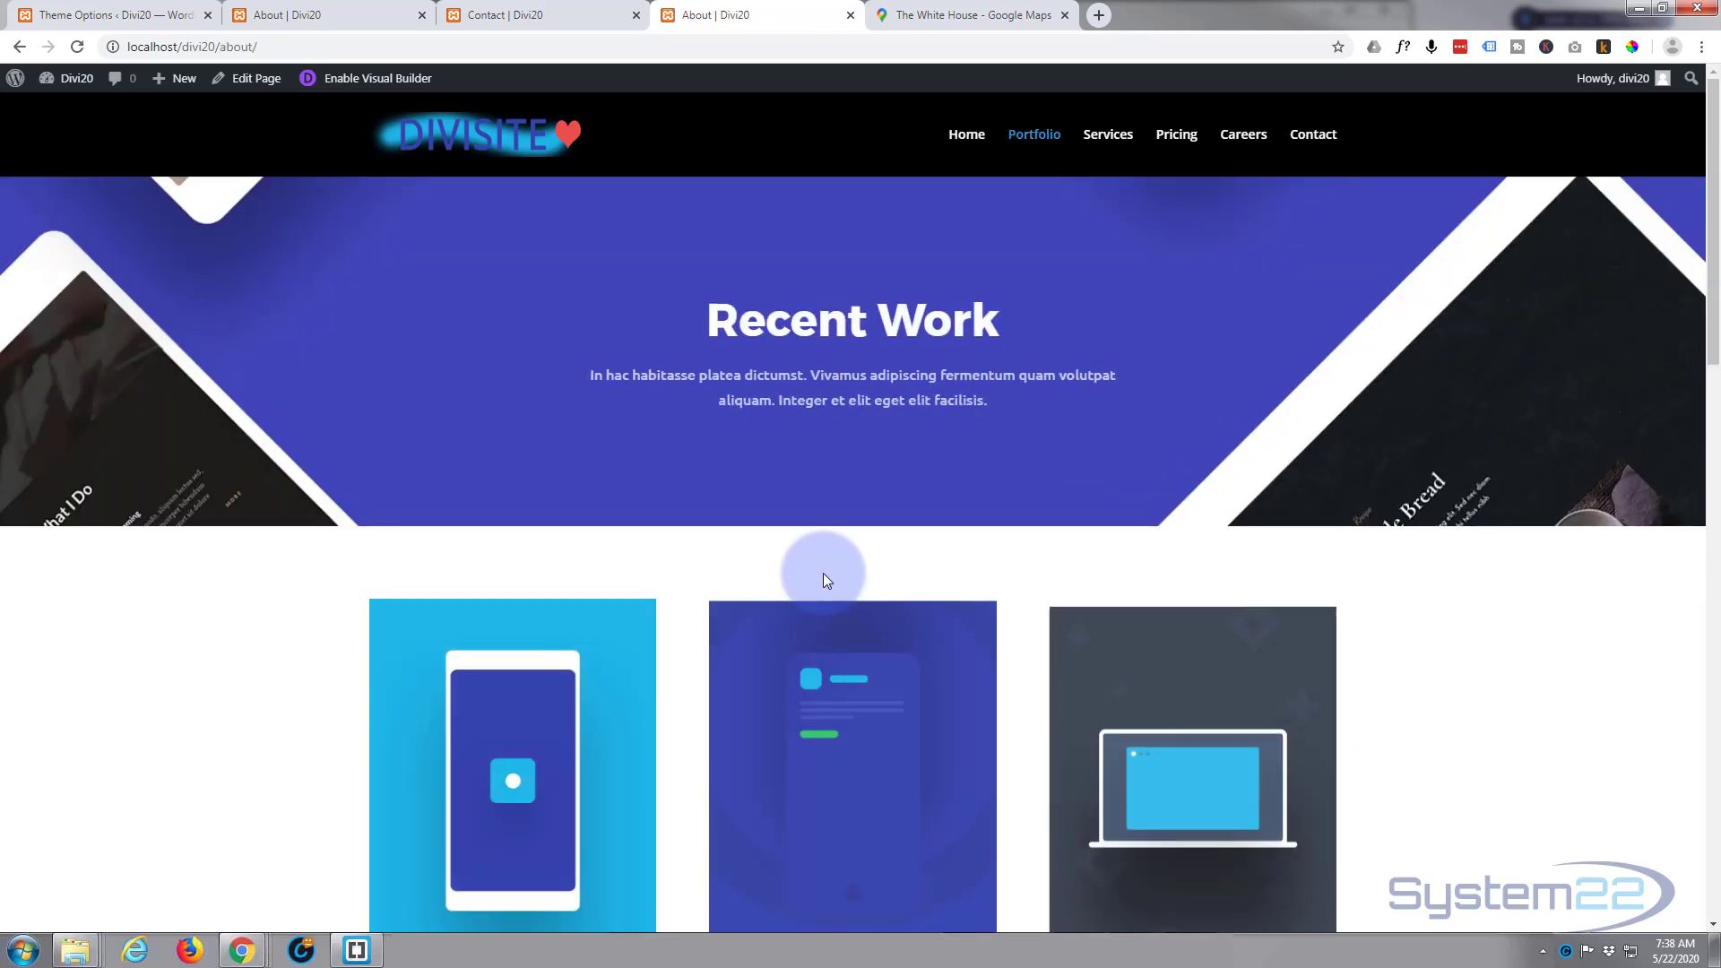
scroll(827, 581, down, 3)
scroll(826, 581, up, 7)
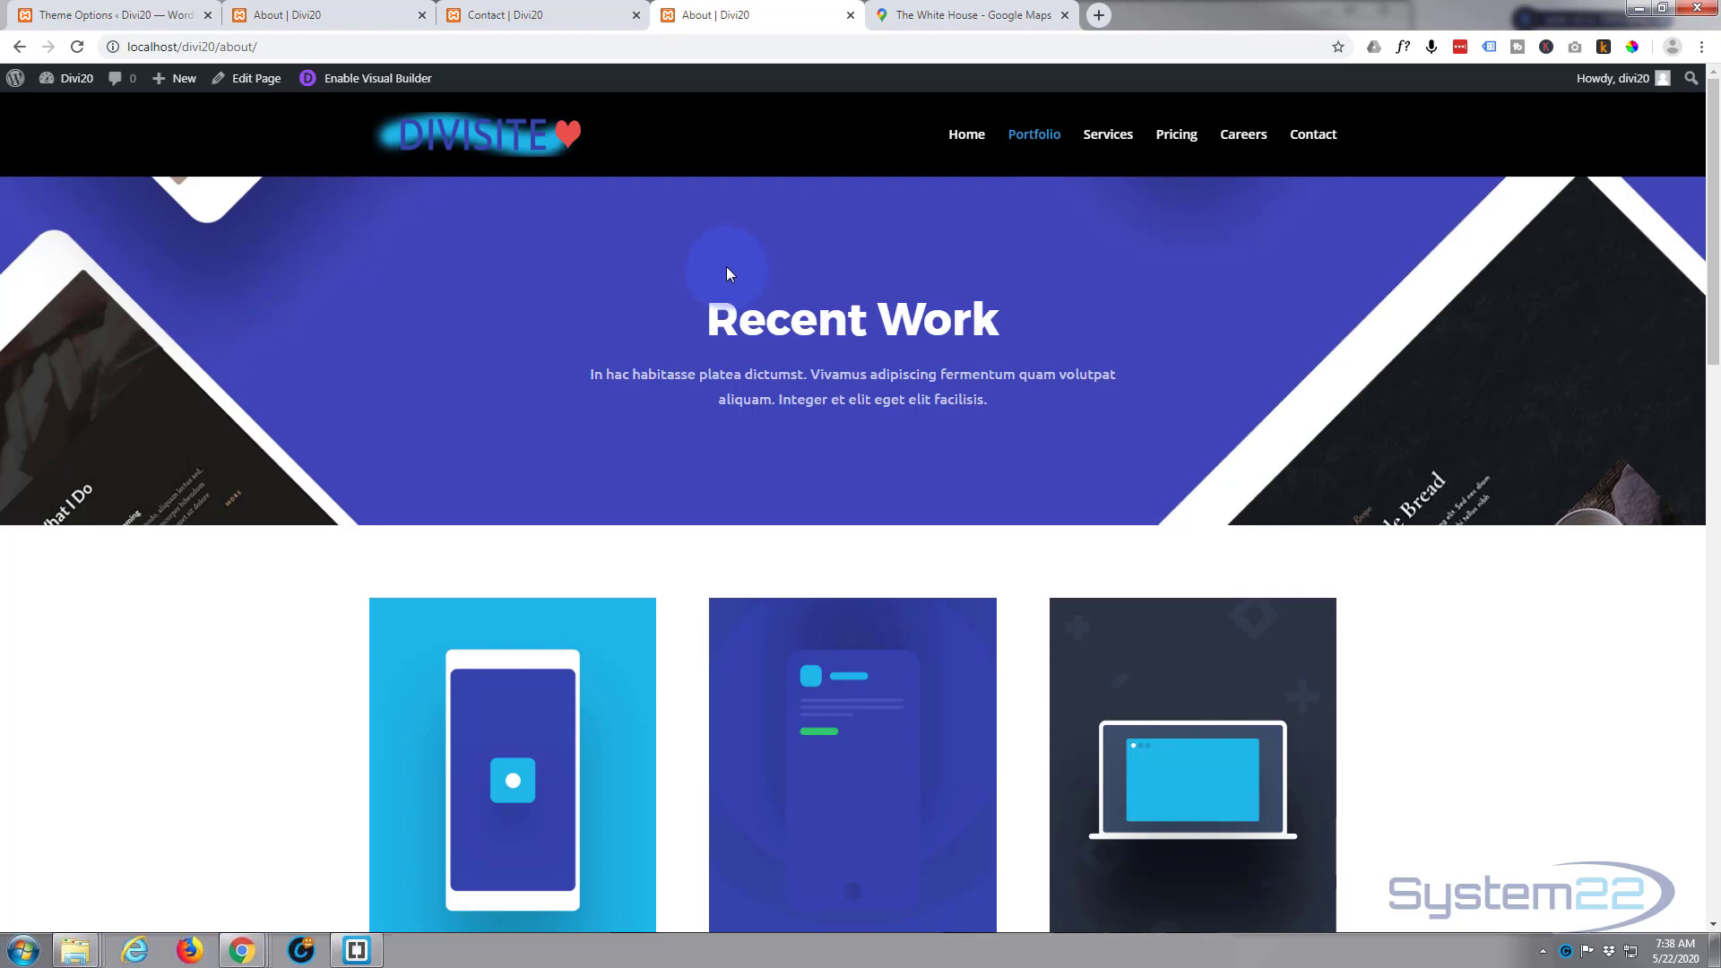
scroll(730, 269, down, 12)
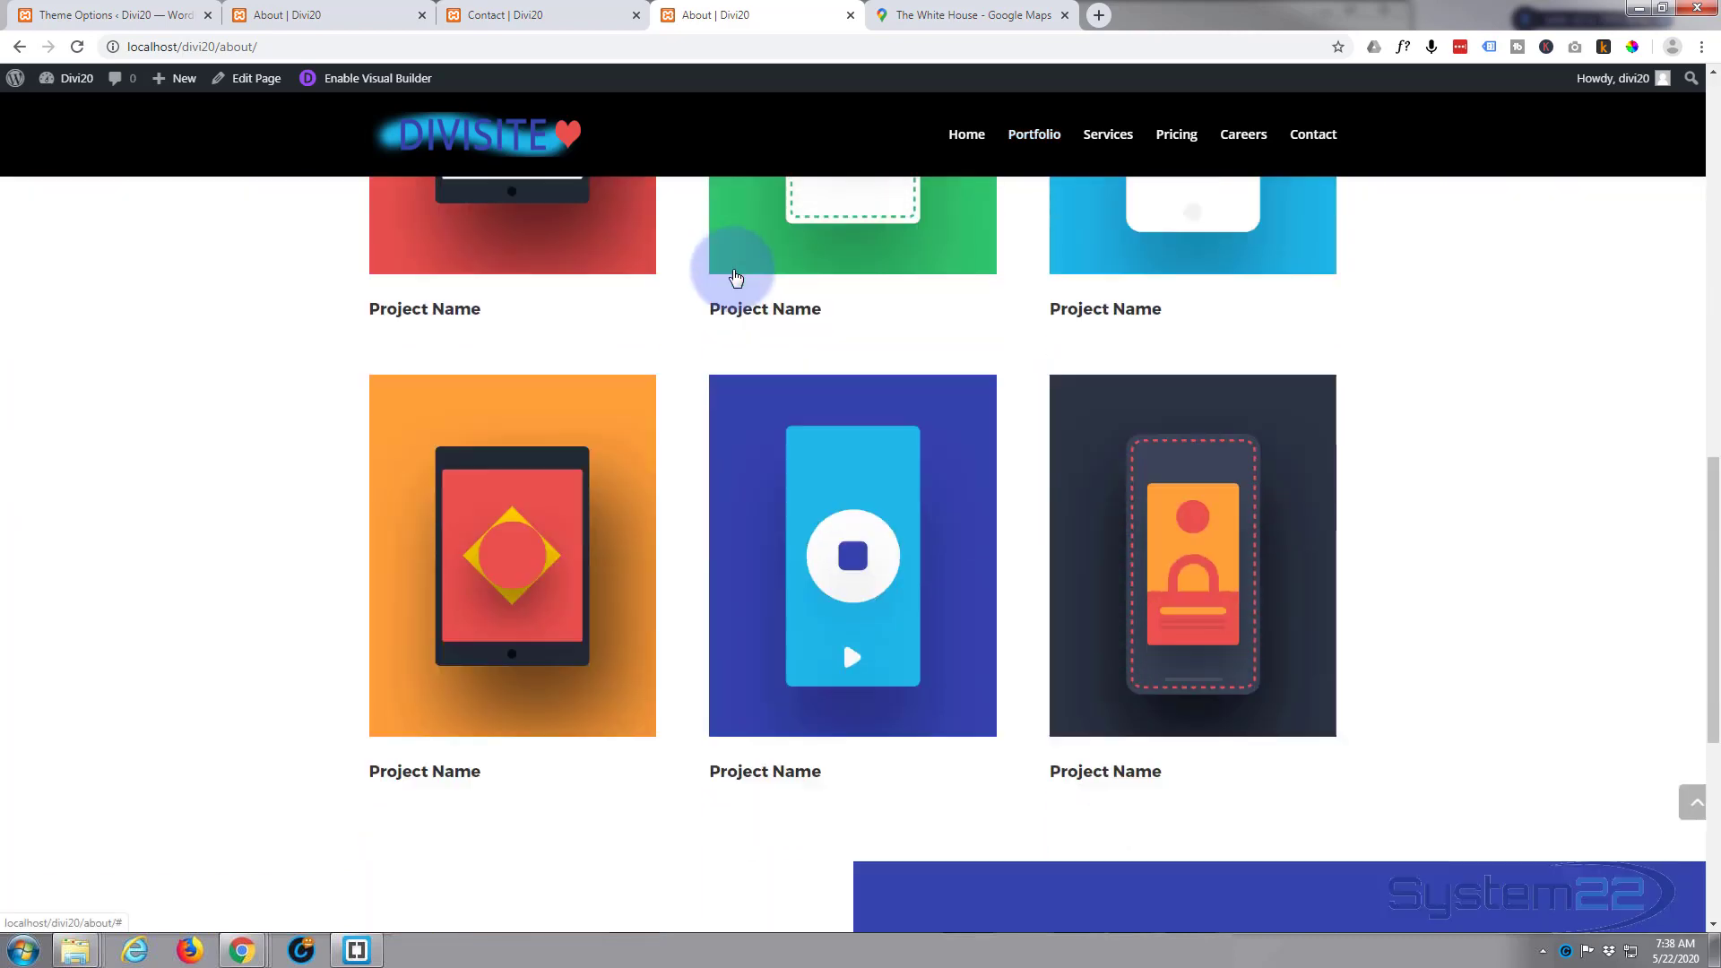
scroll(734, 273, down, 6)
scroll(733, 273, up, 7)
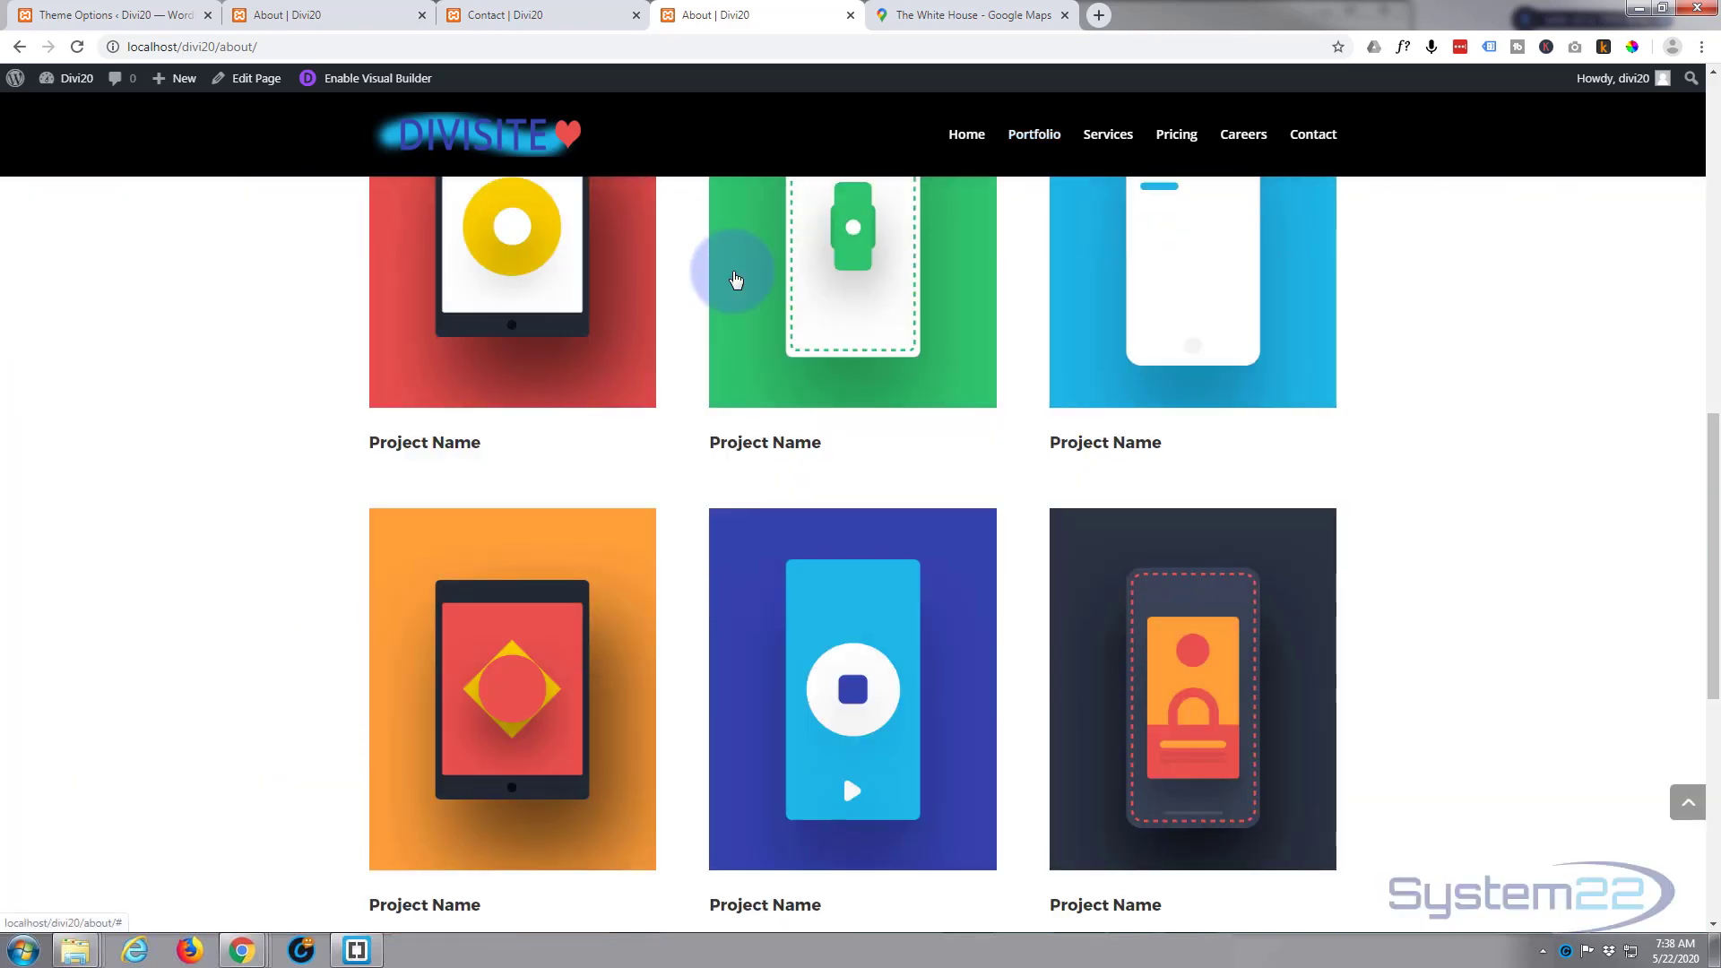
scroll(736, 279, up, 10)
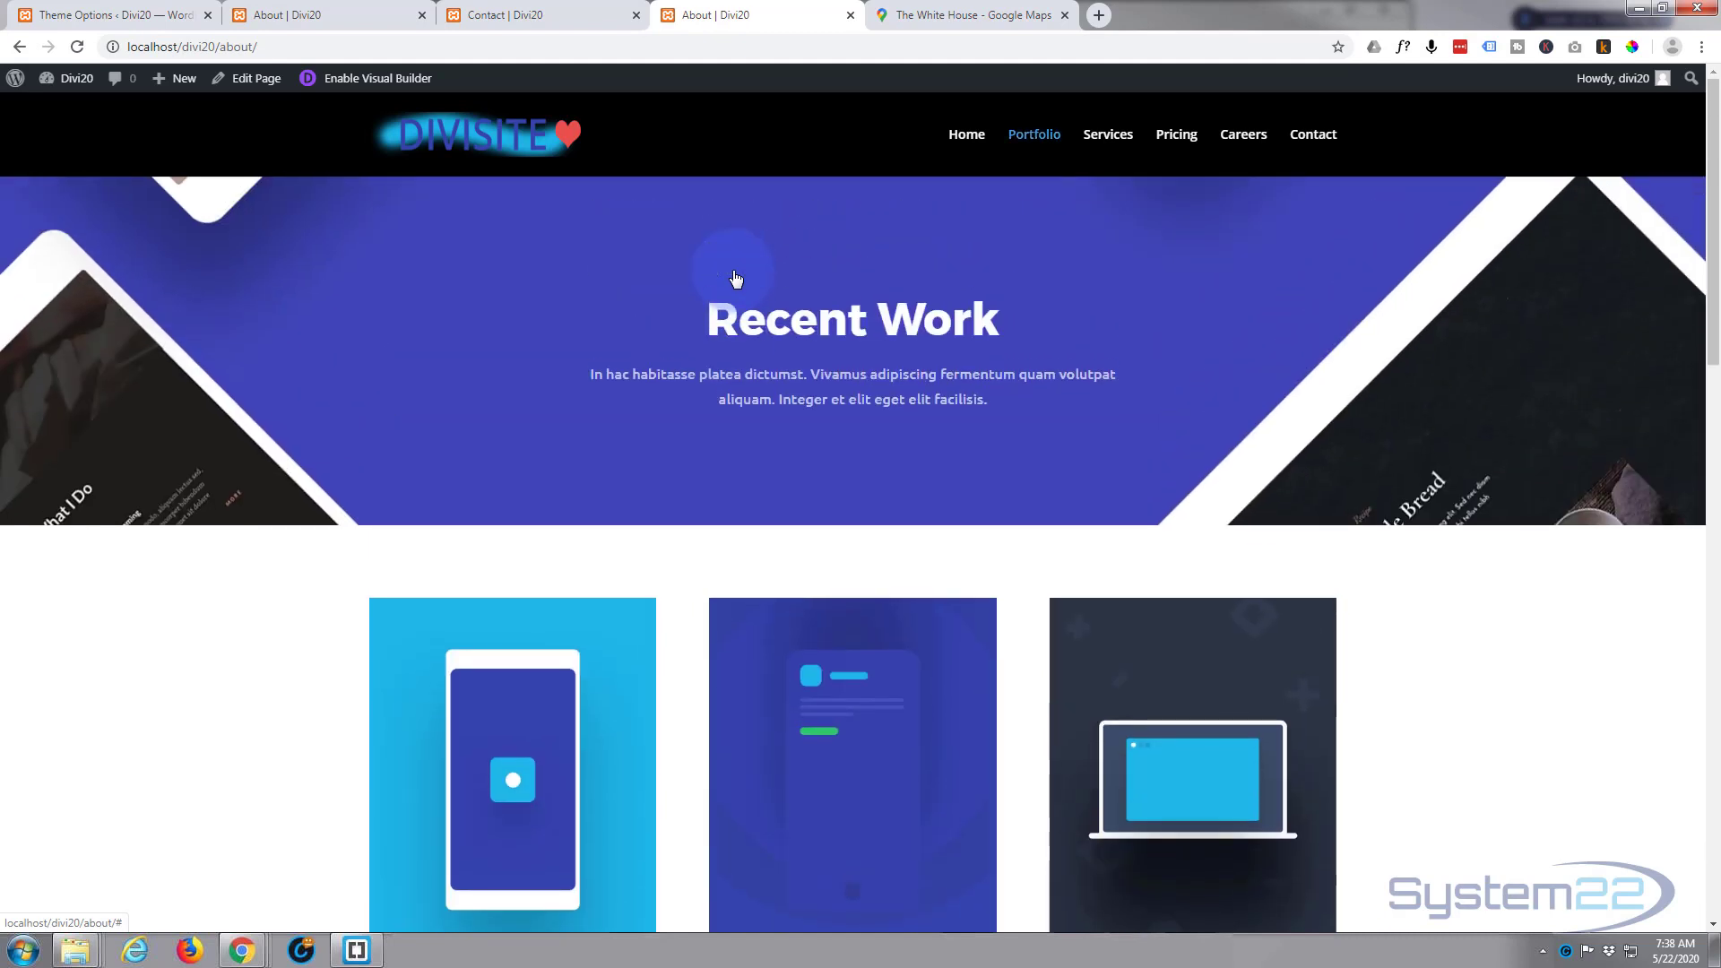